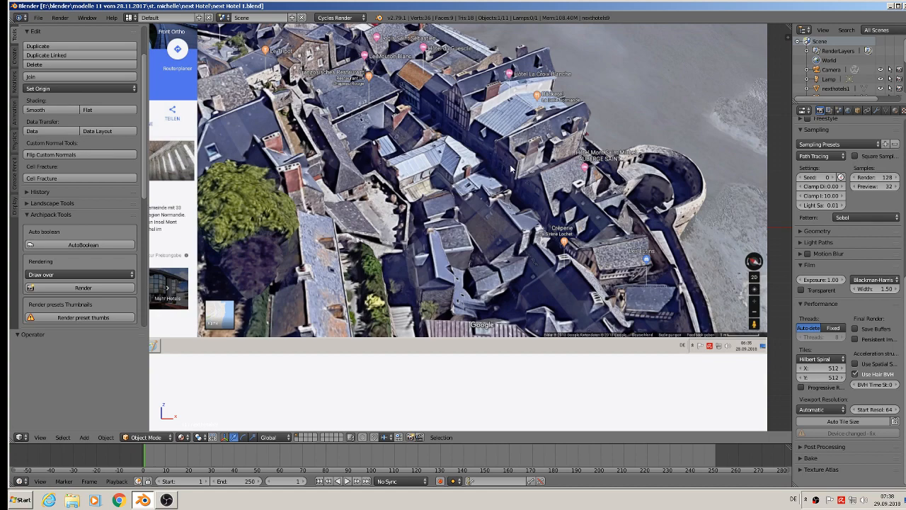
Step: Examine the aerial reference images of the roofs and town wall and the street photo of the La Belle Normande bakery facade
{"action": "scroll", "coordinate": [528, 285], "scroll_direction": "down", "scroll_amount": 3}
{"action": "middle_click_drag", "start_coordinate": [425, 309], "coordinate": [633, 200], "text": "shift"}
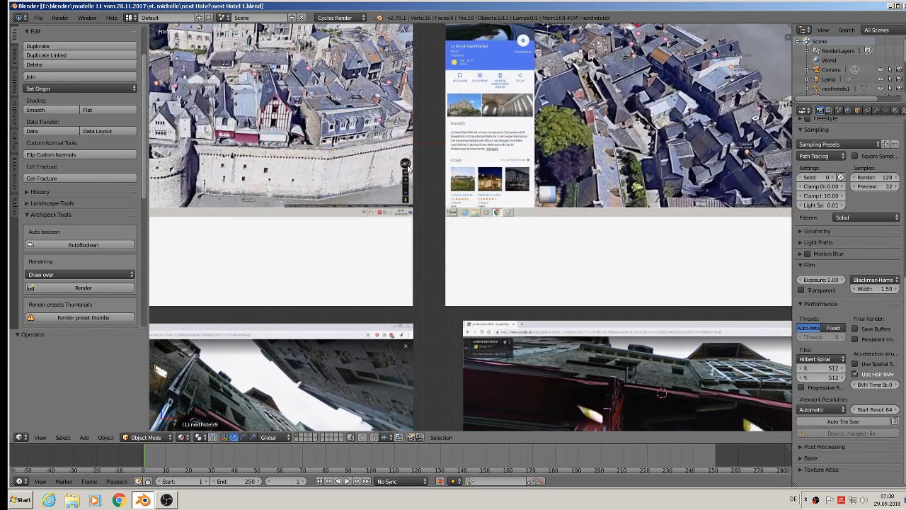
{"action": "scroll", "coordinate": [212, 125], "scroll_direction": "up", "scroll_amount": 3}
{"action": "scroll", "coordinate": [217, 131], "scroll_direction": "up", "scroll_amount": 1}
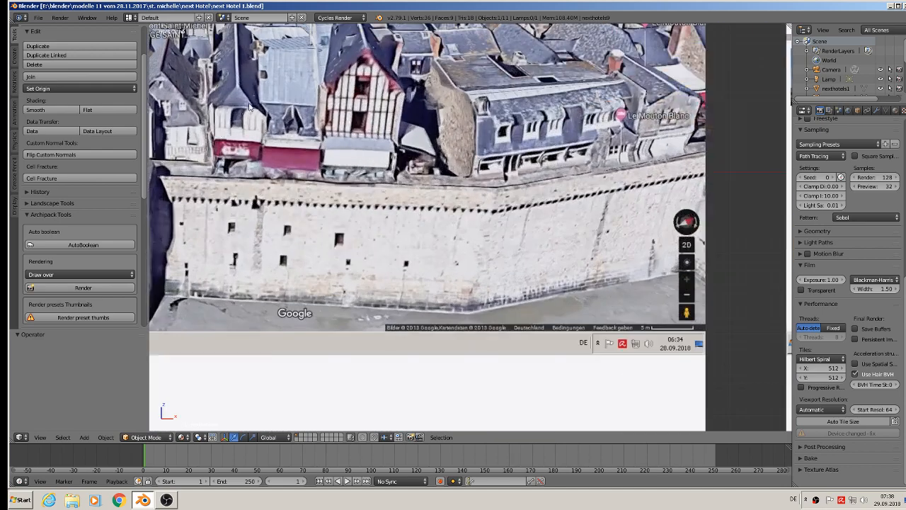
{"action": "scroll", "coordinate": [383, 292], "scroll_direction": "down", "scroll_amount": 5}
{"action": "middle_click_drag", "start_coordinate": [508, 356], "coordinate": [531, 40], "text": "shift"}
{"action": "scroll", "coordinate": [394, 147], "scroll_direction": "up", "scroll_amount": 4}
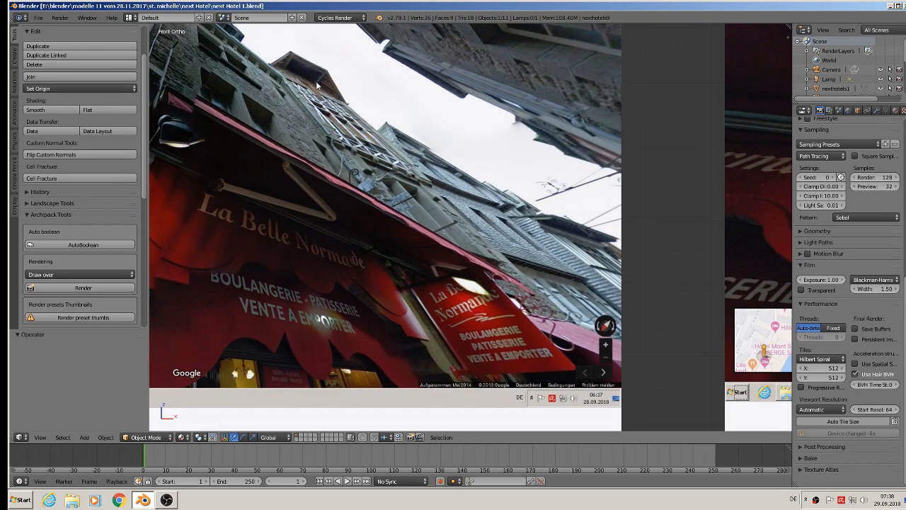
{"action": "scroll", "coordinate": [360, 151], "scroll_direction": "up", "scroll_amount": 1}
{"action": "scroll", "coordinate": [360, 152], "scroll_direction": "up", "scroll_amount": 1}
Step: Examine the street-level reference photos of the half-timbered corner shop and the facade above the dark red awning
{"action": "scroll", "coordinate": [397, 163], "scroll_direction": "down", "scroll_amount": 7}
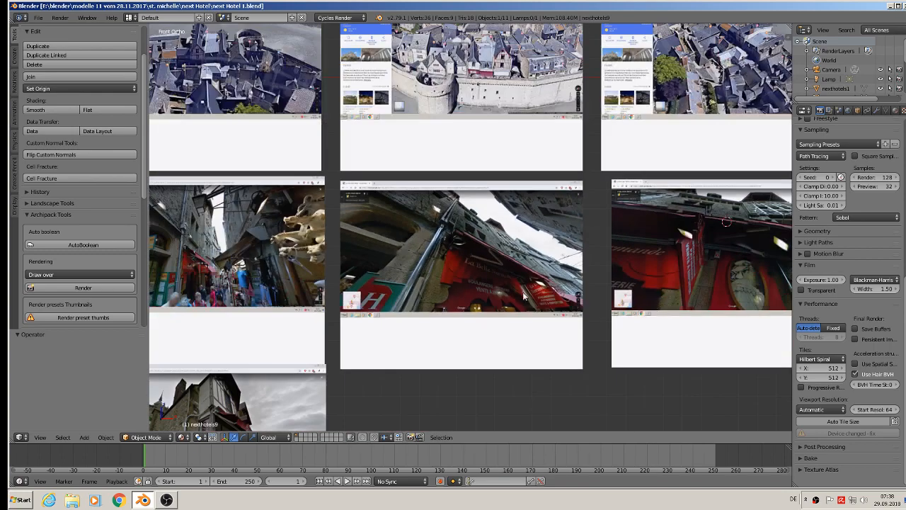
{"action": "middle_click_drag", "start_coordinate": [441, 324], "coordinate": [605, 202], "text": "shift"}
{"action": "scroll", "coordinate": [384, 280], "scroll_direction": "up", "scroll_amount": 4}
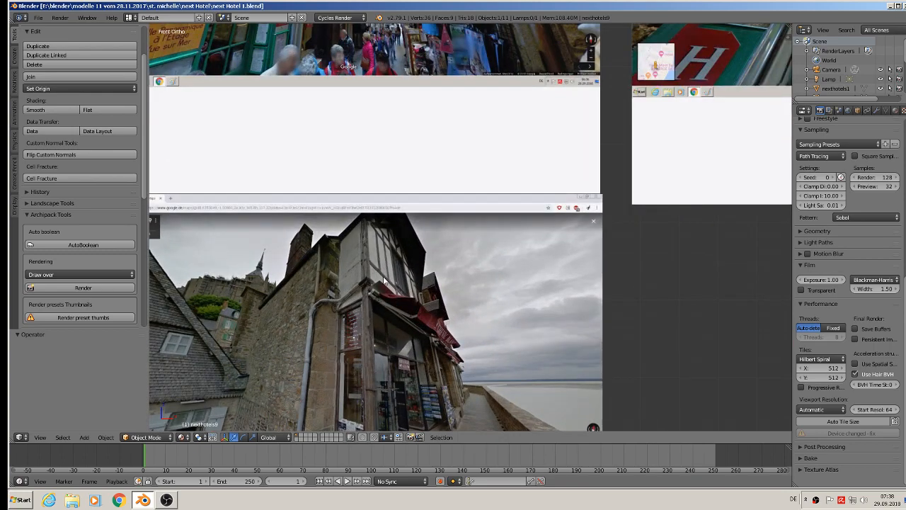
{"action": "scroll", "coordinate": [383, 280], "scroll_direction": "down", "scroll_amount": 3}
{"action": "middle_click_drag", "start_coordinate": [526, 290], "coordinate": [704, 209], "text": "shift"}
{"action": "middle_click_drag", "start_coordinate": [501, 153], "coordinate": [151, 254], "text": "shift"}
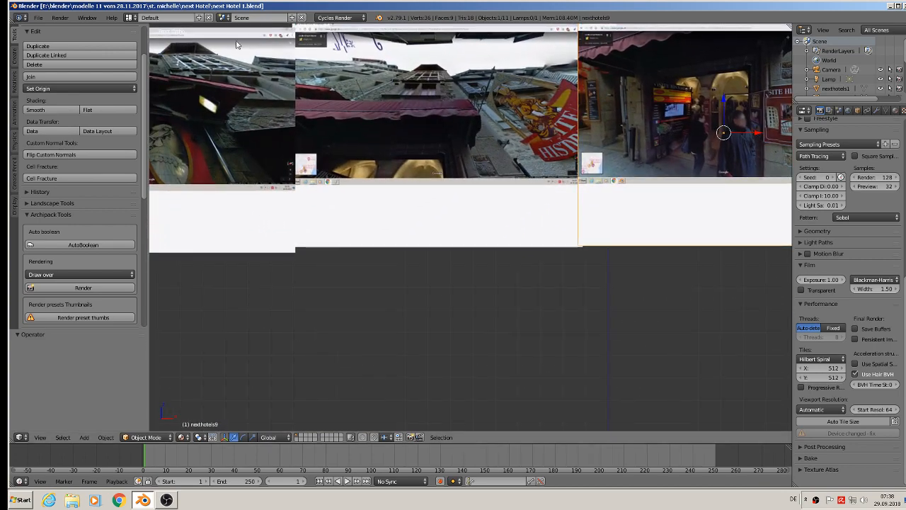
{"action": "scroll", "coordinate": [427, 99], "scroll_direction": "up", "scroll_amount": 4}
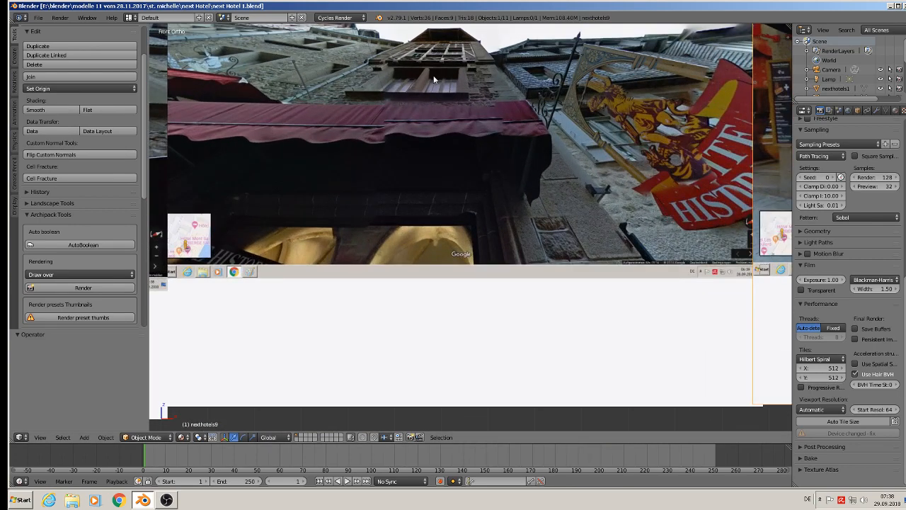
{"action": "scroll", "coordinate": [442, 202], "scroll_direction": "down", "scroll_amount": 7}
{"action": "middle_click_drag", "start_coordinate": [467, 330], "coordinate": [450, 178], "text": "shift"}
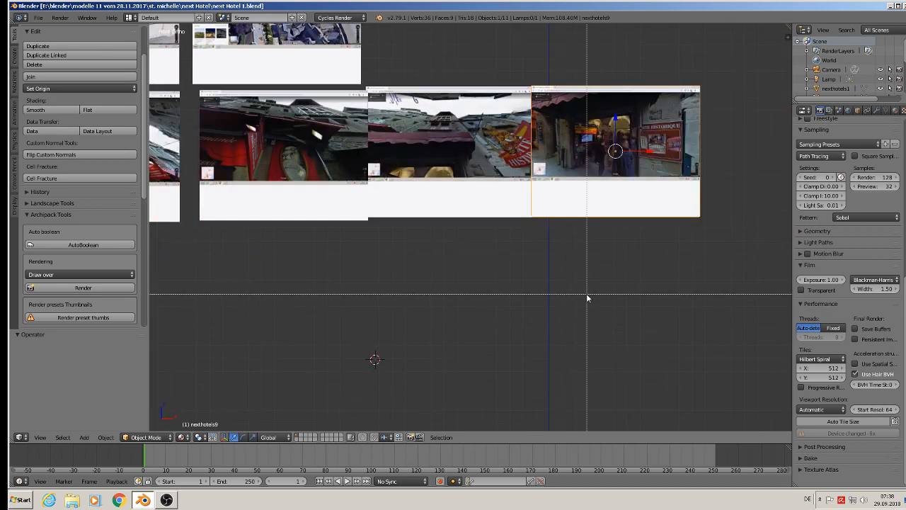
Step: Turn on the Screencast Keys display in the 3D view
{"action": "key", "text": "n"}
{"action": "scroll", "coordinate": [738, 340], "scroll_direction": "down", "scroll_amount": 7}
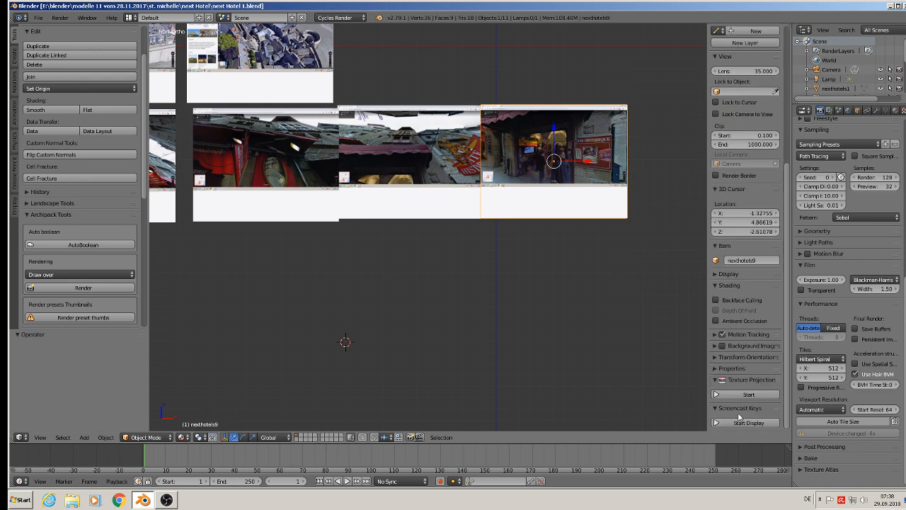
{"action": "left_click", "coordinate": [738, 423]}
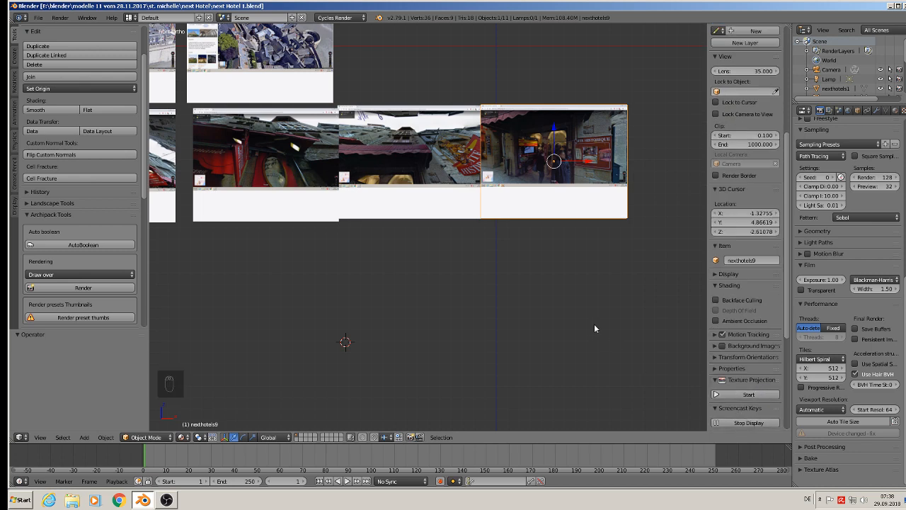
{"action": "key", "text": "n"}
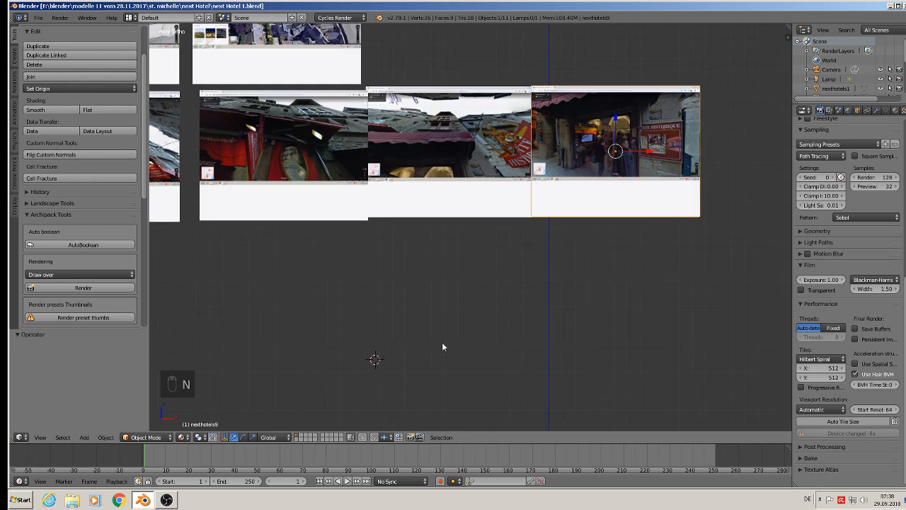
Step: Add a cube at the 3D cursor below the reference images and scale it uniformly to about 0.266
{"action": "left_click", "coordinate": [83, 437]}
{"action": "mouse_move", "coordinate": [97, 426]}
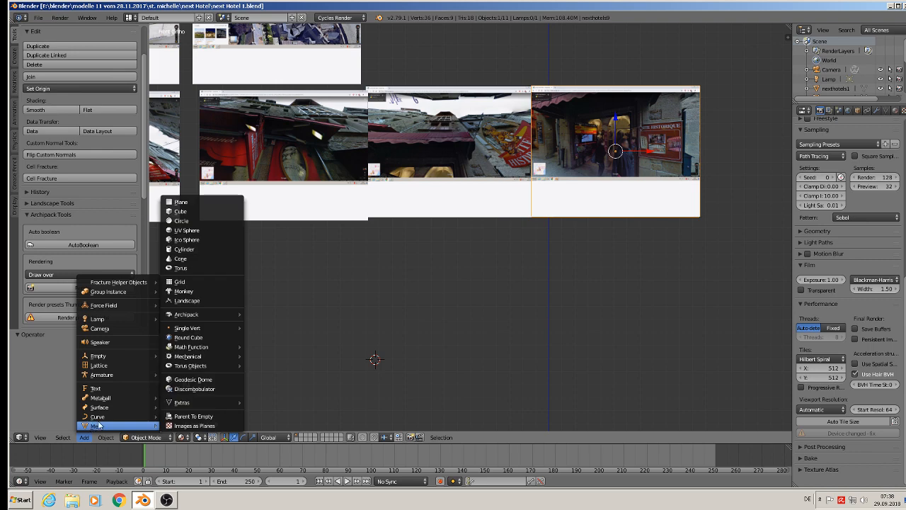
{"action": "left_click", "coordinate": [201, 211]}
{"action": "scroll", "coordinate": [593, 355], "scroll_direction": "down", "scroll_amount": 5}
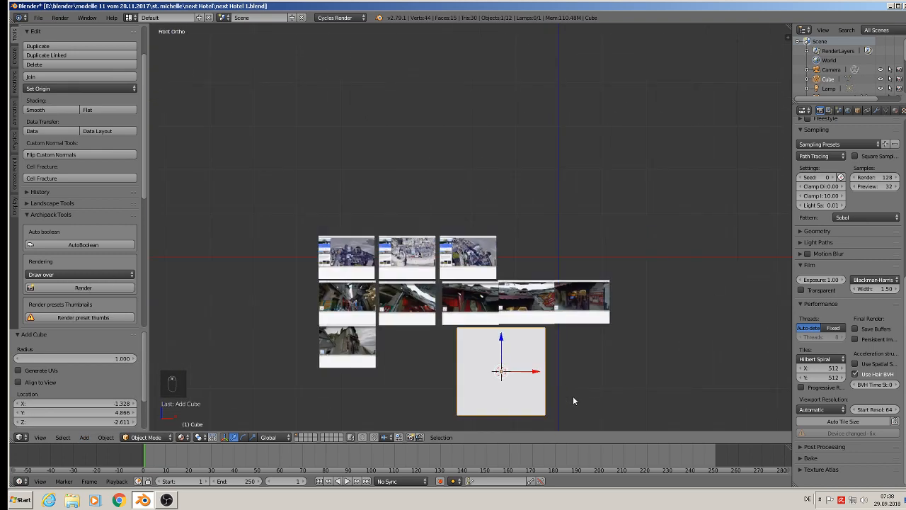
{"action": "key", "text": "s"}
{"action": "left_click", "coordinate": [520, 373]}
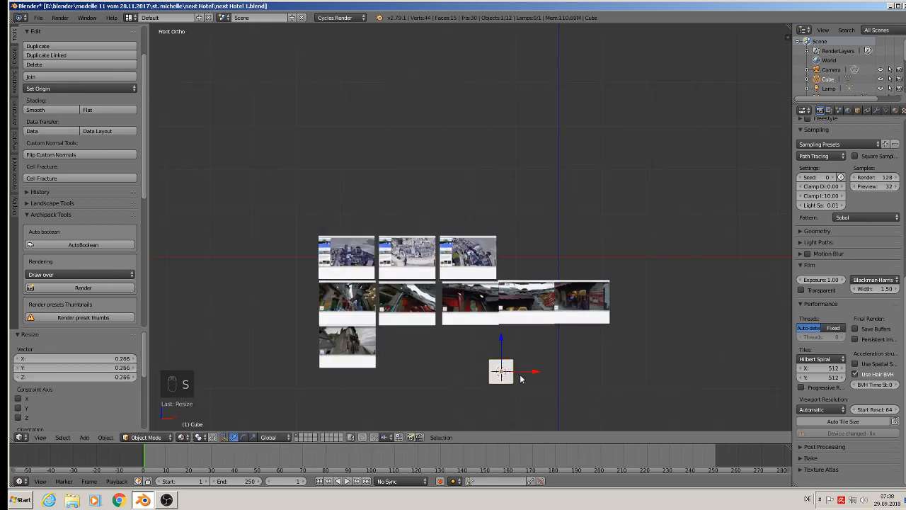
Step: Scale the cube along the Z axis by about 2.109 to form a tall block
{"action": "key", "text": "s"}
{"action": "key", "text": "z"}
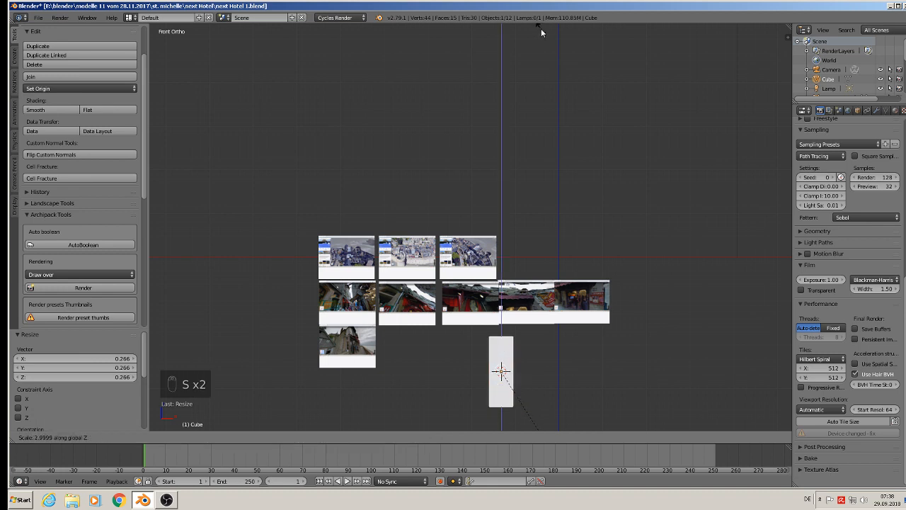
{"action": "left_click", "coordinate": [532, 412]}
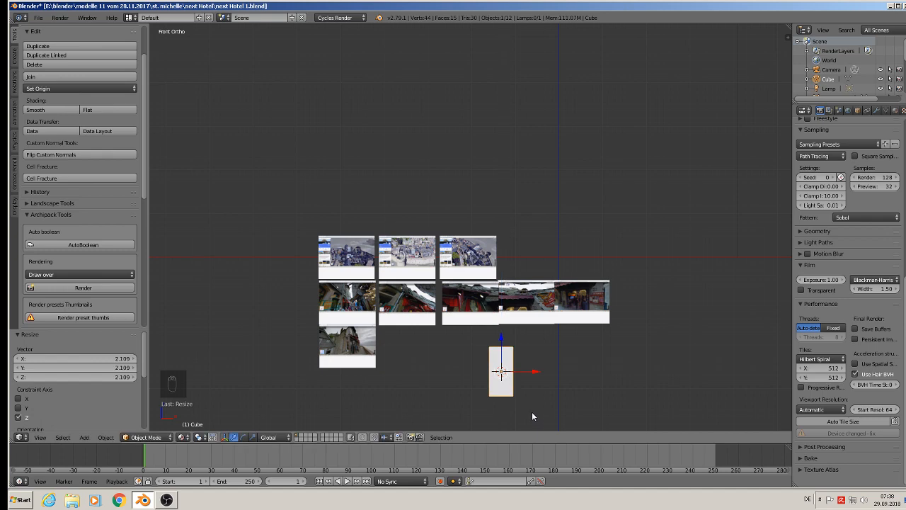
Step: Study the facade, upper windows and roof in the corner shop and awning reference photos for the building's proportions
{"action": "scroll", "coordinate": [524, 363], "scroll_direction": "up", "scroll_amount": 3}
{"action": "scroll", "coordinate": [321, 345], "scroll_direction": "up", "scroll_amount": 5}
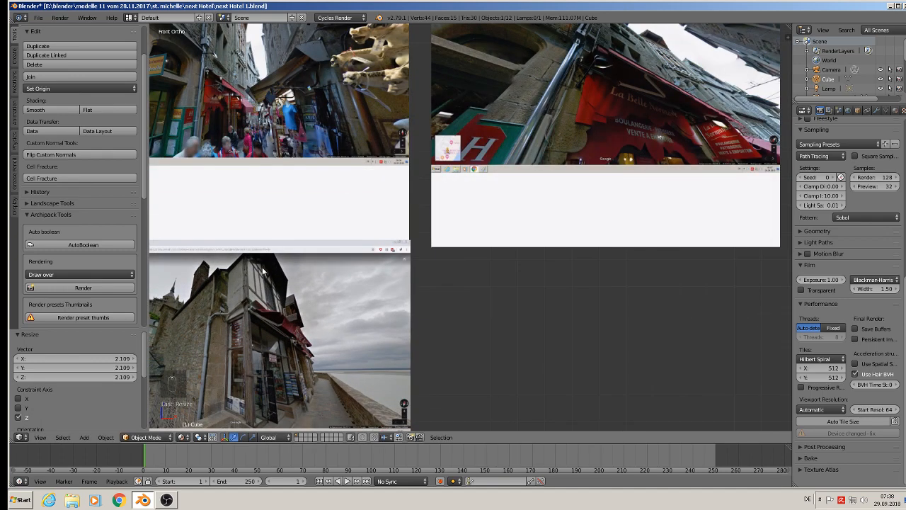
{"action": "scroll", "coordinate": [331, 257], "scroll_direction": "down", "scroll_amount": 3}
{"action": "middle_click_drag", "start_coordinate": [481, 117], "coordinate": [132, 189], "text": "shift"}
{"action": "scroll", "coordinate": [814, 195], "scroll_direction": "up", "scroll_amount": 1}
{"action": "scroll", "coordinate": [577, 239], "scroll_direction": "up", "scroll_amount": 4}
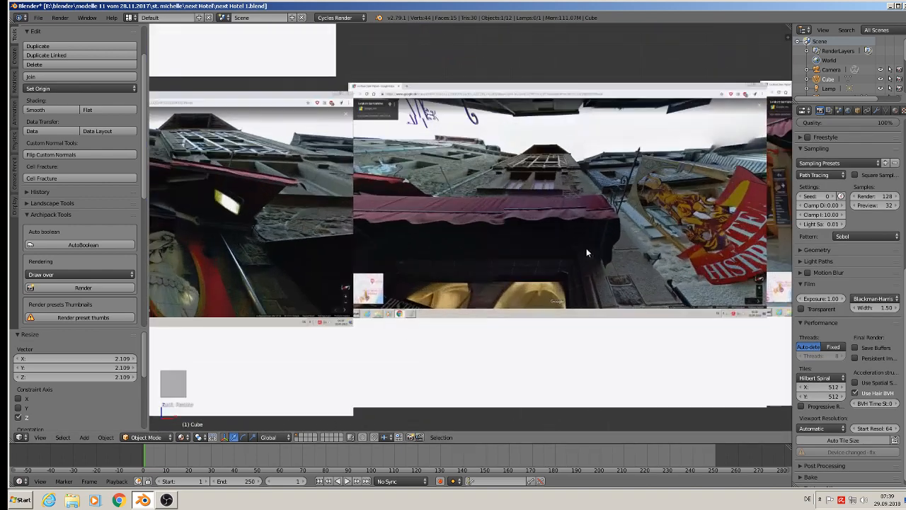
{"action": "scroll", "coordinate": [459, 187], "scroll_direction": "up", "scroll_amount": 1}
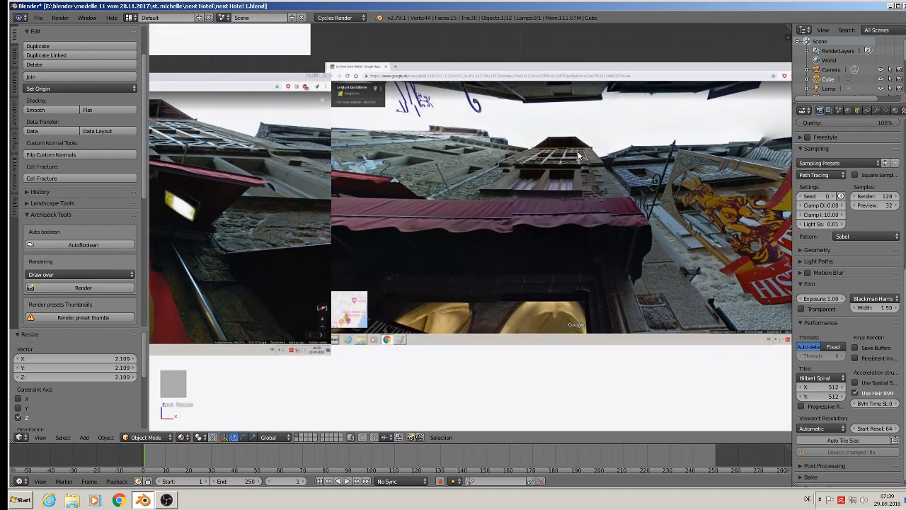
{"action": "middle_click_drag", "start_coordinate": [420, 198], "coordinate": [704, 219], "text": "shift"}
{"action": "scroll", "coordinate": [516, 169], "scroll_direction": "up", "scroll_amount": 1}
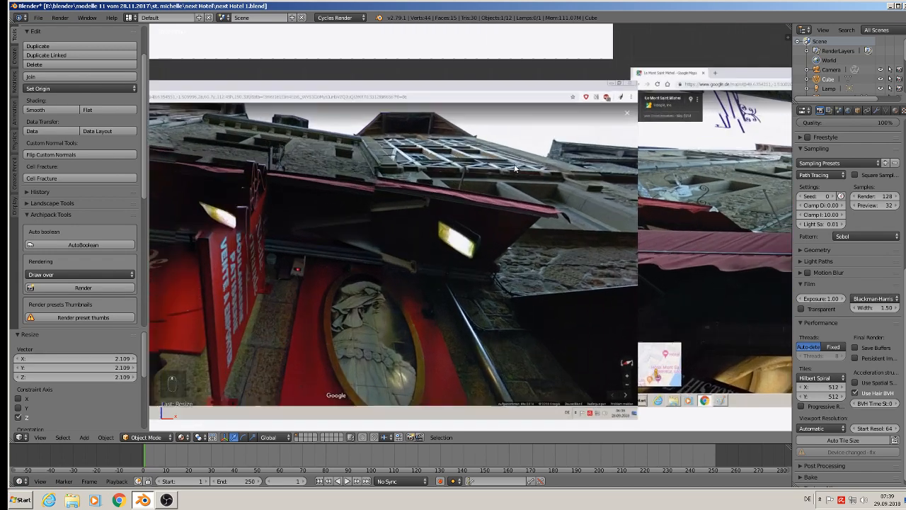
{"action": "scroll", "coordinate": [515, 169], "scroll_direction": "up", "scroll_amount": 1}
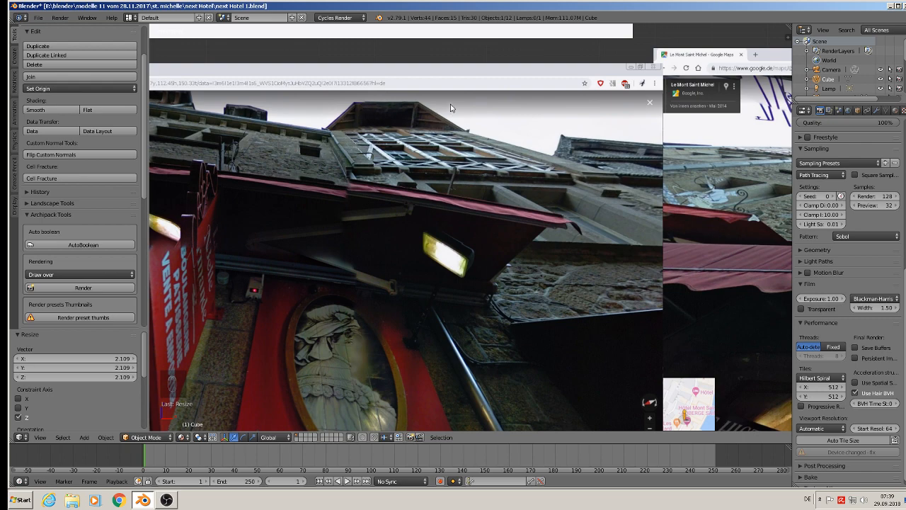
{"action": "scroll", "coordinate": [485, 165], "scroll_direction": "down", "scroll_amount": 5}
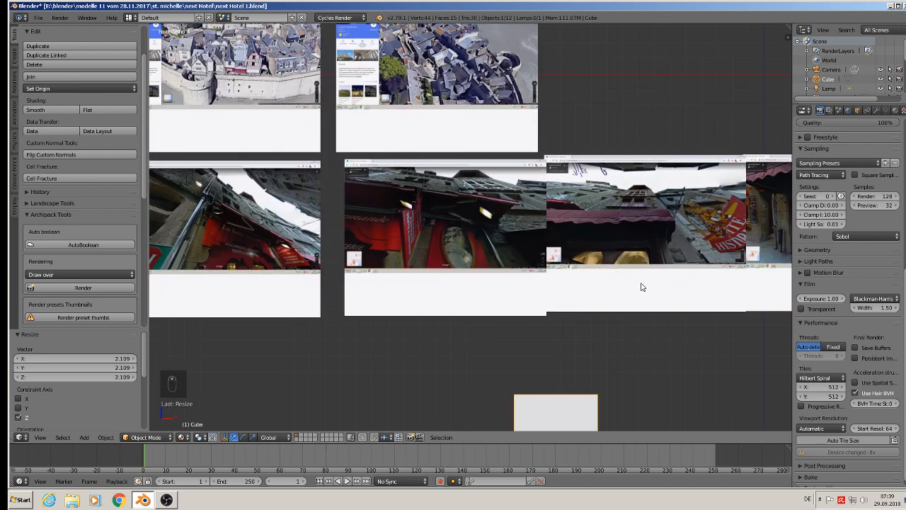
{"action": "scroll", "coordinate": [458, 193], "scroll_direction": "up", "scroll_amount": 5}
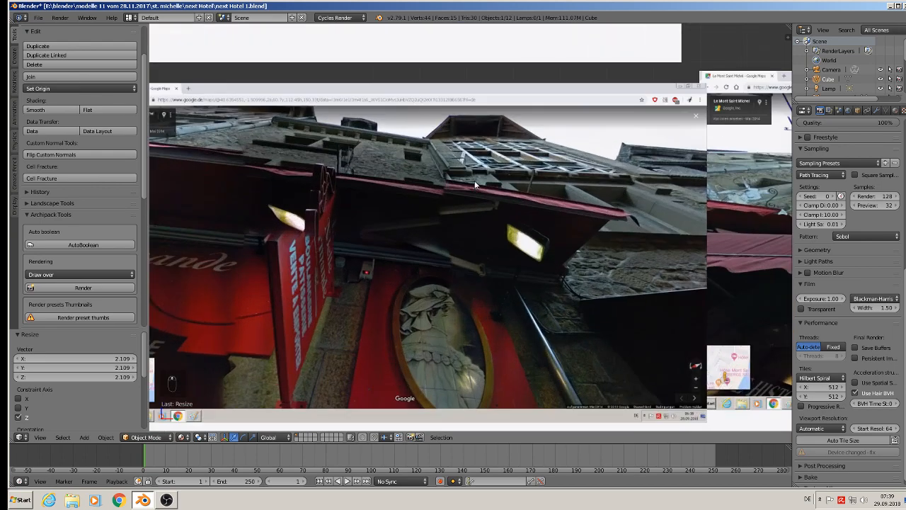
{"action": "scroll", "coordinate": [475, 180], "scroll_direction": "down", "scroll_amount": 6}
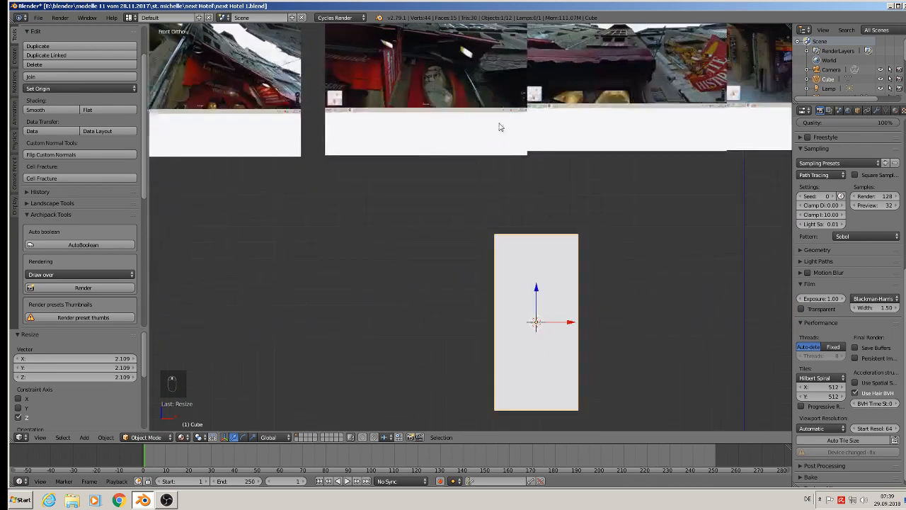
Step: Scale the block along the Y axis by about 3.4 to give the building its depth
{"action": "scroll", "coordinate": [530, 248], "scroll_direction": "up", "scroll_amount": 1}
{"action": "scroll", "coordinate": [536, 273], "scroll_direction": "down", "scroll_amount": 2}
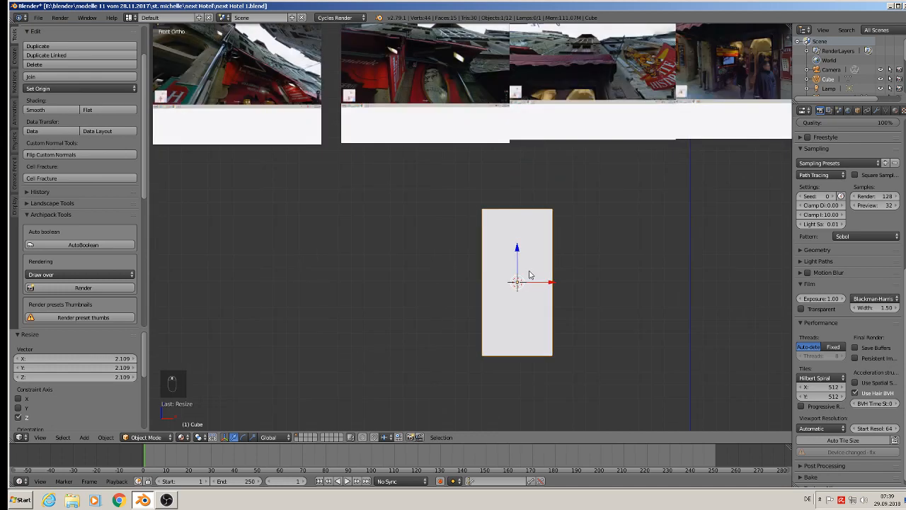
{"action": "middle_click_drag", "start_coordinate": [530, 275], "coordinate": [457, 296]}
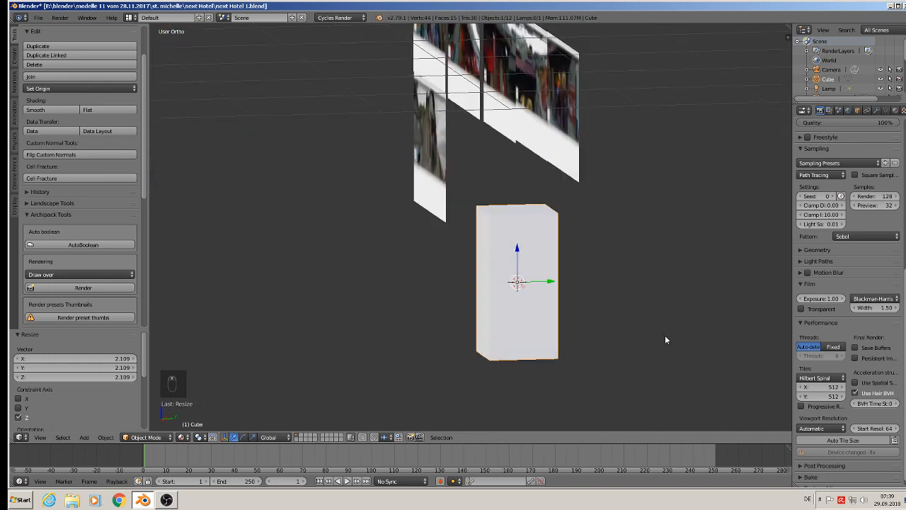
{"action": "key", "text": "s"}
{"action": "key", "text": "y"}
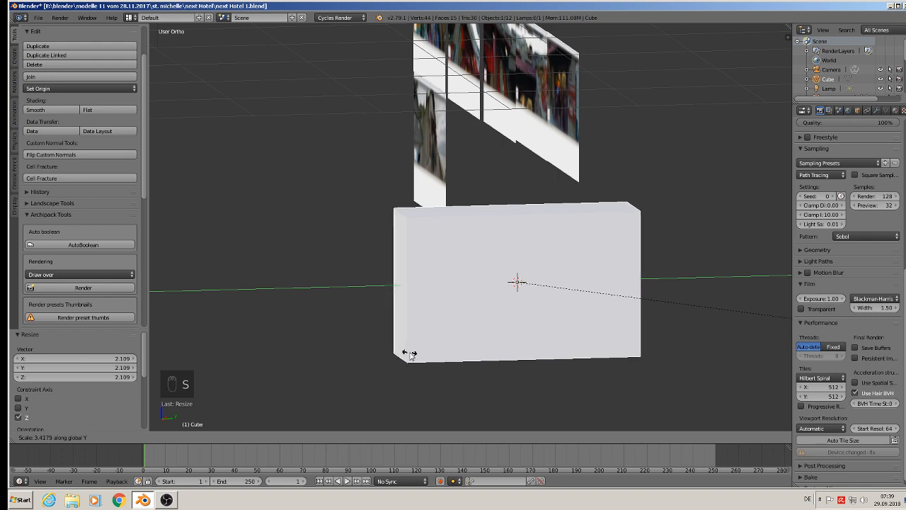
{"action": "left_click", "coordinate": [400, 354]}
Step: Add two evenly spaced horizontal loop cuts around the block in Edit Mode, dividing it into three storeys
{"action": "middle_click_drag", "start_coordinate": [400, 354], "coordinate": [510, 306]}
{"action": "key", "text": "Tab"}
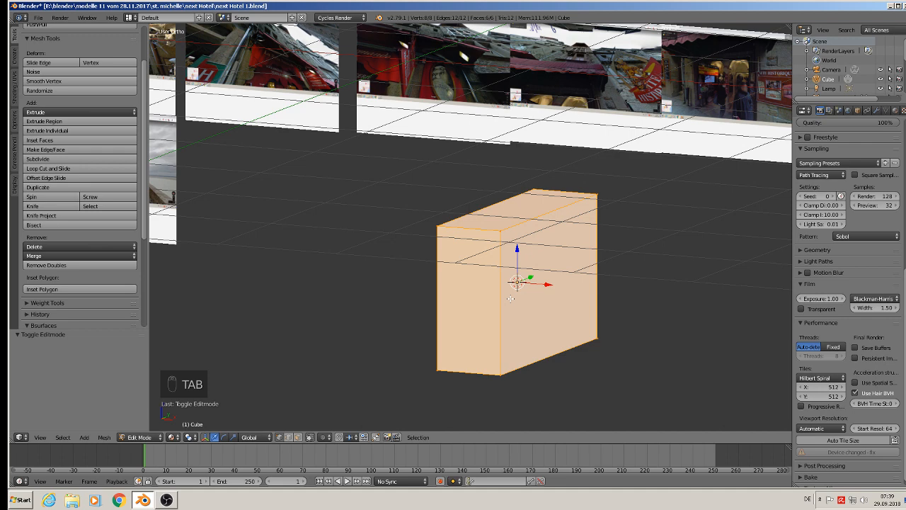
{"action": "key", "text": "ctrl+r"}
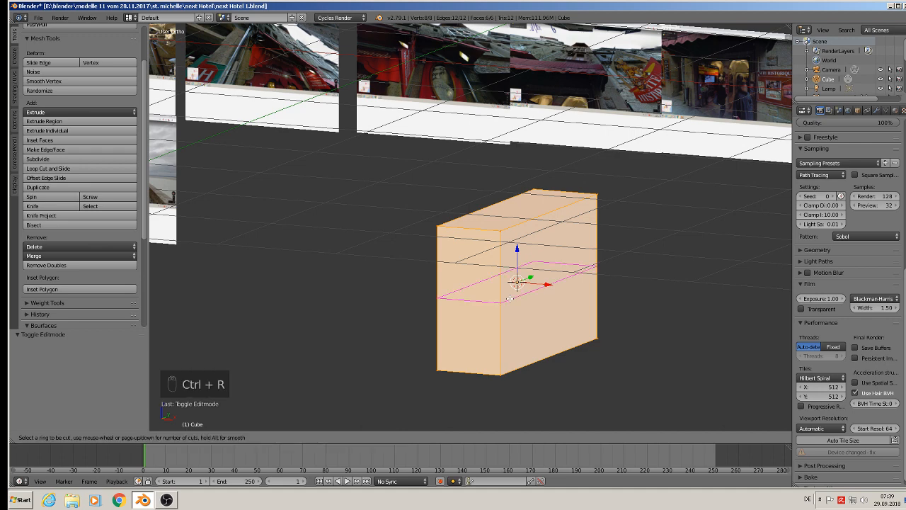
{"action": "scroll", "coordinate": [509, 298], "scroll_direction": "up", "scroll_amount": 2}
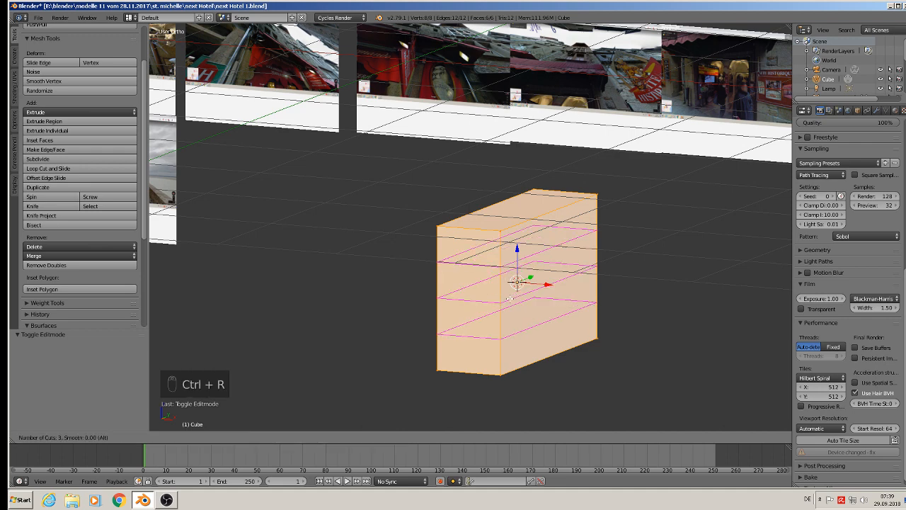
{"action": "scroll", "coordinate": [509, 298], "scroll_direction": "down", "scroll_amount": 1}
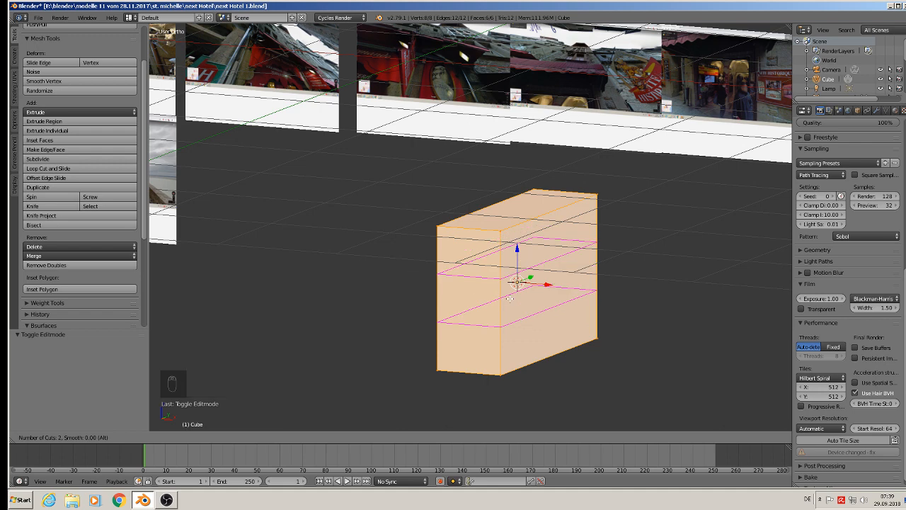
{"action": "left_click", "coordinate": [509, 298]}
{"action": "right_click", "coordinate": [509, 298]}
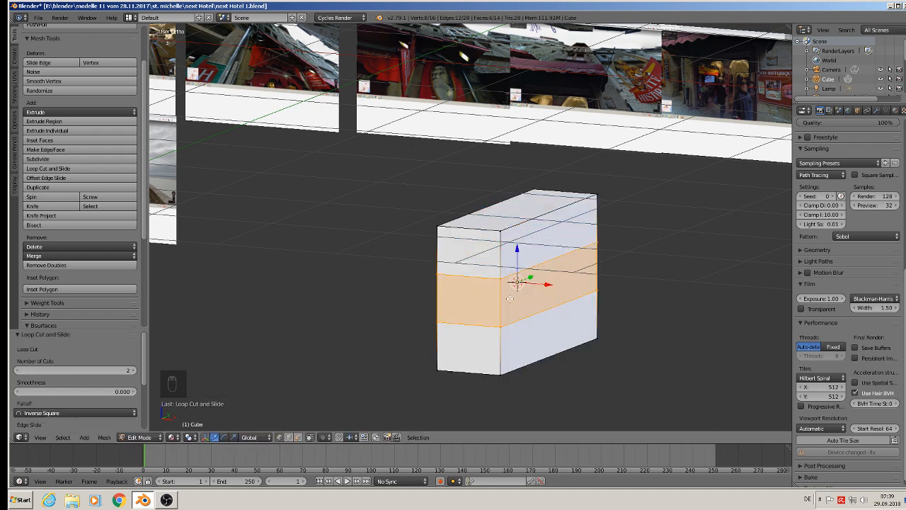
Step: Create a new material for the cube and add a second, empty material slot
{"action": "middle_click_drag", "start_coordinate": [540, 340], "coordinate": [590, 332]}
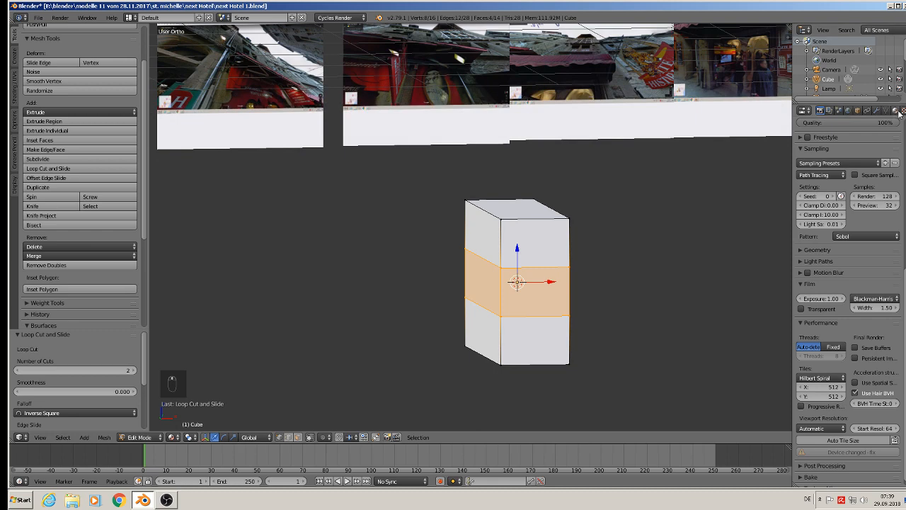
{"action": "left_click", "coordinate": [895, 110]}
{"action": "left_click", "coordinate": [841, 185]}
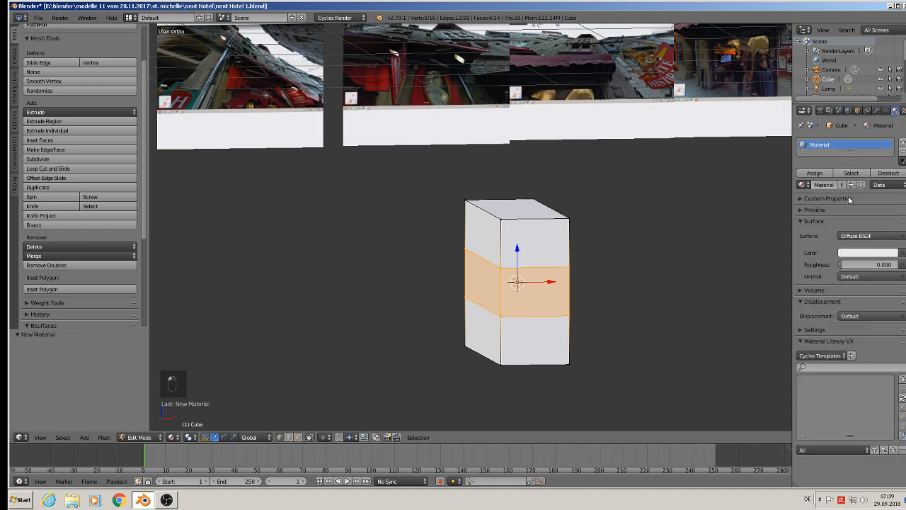
{"action": "left_click", "coordinate": [902, 142]}
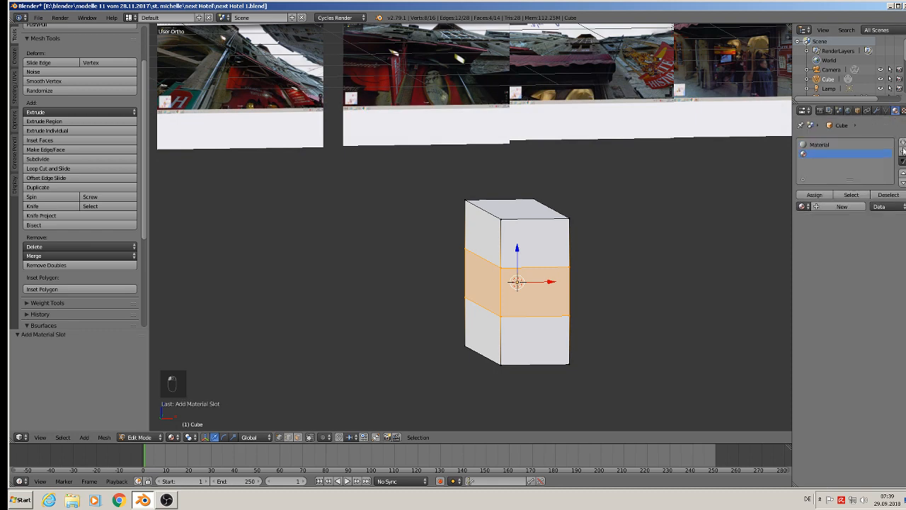
Step: Create a new material in the second slot, colour it red and assign it to the block's middle storey
{"action": "left_click", "coordinate": [828, 206]}
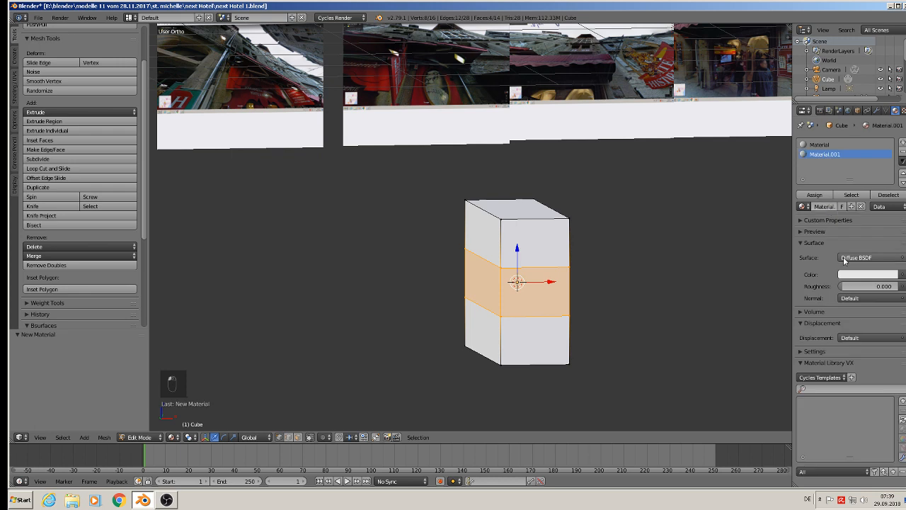
{"action": "left_click", "coordinate": [862, 275]}
{"action": "left_click", "coordinate": [854, 203]}
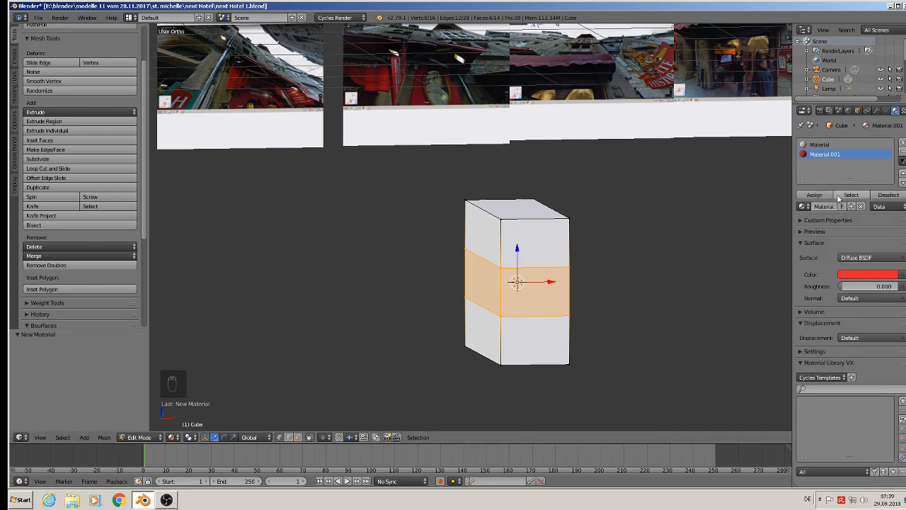
{"action": "left_click", "coordinate": [814, 195]}
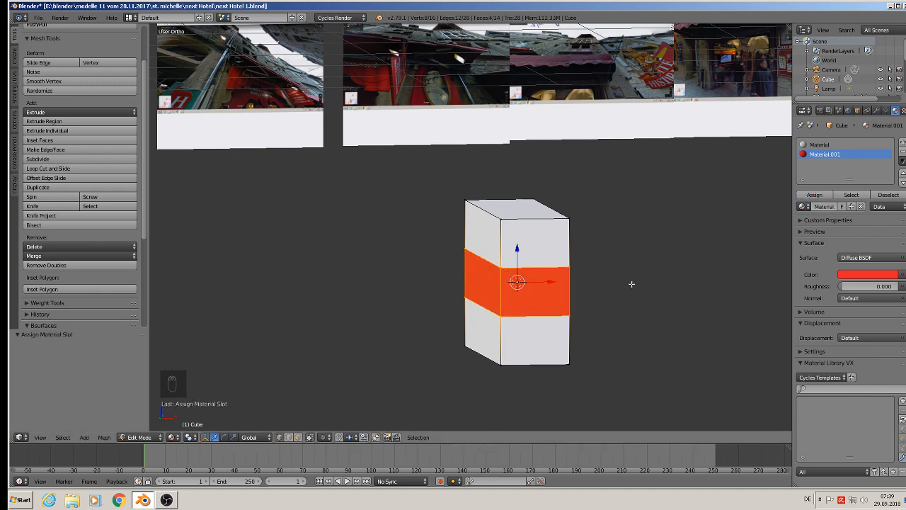
{"action": "key", "text": "Tab"}
{"action": "middle_click_drag", "start_coordinate": [661, 259], "coordinate": [587, 301]}
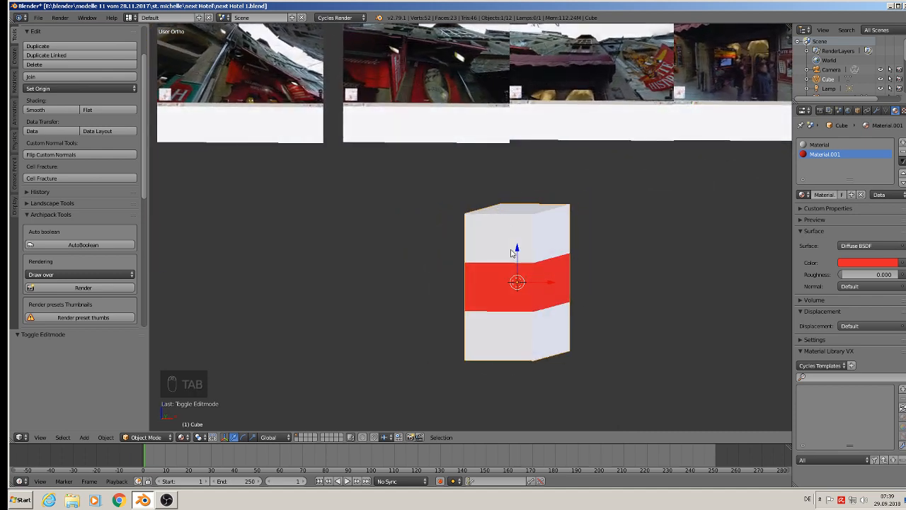
Step: Examine the entrance reference photo with the historic site sign for the doorway's shape and proportions
{"action": "key", "text": "KP_1"}
{"action": "scroll", "coordinate": [517, 256], "scroll_direction": "down", "scroll_amount": 2}
{"action": "middle_click_drag", "start_coordinate": [632, 164], "coordinate": [442, 283], "text": "shift"}
{"action": "scroll", "coordinate": [495, 260], "scroll_direction": "up", "scroll_amount": 4}
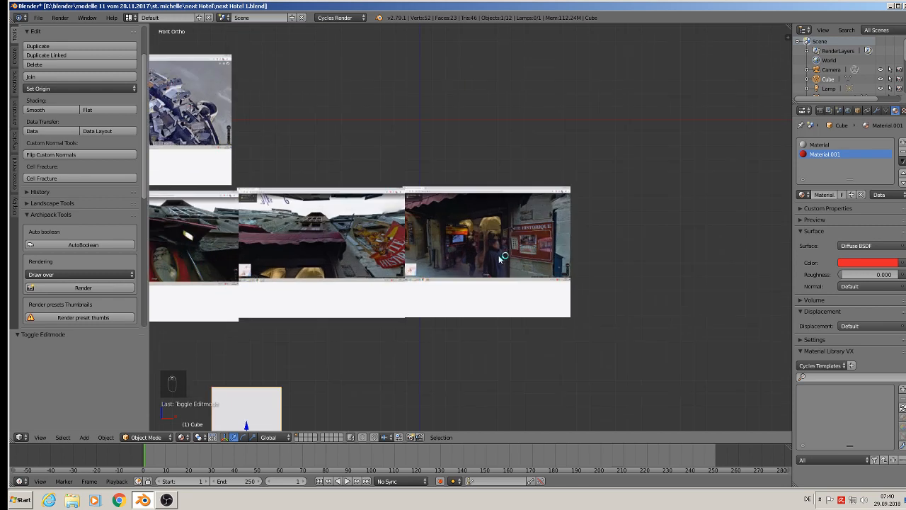
{"action": "middle_click_drag", "start_coordinate": [493, 254], "coordinate": [510, 267], "text": "shift"}
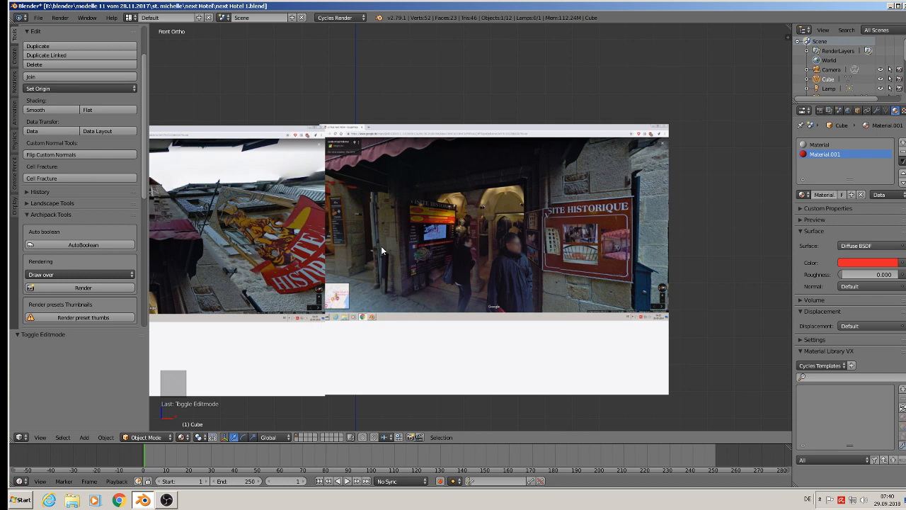
{"action": "scroll", "coordinate": [381, 245], "scroll_direction": "down", "scroll_amount": 6}
{"action": "middle_click_drag", "start_coordinate": [283, 429], "coordinate": [429, 248], "text": "shift"}
{"action": "scroll", "coordinate": [425, 251], "scroll_direction": "up", "scroll_amount": 6}
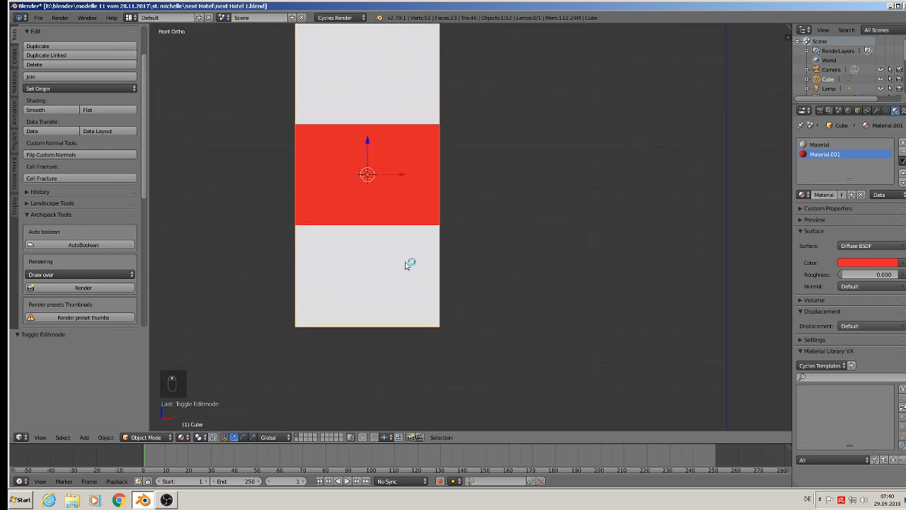
{"action": "scroll", "coordinate": [368, 273], "scroll_direction": "up", "scroll_amount": 2}
Step: Cut a wide rectangular doorway outline into the ground storey's front face with the Knife tool, open onto the bottom edge
{"action": "key", "text": "Tab"}
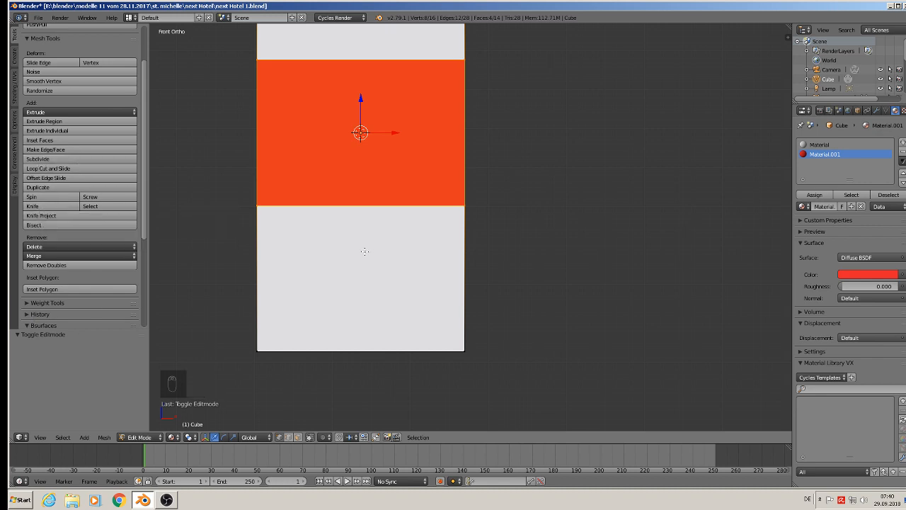
{"action": "left_click", "coordinate": [33, 206]}
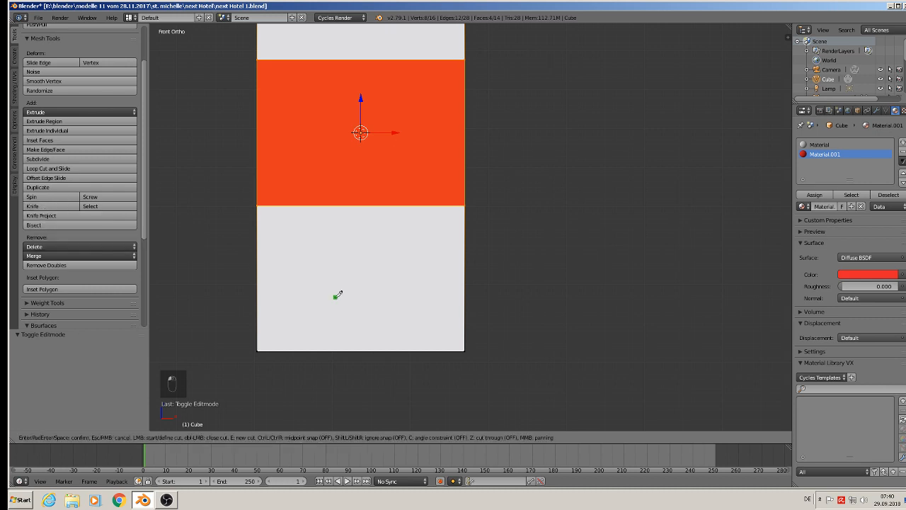
{"action": "left_click", "coordinate": [289, 350]}
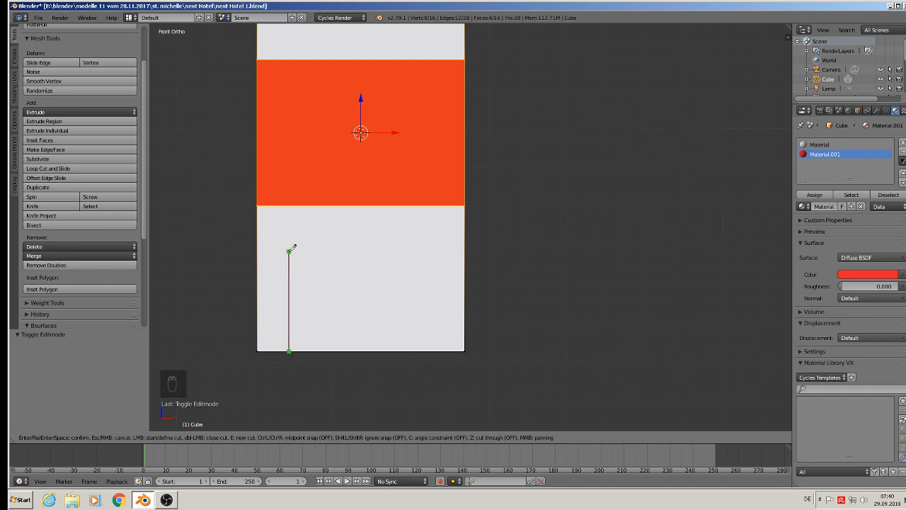
{"action": "left_click", "coordinate": [289, 250]}
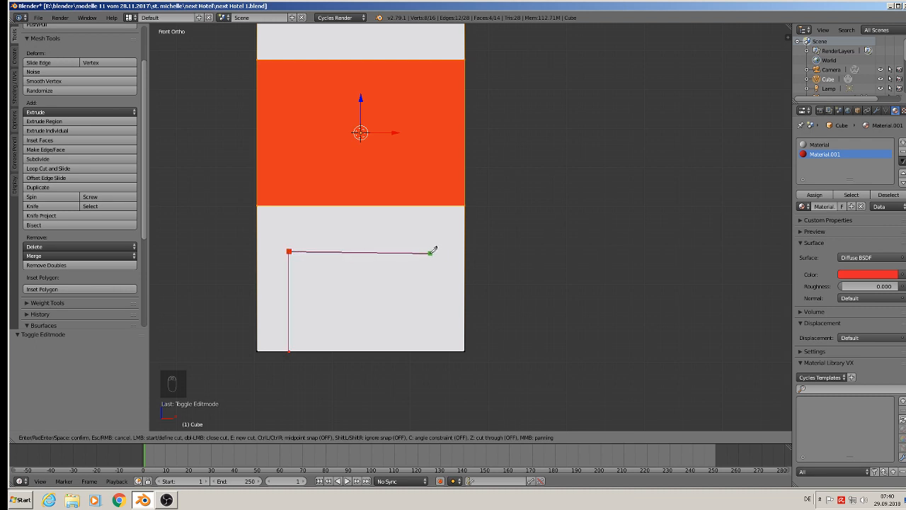
{"action": "left_click", "coordinate": [430, 251]}
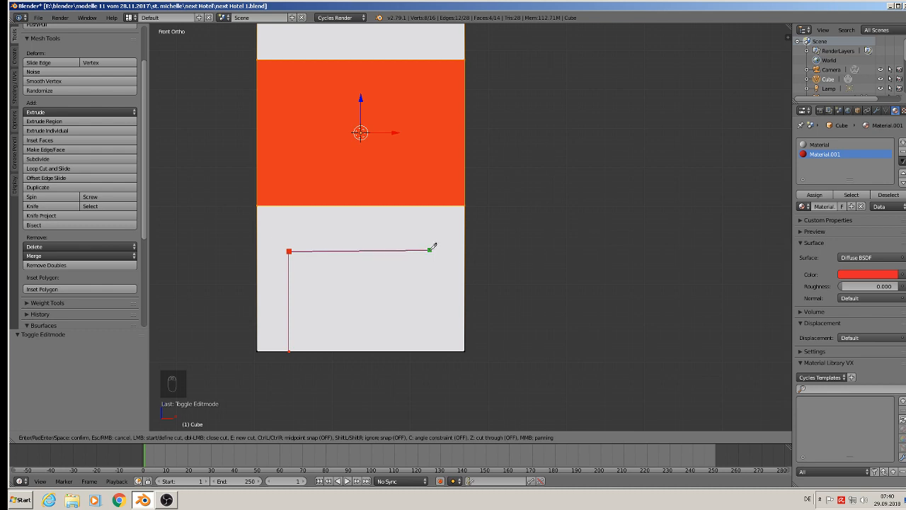
{"action": "key", "text": "shift"}
{"action": "key", "text": "ctrl"}
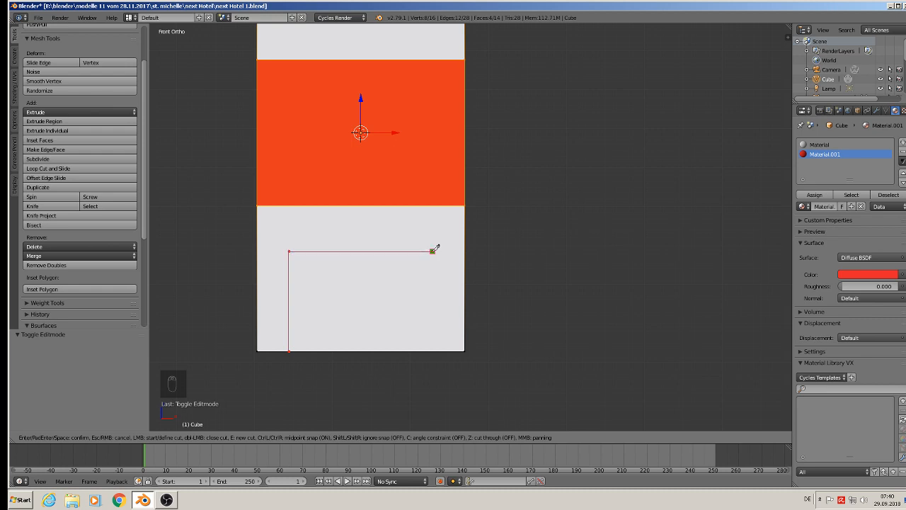
{"action": "left_click", "coordinate": [433, 252]}
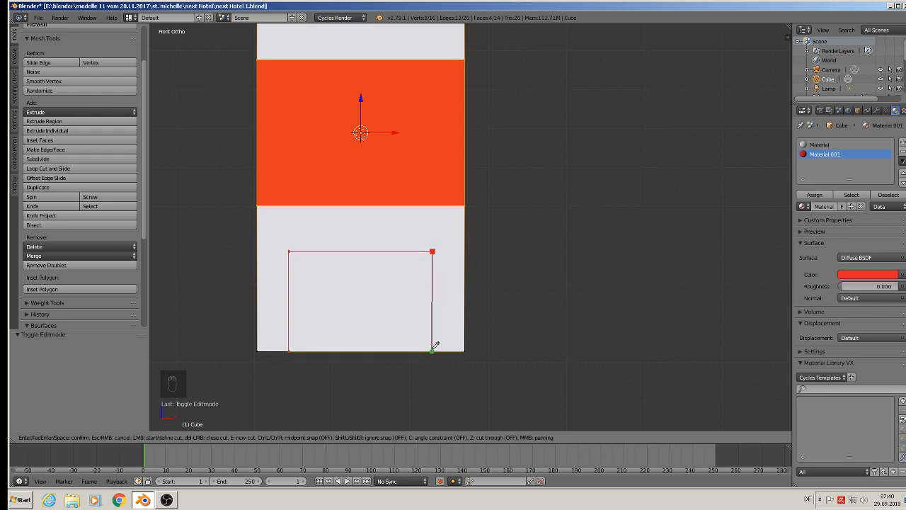
{"action": "left_click", "coordinate": [435, 345]}
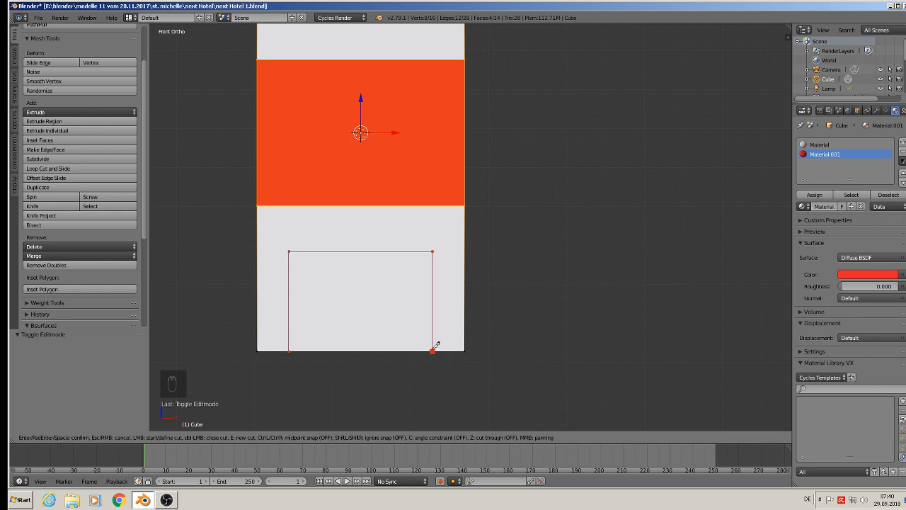
{"action": "key", "text": "Return"}
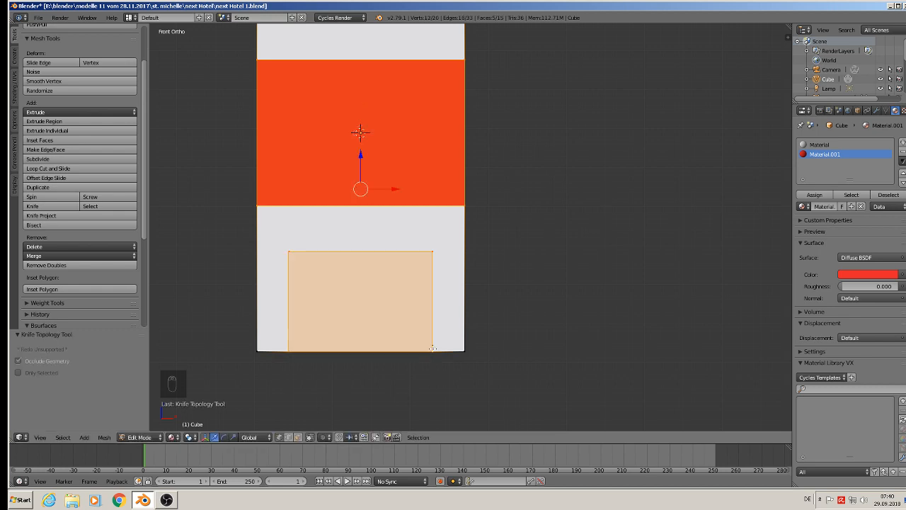
{"action": "key", "text": "x"}
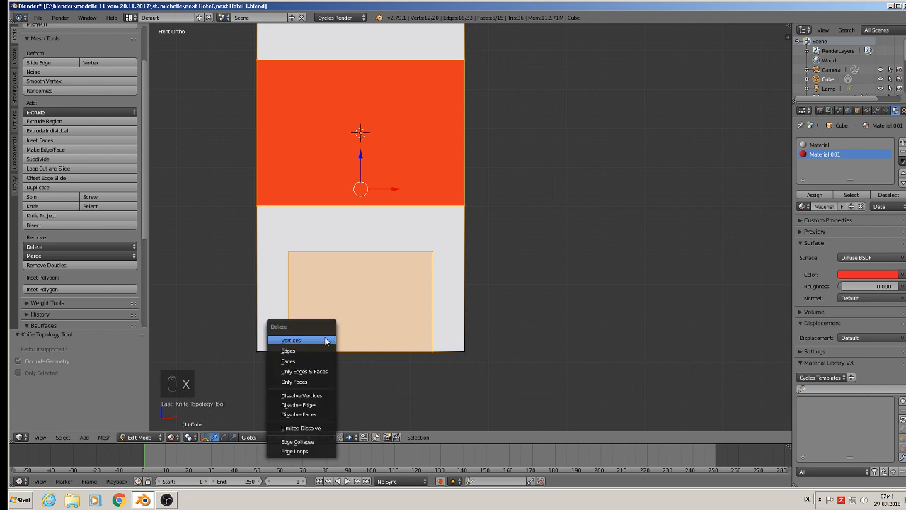
{"action": "left_click", "coordinate": [314, 383]}
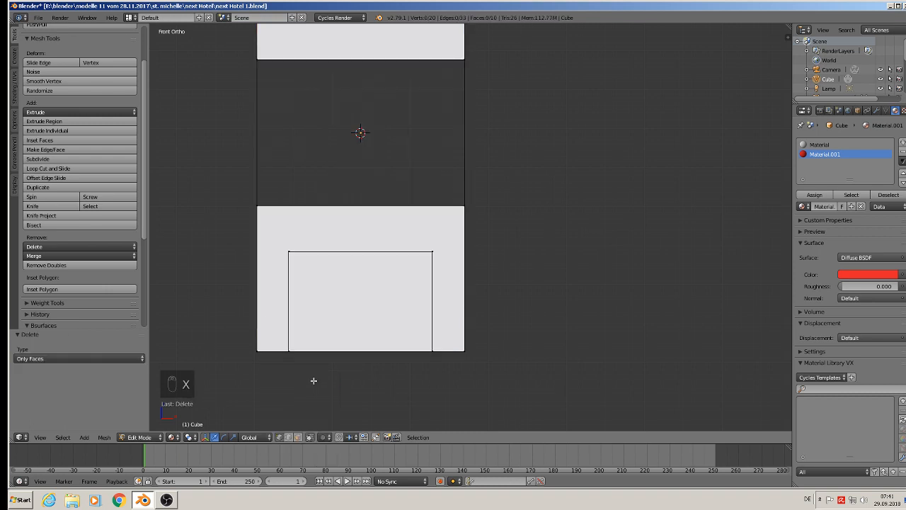
{"action": "key", "text": "ctrl+z"}
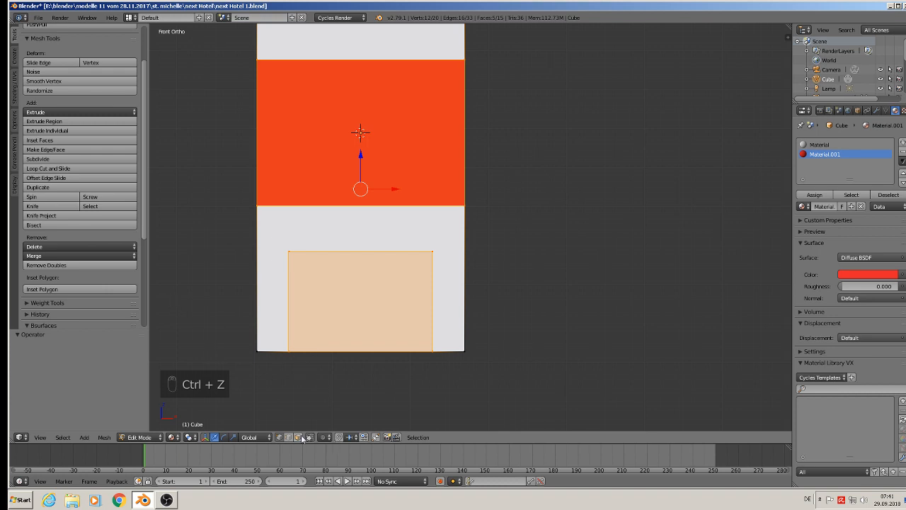
Step: Split the rectangular doorway face from the front wall and delete it using Only Faces, leaving its edges
{"action": "left_click", "coordinate": [352, 343]}
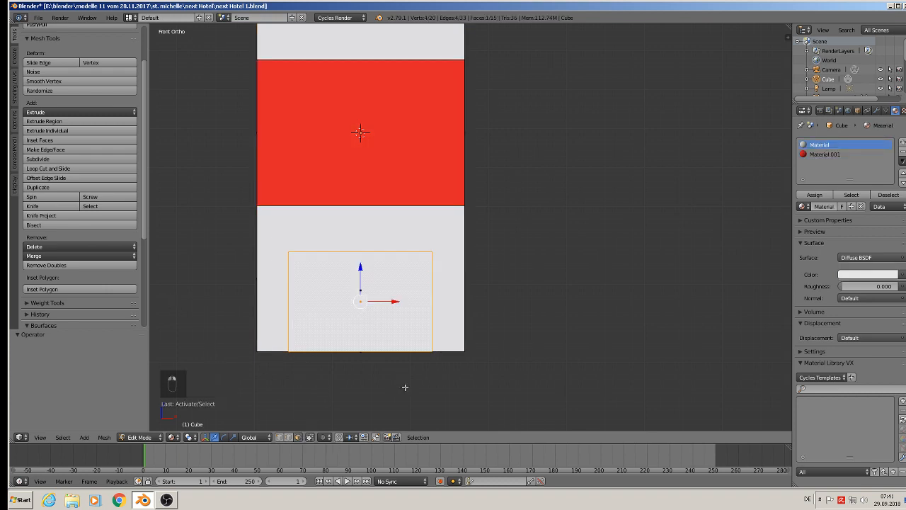
{"action": "key", "text": "y"}
{"action": "key", "text": "x"}
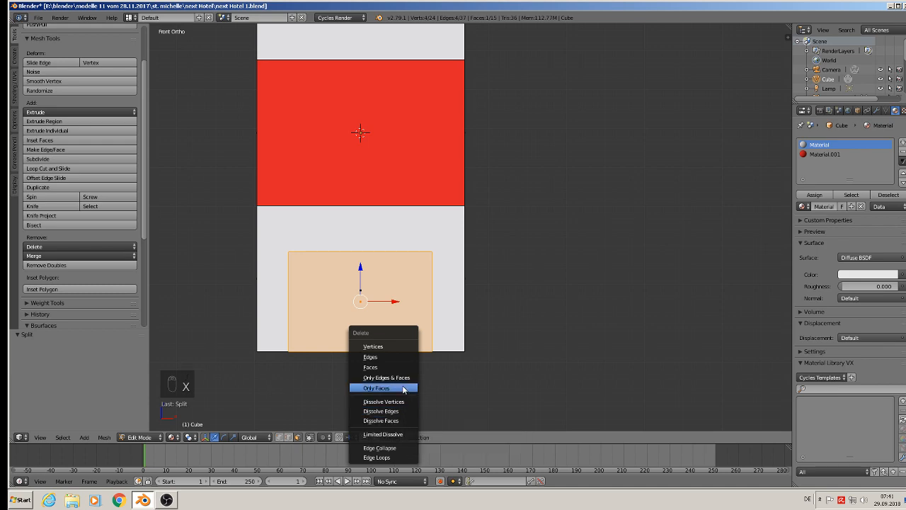
{"action": "left_click", "coordinate": [402, 388]}
{"action": "middle_click_drag", "start_coordinate": [403, 385], "coordinate": [362, 393]}
{"action": "scroll", "coordinate": [362, 394], "scroll_direction": "down", "scroll_amount": 5}
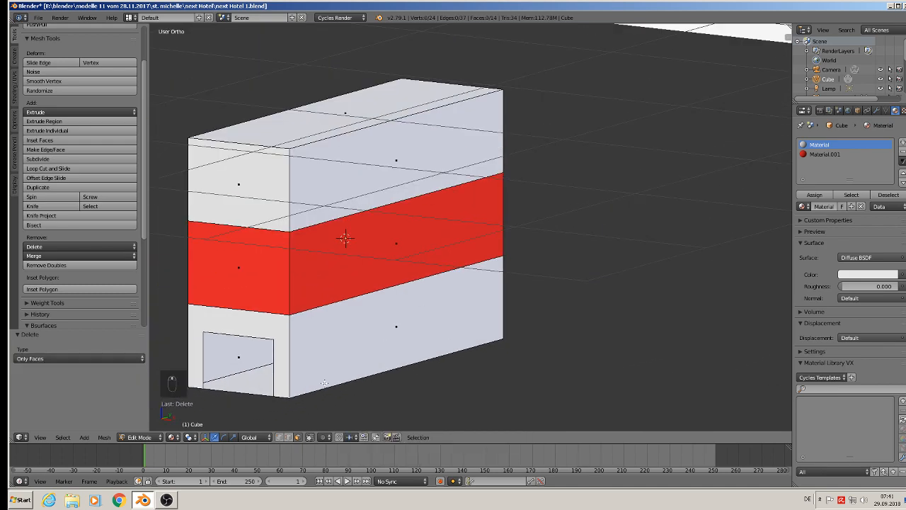
Step: Inspect the doorway opening and the block's inside from several angles, switch to vertex selection and deselect everything
{"action": "middle_click_drag", "start_coordinate": [287, 366], "coordinate": [322, 329], "text": "shift"}
{"action": "right_click", "coordinate": [269, 326]}
{"action": "middle_click_drag", "start_coordinate": [309, 368], "coordinate": [394, 332]}
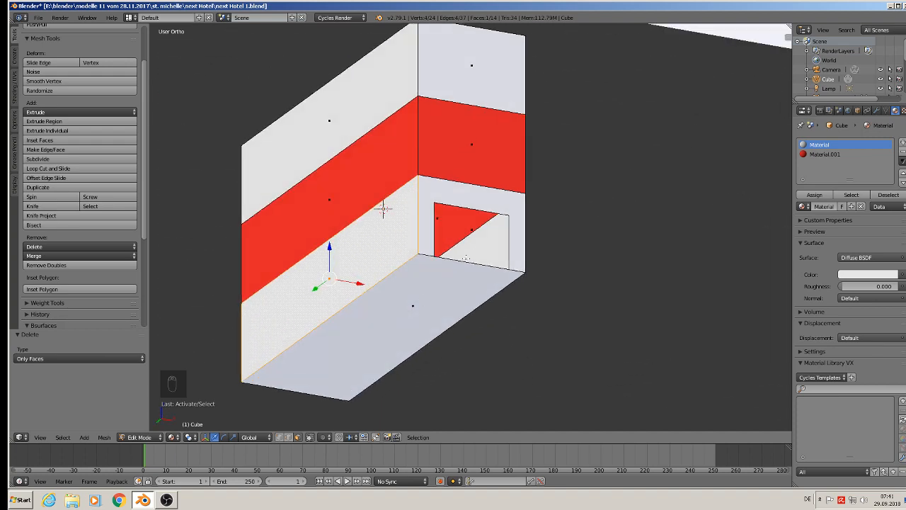
{"action": "right_click", "coordinate": [482, 224]}
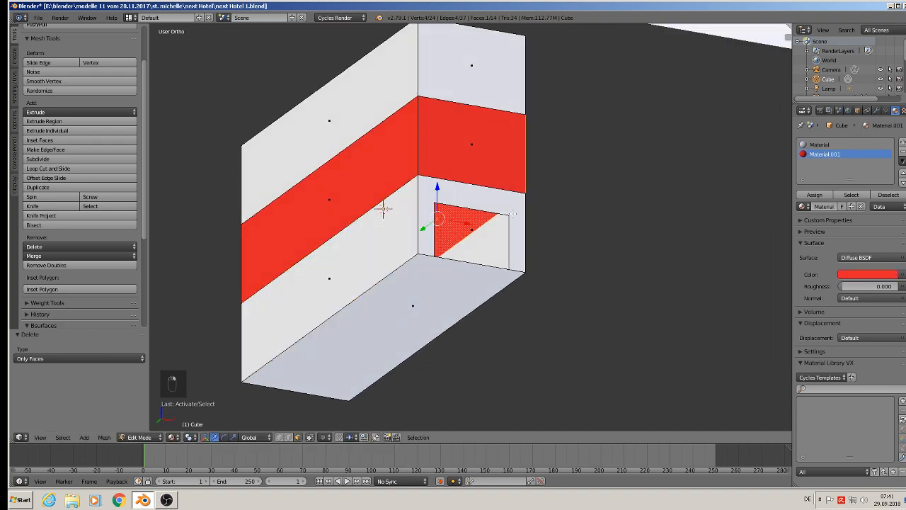
{"action": "scroll", "coordinate": [463, 338], "scroll_direction": "up", "scroll_amount": 4}
{"action": "middle_click_drag", "start_coordinate": [434, 339], "coordinate": [208, 441], "text": "shift"}
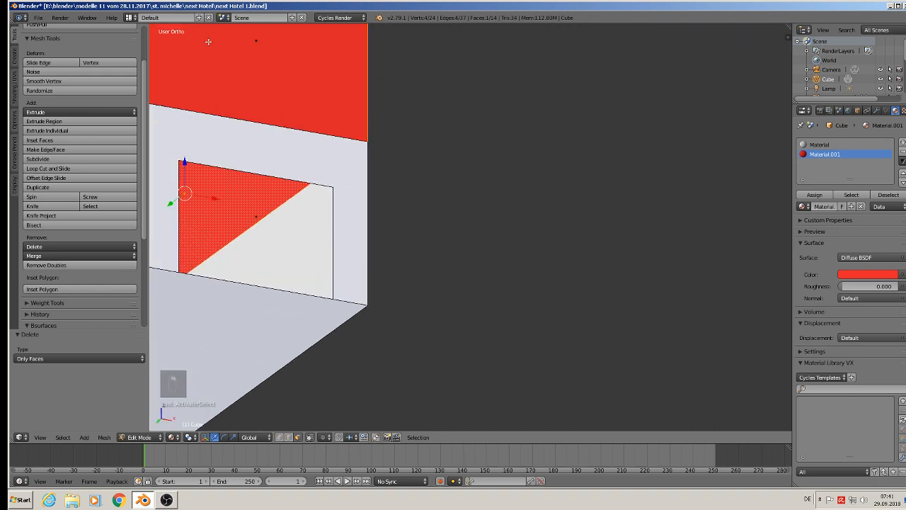
{"action": "left_click", "coordinate": [280, 438]}
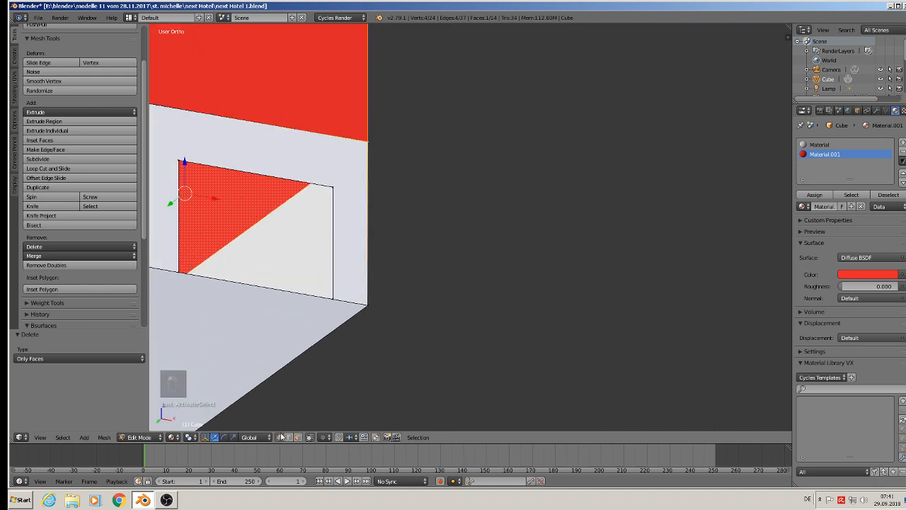
{"action": "scroll", "coordinate": [283, 217], "scroll_direction": "down", "scroll_amount": 2}
{"action": "middle_click_drag", "start_coordinate": [283, 217], "coordinate": [523, 209]}
{"action": "key", "text": "a"}
{"action": "key", "text": "KP_1"}
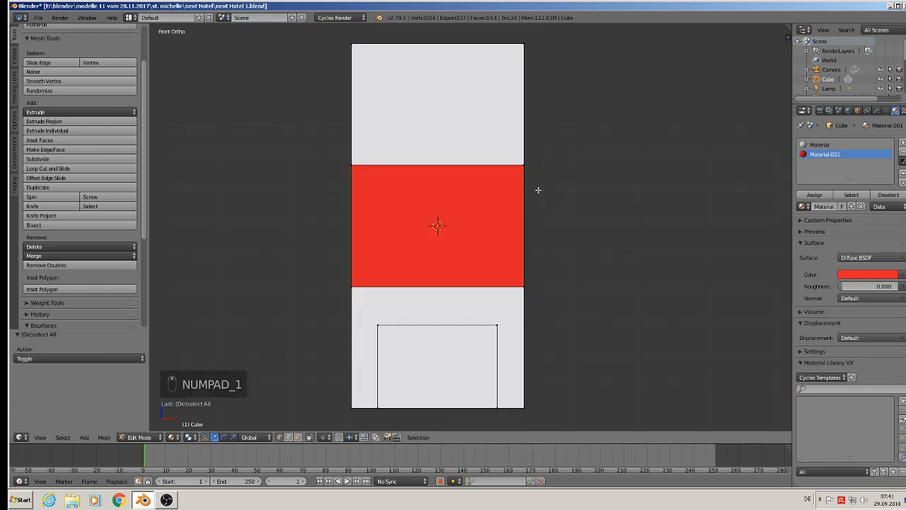
Step: Study the upper windows, timber framing and gable in the awning reference photo and compare them with the block's front
{"action": "scroll", "coordinate": [434, 272], "scroll_direction": "down", "scroll_amount": 5}
{"action": "middle_click_drag", "start_coordinate": [431, 179], "coordinate": [386, 48], "text": "shift"}
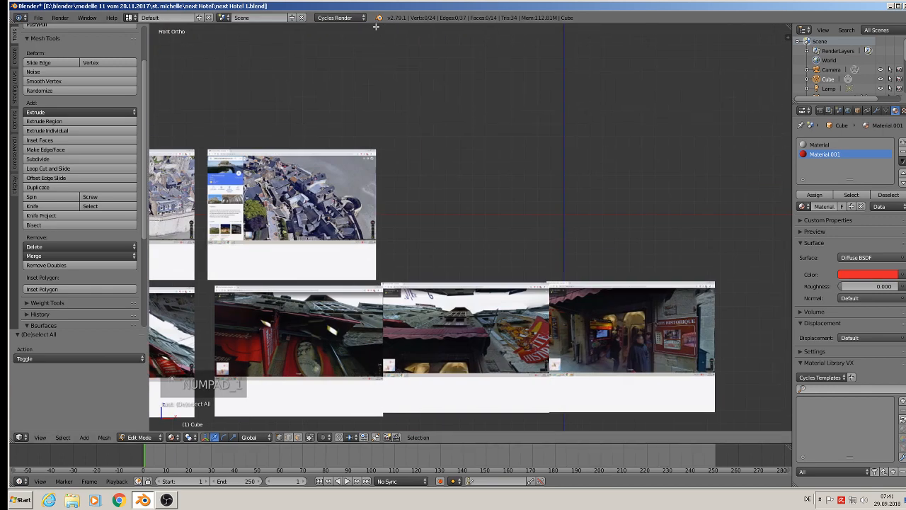
{"action": "scroll", "coordinate": [437, 302], "scroll_direction": "up", "scroll_amount": 7}
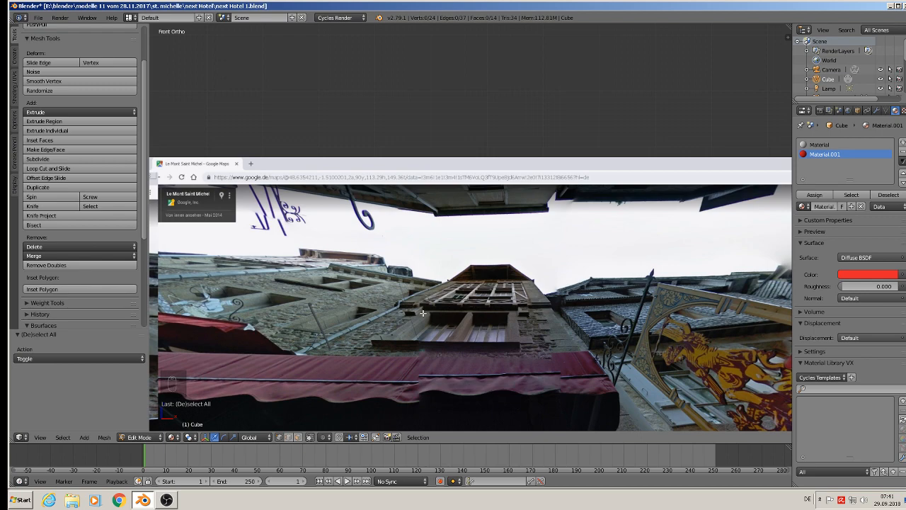
{"action": "scroll", "coordinate": [508, 356], "scroll_direction": "up", "scroll_amount": 3}
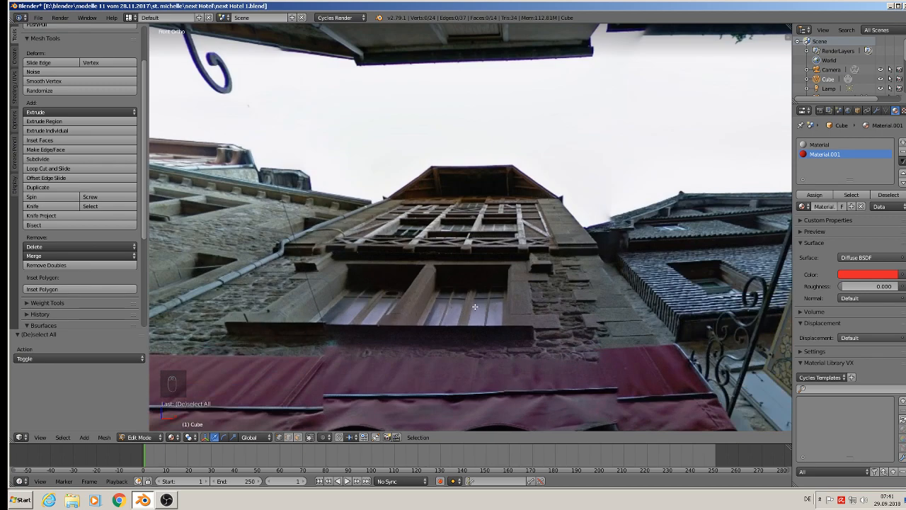
{"action": "scroll", "coordinate": [472, 366], "scroll_direction": "down", "scroll_amount": 12}
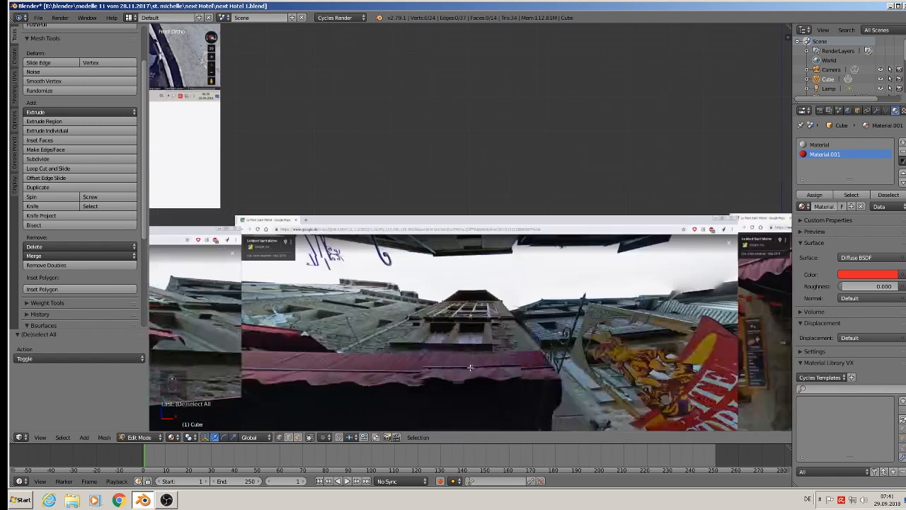
{"action": "middle_click_drag", "start_coordinate": [480, 404], "coordinate": [462, 35], "text": "shift"}
{"action": "scroll", "coordinate": [461, 35], "scroll_direction": "up", "scroll_amount": 3}
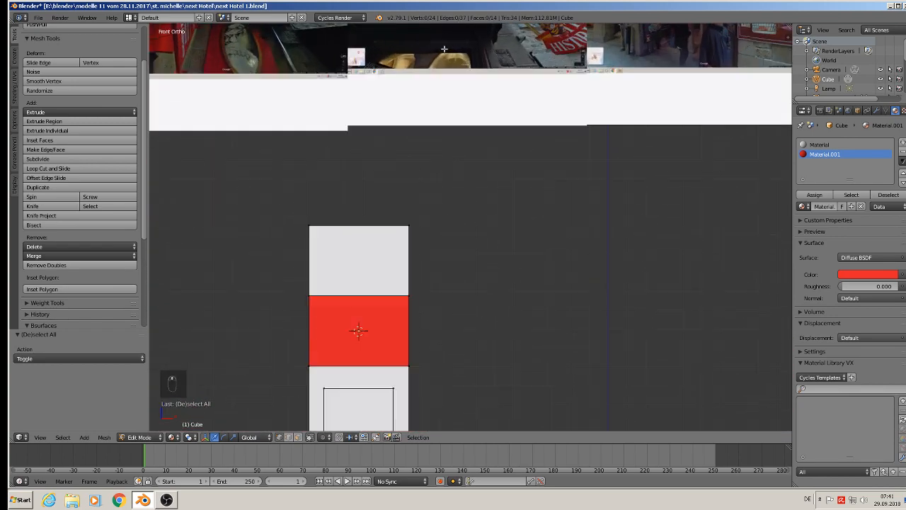
{"action": "middle_click_drag", "start_coordinate": [340, 283], "coordinate": [406, 143], "text": "shift"}
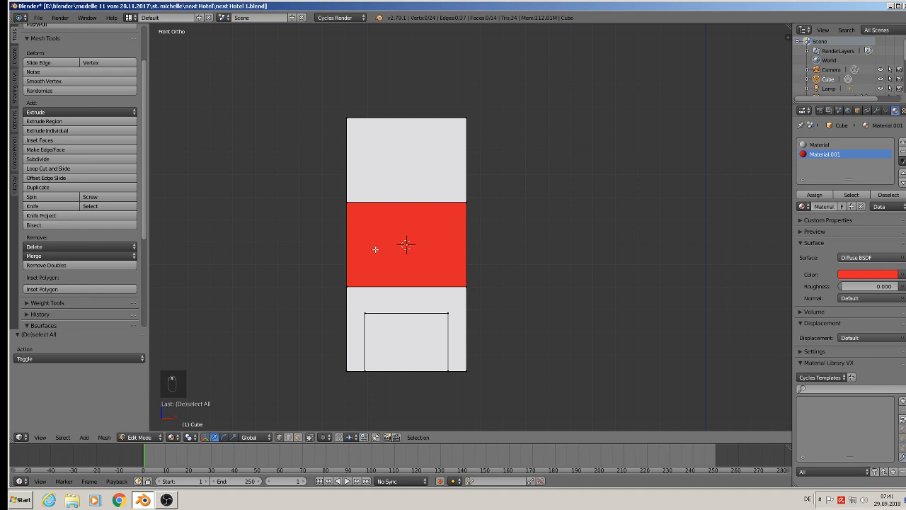
Step: Leave mesh editing, add a plane as a separate object and rotate it 90° about the X axis
{"action": "key", "text": "Tab"}
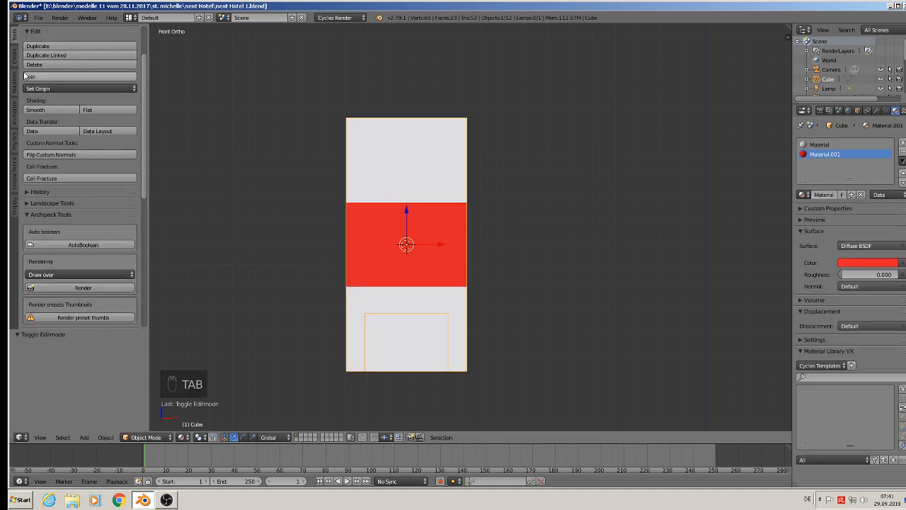
{"action": "left_click", "coordinate": [83, 437]}
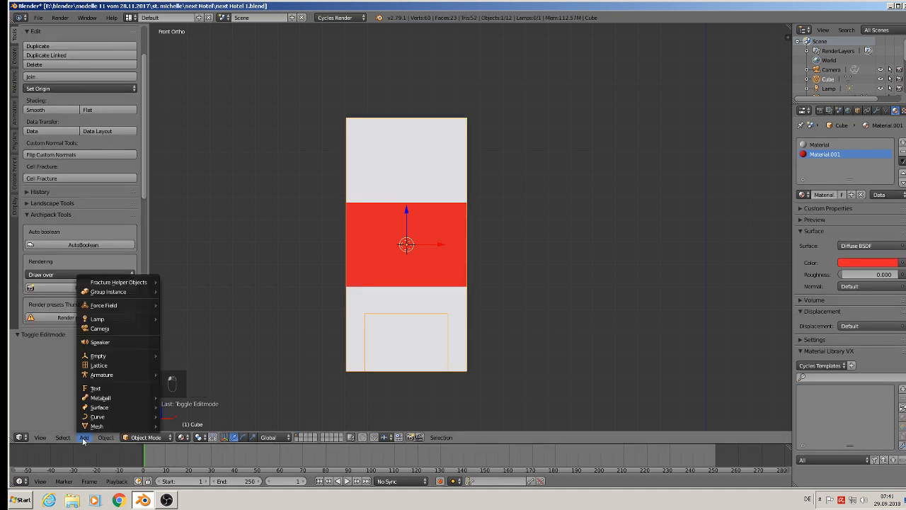
{"action": "mouse_move", "coordinate": [97, 425]}
{"action": "left_click", "coordinate": [204, 200]}
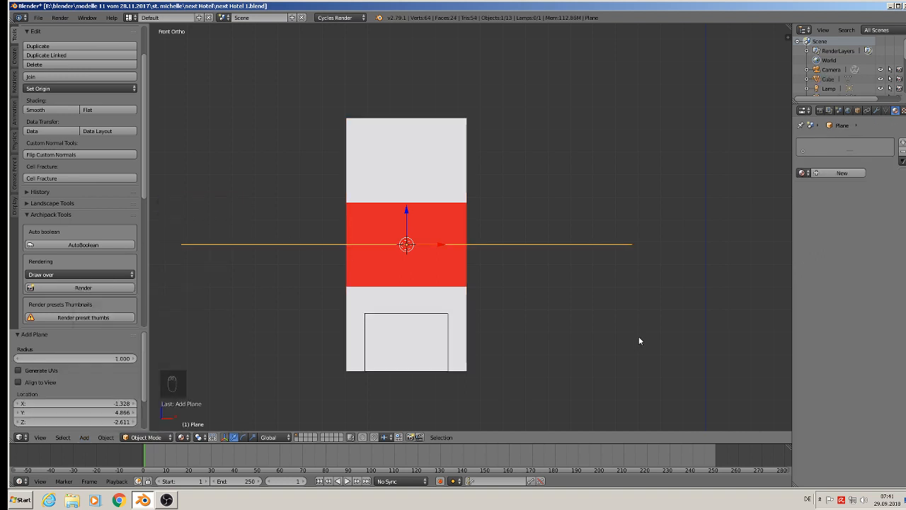
{"action": "type", "text": "rx90"}
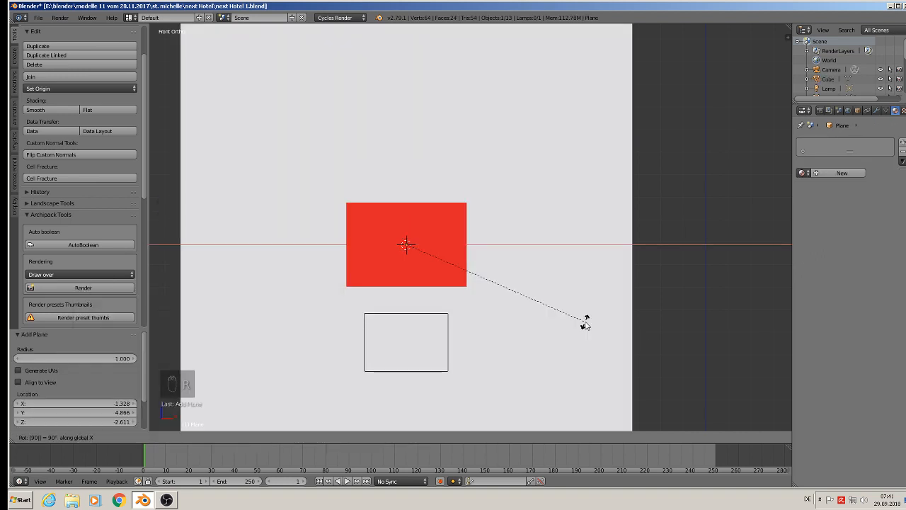
{"action": "key", "text": "Return"}
{"action": "left_click", "coordinate": [685, 328]}
Step: Shrink the plane to a small square and move it about 0.978 along negative Y, in front of the red storey
{"action": "key", "text": "s"}
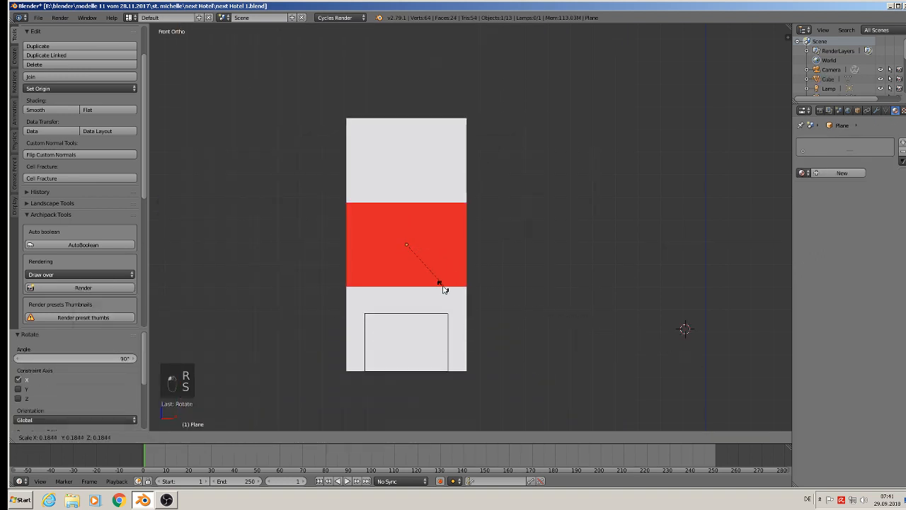
{"action": "left_click", "coordinate": [423, 274]}
{"action": "middle_click_drag", "start_coordinate": [427, 273], "coordinate": [398, 296]}
{"action": "left_click_drag", "start_coordinate": [420, 235], "coordinate": [311, 298]}
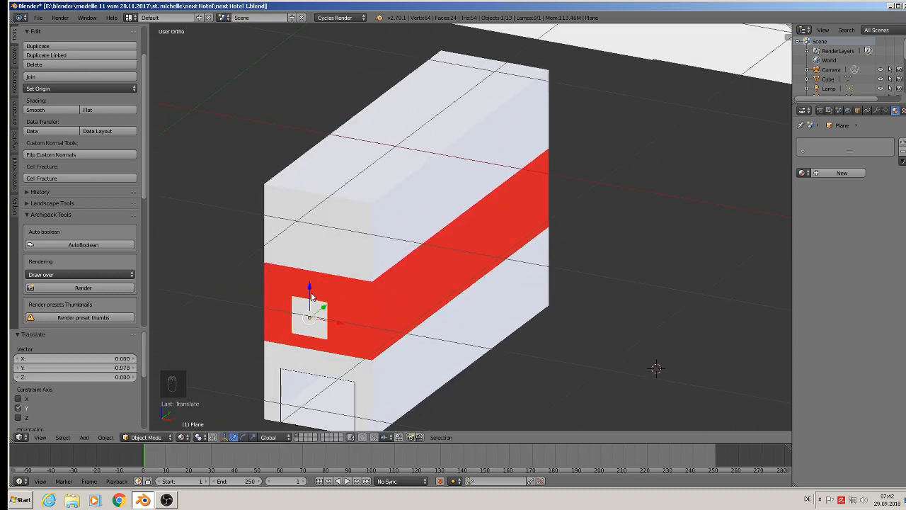
Step: In front view, shift the plane about 0.072 along negative X and narrow it along X by a factor of about 0.623
{"action": "key", "text": "KP_1"}
{"action": "middle_click_drag", "start_coordinate": [360, 281], "coordinate": [506, 248], "text": "shift"}
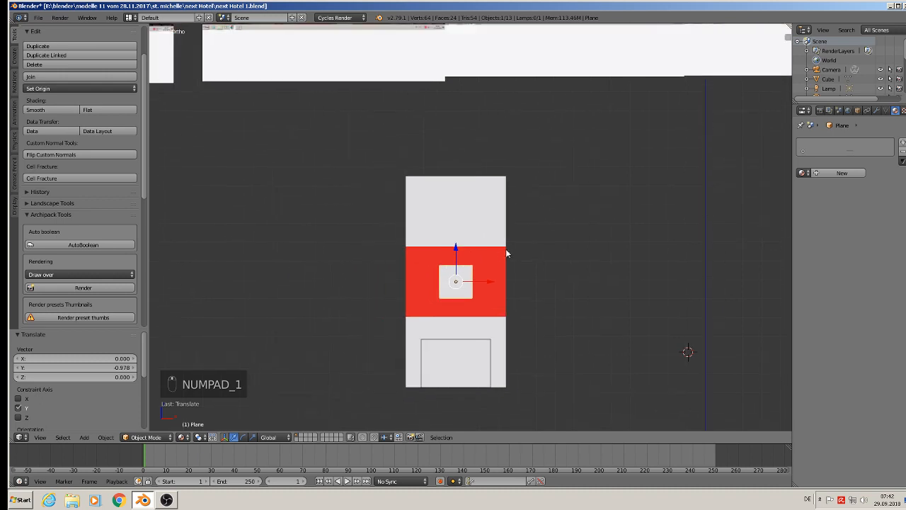
{"action": "scroll", "coordinate": [500, 263], "scroll_direction": "up", "scroll_amount": 2}
{"action": "left_click_drag", "start_coordinate": [474, 293], "coordinate": [447, 297]}
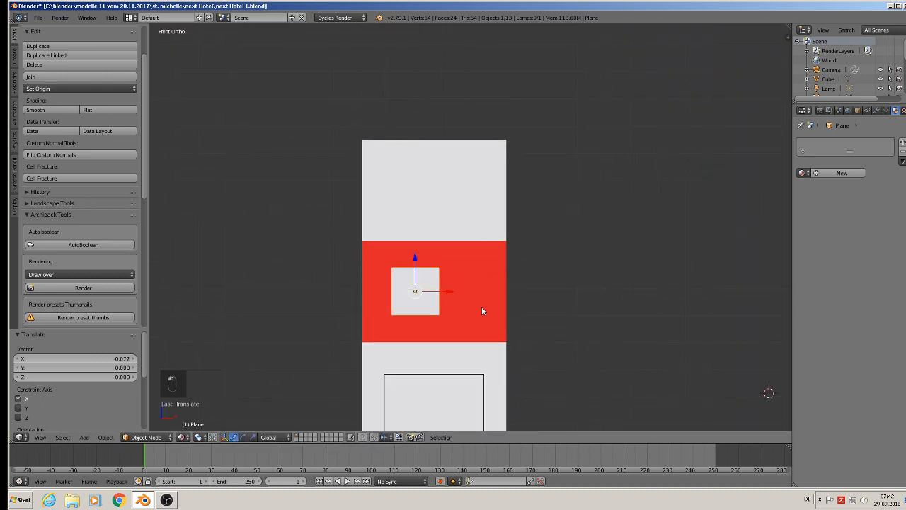
{"action": "key", "text": "s"}
{"action": "key", "text": "x"}
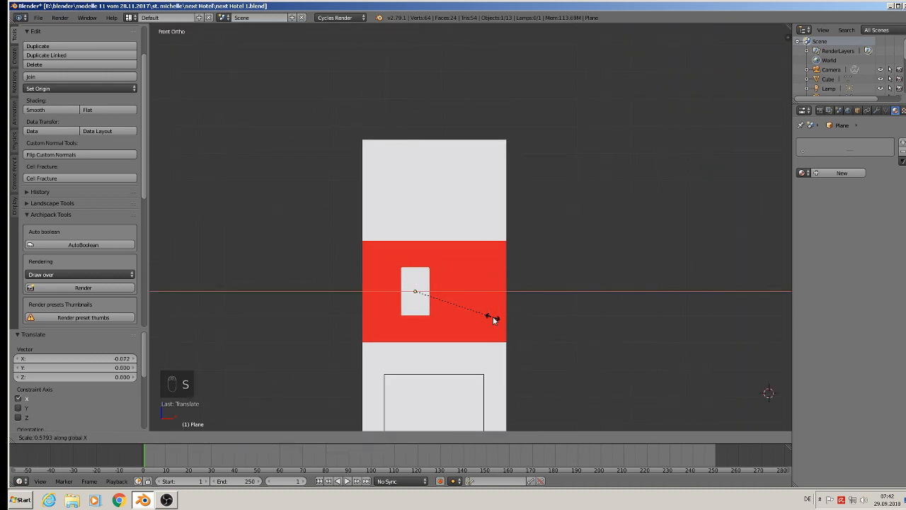
{"action": "left_click", "coordinate": [499, 321]}
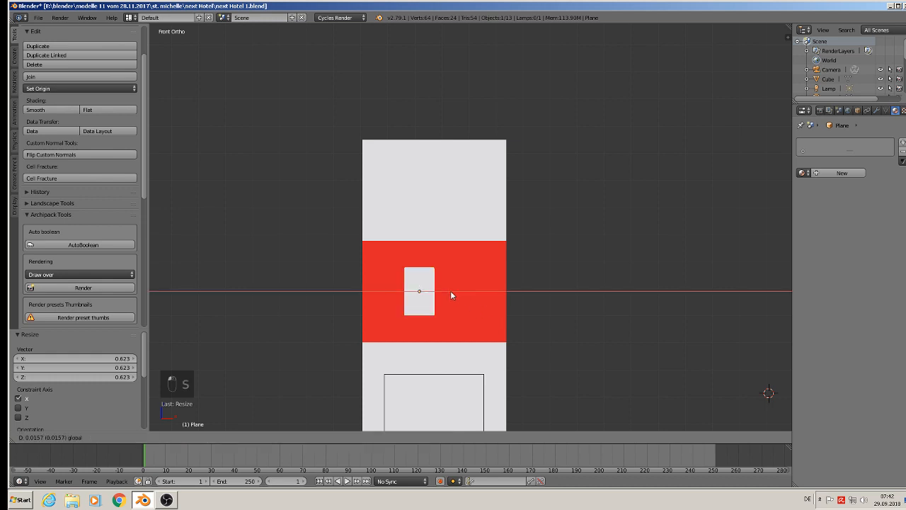
Step: Enlarge the upright window plane uniformly by a factor of about 1.151 and nudge its height on the red storey
{"action": "left_click_drag", "start_coordinate": [450, 291], "coordinate": [446, 291]}
{"action": "key", "text": "s"}
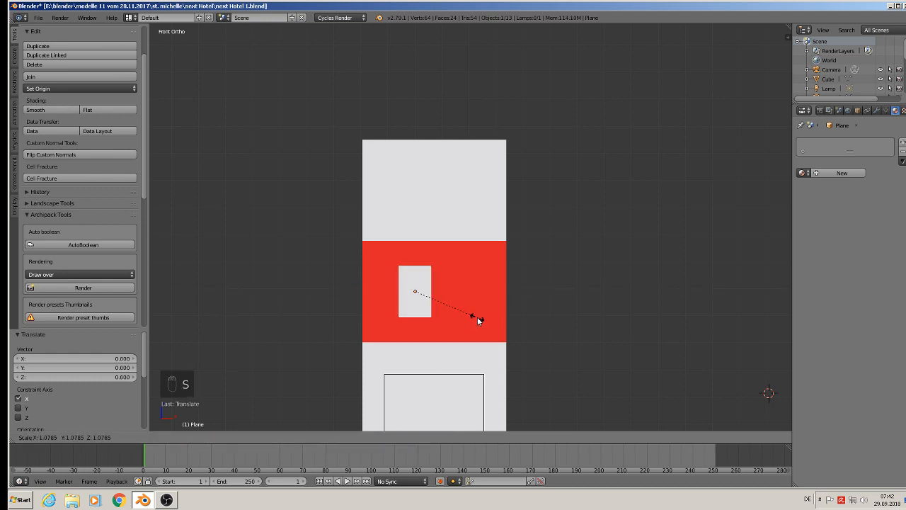
{"action": "left_click", "coordinate": [479, 323]}
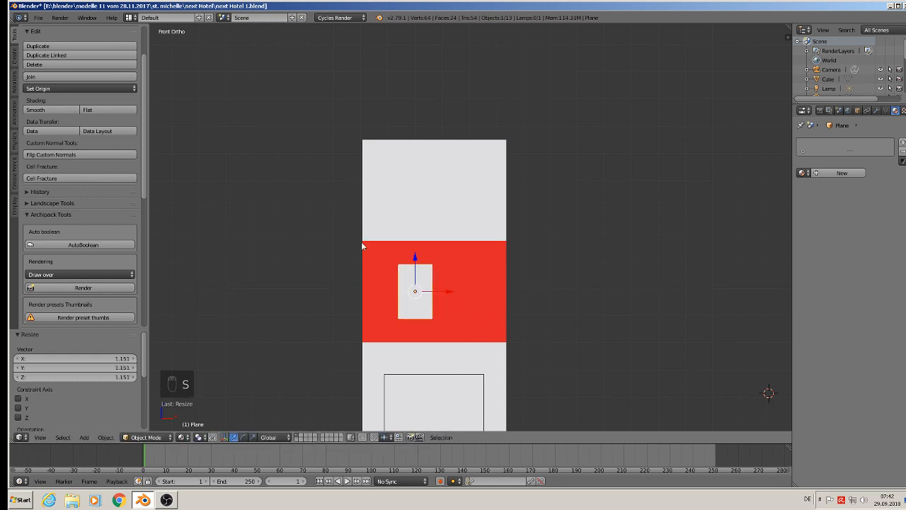
{"action": "left_click_drag", "start_coordinate": [410, 259], "coordinate": [411, 269]}
Step: Duplicate the window plane about 0.162 along X beside the first and join both planes into one object
{"action": "key", "text": "shift+d"}
{"action": "key", "text": "x"}
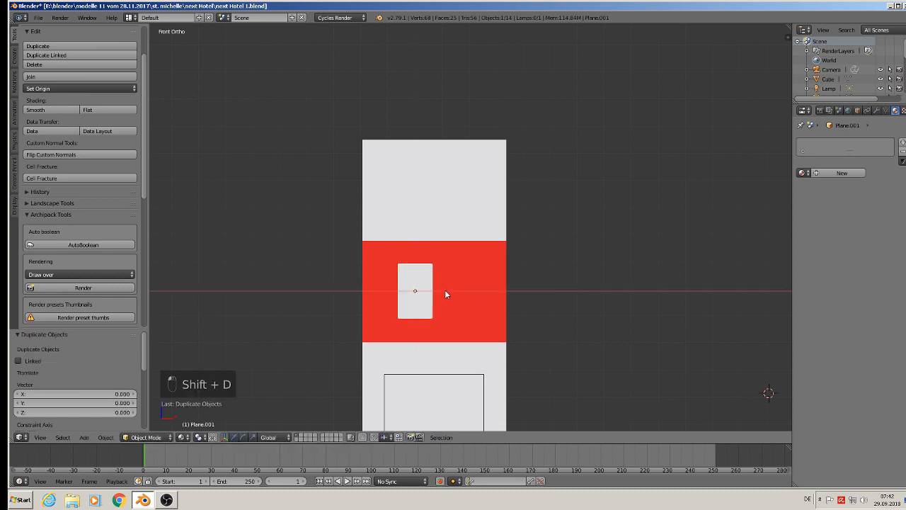
{"action": "left_click", "coordinate": [488, 298]}
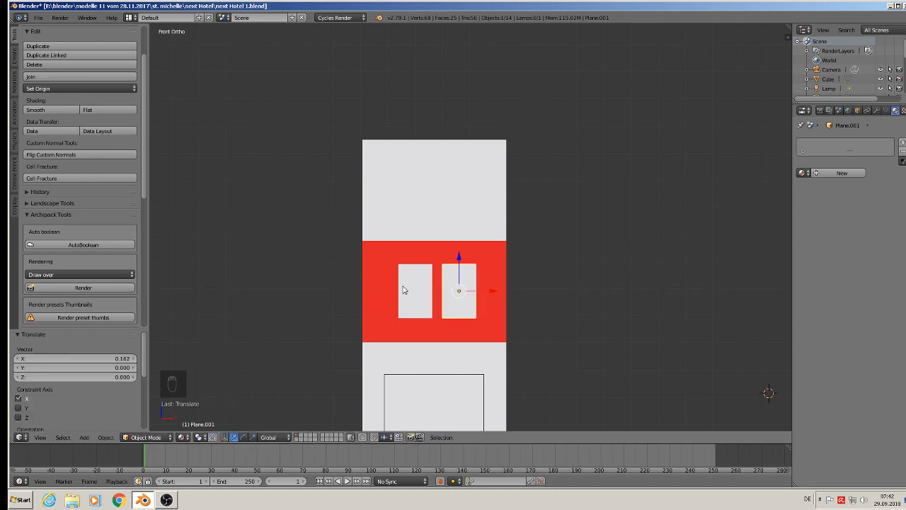
{"action": "right_click", "coordinate": [416, 292], "text": "shift"}
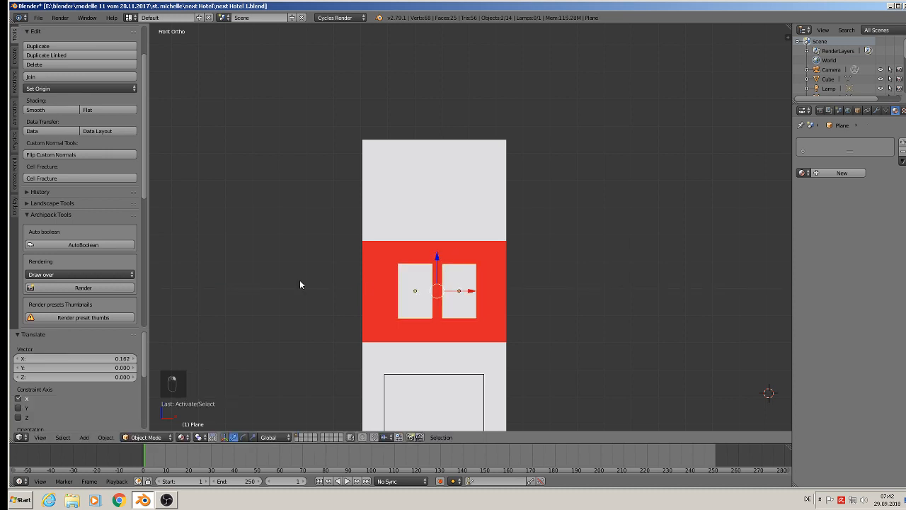
{"action": "left_click", "coordinate": [47, 76]}
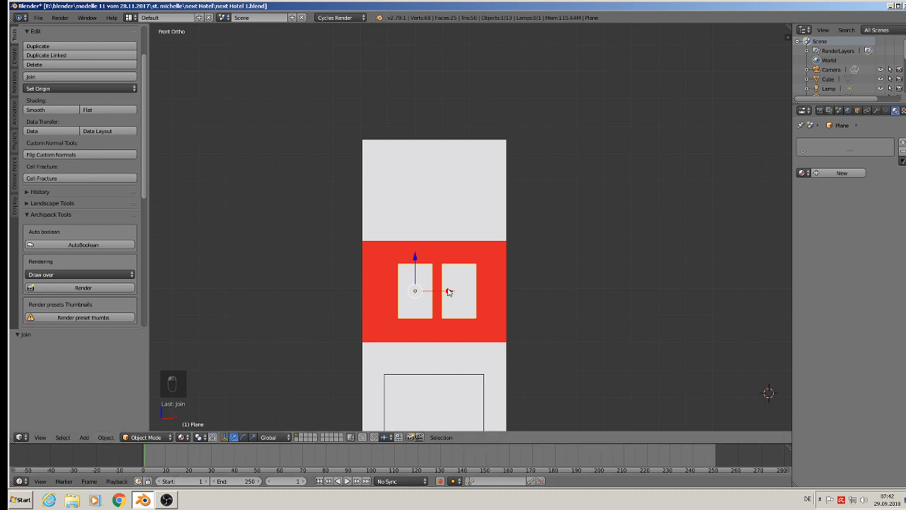
Step: Delete the faces of both window planes using Only Faces, keeping just their rectangular outlines
{"action": "key", "text": "Tab"}
{"action": "key", "text": "x"}
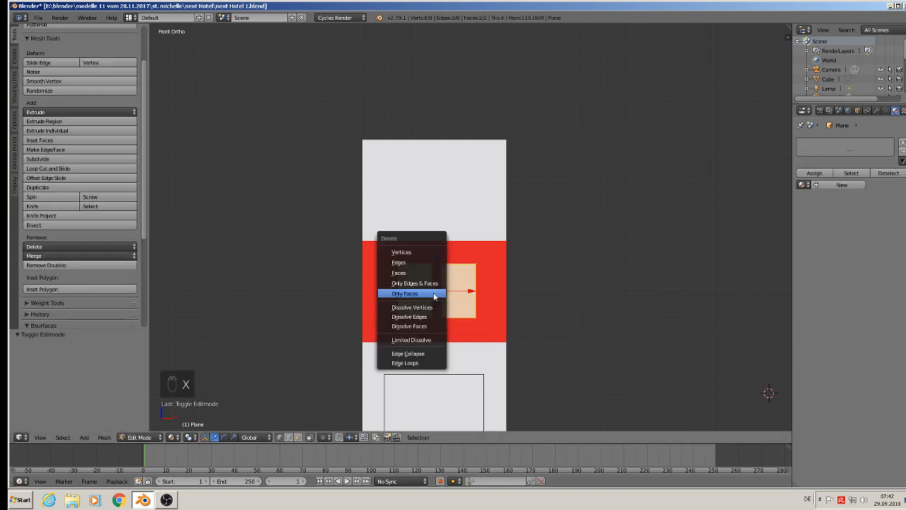
{"action": "left_click", "coordinate": [433, 293]}
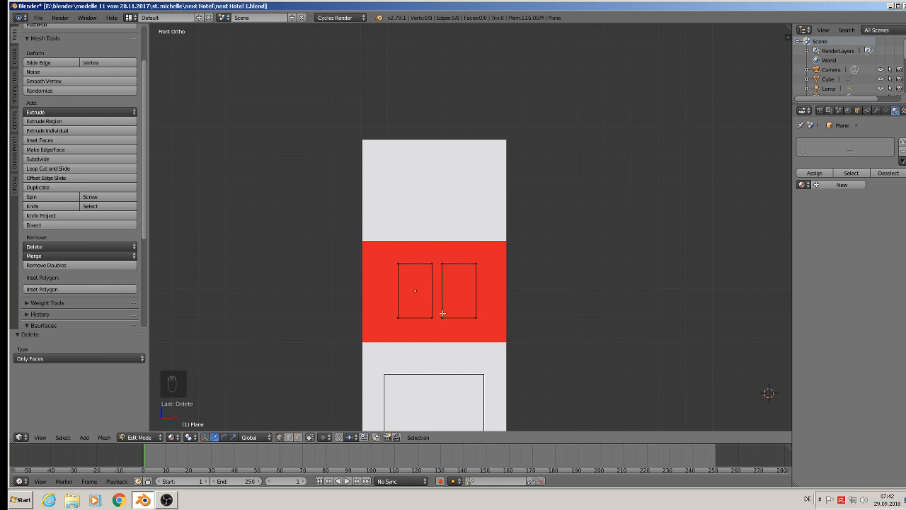
{"action": "key", "text": "Tab"}
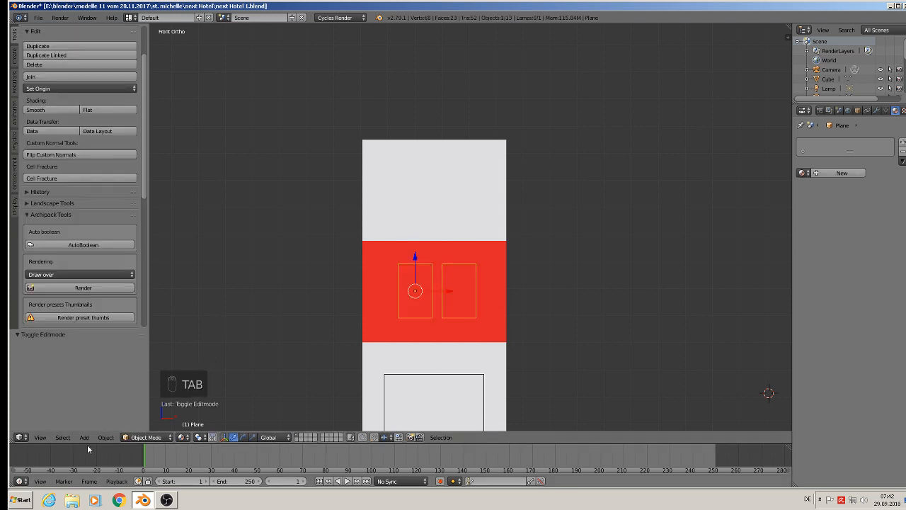
Step: Apply Rotation & Scale to the window outlines and to the building block
{"action": "left_click", "coordinate": [112, 437]}
{"action": "mouse_move", "coordinate": [137, 368]}
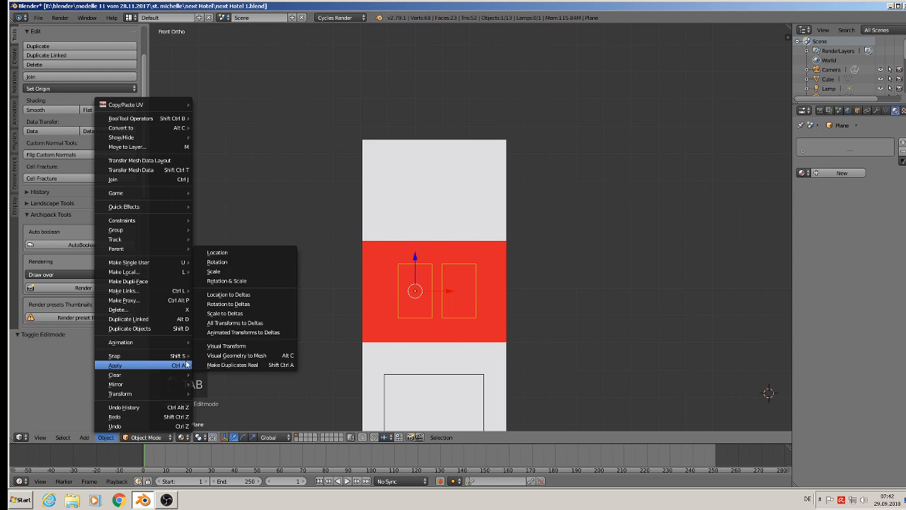
{"action": "left_click", "coordinate": [226, 283]}
{"action": "right_click", "coordinate": [451, 225]}
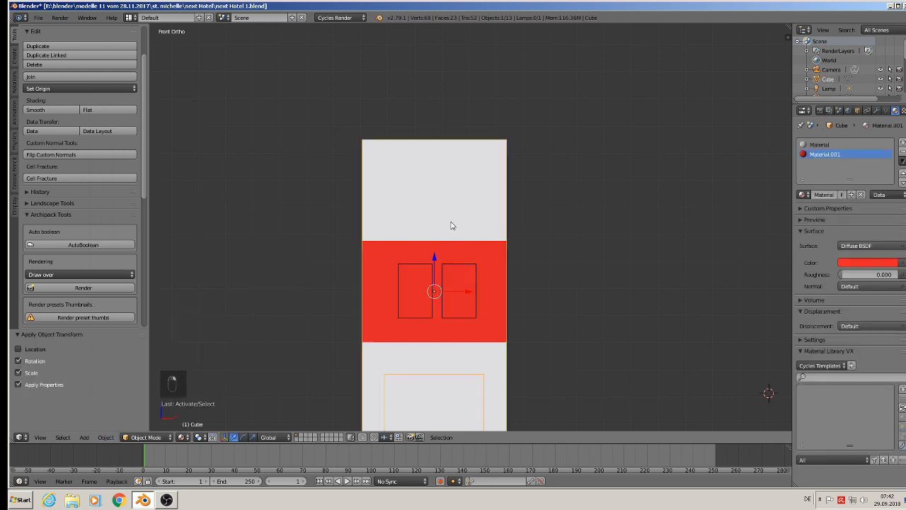
{"action": "left_click", "coordinate": [105, 436]}
{"action": "mouse_move", "coordinate": [131, 365]}
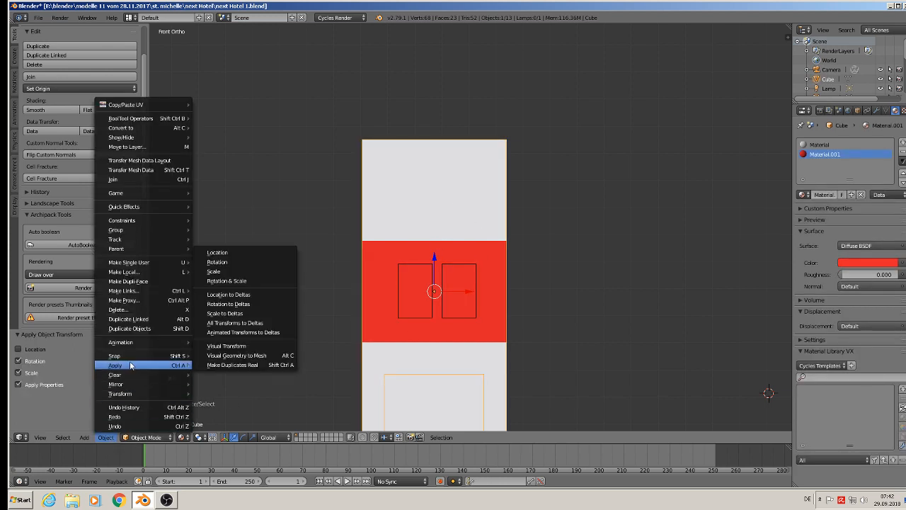
{"action": "left_click", "coordinate": [239, 282]}
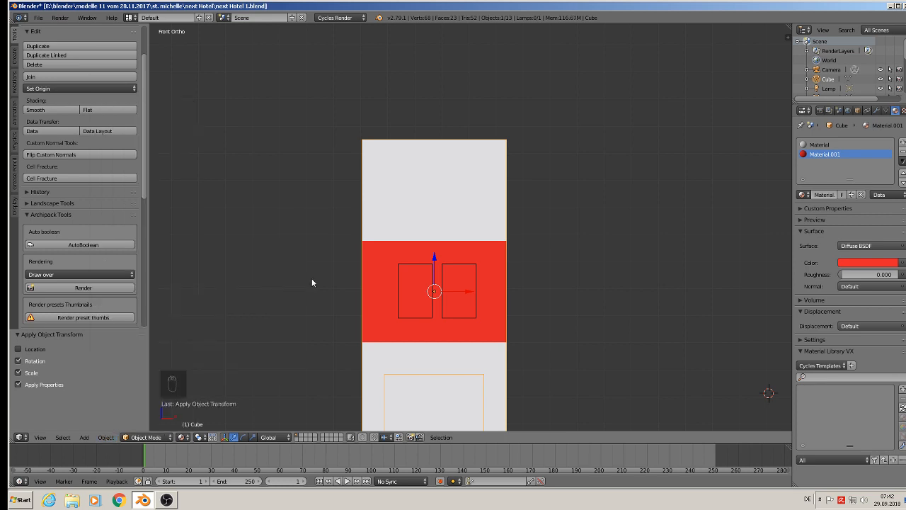
Step: Shift the pair of window outlines about 0.005 along negative X to centre them on the red storey
{"action": "right_click", "coordinate": [417, 268]}
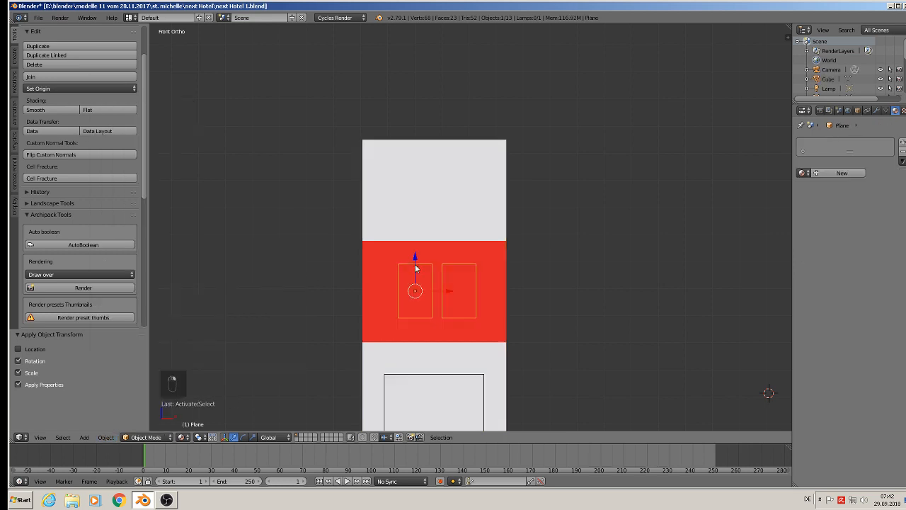
{"action": "left_click_drag", "start_coordinate": [445, 291], "coordinate": [442, 289]}
{"action": "left_click", "coordinate": [441, 289]}
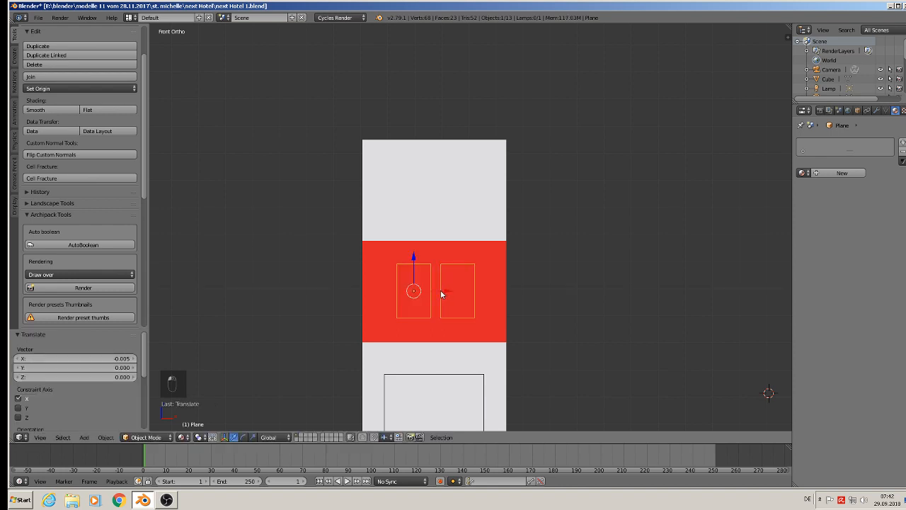
Step: Cut the two window outlines into the block's red front face with Knife Project
{"action": "right_click", "coordinate": [423, 237]}
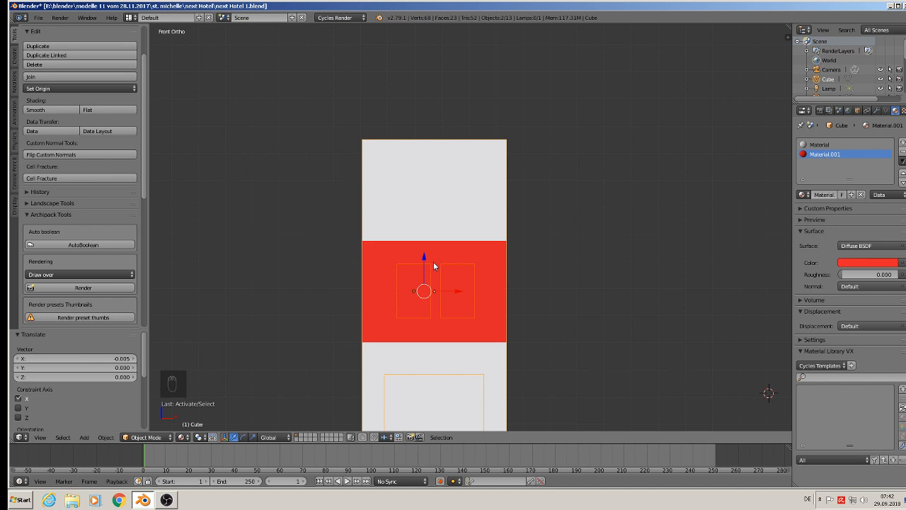
{"action": "key", "text": "Tab"}
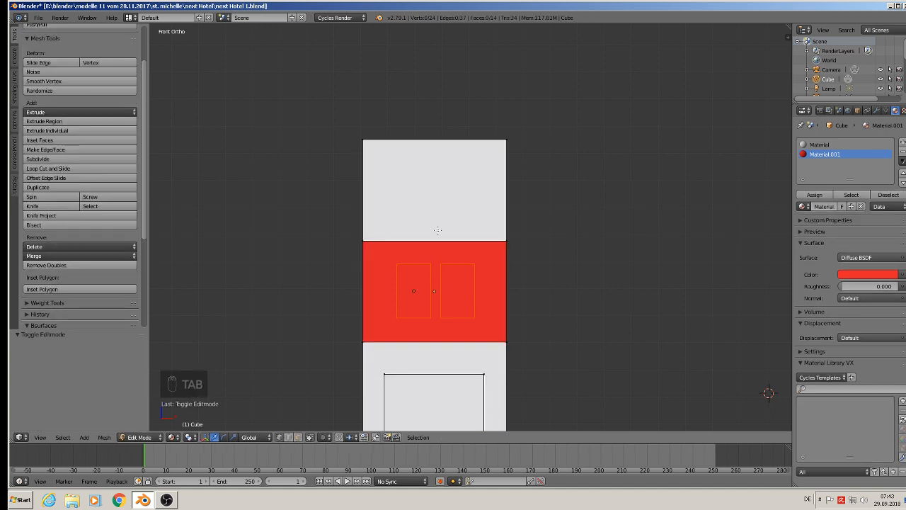
{"action": "key", "text": "a"}
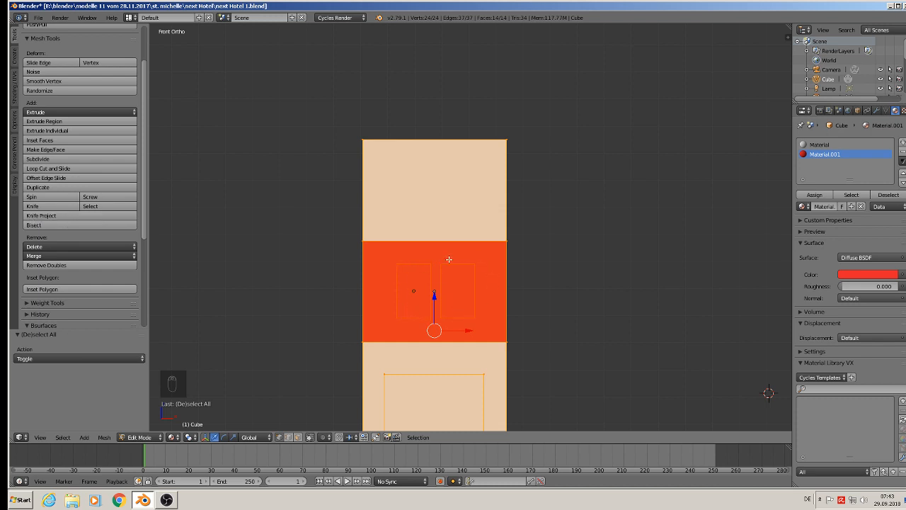
{"action": "left_click", "coordinate": [49, 216]}
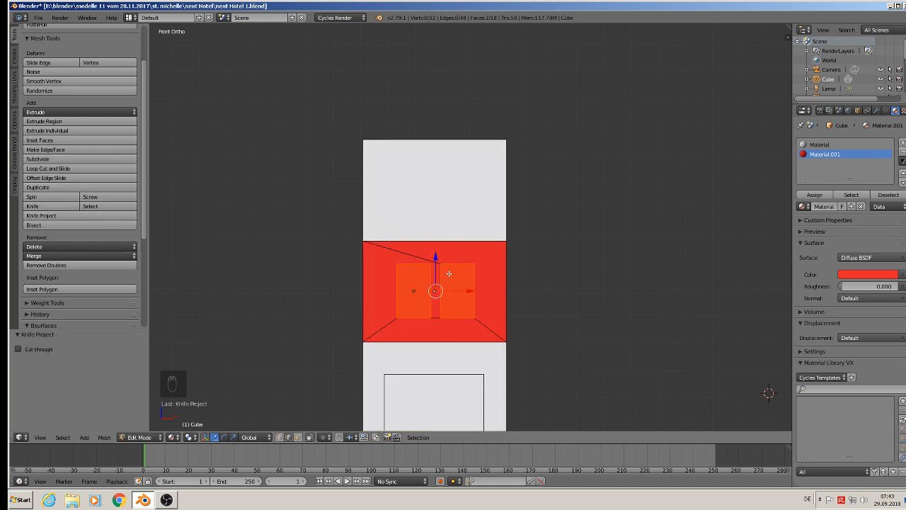
Step: Extrude the two projected window faces and push them slightly inward along Y to form recesses
{"action": "middle_click_drag", "start_coordinate": [439, 303], "coordinate": [433, 327]}
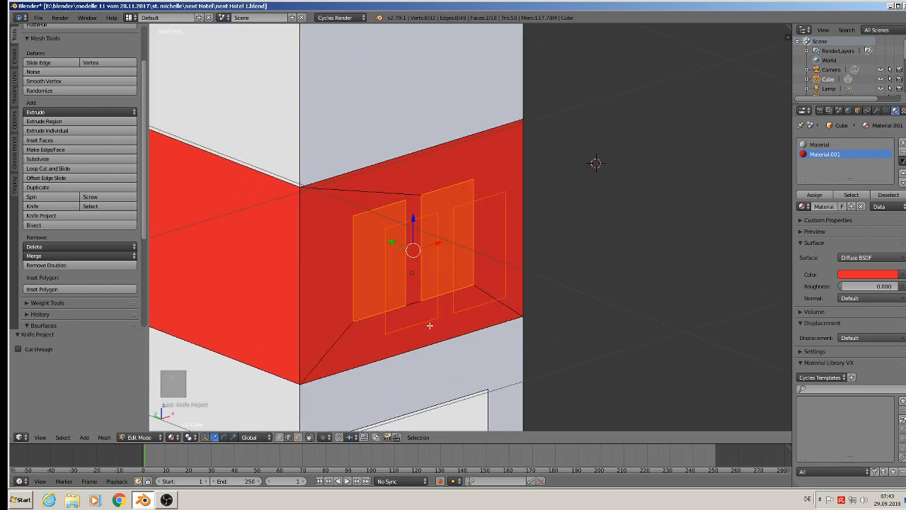
{"action": "key", "text": "e"}
{"action": "left_click", "coordinate": [429, 325]}
{"action": "left_click_drag", "start_coordinate": [392, 241], "coordinate": [377, 234]}
{"action": "scroll", "coordinate": [461, 248], "scroll_direction": "down", "scroll_amount": 2}
Step: Move the window outline object about 0.989 along X, clear of the block, and return to front view
{"action": "key", "text": "Tab"}
{"action": "scroll", "coordinate": [465, 268], "scroll_direction": "down", "scroll_amount": 2}
{"action": "middle_click_drag", "start_coordinate": [466, 270], "coordinate": [433, 279]}
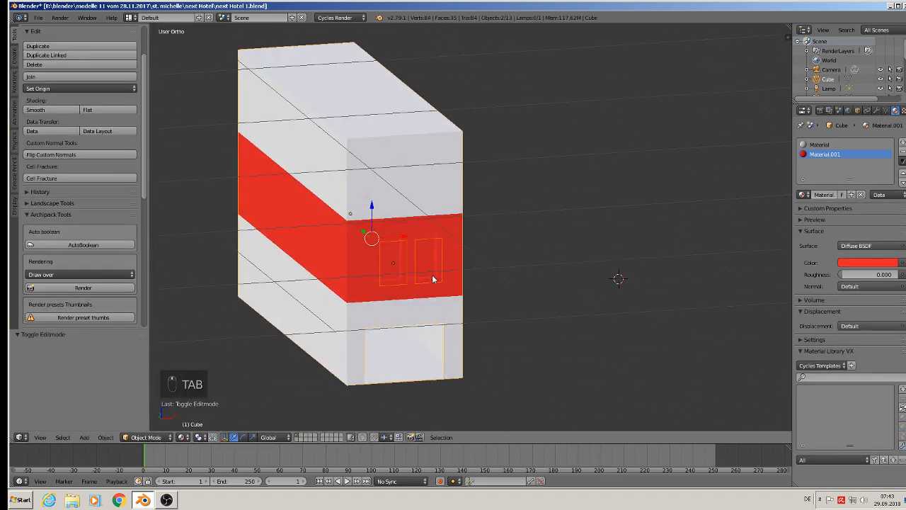
{"action": "right_click", "coordinate": [420, 239]}
{"action": "left_click_drag", "start_coordinate": [419, 264], "coordinate": [639, 262]}
{"action": "middle_click_drag", "start_coordinate": [505, 289], "coordinate": [495, 319]}
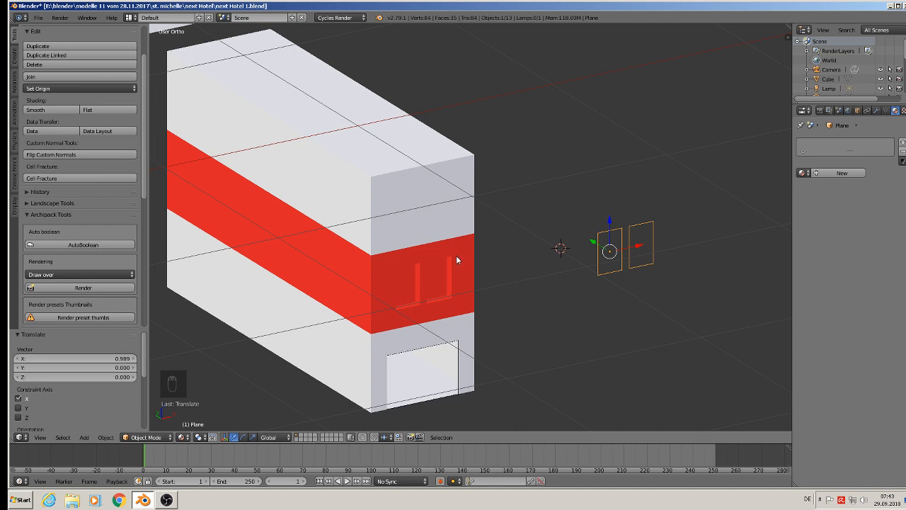
{"action": "key", "text": "KP_1"}
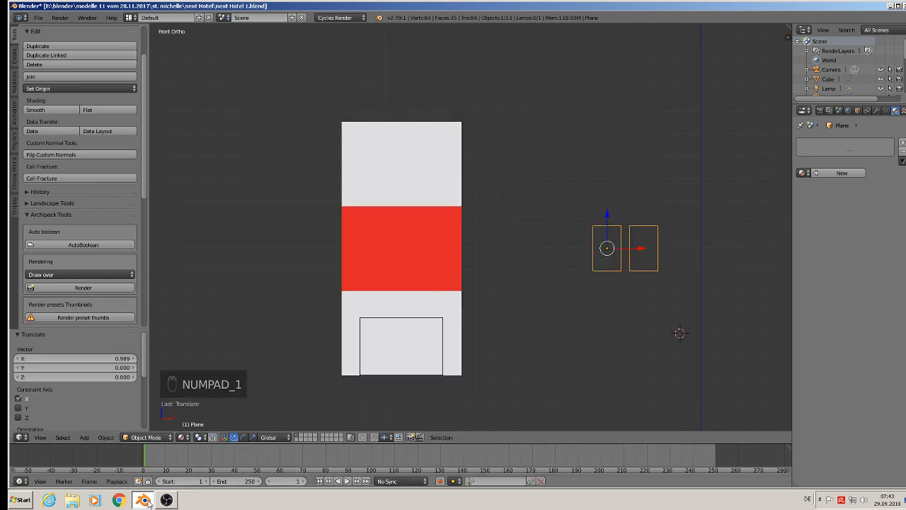
{"action": "left_click", "coordinate": [119, 500]}
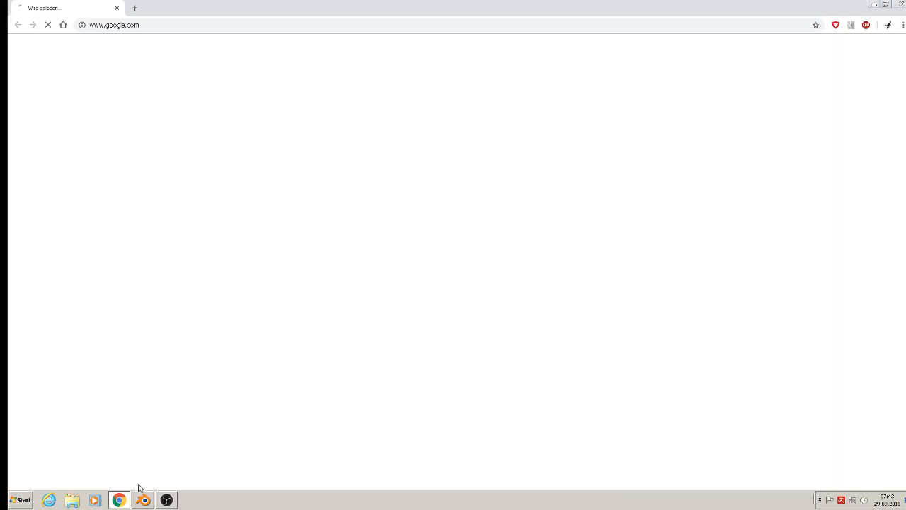
{"action": "left_click", "coordinate": [119, 499]}
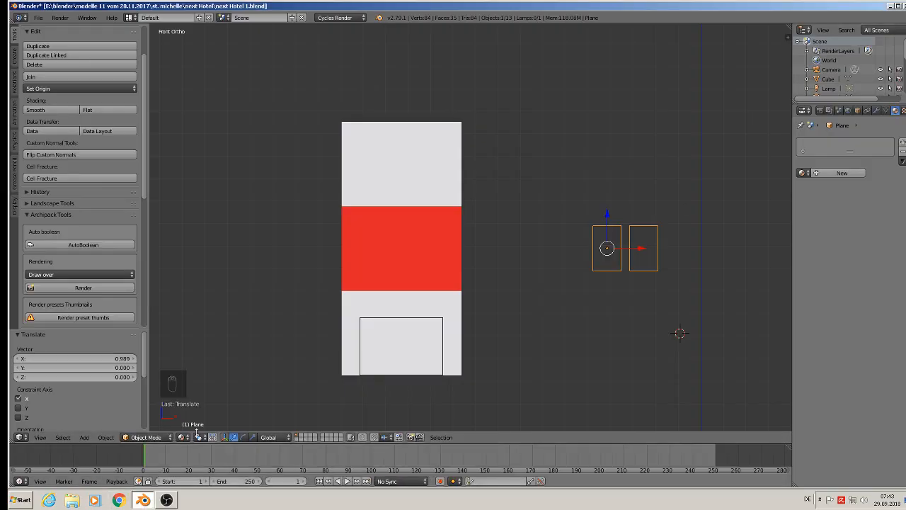
Step: Examine the upper-storey windows and timber grille in the street-level reference photo, then return to the hotel block
{"action": "scroll", "coordinate": [536, 353], "scroll_direction": "down", "scroll_amount": 6}
{"action": "scroll", "coordinate": [496, 297], "scroll_direction": "up", "scroll_amount": 4}
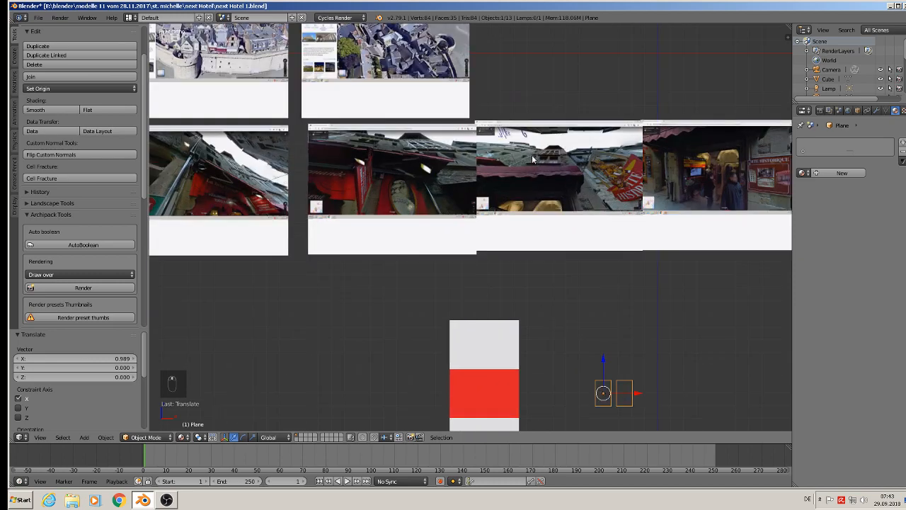
{"action": "scroll", "coordinate": [512, 257], "scroll_direction": "up", "scroll_amount": 6}
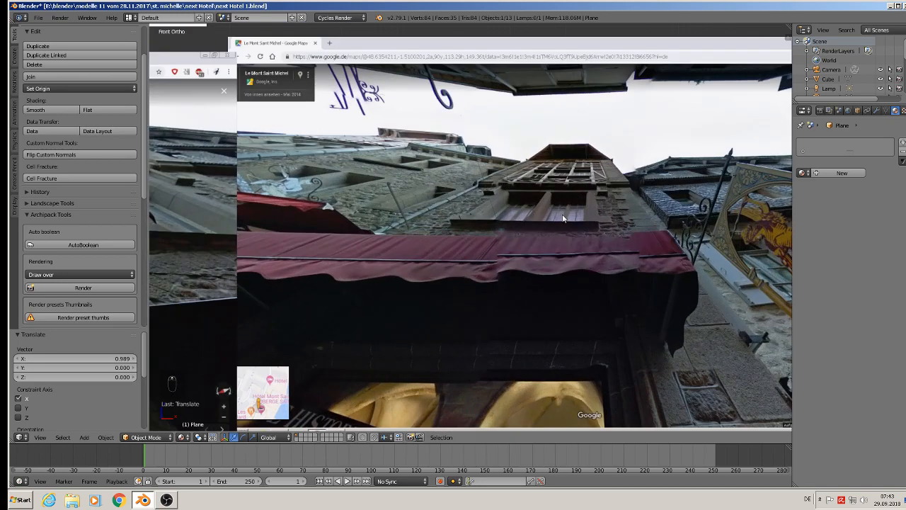
{"action": "scroll", "coordinate": [564, 211], "scroll_direction": "up", "scroll_amount": 3}
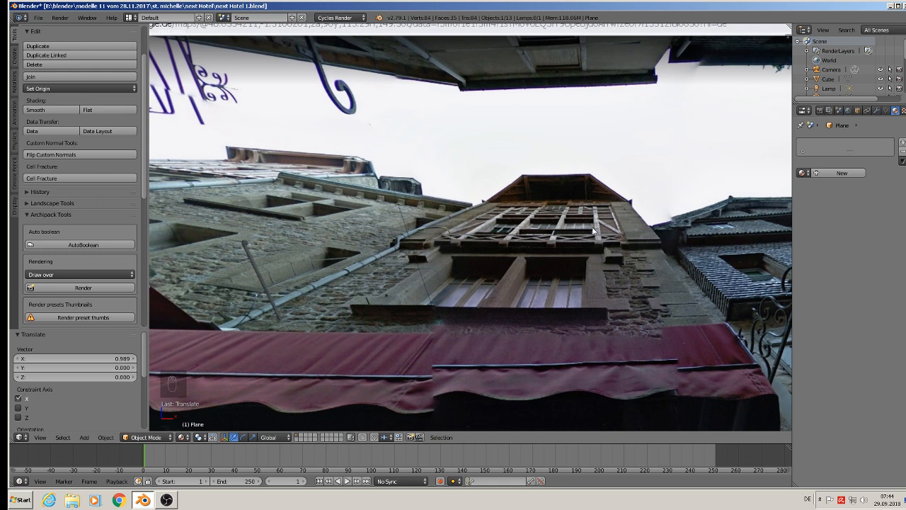
{"action": "scroll", "coordinate": [489, 347], "scroll_direction": "down", "scroll_amount": 8}
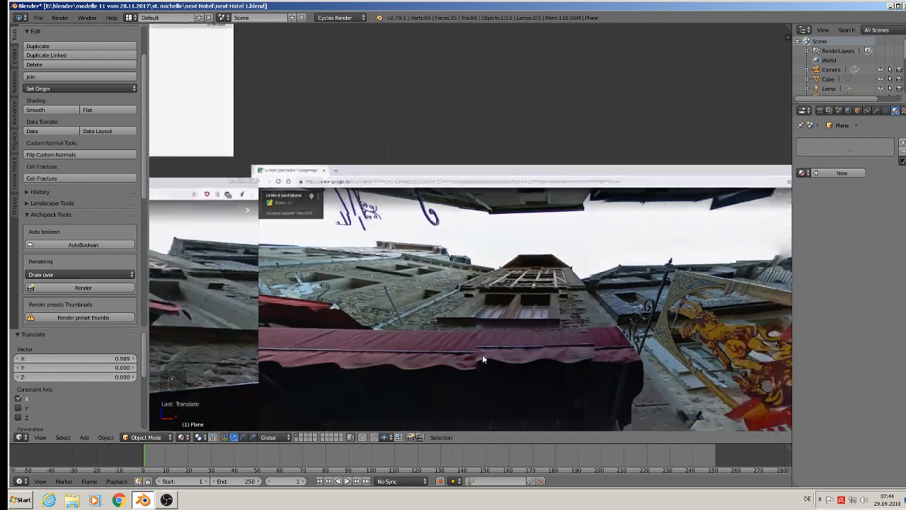
{"action": "middle_click_drag", "start_coordinate": [477, 376], "coordinate": [490, 187], "text": "shift"}
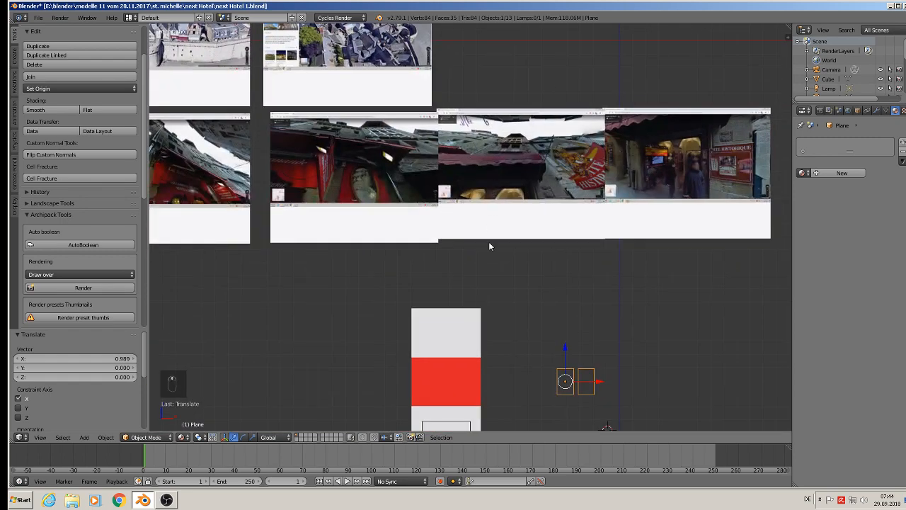
{"action": "middle_click_drag", "start_coordinate": [473, 293], "coordinate": [471, 211], "text": "shift"}
{"action": "scroll", "coordinate": [501, 239], "scroll_direction": "up", "scroll_amount": 2}
{"action": "scroll", "coordinate": [616, 329], "scroll_direction": "up", "scroll_amount": 2}
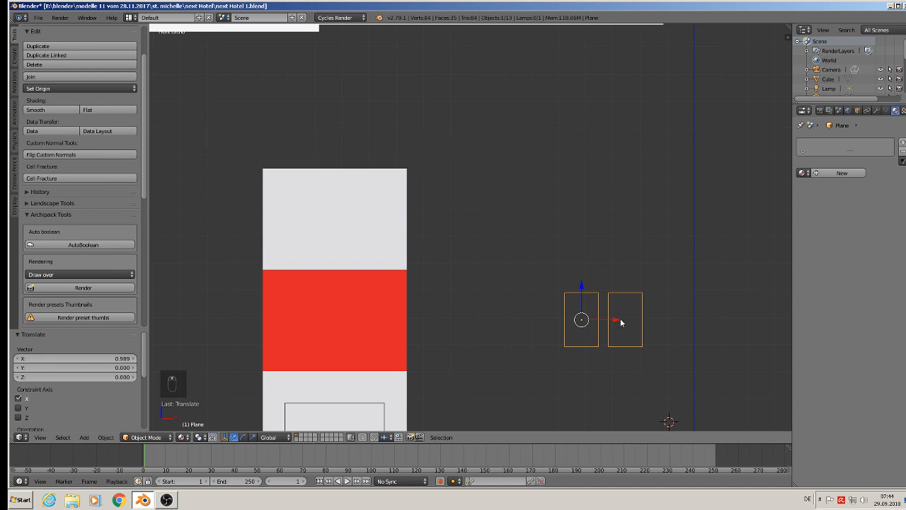
Step: Move the two window outlines onto the top white storey and scale them by about 0.595, stretching them about 1.28 along Z
{"action": "left_click_drag", "start_coordinate": [617, 322], "coordinate": [340, 322]}
{"action": "left_click_drag", "start_coordinate": [310, 287], "coordinate": [310, 191]}
{"action": "key", "text": "Tab"}
{"action": "key", "text": "a"}
{"action": "key", "text": "a"}
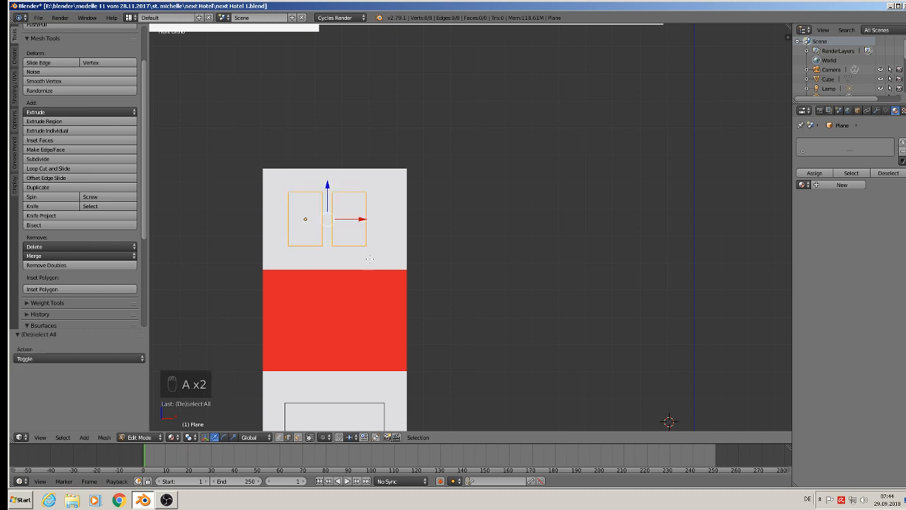
{"action": "key", "text": "s"}
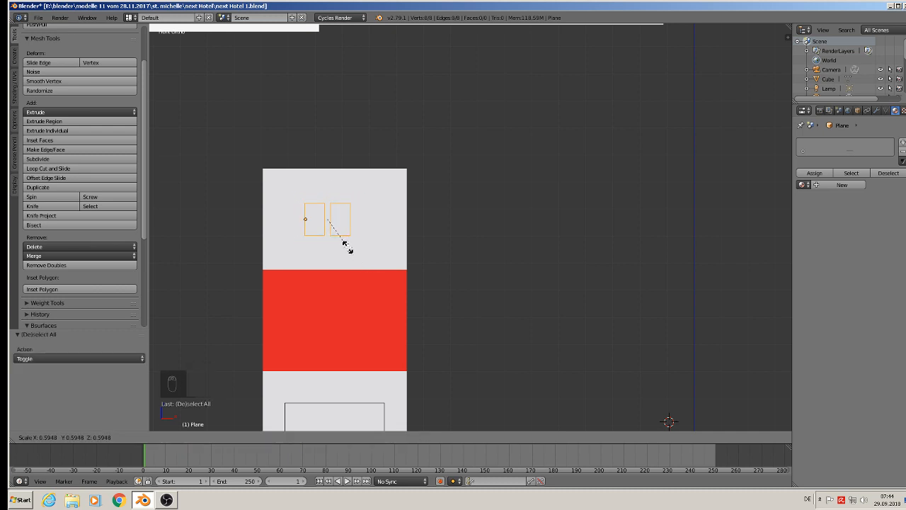
{"action": "left_click", "coordinate": [347, 247]}
{"action": "key", "text": "s"}
{"action": "key", "text": "z"}
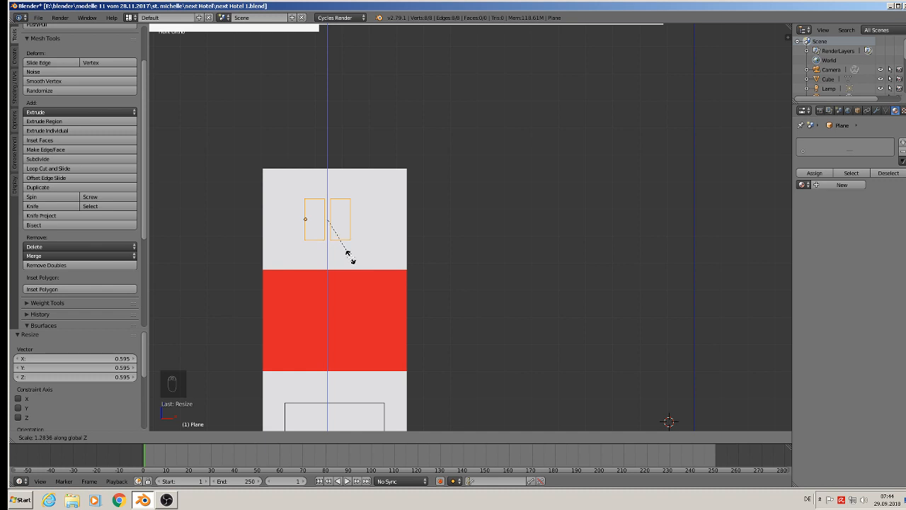
{"action": "left_click", "coordinate": [349, 243]}
Step: Shift the window outline pair along negative X towards the storey's edge and adjust its height, ending with a Z move of about 0.047
{"action": "left_click_drag", "start_coordinate": [327, 178], "coordinate": [327, 194]}
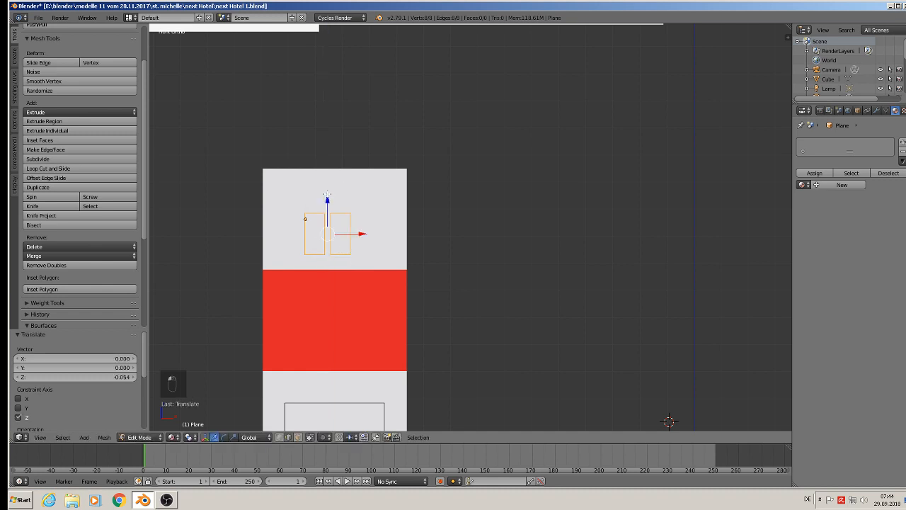
{"action": "left_click_drag", "start_coordinate": [351, 233], "coordinate": [334, 233]}
{"action": "left_click_drag", "start_coordinate": [308, 199], "coordinate": [315, 187]}
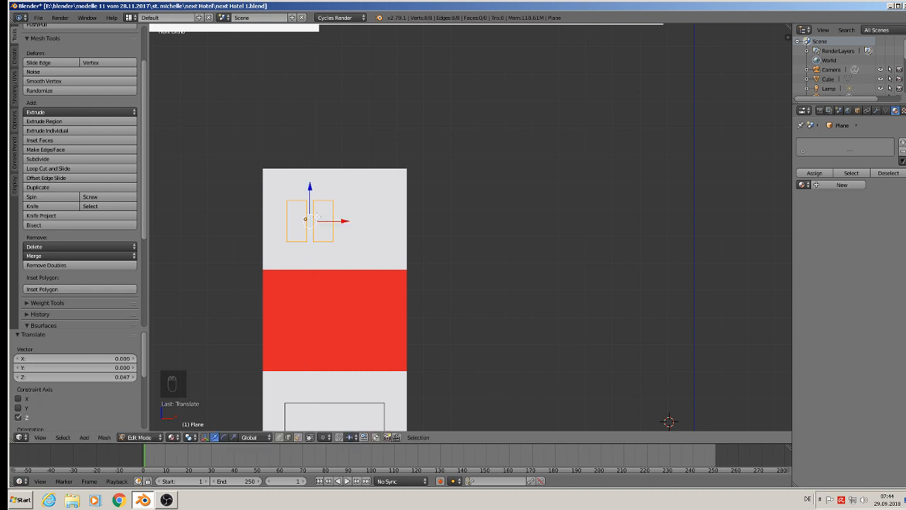
{"action": "key", "text": "Tab"}
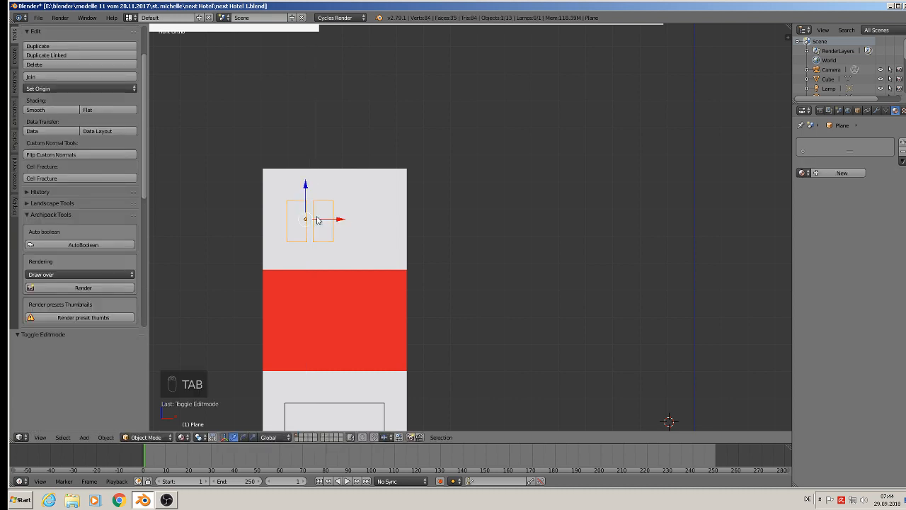
Step: Duplicate the right-hand window outline about 0.110 along X as a third window, and nudge the copy slightly back to even the gaps
{"action": "key", "text": "Tab"}
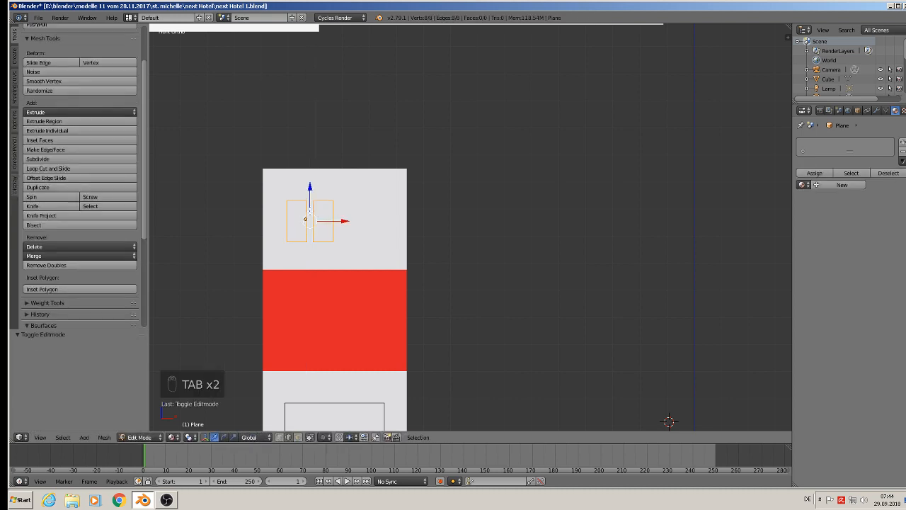
{"action": "right_click", "coordinate": [311, 211], "text": "alt"}
{"action": "key", "text": "shift+d"}
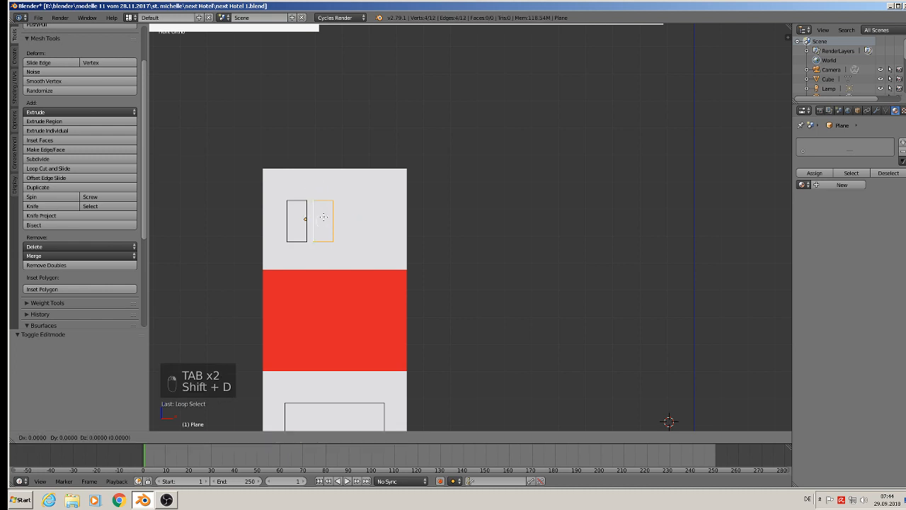
{"action": "key", "text": "x"}
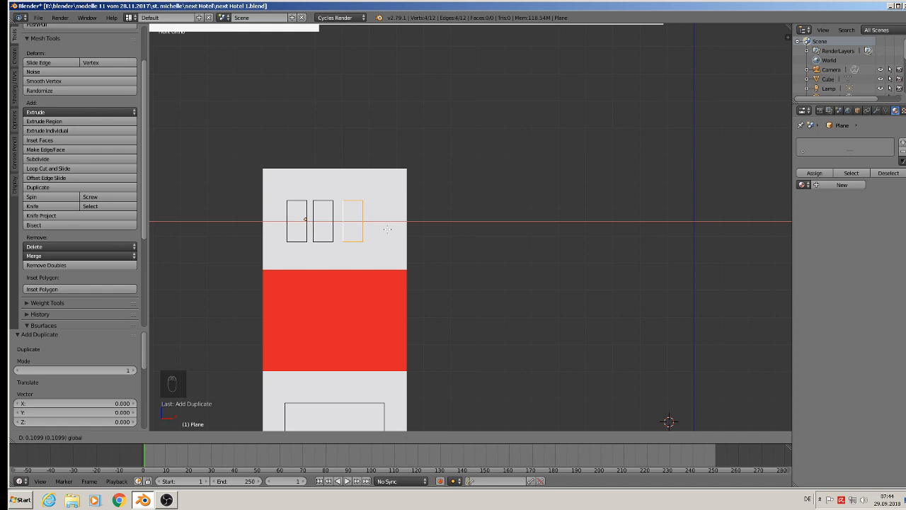
{"action": "left_click", "coordinate": [387, 228]}
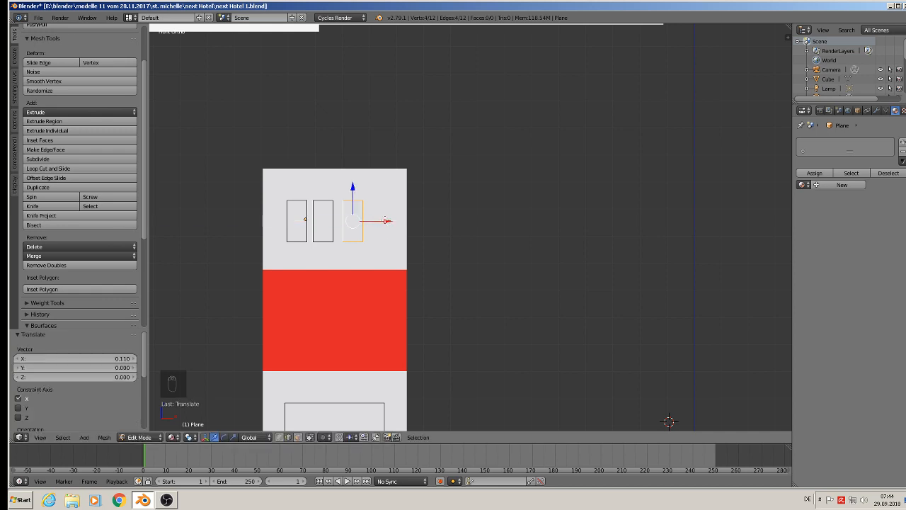
{"action": "left_click_drag", "start_coordinate": [386, 220], "coordinate": [383, 220]}
Step: Move the whole three-window outline object about 0.026 along X to centre it on the top storey
{"action": "key", "text": "Tab"}
{"action": "key", "text": "g"}
{"action": "key", "text": "x"}
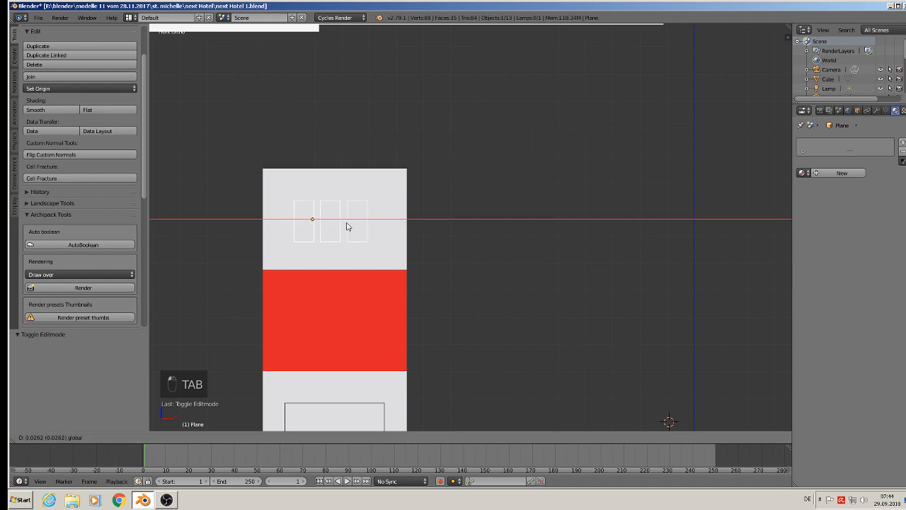
{"action": "left_click", "coordinate": [348, 226]}
Step: Duplicate the leftmost window outline about 0.174 upward along Z and lower the copy's top edge by about 0.124
{"action": "key", "text": "Tab"}
{"action": "scroll", "coordinate": [309, 214], "scroll_direction": "up", "scroll_amount": 2}
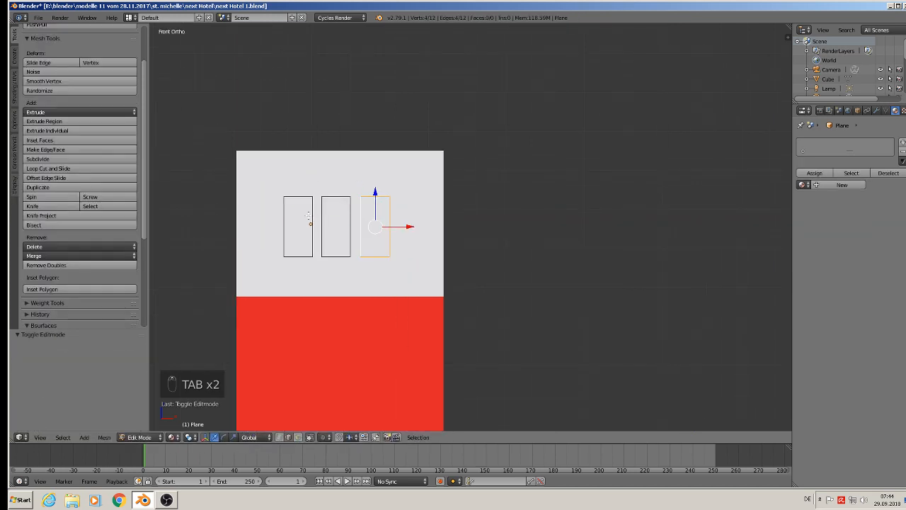
{"action": "right_click", "coordinate": [313, 211], "text": "alt"}
{"action": "key", "text": "shift+d"}
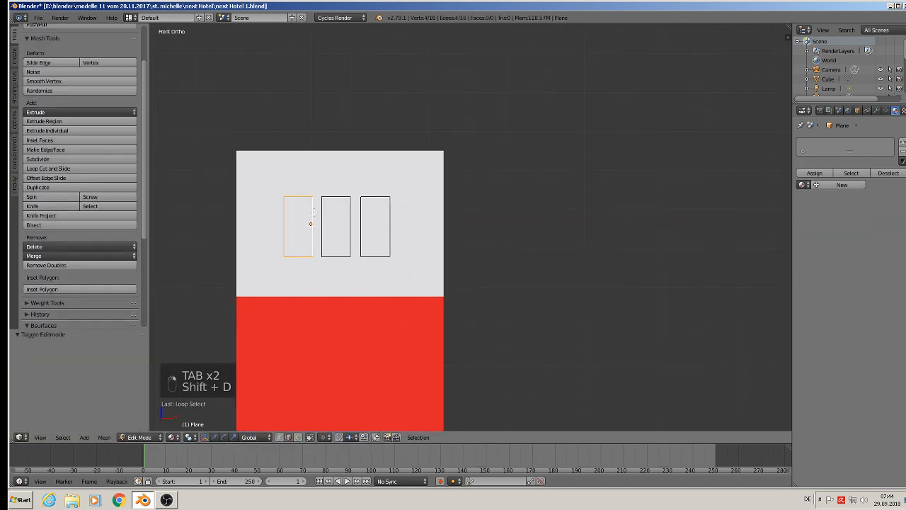
{"action": "key", "text": "z"}
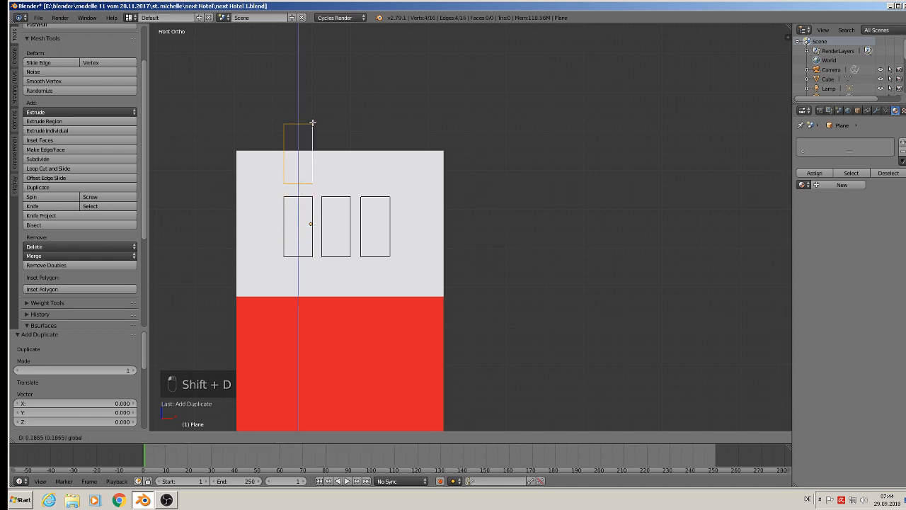
{"action": "left_click", "coordinate": [313, 128]}
{"action": "right_click", "coordinate": [308, 127]}
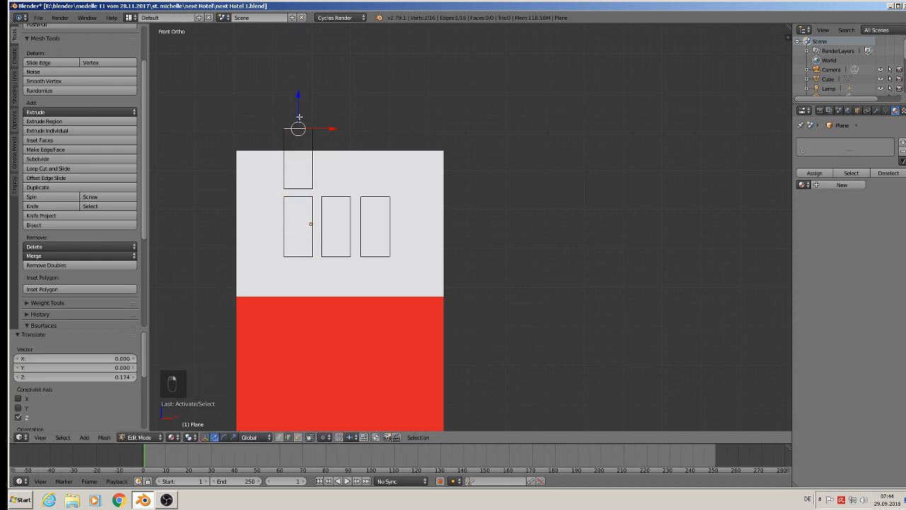
{"action": "left_click_drag", "start_coordinate": [299, 108], "coordinate": [299, 157]}
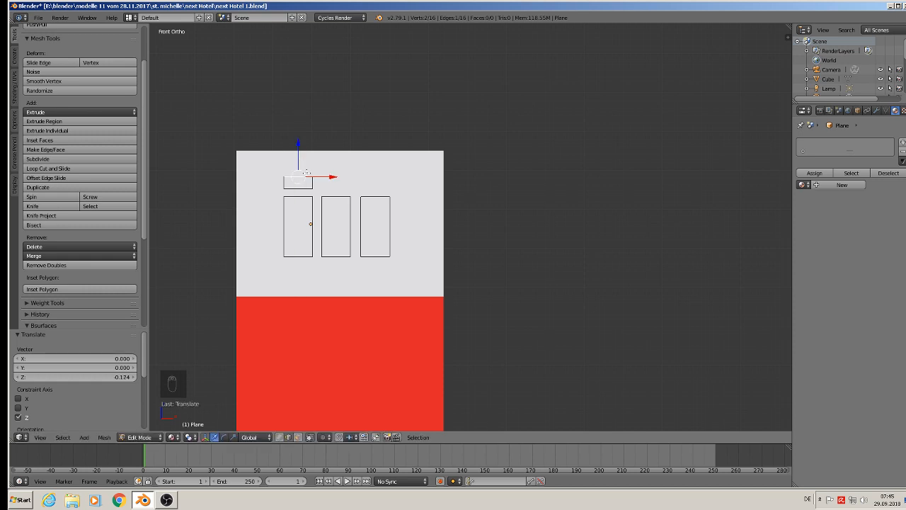
Step: Duplicate the small upper outline twice along X, one above each remaining window, offsetting the second copy by about 0.103
{"action": "right_click", "coordinate": [311, 184], "text": "alt"}
{"action": "key", "text": "shift+d"}
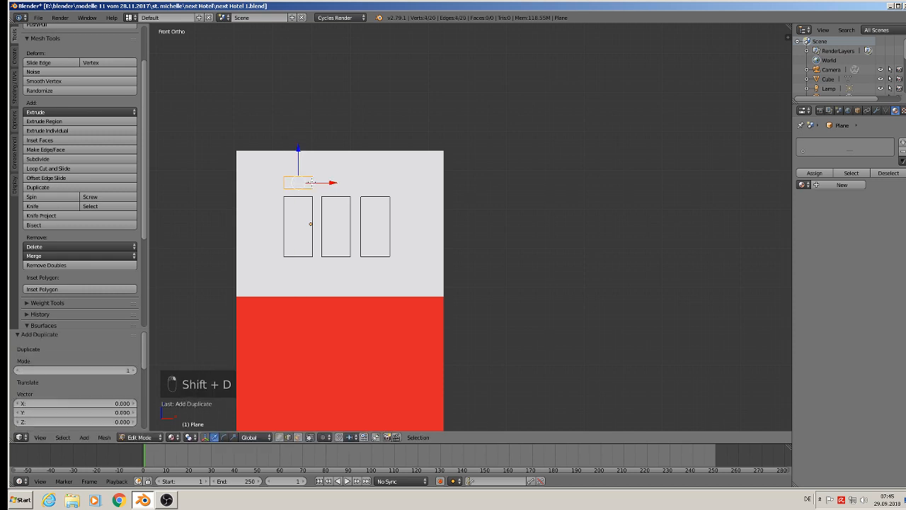
{"action": "left_click_drag", "start_coordinate": [333, 182], "coordinate": [412, 194]}
{"action": "key", "text": "shift+d"}
{"action": "right_click", "coordinate": [370, 186]}
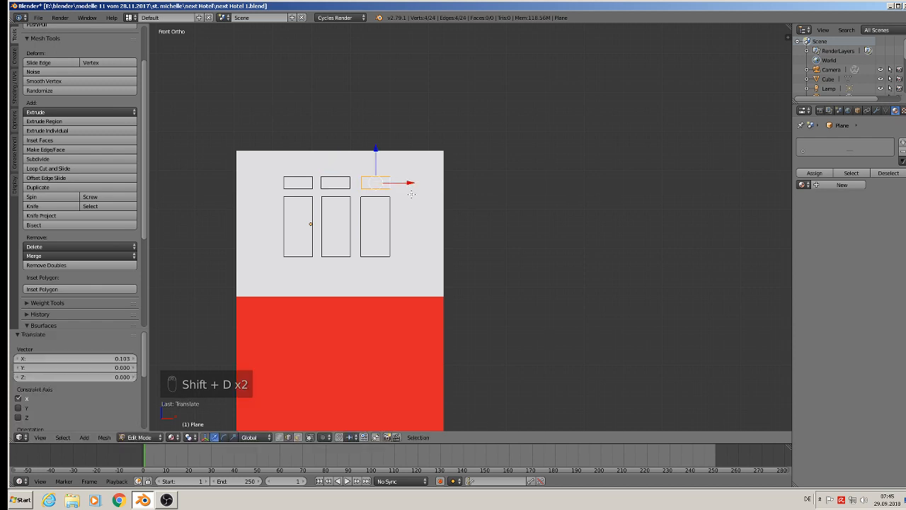
{"action": "key", "text": "Tab"}
Step: Examine the window outlines in perspective and compare them with the top-storey grille and gable in the reference photo
{"action": "middle_click_drag", "start_coordinate": [403, 212], "coordinate": [435, 270]}
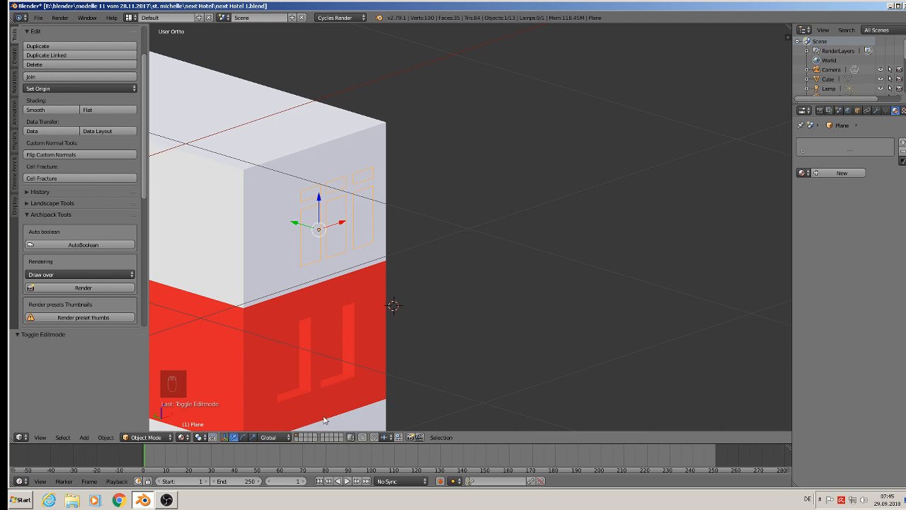
{"action": "scroll", "coordinate": [375, 309], "scroll_direction": "down", "scroll_amount": 3}
{"action": "key", "text": "KP_1"}
{"action": "scroll", "coordinate": [254, 174], "scroll_direction": "down", "scroll_amount": 4}
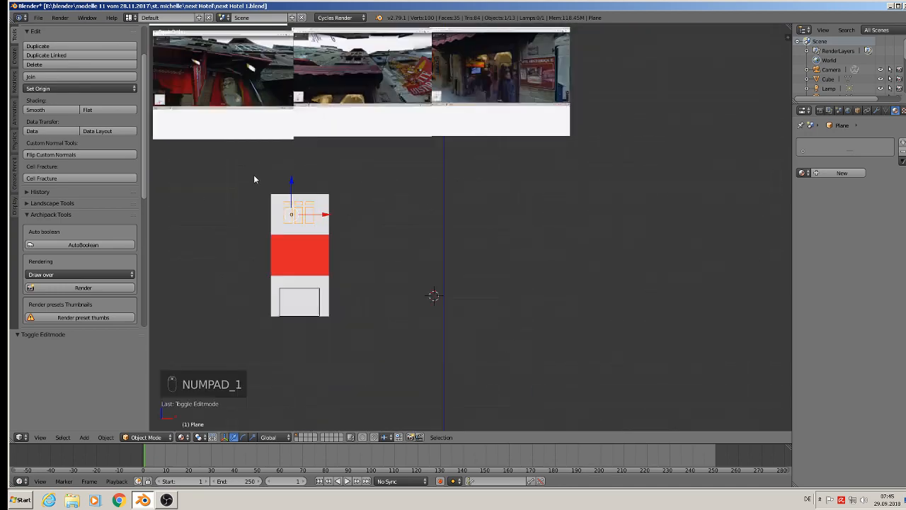
{"action": "middle_click_drag", "start_coordinate": [377, 69], "coordinate": [442, 239], "text": "shift"}
{"action": "scroll", "coordinate": [442, 239], "scroll_direction": "up", "scroll_amount": 1}
{"action": "scroll", "coordinate": [441, 239], "scroll_direction": "up", "scroll_amount": 8}
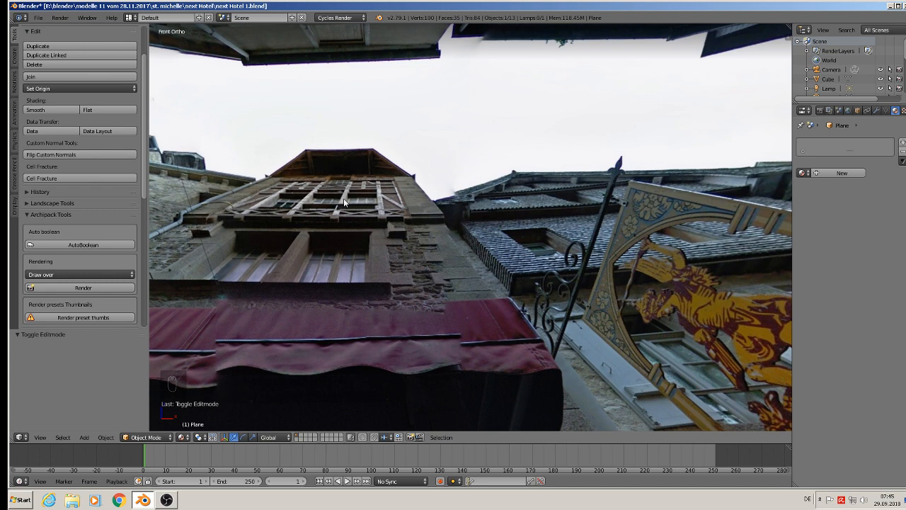
{"action": "scroll", "coordinate": [393, 341], "scroll_direction": "down", "scroll_amount": 5}
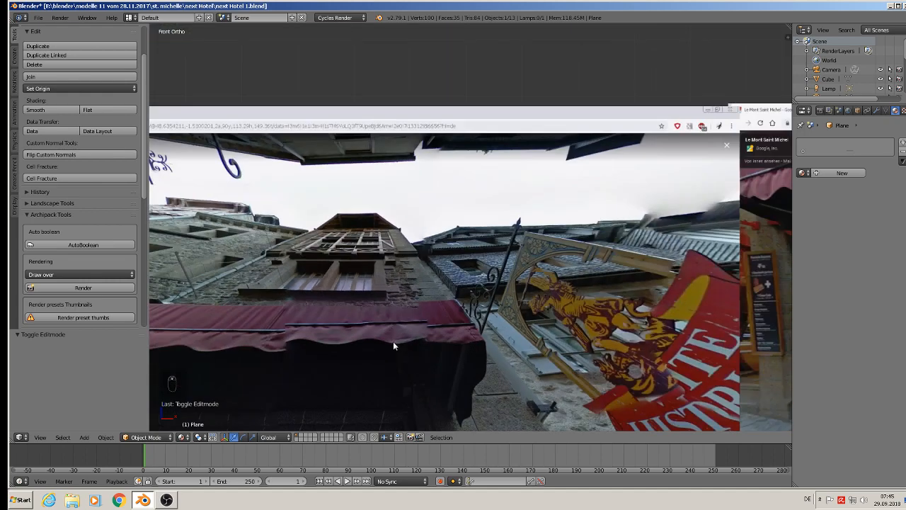
{"action": "scroll", "coordinate": [368, 286], "scroll_direction": "up", "scroll_amount": 7}
{"action": "scroll", "coordinate": [346, 278], "scroll_direction": "up", "scroll_amount": 1}
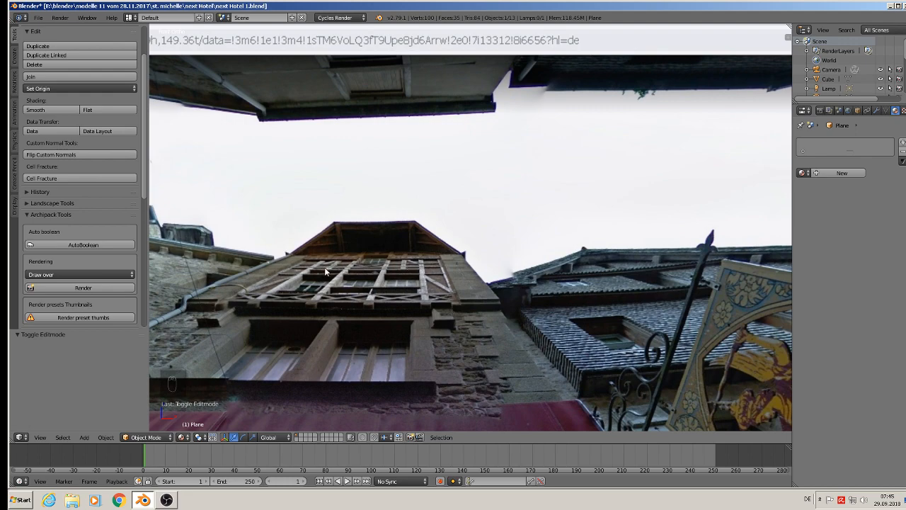
{"action": "scroll", "coordinate": [439, 316], "scroll_direction": "down", "scroll_amount": 3}
{"action": "middle_click_drag", "start_coordinate": [464, 328], "coordinate": [487, 99], "text": "shift"}
{"action": "scroll", "coordinate": [483, 208], "scroll_direction": "down", "scroll_amount": 3}
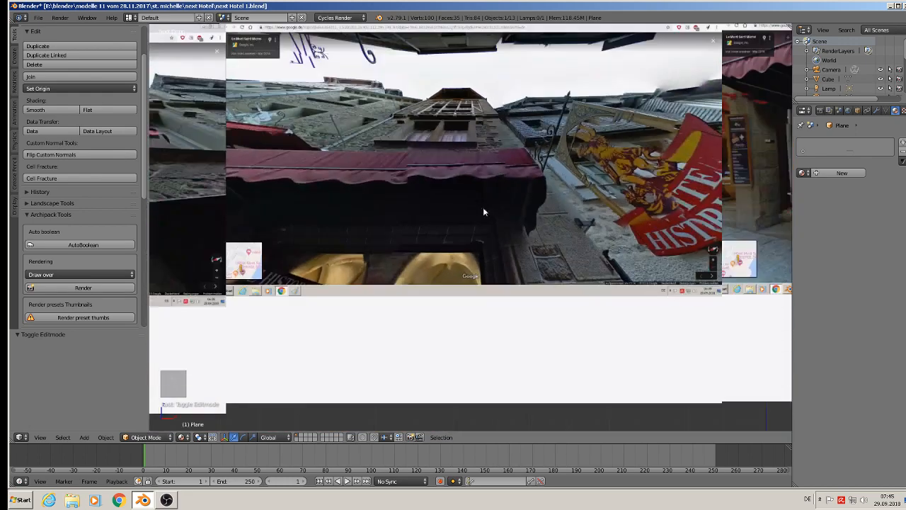
{"action": "scroll", "coordinate": [506, 383], "scroll_direction": "down", "scroll_amount": 4}
{"action": "middle_click_drag", "start_coordinate": [507, 378], "coordinate": [528, 169], "text": "shift"}
{"action": "scroll", "coordinate": [415, 262], "scroll_direction": "up", "scroll_amount": 3}
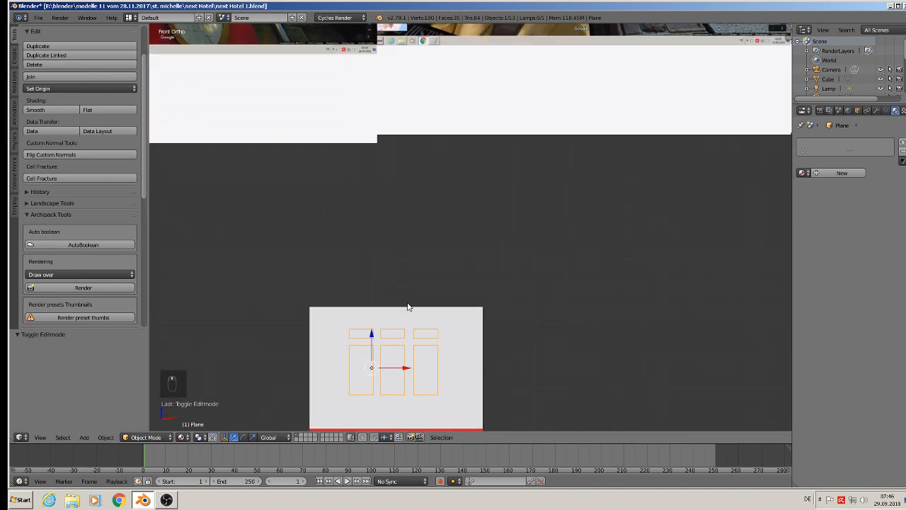
Step: Nudge the window outline object about 0.001 upward along Z on the top storey
{"action": "middle_click_drag", "start_coordinate": [409, 320], "coordinate": [419, 261], "text": "shift"}
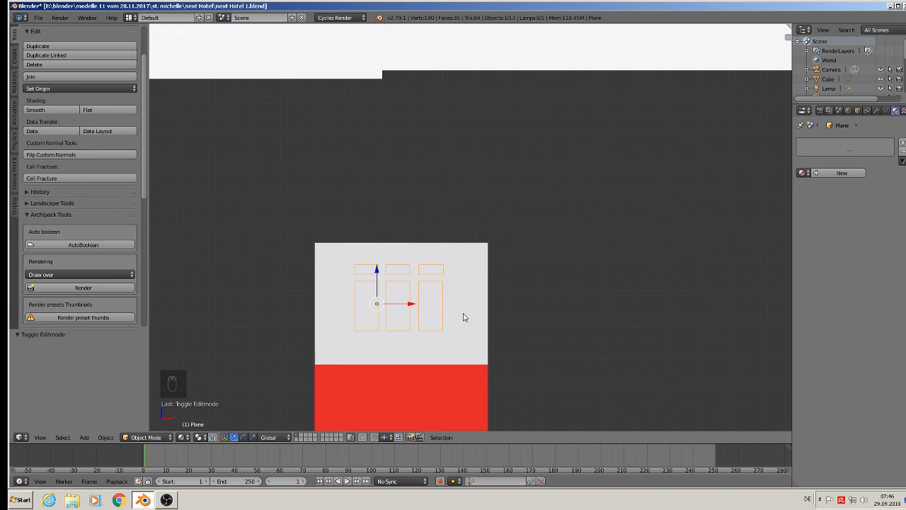
{"action": "left_click", "coordinate": [377, 273]}
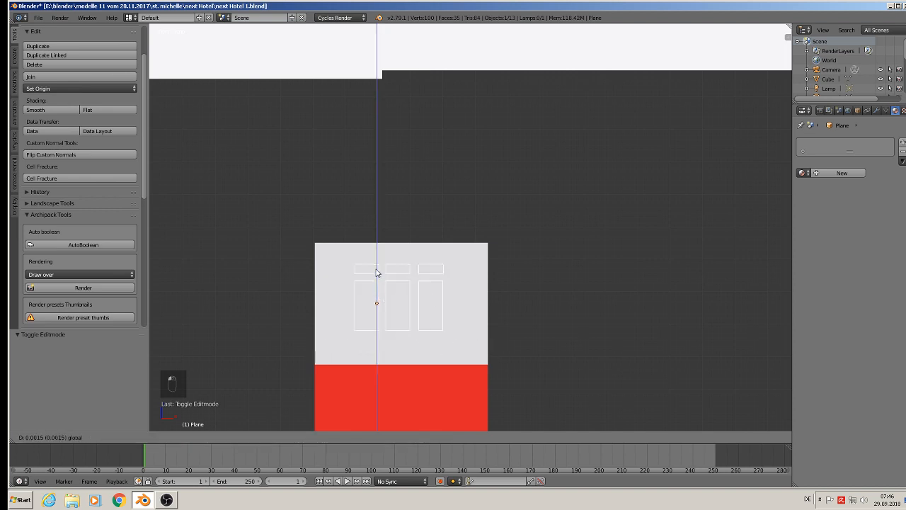
{"action": "left_click", "coordinate": [376, 273]}
Step: Select all six window outlines on the top storey and fill them with faces
{"action": "middle_click_drag", "start_coordinate": [375, 327], "coordinate": [436, 346]}
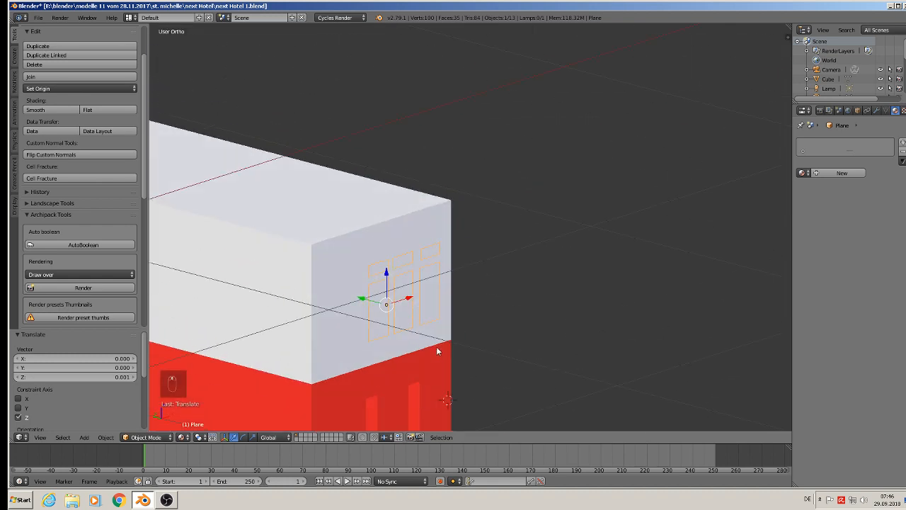
{"action": "scroll", "coordinate": [436, 346], "scroll_direction": "up", "scroll_amount": 3}
{"action": "key", "text": "Tab"}
{"action": "key", "text": "a"}
{"action": "key", "text": "a"}
{"action": "key", "text": "a"}
{"action": "key", "text": "a"}
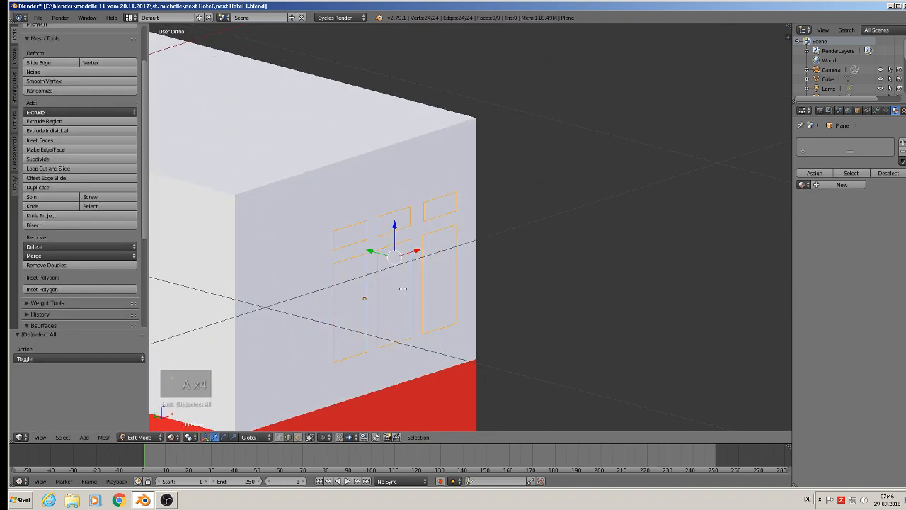
{"action": "key", "text": "f"}
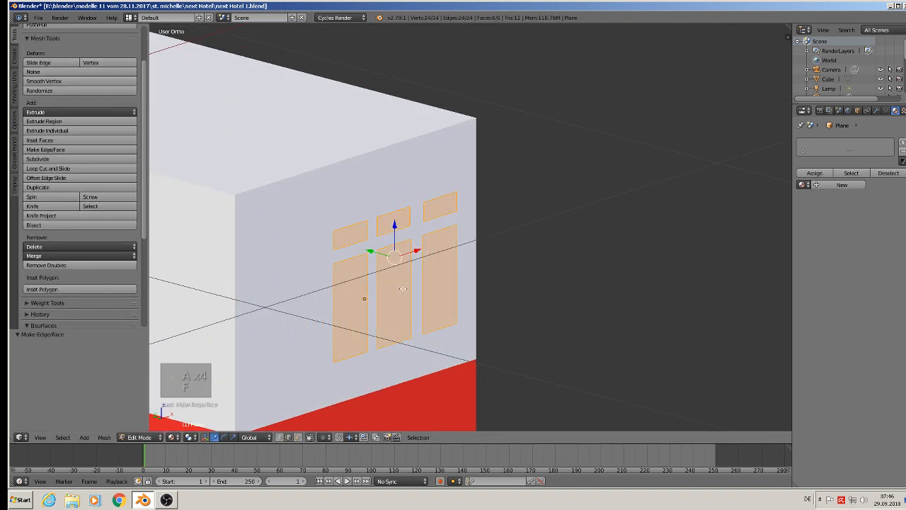
Step: Extrude the six window faces about 0.053 along Y, and move the extruded faces further in the same direction
{"action": "key", "text": "e"}
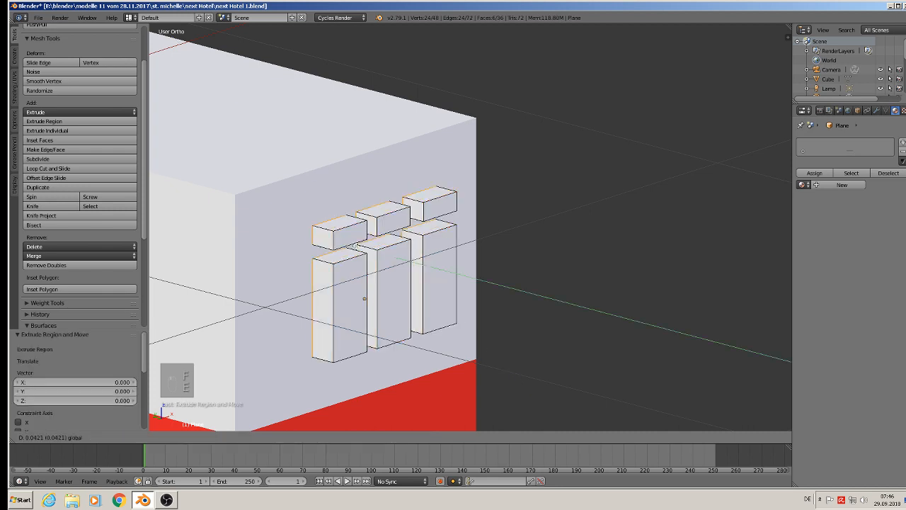
{"action": "left_click", "coordinate": [352, 243]}
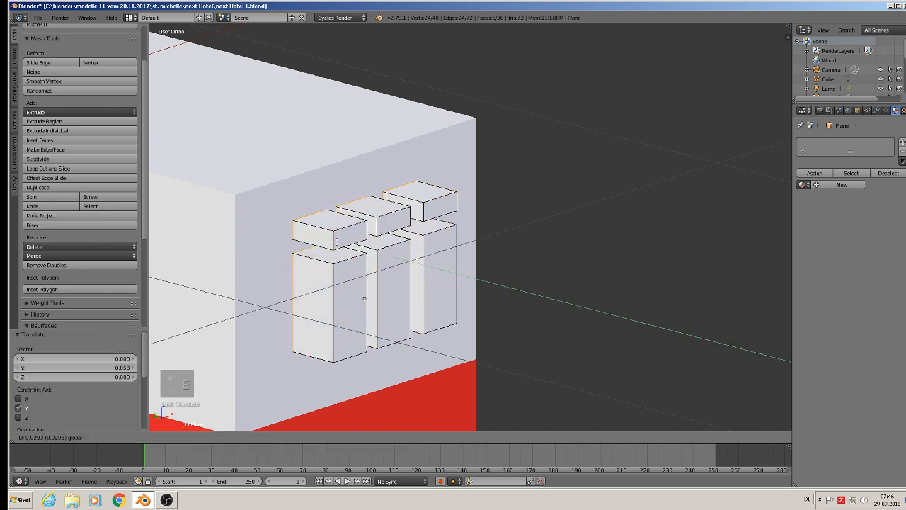
{"action": "key", "text": "Tab"}
Step: Pull the window block object about 0.134 out of the building's front wall along negative Y
{"action": "scroll", "coordinate": [401, 280], "scroll_direction": "down", "scroll_amount": 3}
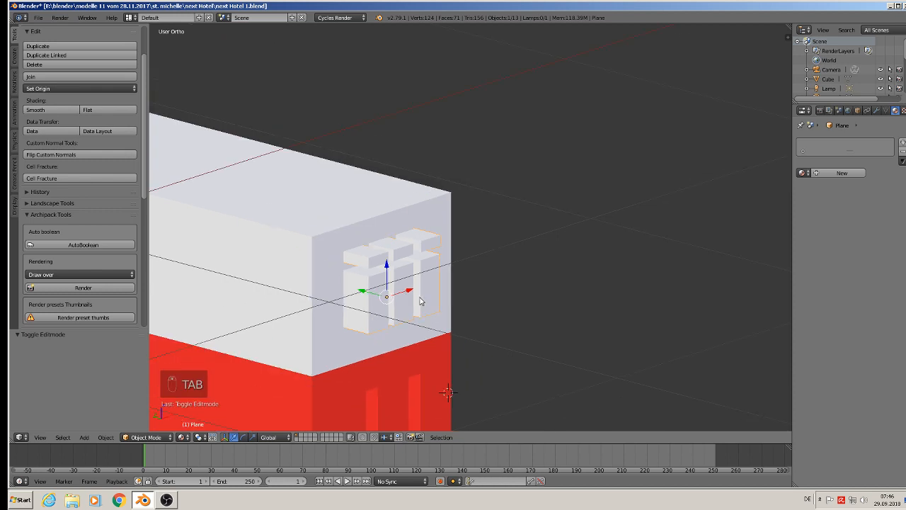
{"action": "key", "text": "g"}
{"action": "key", "text": "y"}
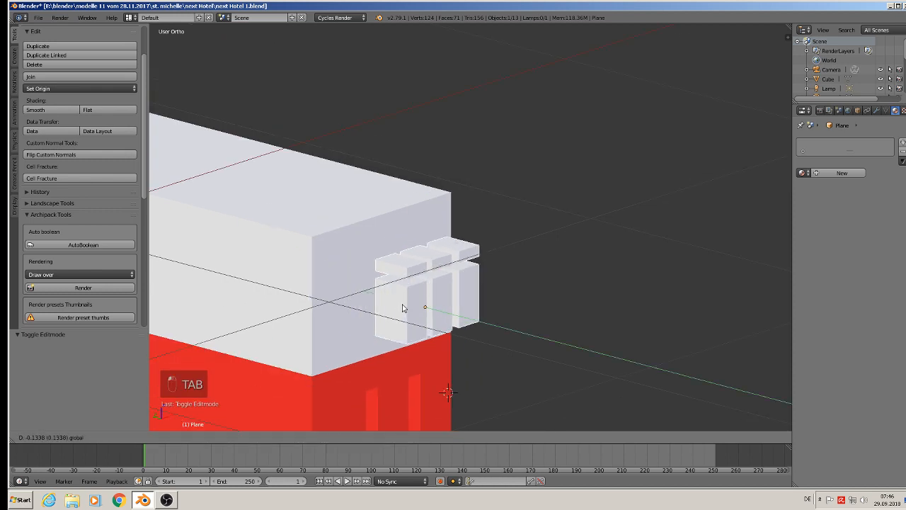
{"action": "left_click", "coordinate": [404, 306]}
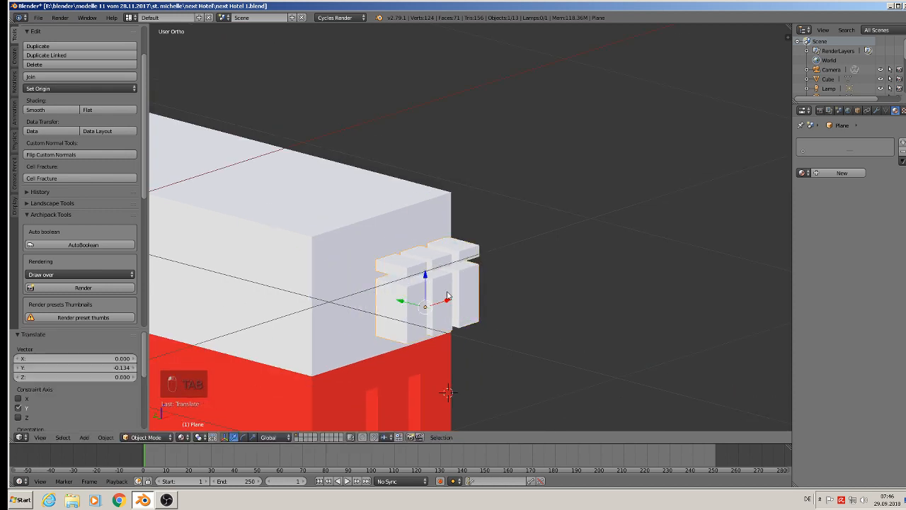
Step: Apply rotation and scale to the window blocks and to the building
{"action": "left_click", "coordinate": [106, 437]}
{"action": "mouse_move", "coordinate": [139, 365]}
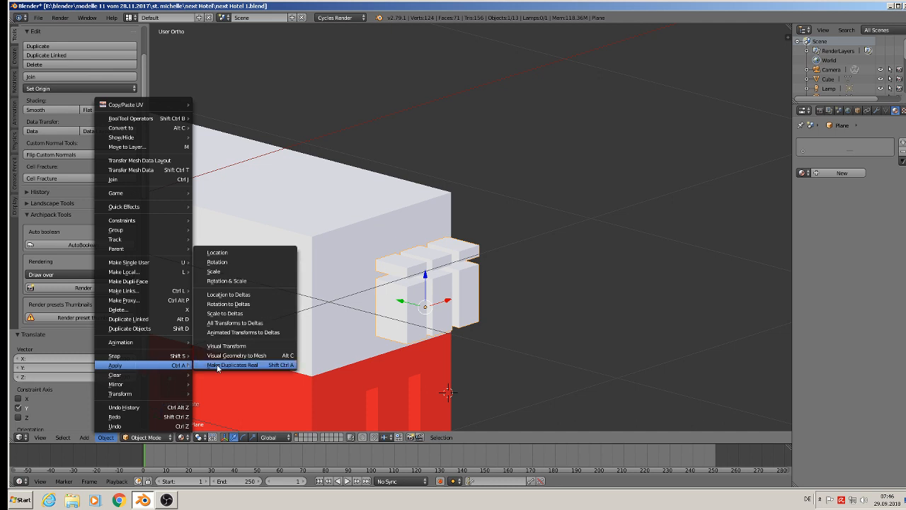
{"action": "left_click", "coordinate": [236, 282]}
{"action": "right_click", "coordinate": [336, 247]}
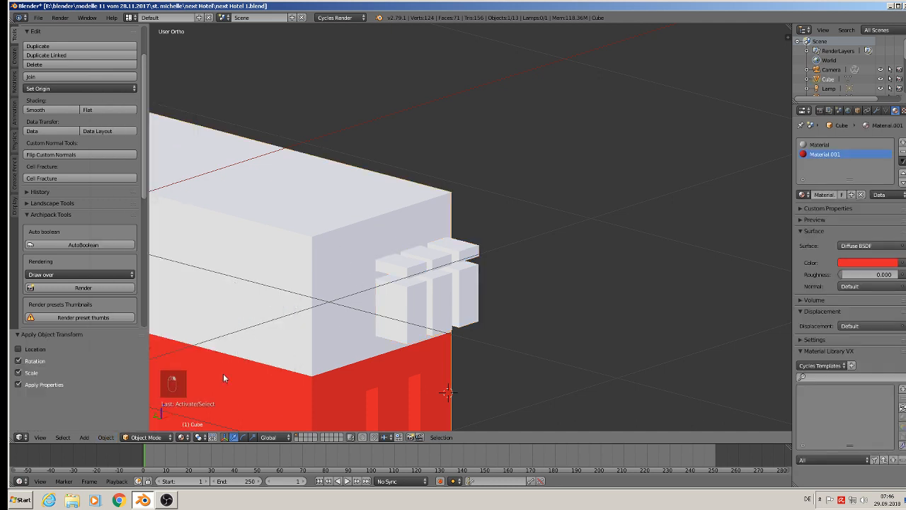
{"action": "left_click", "coordinate": [102, 437]}
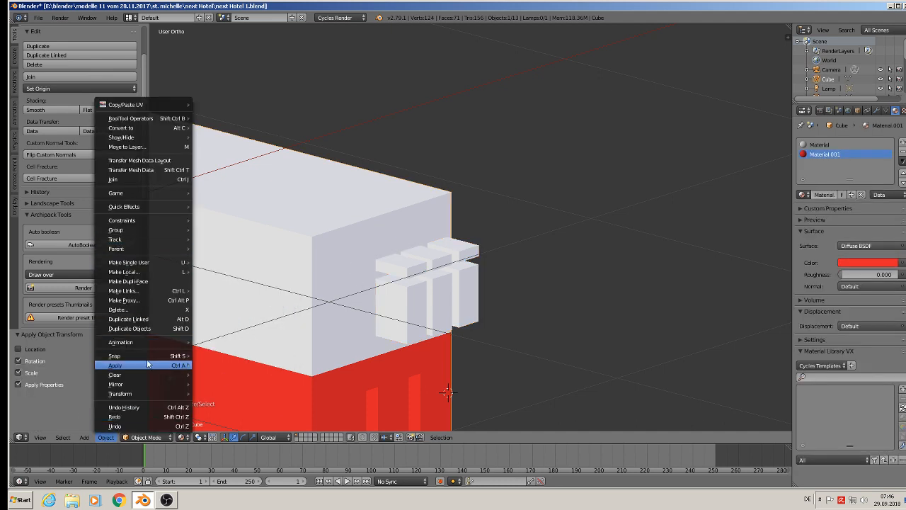
{"action": "mouse_move", "coordinate": [179, 364]}
{"action": "left_click", "coordinate": [236, 281]}
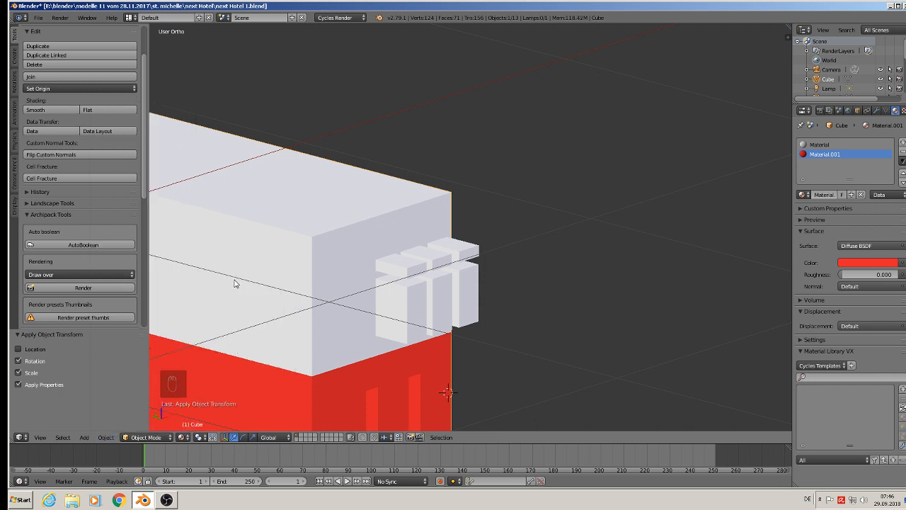
Step: Move the window blocks about 0.153 along Y back into the top-storey wall
{"action": "right_click", "coordinate": [414, 294]}
{"action": "key", "text": "g"}
{"action": "key", "text": "y"}
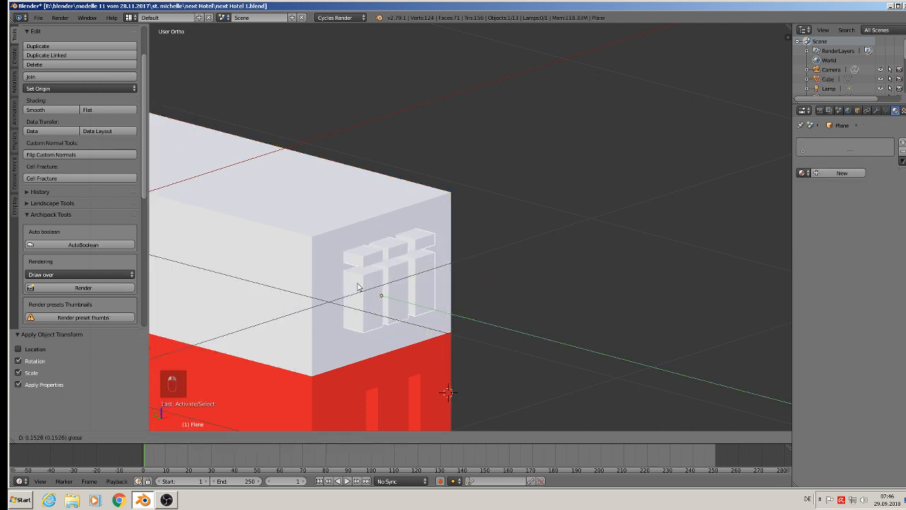
{"action": "left_click", "coordinate": [359, 286]}
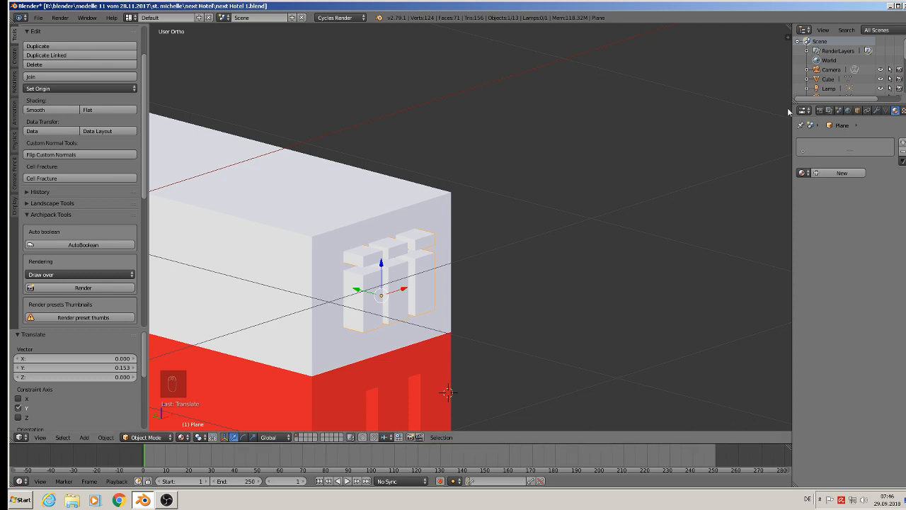
Step: Add a Boolean modifier to the building with the window block object Plane as its operand
{"action": "right_click", "coordinate": [353, 204]}
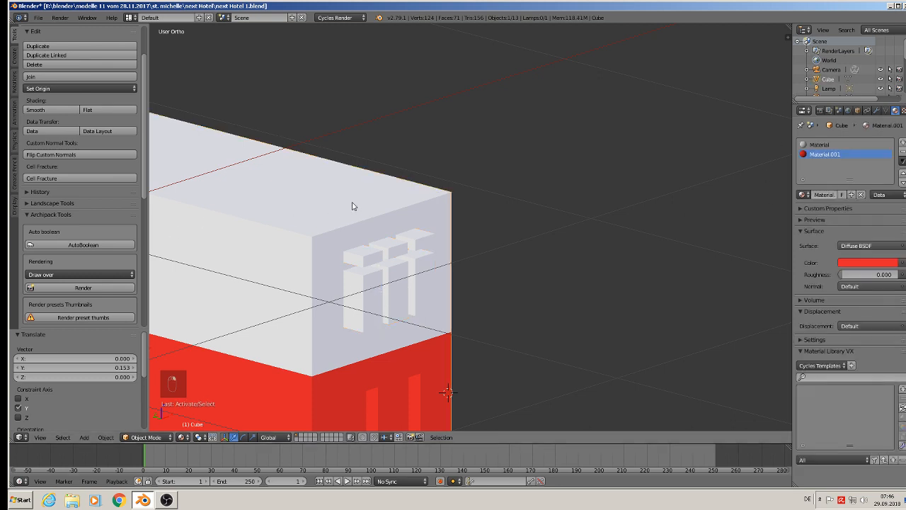
{"action": "right_click", "coordinate": [381, 273]}
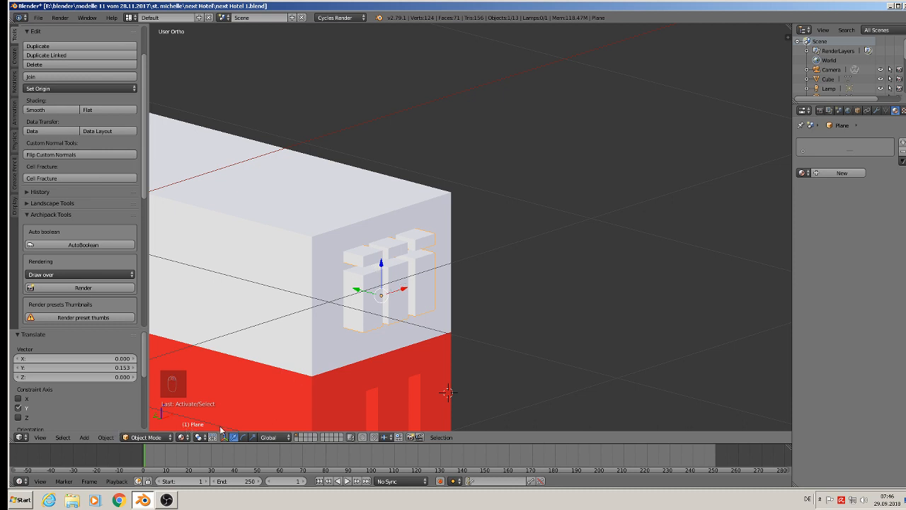
{"action": "right_click", "coordinate": [340, 219]}
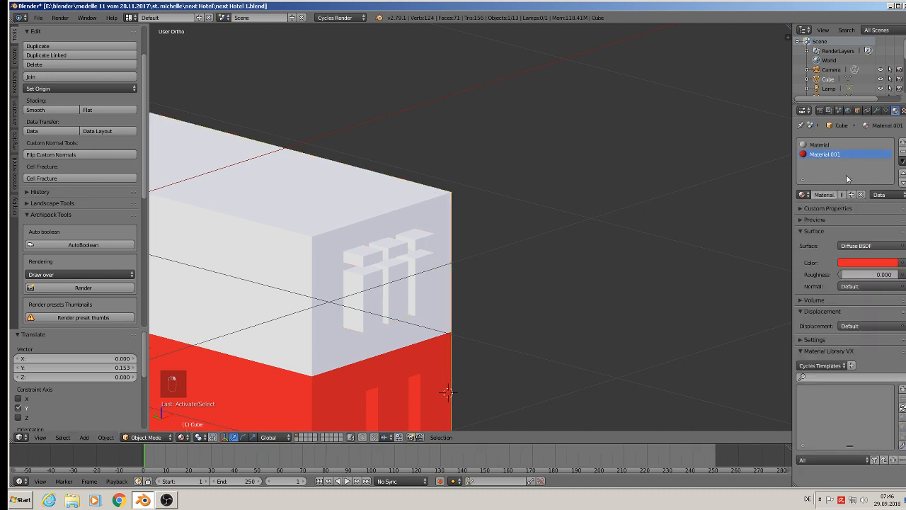
{"action": "left_click", "coordinate": [877, 110]}
{"action": "left_click", "coordinate": [851, 143]}
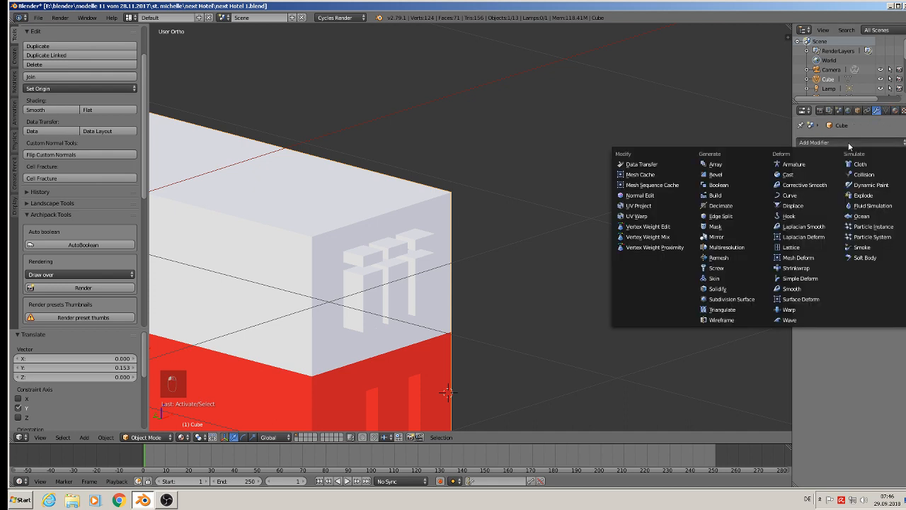
{"action": "left_click", "coordinate": [745, 185]}
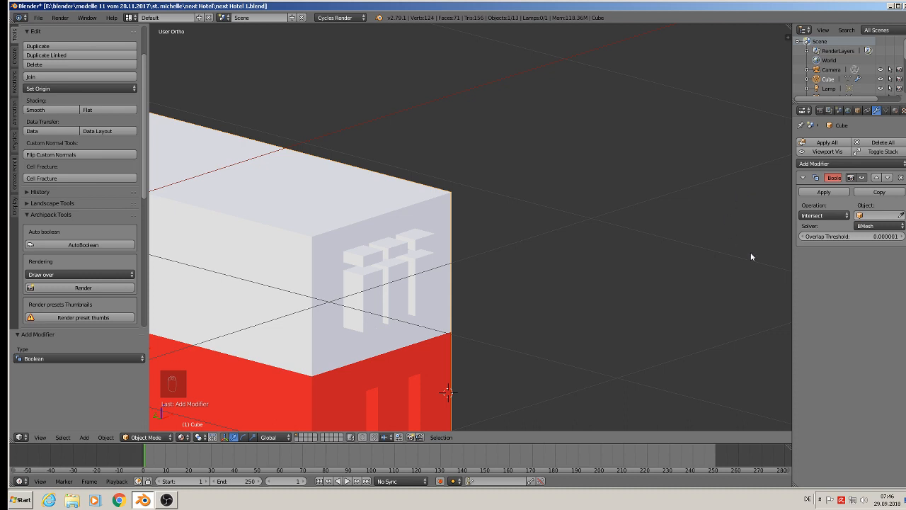
{"action": "left_click", "coordinate": [870, 216]}
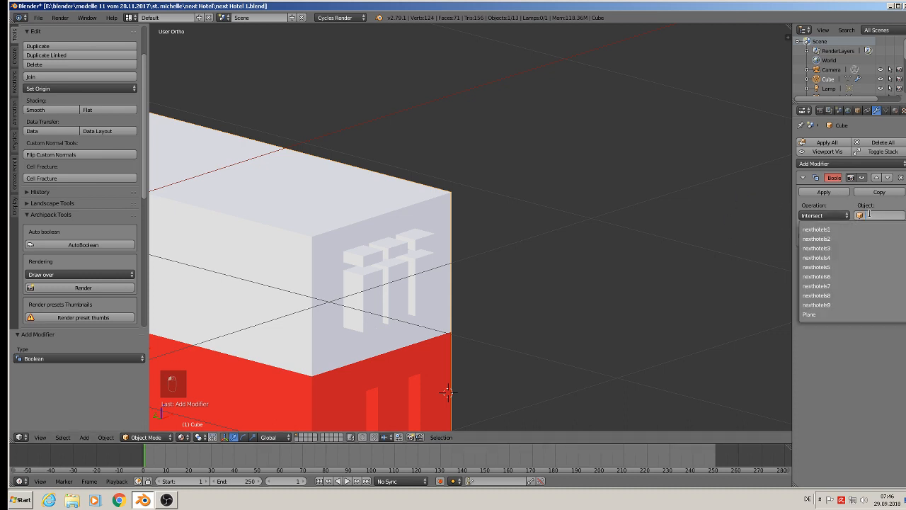
{"action": "left_click", "coordinate": [832, 315]}
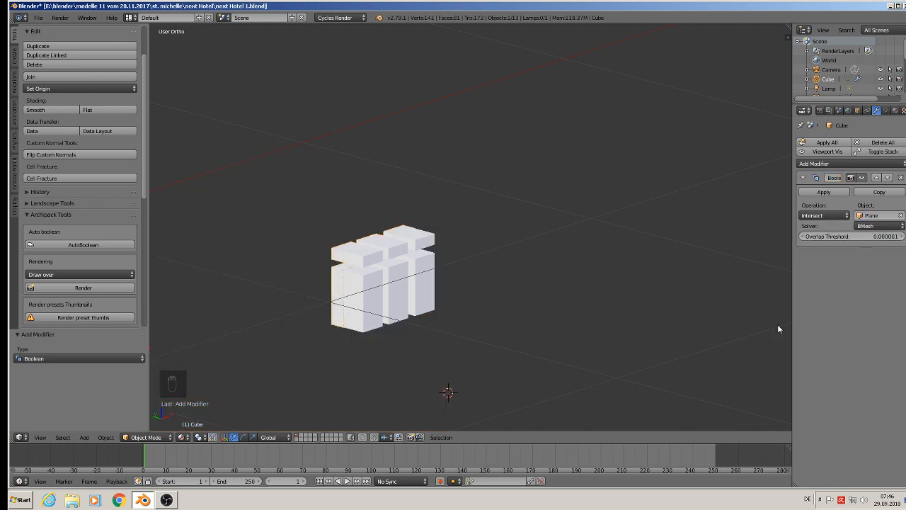
Step: Set the Boolean operation to Difference and apply the modifier to the building
{"action": "left_click", "coordinate": [821, 215]}
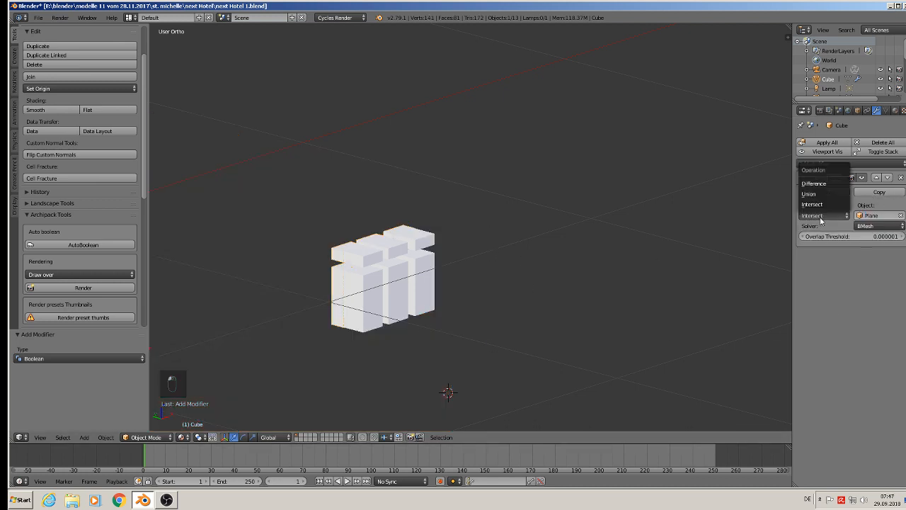
{"action": "left_click", "coordinate": [834, 185]}
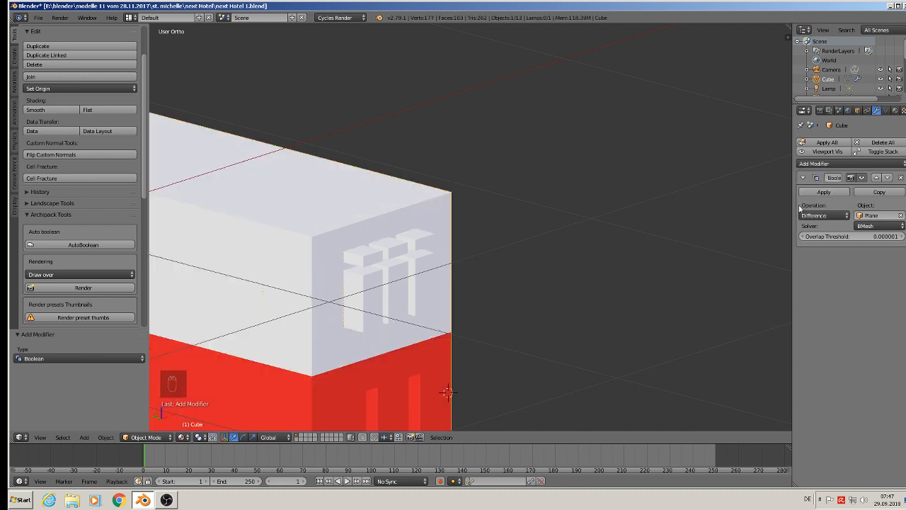
{"action": "left_click", "coordinate": [826, 192]}
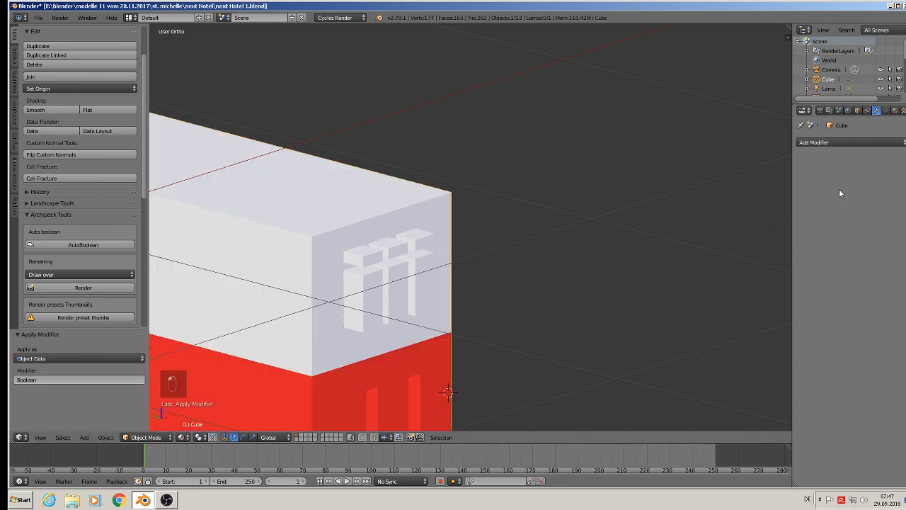
Step: Move the window block object about 0.785 along X away from the building and inspect the cut recesses
{"action": "right_click", "coordinate": [392, 280]}
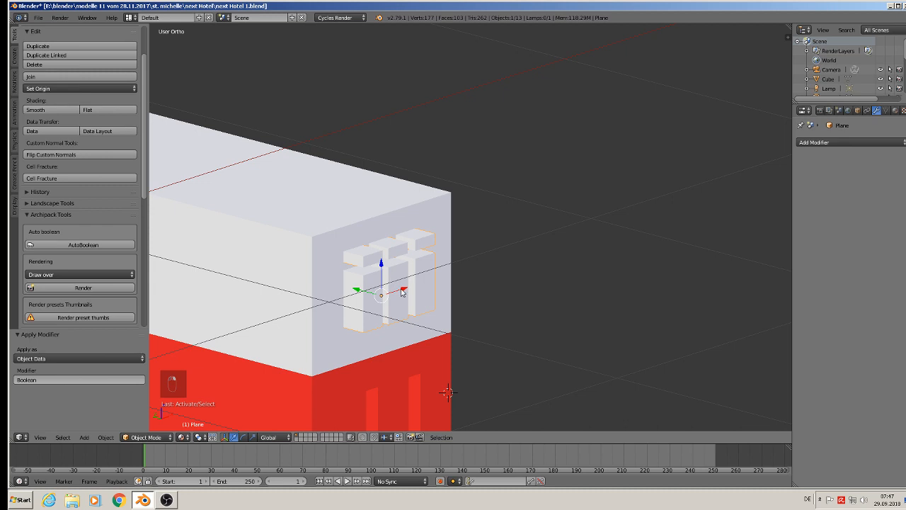
{"action": "left_click_drag", "start_coordinate": [401, 292], "coordinate": [594, 257]}
{"action": "middle_click_drag", "start_coordinate": [396, 335], "coordinate": [378, 368]}
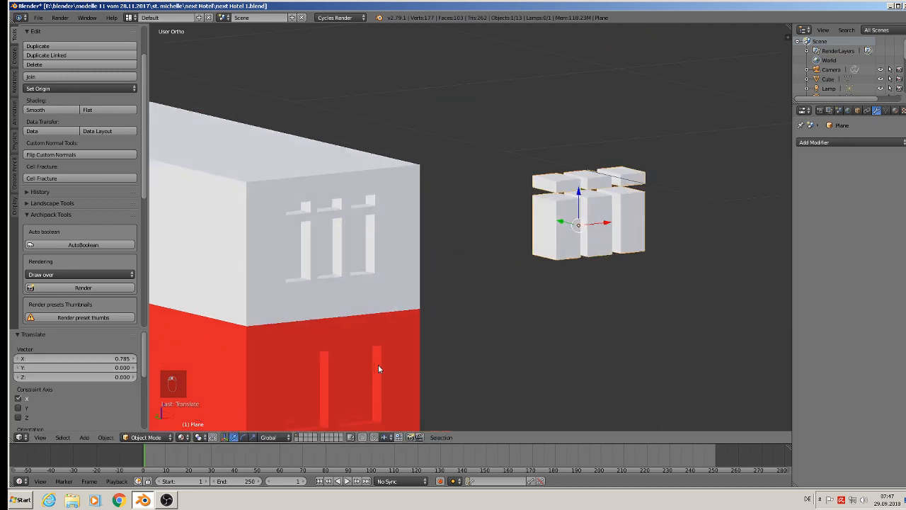
{"action": "middle_click_drag", "start_coordinate": [410, 277], "coordinate": [489, 324]}
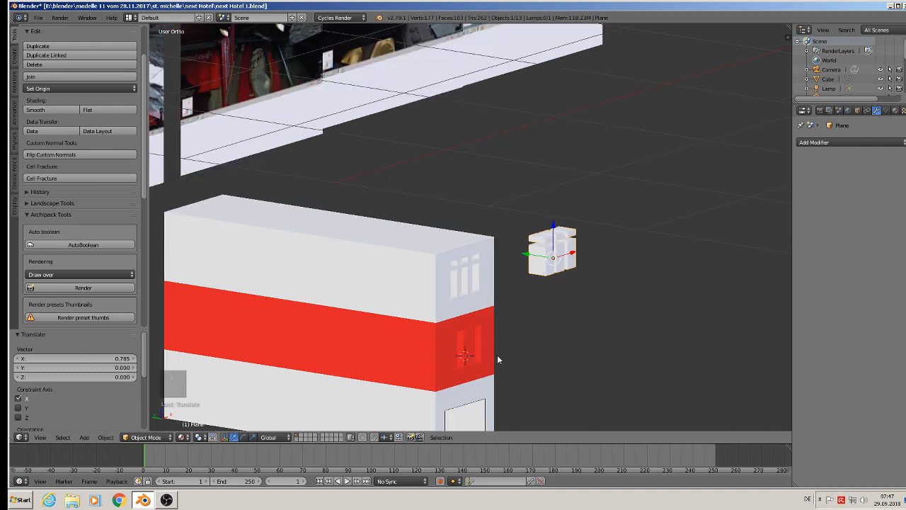
{"action": "middle_click_drag", "start_coordinate": [497, 358], "coordinate": [427, 206]}
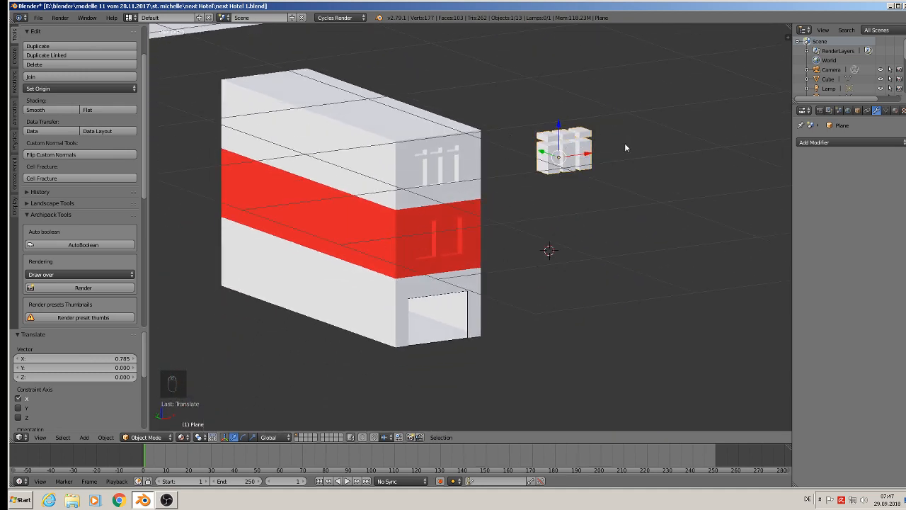
Step: Move the window block object about 0.388 further along X and save the file
{"action": "left_click", "coordinate": [583, 145]}
{"action": "left_click_drag", "start_coordinate": [584, 153], "coordinate": [647, 145]}
{"action": "left_click", "coordinate": [38, 17]}
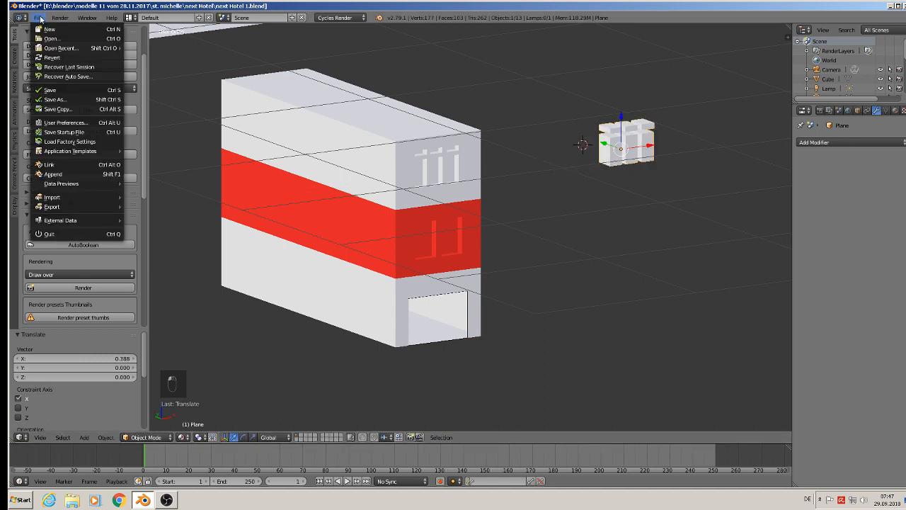
{"action": "left_click", "coordinate": [53, 90]}
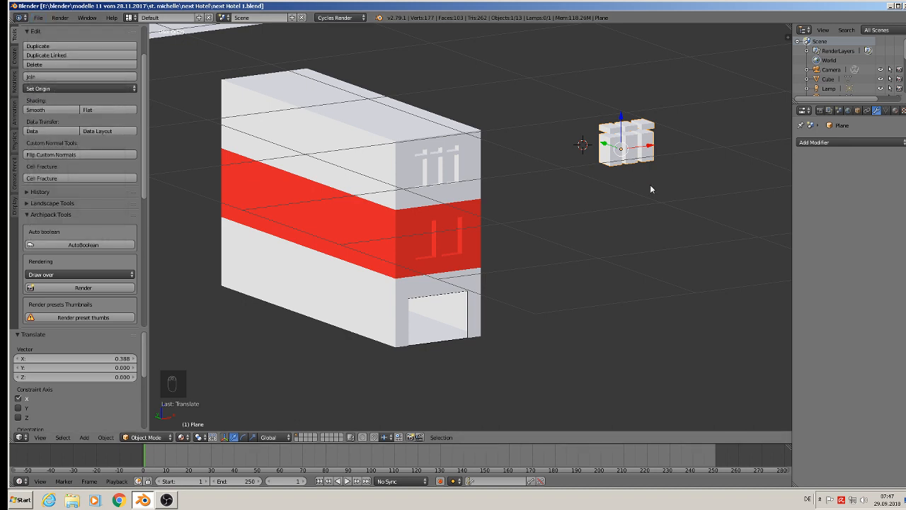
Step: Delete only the selected back faces inside the white top-storey and red-storey window recesses of the building
{"action": "scroll", "coordinate": [545, 230], "scroll_direction": "up", "scroll_amount": 3}
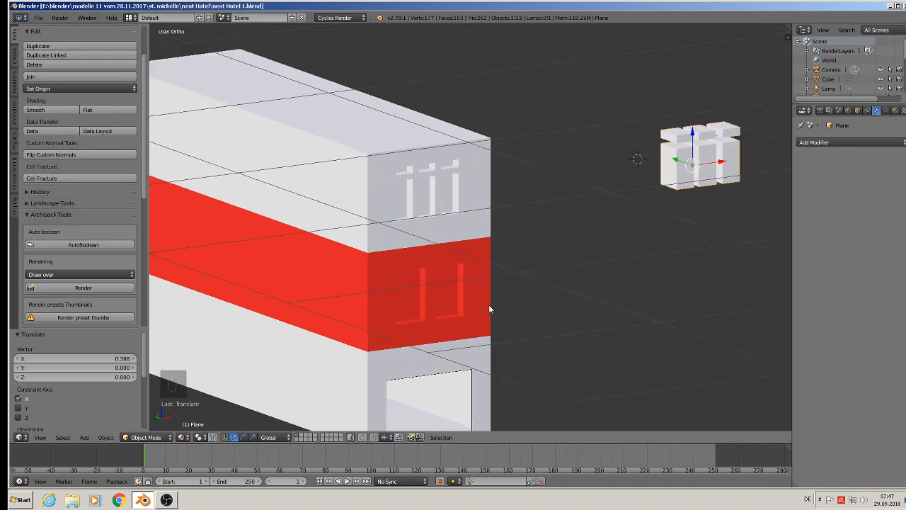
{"action": "scroll", "coordinate": [464, 309], "scroll_direction": "up", "scroll_amount": 3}
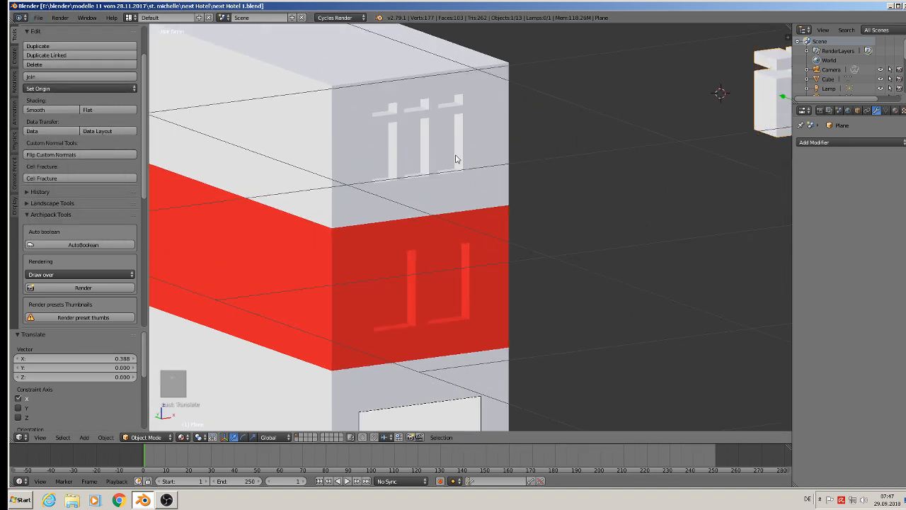
{"action": "key", "text": "Tab"}
{"action": "key", "text": "Tab"}
{"action": "right_click", "coordinate": [347, 157]}
{"action": "key", "text": "Tab"}
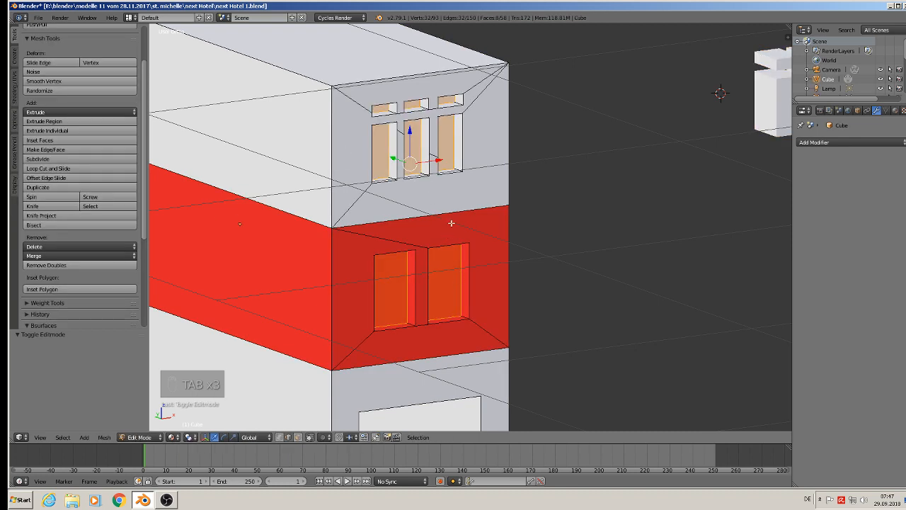
{"action": "key", "text": "x"}
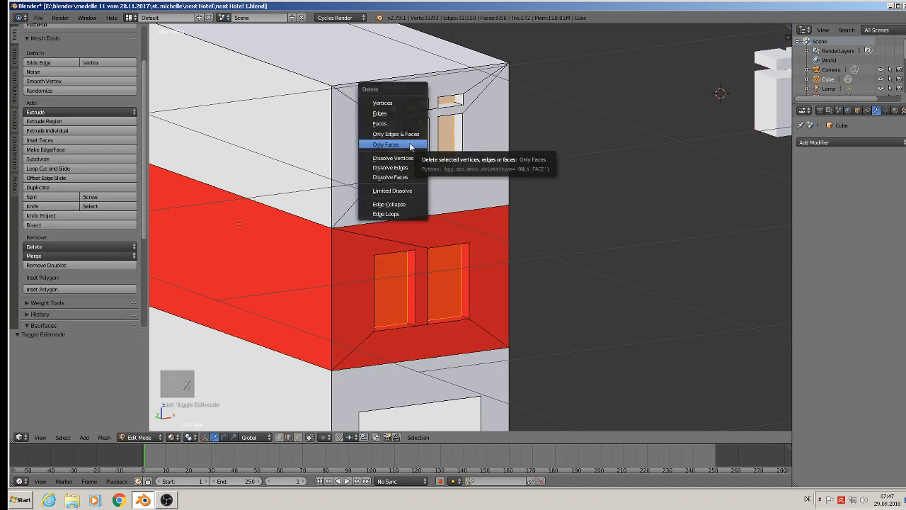
{"action": "left_click", "coordinate": [386, 145]}
{"action": "scroll", "coordinate": [503, 225], "scroll_direction": "down", "scroll_amount": 3}
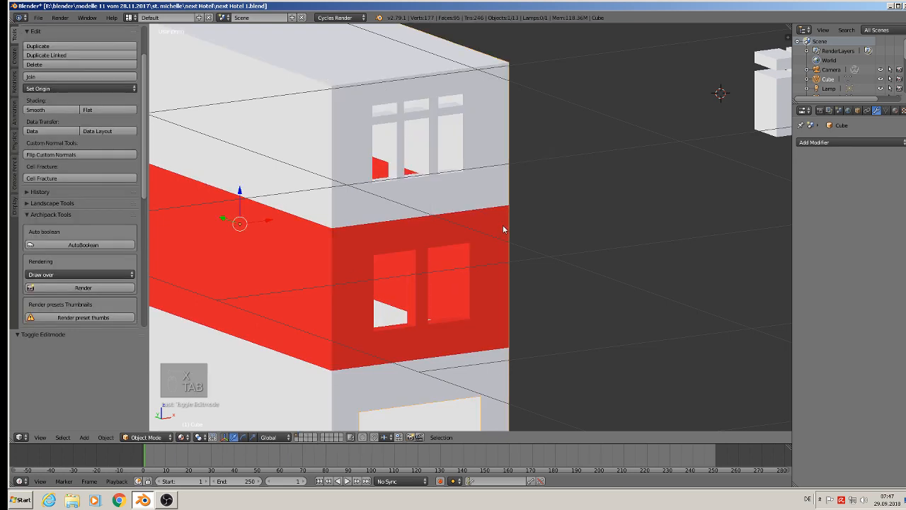
Step: Return the building to Object Mode, check its window openings and save the file
{"action": "key", "text": "Tab"}
{"action": "middle_click_drag", "start_coordinate": [493, 225], "coordinate": [471, 217]}
{"action": "scroll", "coordinate": [551, 250], "scroll_direction": "up", "scroll_amount": 2}
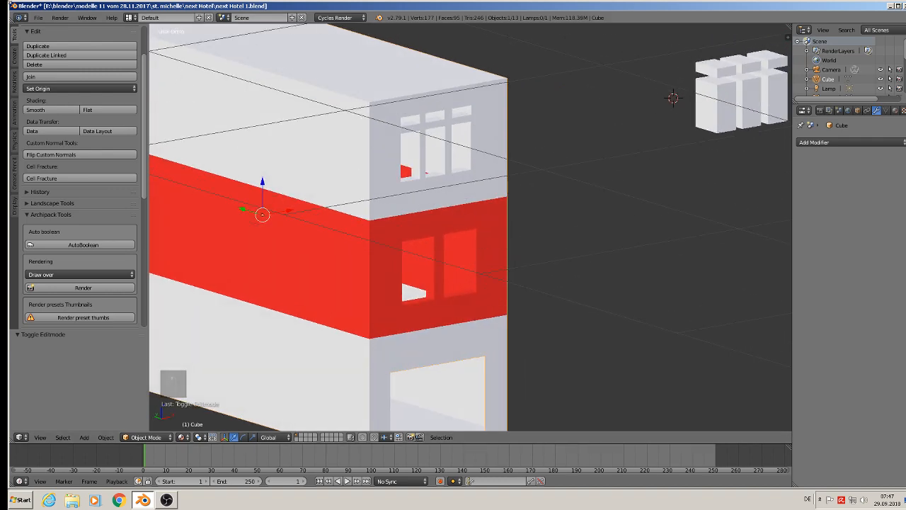
{"action": "left_click", "coordinate": [39, 17]}
{"action": "left_click", "coordinate": [60, 91]}
Step: Examine the reference photos of the half-timbered house and the La Belle Normande facade for the upper storey and gable shape
{"action": "scroll", "coordinate": [466, 196], "scroll_direction": "down", "scroll_amount": 3}
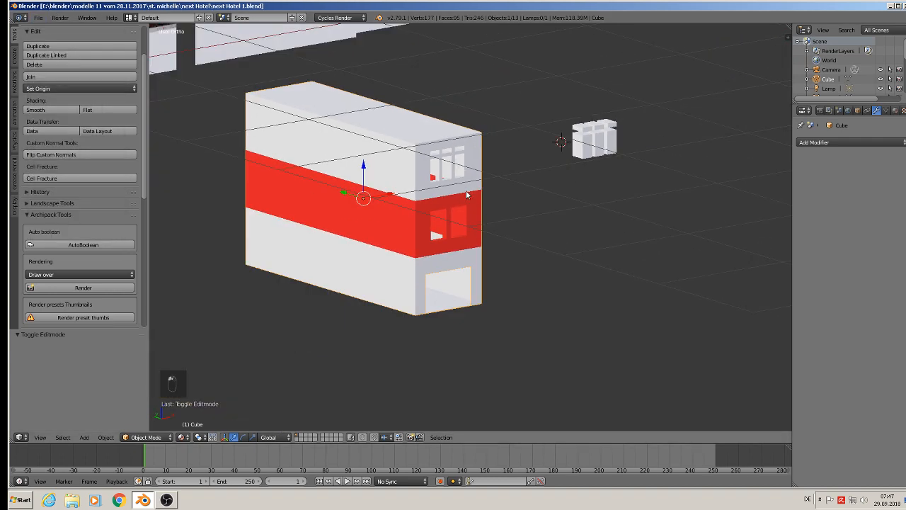
{"action": "key", "text": "KP_1"}
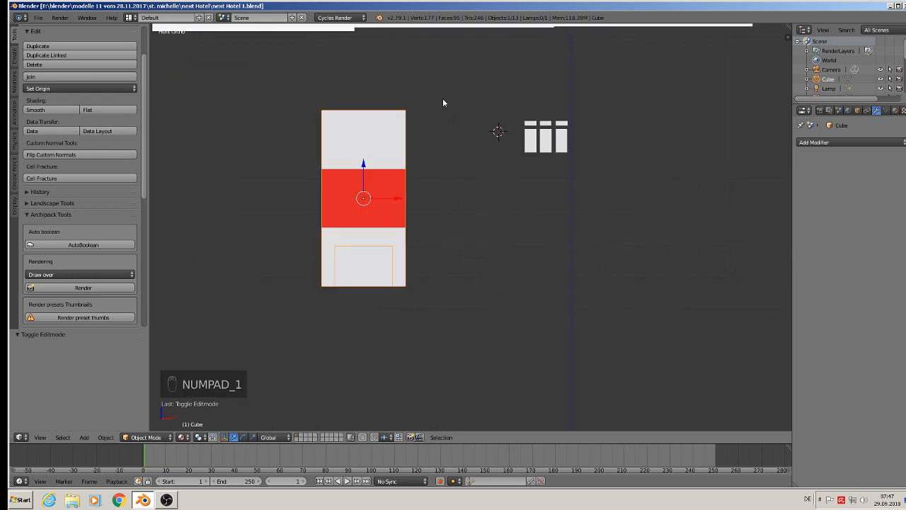
{"action": "middle_click_drag", "start_coordinate": [442, 97], "coordinate": [526, 314], "text": "shift"}
{"action": "scroll", "coordinate": [457, 225], "scroll_direction": "down", "scroll_amount": 3}
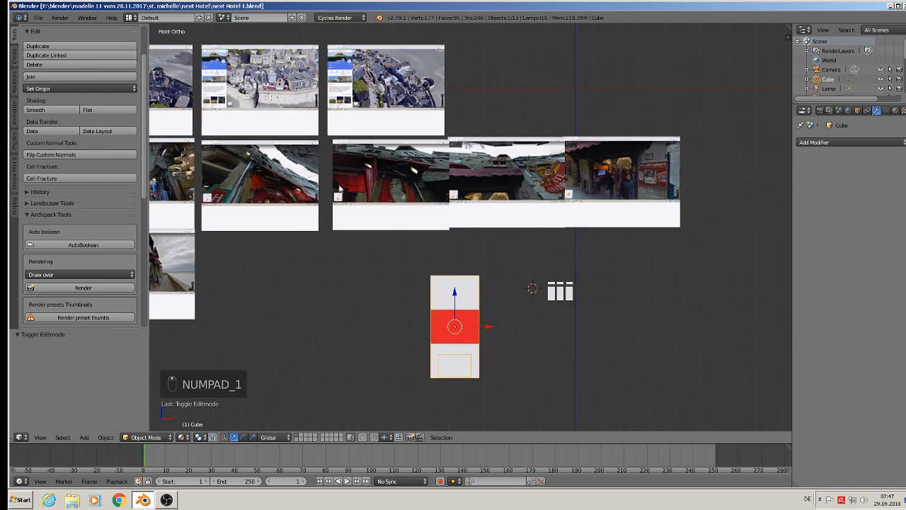
{"action": "middle_click_drag", "start_coordinate": [262, 213], "coordinate": [540, 178], "text": "shift"}
{"action": "scroll", "coordinate": [412, 228], "scroll_direction": "up", "scroll_amount": 6}
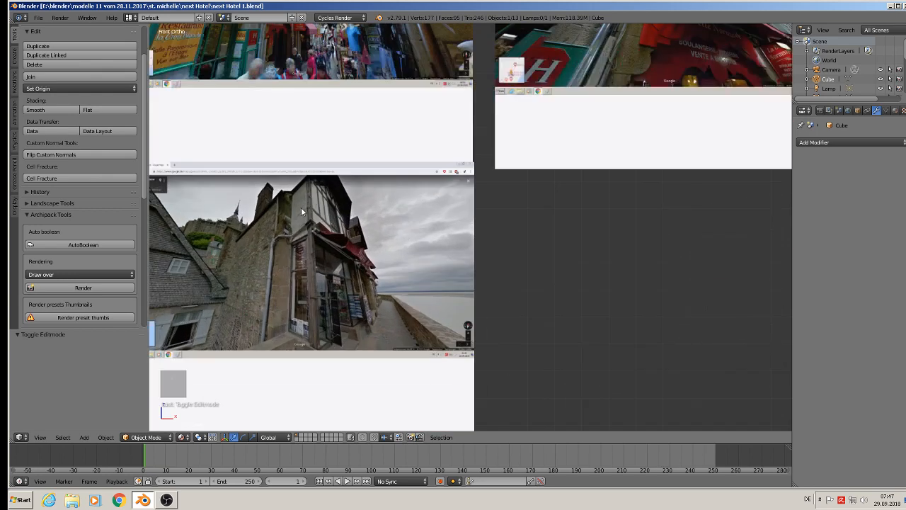
{"action": "scroll", "coordinate": [329, 211], "scroll_direction": "up", "scroll_amount": 8}
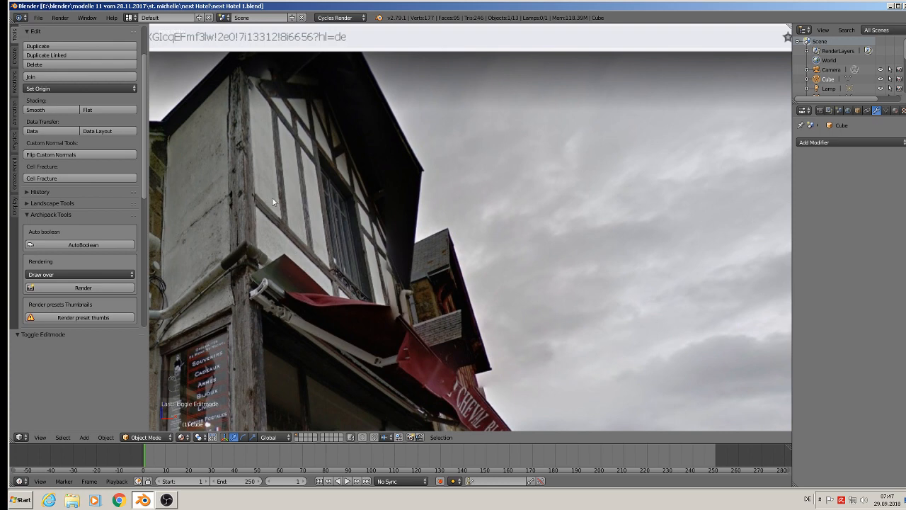
{"action": "scroll", "coordinate": [285, 170], "scroll_direction": "down", "scroll_amount": 4}
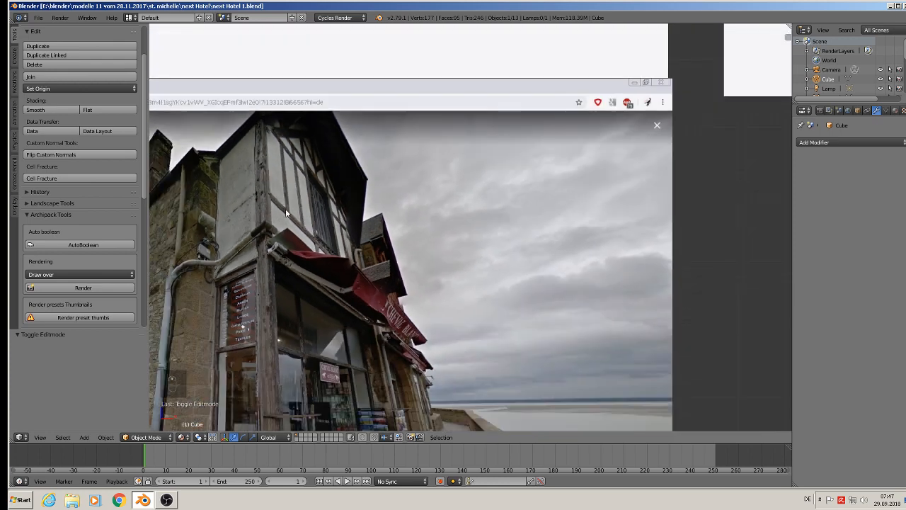
{"action": "middle_click_drag", "start_coordinate": [247, 123], "coordinate": [359, 224], "text": "shift"}
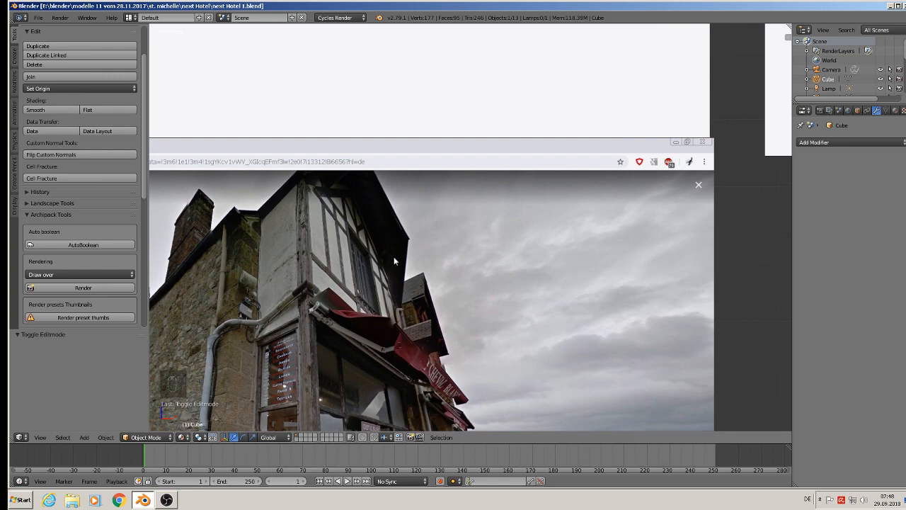
{"action": "scroll", "coordinate": [394, 261], "scroll_direction": "down", "scroll_amount": 2}
{"action": "scroll", "coordinate": [358, 343], "scroll_direction": "up", "scroll_amount": 6}
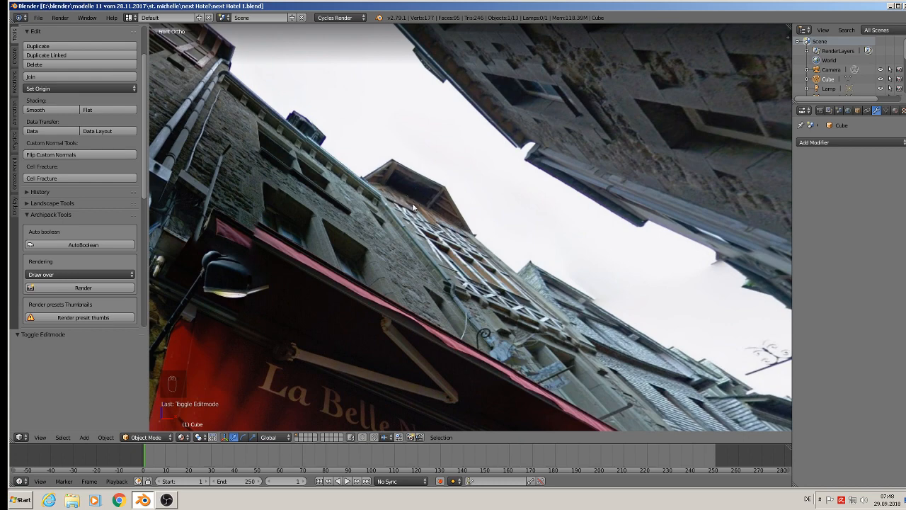
{"action": "scroll", "coordinate": [419, 215], "scroll_direction": "down", "scroll_amount": 13}
Step: Extrude the building's top face upward about 0.189 along Z to add wall height above the white top storey
{"action": "middle_click_drag", "start_coordinate": [566, 340], "coordinate": [414, 134], "text": "shift"}
{"action": "middle_click_drag", "start_coordinate": [509, 195], "coordinate": [527, 220]}
{"action": "scroll", "coordinate": [527, 220], "scroll_direction": "up", "scroll_amount": 3}
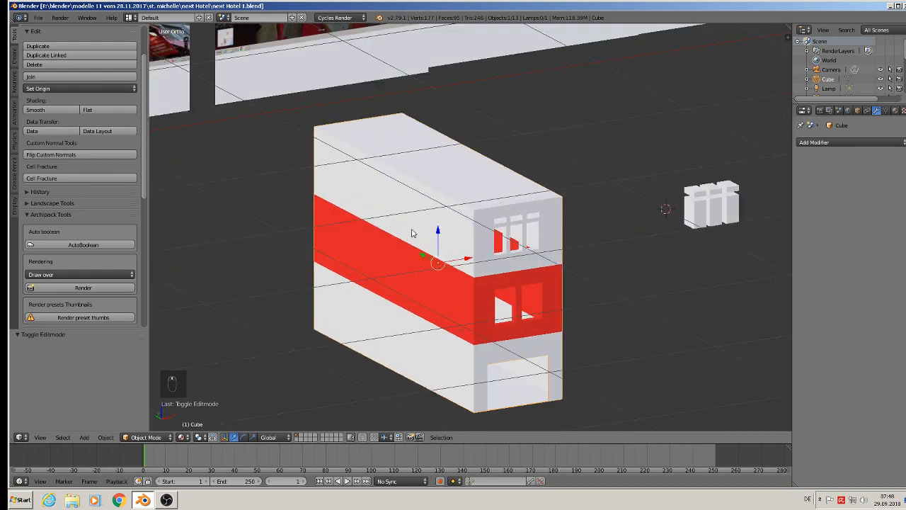
{"action": "key", "text": "Tab"}
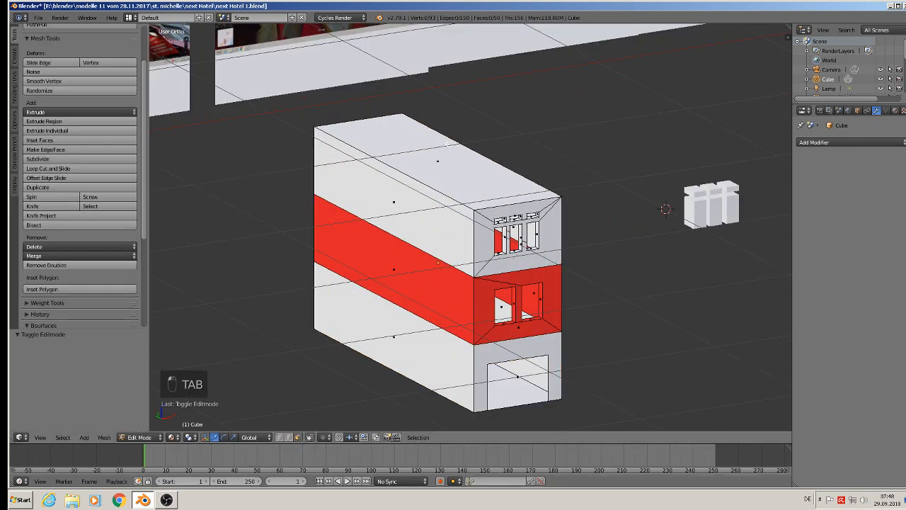
{"action": "right_click", "coordinate": [447, 144]}
{"action": "key", "text": "e"}
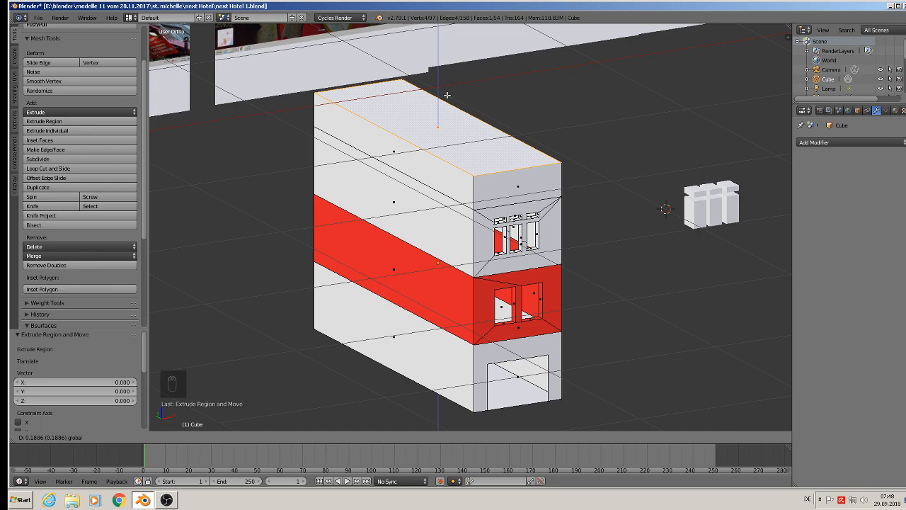
{"action": "left_click", "coordinate": [447, 94]}
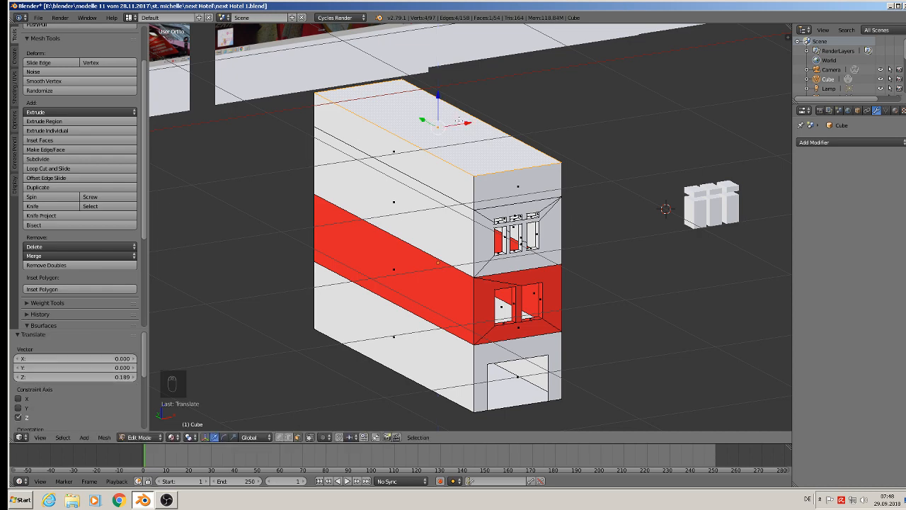
Step: Extrude the raised top face another 0.217 or so along Z to form the roof section
{"action": "middle_click_drag", "start_coordinate": [461, 173], "coordinate": [403, 259], "text": "shift"}
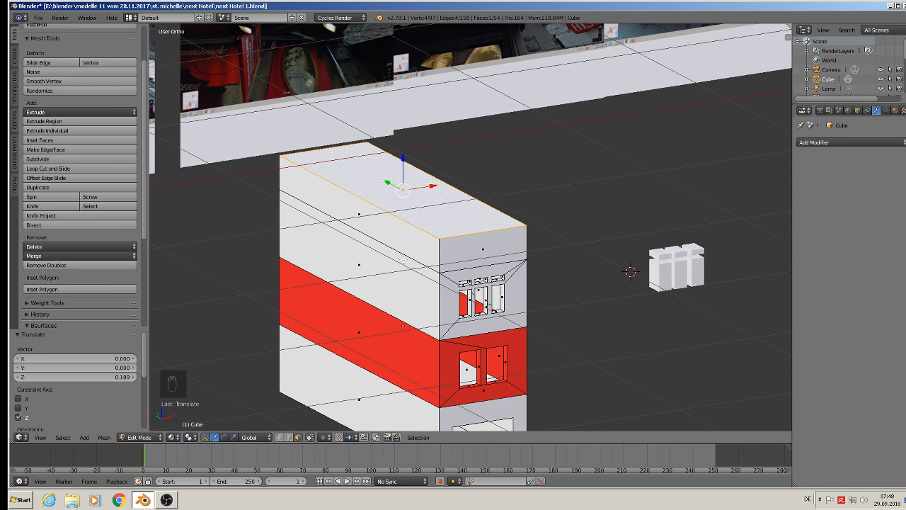
{"action": "key", "text": "e"}
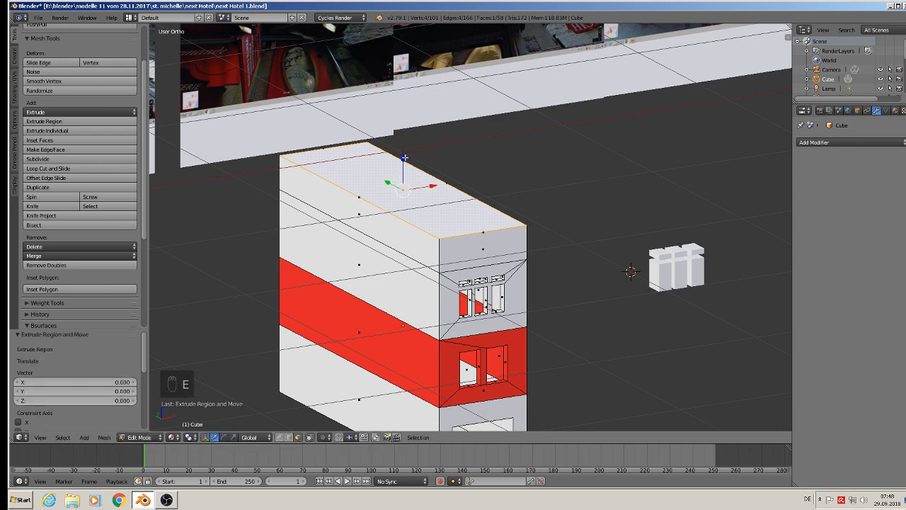
{"action": "left_click_drag", "start_coordinate": [405, 158], "coordinate": [375, 71]}
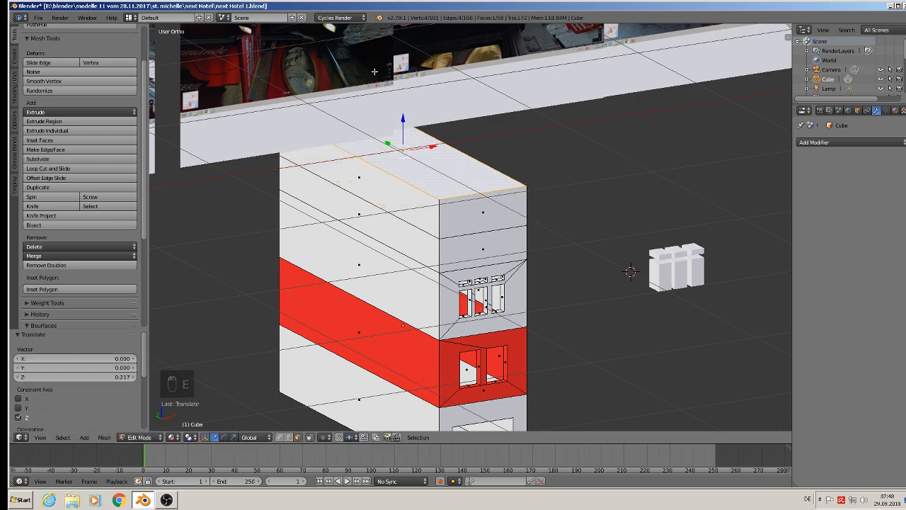
Step: Study the street-level photos and the aerial view of the hotel for the roof shape
{"action": "middle_click_drag", "start_coordinate": [374, 71], "coordinate": [459, 247], "text": "shift"}
{"action": "scroll", "coordinate": [435, 233], "scroll_direction": "down", "scroll_amount": 2}
{"action": "middle_click_drag", "start_coordinate": [349, 222], "coordinate": [528, 175], "text": "shift"}
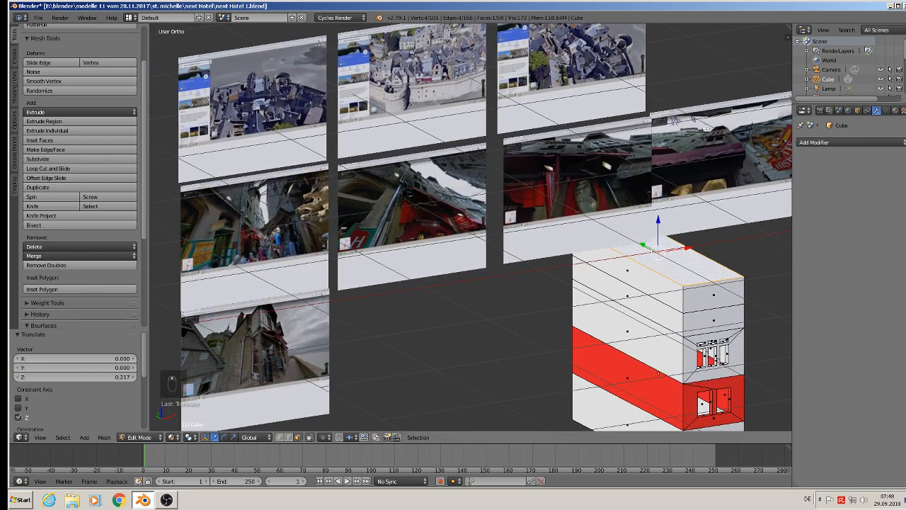
{"action": "scroll", "coordinate": [706, 126], "scroll_direction": "up", "scroll_amount": 8}
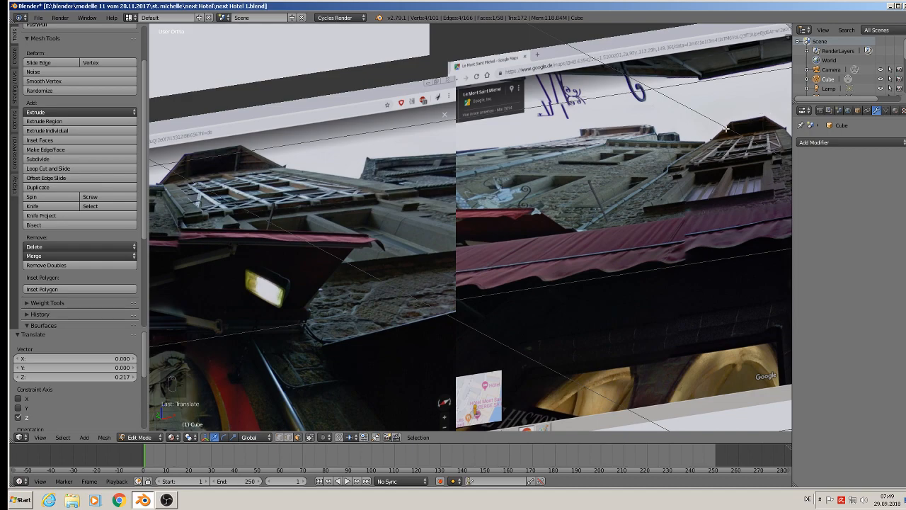
{"action": "scroll", "coordinate": [709, 143], "scroll_direction": "down", "scroll_amount": 8}
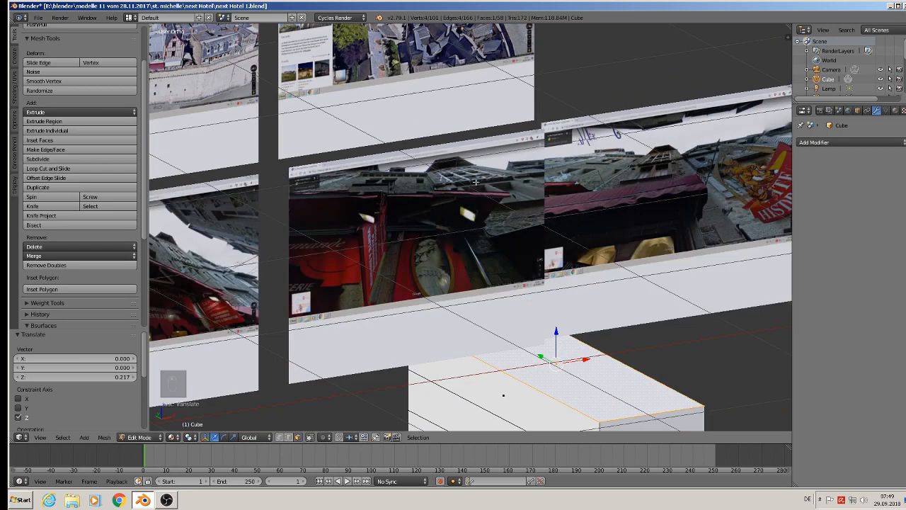
{"action": "scroll", "coordinate": [549, 214], "scroll_direction": "up", "scroll_amount": 10}
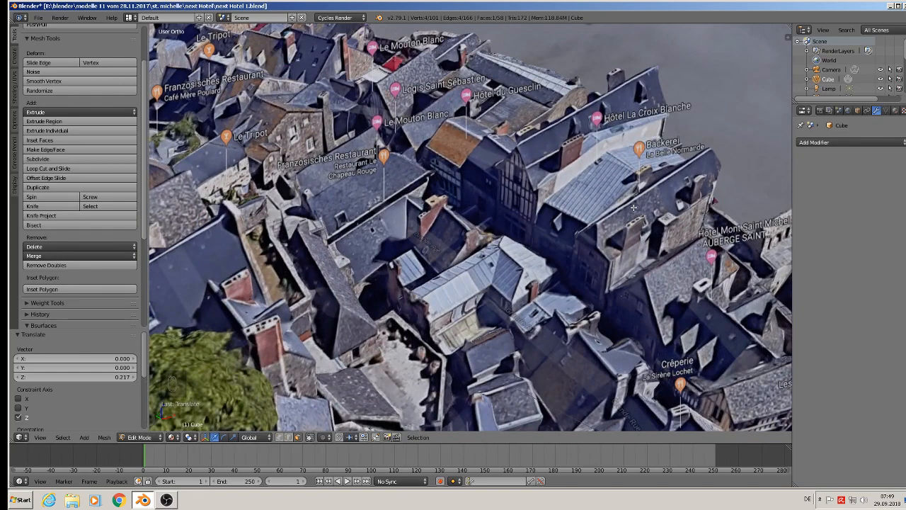
{"action": "middle_click_drag", "start_coordinate": [612, 265], "coordinate": [618, 260]}
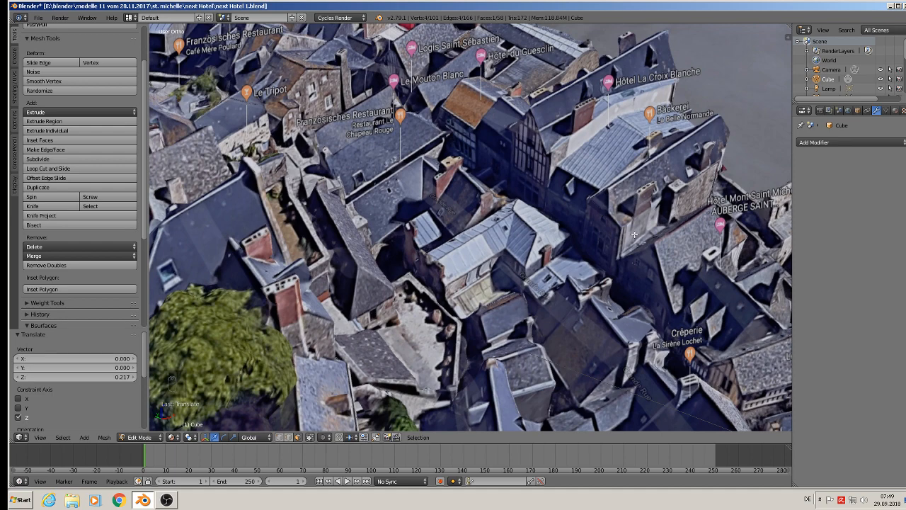
{"action": "scroll", "coordinate": [634, 235], "scroll_direction": "down", "scroll_amount": 9}
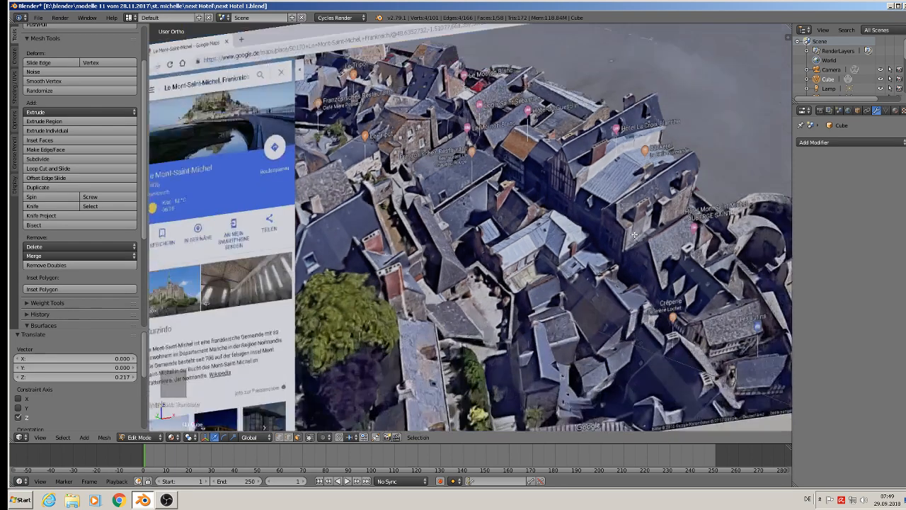
{"action": "middle_click_drag", "start_coordinate": [624, 298], "coordinate": [340, 101], "text": "shift"}
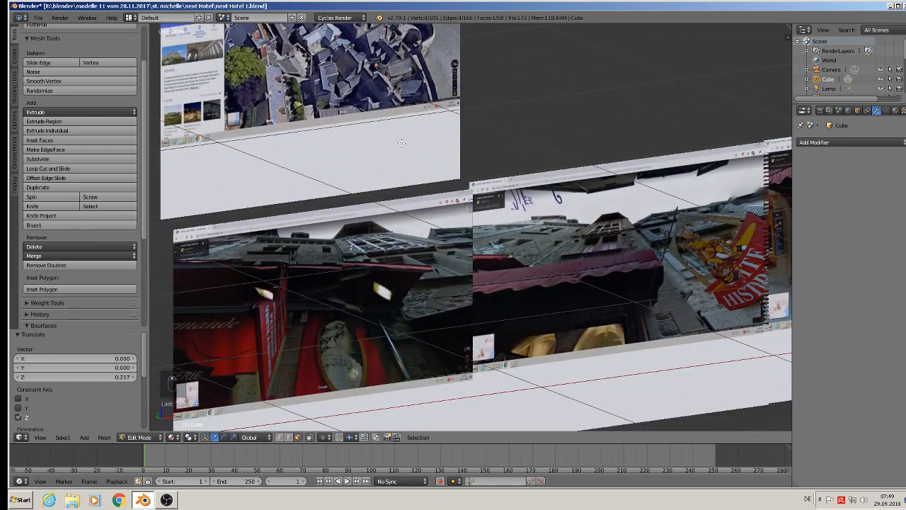
Step: Scale the top face along X to about 0.045 to form a narrow gable ridge
{"action": "scroll", "coordinate": [402, 143], "scroll_direction": "down", "scroll_amount": 2}
{"action": "scroll", "coordinate": [508, 213], "scroll_direction": "down", "scroll_amount": 4}
{"action": "scroll", "coordinate": [535, 255], "scroll_direction": "up", "scroll_amount": 3}
{"action": "scroll", "coordinate": [531, 273], "scroll_direction": "up", "scroll_amount": 3}
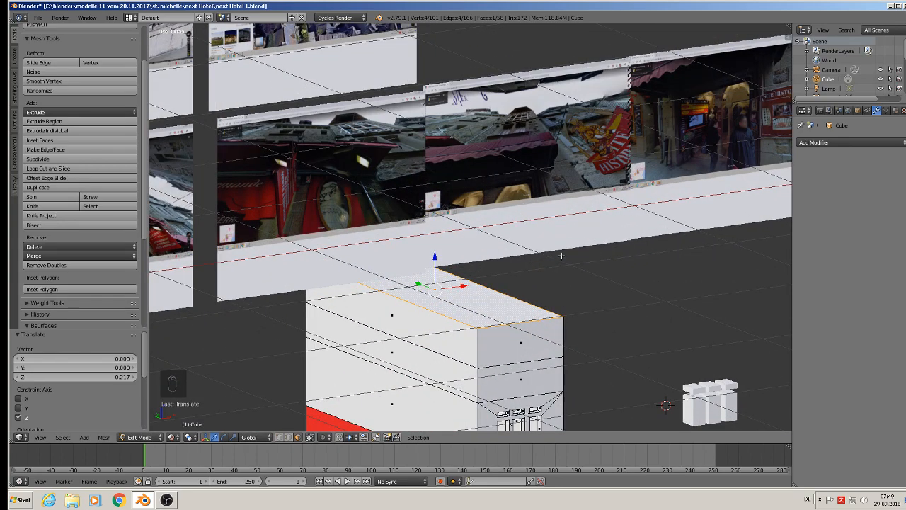
{"action": "key", "text": "s"}
{"action": "key", "text": "x"}
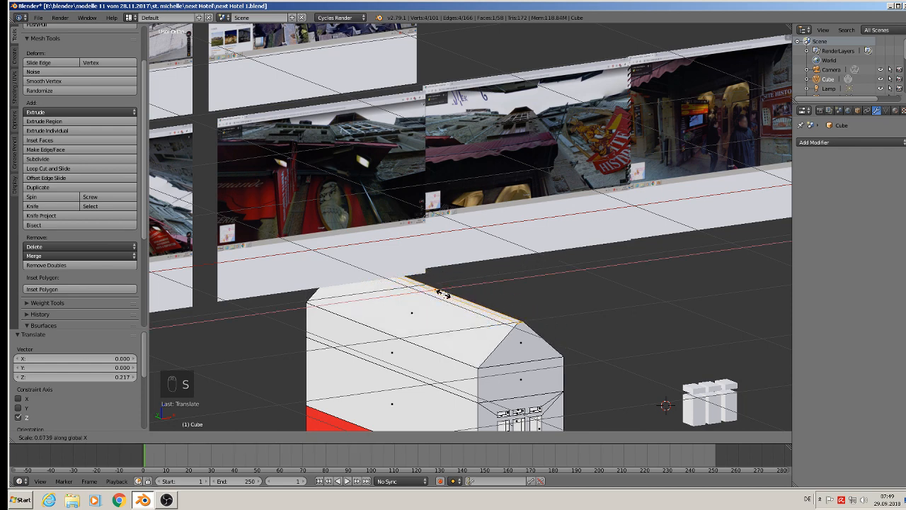
{"action": "left_click", "coordinate": [441, 295]}
{"action": "middle_click_drag", "start_coordinate": [536, 351], "coordinate": [530, 305], "text": "shift"}
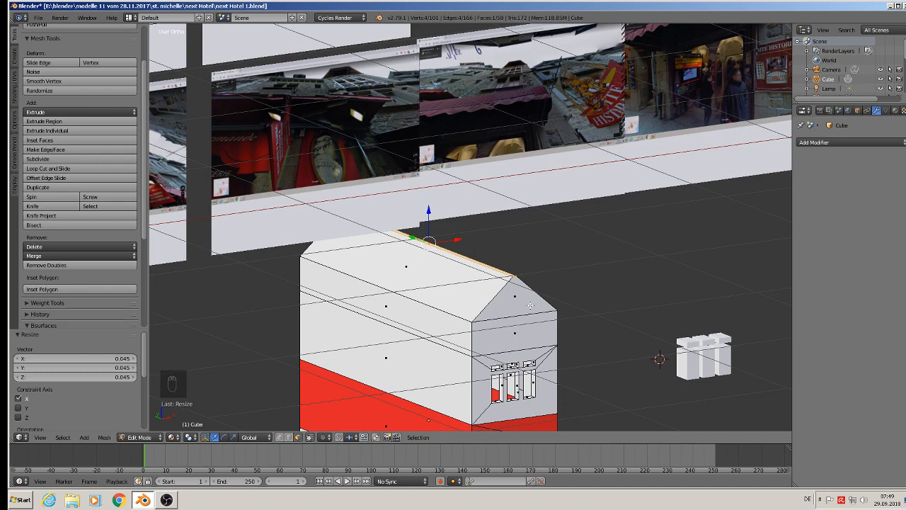
Step: Compare the gabled roof with the roofs in the aerial reference photo of Le Mont-Saint-Michel
{"action": "scroll", "coordinate": [531, 305], "scroll_direction": "down", "scroll_amount": 3}
{"action": "scroll", "coordinate": [502, 280], "scroll_direction": "up", "scroll_amount": 1}
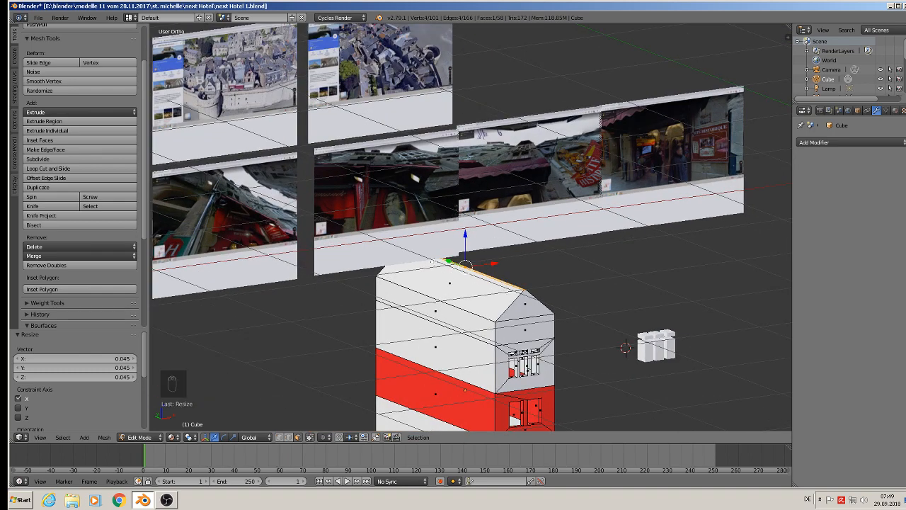
{"action": "middle_click_drag", "start_coordinate": [434, 261], "coordinate": [710, 293], "text": "shift"}
{"action": "scroll", "coordinate": [567, 103], "scroll_direction": "up", "scroll_amount": 6}
{"action": "middle_click_drag", "start_coordinate": [600, 110], "coordinate": [334, 212], "text": "shift"}
{"action": "scroll", "coordinate": [571, 136], "scroll_direction": "up", "scroll_amount": 2}
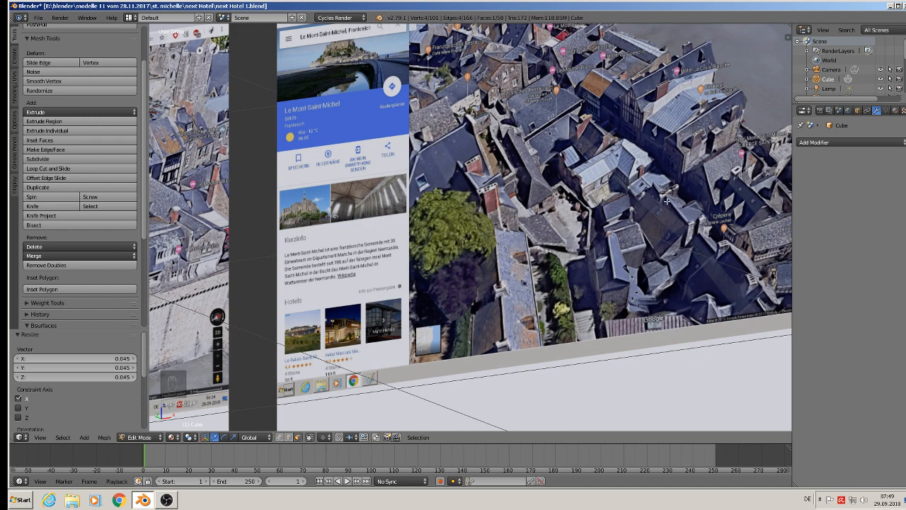
{"action": "scroll", "coordinate": [666, 201], "scroll_direction": "down", "scroll_amount": 8}
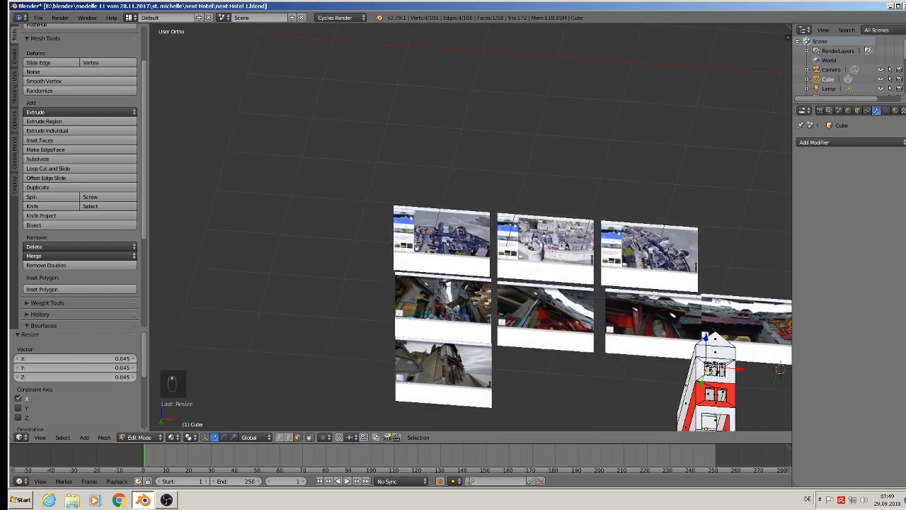
{"action": "scroll", "coordinate": [721, 346], "scroll_direction": "up", "scroll_amount": 10}
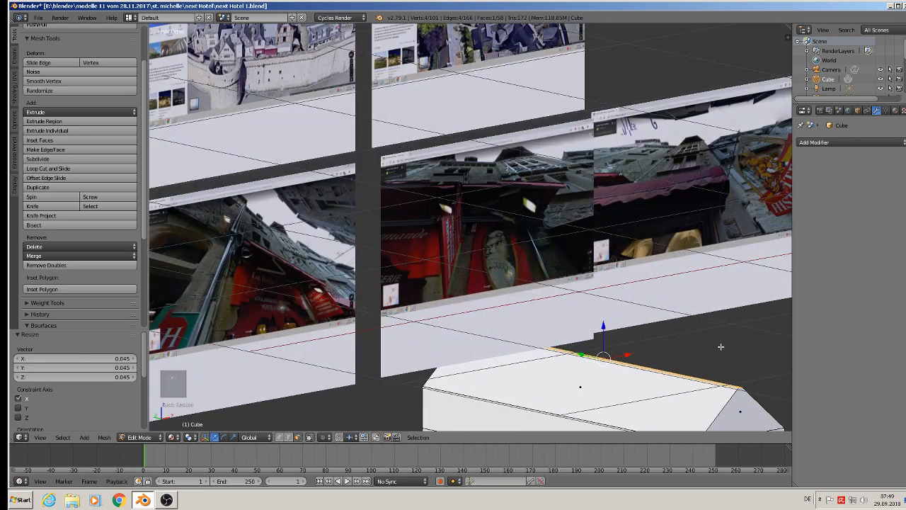
Step: Scale the roof ridge face along Y to about 1.204 so it projects beyond the end walls
{"action": "middle_click_drag", "start_coordinate": [719, 362], "coordinate": [522, 250], "text": "shift"}
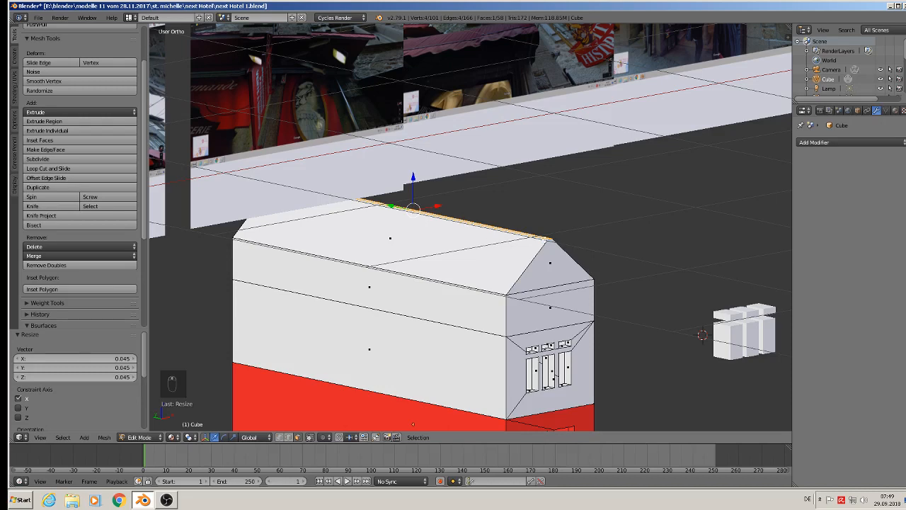
{"action": "key", "text": "s"}
{"action": "key", "text": "y"}
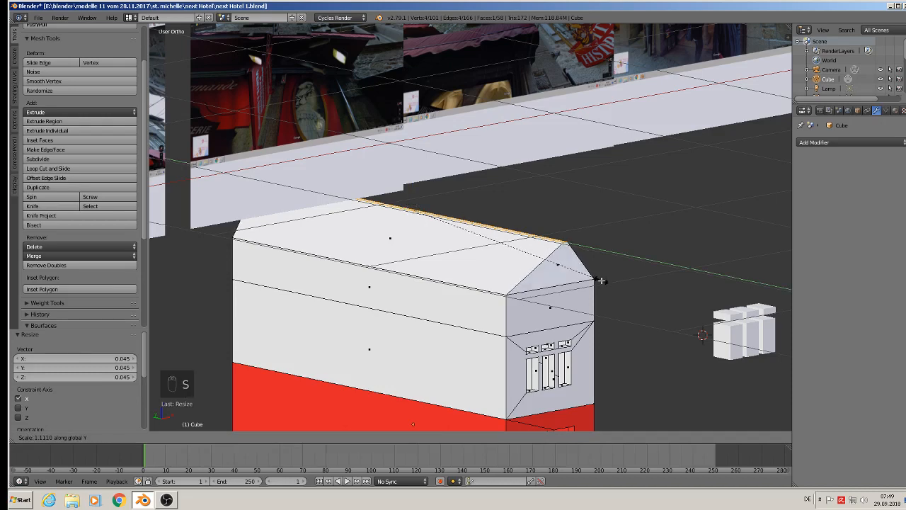
{"action": "left_click", "coordinate": [616, 289]}
{"action": "middle_click_drag", "start_coordinate": [615, 288], "coordinate": [412, 304]}
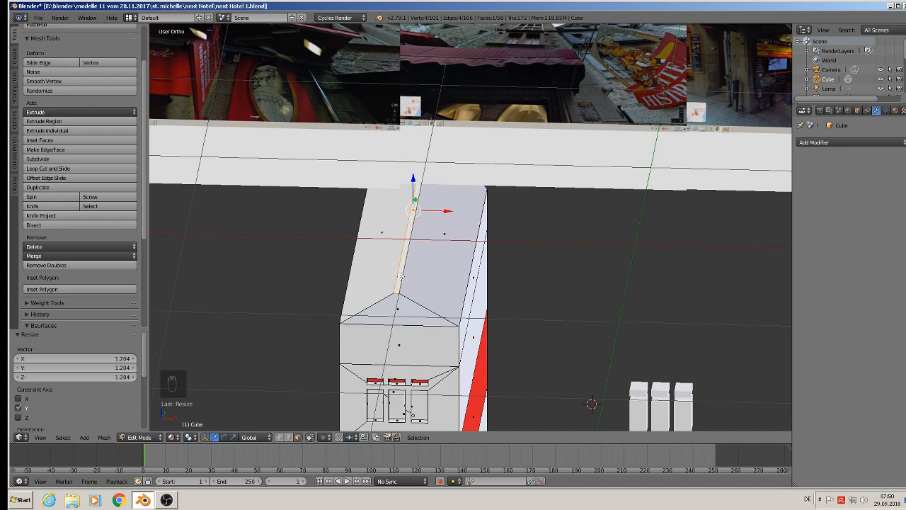
Step: Study the neighbouring roofs in the aerial reference photo and compare them with the model's overhanging gable roof
{"action": "scroll", "coordinate": [396, 264], "scroll_direction": "down", "scroll_amount": 6}
{"action": "middle_click_drag", "start_coordinate": [342, 205], "coordinate": [483, 239], "text": "shift"}
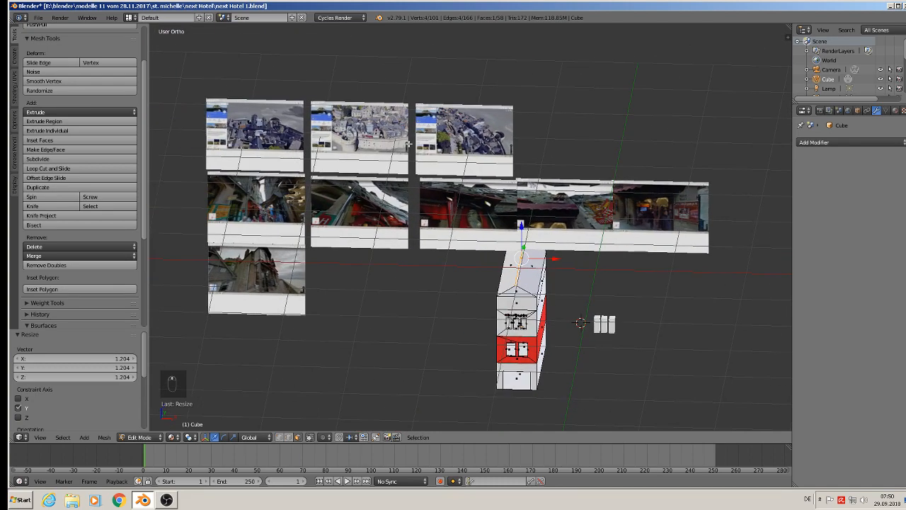
{"action": "scroll", "coordinate": [456, 68], "scroll_direction": "up", "scroll_amount": 3}
{"action": "scroll", "coordinate": [520, 170], "scroll_direction": "up", "scroll_amount": 8}
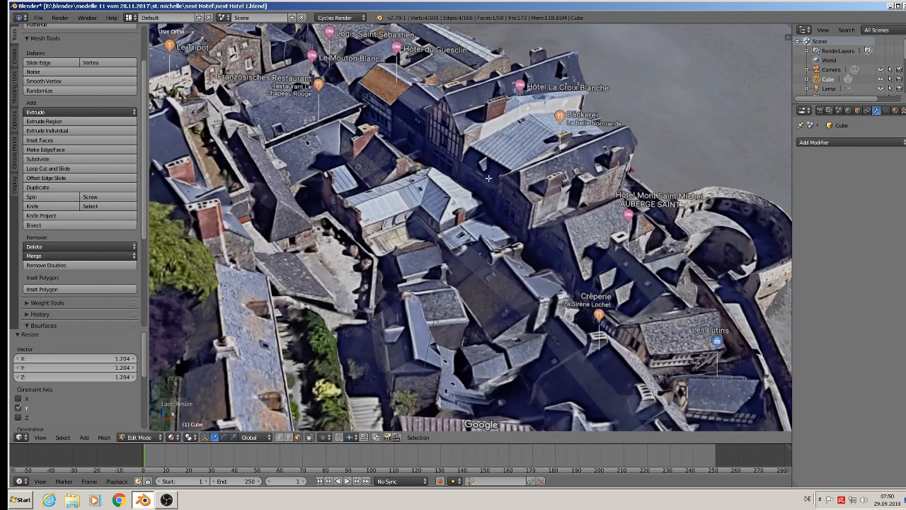
{"action": "scroll", "coordinate": [579, 260], "scroll_direction": "down", "scroll_amount": 7}
{"action": "middle_click_drag", "start_coordinate": [614, 284], "coordinate": [380, 338], "text": "shift"}
{"action": "middle_click_drag", "start_coordinate": [478, 296], "coordinate": [426, 128], "text": "shift"}
{"action": "middle_click_drag", "start_coordinate": [443, 202], "coordinate": [371, 194]}
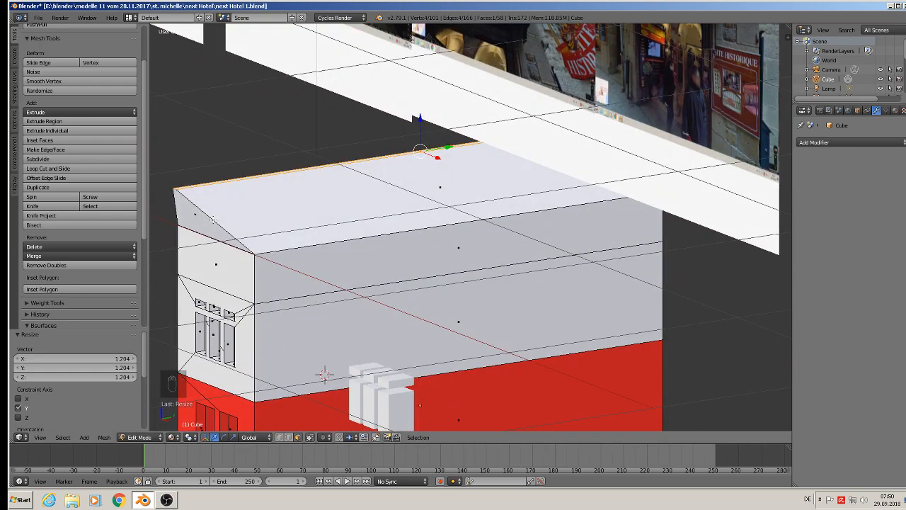
Step: Knife a diagonal cut across the overhanging front corner of the roof slope, working in the right orthographic view
{"action": "middle_click_drag", "start_coordinate": [269, 203], "coordinate": [413, 200]}
{"action": "scroll", "coordinate": [396, 182], "scroll_direction": "up", "scroll_amount": 1}
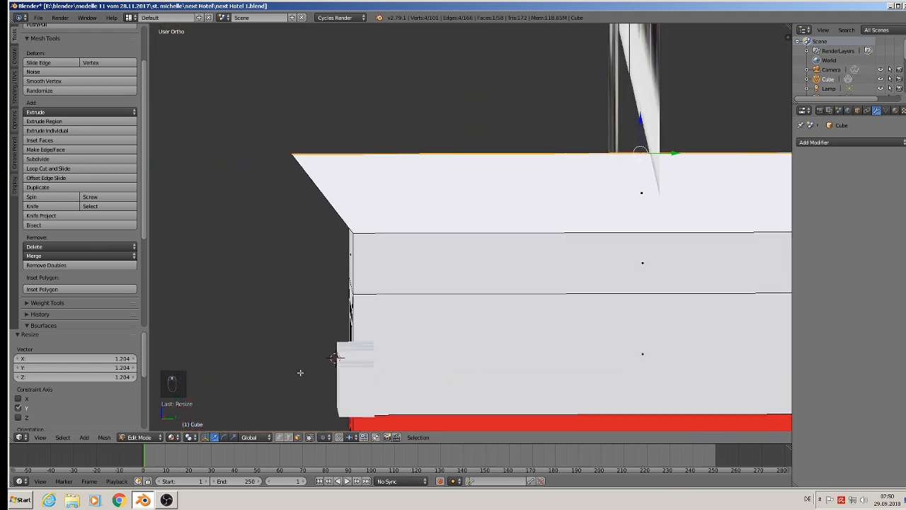
{"action": "key", "text": "KP_3"}
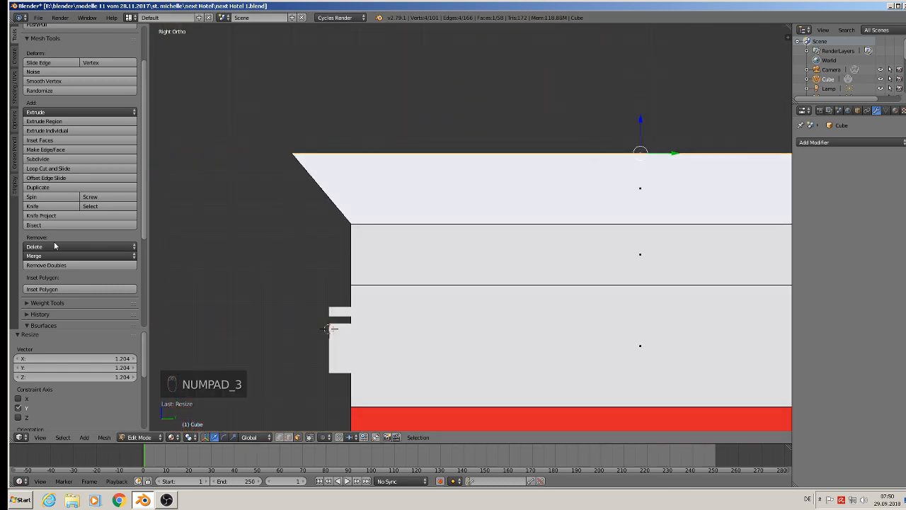
{"action": "left_click", "coordinate": [50, 206]}
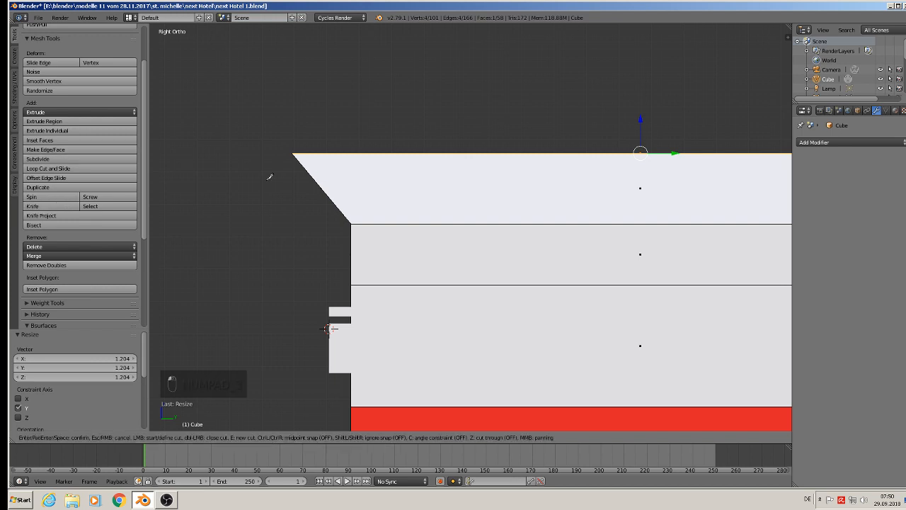
{"action": "left_click", "coordinate": [356, 152]}
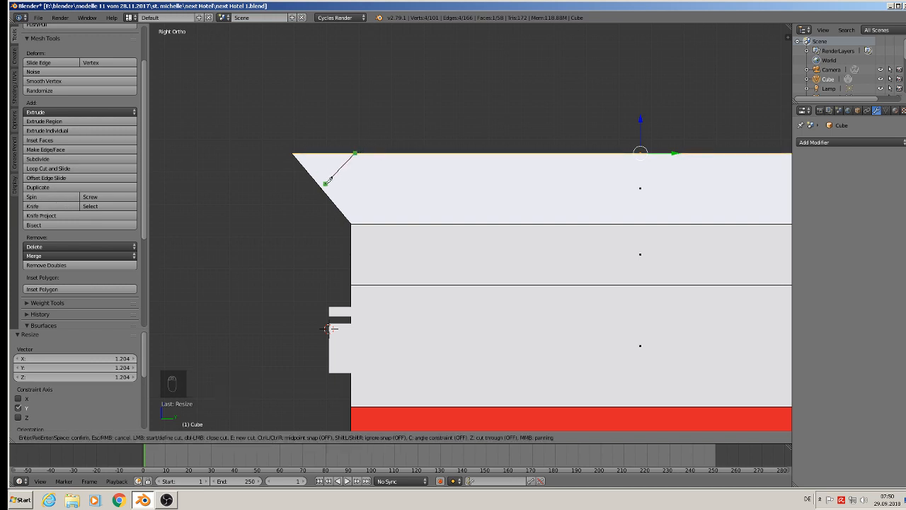
{"action": "left_click", "coordinate": [325, 185]}
{"action": "key", "text": "Return"}
{"action": "middle_click_drag", "start_coordinate": [327, 328], "coordinate": [373, 411]}
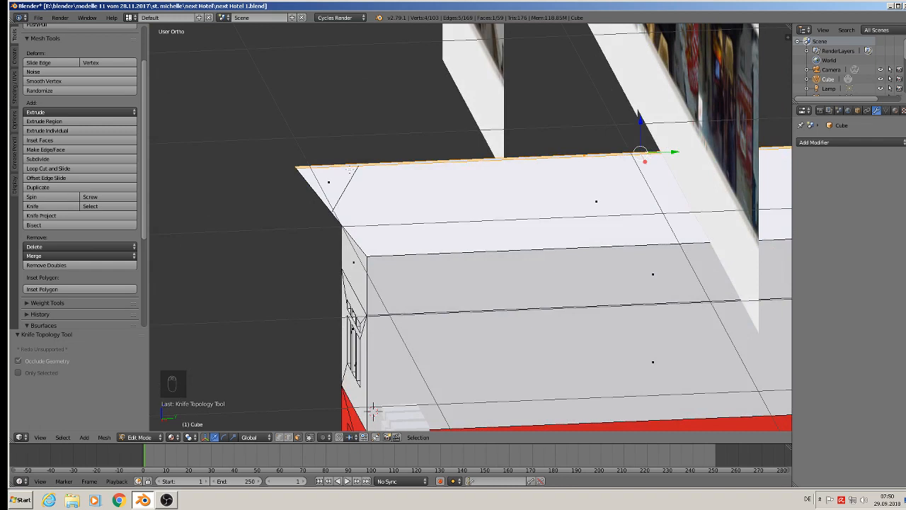
Step: Knife a matching diagonal cut across the overhanging rear corner of the same roof slope in the right orthographic view
{"action": "key", "text": "KP_2"}
{"action": "key", "text": "KP_3"}
{"action": "scroll", "coordinate": [635, 277], "scroll_direction": "down", "scroll_amount": 3}
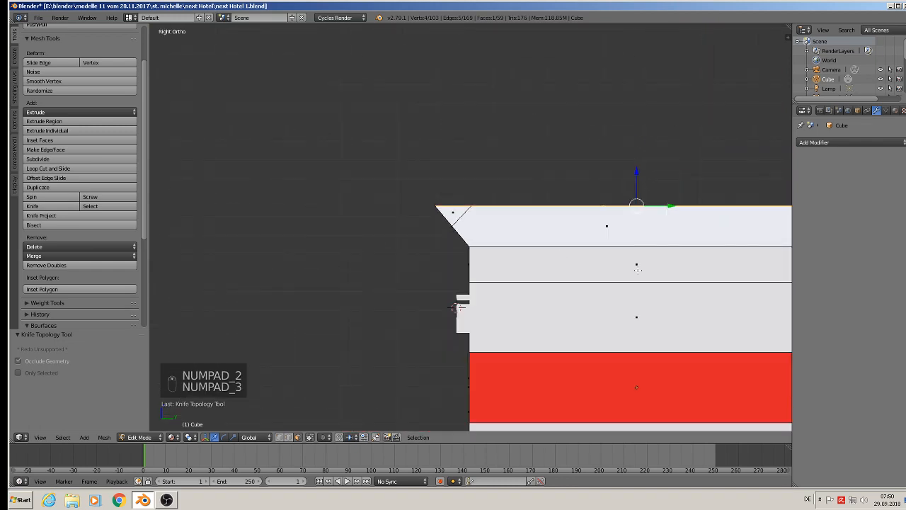
{"action": "middle_click_drag", "start_coordinate": [757, 235], "coordinate": [463, 220], "text": "shift"}
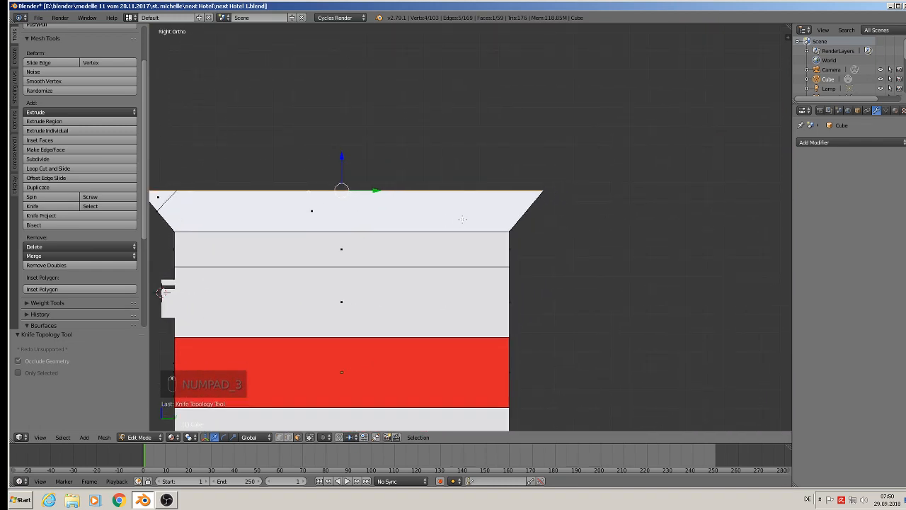
{"action": "scroll", "coordinate": [523, 191], "scroll_direction": "up", "scroll_amount": 2}
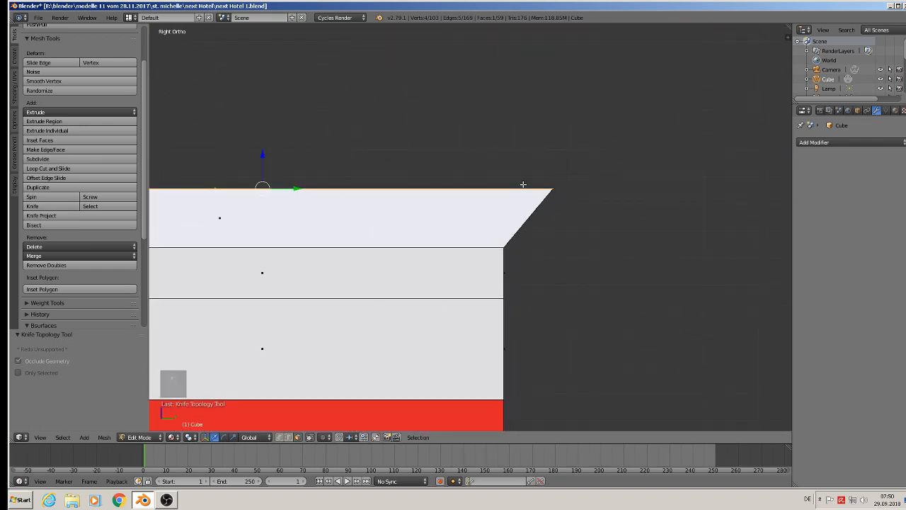
{"action": "left_click", "coordinate": [46, 207]}
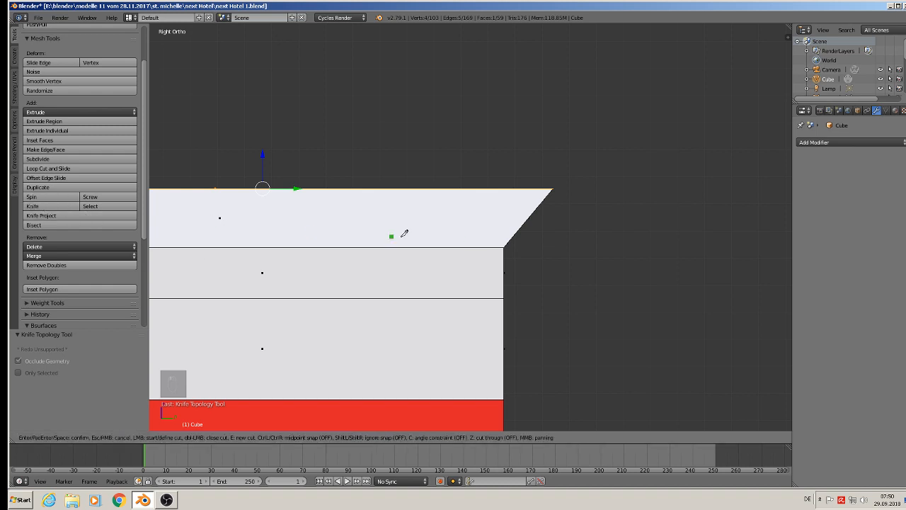
{"action": "left_click", "coordinate": [501, 189]}
{"action": "left_click", "coordinate": [530, 215]}
{"action": "key", "text": "Return"}
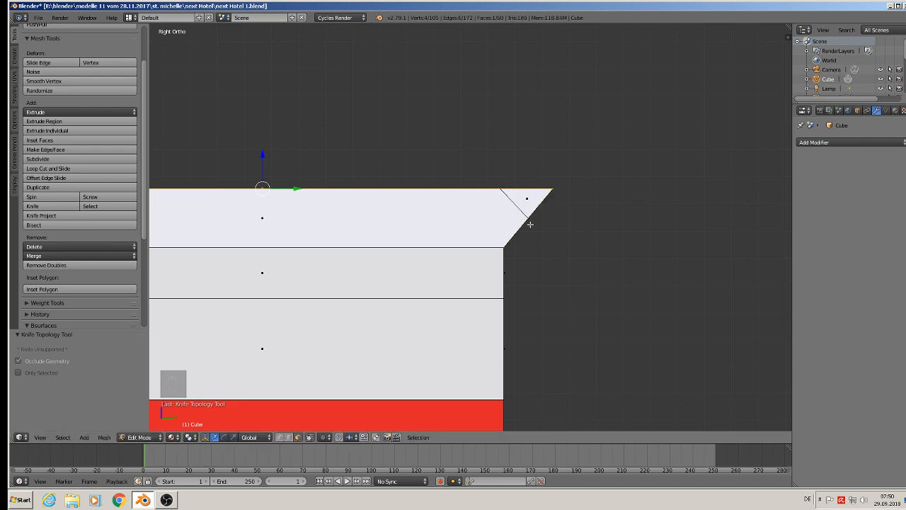
Step: Knife a diagonal cut across the front overhang corner of the opposite roof slope in the left orthographic view
{"action": "middle_click_drag", "start_coordinate": [491, 262], "coordinate": [542, 250]}
{"action": "key", "text": "ctrl+KP_3"}
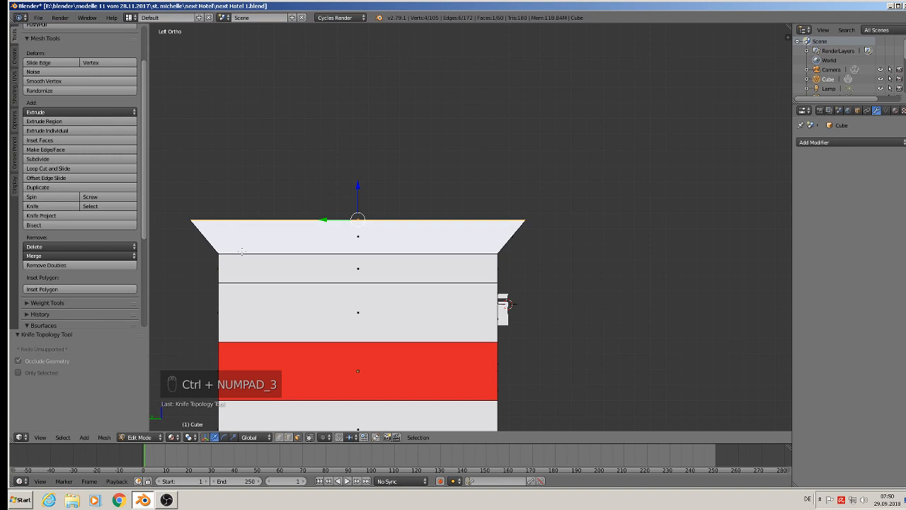
{"action": "scroll", "coordinate": [470, 236], "scroll_direction": "up", "scroll_amount": 3}
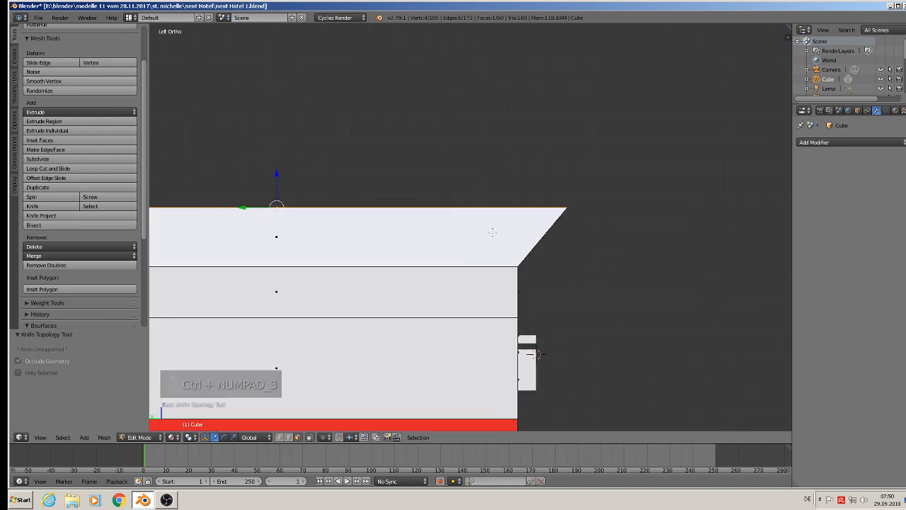
{"action": "left_click", "coordinate": [28, 207]}
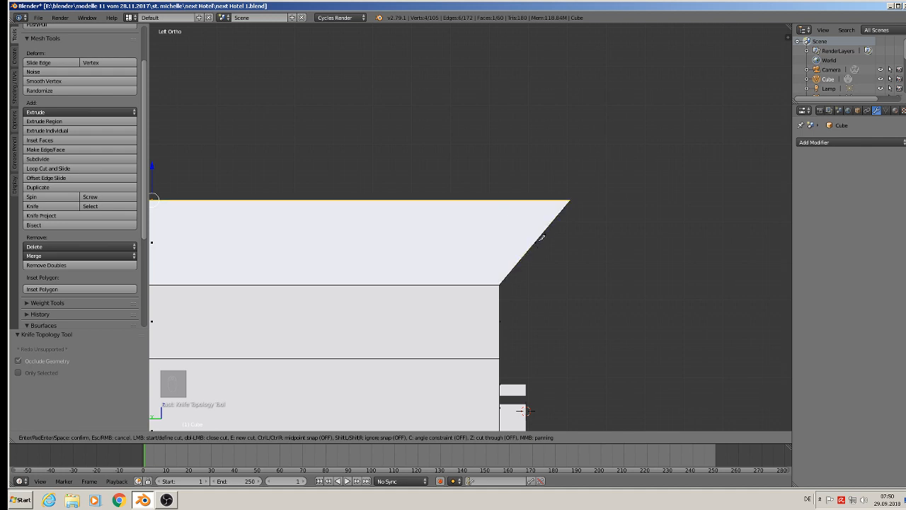
{"action": "left_click", "coordinate": [496, 199]}
{"action": "left_click", "coordinate": [536, 239]}
{"action": "key", "text": "Return"}
Step: Knife a diagonal cut across the rear overhang corner of that opposite slope, from the ridge to the sloping end edge
{"action": "scroll", "coordinate": [530, 259], "scroll_direction": "down", "scroll_amount": 3}
{"action": "middle_click_drag", "start_coordinate": [412, 295], "coordinate": [603, 283], "text": "shift"}
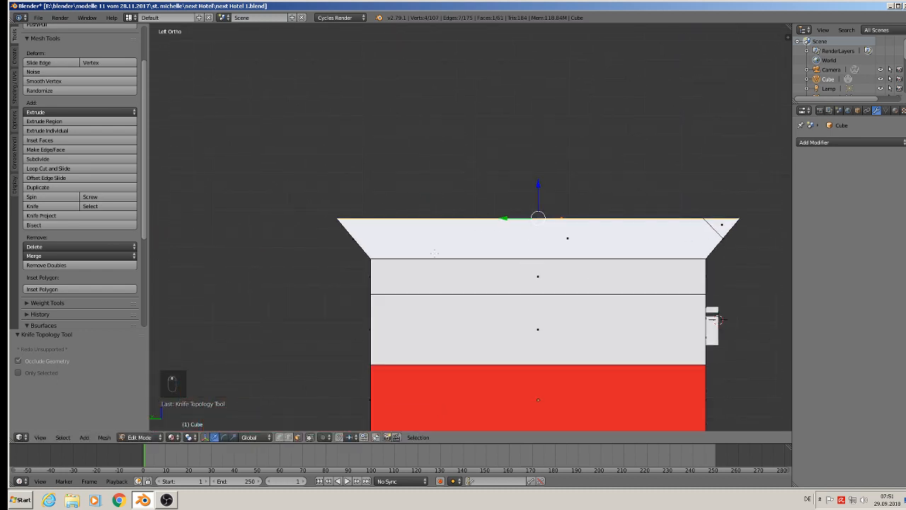
{"action": "left_click", "coordinate": [34, 207]}
{"action": "scroll", "coordinate": [222, 253], "scroll_direction": "up", "scroll_amount": 4}
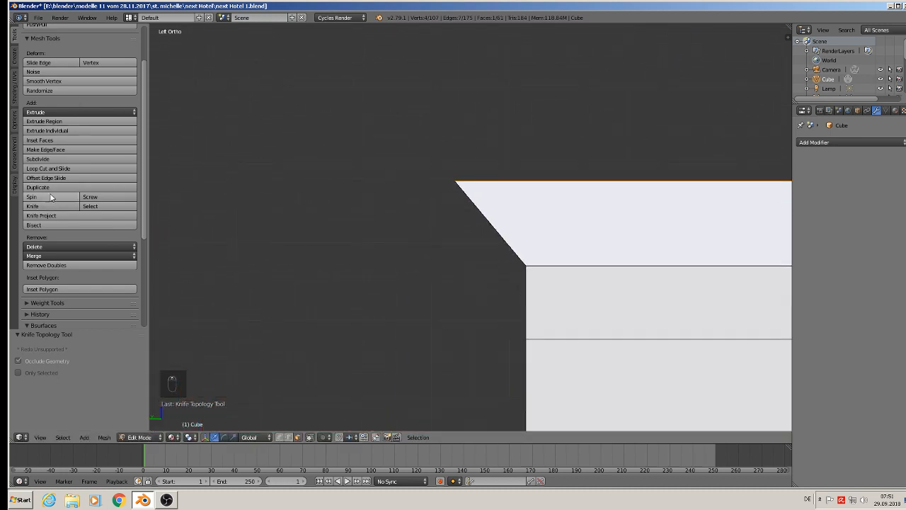
{"action": "left_click", "coordinate": [527, 182]}
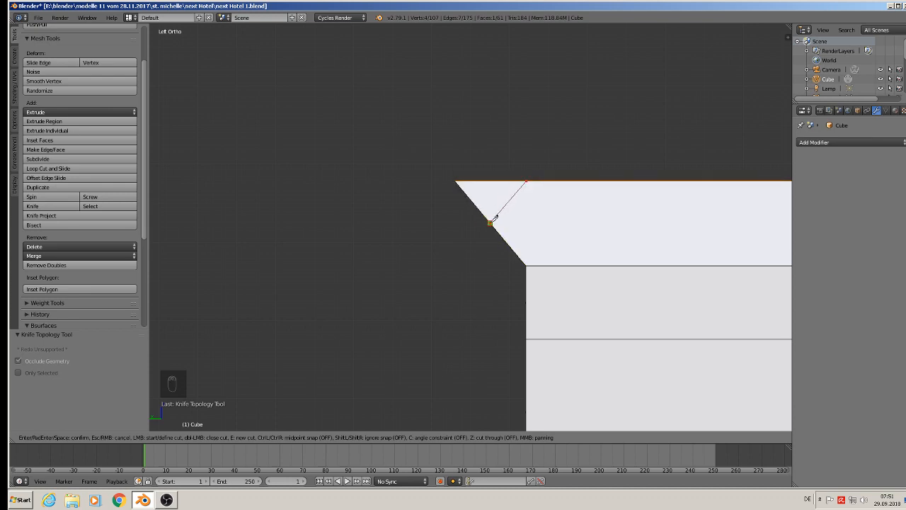
{"action": "left_click", "coordinate": [493, 223]}
{"action": "key", "text": "Return"}
Step: In vertex select mode, knife a horizontal cut across the front gable face joining the two diagonal cuts' lower ends
{"action": "scroll", "coordinate": [494, 223], "scroll_direction": "down", "scroll_amount": 6}
{"action": "middle_click_drag", "start_coordinate": [779, 204], "coordinate": [598, 214]}
{"action": "scroll", "coordinate": [666, 235], "scroll_direction": "up", "scroll_amount": 5}
{"action": "scroll", "coordinate": [647, 200], "scroll_direction": "up", "scroll_amount": 2}
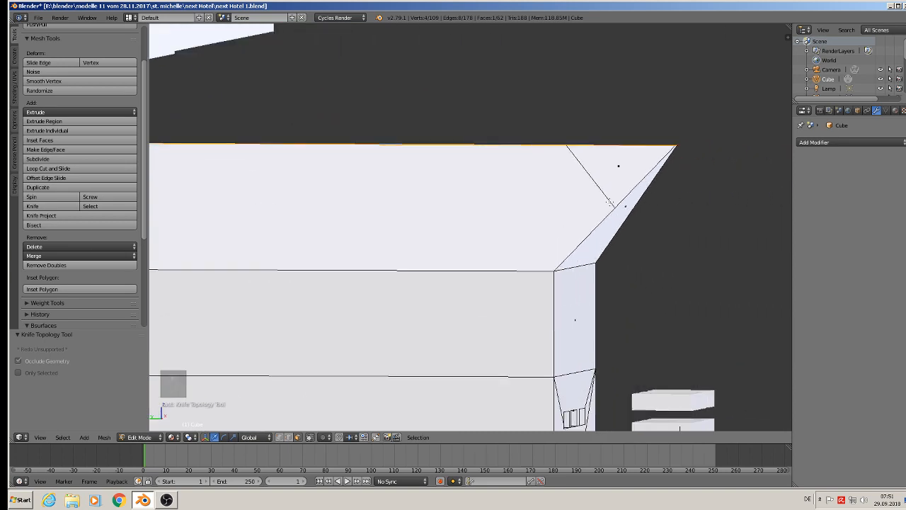
{"action": "middle_click_drag", "start_coordinate": [636, 208], "coordinate": [621, 228]}
{"action": "middle_click_drag", "start_coordinate": [584, 250], "coordinate": [587, 253]}
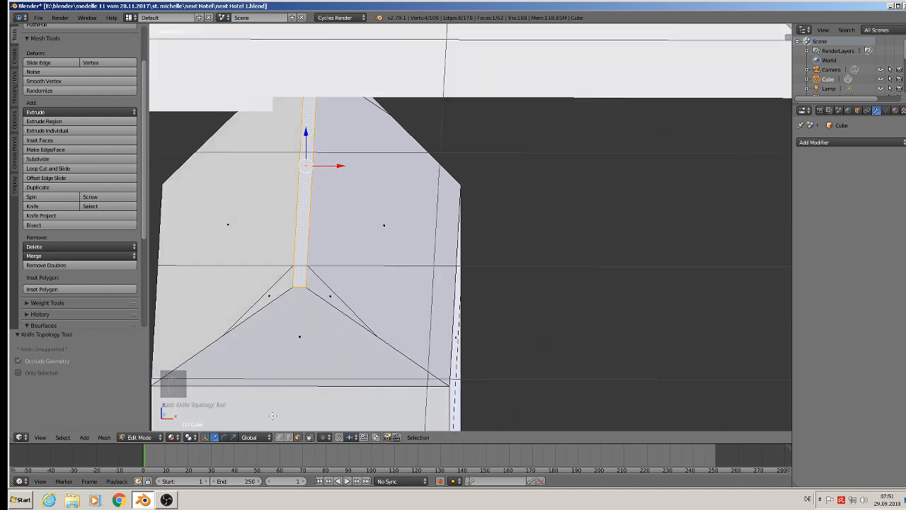
{"action": "left_click", "coordinate": [281, 438]}
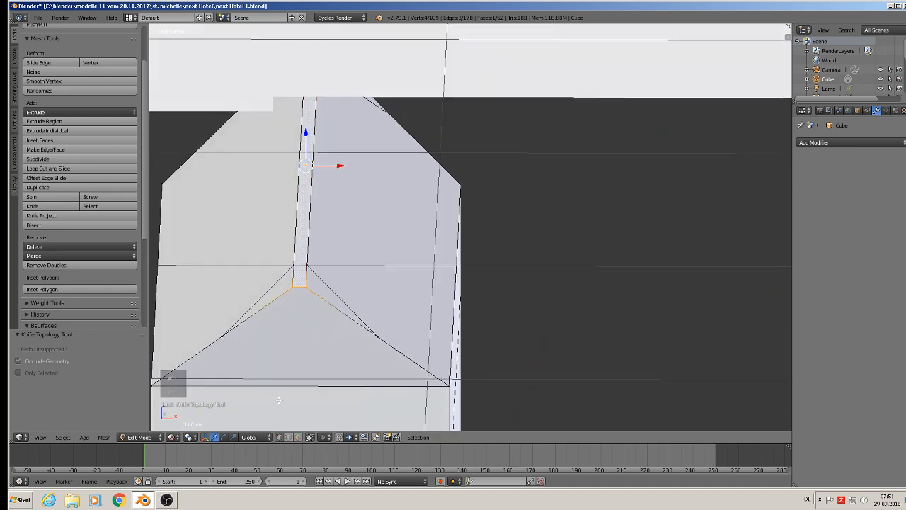
{"action": "left_click", "coordinate": [44, 207]}
{"action": "left_click", "coordinate": [223, 335]}
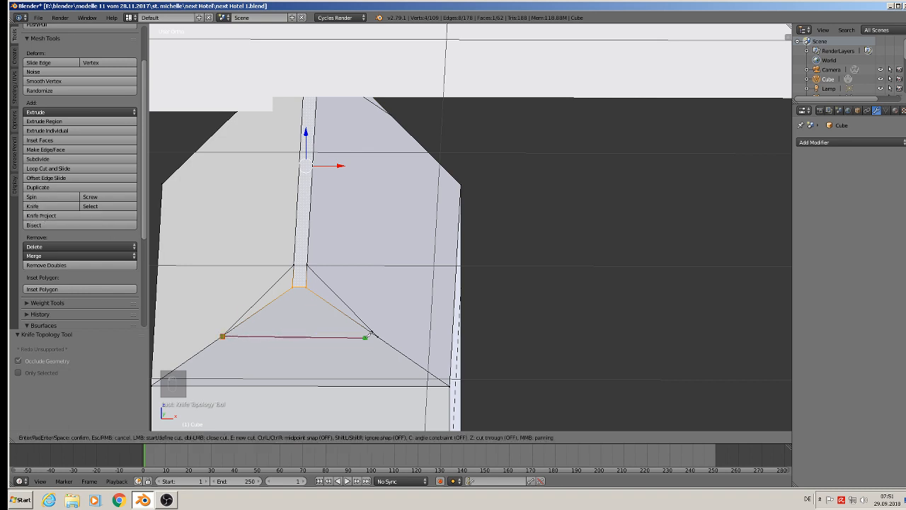
{"action": "left_click", "coordinate": [379, 335]}
{"action": "key", "text": "Return"}
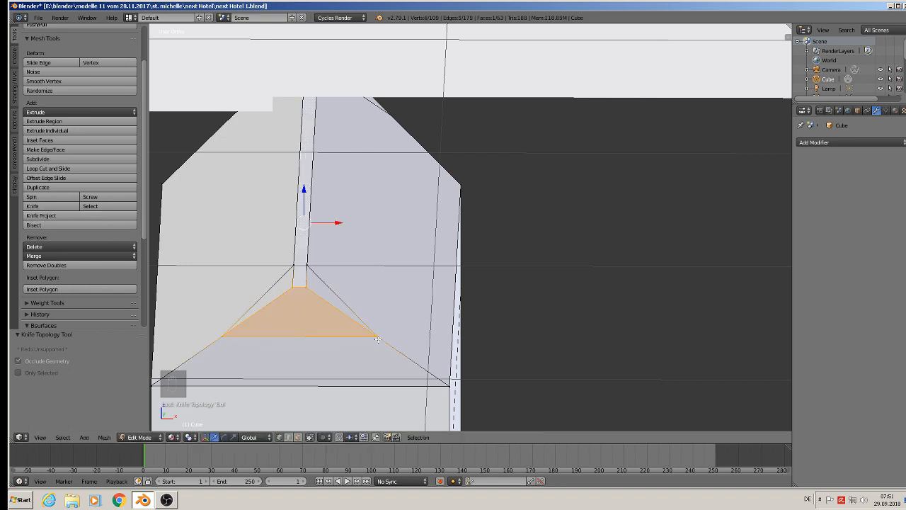
Step: Knife a horizontal cut across the rear gable face between the lower ends of its two diagonal cuts
{"action": "middle_click_drag", "start_coordinate": [267, 269], "coordinate": [567, 256]}
{"action": "scroll", "coordinate": [313, 273], "scroll_direction": "down", "scroll_amount": 3}
{"action": "middle_click_drag", "start_coordinate": [507, 247], "coordinate": [635, 250]}
{"action": "scroll", "coordinate": [611, 278], "scroll_direction": "up", "scroll_amount": 2}
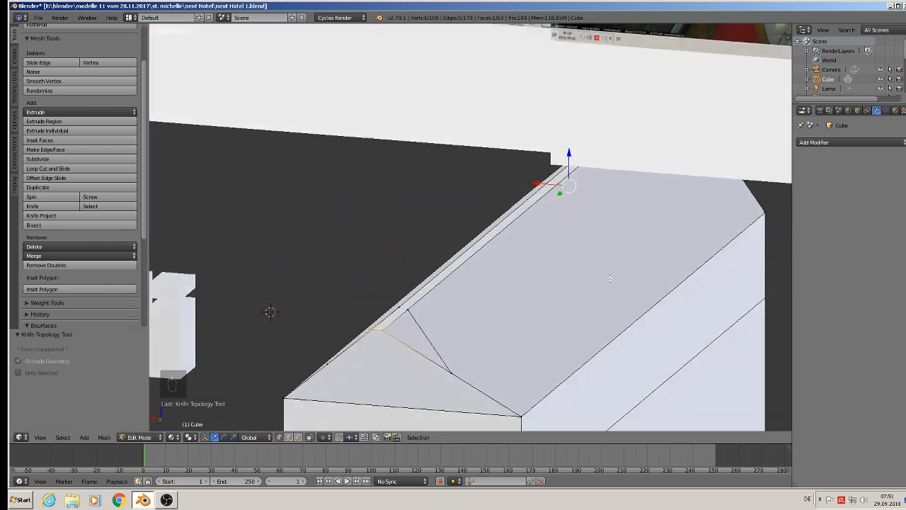
{"action": "middle_click_drag", "start_coordinate": [610, 278], "coordinate": [630, 284]}
{"action": "middle_click_drag", "start_coordinate": [623, 328], "coordinate": [534, 209], "text": "shift"}
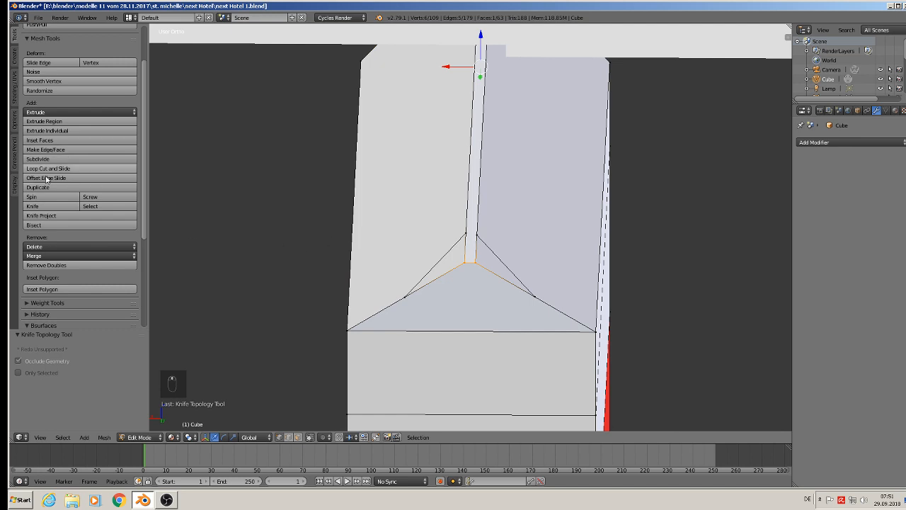
{"action": "left_click", "coordinate": [37, 208]}
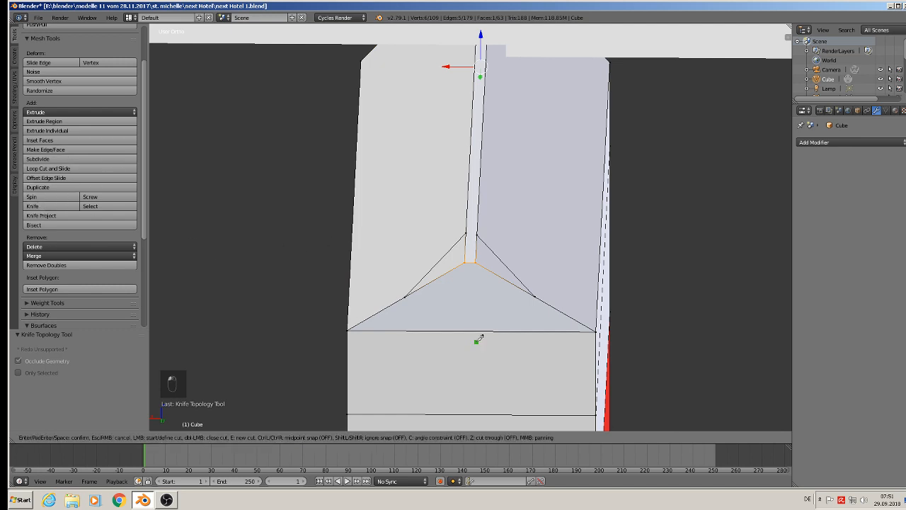
{"action": "left_click", "coordinate": [405, 297]}
{"action": "left_click", "coordinate": [535, 297]}
{"action": "key", "text": "Return"}
Step: Select the two outermost ridge vertices at the rear end of the roof and delete them
{"action": "scroll", "coordinate": [541, 297], "scroll_direction": "down", "scroll_amount": 4}
{"action": "scroll", "coordinate": [520, 280], "scroll_direction": "up", "scroll_amount": 3}
{"action": "right_click", "coordinate": [505, 276]}
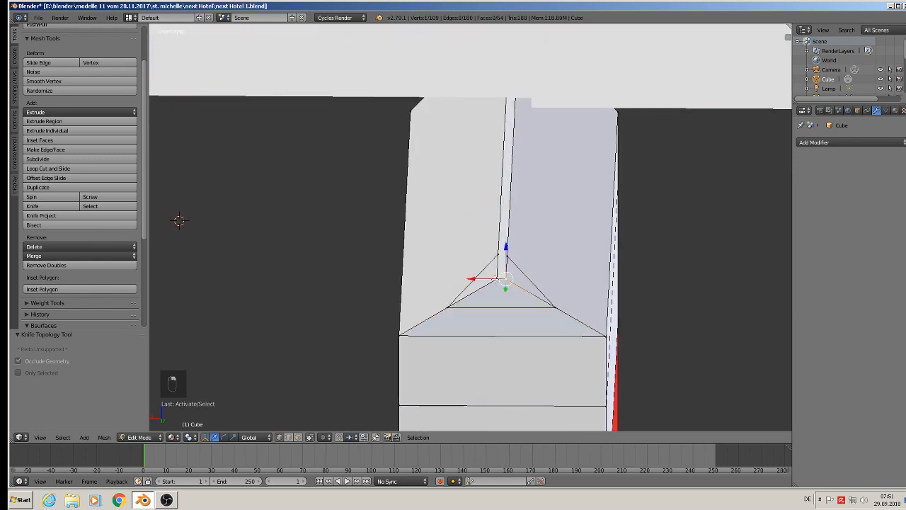
{"action": "right_click", "coordinate": [495, 278], "text": "shift"}
{"action": "key", "text": "x"}
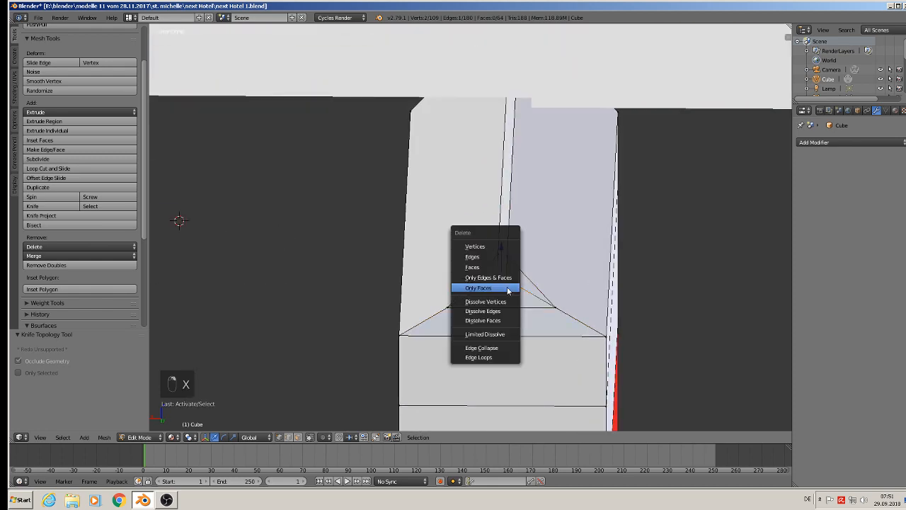
{"action": "left_click", "coordinate": [495, 245]}
Step: Delete the outermost ridge vertices at the front end of the roof, above the windowed facade
{"action": "middle_click_drag", "start_coordinate": [551, 252], "coordinate": [760, 287]}
{"action": "right_click", "coordinate": [719, 306]}
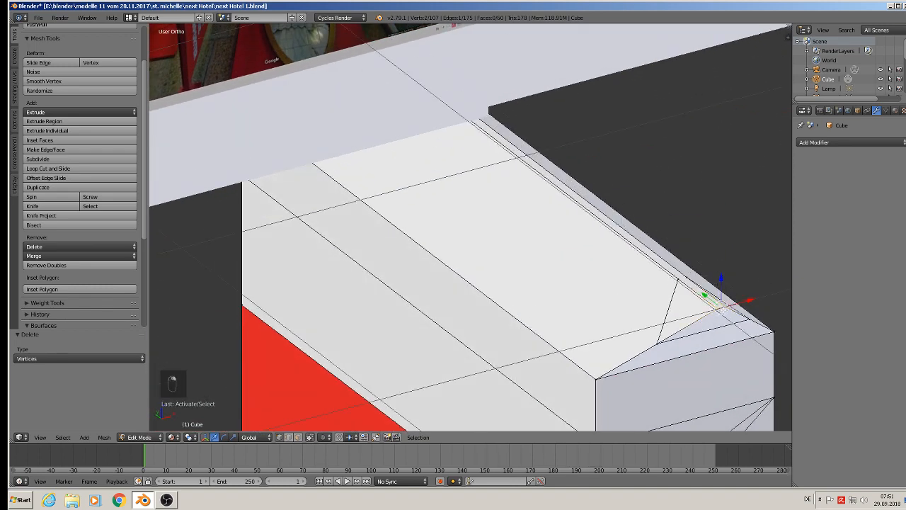
{"action": "key", "text": "x"}
{"action": "left_click", "coordinate": [715, 310]}
Step: Select the two long parallel ridge edges and fill the gap between them with a new face
{"action": "middle_click_drag", "start_coordinate": [719, 312], "coordinate": [671, 319]}
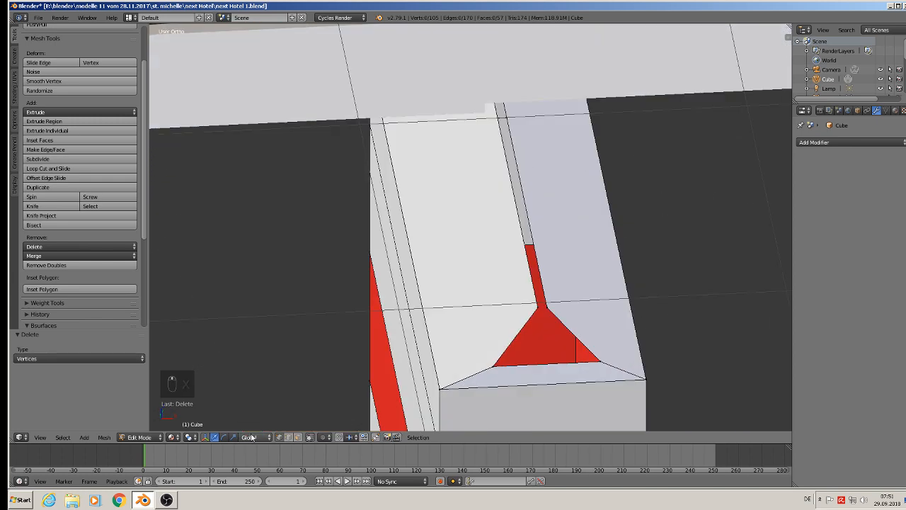
{"action": "right_click", "coordinate": [533, 224]}
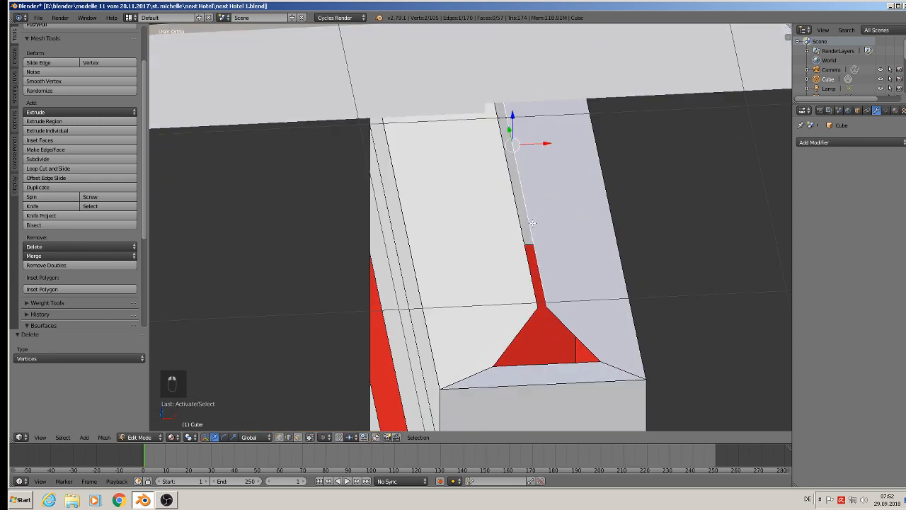
{"action": "right_click", "coordinate": [523, 227], "text": "shift"}
{"action": "key", "text": "f"}
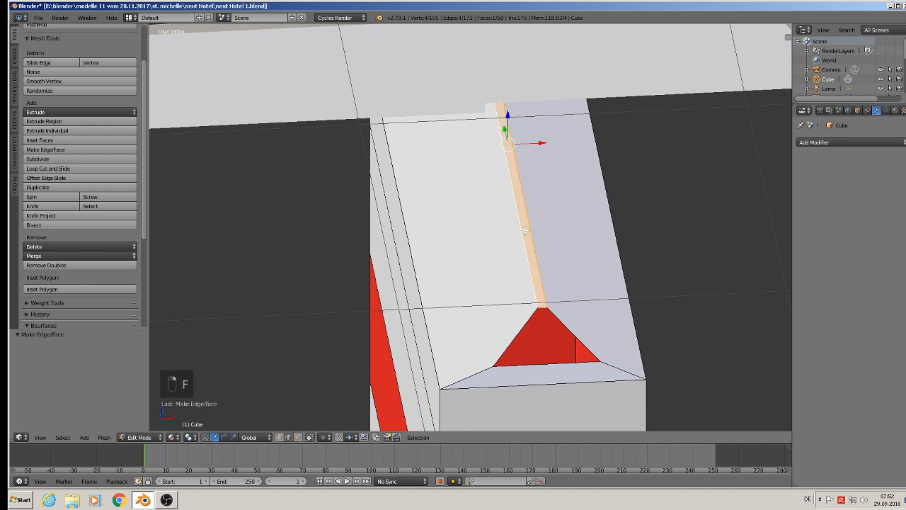
Step: Select the edge loop around the front gable opening, fill it with a hip face and clear the selection
{"action": "scroll", "coordinate": [573, 342], "scroll_direction": "up", "scroll_amount": 3}
{"action": "right_click", "coordinate": [560, 318], "text": "alt"}
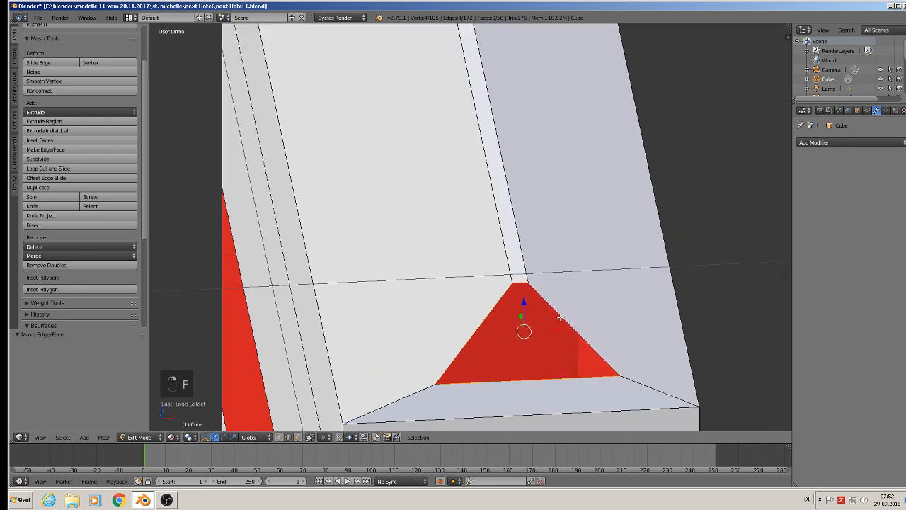
{"action": "key", "text": "f"}
{"action": "scroll", "coordinate": [560, 318], "scroll_direction": "down", "scroll_amount": 3}
{"action": "key", "text": "a"}
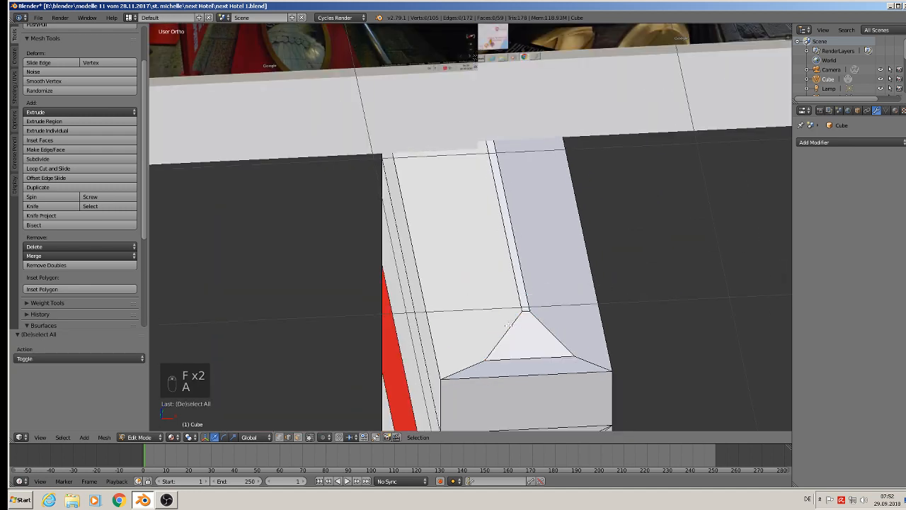
Step: Select the edge loop around the rear gable opening, fill it with a face and leave Edit Mode
{"action": "scroll", "coordinate": [602, 304], "scroll_direction": "up", "scroll_amount": 2}
{"action": "middle_click_drag", "start_coordinate": [602, 304], "coordinate": [472, 297]}
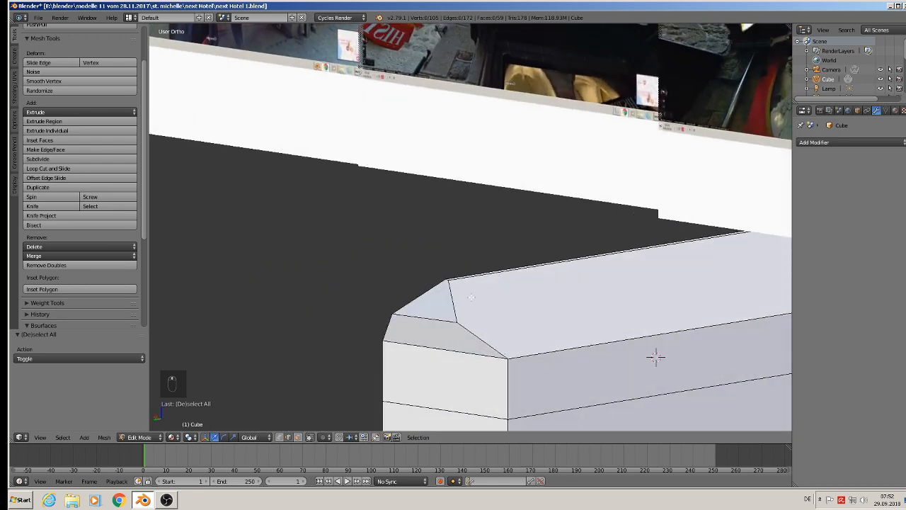
{"action": "right_click", "coordinate": [448, 303], "text": "alt"}
{"action": "key", "text": "f"}
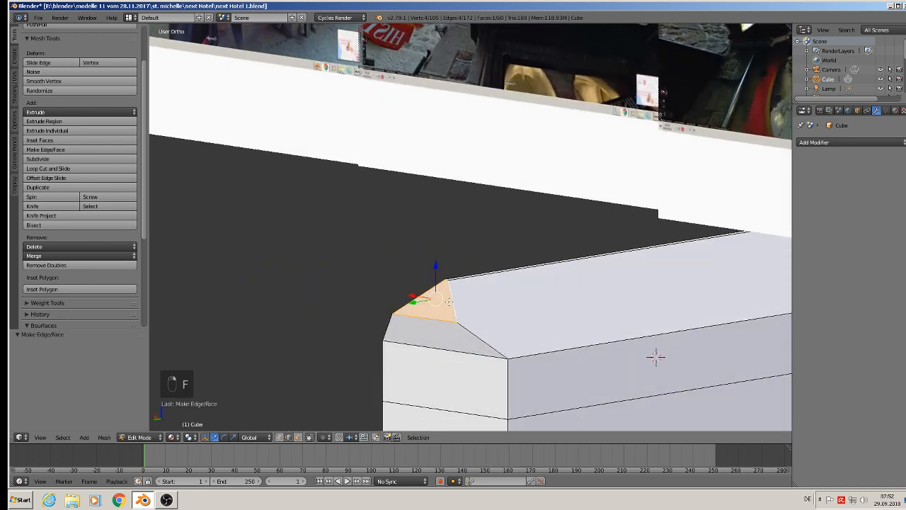
{"action": "key", "text": "Tab"}
Step: Knife-cut a smaller trapezoid outline into the lower sloping face of the front roof end, above the windowed facade
{"action": "middle_click_drag", "start_coordinate": [447, 305], "coordinate": [583, 328]}
{"action": "scroll", "coordinate": [573, 232], "scroll_direction": "up", "scroll_amount": 6}
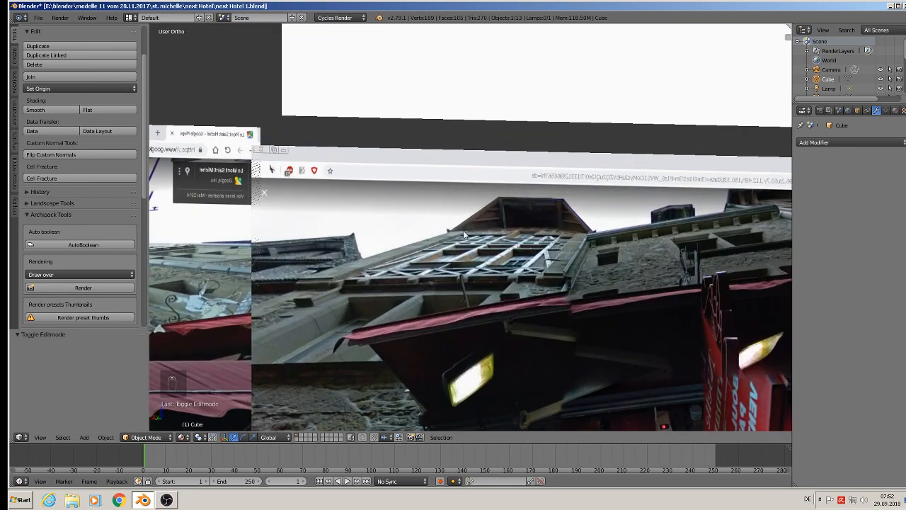
{"action": "scroll", "coordinate": [464, 234], "scroll_direction": "down", "scroll_amount": 7}
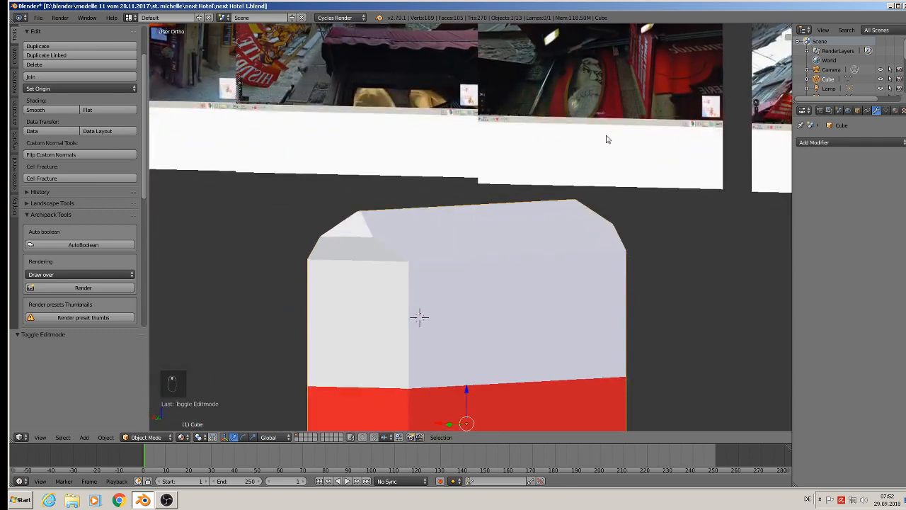
{"action": "middle_click_drag", "start_coordinate": [611, 191], "coordinate": [435, 261]}
{"action": "scroll", "coordinate": [488, 251], "scroll_direction": "up", "scroll_amount": 2}
{"action": "key", "text": "Tab"}
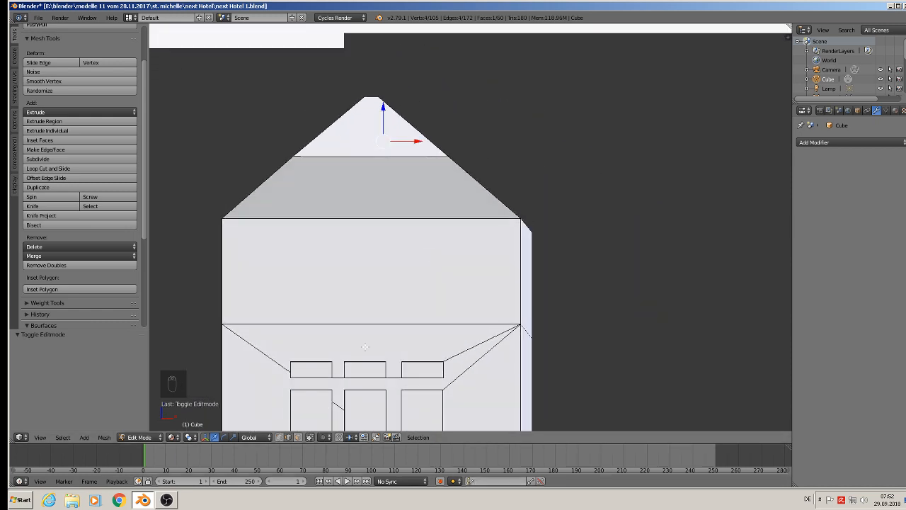
{"action": "key", "text": "KP_1"}
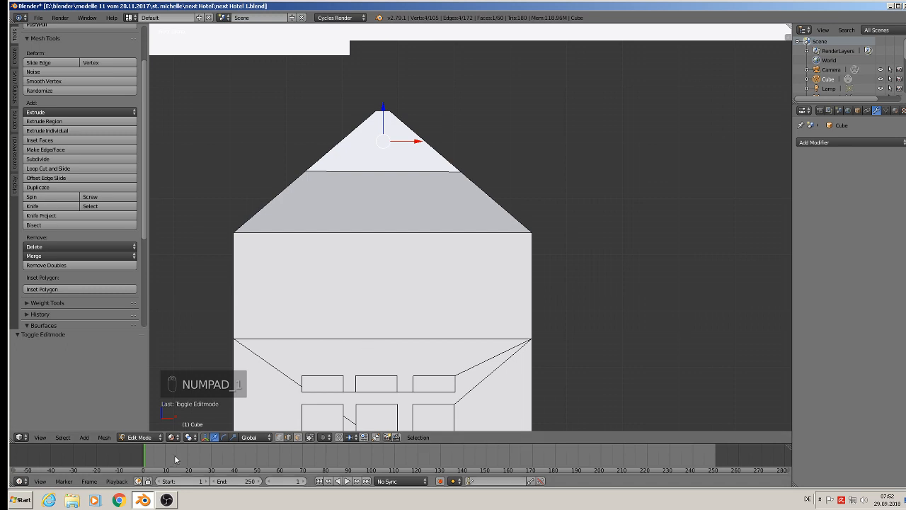
{"action": "left_click", "coordinate": [38, 208]}
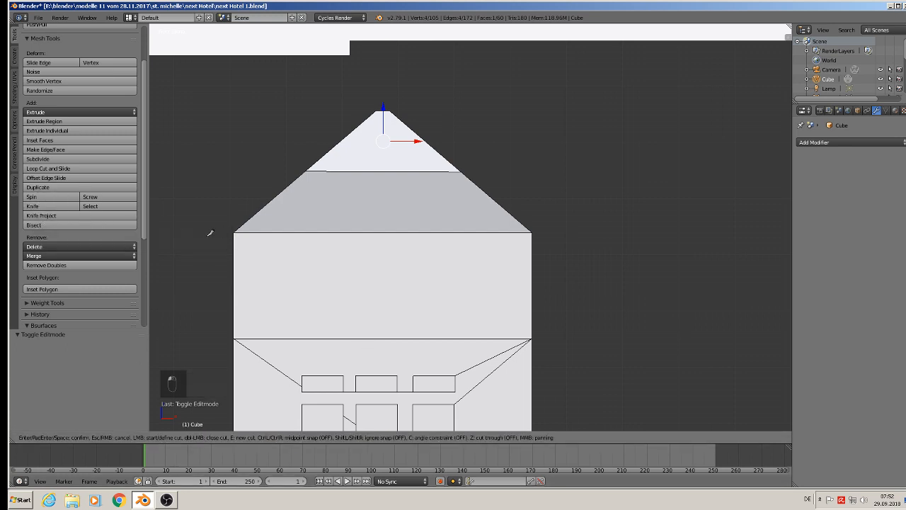
{"action": "left_click", "coordinate": [254, 232]}
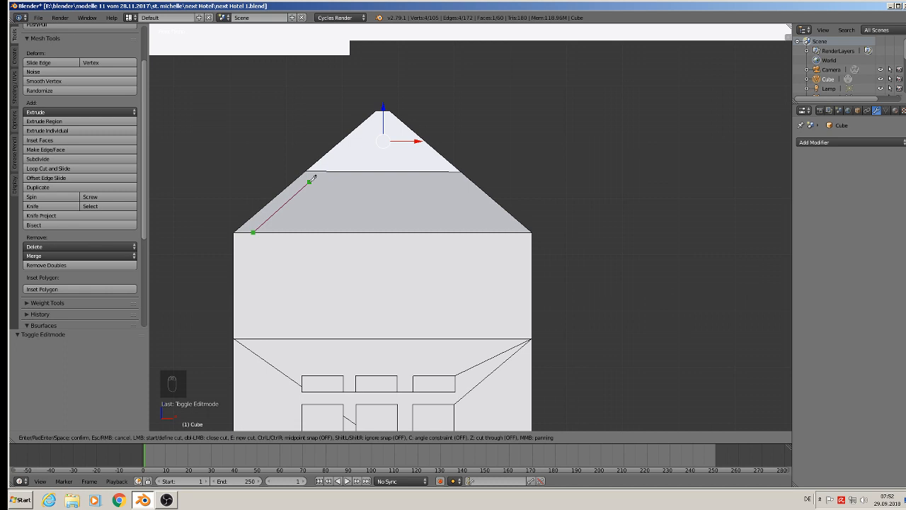
{"action": "left_click", "coordinate": [309, 182]}
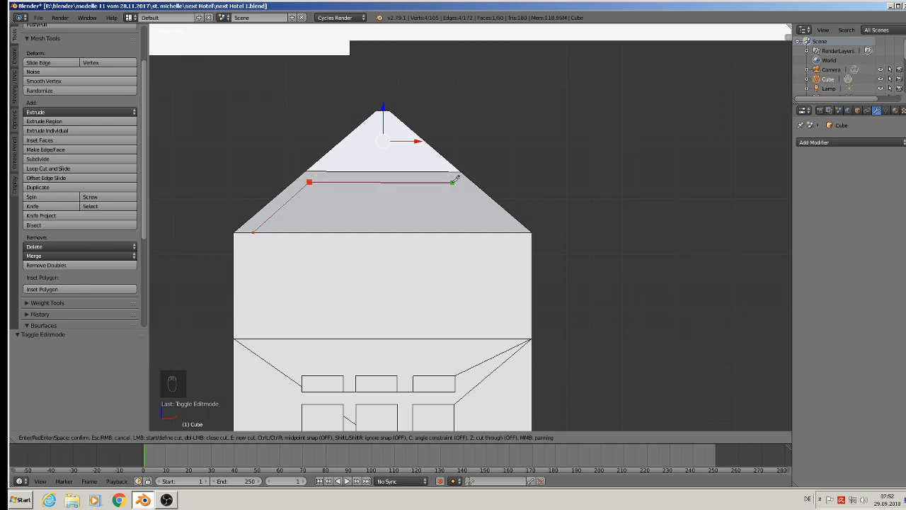
{"action": "left_click", "coordinate": [454, 182]}
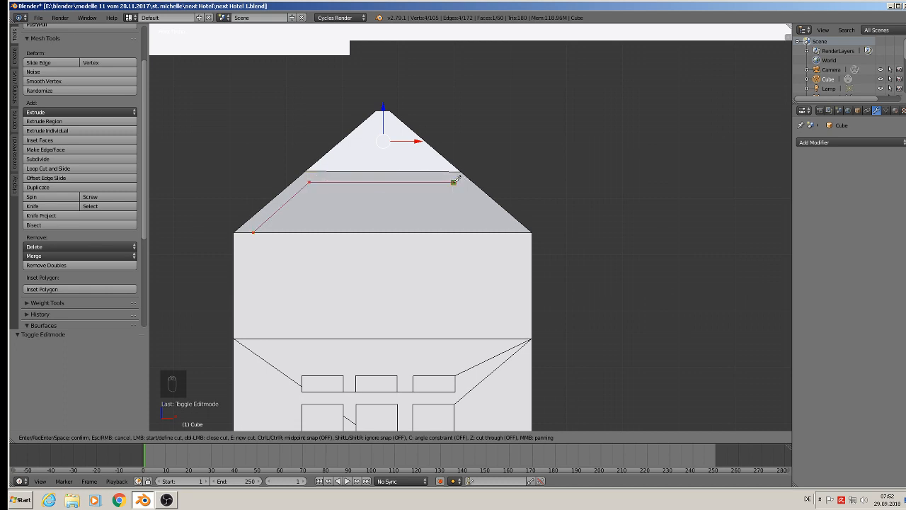
{"action": "left_click", "coordinate": [512, 231]}
{"action": "key", "text": "Return"}
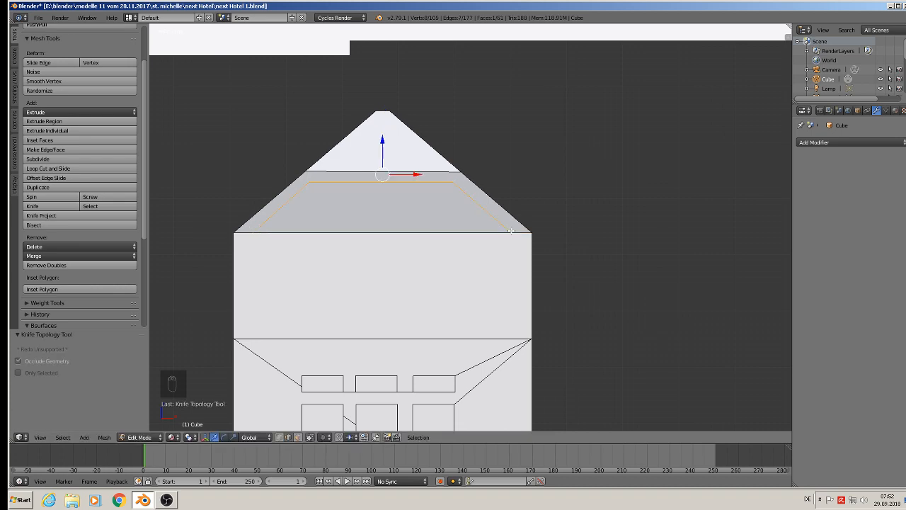
Step: Try to push the upper edge of the front trapezoid cut inward 0.054 along Y
{"action": "middle_click_drag", "start_coordinate": [391, 255], "coordinate": [283, 167]}
{"action": "scroll", "coordinate": [333, 178], "scroll_direction": "up", "scroll_amount": 2}
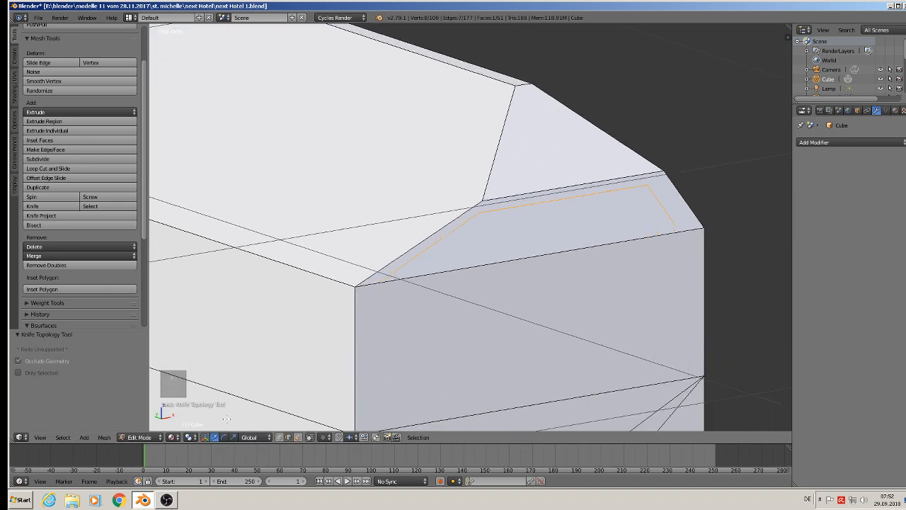
{"action": "left_click", "coordinate": [288, 437]}
{"action": "right_click", "coordinate": [480, 212]}
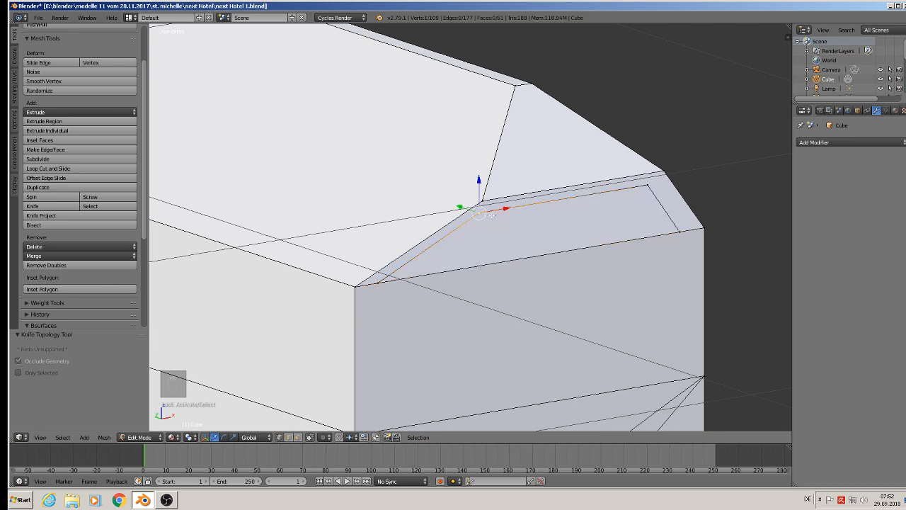
{"action": "right_click", "coordinate": [647, 182], "text": "shift"}
{"action": "middle_click_drag", "start_coordinate": [653, 189], "coordinate": [720, 220]}
{"action": "left_click_drag", "start_coordinate": [529, 199], "coordinate": [488, 196]}
{"action": "middle_click_drag", "start_coordinate": [488, 196], "coordinate": [400, 246]}
{"action": "key", "text": "ctrl+r"}
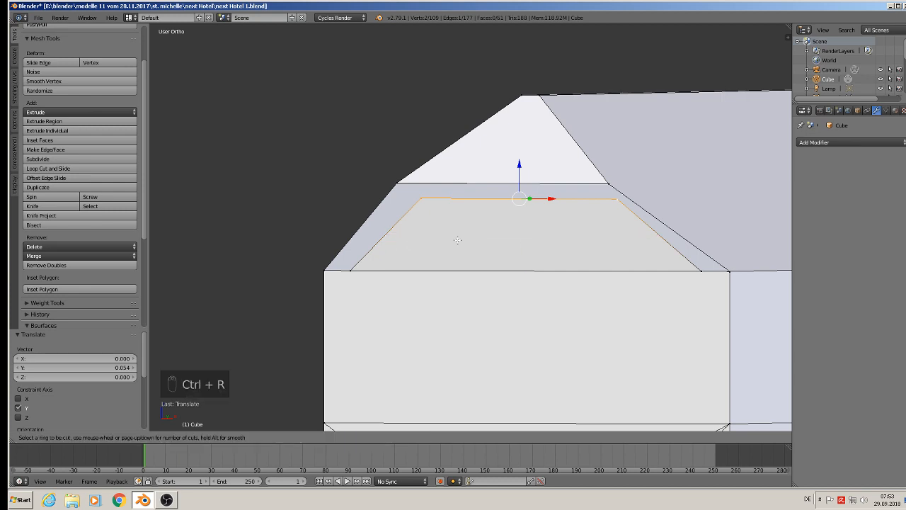
{"action": "key", "text": "ctrl+z"}
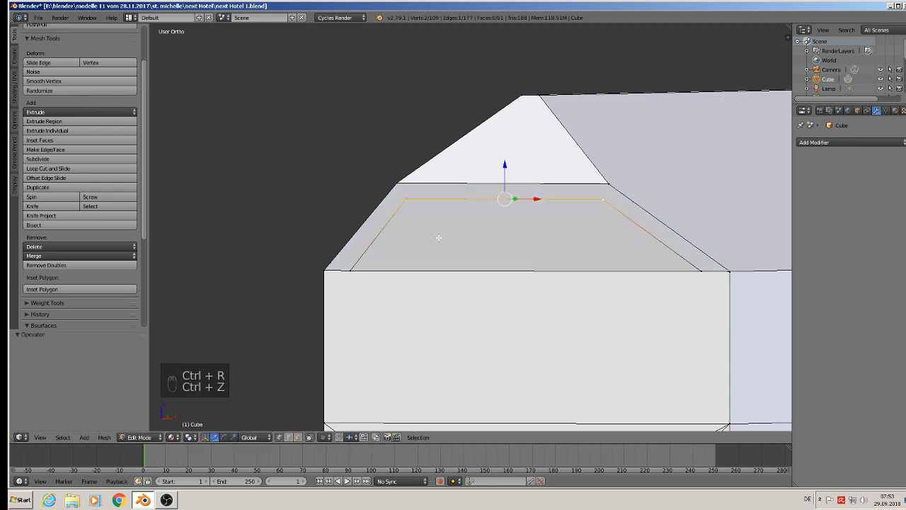
Step: Extrude the face inside the front trapezoid cut and move it inward 0.053 along Y
{"action": "middle_click_drag", "start_coordinate": [439, 238], "coordinate": [538, 233]}
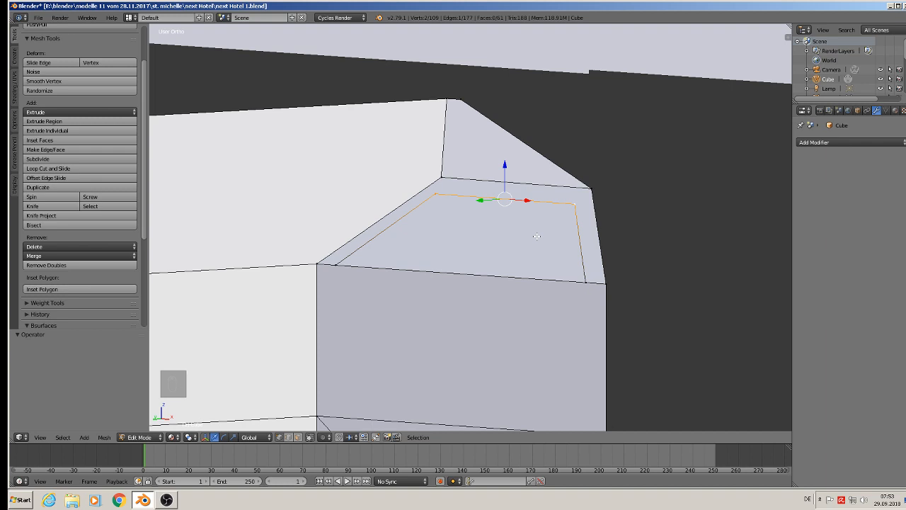
{"action": "left_click", "coordinate": [297, 438]}
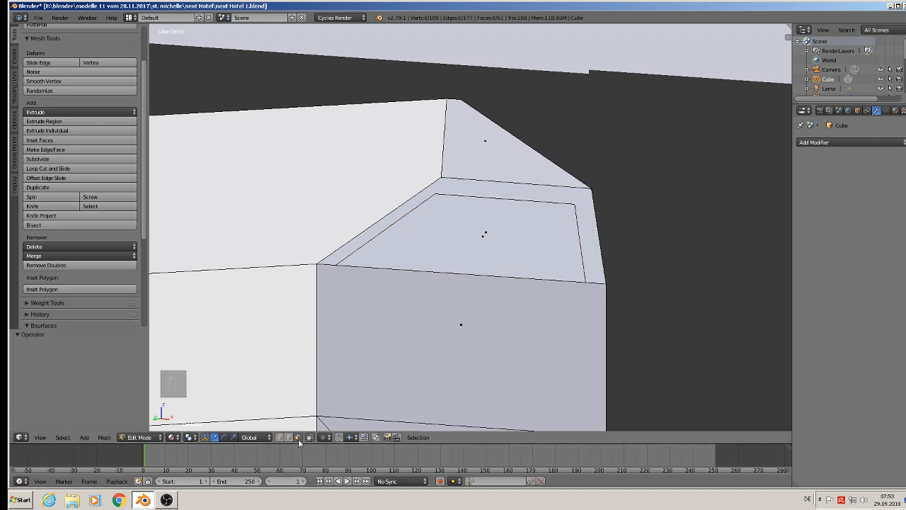
{"action": "right_click", "coordinate": [496, 250]}
{"action": "middle_click_drag", "start_coordinate": [497, 250], "coordinate": [554, 277]}
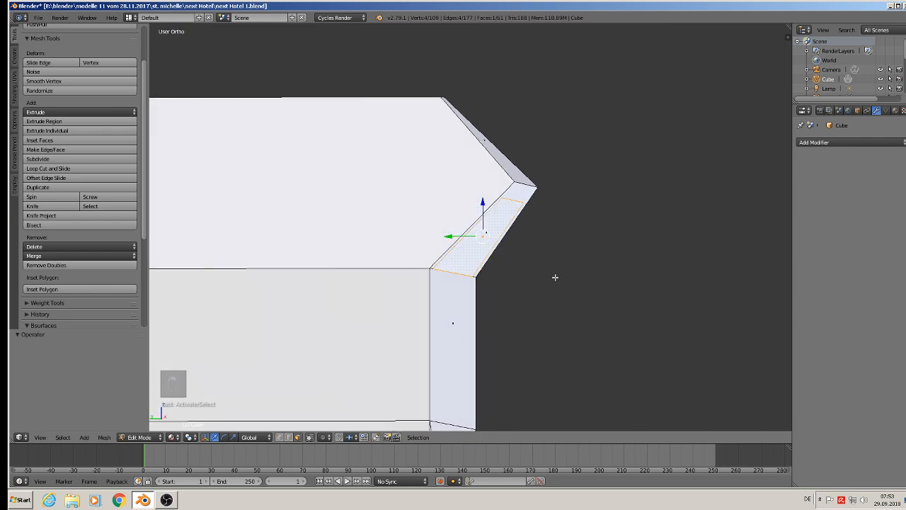
{"action": "key", "text": "e"}
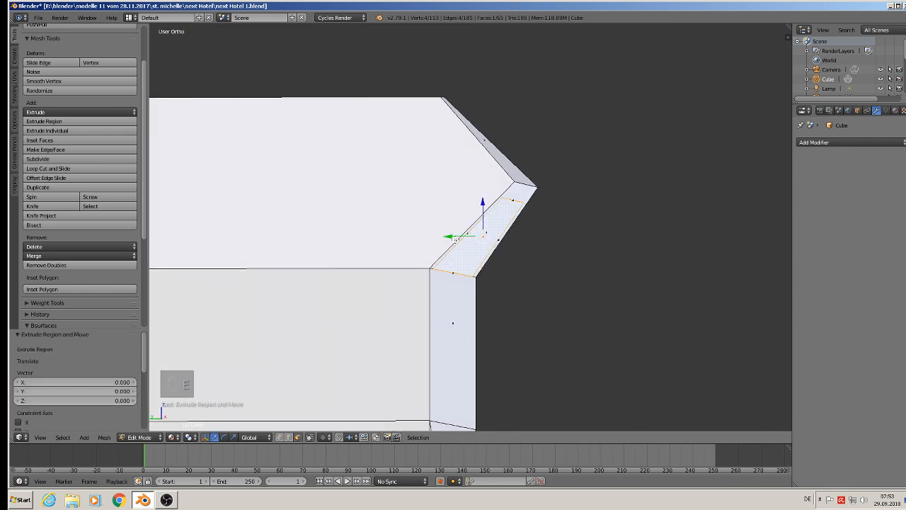
{"action": "left_click_drag", "start_coordinate": [455, 239], "coordinate": [413, 234]}
Step: Pull the extruded face outward 0.074 along Y and flatten it upright by scaling Y to 0
{"action": "middle_click_drag", "start_coordinate": [468, 255], "coordinate": [494, 259]}
{"action": "key", "text": "s"}
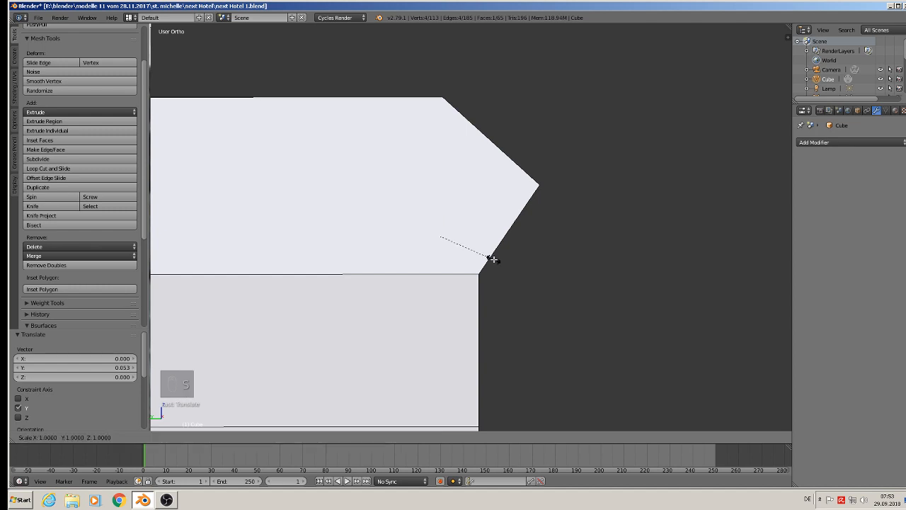
{"action": "key", "text": "y"}
{"action": "left_click", "coordinate": [493, 259]}
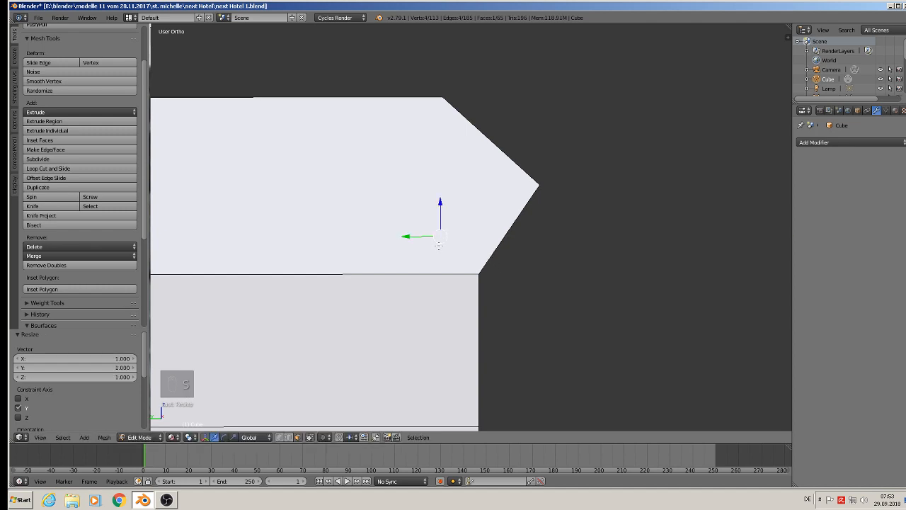
{"action": "left_click_drag", "start_coordinate": [430, 238], "coordinate": [527, 280]}
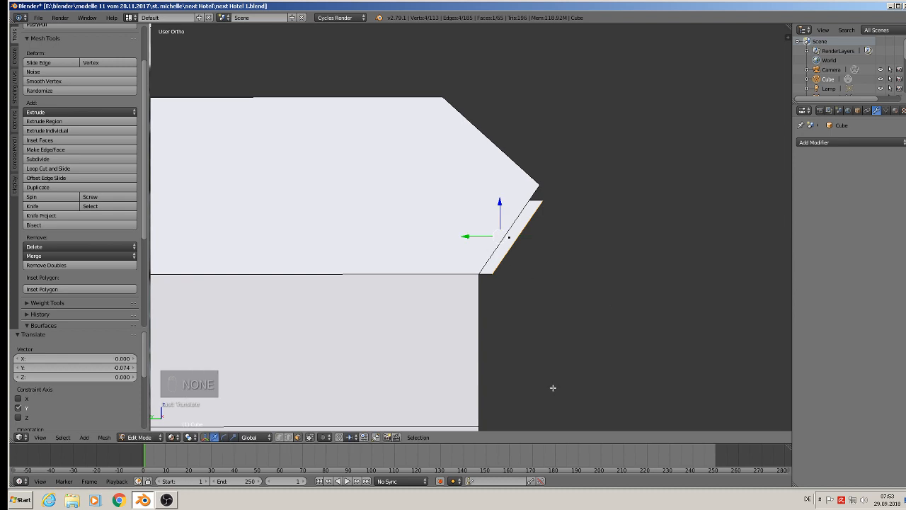
{"action": "key", "text": "s"}
{"action": "key", "text": "y"}
{"action": "key", "text": "0"}
{"action": "key", "text": "Return"}
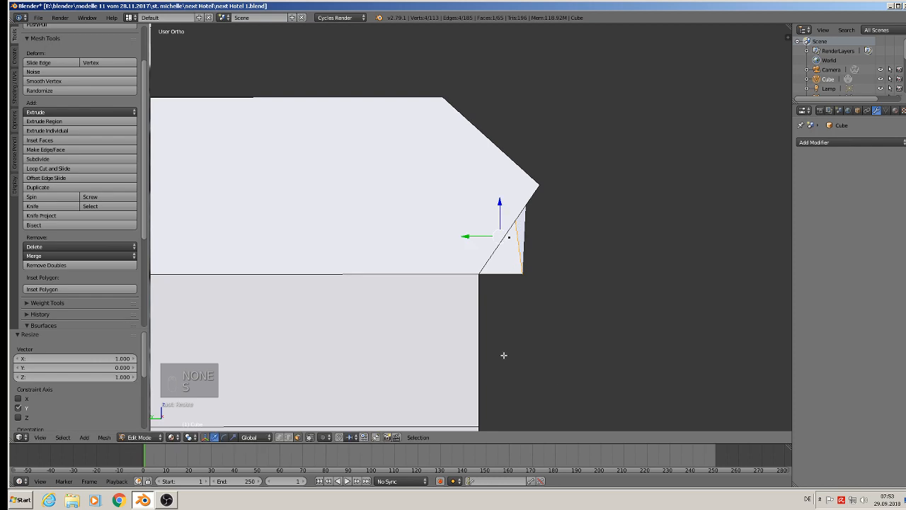
Step: Move the flattened face inward about 0.053 along Y to recess the front gable, and leave Edit Mode
{"action": "key", "text": "g"}
{"action": "key", "text": "y"}
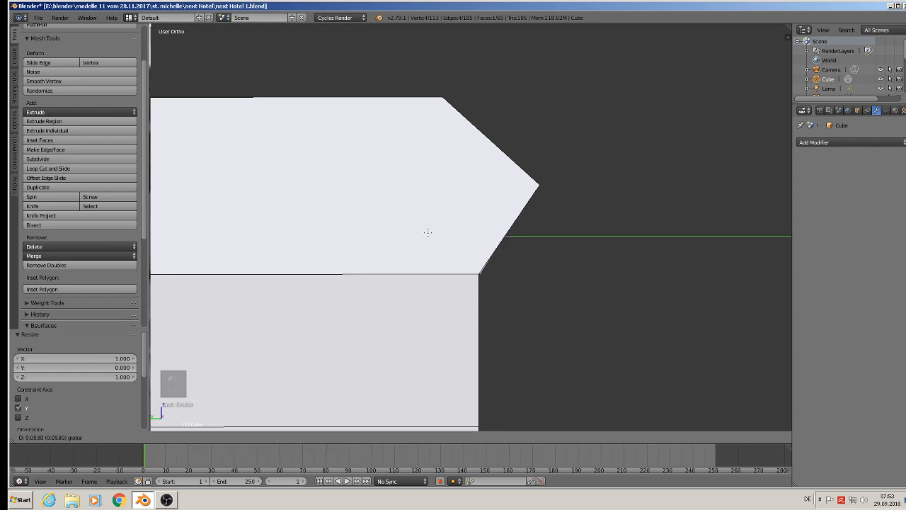
{"action": "left_click", "coordinate": [422, 242]}
{"action": "middle_click_drag", "start_coordinate": [509, 133], "coordinate": [470, 253]}
{"action": "key", "text": "Tab"}
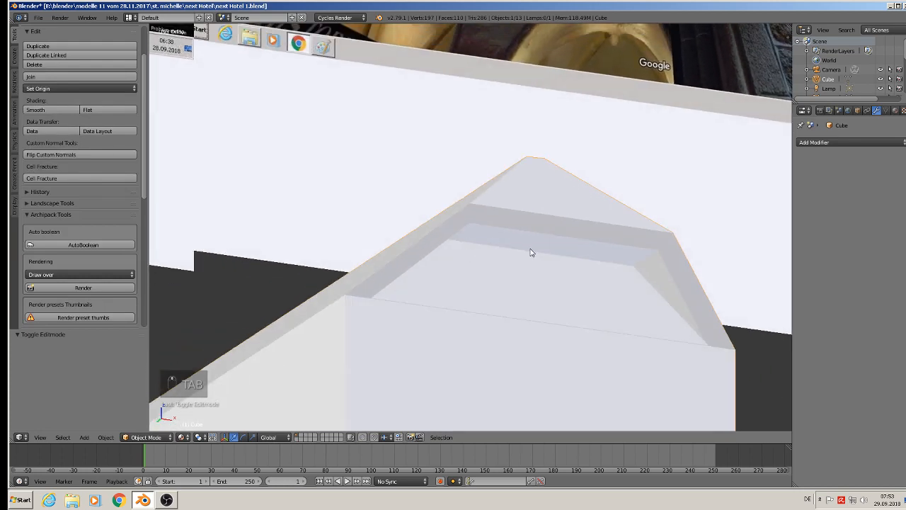
Step: Knife-cut a matching smaller trapezoid outline into the lower sloping face of the rear roof end
{"action": "middle_click_drag", "start_coordinate": [584, 268], "coordinate": [576, 321]}
{"action": "middle_click_drag", "start_coordinate": [545, 405], "coordinate": [725, 371]}
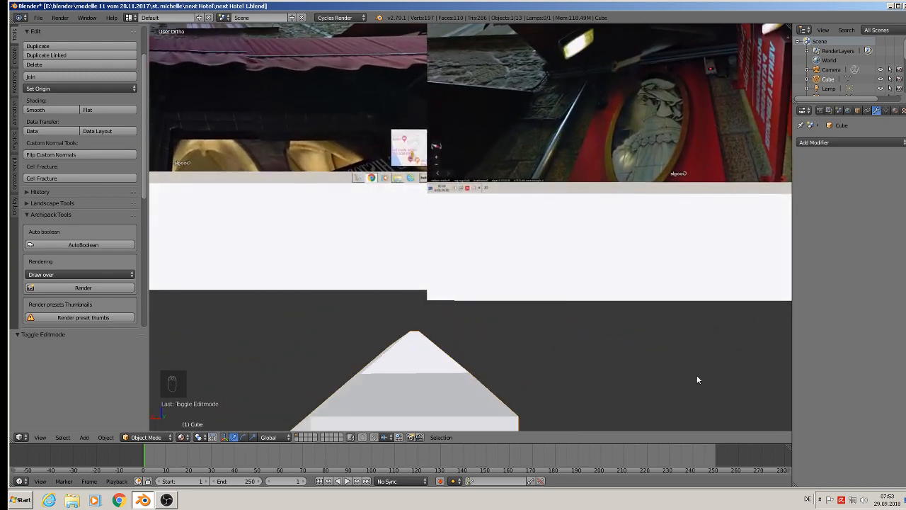
{"action": "key", "text": "ctrl+KP_3"}
{"action": "key", "text": "ctrl+KP_1"}
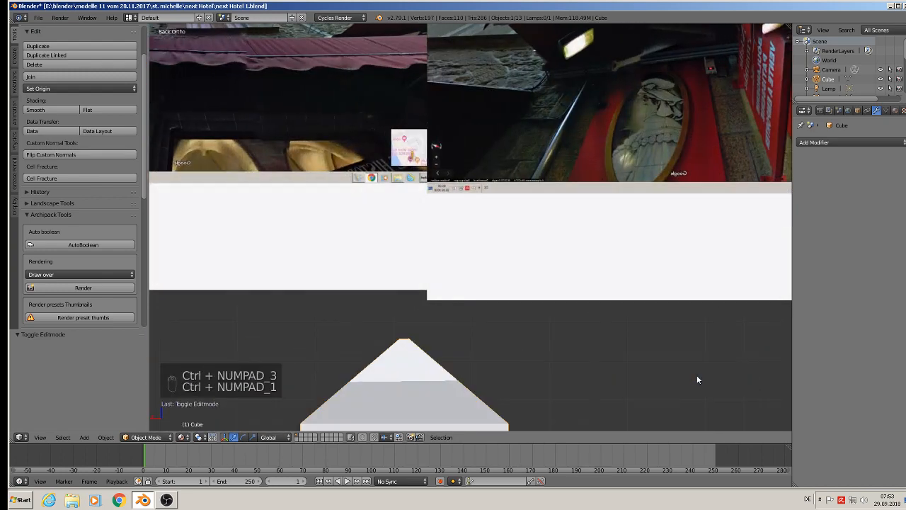
{"action": "scroll", "coordinate": [437, 106], "scroll_direction": "up", "scroll_amount": 5}
{"action": "key", "text": "Tab"}
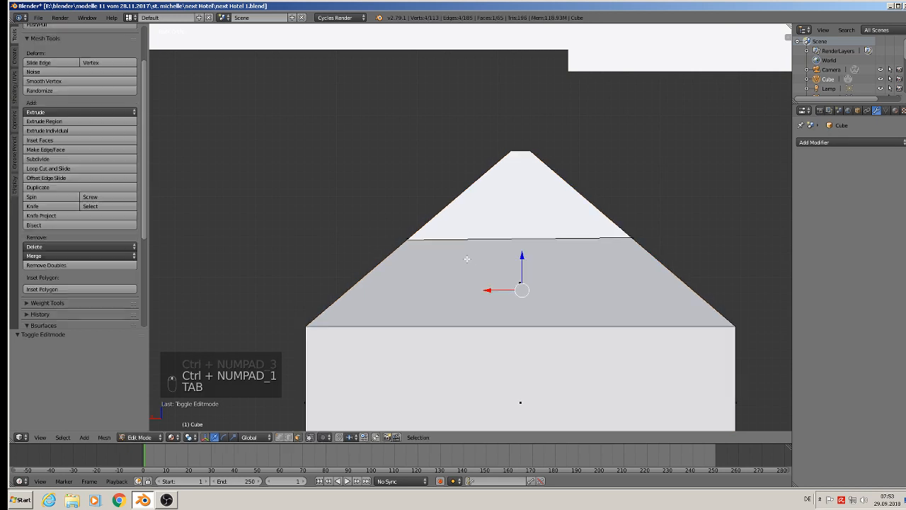
{"action": "left_click", "coordinate": [41, 206]}
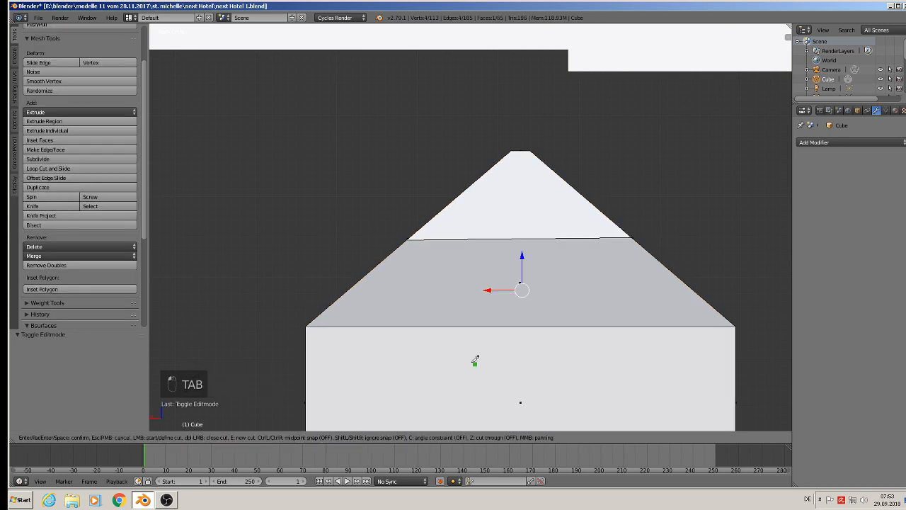
{"action": "left_click", "coordinate": [334, 324]}
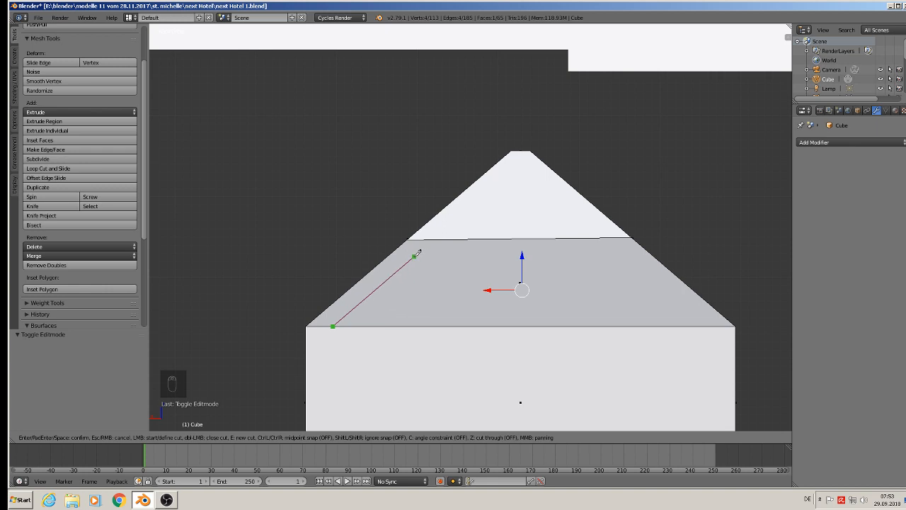
{"action": "left_click", "coordinate": [415, 256]}
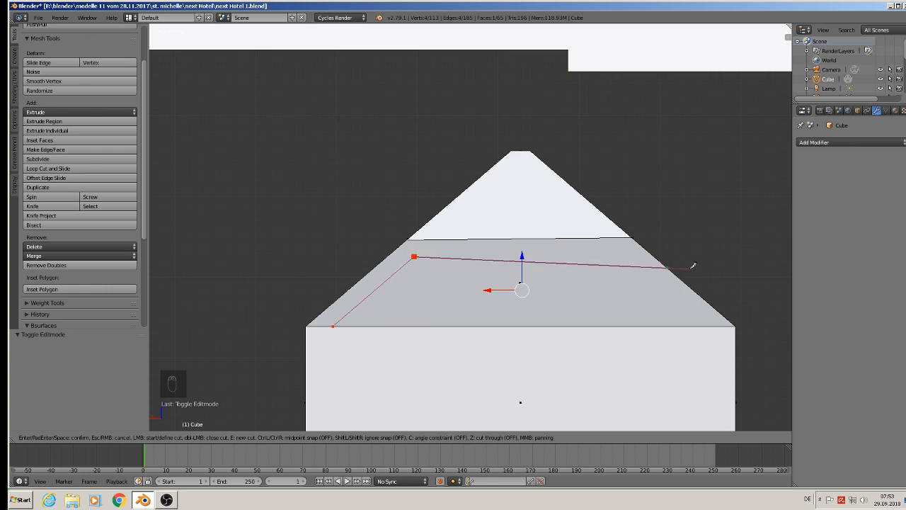
{"action": "left_click", "coordinate": [623, 252]}
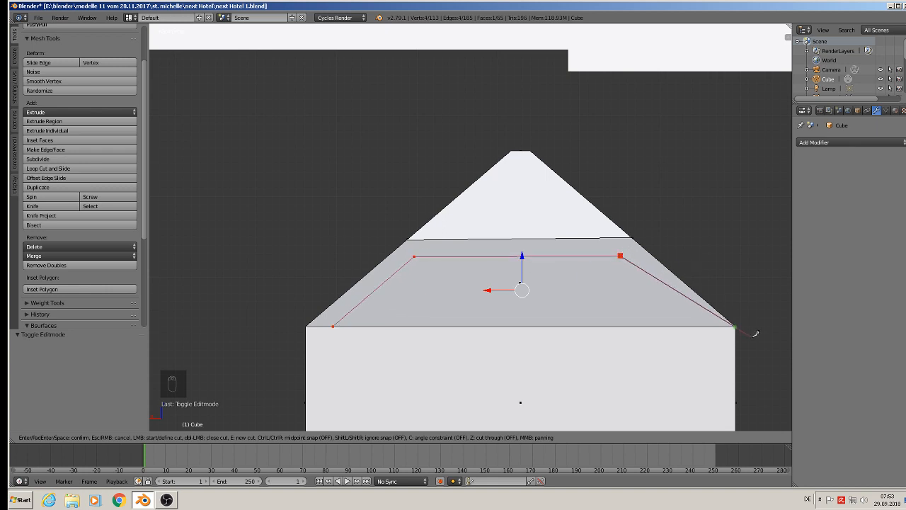
{"action": "left_click", "coordinate": [710, 325]}
{"action": "key", "text": "Return"}
{"action": "middle_click_drag", "start_coordinate": [547, 388], "coordinate": [590, 375]}
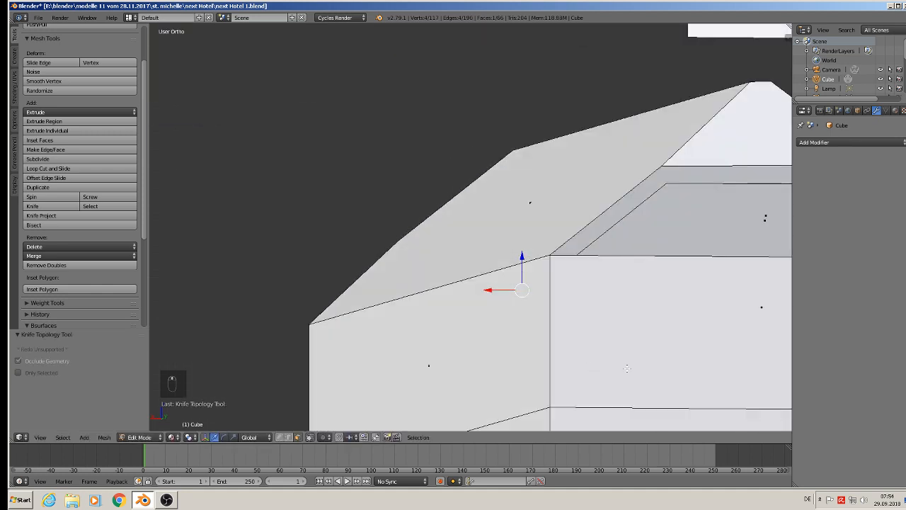
{"action": "scroll", "coordinate": [606, 199], "scroll_direction": "down", "scroll_amount": 3}
{"action": "middle_click_drag", "start_coordinate": [670, 272], "coordinate": [398, 233], "text": "shift"}
{"action": "middle_click_drag", "start_coordinate": [398, 233], "coordinate": [424, 237]}
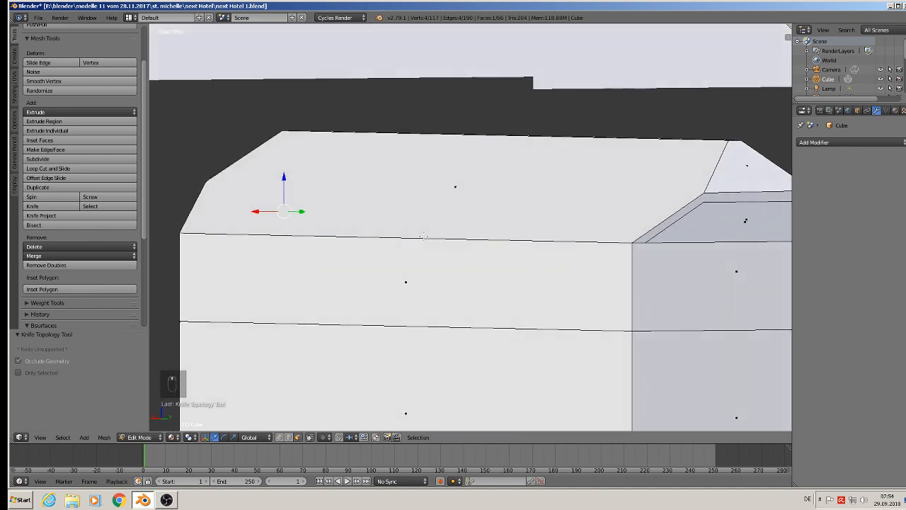
{"action": "middle_click_drag", "start_coordinate": [550, 261], "coordinate": [354, 250], "text": "shift"}
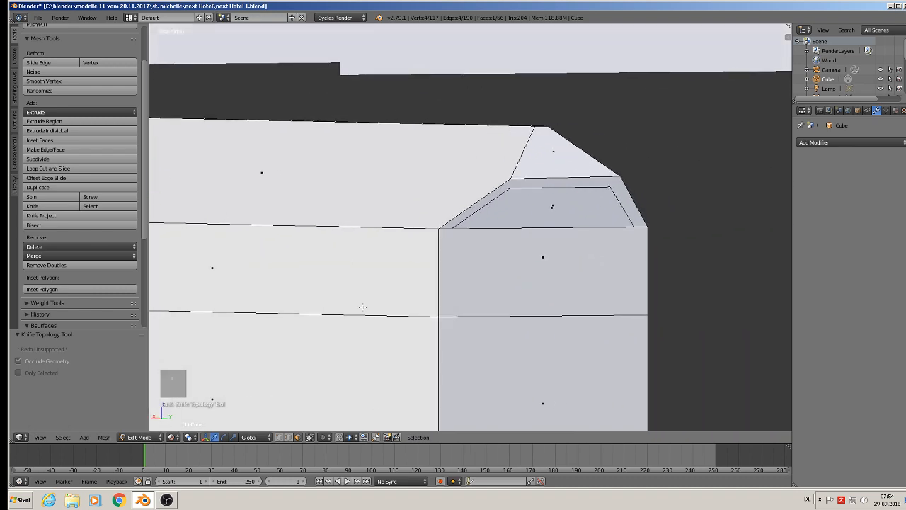
Step: Extrude the rear roof end's inner trapezoid face outward 0.126 along Y and flatten it upright by scaling Y to 0
{"action": "right_click", "coordinate": [560, 209]}
{"action": "middle_click_drag", "start_coordinate": [559, 210], "coordinate": [629, 252]}
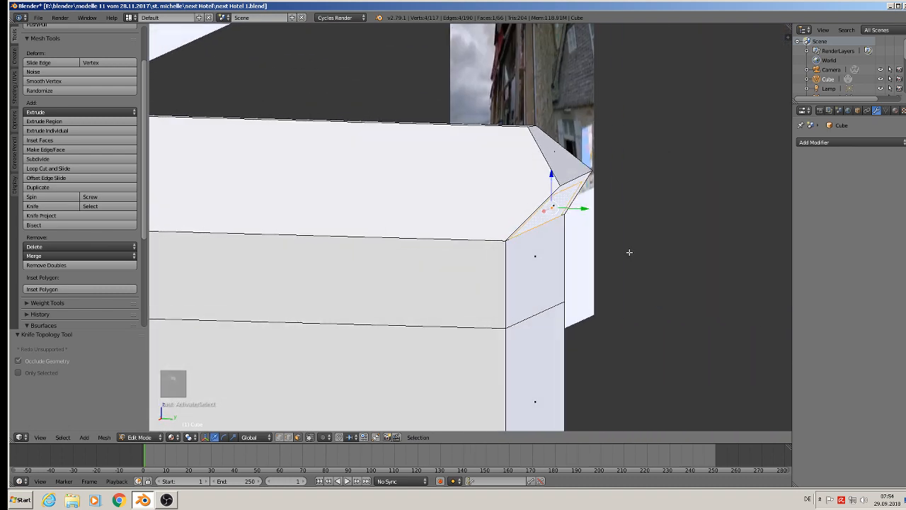
{"action": "key", "text": "e"}
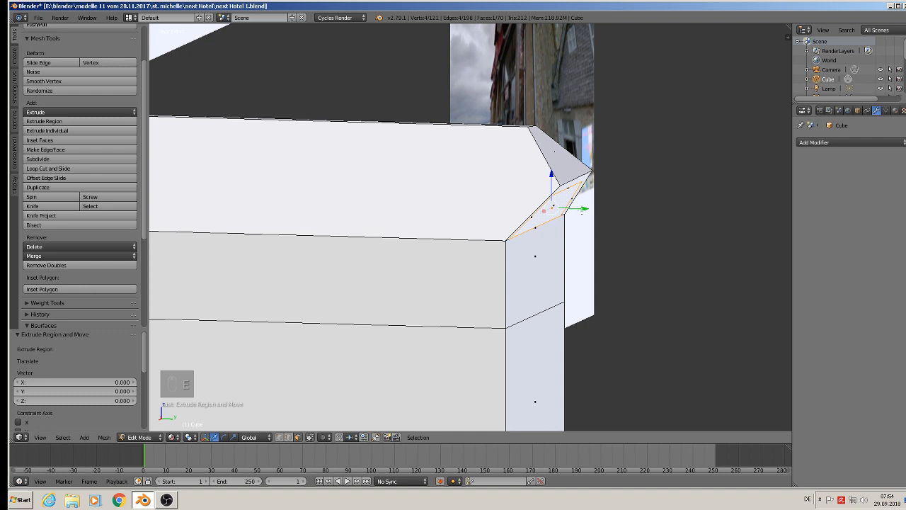
{"action": "left_click", "coordinate": [640, 227]}
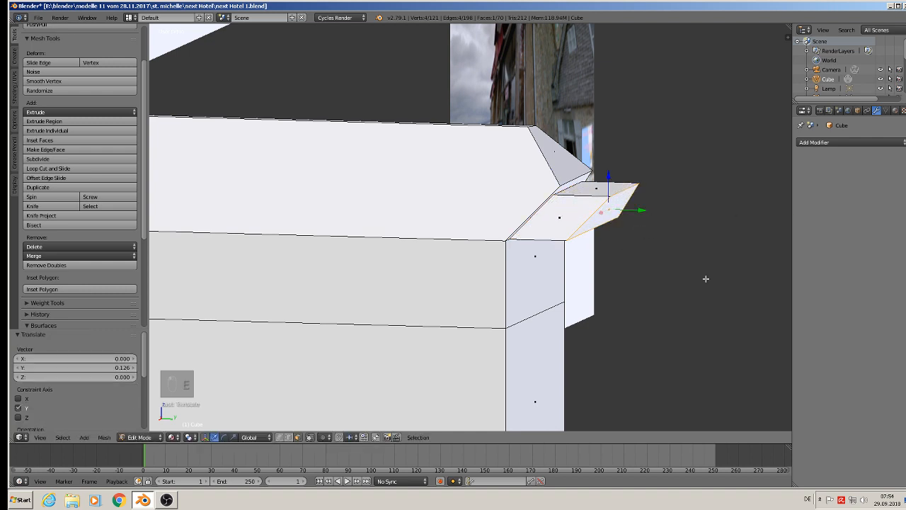
{"action": "key", "text": "s"}
{"action": "key", "text": "y"}
{"action": "key", "text": "0"}
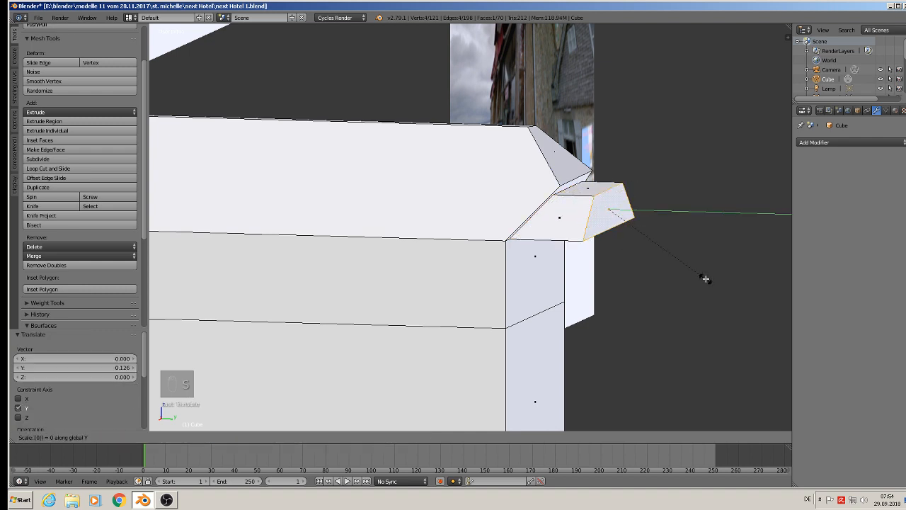
{"action": "key", "text": "Return"}
Step: Move the flattened face inward along Y to recess the rear gable, leave Edit Mode, and save the file
{"action": "key", "text": "g"}
{"action": "key", "text": "y"}
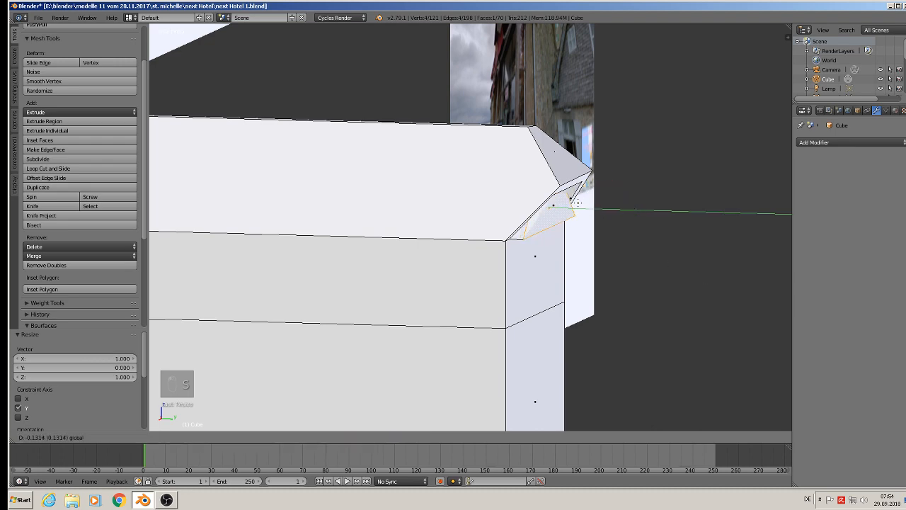
{"action": "left_click", "coordinate": [559, 201]}
{"action": "middle_click_drag", "start_coordinate": [559, 200], "coordinate": [289, 243]}
{"action": "key", "text": "a"}
{"action": "scroll", "coordinate": [513, 224], "scroll_direction": "down", "scroll_amount": 2}
{"action": "key", "text": "Tab"}
{"action": "scroll", "coordinate": [287, 242], "scroll_direction": "down", "scroll_amount": 1}
{"action": "left_click", "coordinate": [38, 17]}
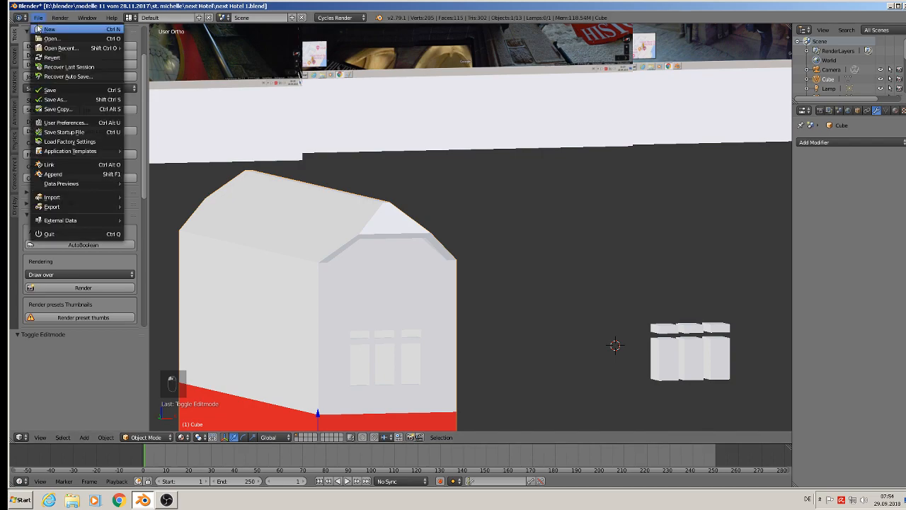
{"action": "left_click", "coordinate": [55, 92]}
Step: Examine the hotel's front gable and upper windows in the reference photo and compare them with the model
{"action": "scroll", "coordinate": [275, 177], "scroll_direction": "down", "scroll_amount": 3}
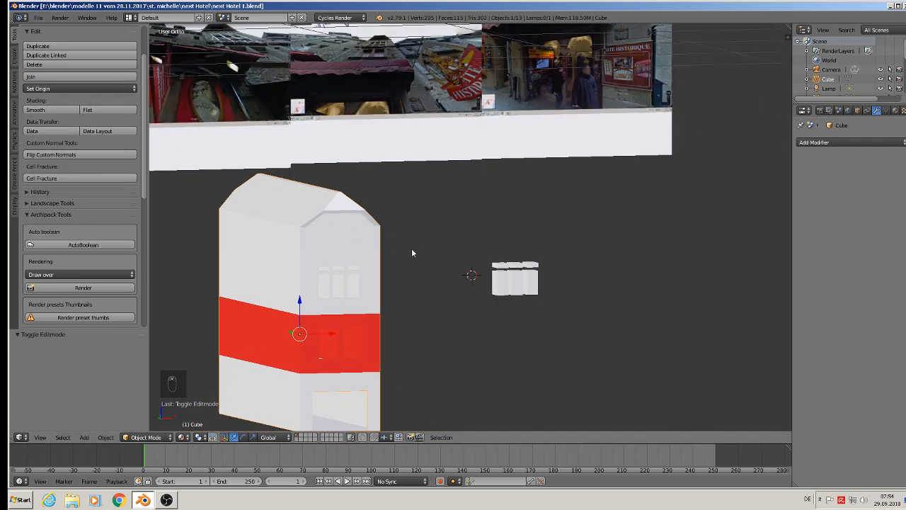
{"action": "middle_click_drag", "start_coordinate": [400, 241], "coordinate": [482, 276], "text": "shift"}
{"action": "scroll", "coordinate": [485, 145], "scroll_direction": "up", "scroll_amount": 6}
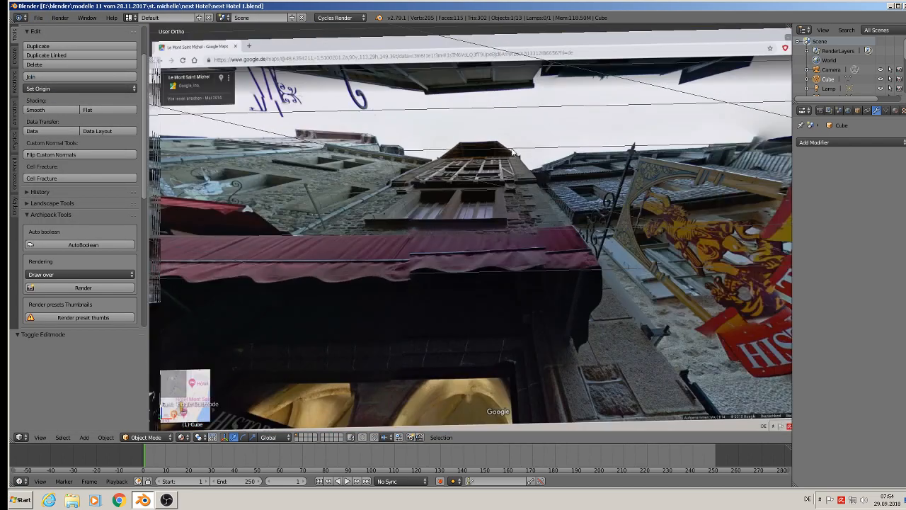
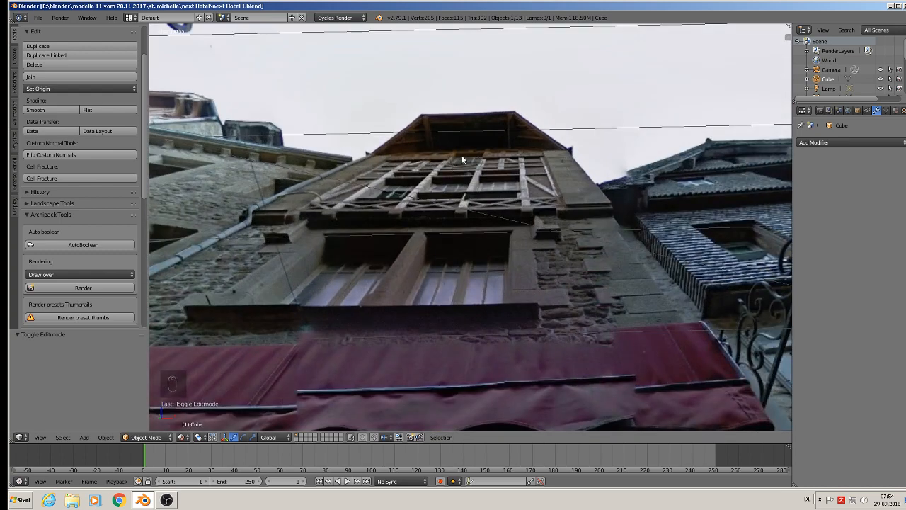
{"action": "scroll", "coordinate": [489, 213], "scroll_direction": "down", "scroll_amount": 2}
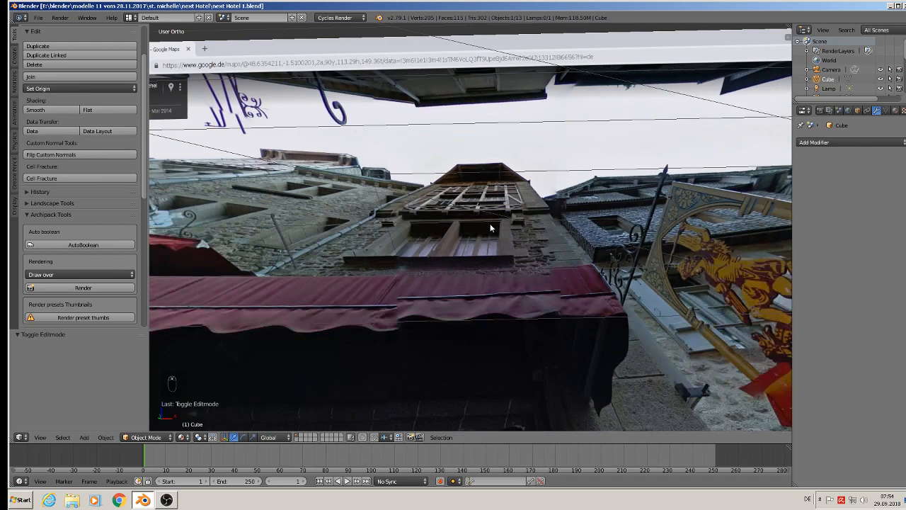
{"action": "scroll", "coordinate": [490, 228], "scroll_direction": "down", "scroll_amount": 4}
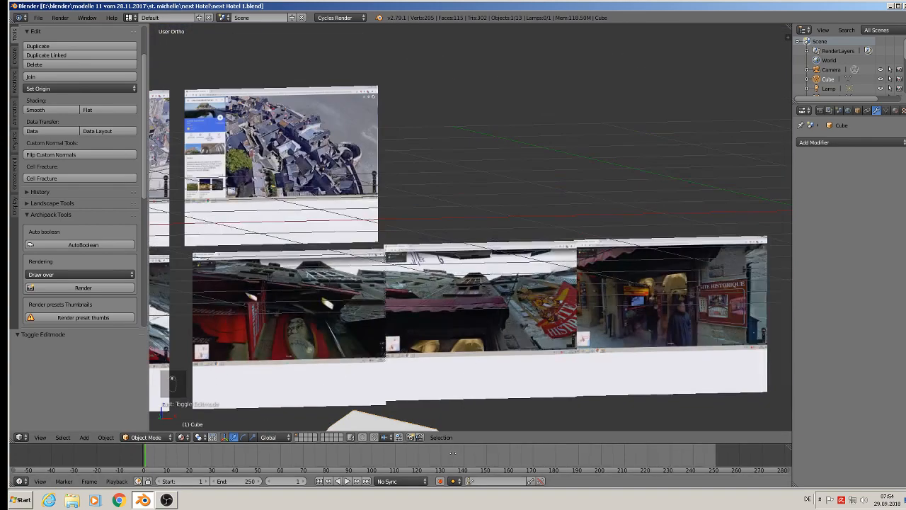
{"action": "middle_click_drag", "start_coordinate": [449, 380], "coordinate": [536, 149], "text": "shift"}
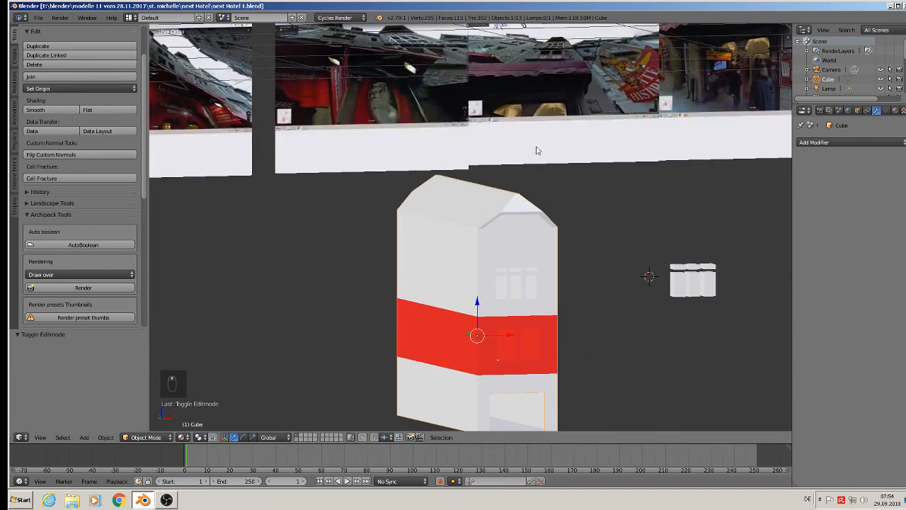
{"action": "scroll", "coordinate": [550, 166], "scroll_direction": "up", "scroll_amount": 2}
{"action": "middle_click_drag", "start_coordinate": [555, 214], "coordinate": [519, 242]}
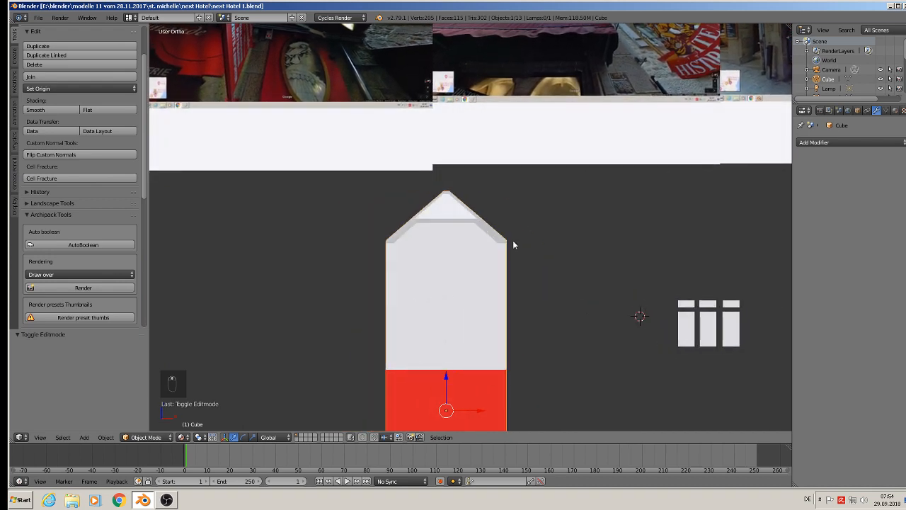
Step: Duplicate the window cutter boxes beside the building and separate the copy into its own object
{"action": "right_click", "coordinate": [693, 330]}
{"action": "key", "text": "Tab"}
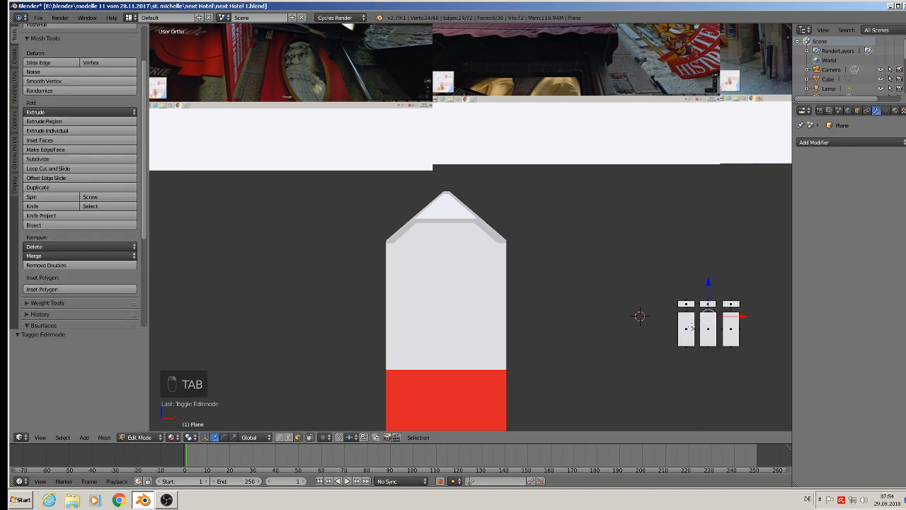
{"action": "key", "text": "l"}
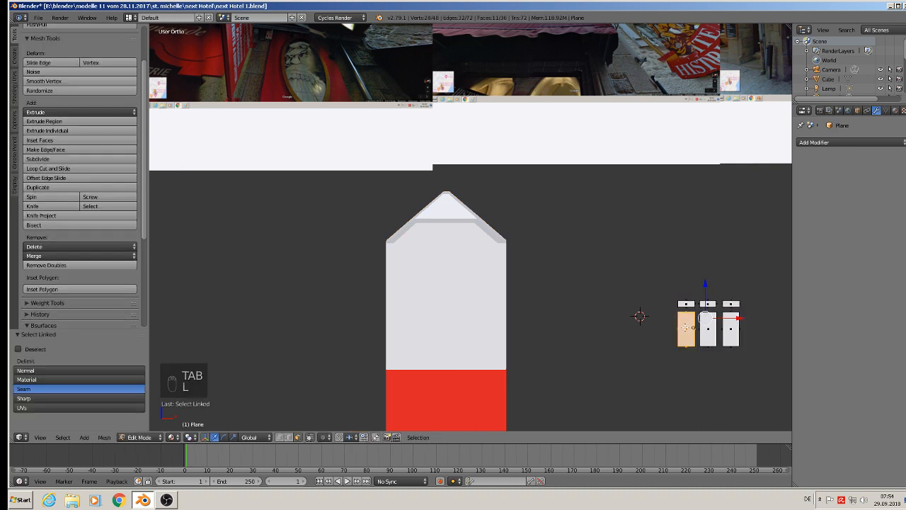
{"action": "key", "text": "shift+d"}
{"action": "right_click", "coordinate": [685, 327]}
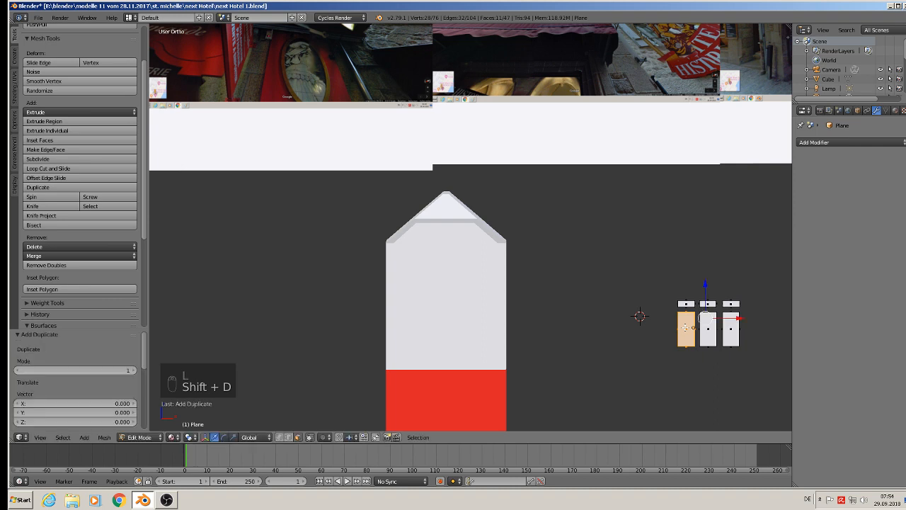
{"action": "key", "text": "p"}
{"action": "left_click", "coordinate": [685, 327]}
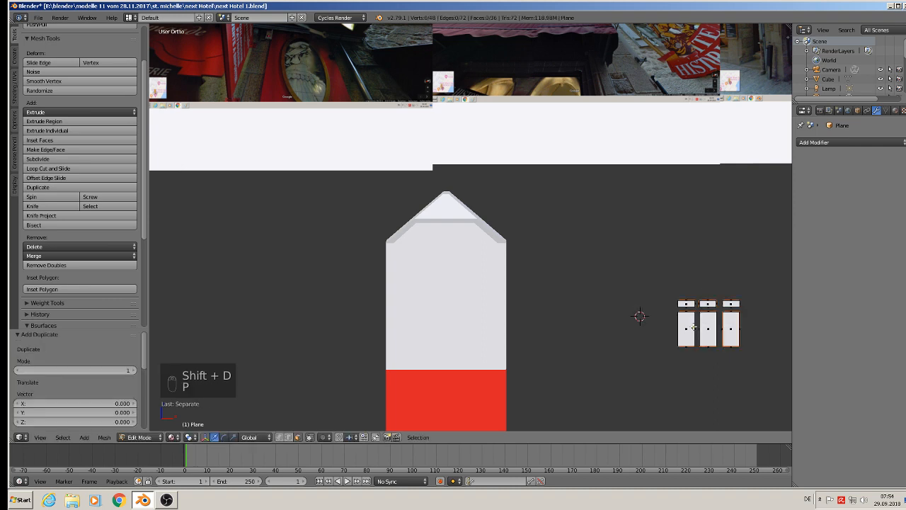
{"action": "key", "text": "Tab"}
Step: Move the separated cutter copy -0.371 along X and shift the original cutter set slightly farther from the building
{"action": "right_click", "coordinate": [692, 329]}
{"action": "left_click_drag", "start_coordinate": [726, 328], "coordinate": [643, 333]}
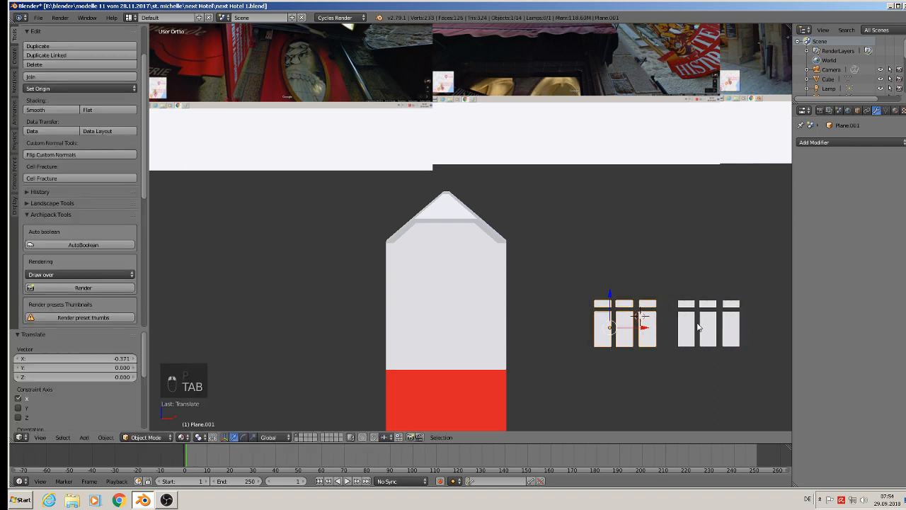
{"action": "right_click", "coordinate": [684, 330]}
{"action": "left_click_drag", "start_coordinate": [708, 327], "coordinate": [732, 326]}
{"action": "key", "text": "Tab"}
{"action": "scroll", "coordinate": [655, 322], "scroll_direction": "up", "scroll_amount": 3}
{"action": "key", "text": "Tab"}
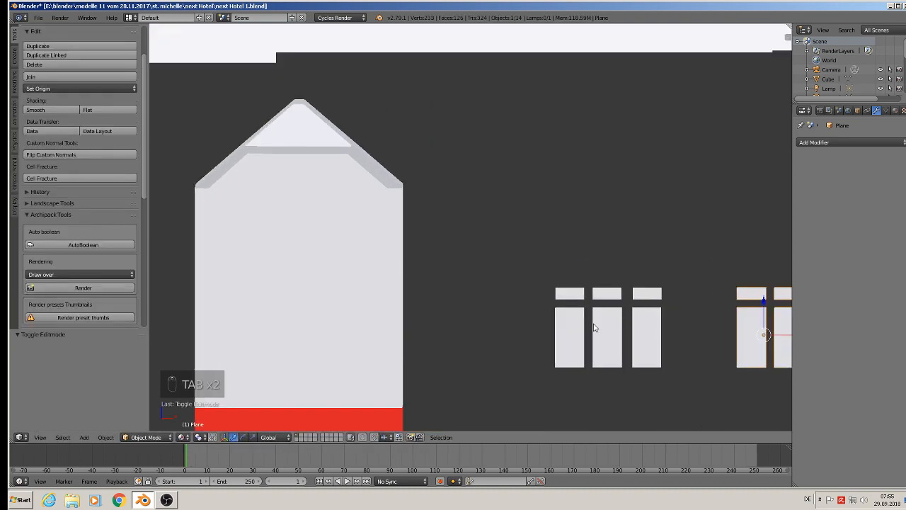
Step: Delete five of the six boxes in the cutter copy, keeping only the tall one nearest the building
{"action": "right_click", "coordinate": [589, 327]}
{"action": "key", "text": "Tab"}
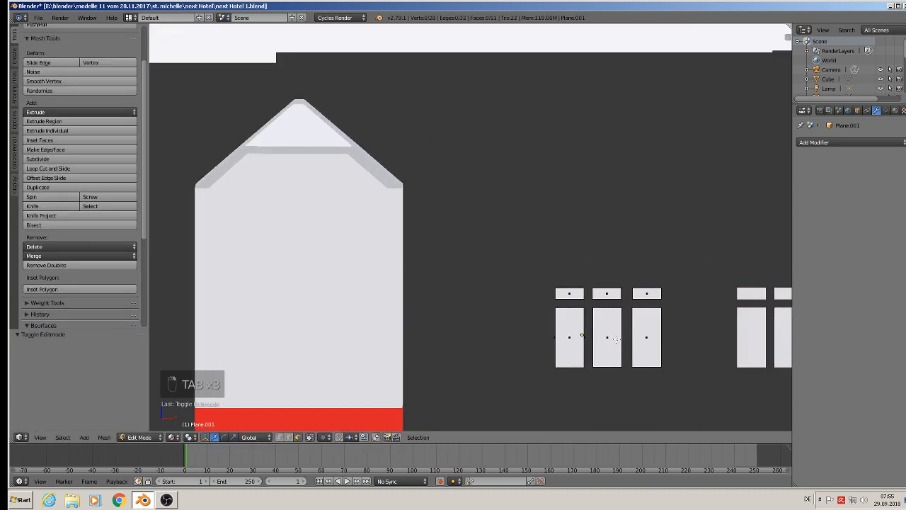
{"action": "key", "text": "l"}
{"action": "key", "text": "l"}
{"action": "key", "text": "l"}
{"action": "key", "text": "l"}
{"action": "key", "text": "l"}
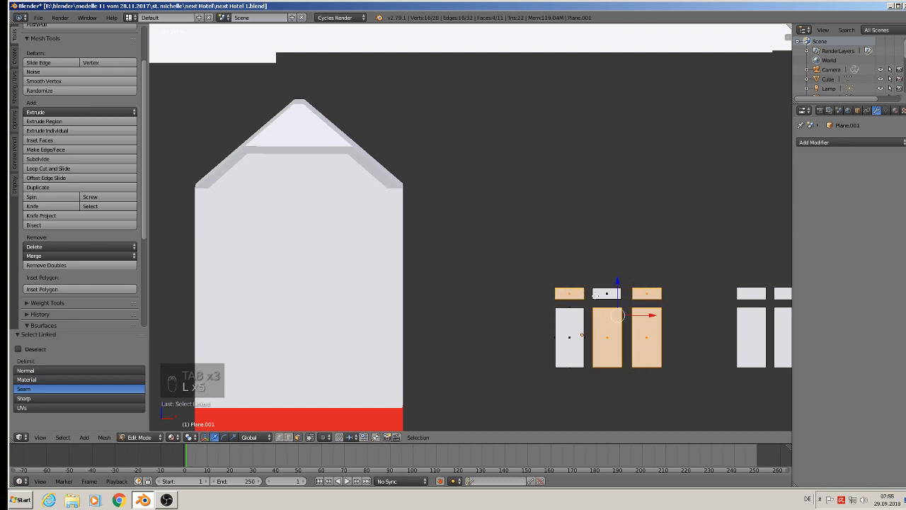
{"action": "key", "text": "l"}
{"action": "key", "text": "x"}
{"action": "left_click", "coordinate": [595, 298]}
{"action": "key", "text": "Tab"}
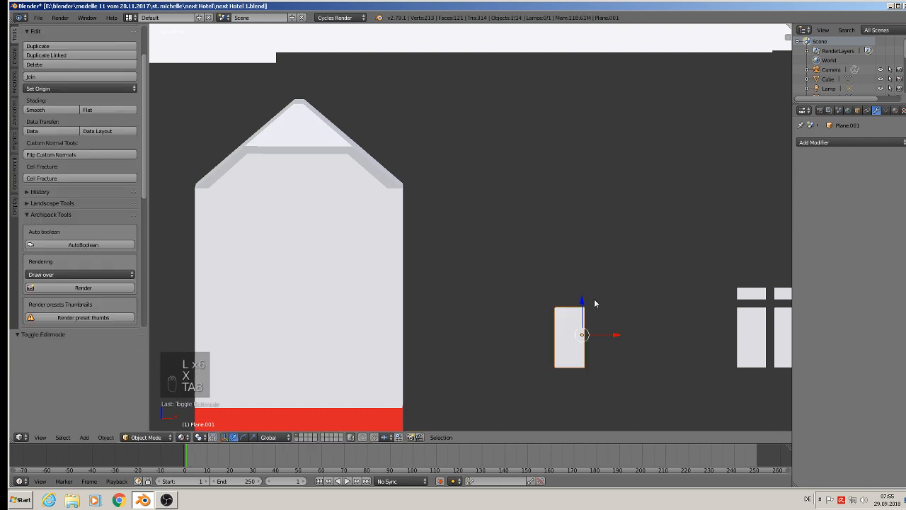
Step: Place the single cutter box centrally in the front wall under the gable, raising it 0.331 along Z and shifting it -0.027 along X
{"action": "scroll", "coordinate": [594, 298], "scroll_direction": "down", "scroll_amount": 3}
{"action": "left_click_drag", "start_coordinate": [613, 331], "coordinate": [416, 234]}
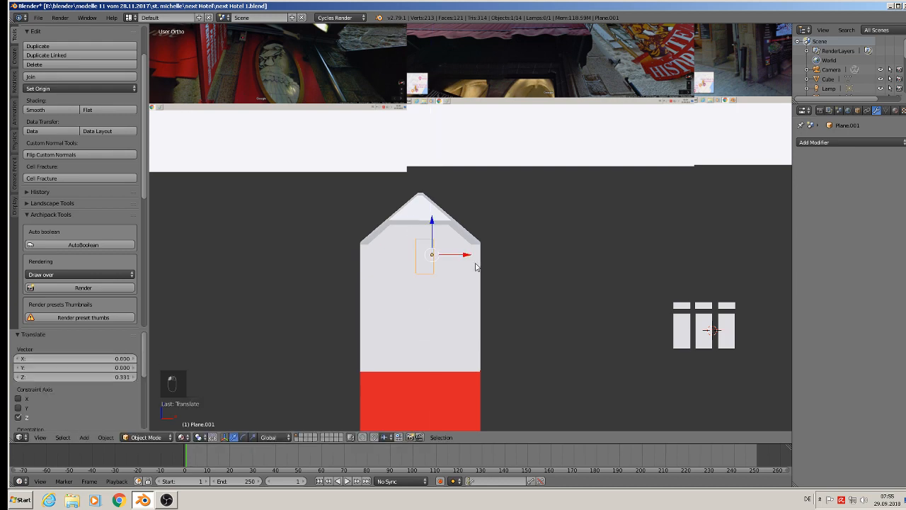
{"action": "mouse_move", "coordinate": [467, 255]}
{"action": "left_mouse_down"}
{"action": "mouse_move", "coordinate": [418, 256]}
{"action": "mouse_move", "coordinate": [457, 257]}
{"action": "mouse_move", "coordinate": [465, 269]}
{"action": "left_mouse_up"}
{"action": "middle_click_drag", "start_coordinate": [466, 269], "coordinate": [400, 281]}
Step: Assign the red Material.001 to the front and both side faces of the wall band directly below the roof
{"action": "right_click", "coordinate": [358, 269]}
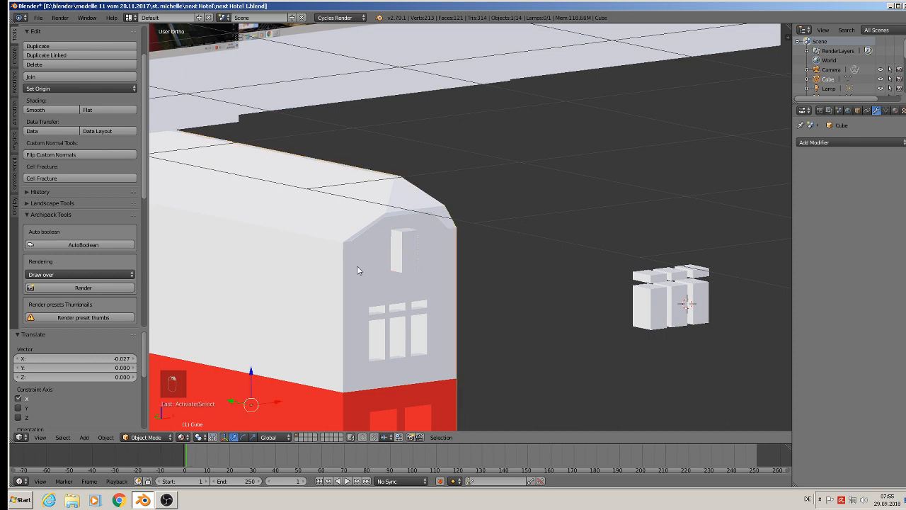
{"action": "key", "text": "Tab"}
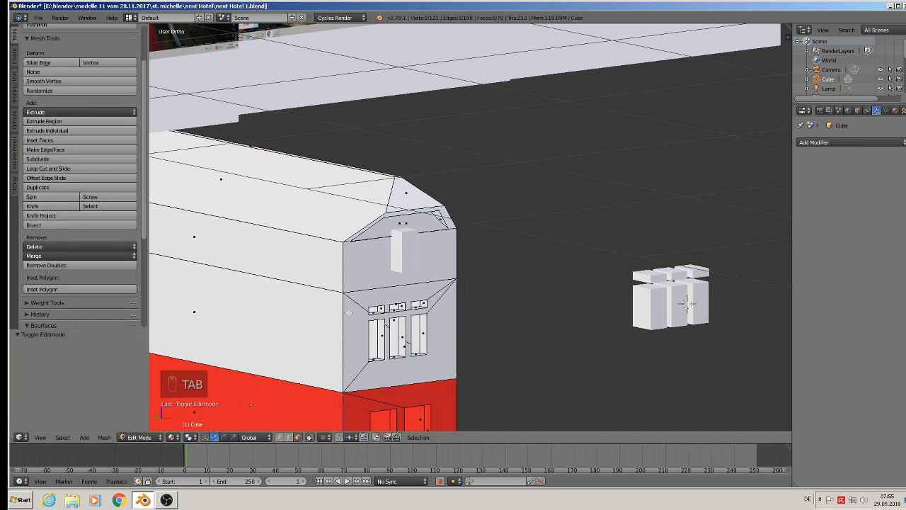
{"action": "right_click", "coordinate": [347, 265], "text": "alt"}
{"action": "right_click", "coordinate": [374, 267], "text": "shift"}
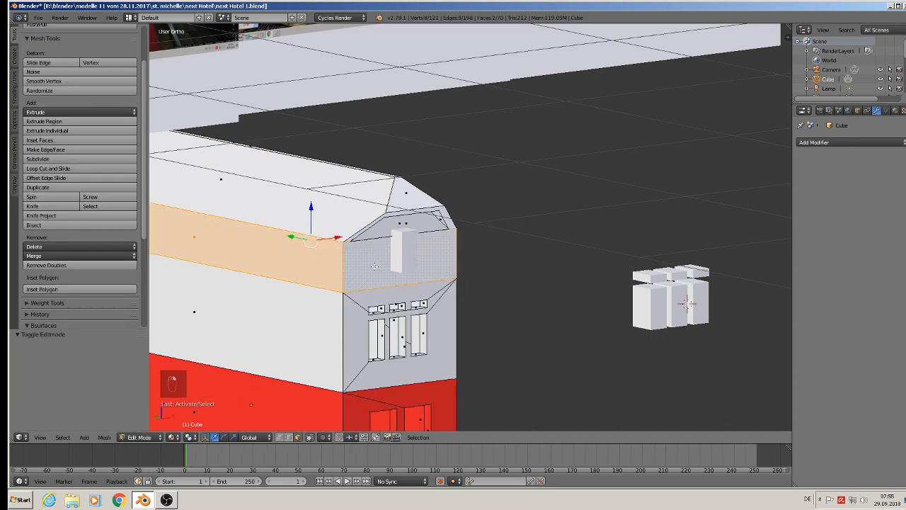
{"action": "middle_click_drag", "start_coordinate": [496, 260], "coordinate": [384, 269]}
{"action": "right_click", "coordinate": [427, 258], "text": "shift"}
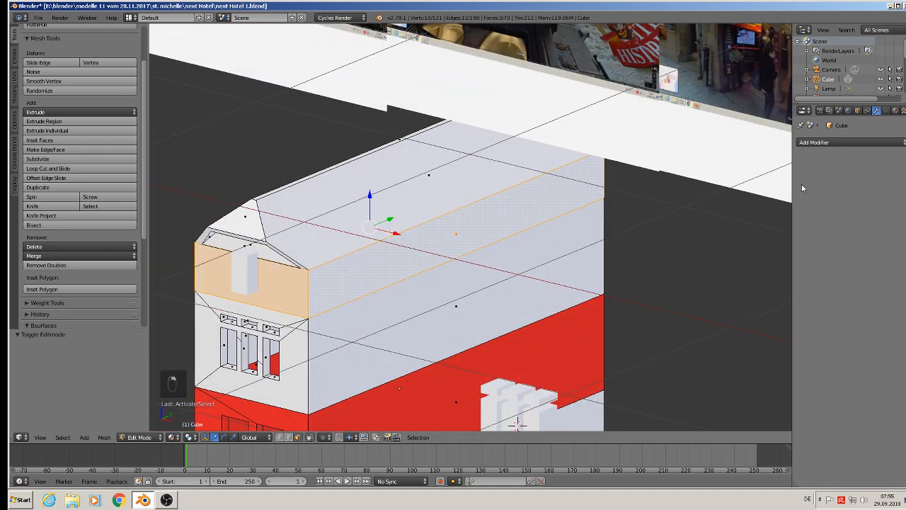
{"action": "left_click", "coordinate": [896, 111]}
{"action": "left_click", "coordinate": [828, 154]}
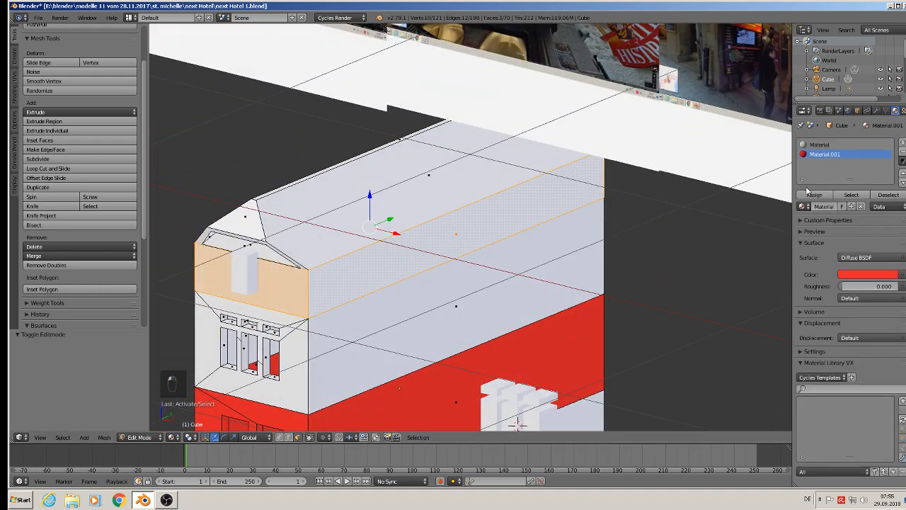
{"action": "left_click", "coordinate": [814, 194]}
{"action": "key", "text": "Tab"}
Step: Examine the recoloured top storey, the timber-framed facade in the front photo, and the seaside view of the building
{"action": "middle_click_drag", "start_coordinate": [322, 289], "coordinate": [373, 274]}
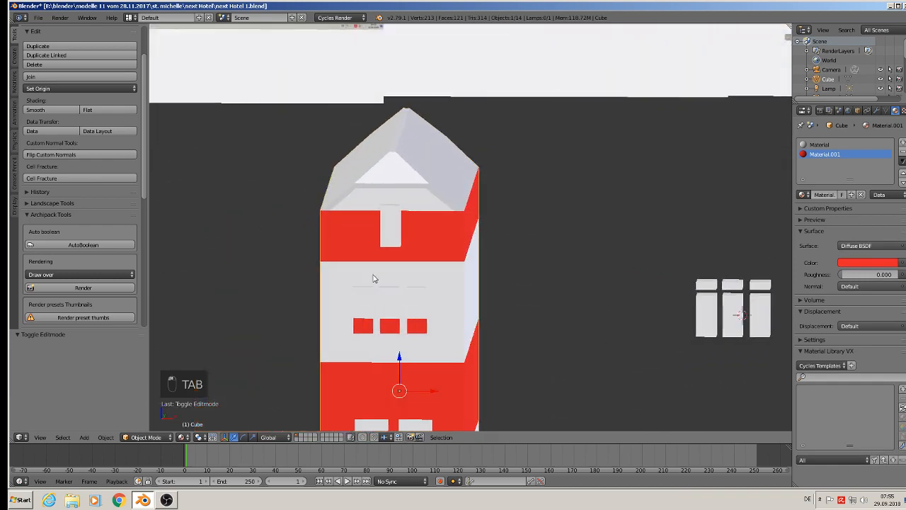
{"action": "scroll", "coordinate": [384, 245], "scroll_direction": "down", "scroll_amount": 2}
{"action": "middle_click_drag", "start_coordinate": [390, 228], "coordinate": [407, 217]}
{"action": "middle_click_drag", "start_coordinate": [430, 181], "coordinate": [435, 375], "text": "shift"}
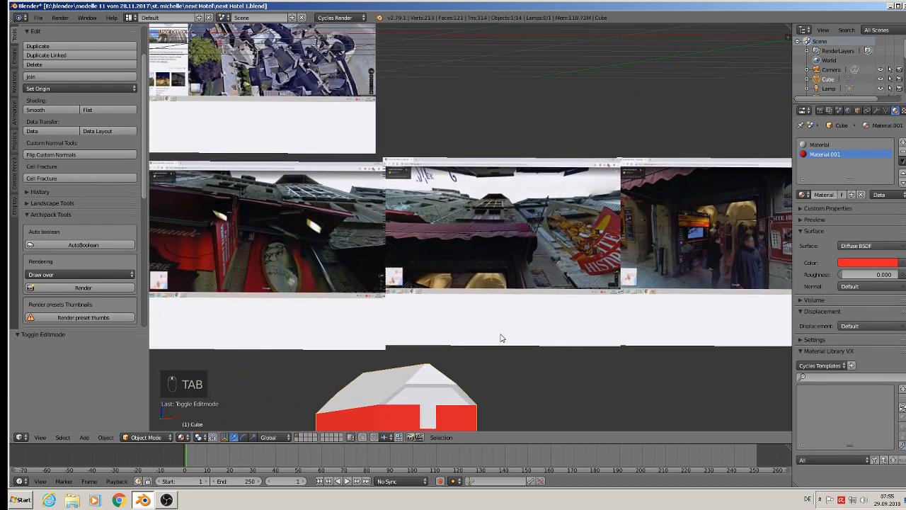
{"action": "scroll", "coordinate": [500, 207], "scroll_direction": "up", "scroll_amount": 10}
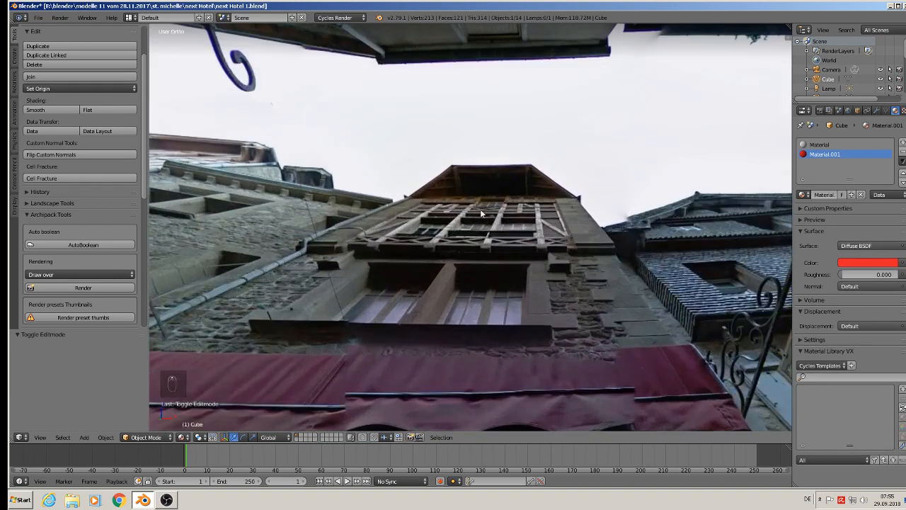
{"action": "scroll", "coordinate": [487, 220], "scroll_direction": "up", "scroll_amount": 2}
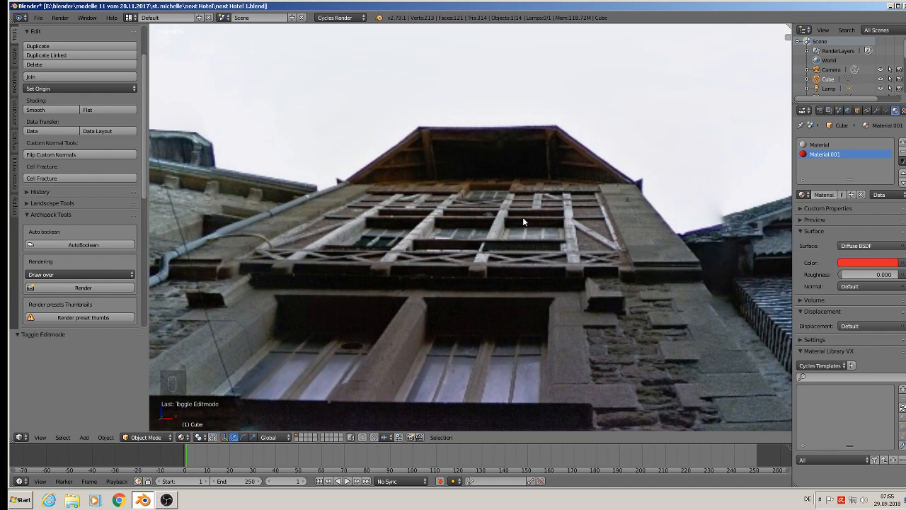
{"action": "scroll", "coordinate": [522, 213], "scroll_direction": "down", "scroll_amount": 8}
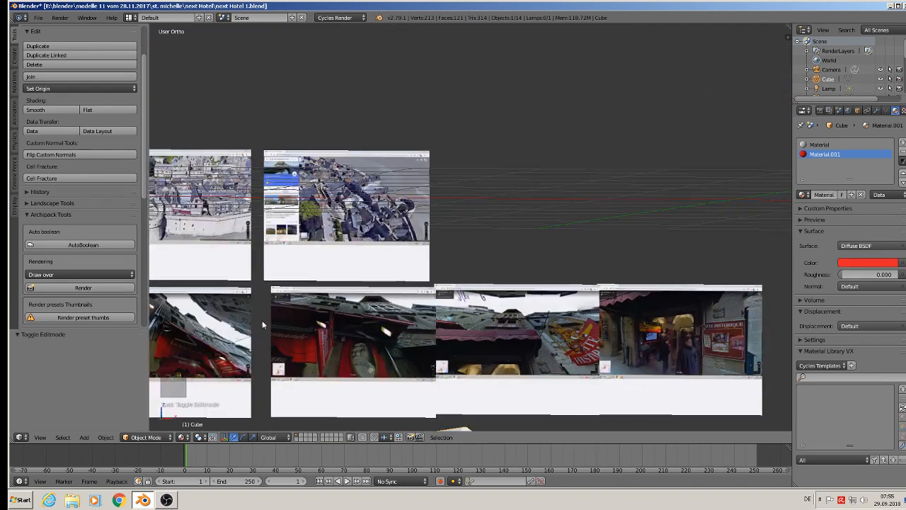
{"action": "middle_click_drag", "start_coordinate": [263, 320], "coordinate": [581, 255], "text": "shift"}
{"action": "middle_click_drag", "start_coordinate": [398, 383], "coordinate": [564, 247], "text": "shift"}
{"action": "scroll", "coordinate": [564, 246], "scroll_direction": "up", "scroll_amount": 6}
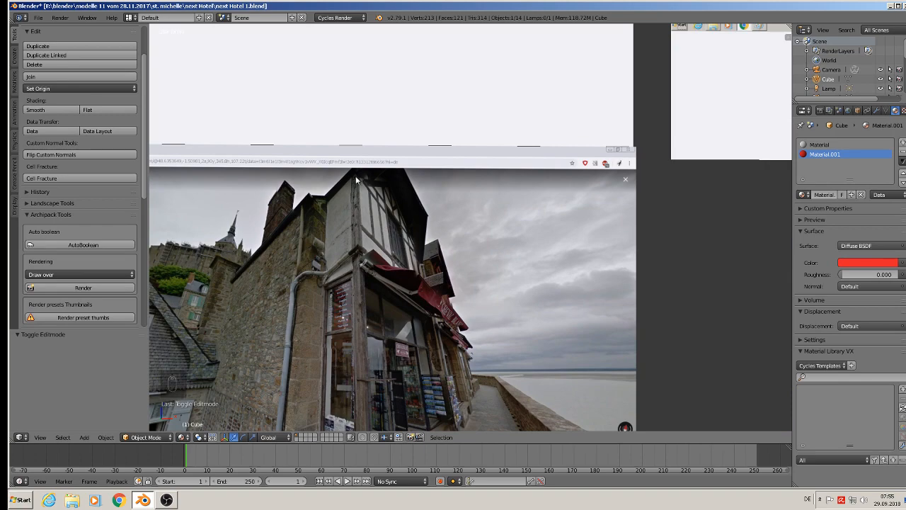
{"action": "scroll", "coordinate": [526, 319], "scroll_direction": "down", "scroll_amount": 6}
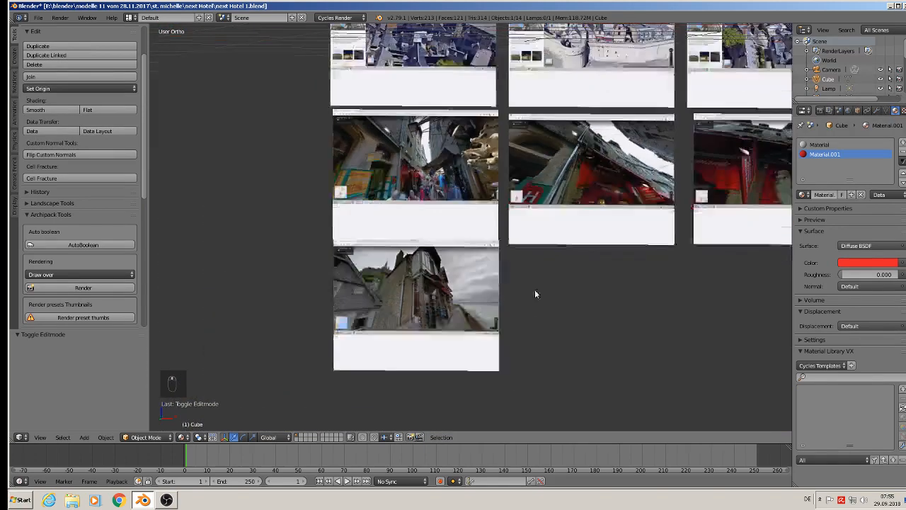
Step: Scale the gable window's cutter box by 1.565 along X and shift it 0.030 along X
{"action": "middle_click_drag", "start_coordinate": [534, 288], "coordinate": [229, 140], "text": "shift"}
{"action": "scroll", "coordinate": [568, 151], "scroll_direction": "up", "scroll_amount": 3}
{"action": "middle_click_drag", "start_coordinate": [569, 151], "coordinate": [557, 181]}
{"action": "scroll", "coordinate": [591, 153], "scroll_direction": "up", "scroll_amount": 5}
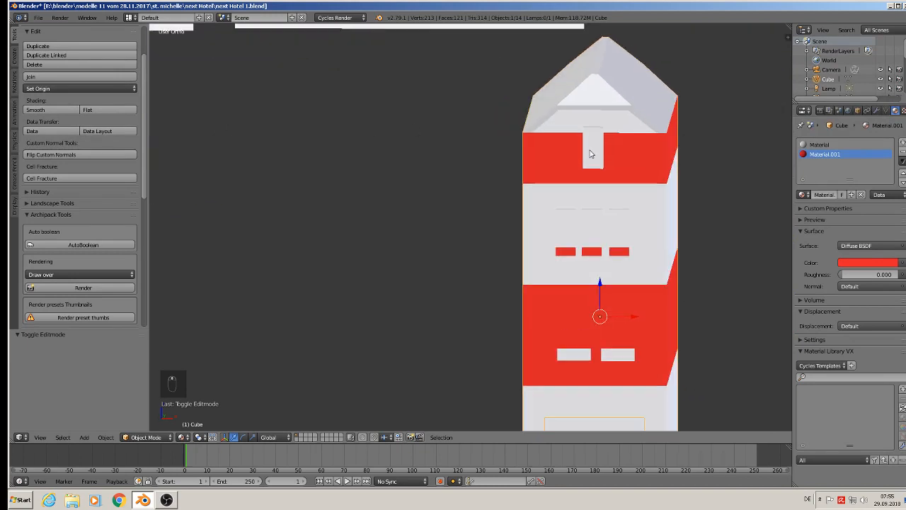
{"action": "right_click", "coordinate": [595, 151]}
{"action": "key", "text": "s"}
{"action": "left_click", "coordinate": [630, 168]}
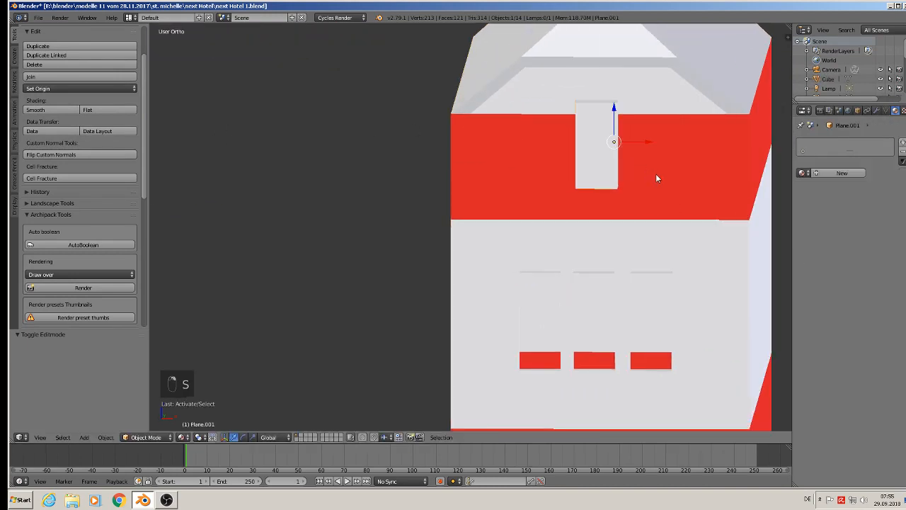
{"action": "key", "text": "s"}
{"action": "key", "text": "x"}
{"action": "left_click", "coordinate": [660, 163]}
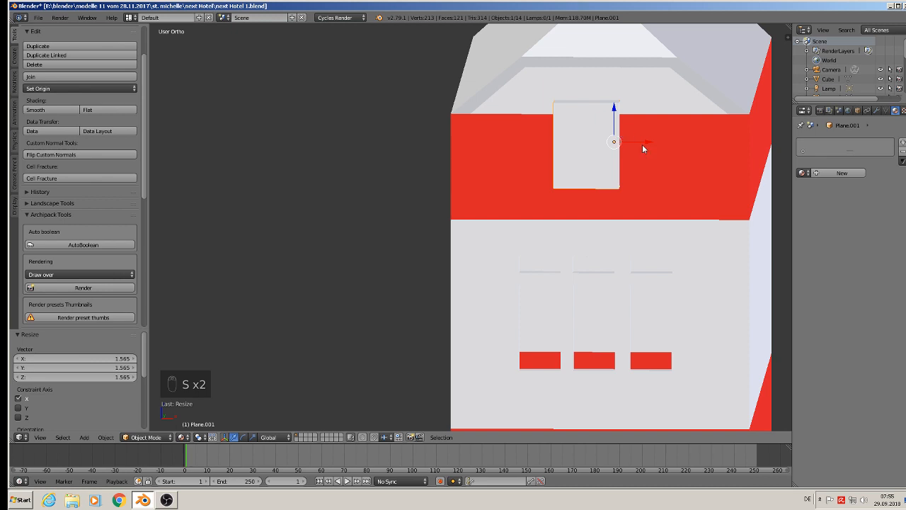
{"action": "left_click_drag", "start_coordinate": [642, 144], "coordinate": [659, 146]}
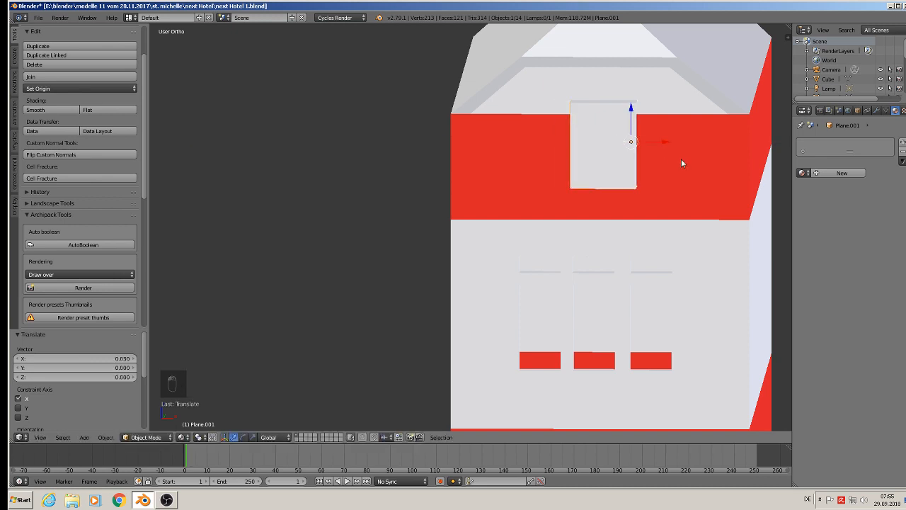
Step: Narrow the gable window's cutter box to 0.865 along X and shift it 0.022 along Y
{"action": "key", "text": "s"}
{"action": "key", "text": "x"}
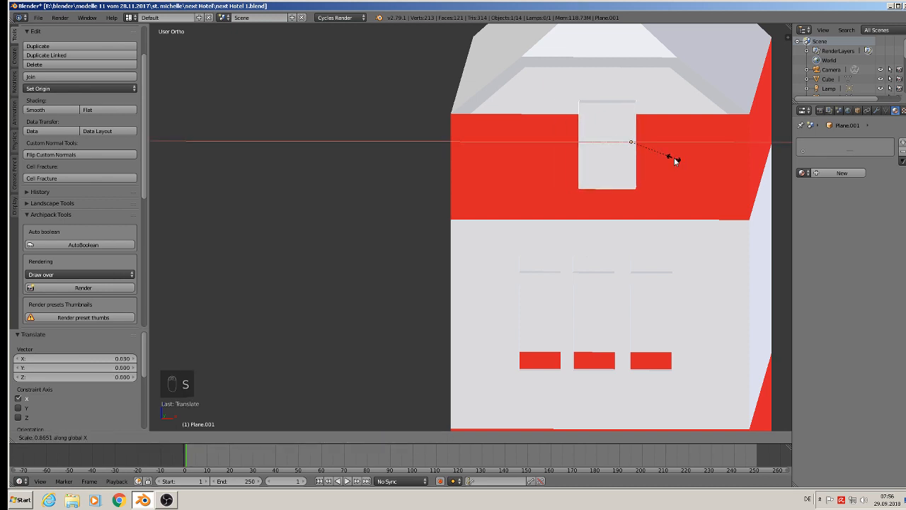
{"action": "left_click", "coordinate": [674, 157]}
{"action": "middle_click_drag", "start_coordinate": [674, 155], "coordinate": [731, 165]}
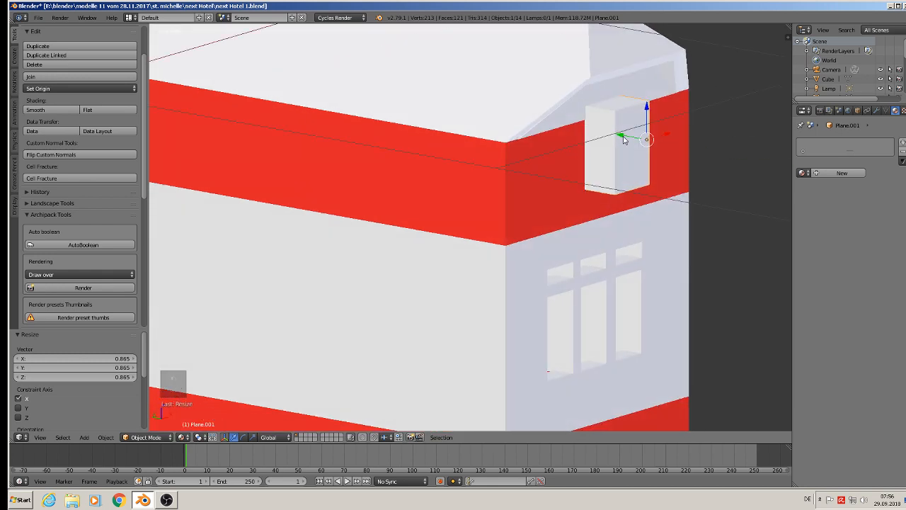
{"action": "left_click_drag", "start_coordinate": [624, 140], "coordinate": [622, 137]}
{"action": "scroll", "coordinate": [571, 242], "scroll_direction": "down", "scroll_amount": 3}
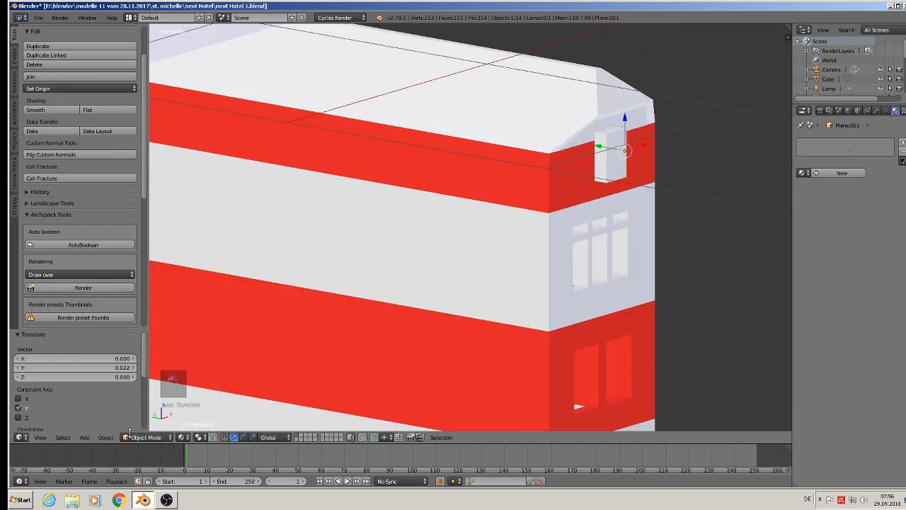
Step: Apply rotation and scale to the cutter box and the hotel building
{"action": "left_click", "coordinate": [106, 436]}
{"action": "mouse_move", "coordinate": [135, 365]}
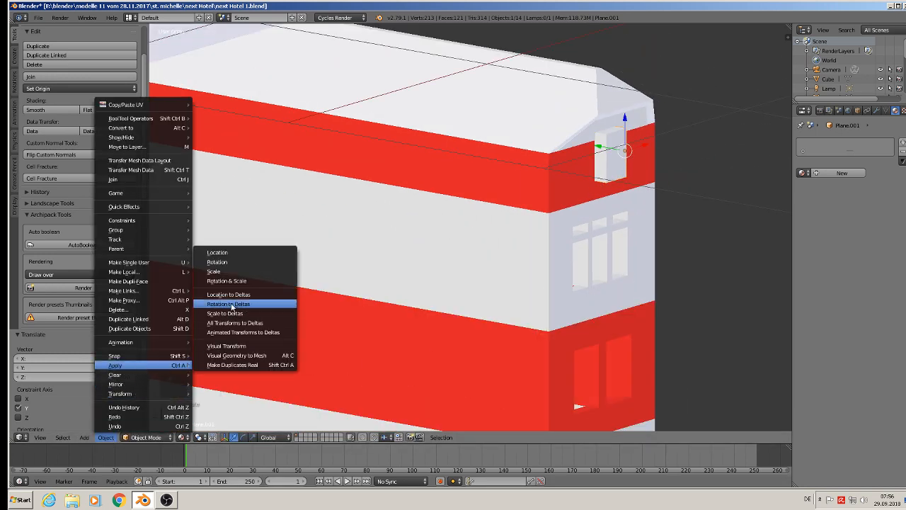
{"action": "left_click", "coordinate": [239, 280]}
{"action": "right_click", "coordinate": [459, 161]}
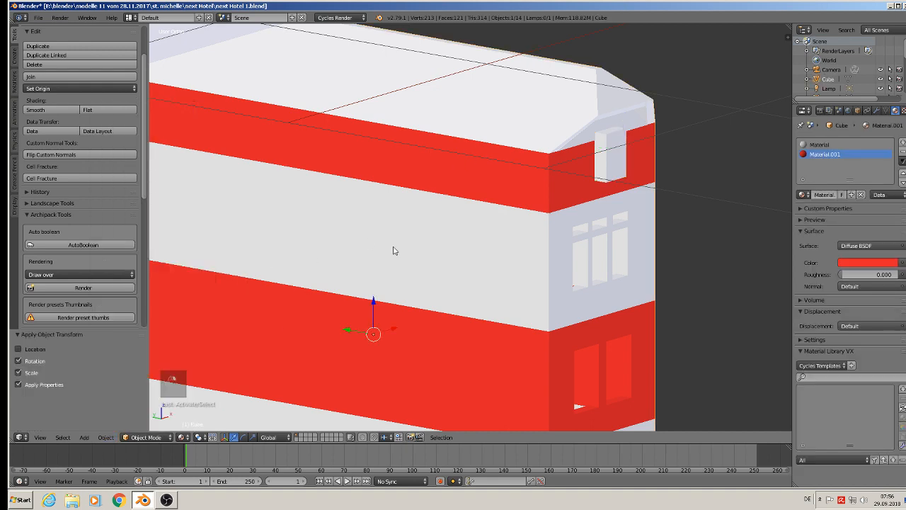
{"action": "left_click", "coordinate": [103, 437]}
{"action": "mouse_move", "coordinate": [124, 366]}
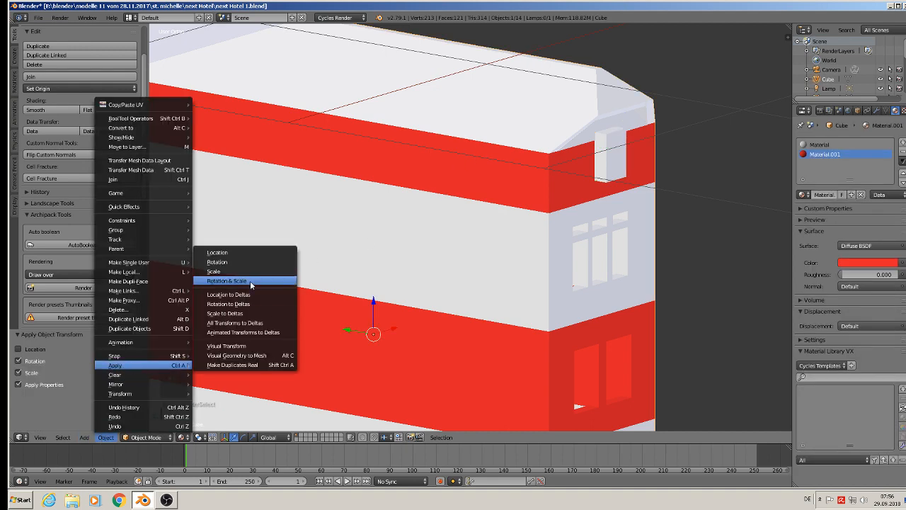
{"action": "left_click", "coordinate": [250, 280]}
{"action": "scroll", "coordinate": [453, 214], "scroll_direction": "down", "scroll_amount": 3}
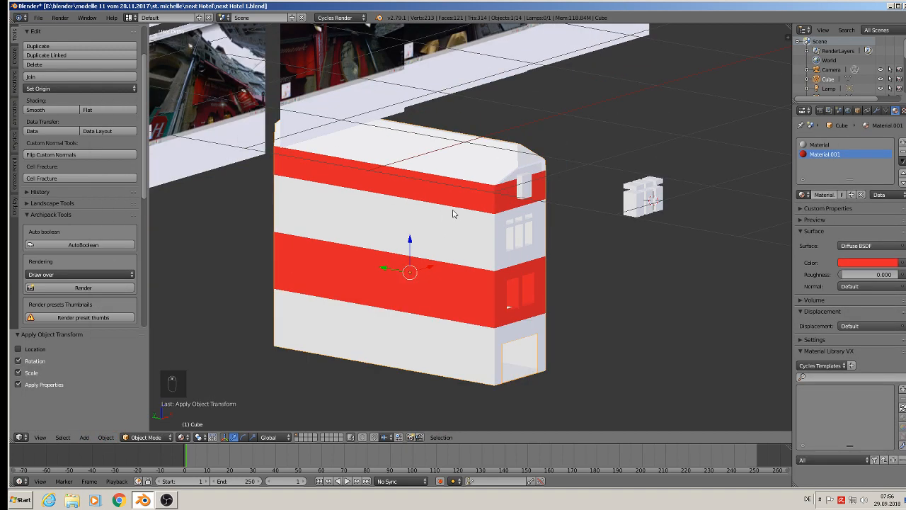
Step: Save the project under the new file name next Hotel 2.blend in the next Hotel folder
{"action": "left_click", "coordinate": [39, 17]}
{"action": "left_click", "coordinate": [67, 99]}
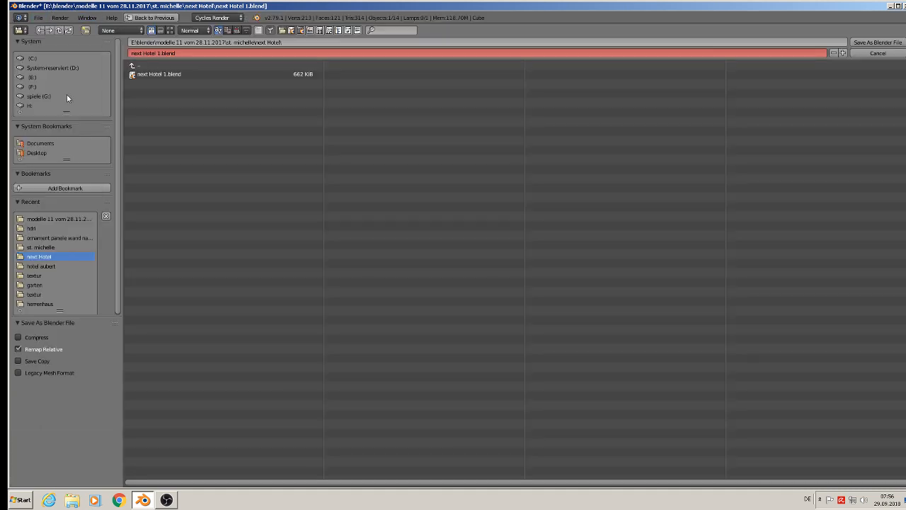
{"action": "left_click", "coordinate": [160, 53]}
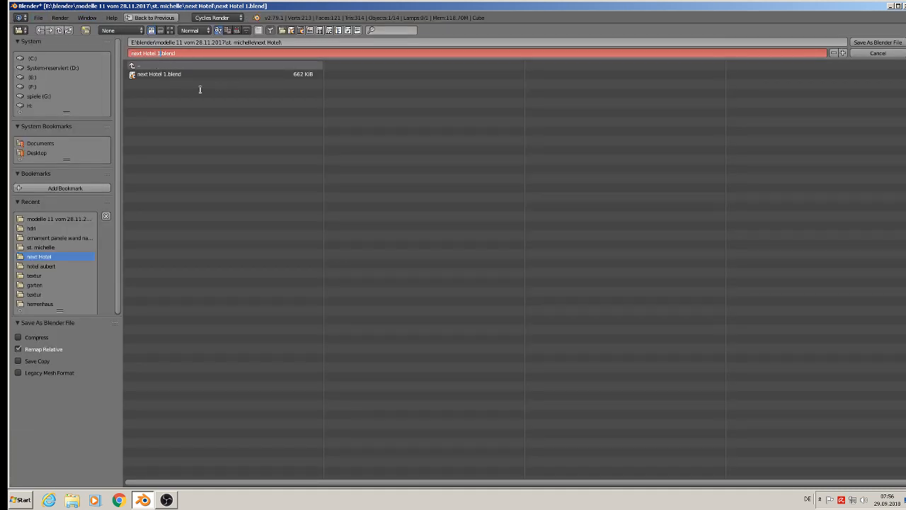
{"action": "left_click", "coordinate": [884, 43]}
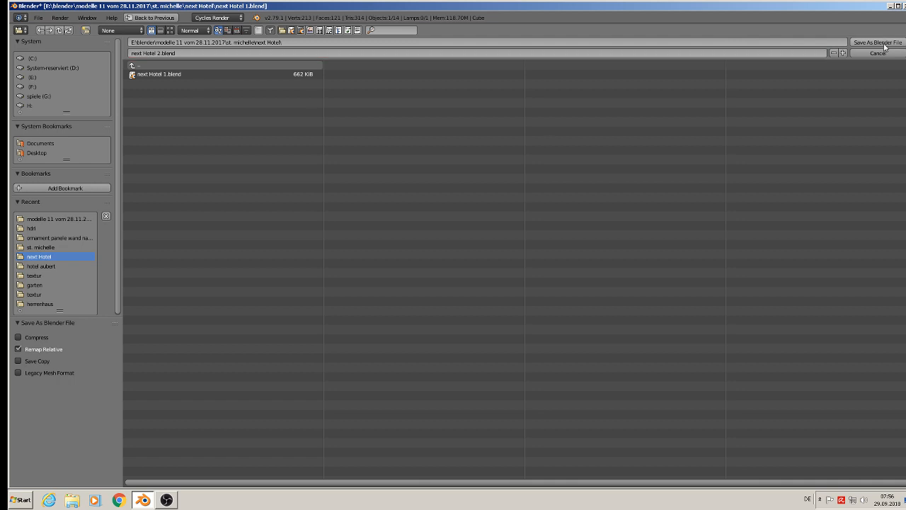
{"action": "left_click", "coordinate": [884, 44]}
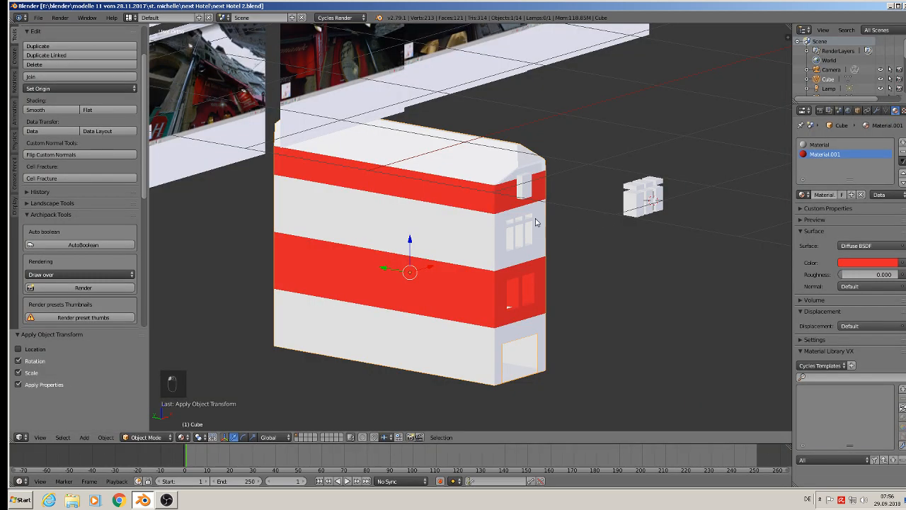
Step: Apply rotation and scale once more to the gable cutter box and the building mesh
{"action": "right_click", "coordinate": [521, 187]}
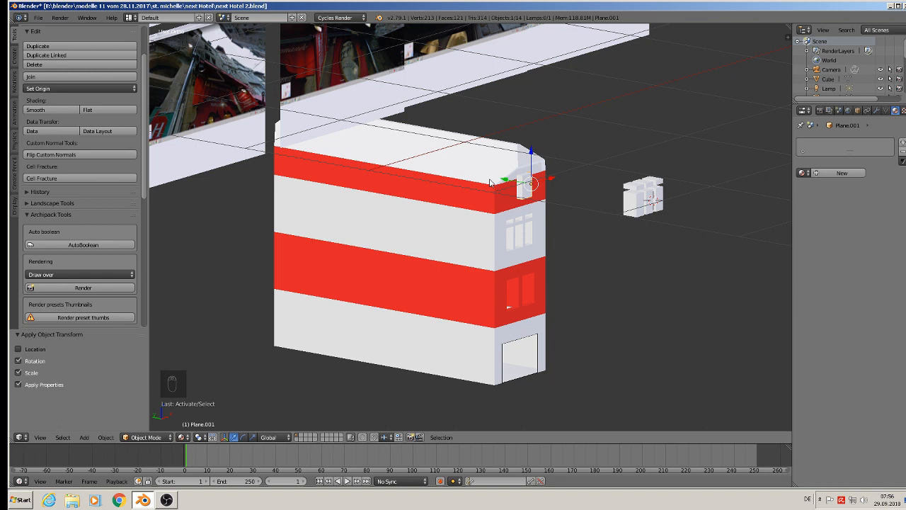
{"action": "left_click", "coordinate": [106, 437]}
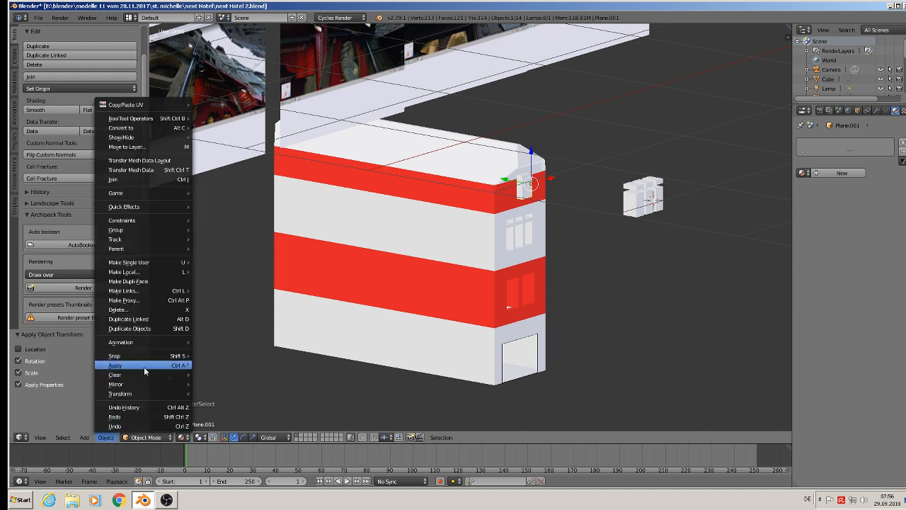
{"action": "mouse_move", "coordinate": [144, 366]}
{"action": "left_click", "coordinate": [221, 281]}
{"action": "left_click", "coordinate": [447, 243]}
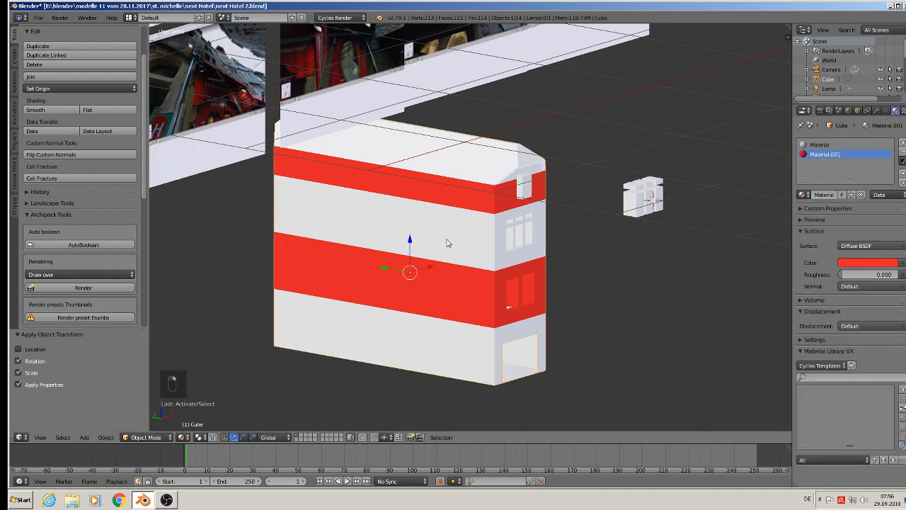
{"action": "left_click", "coordinate": [106, 437]}
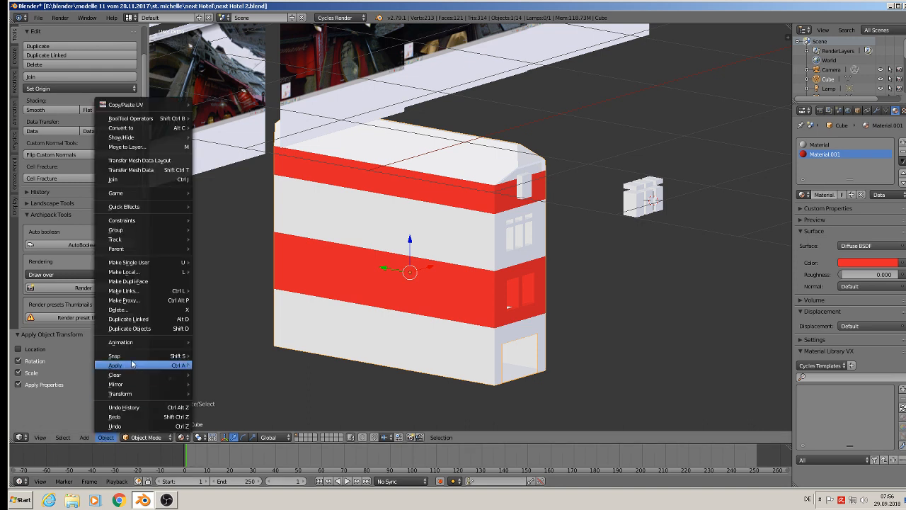
{"action": "mouse_move", "coordinate": [130, 365]}
{"action": "left_click", "coordinate": [226, 280]}
{"action": "scroll", "coordinate": [646, 204], "scroll_direction": "up", "scroll_amount": 1}
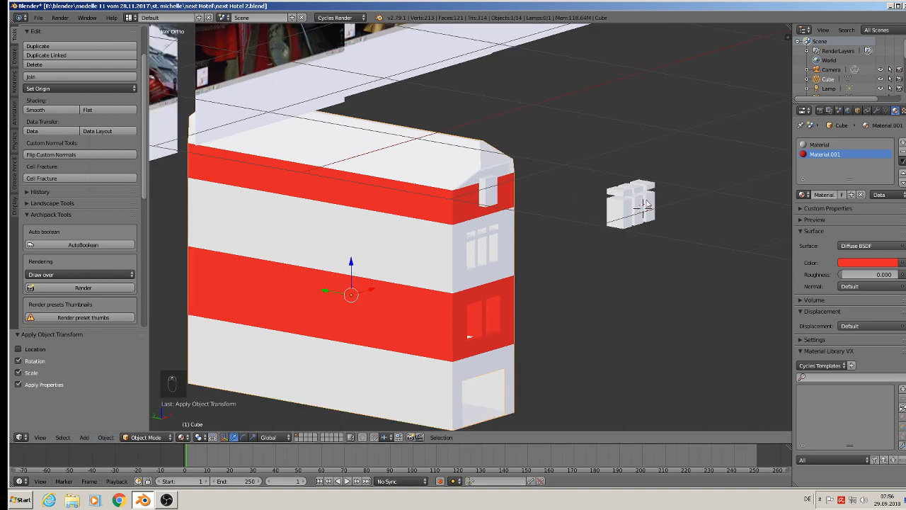
Step: Cut the gable window opening into the building with an applied Boolean Difference modifier targeting Plane.001
{"action": "right_click", "coordinate": [494, 191]}
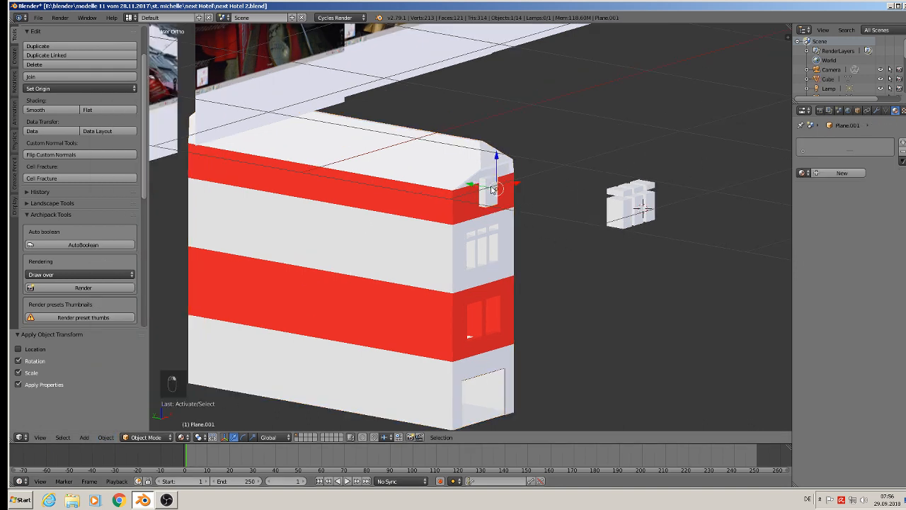
{"action": "right_click", "coordinate": [471, 151]}
{"action": "left_click", "coordinate": [877, 110]}
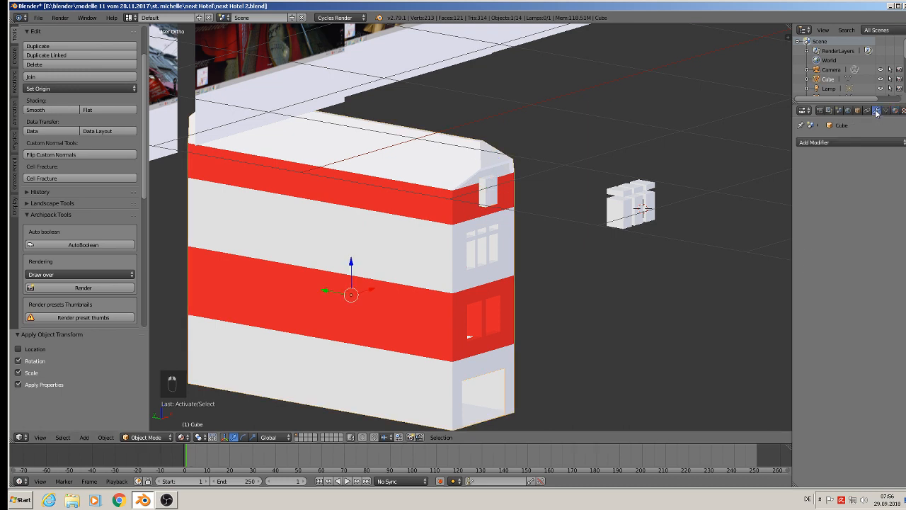
{"action": "left_click", "coordinate": [833, 143]}
{"action": "left_click", "coordinate": [742, 184]}
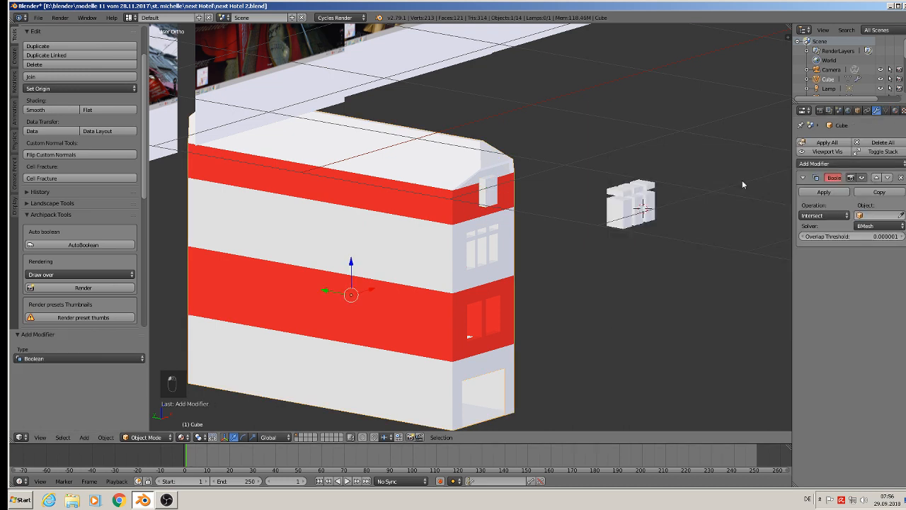
{"action": "left_click", "coordinate": [862, 215]}
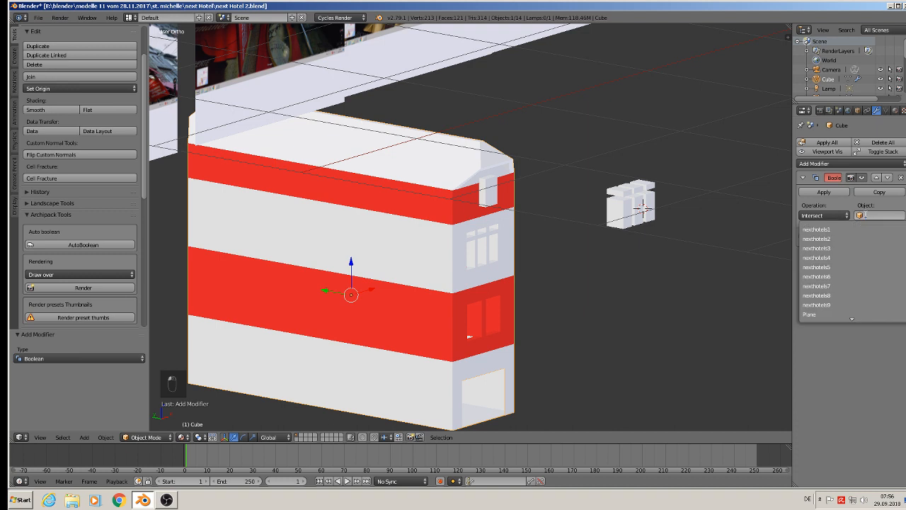
{"action": "left_click", "coordinate": [826, 312]}
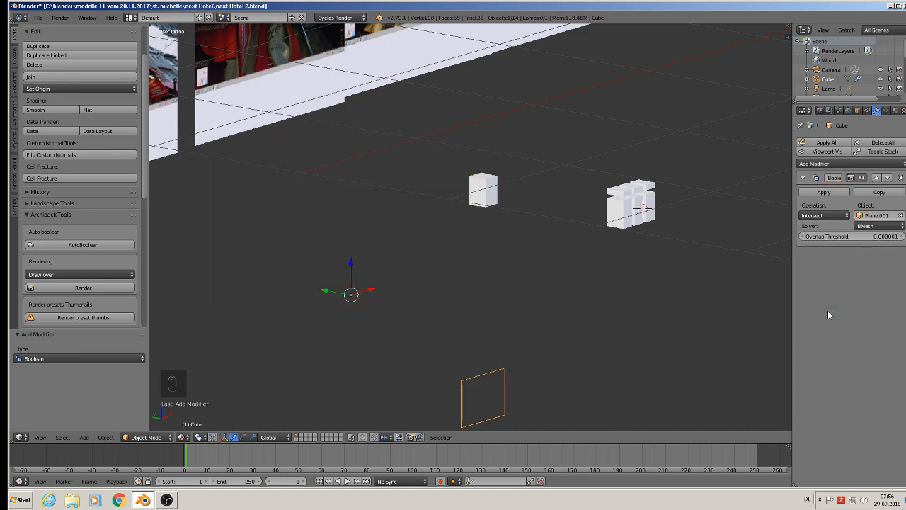
{"action": "left_click", "coordinate": [825, 216]}
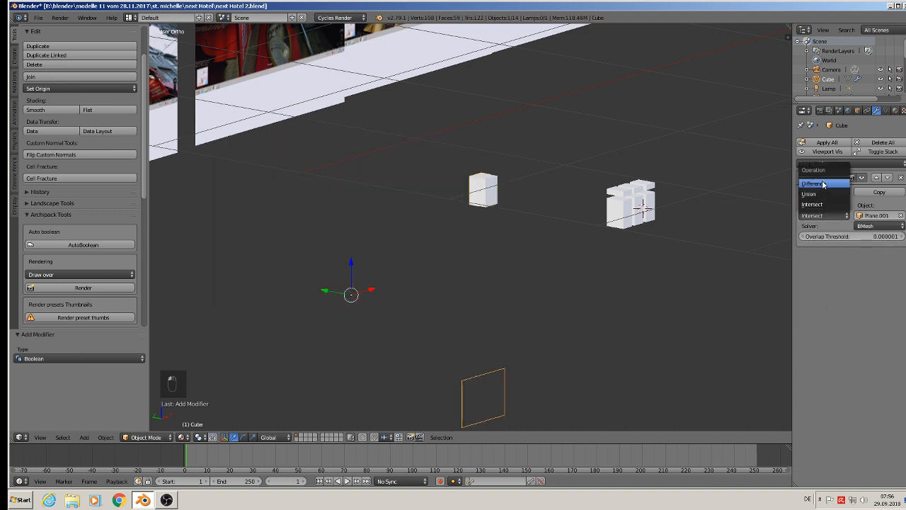
{"action": "left_click", "coordinate": [823, 184]}
{"action": "left_click", "coordinate": [823, 192]}
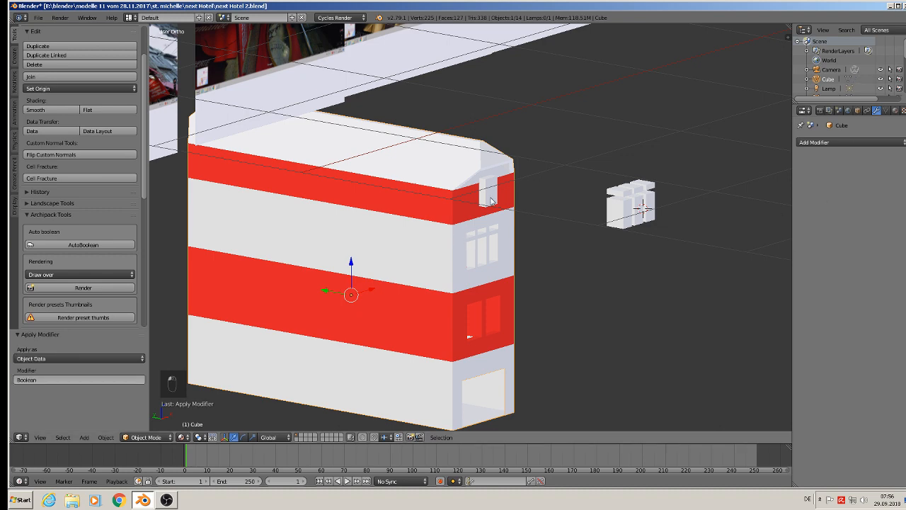
Step: Move the cutter box 0.730 along X, away from the building
{"action": "right_click", "coordinate": [491, 201]}
{"action": "key", "text": "g"}
{"action": "key", "text": "x"}
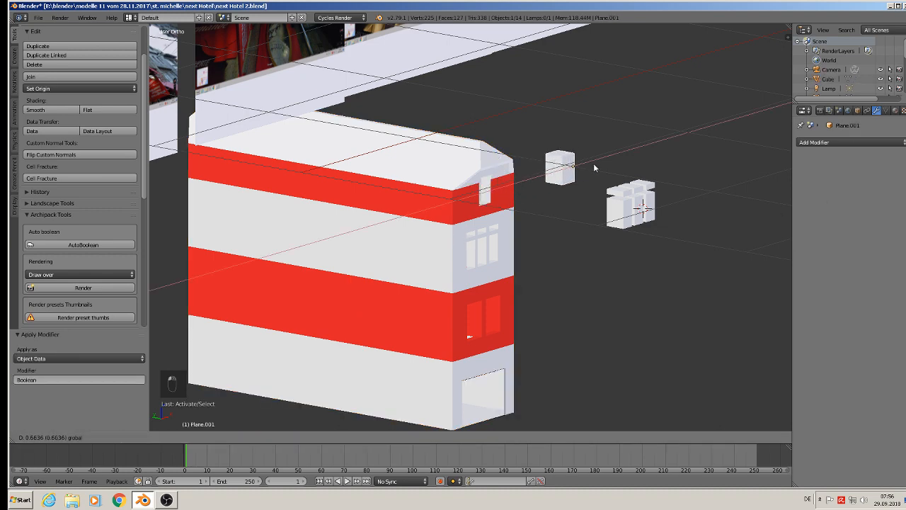
{"action": "left_click", "coordinate": [593, 162]}
Step: Delete the back face inside the gable window recess with the Only Faces option
{"action": "scroll", "coordinate": [481, 198], "scroll_direction": "up", "scroll_amount": 4}
{"action": "middle_click_drag", "start_coordinate": [509, 197], "coordinate": [466, 217]}
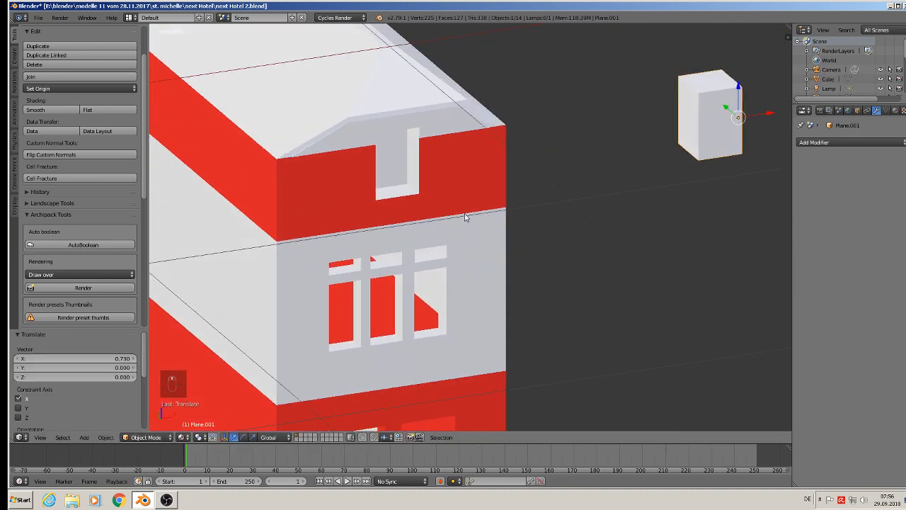
{"action": "right_click", "coordinate": [417, 177]}
{"action": "key", "text": "Tab"}
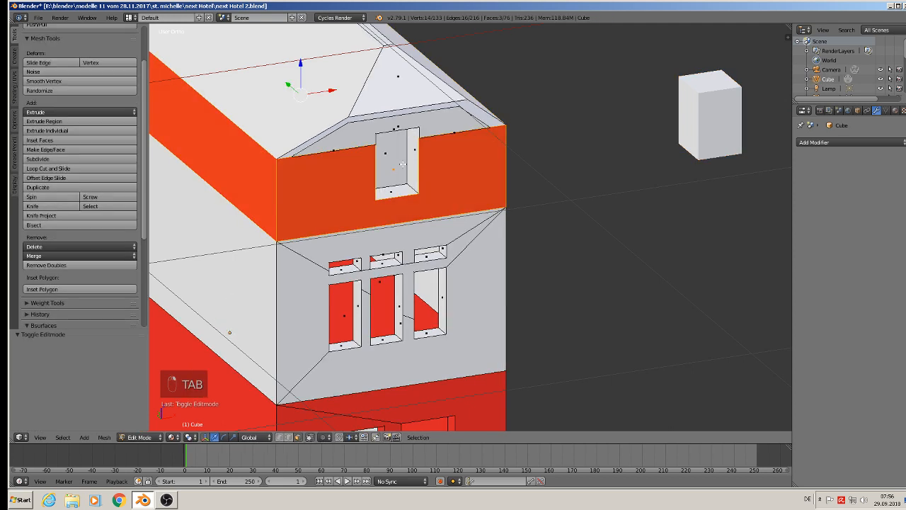
{"action": "key", "text": "x"}
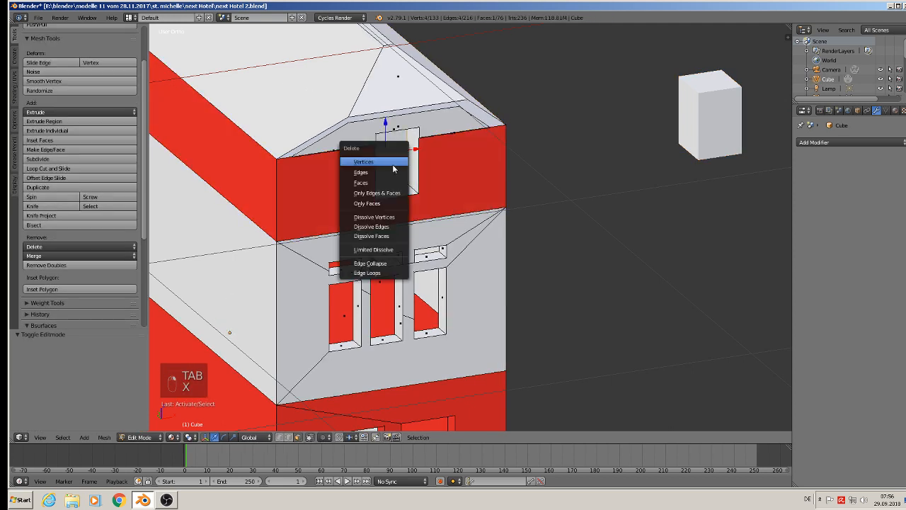
{"action": "left_click", "coordinate": [381, 204]}
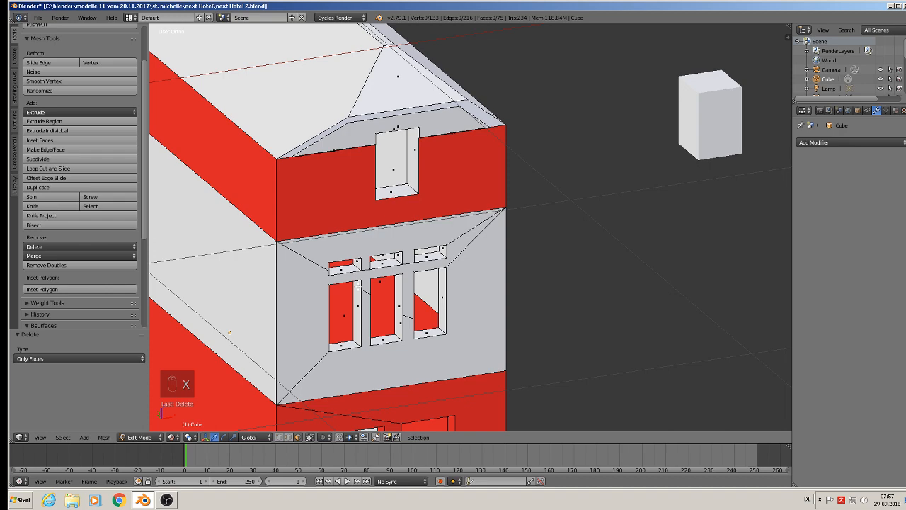
Step: Move the inner rim edge loop of the gable window opening -0.037 along Y and return to Object Mode
{"action": "left_click", "coordinate": [288, 437]}
{"action": "right_click", "coordinate": [399, 182], "text": "alt"}
{"action": "middle_click_drag", "start_coordinate": [413, 191], "coordinate": [469, 210]}
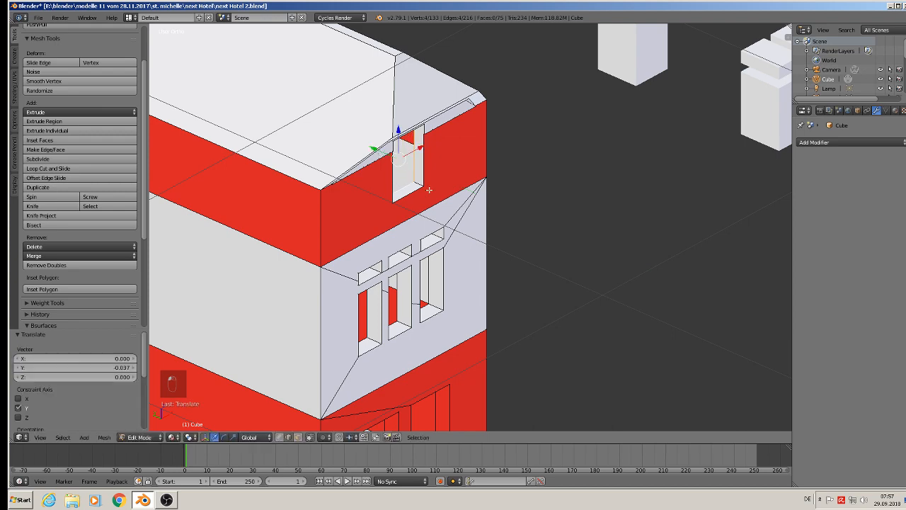
{"action": "key", "text": "a"}
{"action": "scroll", "coordinate": [435, 193], "scroll_direction": "down", "scroll_amount": 3}
{"action": "key", "text": "Tab"}
Step: Examine the timber-framed upper storey, awning and shop front in the seaside reference photo
{"action": "middle_click_drag", "start_coordinate": [419, 190], "coordinate": [659, 324]}
{"action": "scroll", "coordinate": [388, 213], "scroll_direction": "down", "scroll_amount": 5}
{"action": "scroll", "coordinate": [489, 308], "scroll_direction": "up", "scroll_amount": 8}
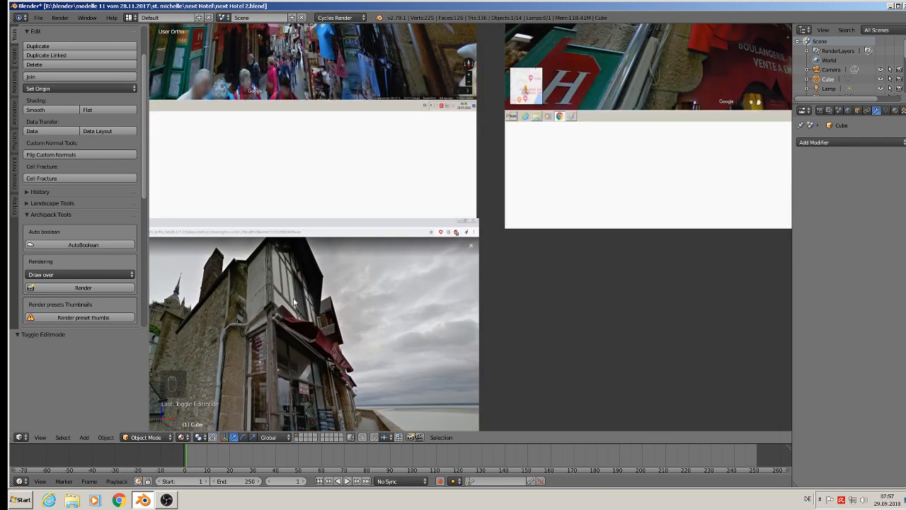
{"action": "middle_click_drag", "start_coordinate": [281, 415], "coordinate": [307, 261], "text": "shift"}
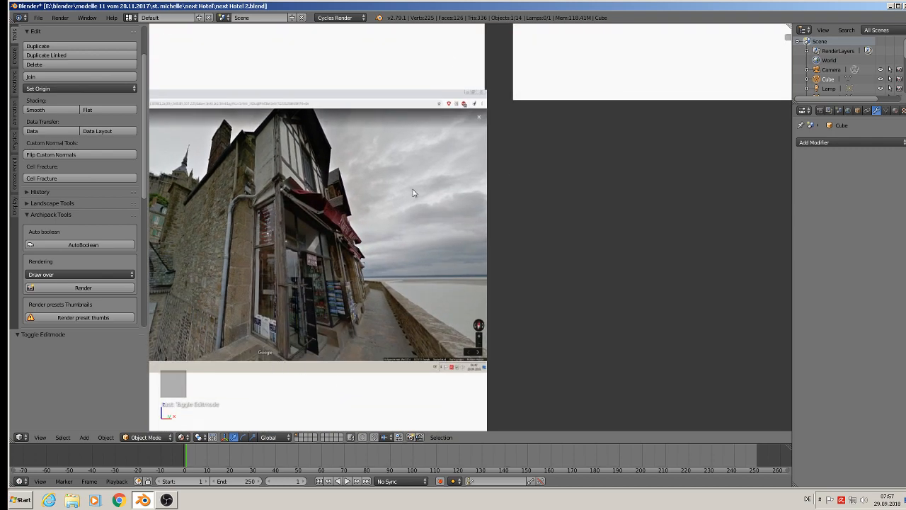
Step: Examine the aerial reference photos of the town houses above the rampart, then return to the rear of the building
{"action": "scroll", "coordinate": [389, 329], "scroll_direction": "down", "scroll_amount": 6}
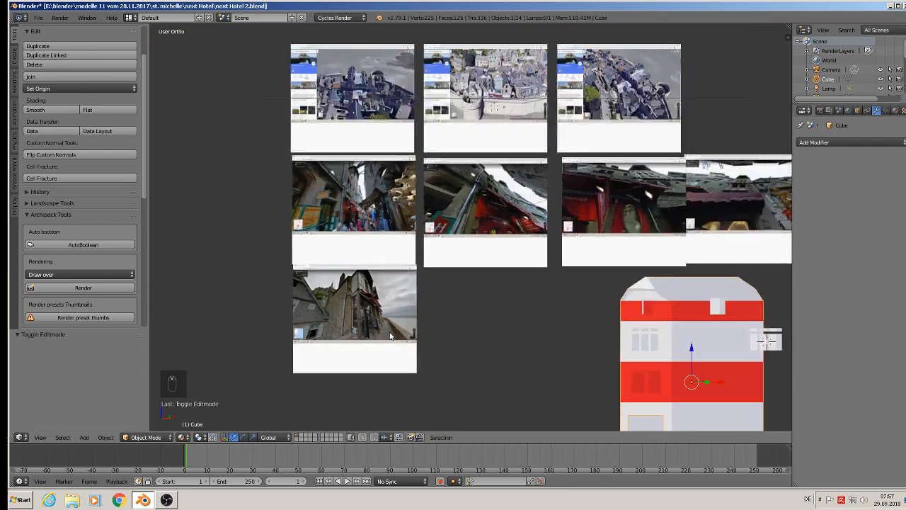
{"action": "scroll", "coordinate": [521, 107], "scroll_direction": "up", "scroll_amount": 4}
{"action": "scroll", "coordinate": [521, 92], "scroll_direction": "up", "scroll_amount": 4}
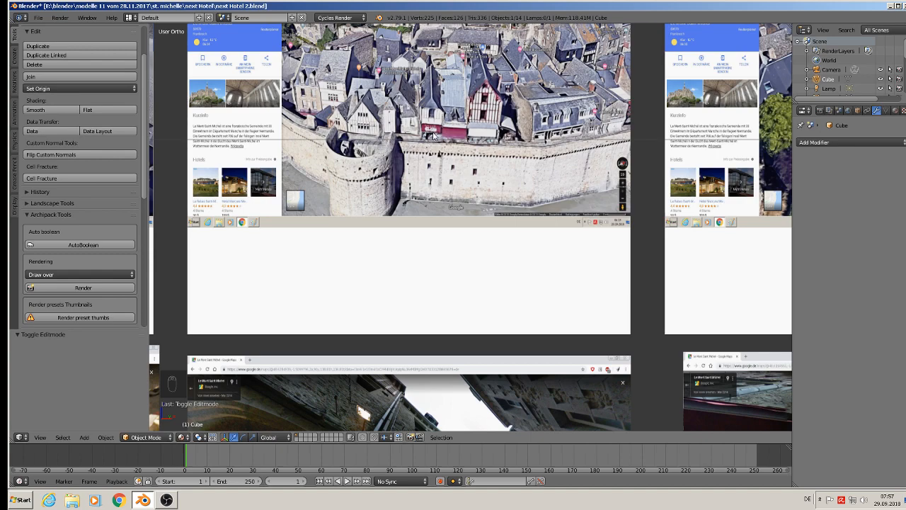
{"action": "scroll", "coordinate": [498, 202], "scroll_direction": "down", "scroll_amount": 5}
{"action": "scroll", "coordinate": [503, 240], "scroll_direction": "down", "scroll_amount": 5}
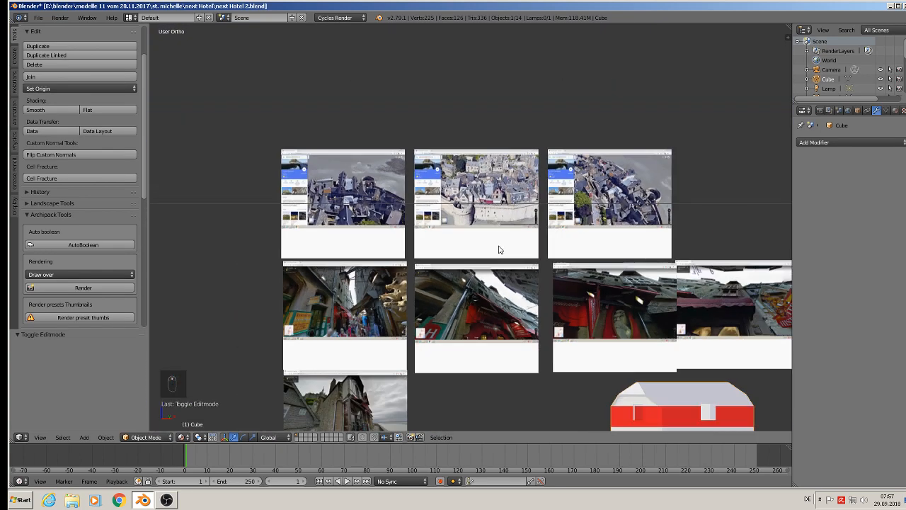
{"action": "scroll", "coordinate": [508, 274], "scroll_direction": "down", "scroll_amount": 2}
{"action": "middle_click_drag", "start_coordinate": [580, 326], "coordinate": [541, 230], "text": "shift"}
{"action": "scroll", "coordinate": [543, 229], "scroll_direction": "up", "scroll_amount": 4}
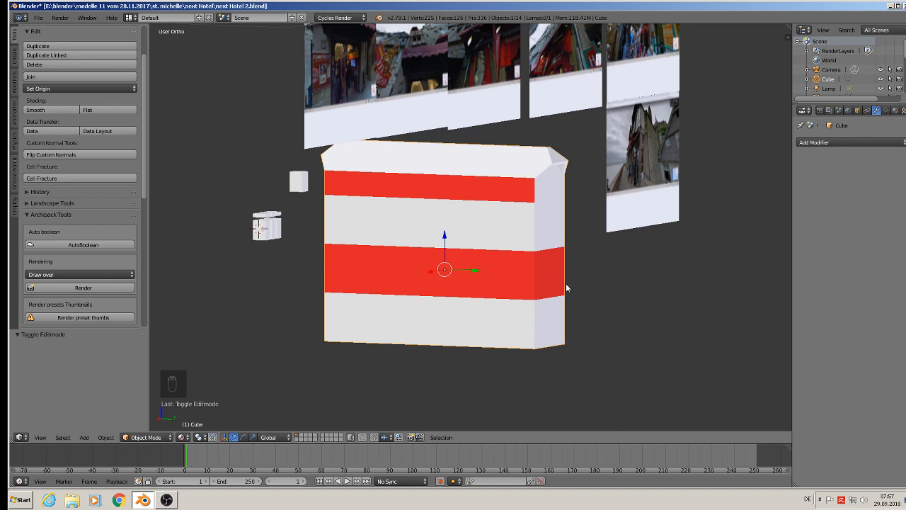
Step: Assign the red Material.001 to the rear end face of the top storey and save the file
{"action": "scroll", "coordinate": [540, 198], "scroll_direction": "up", "scroll_amount": 2}
{"action": "key", "text": "Tab"}
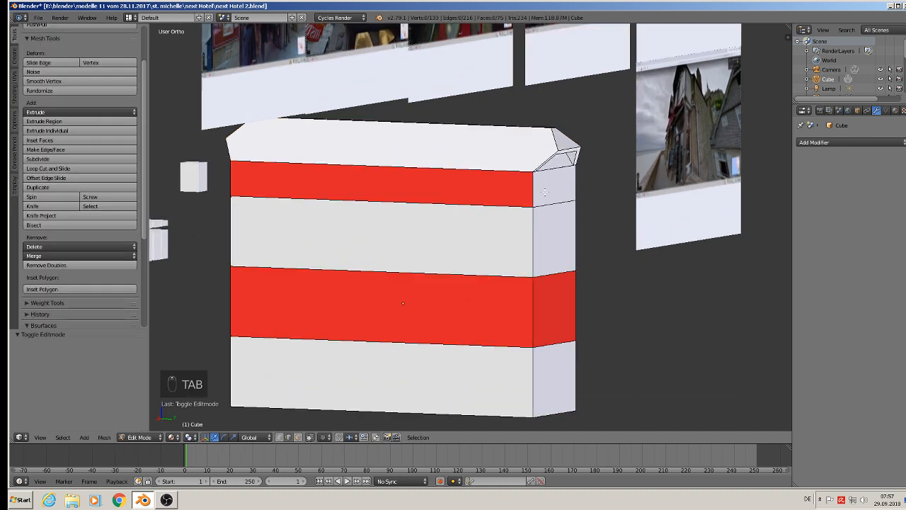
{"action": "left_click", "coordinate": [298, 437]}
{"action": "right_click", "coordinate": [555, 183]}
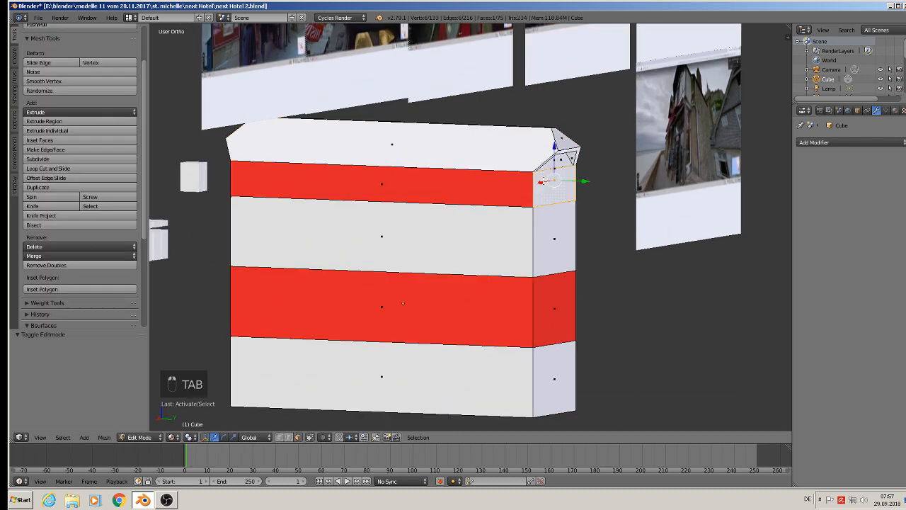
{"action": "left_click", "coordinate": [895, 110]}
{"action": "left_click", "coordinate": [825, 154]}
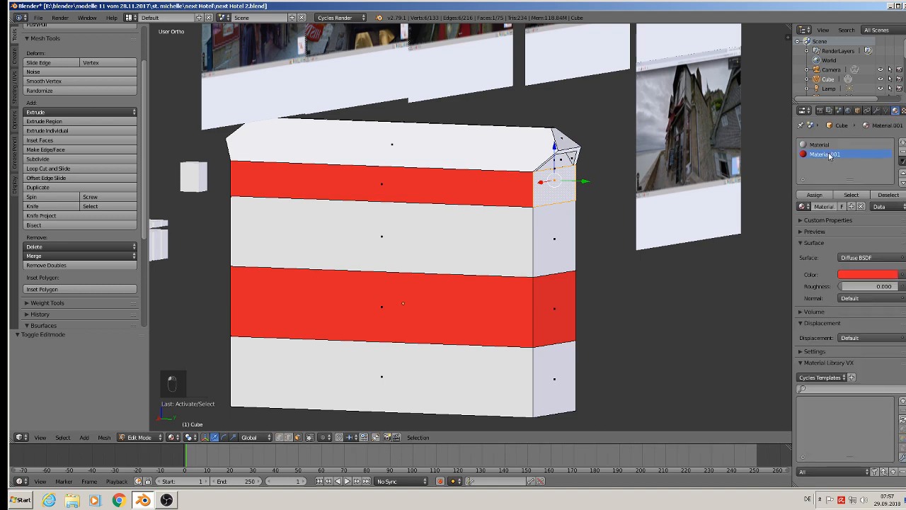
{"action": "left_click", "coordinate": [814, 195]}
{"action": "middle_click_drag", "start_coordinate": [637, 247], "coordinate": [686, 252]}
{"action": "key", "text": "a"}
{"action": "key", "text": "Tab"}
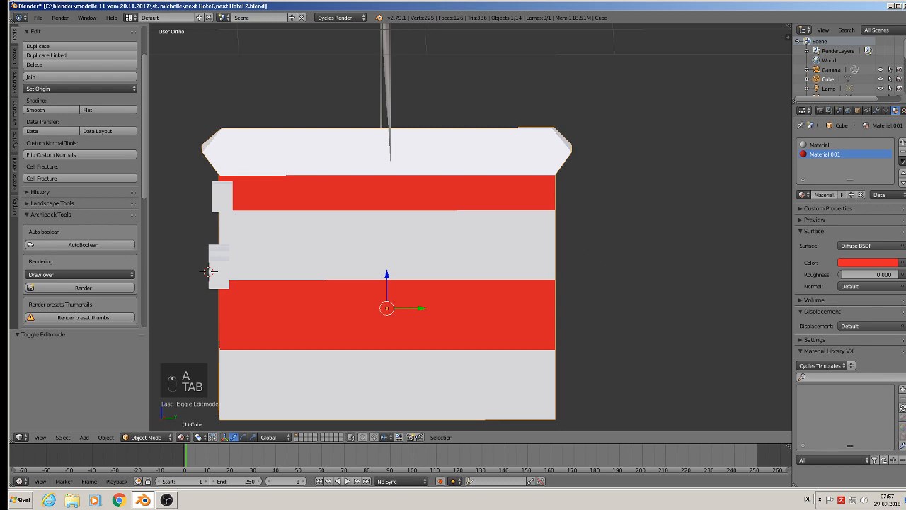
{"action": "left_click", "coordinate": [39, 17]}
Step: Examine the timber-framed gable and its window in the seaside reference photo
{"action": "scroll", "coordinate": [139, 134], "scroll_direction": "down", "scroll_amount": 2}
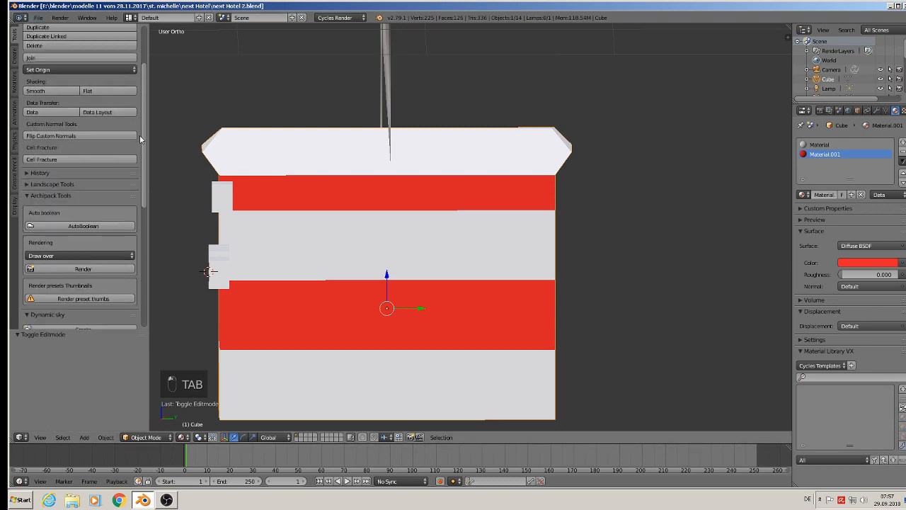
{"action": "scroll", "coordinate": [140, 134], "scroll_direction": "down", "scroll_amount": 2}
{"action": "scroll", "coordinate": [474, 191], "scroll_direction": "down", "scroll_amount": 2}
{"action": "middle_click_drag", "start_coordinate": [421, 220], "coordinate": [223, 187]}
{"action": "scroll", "coordinate": [514, 151], "scroll_direction": "up", "scroll_amount": 7}
{"action": "middle_click_drag", "start_coordinate": [576, 226], "coordinate": [487, 230], "text": "shift"}
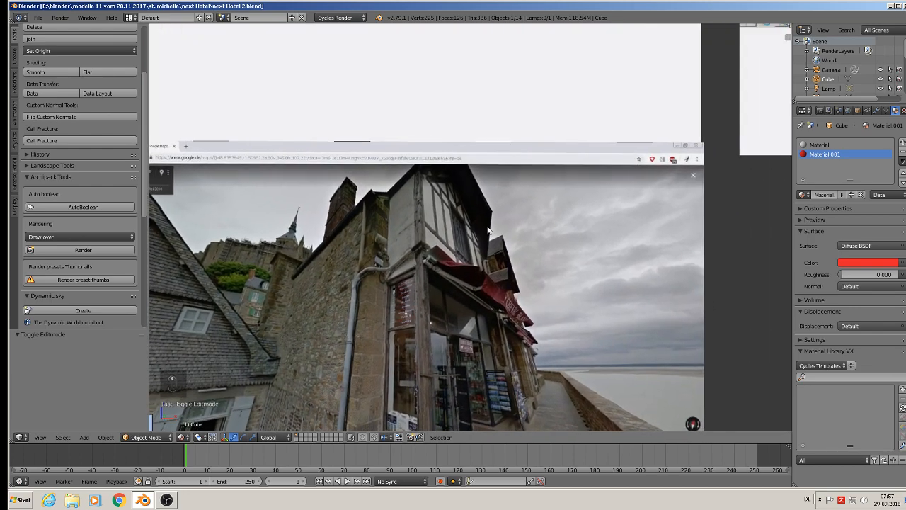
{"action": "scroll", "coordinate": [471, 231], "scroll_direction": "up", "scroll_amount": 4}
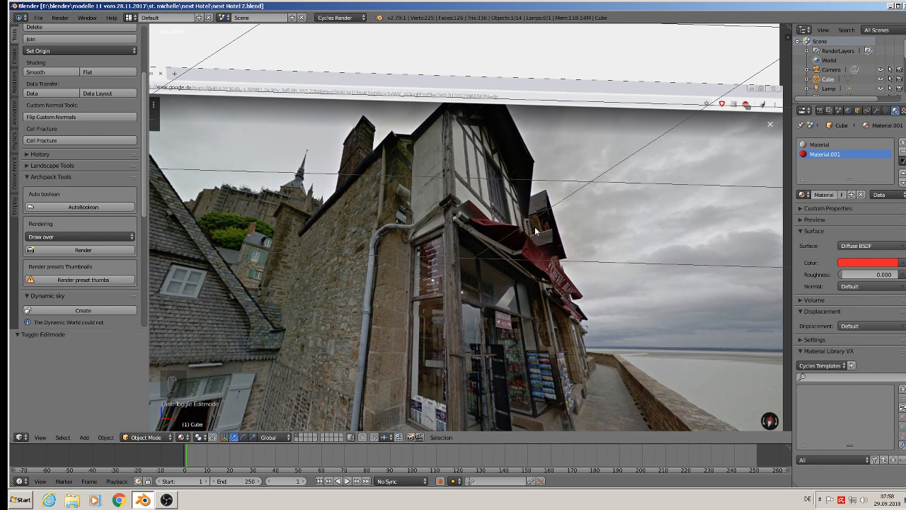
{"action": "scroll", "coordinate": [535, 226], "scroll_direction": "down", "scroll_amount": 5}
{"action": "middle_click_drag", "start_coordinate": [614, 272], "coordinate": [210, 222], "text": "shift"}
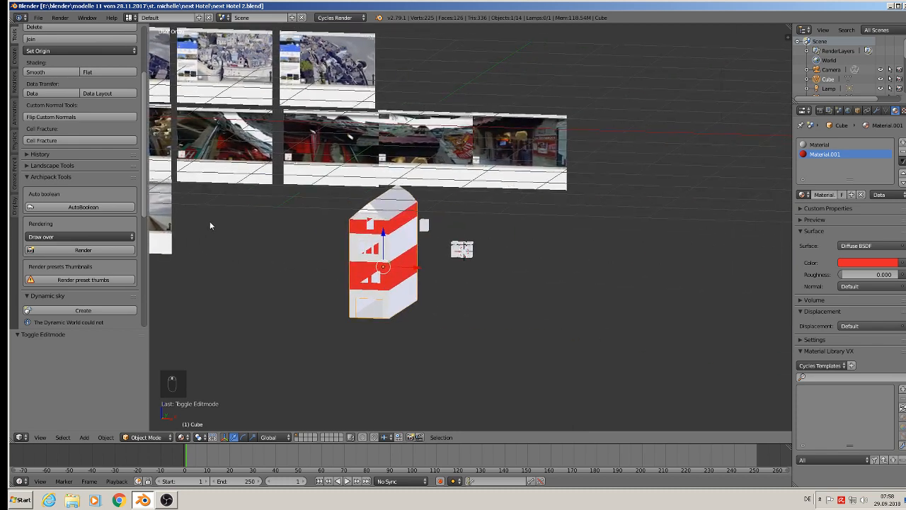
Step: Move the gable window cutter box along Y to the rear end of the building
{"action": "scroll", "coordinate": [471, 258], "scroll_direction": "up", "scroll_amount": 6}
{"action": "right_click", "coordinate": [437, 174]}
{"action": "middle_click_drag", "start_coordinate": [437, 174], "coordinate": [366, 206]}
{"action": "scroll", "coordinate": [366, 206], "scroll_direction": "down", "scroll_amount": 2}
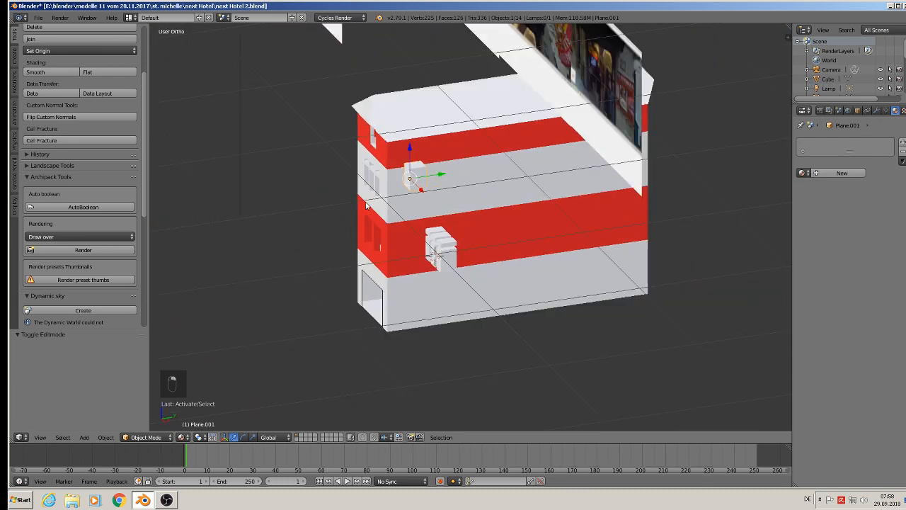
{"action": "left_click", "coordinate": [433, 180]}
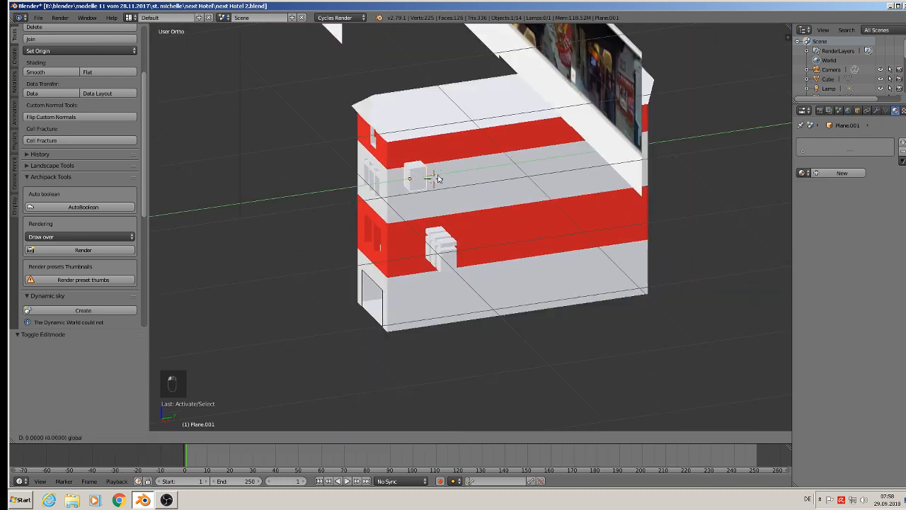
{"action": "left_click_drag", "start_coordinate": [436, 176], "coordinate": [656, 150]}
{"action": "scroll", "coordinate": [596, 152], "scroll_direction": "up", "scroll_amount": 3}
Step: Move the cutter box -0.148 along X onto the rear gable and fine-tune its position near the middle of the wall
{"action": "middle_click_drag", "start_coordinate": [596, 153], "coordinate": [453, 201]}
{"action": "left_click_drag", "start_coordinate": [419, 194], "coordinate": [502, 186]}
{"action": "key", "text": "KP_1"}
{"action": "scroll", "coordinate": [463, 162], "scroll_direction": "up", "scroll_amount": 3}
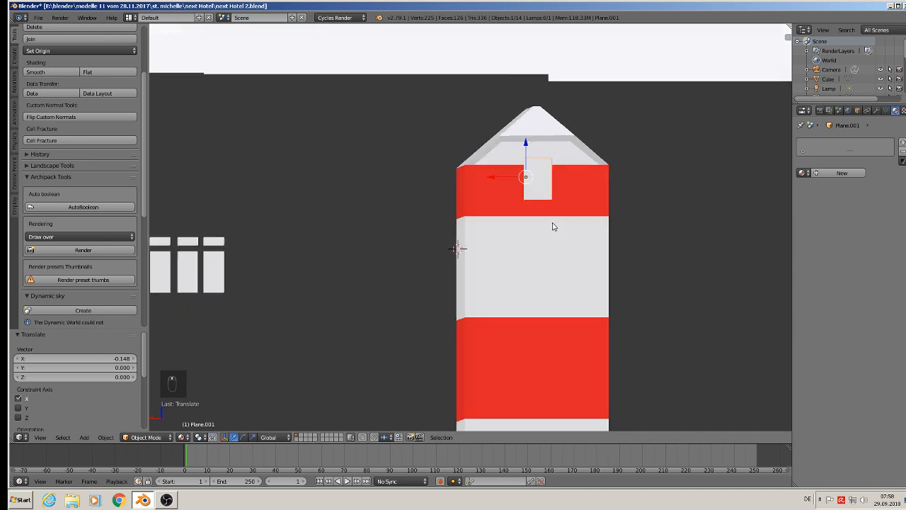
{"action": "middle_click_drag", "start_coordinate": [554, 227], "coordinate": [554, 228]}
{"action": "left_click_drag", "start_coordinate": [504, 175], "coordinate": [502, 174]}
Step: Move the cutter box -0.049 along Y so it reaches into the rear gable wall
{"action": "middle_click_drag", "start_coordinate": [502, 174], "coordinate": [610, 226]}
{"action": "left_click_drag", "start_coordinate": [540, 184], "coordinate": [532, 181]}
{"action": "scroll", "coordinate": [532, 180], "scroll_direction": "down", "scroll_amount": 5}
{"action": "scroll", "coordinate": [504, 165], "scroll_direction": "down", "scroll_amount": 2}
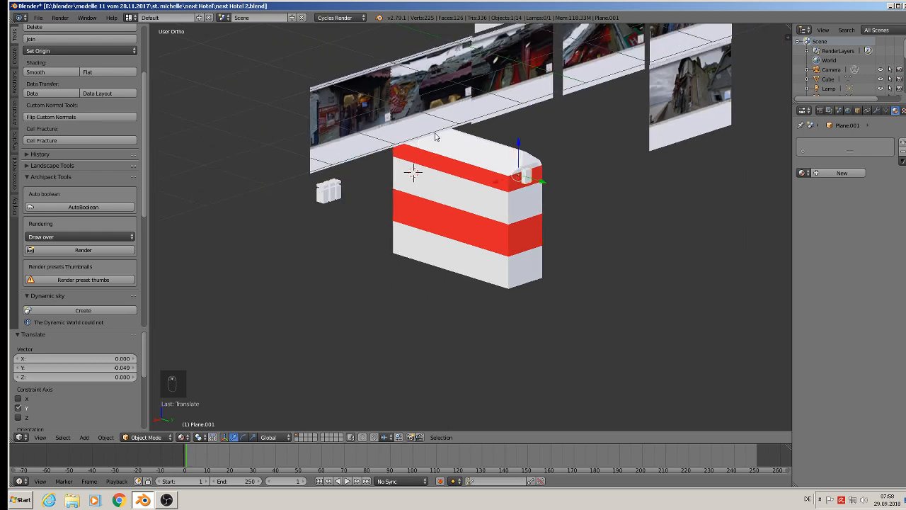
Step: Compare the cutter box placement on the rear gable with the seaside reference photo
{"action": "key", "text": "KP_1"}
{"action": "middle_click_drag", "start_coordinate": [153, 163], "coordinate": [570, 163], "text": "shift"}
{"action": "scroll", "coordinate": [487, 142], "scroll_direction": "up", "scroll_amount": 8}
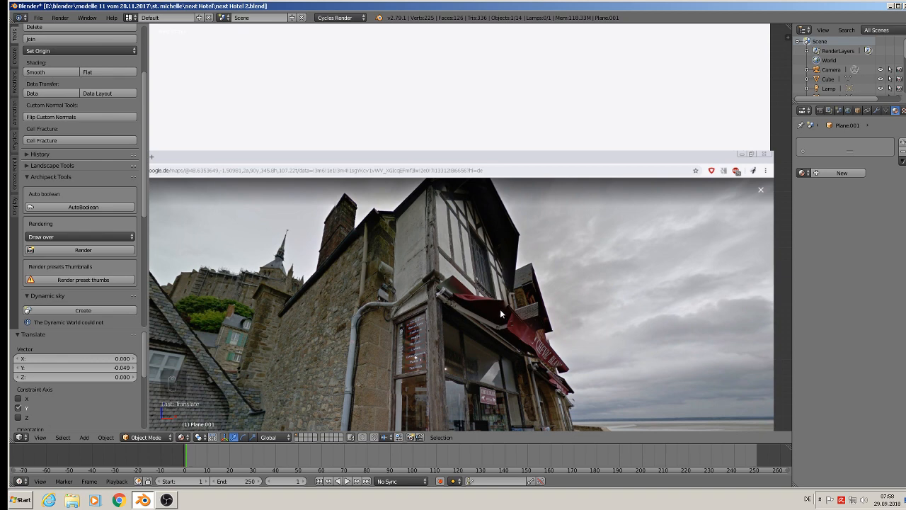
{"action": "scroll", "coordinate": [575, 309], "scroll_direction": "down", "scroll_amount": 2}
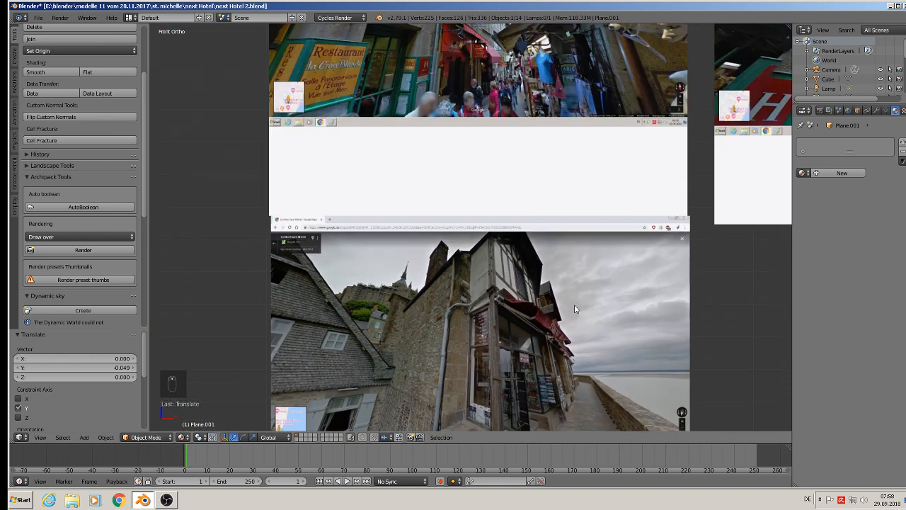
{"action": "scroll", "coordinate": [507, 267], "scroll_direction": "down", "scroll_amount": 6}
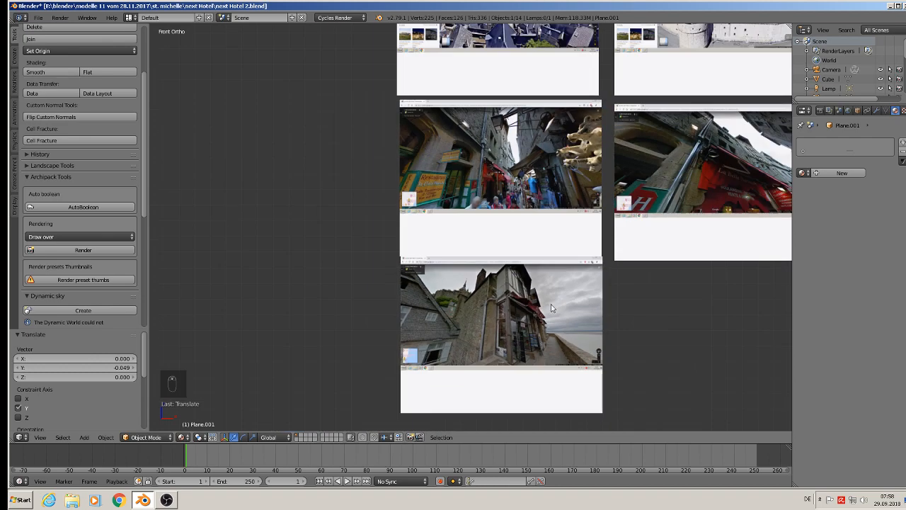
{"action": "middle_click_drag", "start_coordinate": [640, 308], "coordinate": [182, 251], "text": "shift"}
{"action": "scroll", "coordinate": [371, 256], "scroll_direction": "up", "scroll_amount": 8}
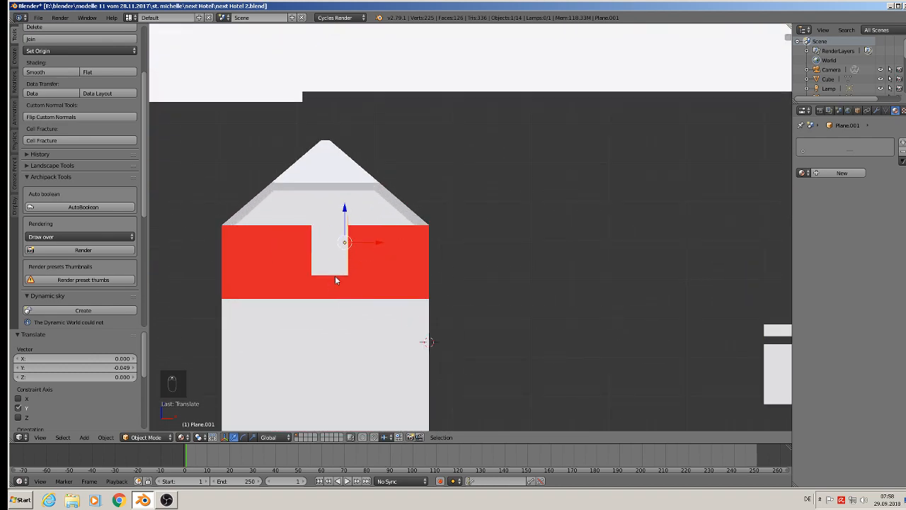
{"action": "mouse_move", "coordinate": [373, 243]}
{"action": "left_mouse_down"}
{"action": "mouse_move", "coordinate": [397, 244]}
{"action": "mouse_move", "coordinate": [360, 247]}
{"action": "mouse_move", "coordinate": [373, 250]}
{"action": "left_mouse_up"}
{"action": "middle_click_drag", "start_coordinate": [373, 251], "coordinate": [316, 266]}
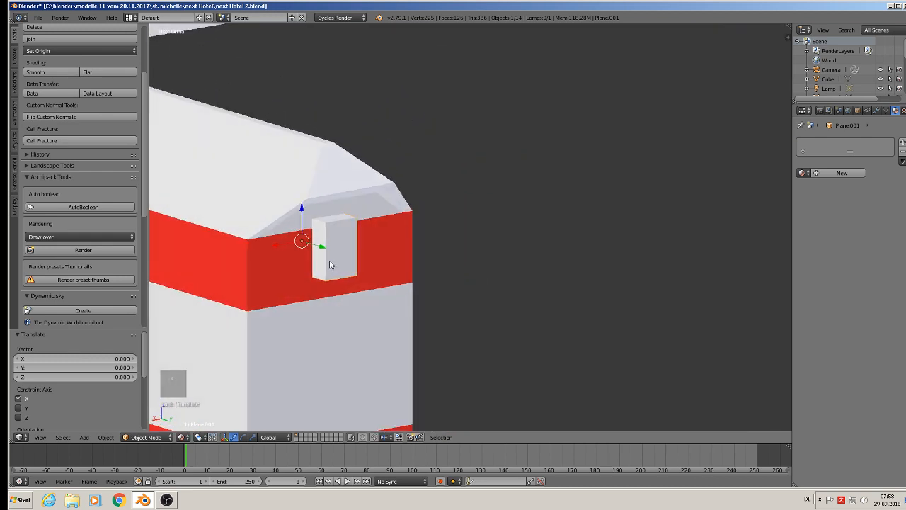
Step: Apply the rotation and scale of the building object
{"action": "right_click", "coordinate": [252, 199]}
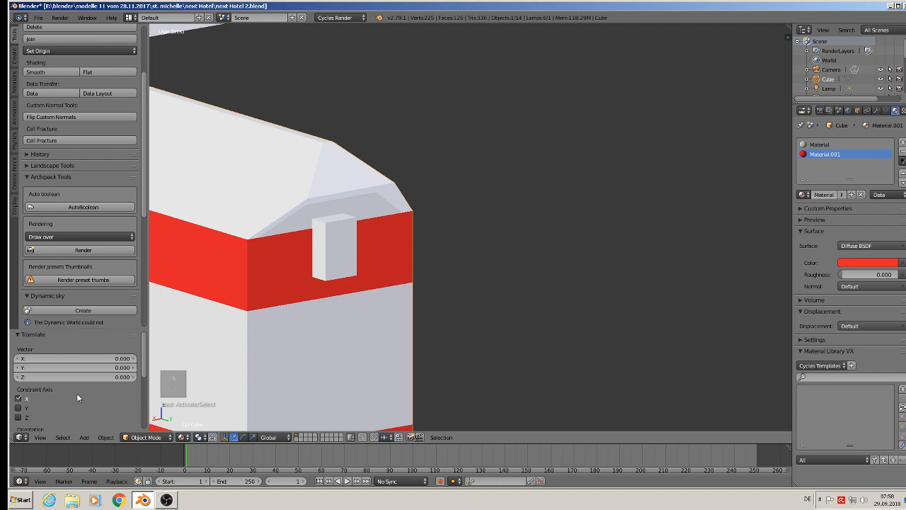
{"action": "left_click", "coordinate": [106, 437]}
{"action": "mouse_move", "coordinate": [130, 365]}
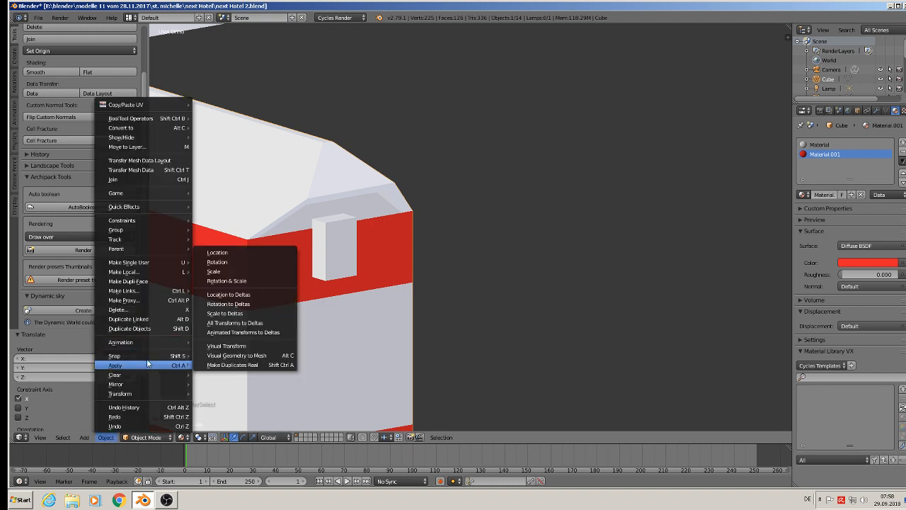
{"action": "left_click", "coordinate": [249, 280]}
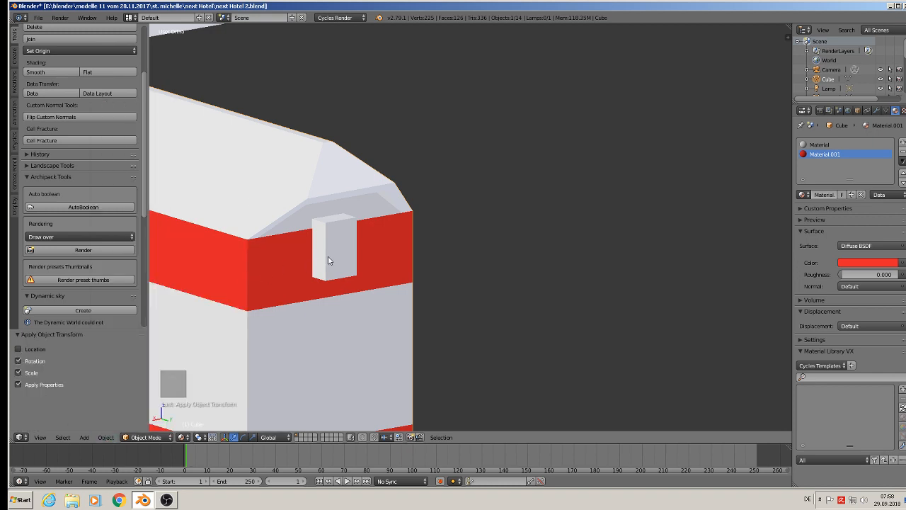
Step: Cut the rear gable window by adding a Boolean modifier to the building with Difference and object Plane.001, and apply it
{"action": "right_click", "coordinate": [347, 244]}
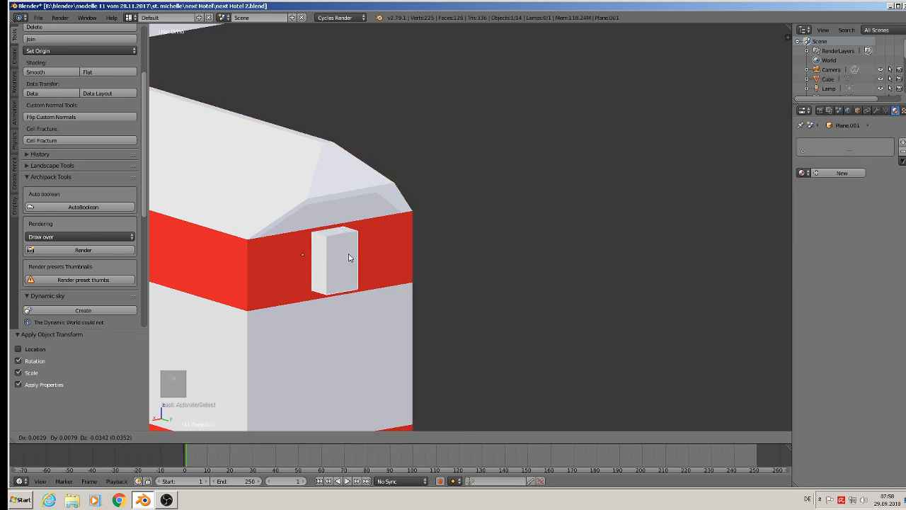
{"action": "right_click", "coordinate": [315, 187]}
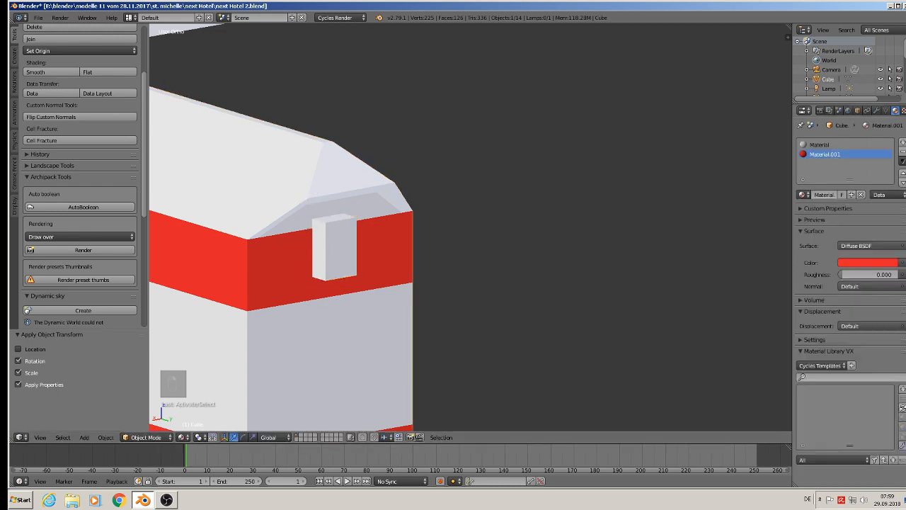
{"action": "left_click", "coordinate": [877, 110]}
{"action": "left_click", "coordinate": [865, 142]}
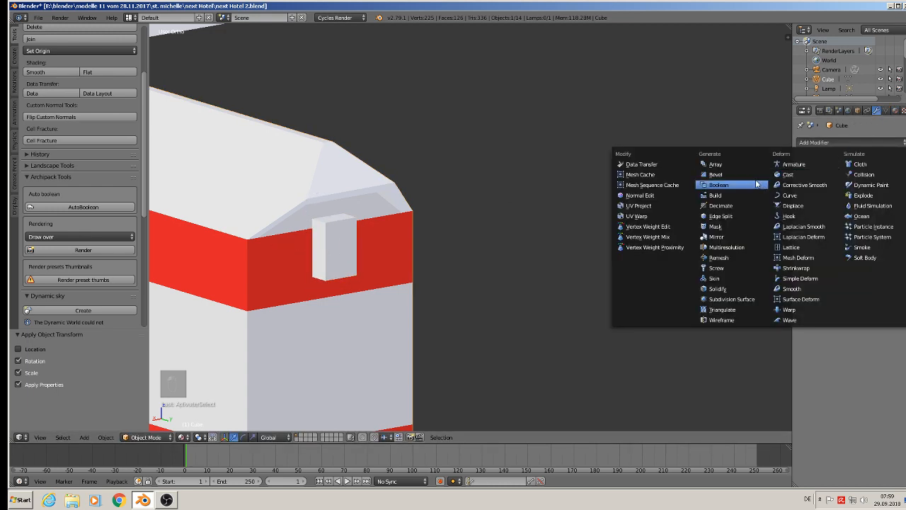
{"action": "left_click", "coordinate": [714, 183]}
{"action": "left_click", "coordinate": [873, 218]}
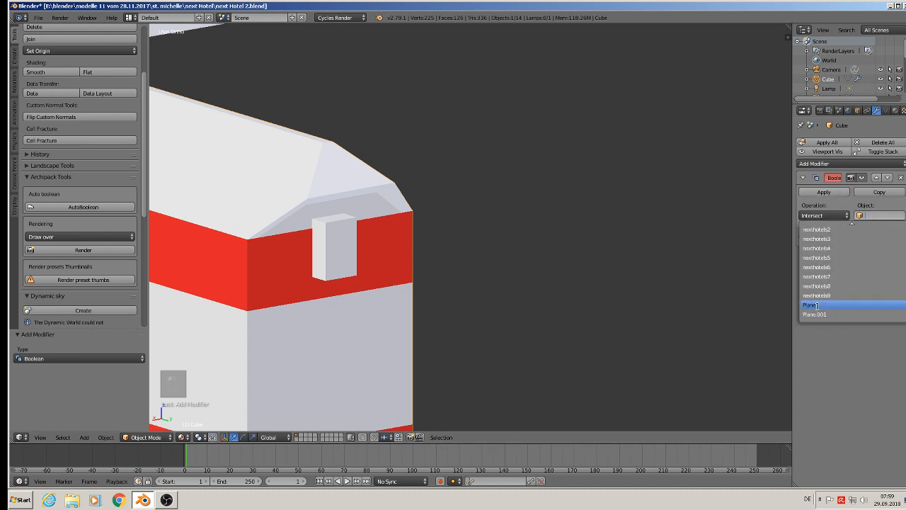
{"action": "left_click", "coordinate": [823, 315]}
{"action": "left_click", "coordinate": [825, 215]}
{"action": "left_click", "coordinate": [821, 198]}
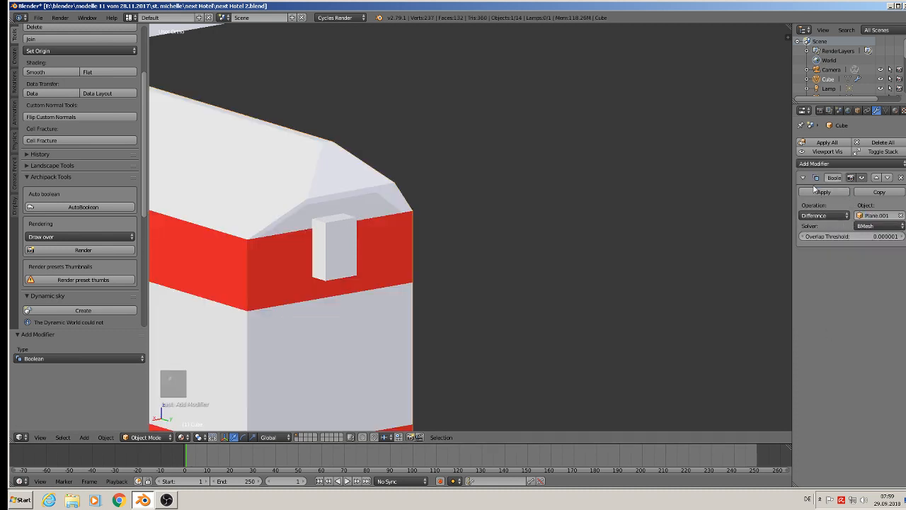
{"action": "left_click", "coordinate": [824, 192]}
Step: Move the cutter box -0.592 along X, away from the building, and reselect the building
{"action": "right_click", "coordinate": [316, 245]}
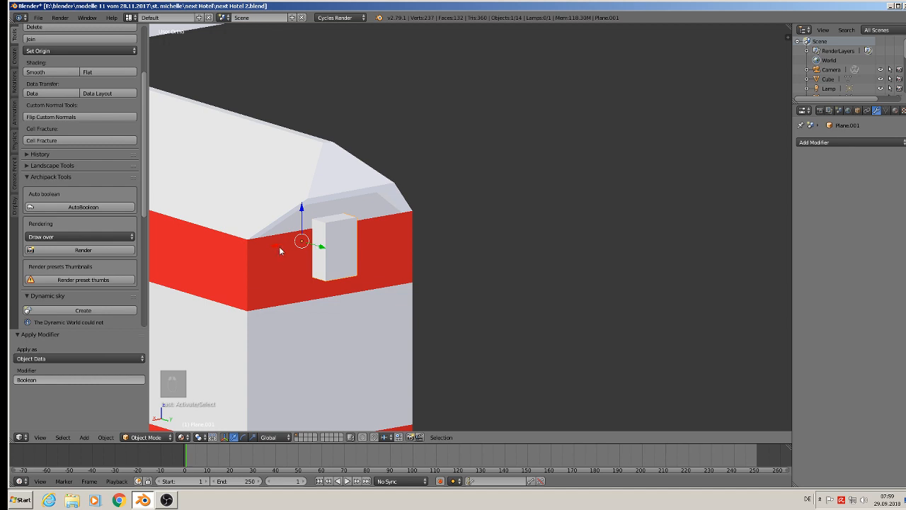
{"action": "left_click_drag", "start_coordinate": [279, 246], "coordinate": [451, 216]}
{"action": "right_click", "coordinate": [344, 242]}
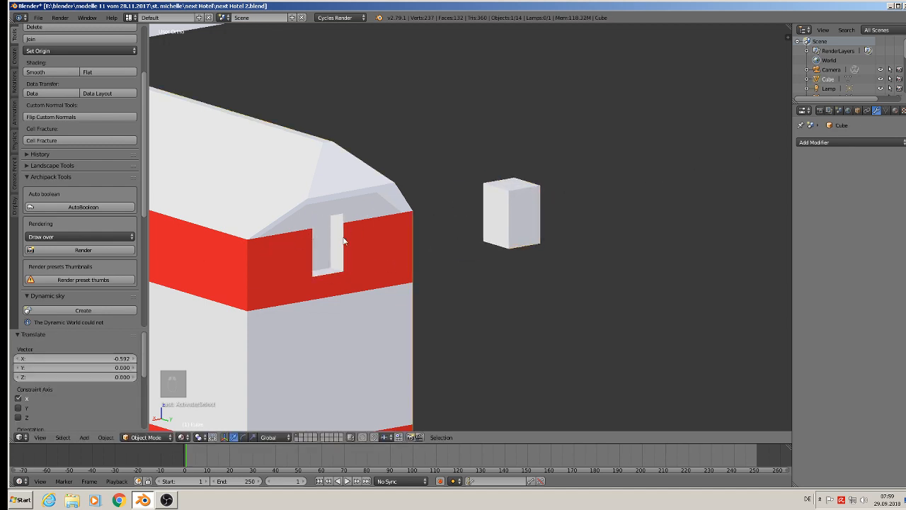
Step: Delete the back face inside the rear gable window recess with the Only Faces option
{"action": "key", "text": "Tab"}
{"action": "right_click", "coordinate": [314, 242]}
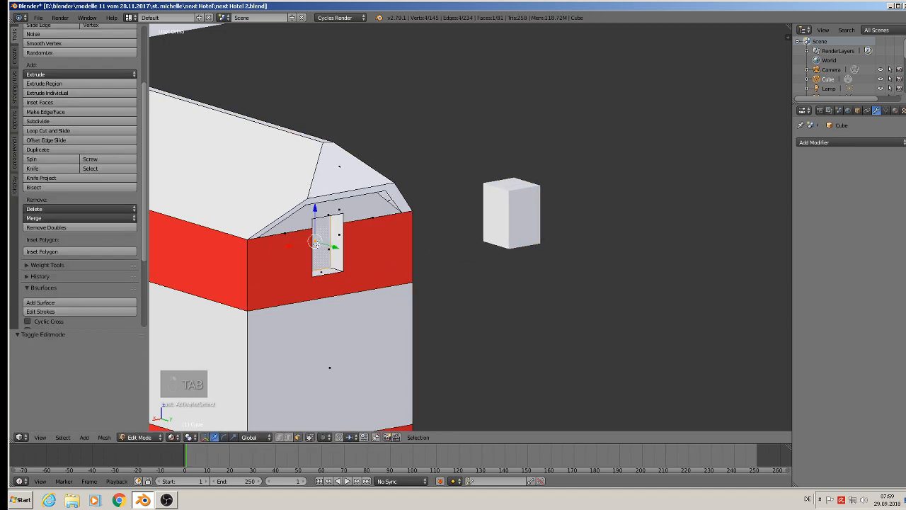
{"action": "key", "text": "x"}
{"action": "left_click", "coordinate": [318, 243]}
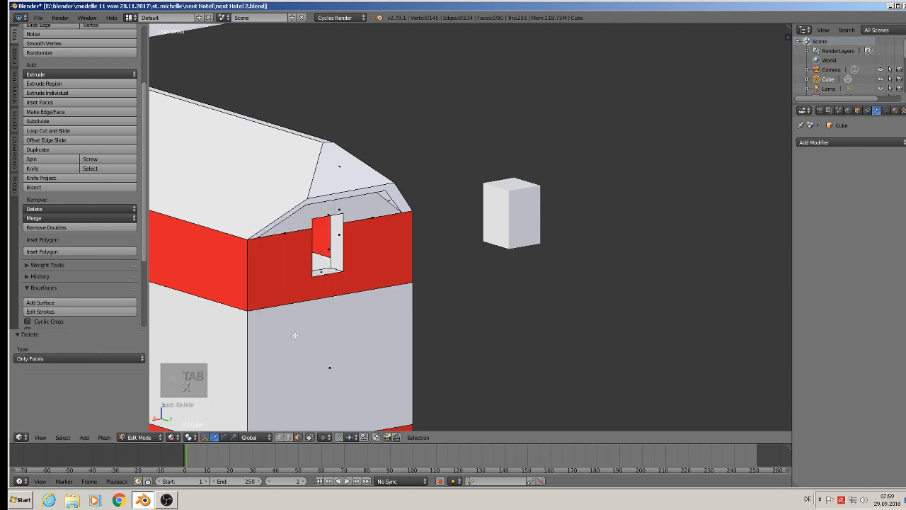
Step: Select the inner rim edge loop of the rear gable window opening in edge selection mode
{"action": "left_click", "coordinate": [288, 438]}
{"action": "right_click", "coordinate": [337, 250], "text": "alt"}
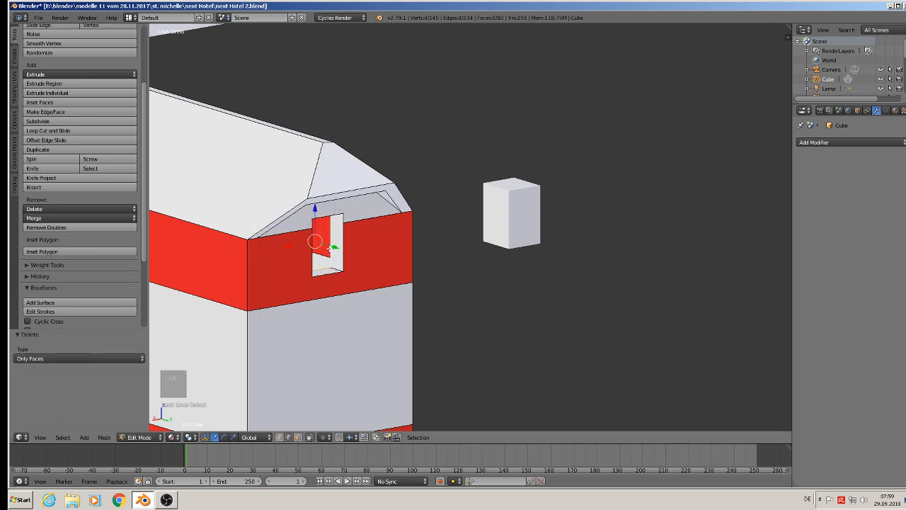
Step: Move the selected geometry of the gable window recess 0.017 along Y and leave Edit Mode
{"action": "left_click_drag", "start_coordinate": [338, 247], "coordinate": [342, 248]}
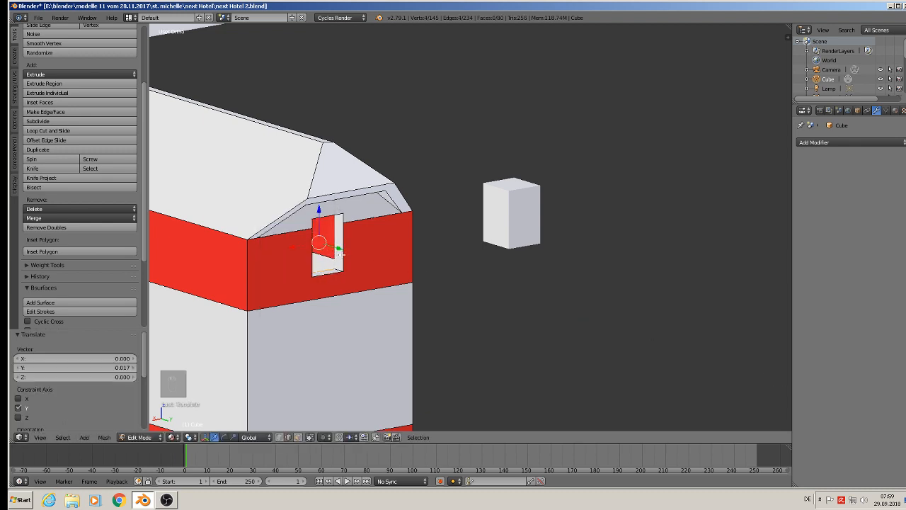
{"action": "key", "text": "Tab"}
Step: Select the cutter box floating beside the gable window and move it to layer 2
{"action": "scroll", "coordinate": [351, 266], "scroll_direction": "down", "scroll_amount": 4}
{"action": "scroll", "coordinate": [551, 200], "scroll_direction": "down", "scroll_amount": 2}
{"action": "middle_click_drag", "start_coordinate": [553, 202], "coordinate": [516, 197]}
{"action": "right_click", "coordinate": [516, 198]}
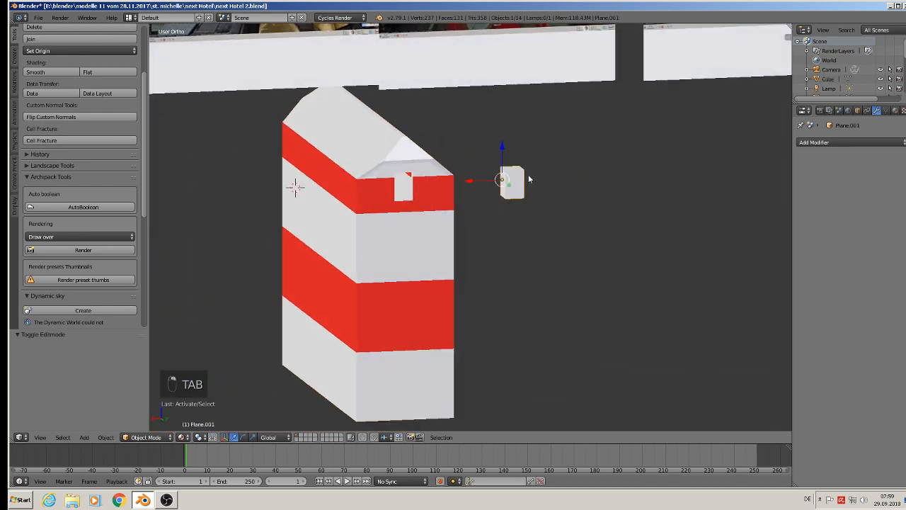
{"action": "left_click", "coordinate": [482, 185]}
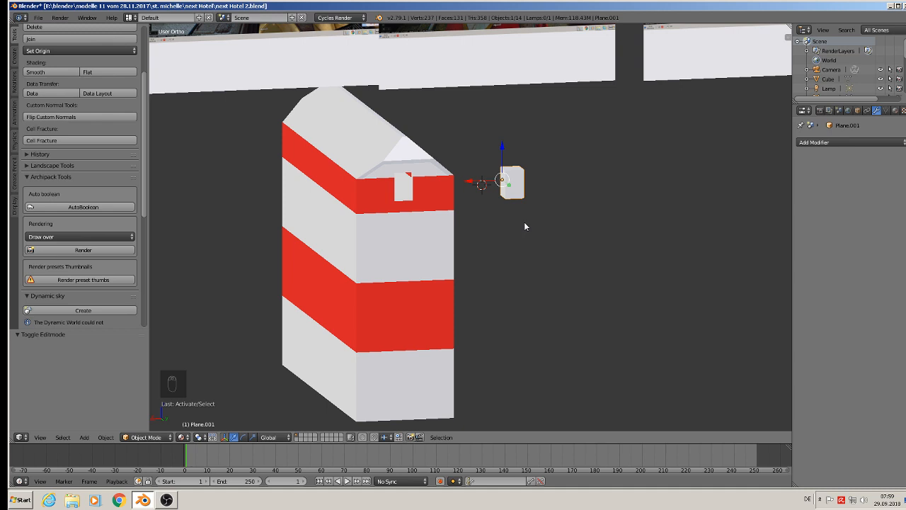
{"action": "key", "text": "m"}
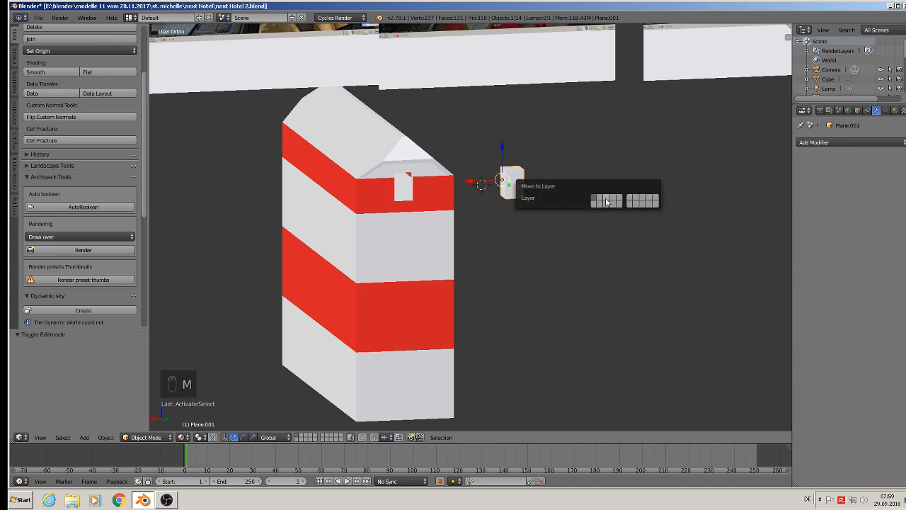
{"action": "left_click", "coordinate": [601, 198]}
Step: Move the remaining group of window blocks beside the building to layer 2 and save the file
{"action": "middle_click_drag", "start_coordinate": [338, 237], "coordinate": [500, 279]}
{"action": "right_click", "coordinate": [531, 269]}
{"action": "key", "text": "m"}
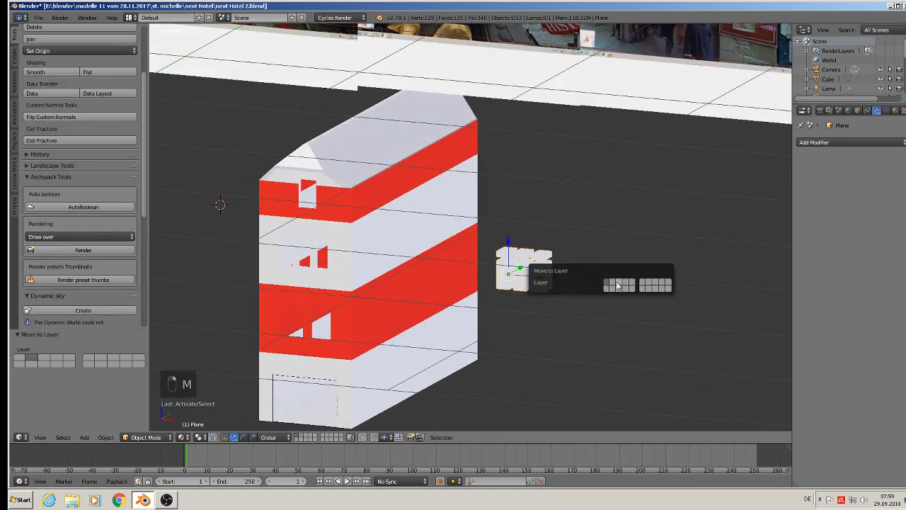
{"action": "left_click", "coordinate": [613, 286]}
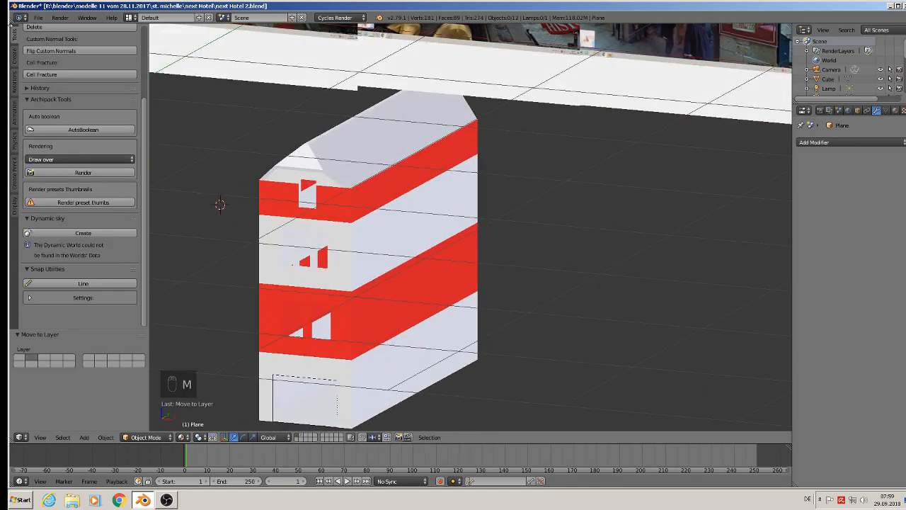
{"action": "left_click", "coordinate": [39, 17]}
{"action": "left_click", "coordinate": [61, 90]}
Step: Examine the stone facade and windows in the reference photo behind the building
{"action": "scroll", "coordinate": [211, 157], "scroll_direction": "down", "scroll_amount": 3}
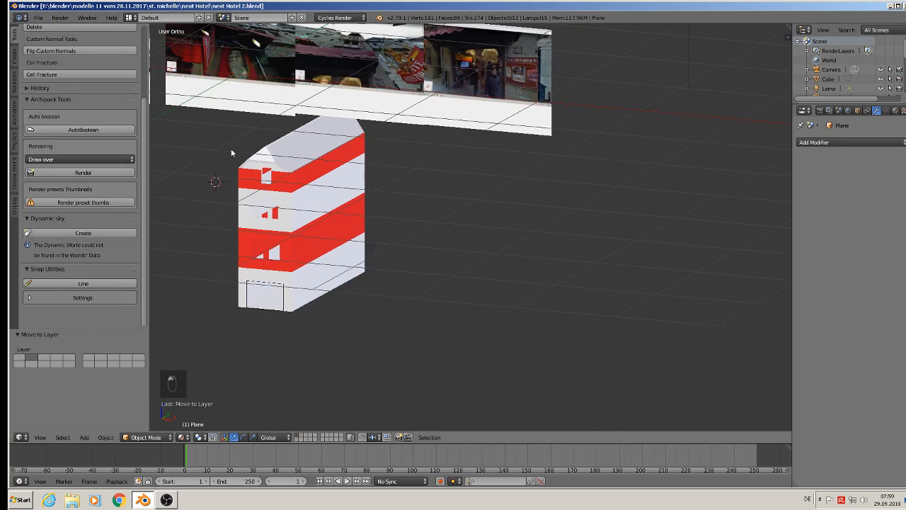
{"action": "middle_click_drag", "start_coordinate": [231, 150], "coordinate": [354, 187], "text": "shift"}
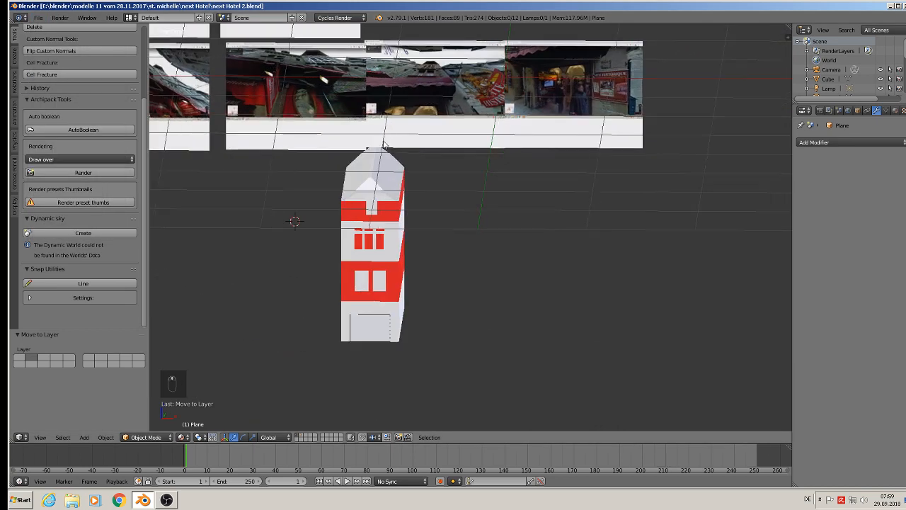
{"action": "middle_click_drag", "start_coordinate": [451, 82], "coordinate": [458, 189], "text": "shift"}
{"action": "scroll", "coordinate": [444, 191], "scroll_direction": "up", "scroll_amount": 3}
{"action": "scroll", "coordinate": [444, 192], "scroll_direction": "up", "scroll_amount": 6}
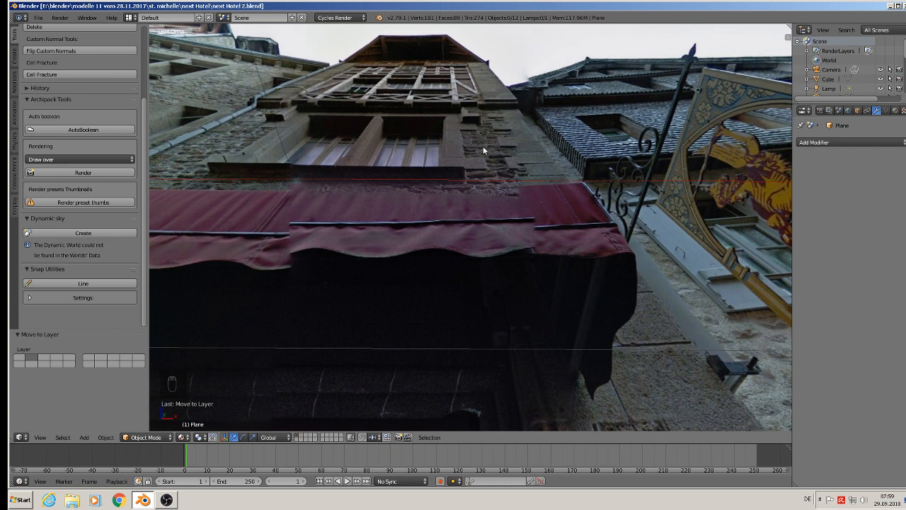
Step: Minimize the hotel project and start a second Blender instance from the desktop
{"action": "left_click", "coordinate": [890, 7]}
{"action": "left_click", "coordinate": [890, 6]}
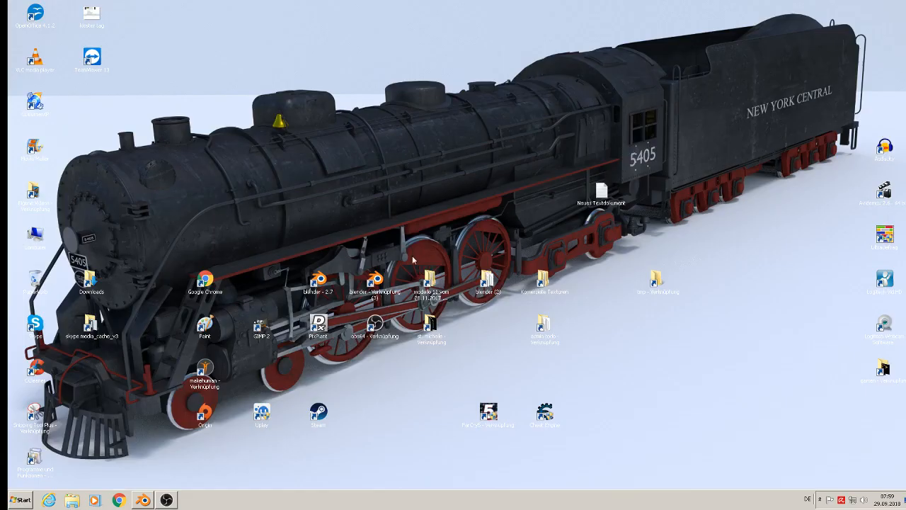
{"action": "left_click", "coordinate": [376, 283]}
{"action": "double_click", "coordinate": [376, 283]}
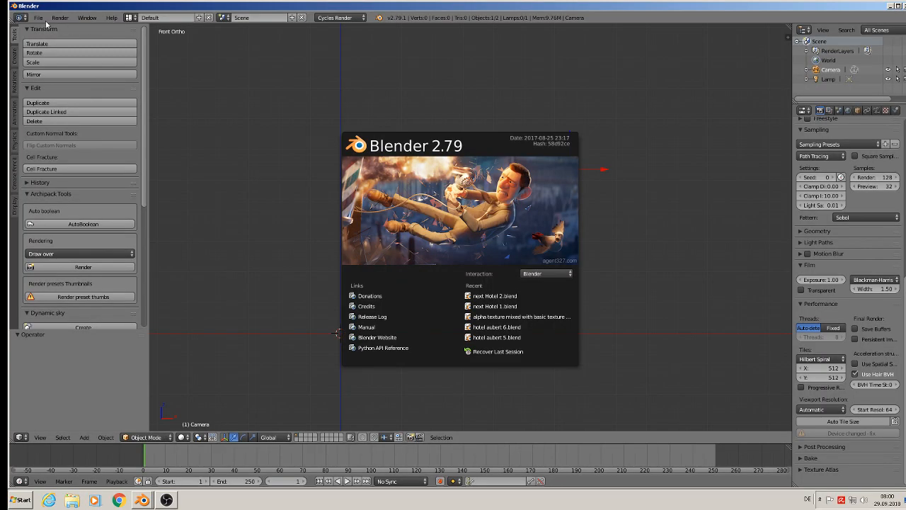
Step: Open haus9.blend from E:\blender\modelle 11 vom 28.11.2017\st. michelle\haus 1
{"action": "left_click", "coordinate": [39, 18]}
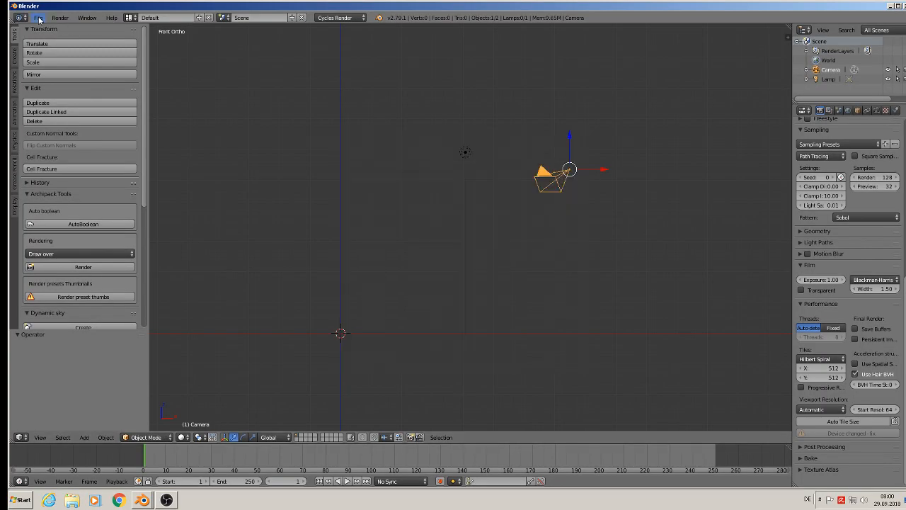
{"action": "left_click", "coordinate": [39, 18]}
{"action": "left_click", "coordinate": [43, 39]}
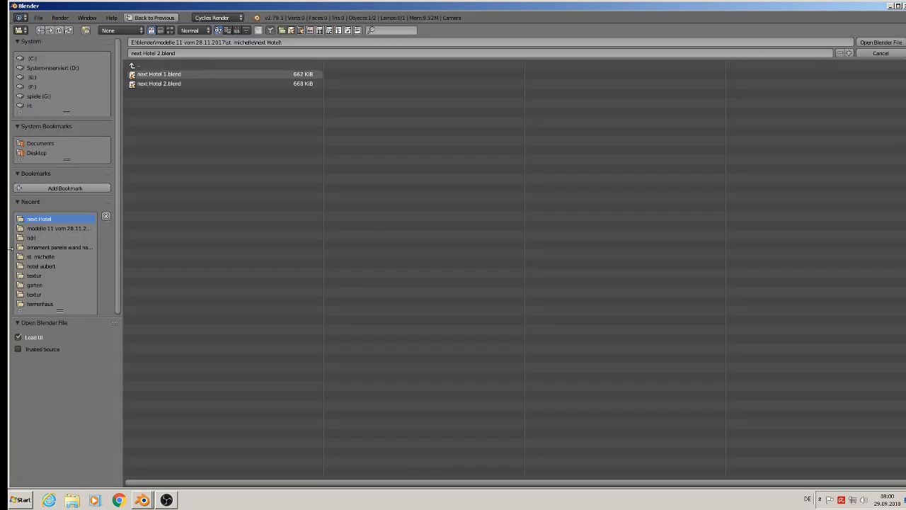
{"action": "left_click", "coordinate": [34, 78]}
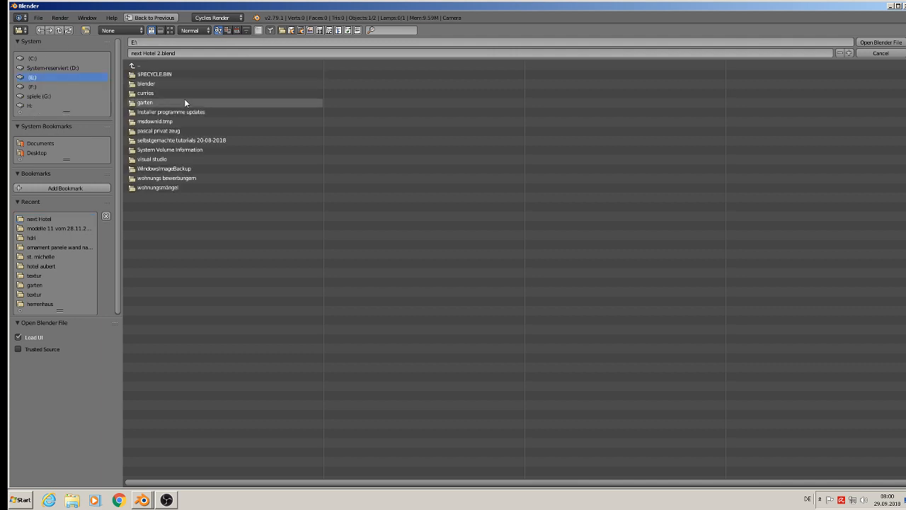
{"action": "left_click", "coordinate": [47, 255]}
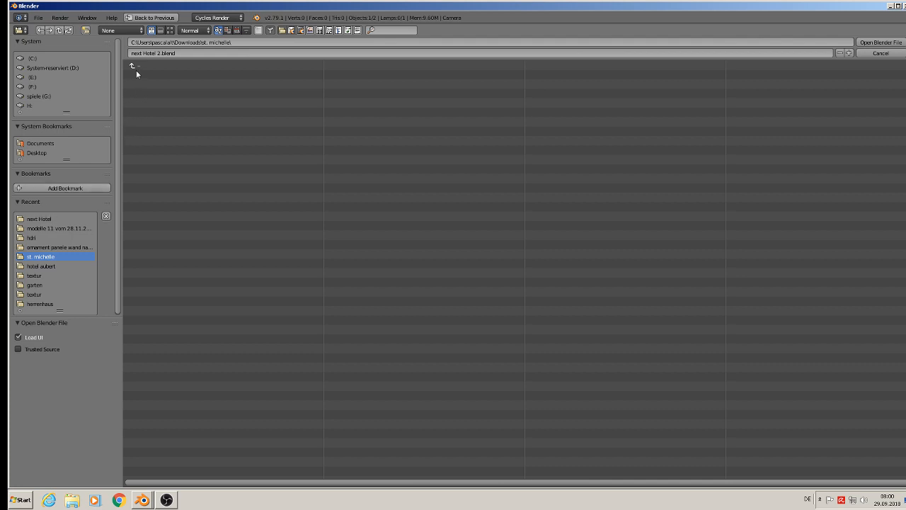
{"action": "left_click", "coordinate": [34, 78]}
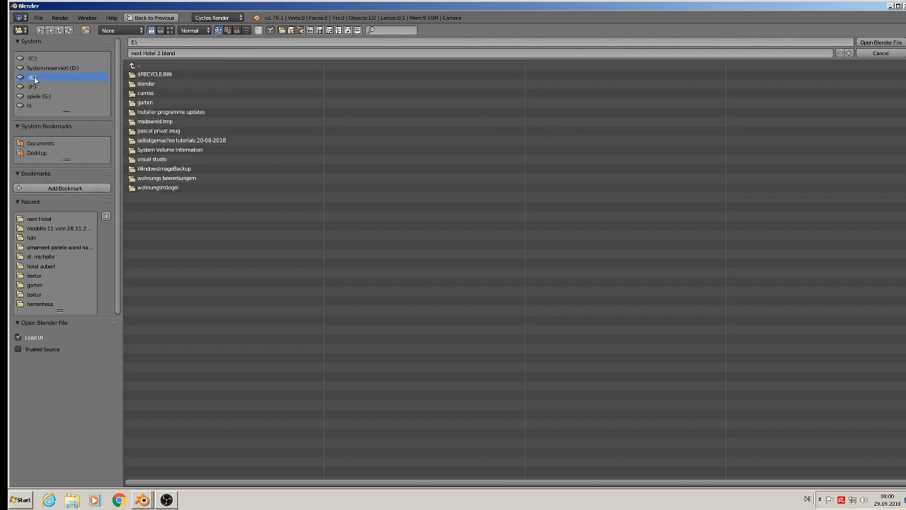
{"action": "left_click", "coordinate": [148, 84]}
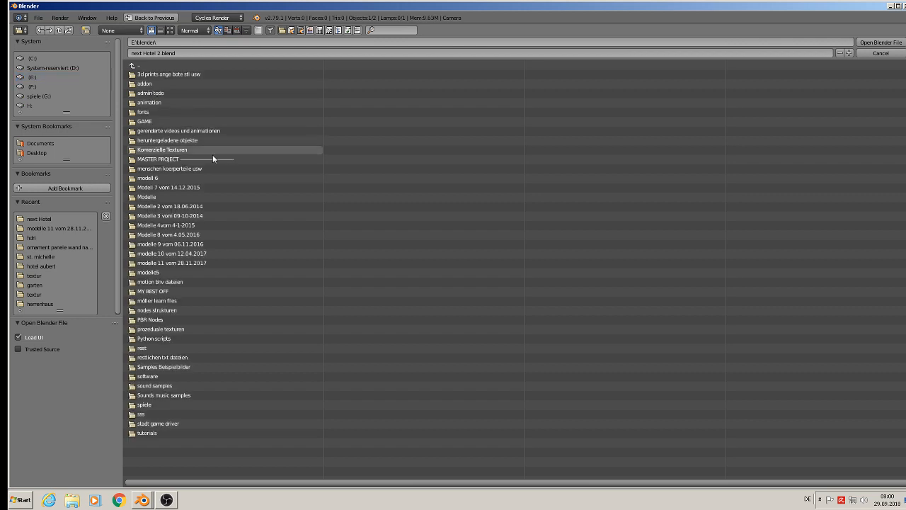
{"action": "left_click", "coordinate": [173, 263]}
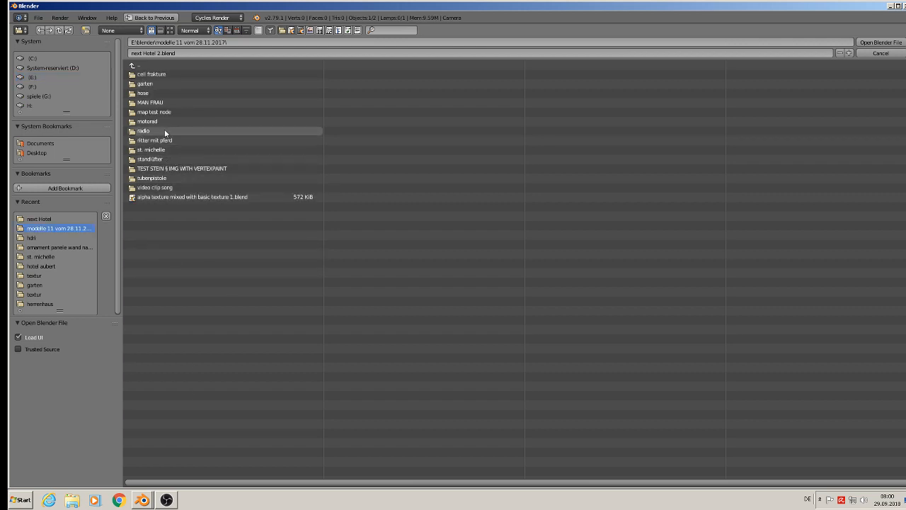
{"action": "left_click", "coordinate": [166, 149]}
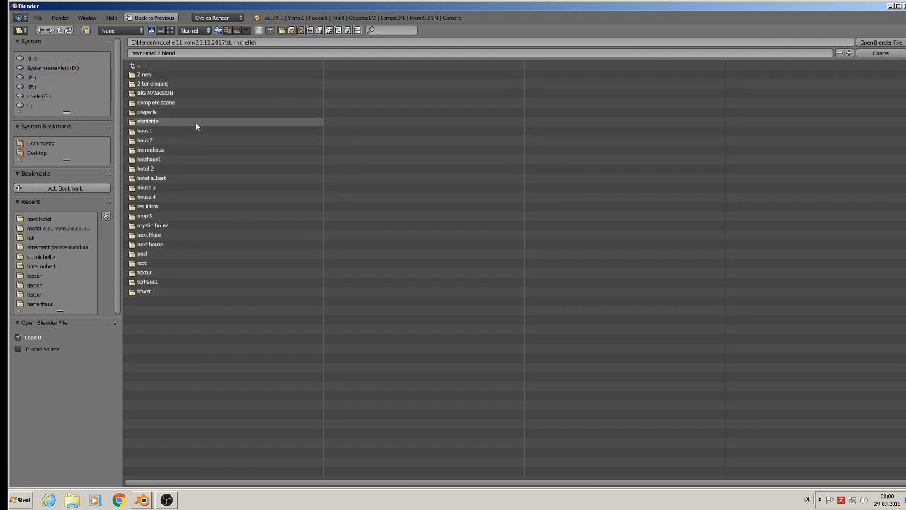
{"action": "left_click", "coordinate": [151, 130]}
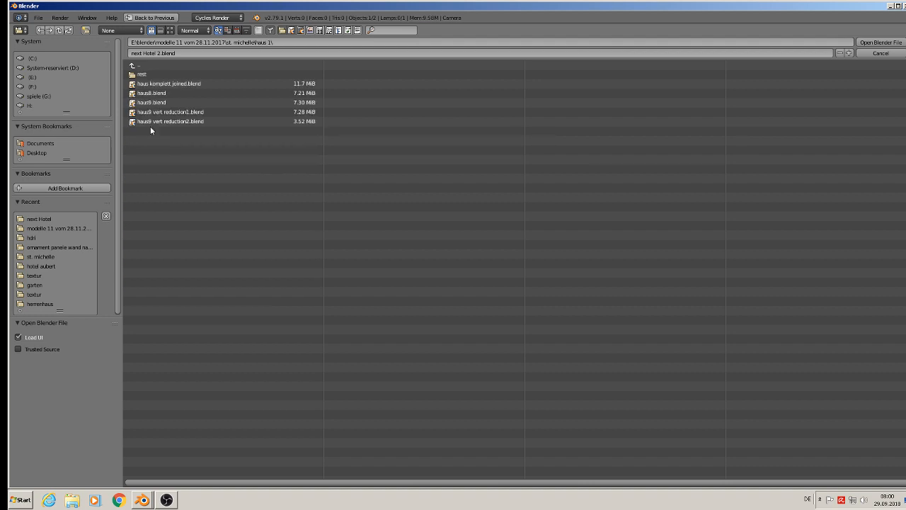
{"action": "double_click", "coordinate": [179, 102]}
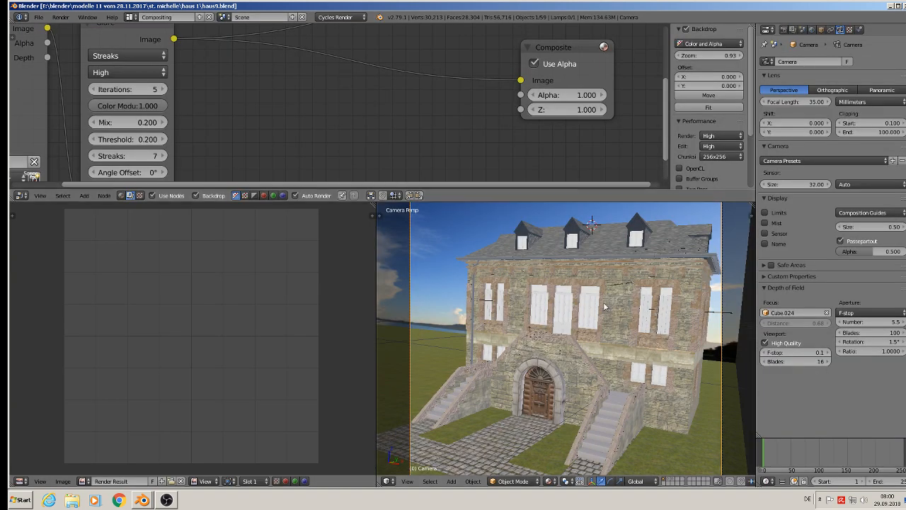
Step: Switch to the Default screen layout, leave the render result and show the house in front view
{"action": "left_click", "coordinate": [132, 16]}
{"action": "left_click", "coordinate": [142, 59]}
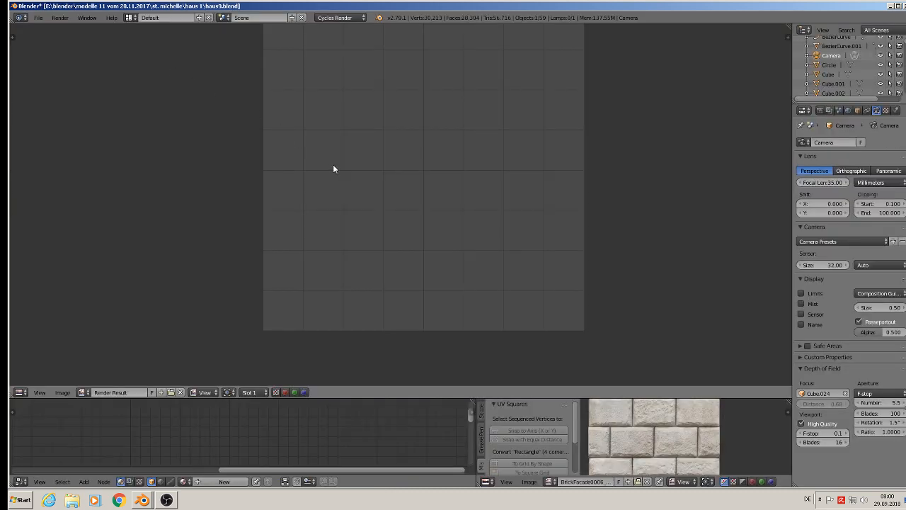
{"action": "key", "text": "Escape"}
{"action": "scroll", "coordinate": [440, 183], "scroll_direction": "down", "scroll_amount": 2}
{"action": "key", "text": "KP_0"}
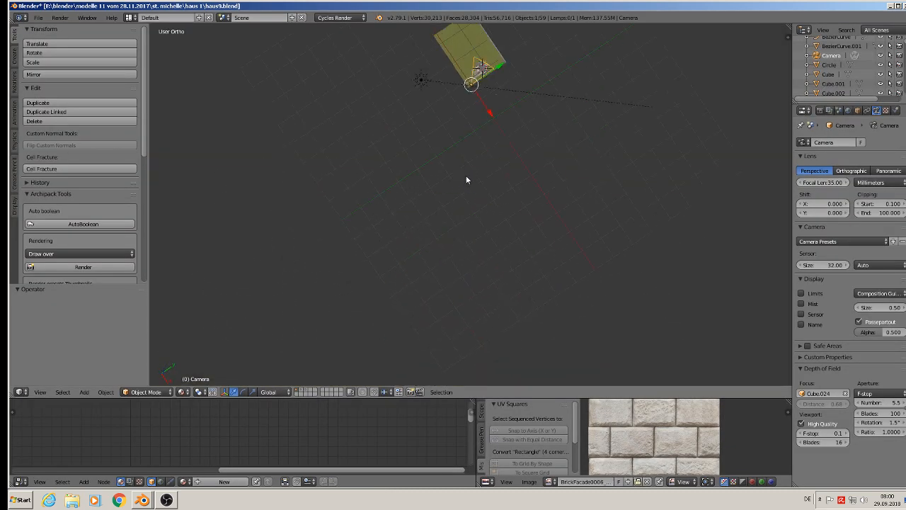
{"action": "key", "text": "KP_1"}
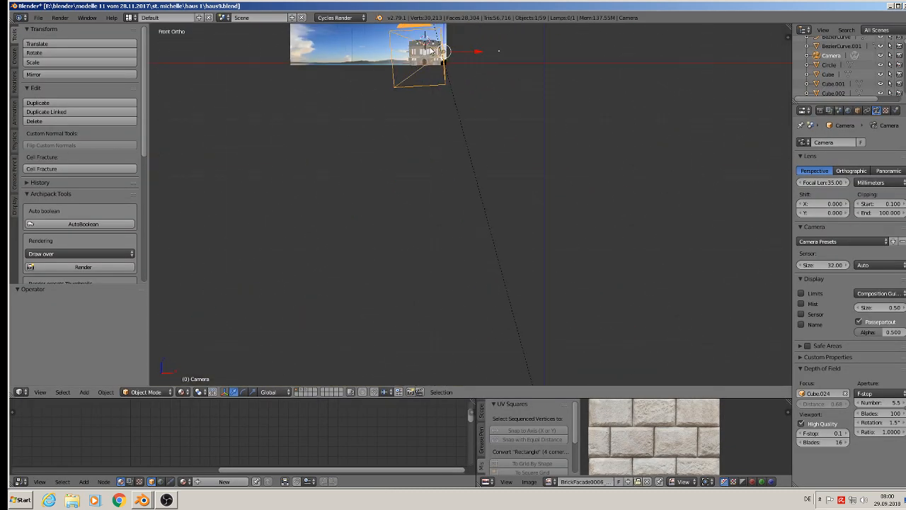
{"action": "scroll", "coordinate": [431, 51], "scroll_direction": "up", "scroll_amount": 1}
{"action": "middle_click_drag", "start_coordinate": [430, 51], "coordinate": [439, 145], "text": "shift"}
{"action": "scroll", "coordinate": [435, 132], "scroll_direction": "up", "scroll_amount": 8}
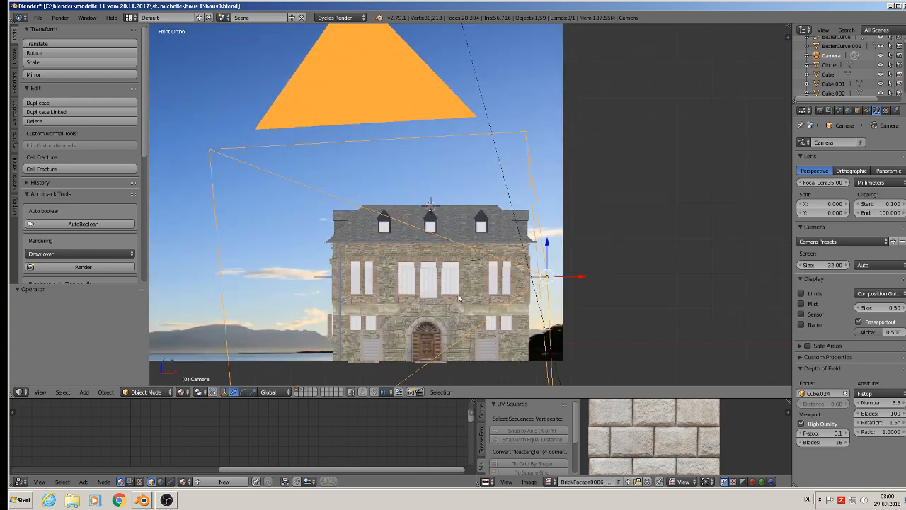
{"action": "scroll", "coordinate": [458, 299], "scroll_direction": "up", "scroll_amount": 5}
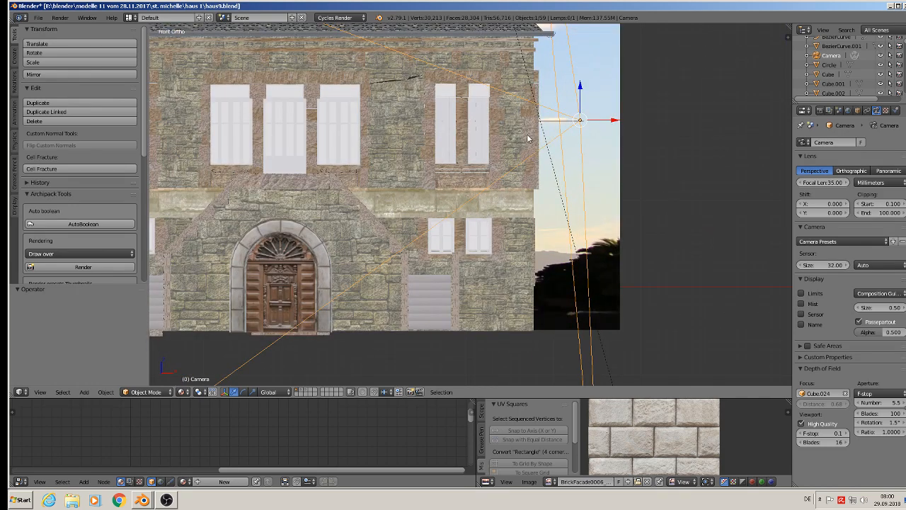
Step: Select the three stone corner trims on the house's upper storey and copy them
{"action": "right_click", "coordinate": [529, 136]}
{"action": "middle_click_drag", "start_coordinate": [541, 268], "coordinate": [519, 252]}
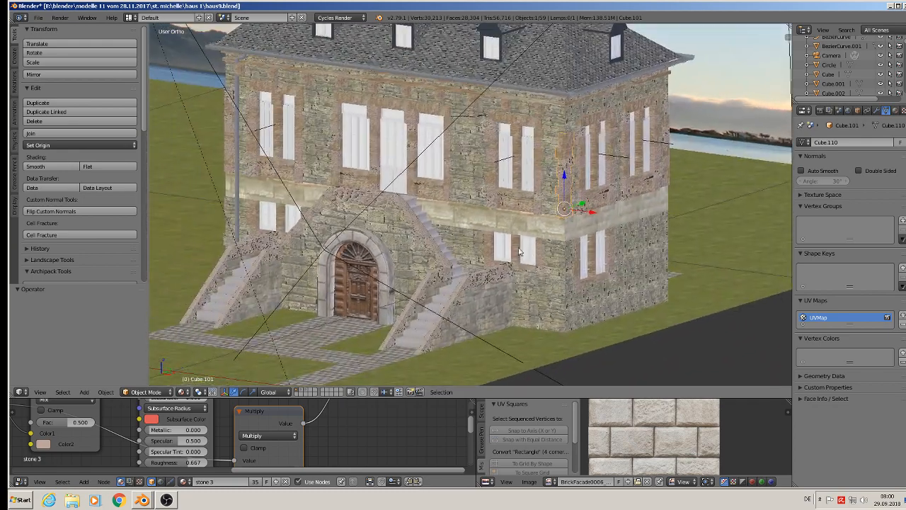
{"action": "right_click", "coordinate": [227, 137], "text": "shift"}
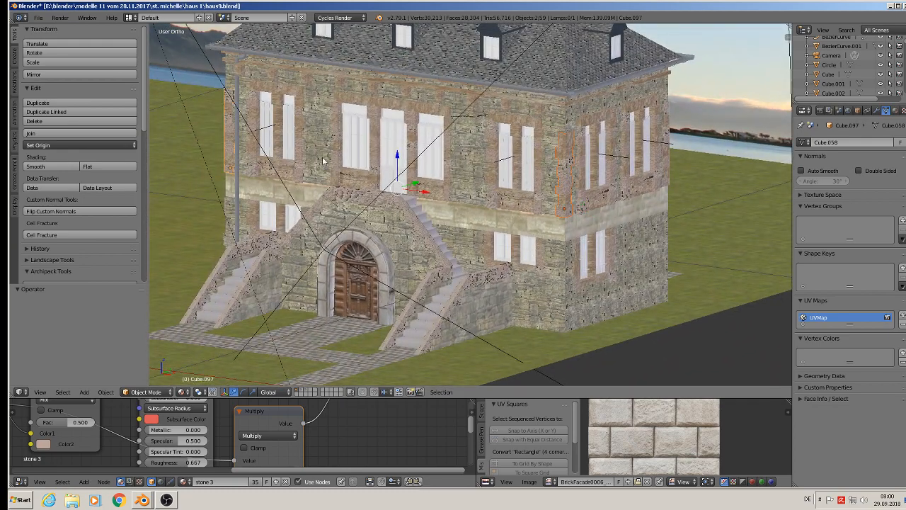
{"action": "right_click", "coordinate": [669, 157], "text": "shift"}
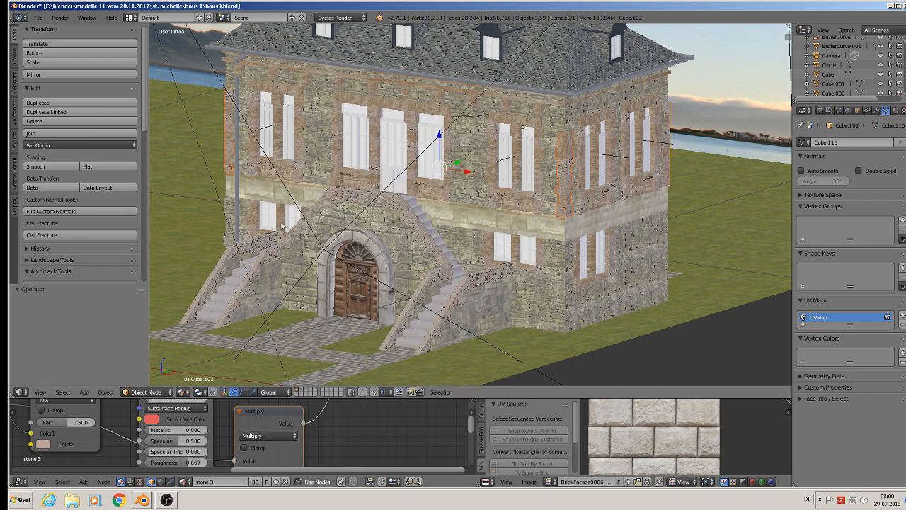
{"action": "middle_click_drag", "start_coordinate": [282, 225], "coordinate": [332, 210]}
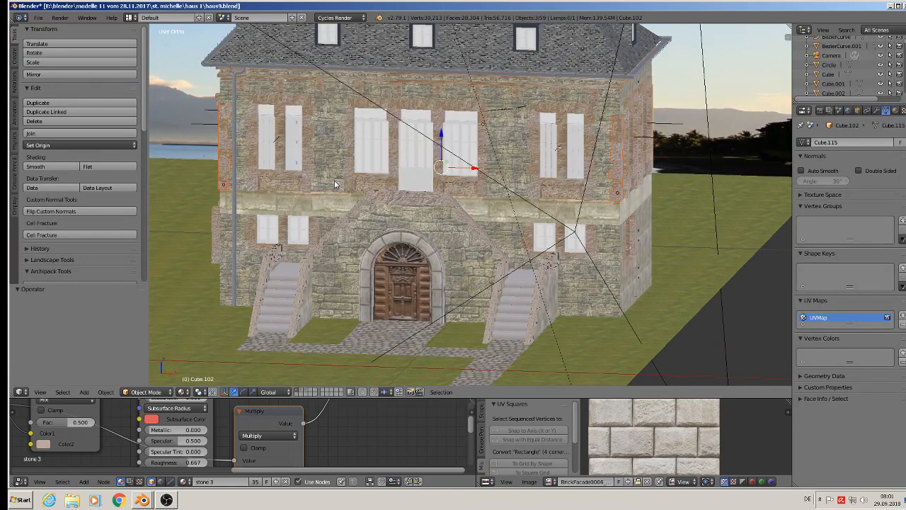
{"action": "key", "text": "ctrl+c"}
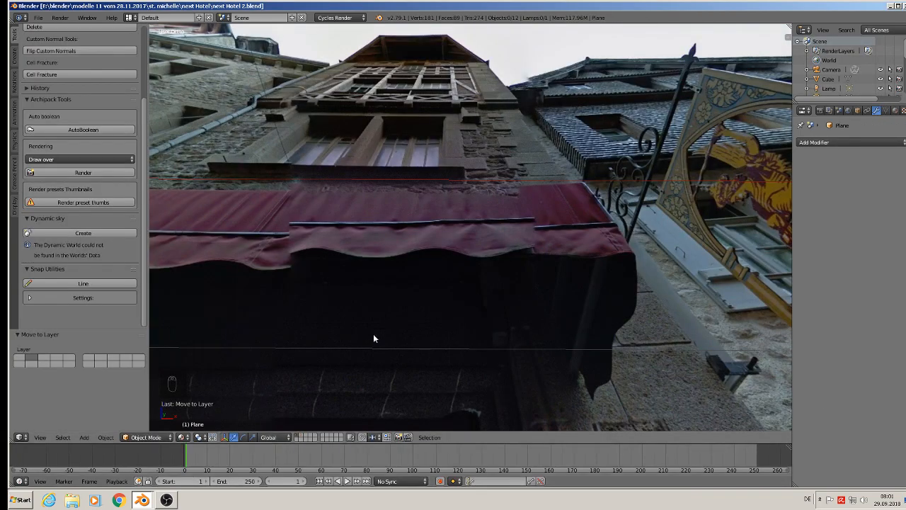
Step: Switch back to next Hotel 2.blend, paste the corner trims and move them in front of the building's facade
{"action": "scroll", "coordinate": [396, 297], "scroll_direction": "down", "scroll_amount": 5}
{"action": "scroll", "coordinate": [411, 288], "scroll_direction": "down", "scroll_amount": 5}
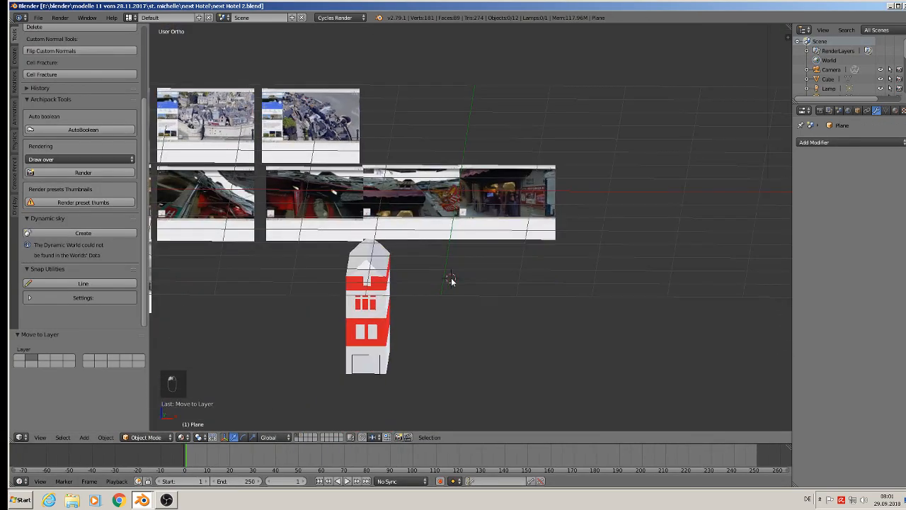
{"action": "key", "text": "ctrl+v"}
{"action": "scroll", "coordinate": [388, 234], "scroll_direction": "down", "scroll_amount": 3}
{"action": "left_click_drag", "start_coordinate": [394, 216], "coordinate": [451, 234]}
{"action": "middle_click_drag", "start_coordinate": [452, 225], "coordinate": [417, 242]}
{"action": "left_click_drag", "start_coordinate": [425, 190], "coordinate": [425, 239]}
{"action": "middle_click_drag", "start_coordinate": [424, 241], "coordinate": [458, 270]}
{"action": "left_click_drag", "start_coordinate": [457, 269], "coordinate": [558, 283]}
{"action": "left_click_drag", "start_coordinate": [518, 235], "coordinate": [525, 269]}
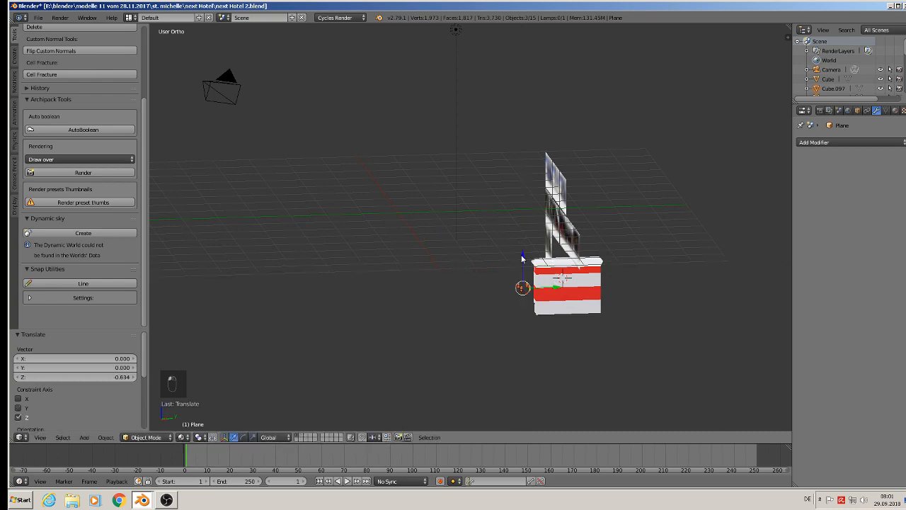
Step: Scale the pasted corner trims up by 2.694
{"action": "middle_click_drag", "start_coordinate": [524, 269], "coordinate": [553, 279]}
{"action": "key", "text": "s"}
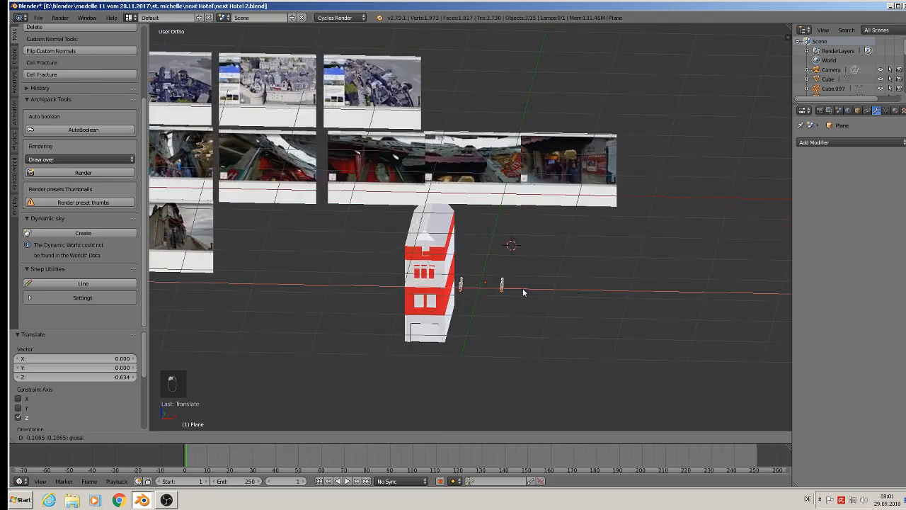
{"action": "left_click", "coordinate": [605, 370]}
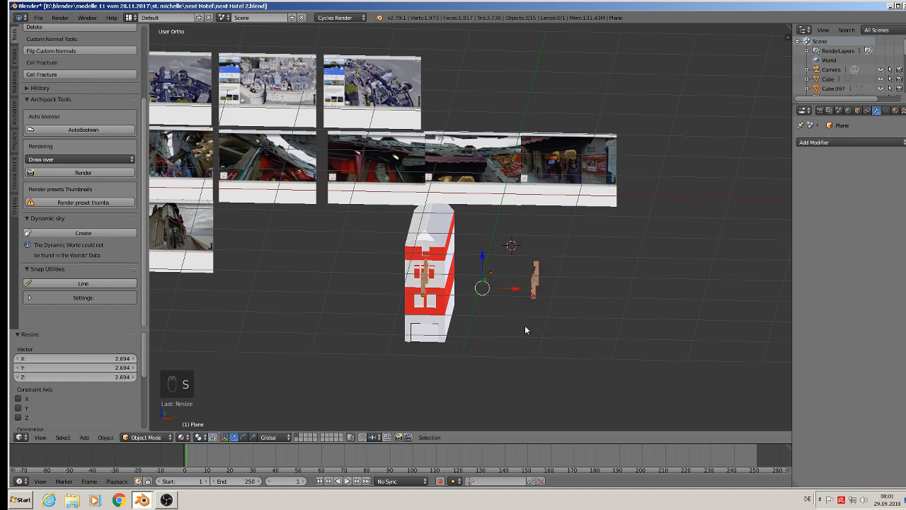
Step: Move the scaled corner trims along the X axis until they stand clear beside the building, and deselect them
{"action": "key", "text": "g"}
{"action": "key", "text": "x"}
{"action": "middle_click_drag", "start_coordinate": [485, 323], "coordinate": [502, 307]}
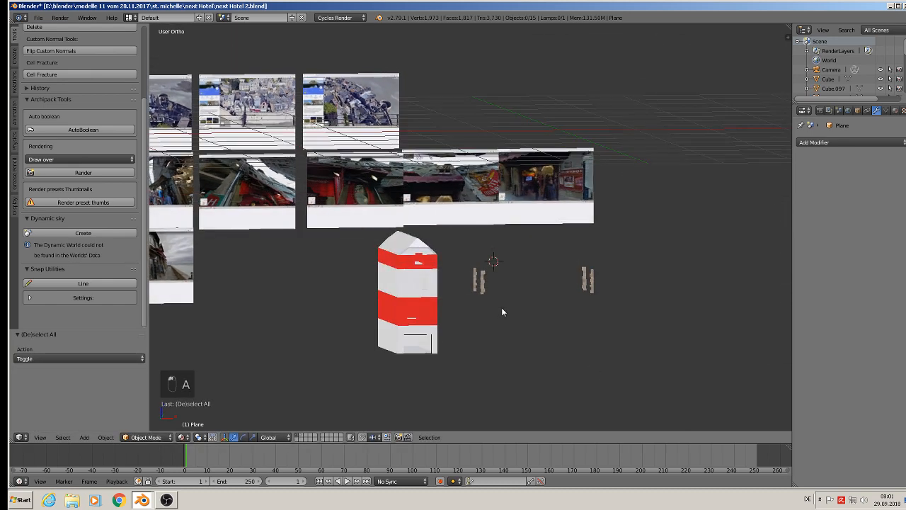
{"action": "scroll", "coordinate": [500, 307], "scroll_direction": "up", "scroll_amount": 1}
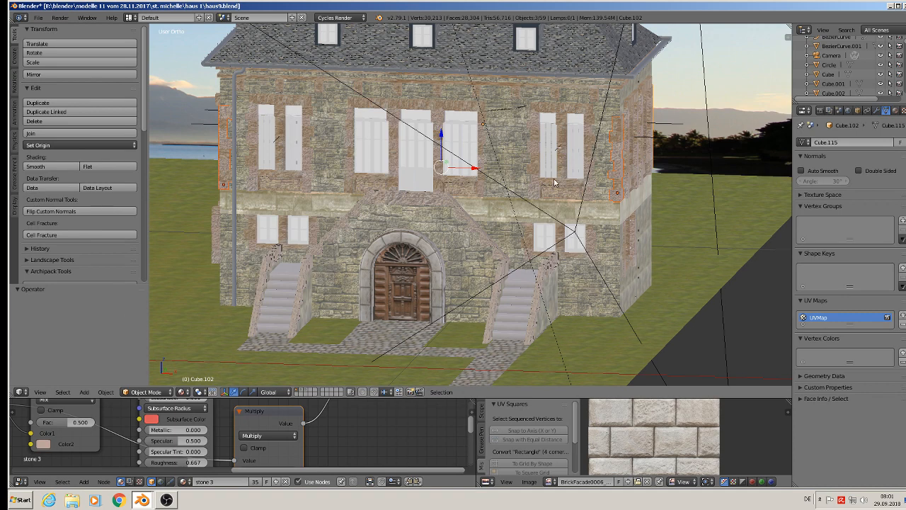
Step: Switch to haus9.blend, show only the second layer with the spare parts and locate the double window's stone surround
{"action": "left_click", "coordinate": [302, 393]}
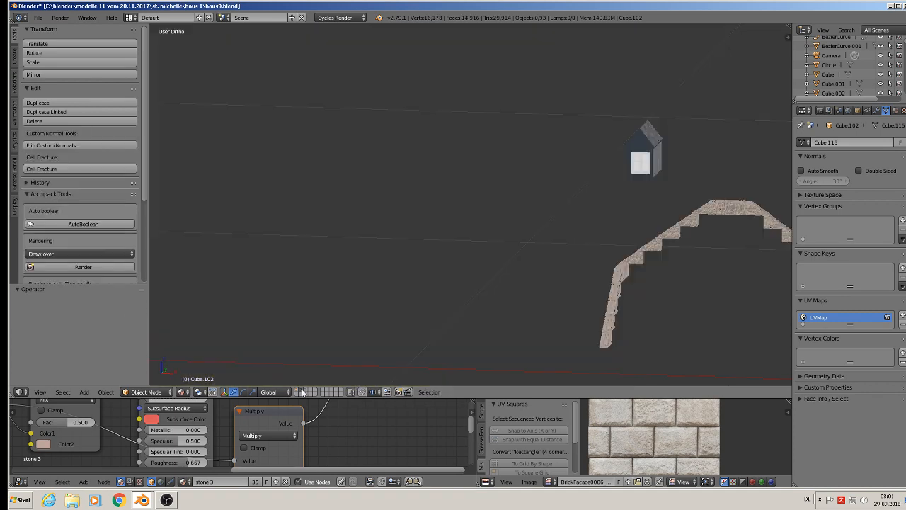
{"action": "scroll", "coordinate": [504, 278], "scroll_direction": "down", "scroll_amount": 8}
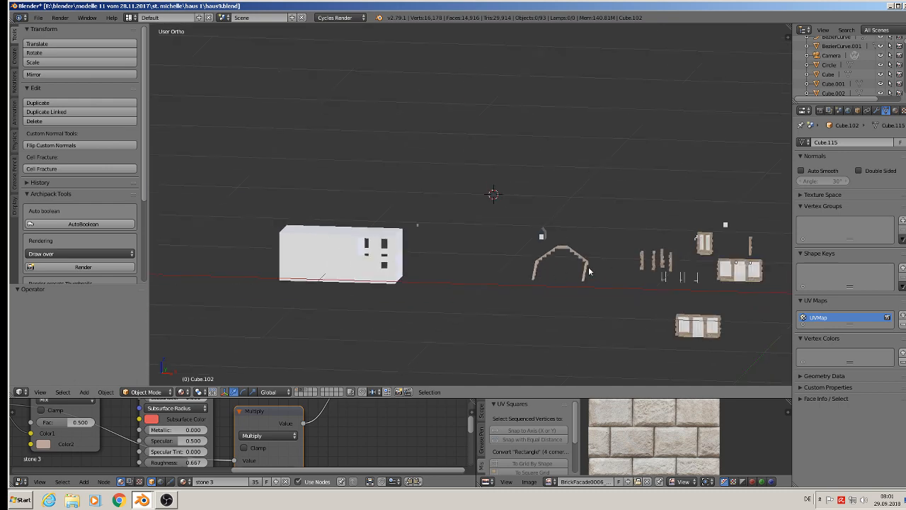
{"action": "middle_click_drag", "start_coordinate": [659, 271], "coordinate": [502, 269], "text": "shift"}
{"action": "scroll", "coordinate": [594, 258], "scroll_direction": "up", "scroll_amount": 8}
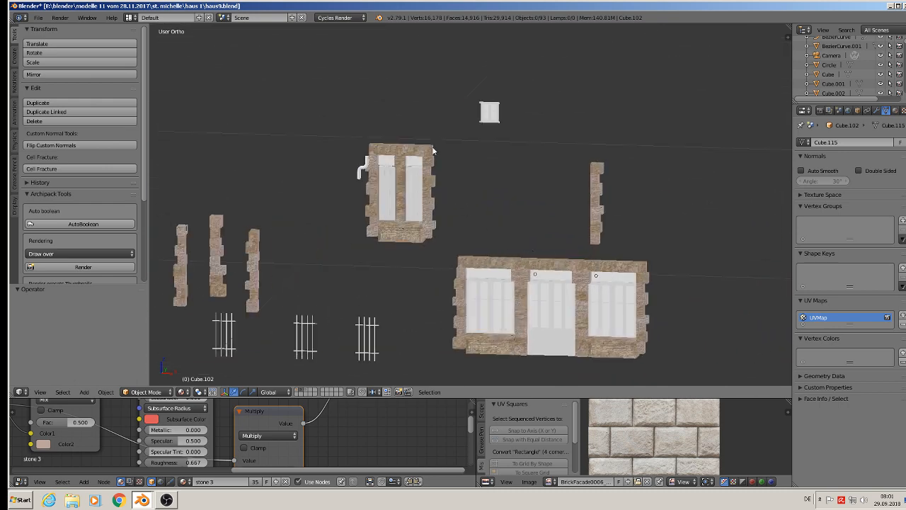
{"action": "scroll", "coordinate": [414, 174], "scroll_direction": "up", "scroll_amount": 6}
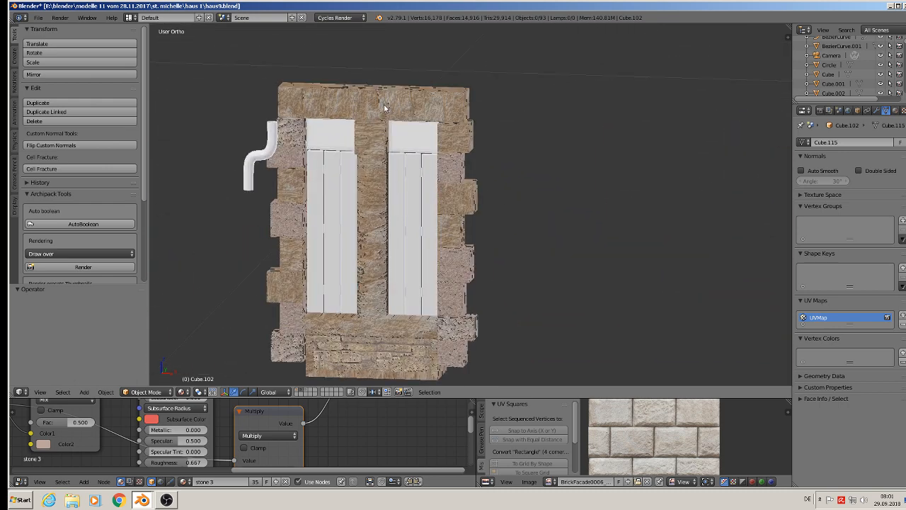
Step: Select the double window's stone lintel, the stones along its left side, the sill and the central mullion
{"action": "right_click", "coordinate": [385, 108]}
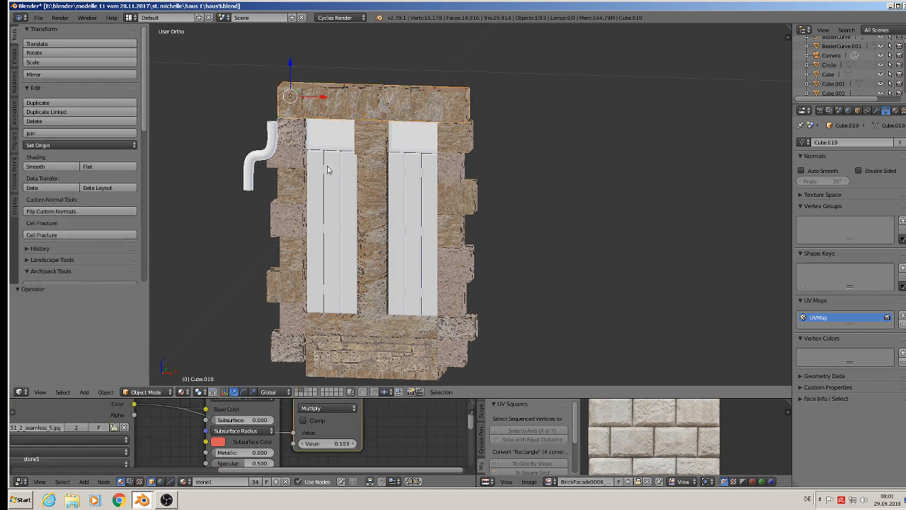
{"action": "right_click", "coordinate": [290, 175]}
{"action": "right_click", "coordinate": [294, 138]}
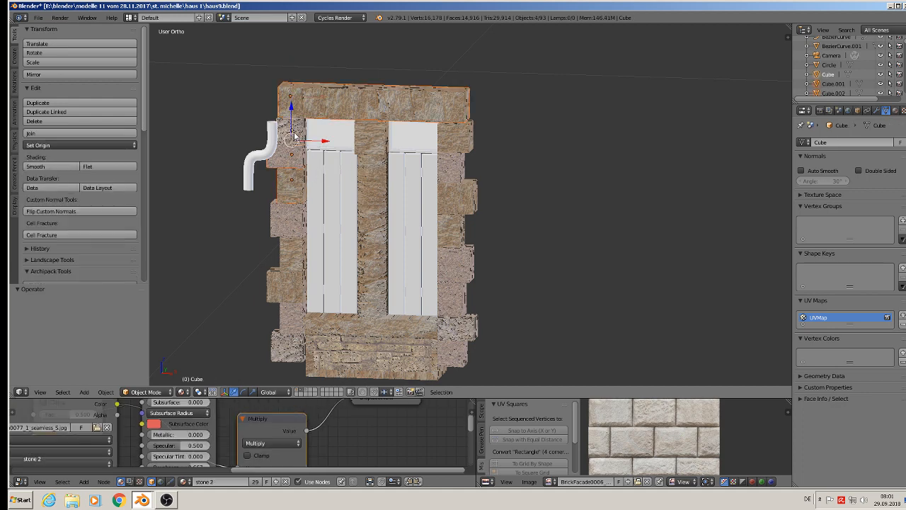
{"action": "right_click", "coordinate": [284, 211], "text": "shift"}
{"action": "right_click", "coordinate": [294, 266], "text": "shift"}
{"action": "right_click", "coordinate": [291, 286], "text": "shift"}
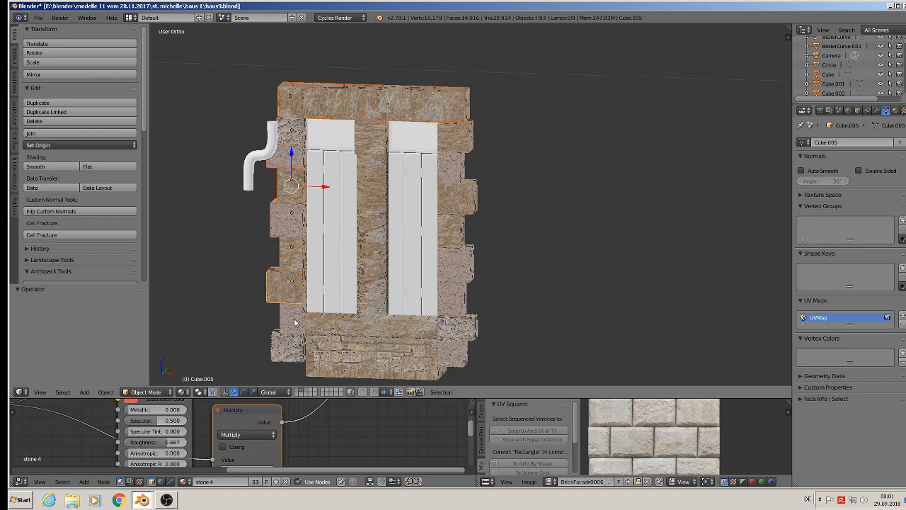
{"action": "right_click", "coordinate": [294, 319], "text": "shift"}
{"action": "right_click", "coordinate": [292, 344], "text": "shift"}
{"action": "right_click", "coordinate": [354, 331], "text": "shift"}
{"action": "right_click", "coordinate": [379, 291], "text": "shift"}
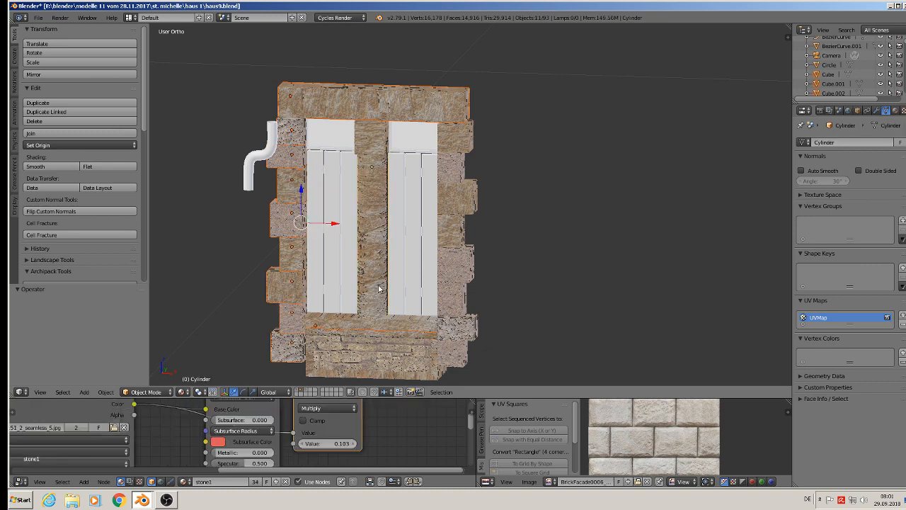
Step: Add the stones along the double window's right side to the selection and copy the whole stone surround
{"action": "right_click", "coordinate": [471, 145], "text": "shift"}
{"action": "right_click", "coordinate": [461, 168], "text": "shift"}
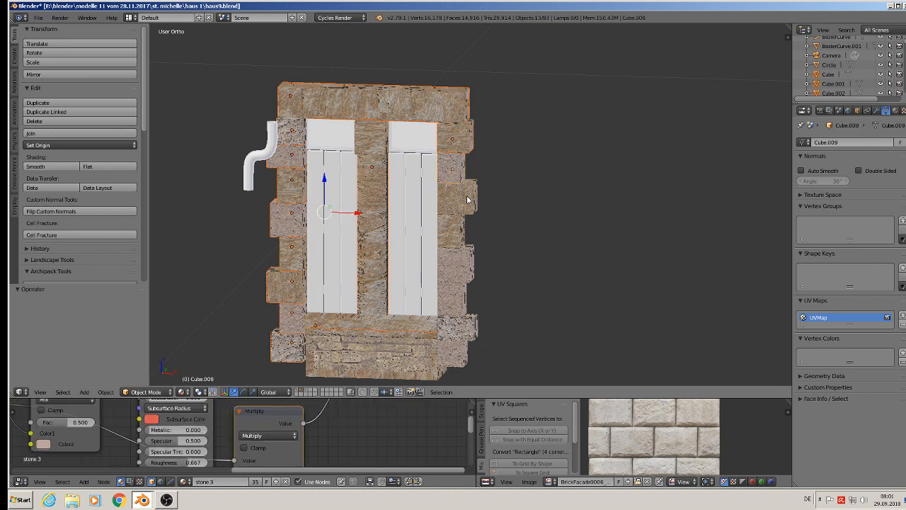
{"action": "right_click", "coordinate": [469, 200], "text": "shift"}
{"action": "right_click", "coordinate": [463, 237], "text": "shift"}
{"action": "right_click", "coordinate": [466, 266], "text": "shift"}
{"action": "right_click", "coordinate": [462, 303], "text": "shift"}
{"action": "right_click", "coordinate": [457, 332], "text": "shift"}
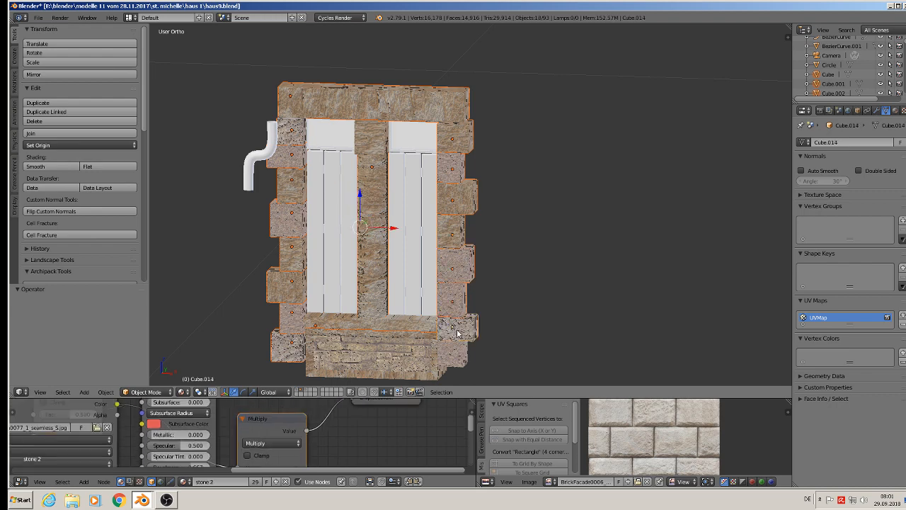
{"action": "right_click", "coordinate": [295, 353], "text": "shift"}
{"action": "scroll", "coordinate": [534, 323], "scroll_direction": "down", "scroll_amount": 2}
{"action": "middle_click_drag", "start_coordinate": [534, 323], "coordinate": [511, 329]}
{"action": "key", "text": "ctrl+c"}
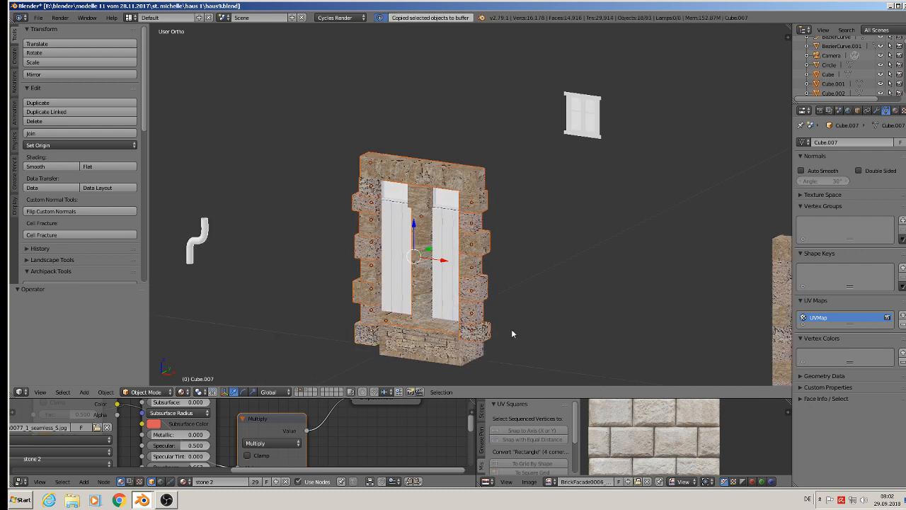
Step: Switch to next Hotel 2.blend, paste the stone surround, lower it toward the building and move it 2.870 along Y
{"action": "scroll", "coordinate": [453, 334], "scroll_direction": "down", "scroll_amount": 4}
{"action": "middle_click_drag", "start_coordinate": [421, 341], "coordinate": [474, 190], "text": "shift"}
{"action": "scroll", "coordinate": [414, 240], "scroll_direction": "down", "scroll_amount": 3}
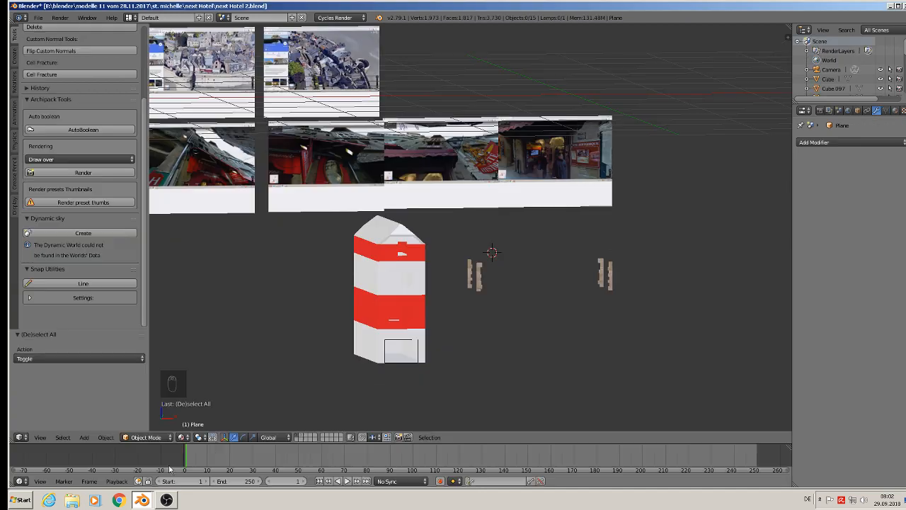
{"action": "scroll", "coordinate": [419, 335], "scroll_direction": "down", "scroll_amount": 3}
{"action": "scroll", "coordinate": [460, 325], "scroll_direction": "up", "scroll_amount": 2}
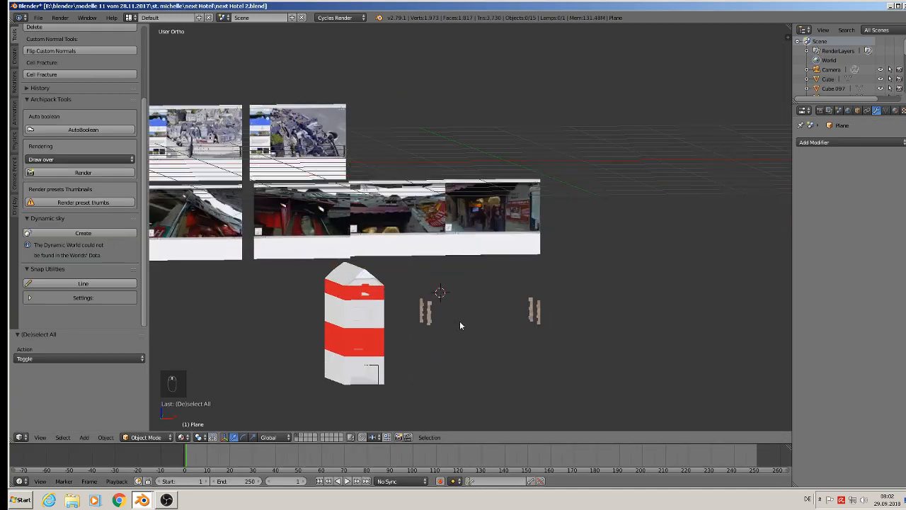
{"action": "key", "text": "ctrl+v"}
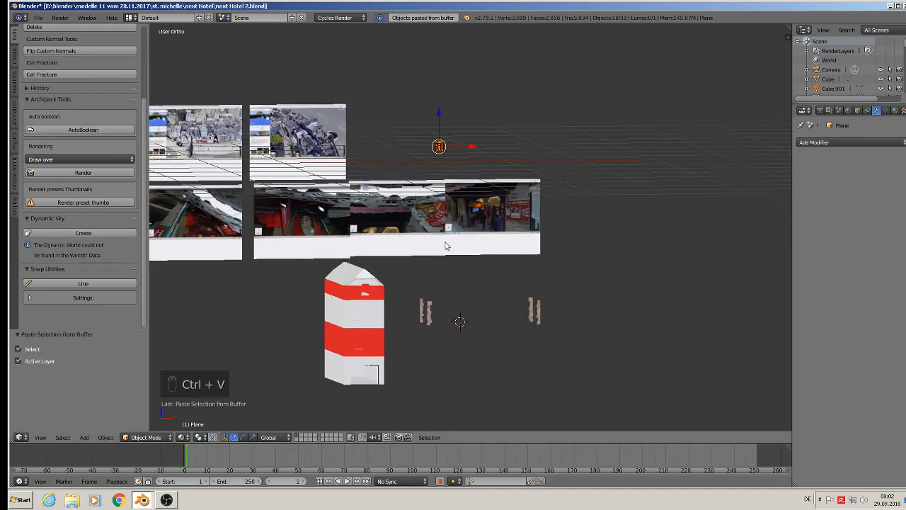
{"action": "left_click_drag", "start_coordinate": [439, 125], "coordinate": [433, 262]}
{"action": "left_click", "coordinate": [433, 262]}
{"action": "middle_click_drag", "start_coordinate": [433, 262], "coordinate": [462, 276]}
{"action": "middle_click_drag", "start_coordinate": [585, 209], "coordinate": [618, 164]}
{"action": "scroll", "coordinate": [584, 240], "scroll_direction": "up", "scroll_amount": 3}
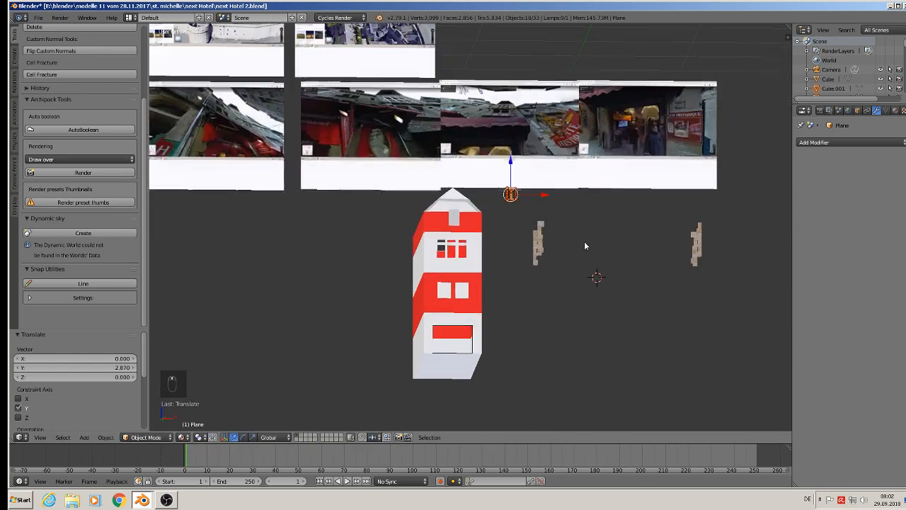
Step: Scale the pasted stone window surround up by 3.075 and deselect it
{"action": "key", "text": "s"}
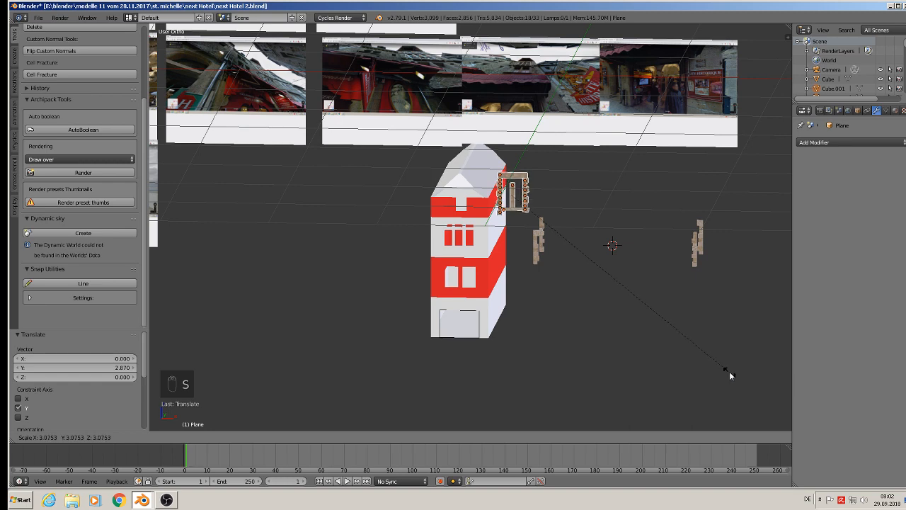
{"action": "left_click", "coordinate": [729, 371]}
{"action": "scroll", "coordinate": [513, 200], "scroll_direction": "up", "scroll_amount": 5}
{"action": "middle_click_drag", "start_coordinate": [519, 205], "coordinate": [521, 204]}
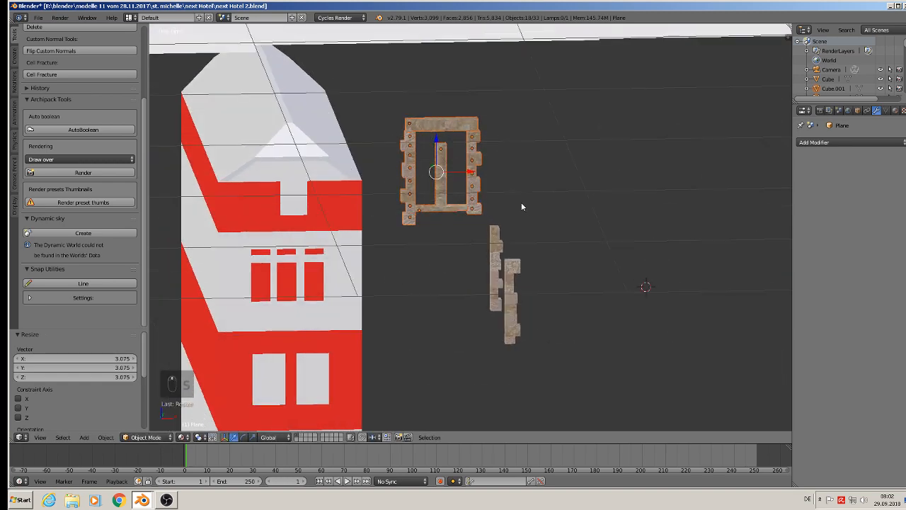
{"action": "key", "text": "a"}
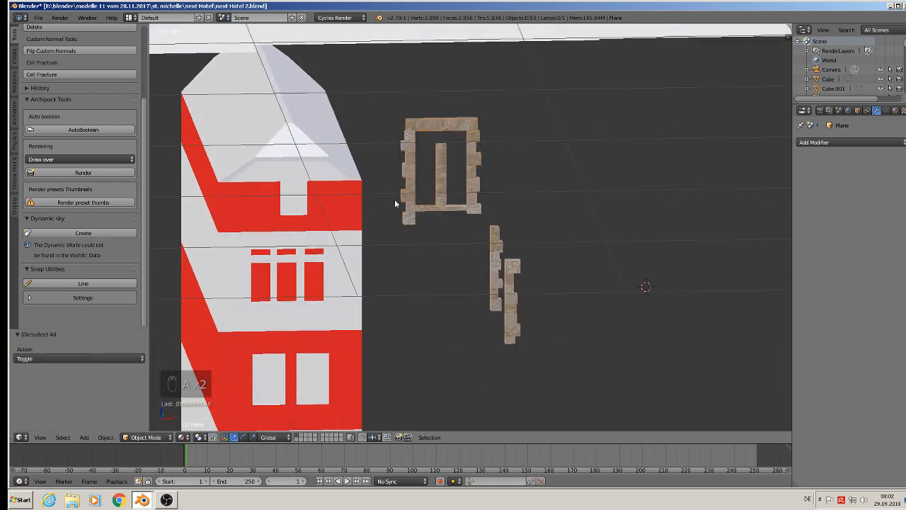
Step: Check the facade window above the red awning in the street reference photo and save the file
{"action": "scroll", "coordinate": [341, 170], "scroll_direction": "down", "scroll_amount": 3}
{"action": "scroll", "coordinate": [363, 137], "scroll_direction": "up", "scroll_amount": 3}
{"action": "middle_click_drag", "start_coordinate": [398, 122], "coordinate": [511, 411], "text": "shift"}
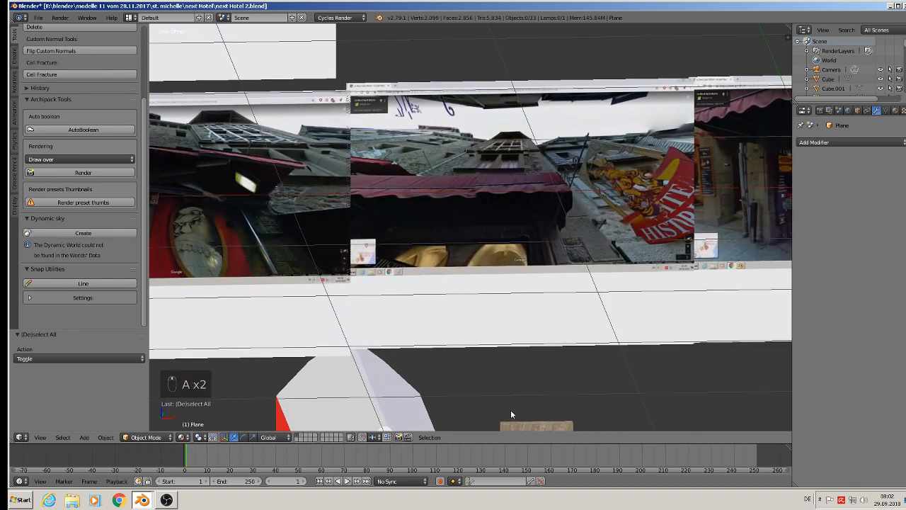
{"action": "scroll", "coordinate": [540, 164], "scroll_direction": "up", "scroll_amount": 6}
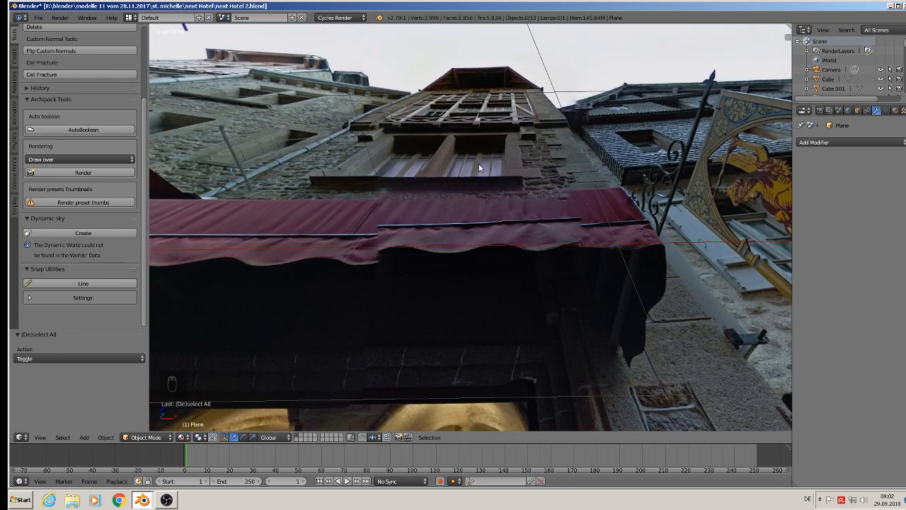
{"action": "scroll", "coordinate": [479, 168], "scroll_direction": "down", "scroll_amount": 8}
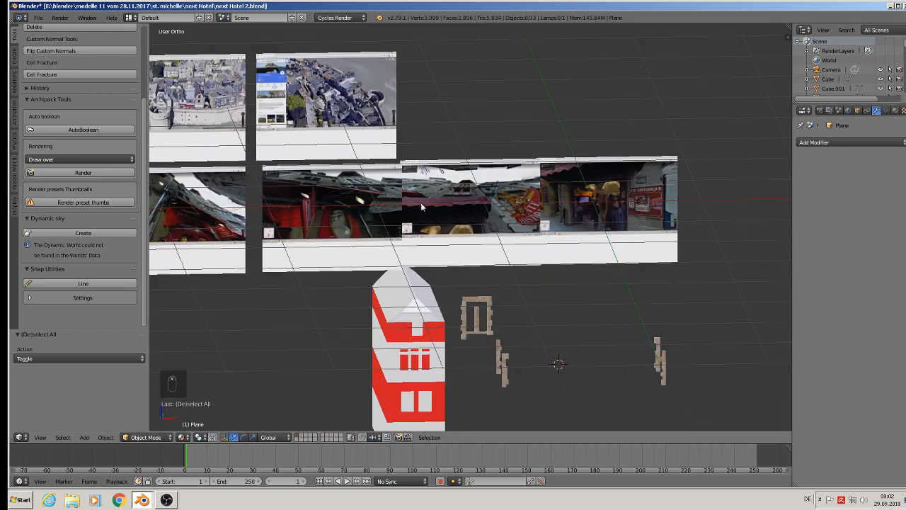
{"action": "left_click", "coordinate": [39, 17]}
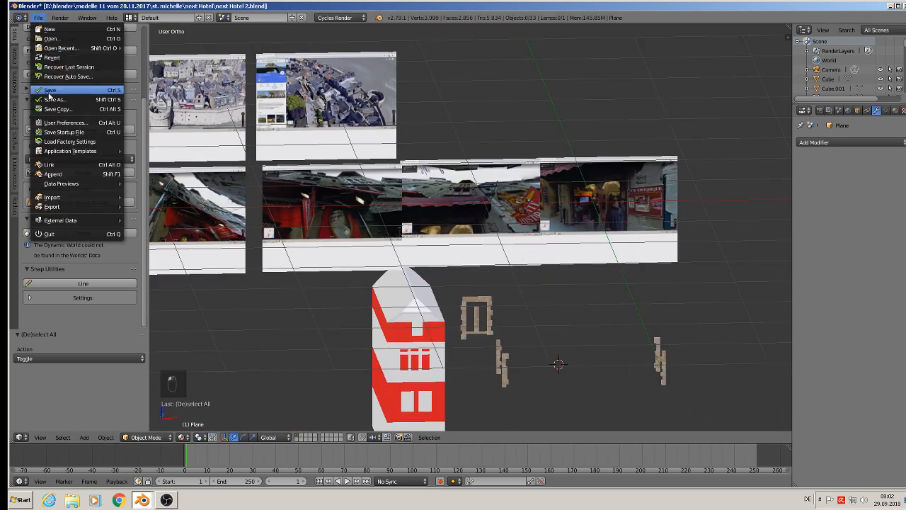
{"action": "left_click", "coordinate": [50, 92]}
Step: Switch to haus9.blend, pull the right window of the three-part group out of its stone frame, -0.085 along Y, and copy it
{"action": "left_click", "coordinate": [889, 7]}
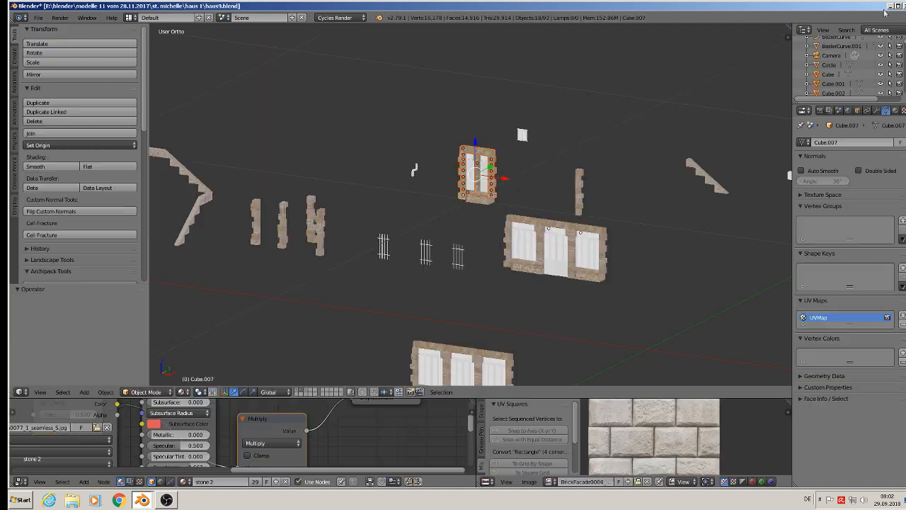
{"action": "scroll", "coordinate": [605, 248], "scroll_direction": "up", "scroll_amount": 6}
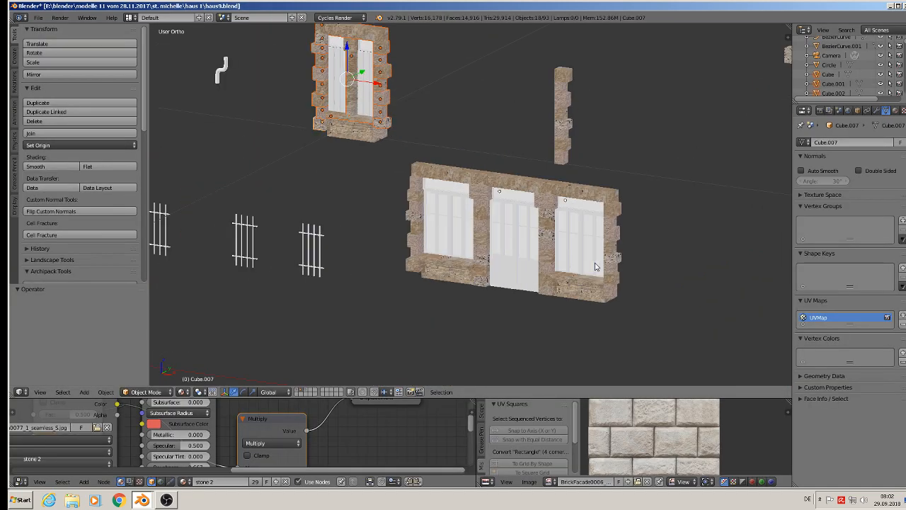
{"action": "right_click", "coordinate": [562, 191]}
{"action": "mouse_move", "coordinate": [570, 194]}
{"action": "middle_mouse_down"}
{"action": "mouse_move", "coordinate": [625, 186]}
{"action": "mouse_move", "coordinate": [559, 198]}
{"action": "middle_mouse_up"}
{"action": "left_click_drag", "start_coordinate": [630, 145], "coordinate": [491, 201]}
{"action": "middle_click_drag", "start_coordinate": [475, 221], "coordinate": [571, 223]}
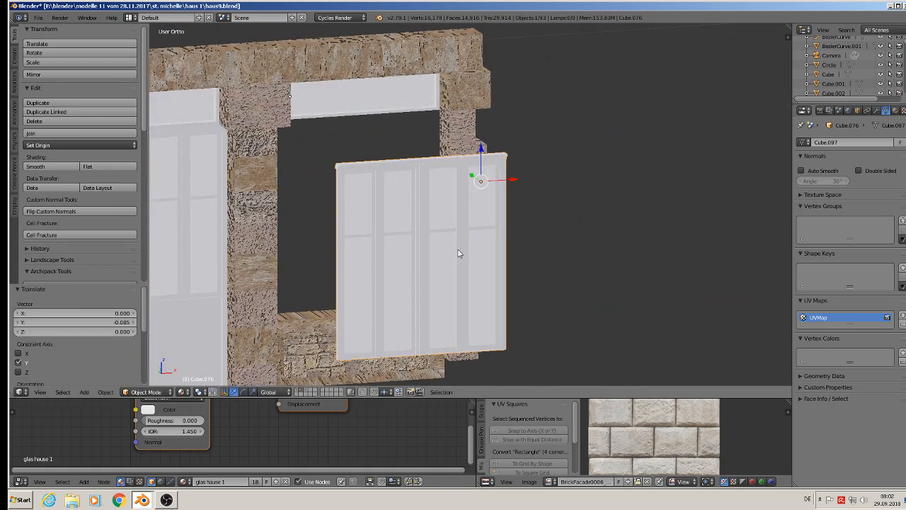
{"action": "key", "text": "ctrl+c"}
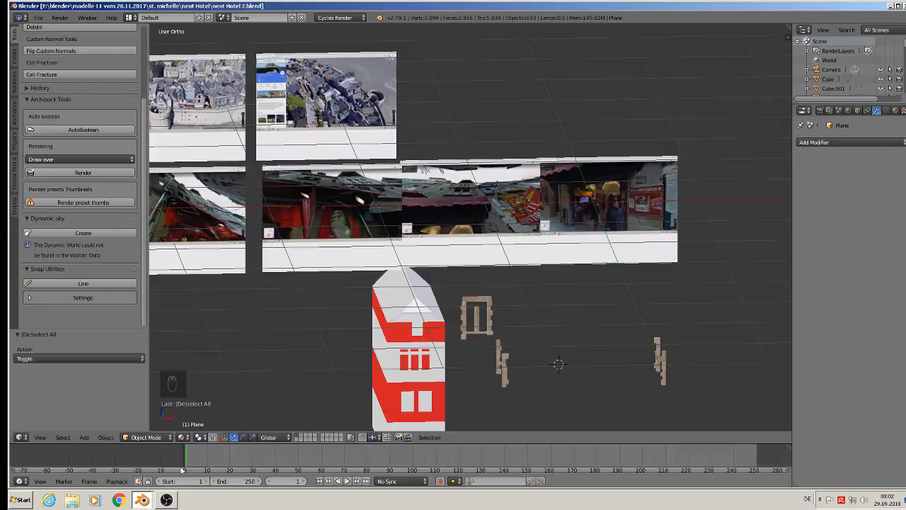
Step: Switch to next Hotel 2.blend, paste the window and move it 2.708 along Y and -1.869 along Z
{"action": "scroll", "coordinate": [556, 283], "scroll_direction": "down", "scroll_amount": 2}
{"action": "scroll", "coordinate": [556, 298], "scroll_direction": "up", "scroll_amount": 3}
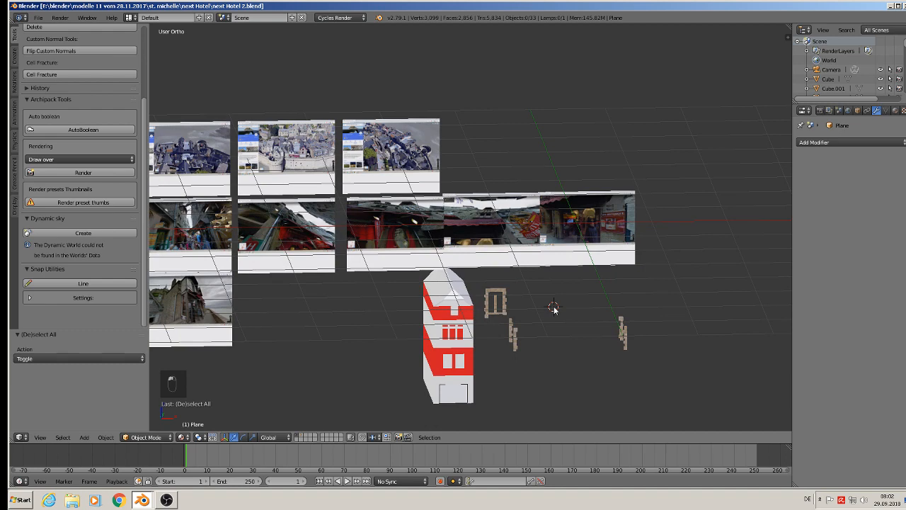
{"action": "key", "text": "ctrl+v"}
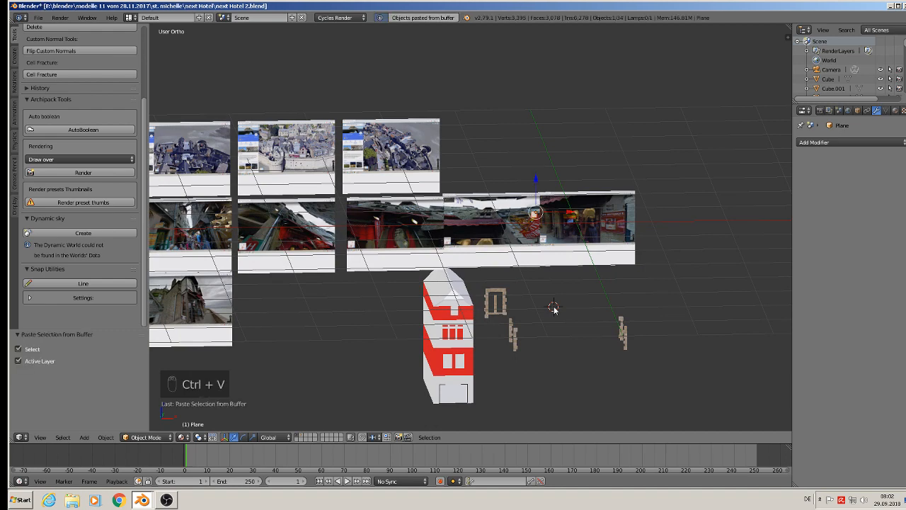
{"action": "middle_click_drag", "start_coordinate": [552, 307], "coordinate": [449, 277]}
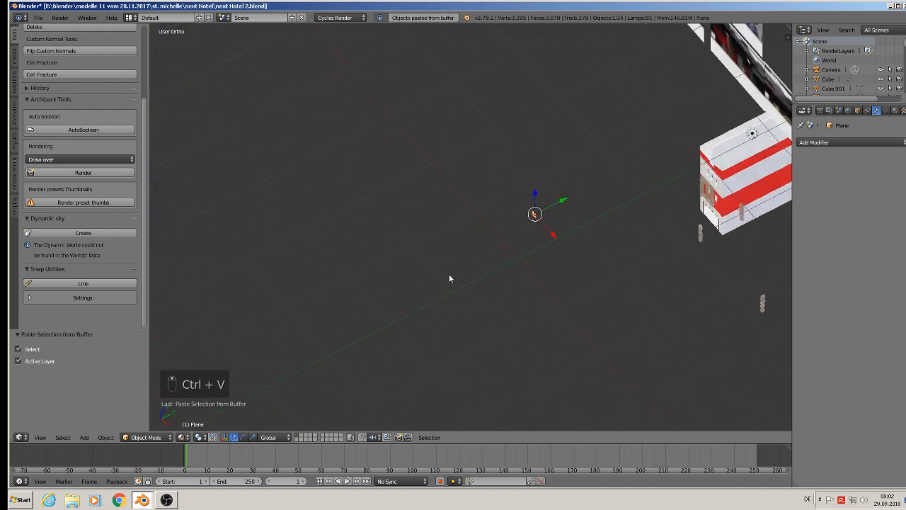
{"action": "left_click_drag", "start_coordinate": [562, 206], "coordinate": [752, 177]}
{"action": "middle_click_drag", "start_coordinate": [745, 195], "coordinate": [702, 112]}
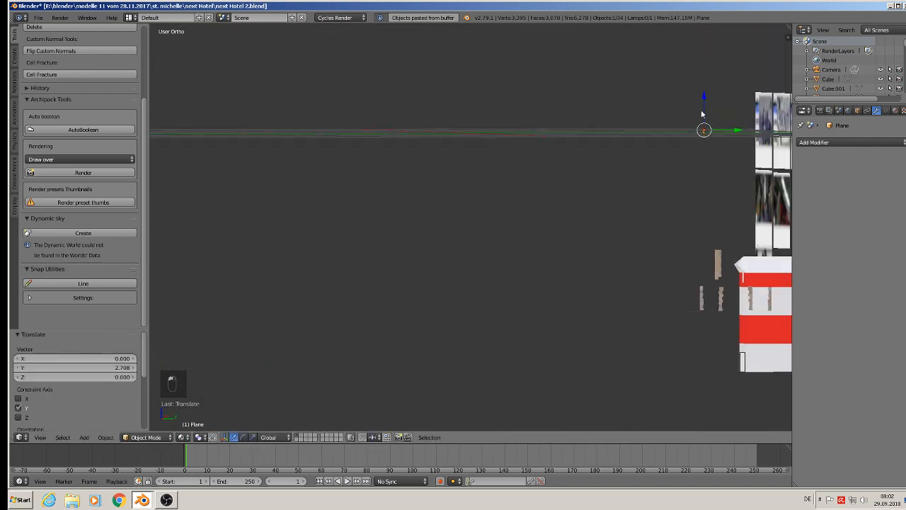
{"action": "left_click_drag", "start_coordinate": [703, 105], "coordinate": [696, 245]}
Step: Scale the pasted window up by 4.439, move it along X away from the stone trims and raise it 0.171 along Z
{"action": "key", "text": "s"}
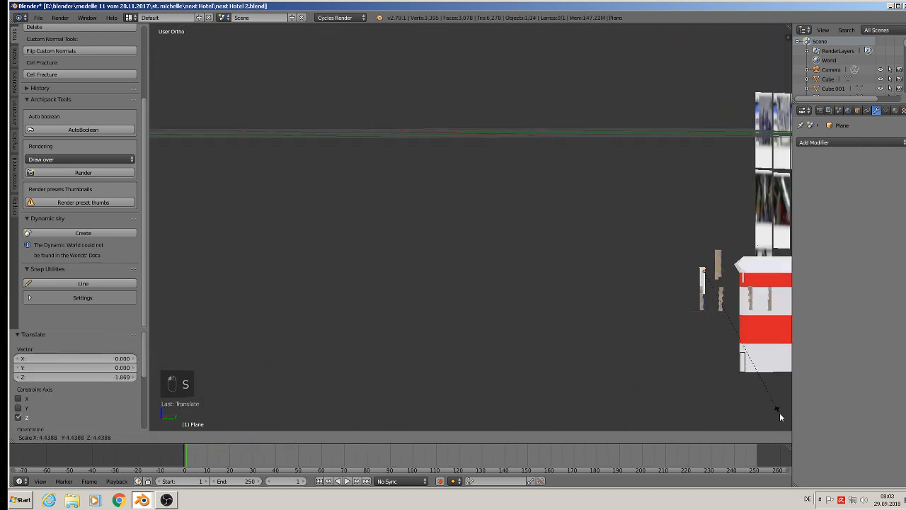
{"action": "left_click", "coordinate": [778, 415]}
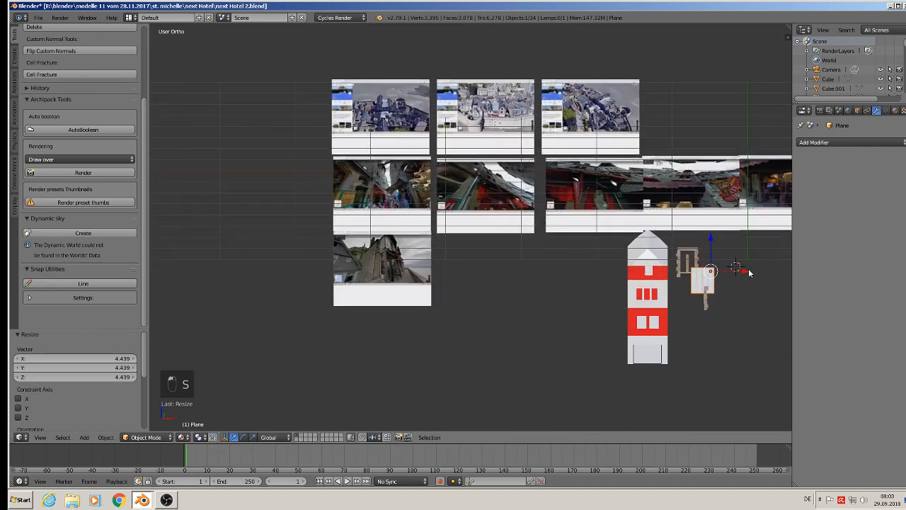
{"action": "left_click_drag", "start_coordinate": [748, 271], "coordinate": [771, 272]}
{"action": "left_click_drag", "start_coordinate": [741, 247], "coordinate": [737, 234]}
{"action": "scroll", "coordinate": [736, 234], "scroll_direction": "up", "scroll_amount": 3}
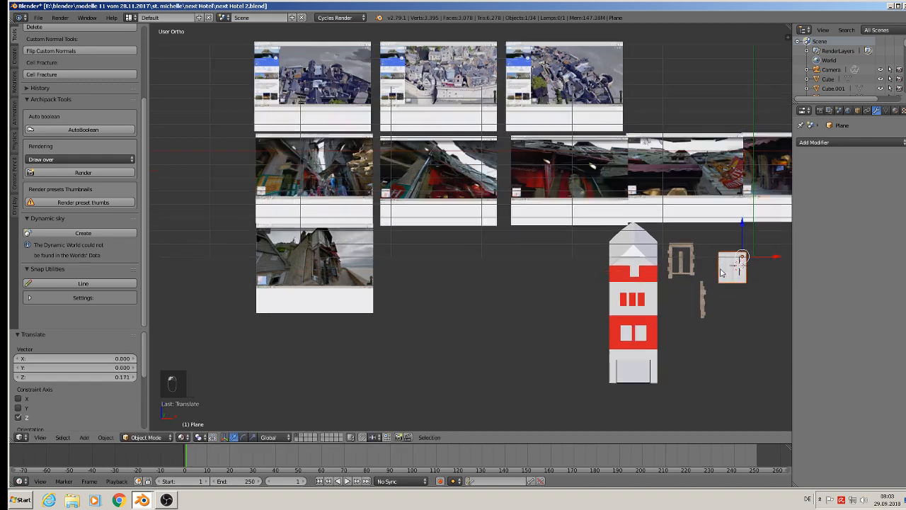
Step: Deselect the window and examine the hotel roofs in the aerial reference image
{"action": "key", "text": "a"}
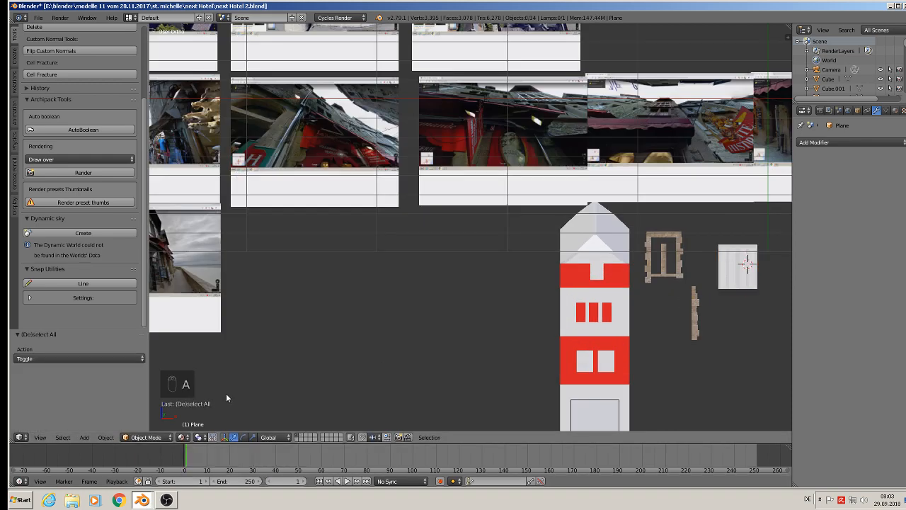
{"action": "scroll", "coordinate": [232, 385], "scroll_direction": "down", "scroll_amount": 2}
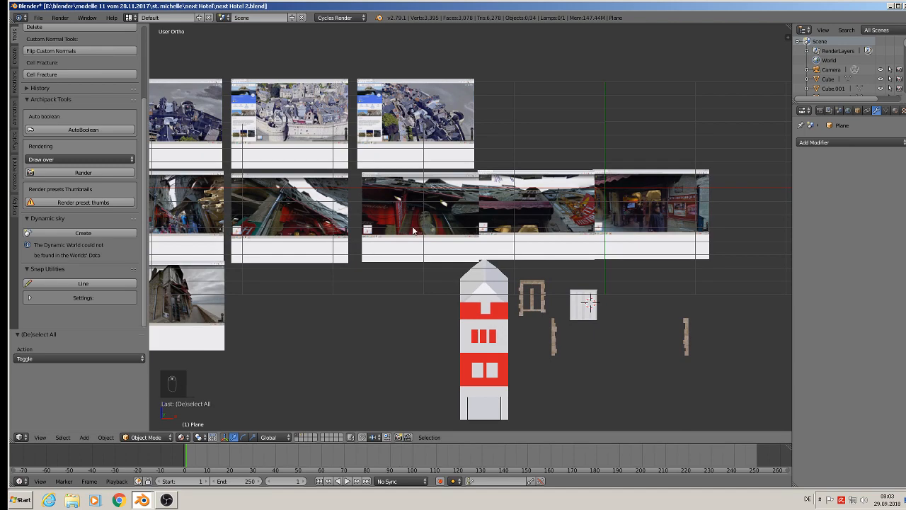
{"action": "scroll", "coordinate": [517, 91], "scroll_direction": "up", "scroll_amount": 8}
{"action": "scroll", "coordinate": [559, 169], "scroll_direction": "up", "scroll_amount": 3}
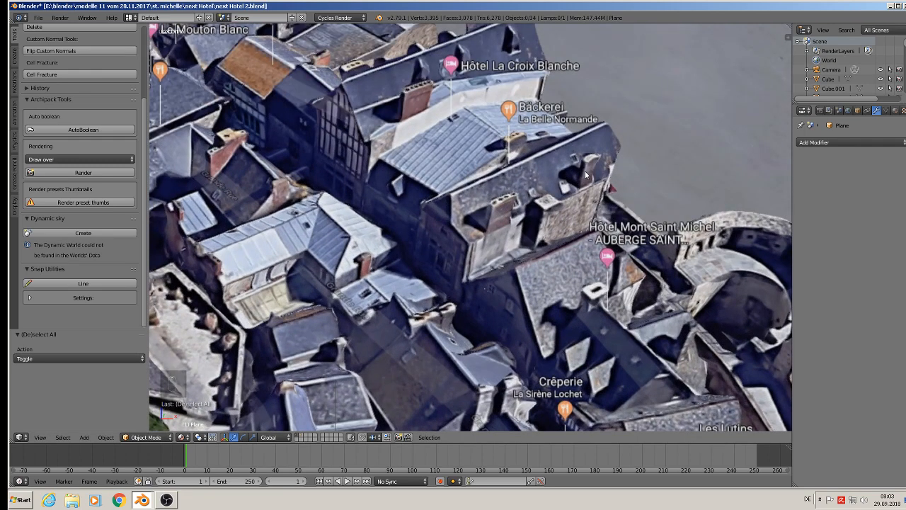
{"action": "scroll", "coordinate": [495, 224], "scroll_direction": "down", "scroll_amount": 8}
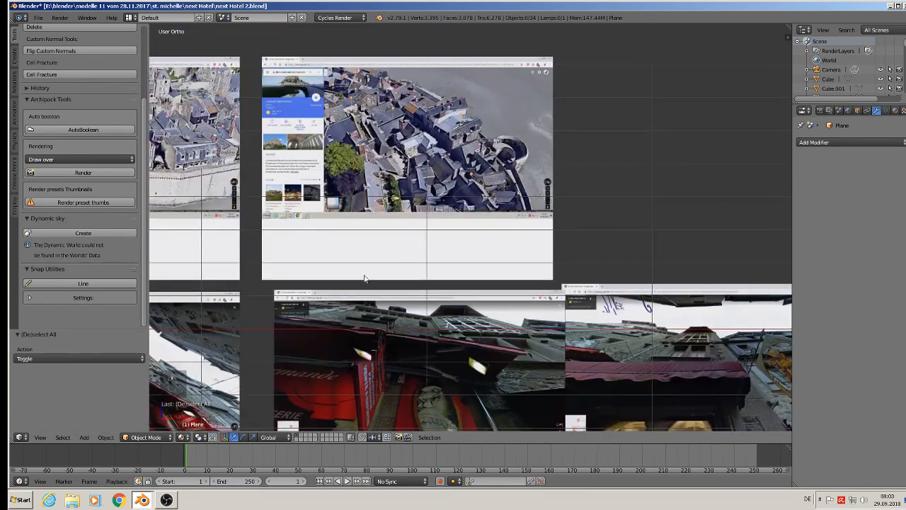
{"action": "middle_click_drag", "start_coordinate": [365, 278], "coordinate": [345, 205], "text": "shift"}
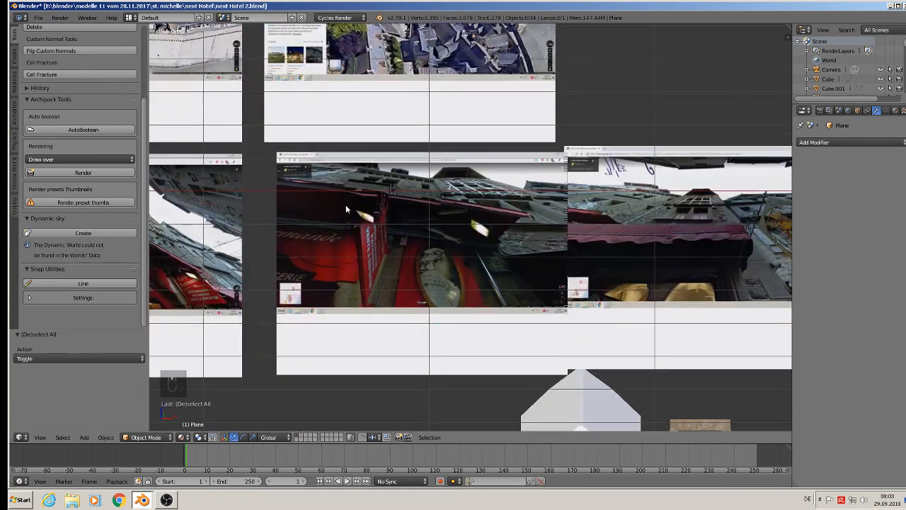
Step: Switch to haus9.blend, show the layer with the finished house to view its facade, and close that file
{"action": "left_click", "coordinate": [167, 500]}
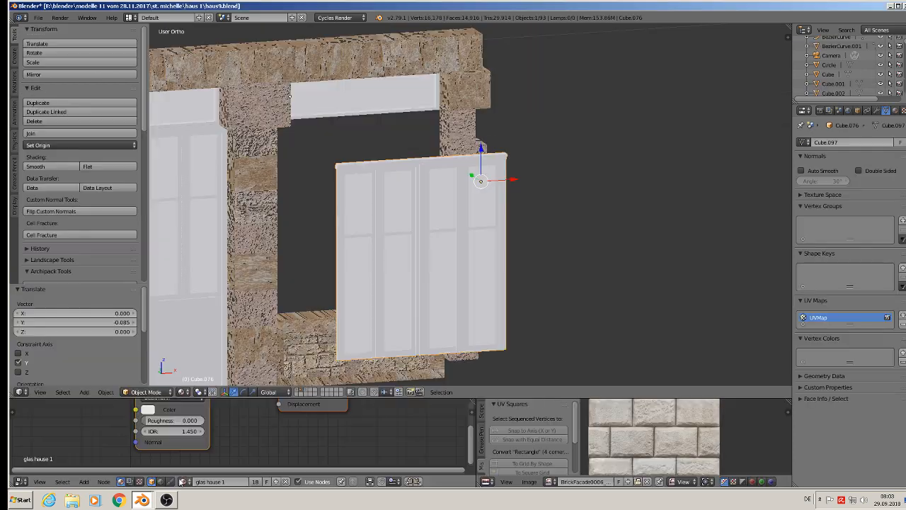
{"action": "scroll", "coordinate": [403, 187], "scroll_direction": "down", "scroll_amount": 12}
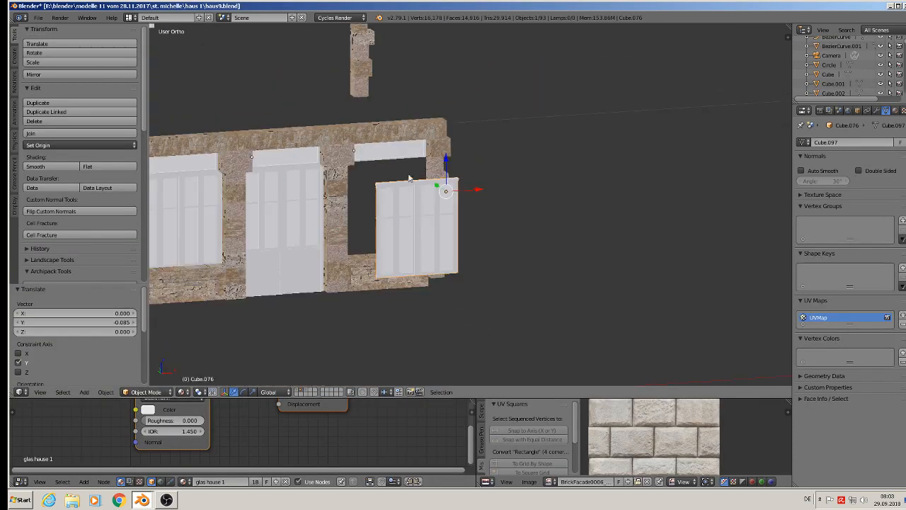
{"action": "scroll", "coordinate": [356, 198], "scroll_direction": "down", "scroll_amount": 2}
{"action": "middle_click_drag", "start_coordinate": [367, 201], "coordinate": [467, 201], "text": "shift"}
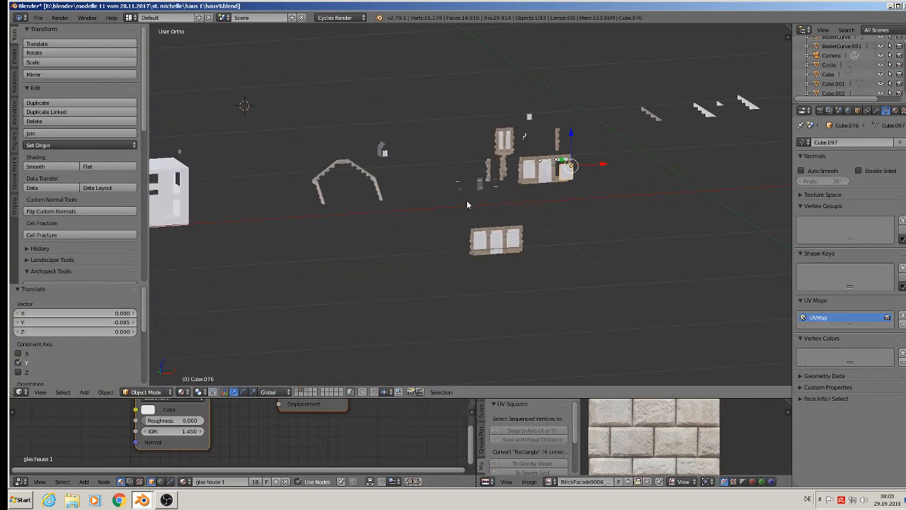
{"action": "left_click", "coordinate": [300, 392]}
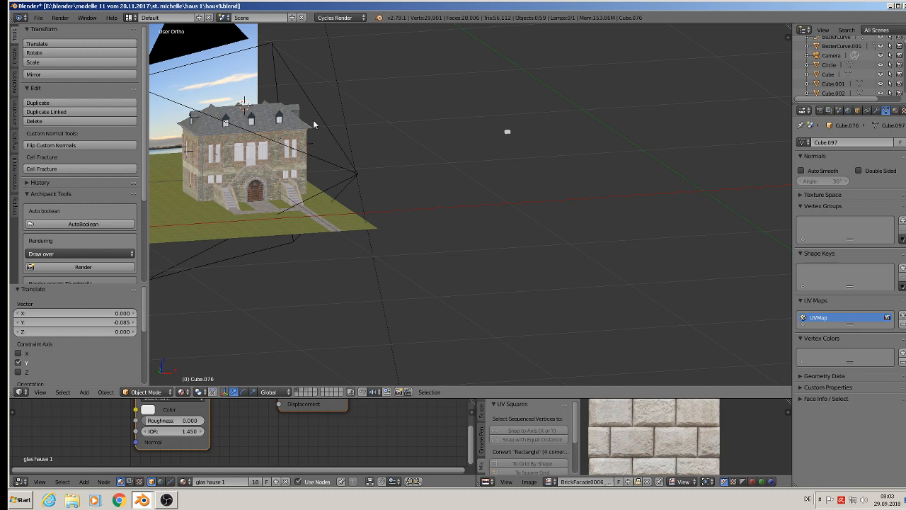
{"action": "scroll", "coordinate": [314, 124], "scroll_direction": "up", "scroll_amount": 3}
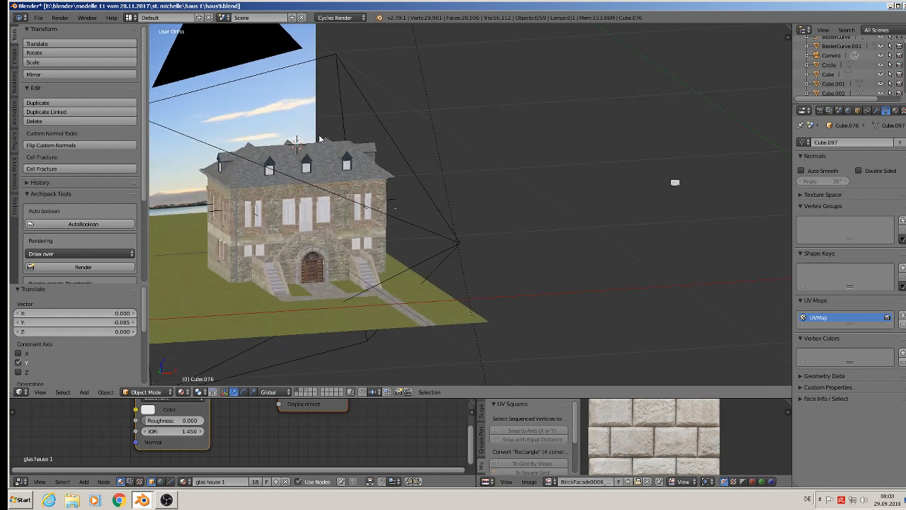
{"action": "left_click", "coordinate": [902, 5]}
{"action": "left_click", "coordinate": [464, 277]}
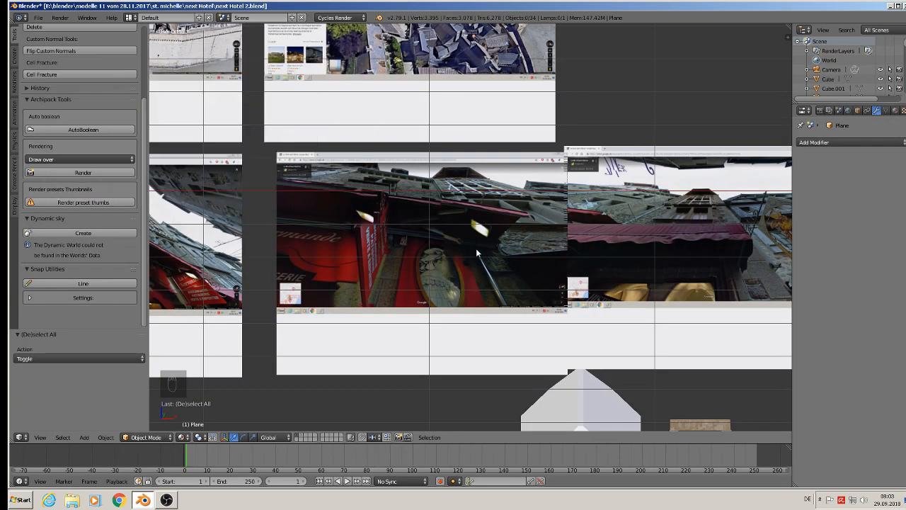
Step: Return the view to the hotel tower and window parts in next Hotel 2.blend and save the file
{"action": "scroll", "coordinate": [476, 248], "scroll_direction": "down", "scroll_amount": 2}
{"action": "middle_click_drag", "start_coordinate": [612, 317], "coordinate": [487, 191], "text": "shift"}
{"action": "scroll", "coordinate": [487, 191], "scroll_direction": "up", "scroll_amount": 2}
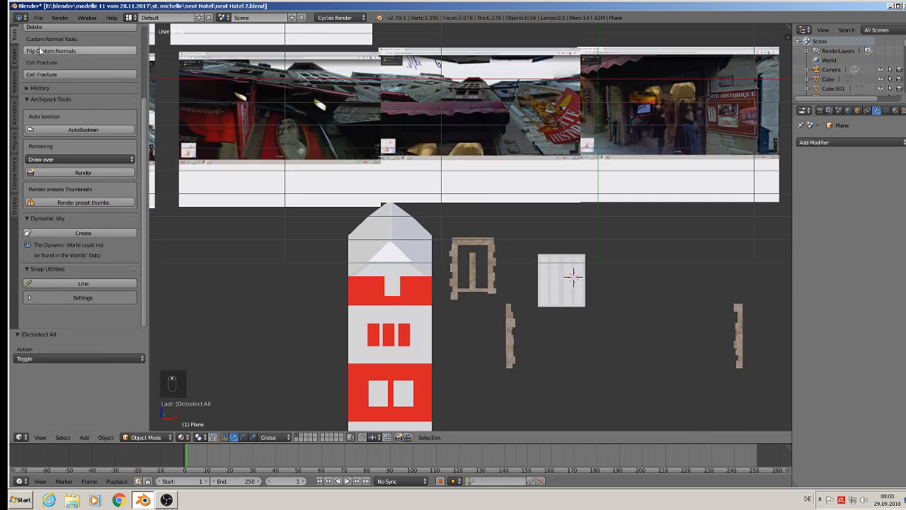
{"action": "left_click", "coordinate": [38, 17]}
{"action": "left_click", "coordinate": [49, 90]}
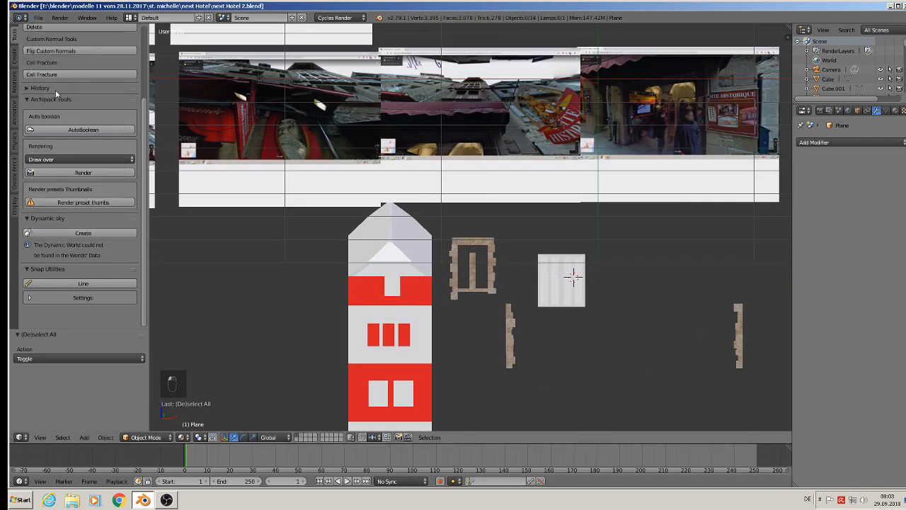
Step: Examine the street reference photos showing the facade above the red awning and the entrance with the Visite Historique sign
{"action": "scroll", "coordinate": [526, 86], "scroll_direction": "up", "scroll_amount": 6}
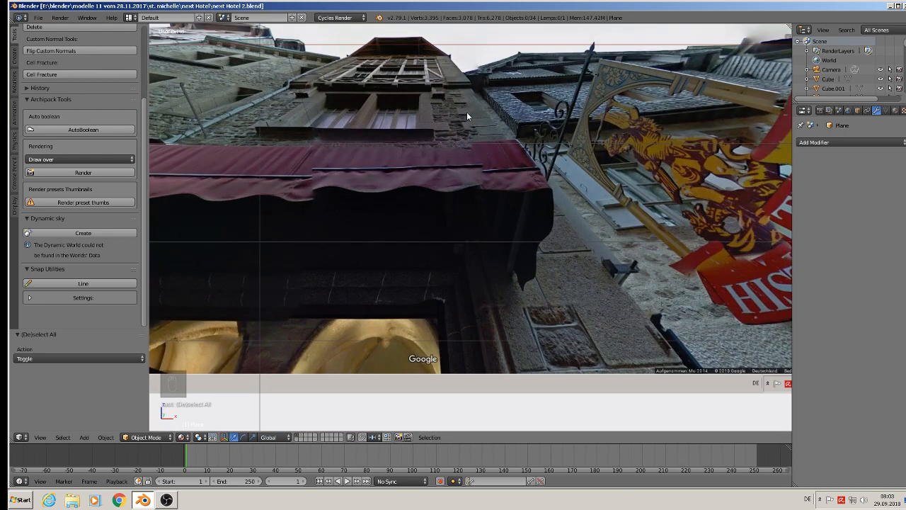
{"action": "scroll", "coordinate": [473, 121], "scroll_direction": "down", "scroll_amount": 8}
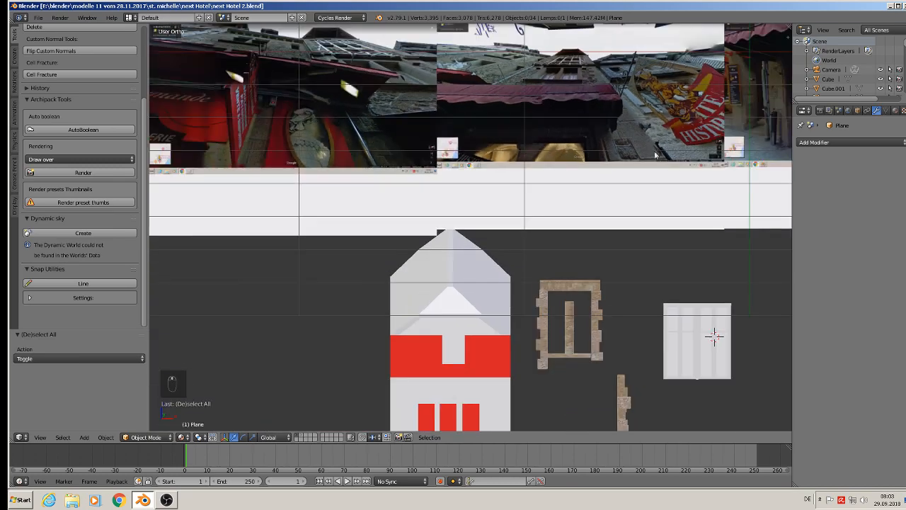
{"action": "middle_click_drag", "start_coordinate": [656, 154], "coordinate": [407, 242], "text": "shift"}
{"action": "scroll", "coordinate": [645, 205], "scroll_direction": "up", "scroll_amount": 2}
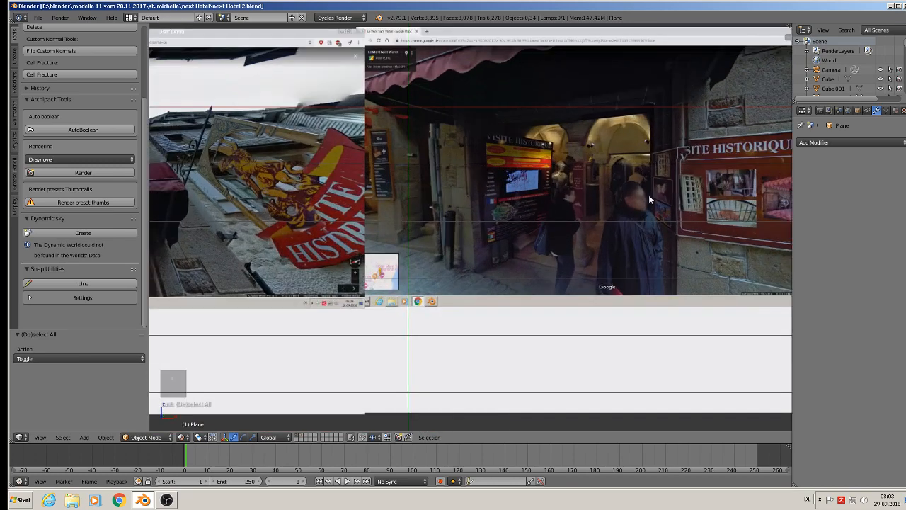
{"action": "middle_click_drag", "start_coordinate": [646, 206], "coordinate": [507, 220], "text": "shift"}
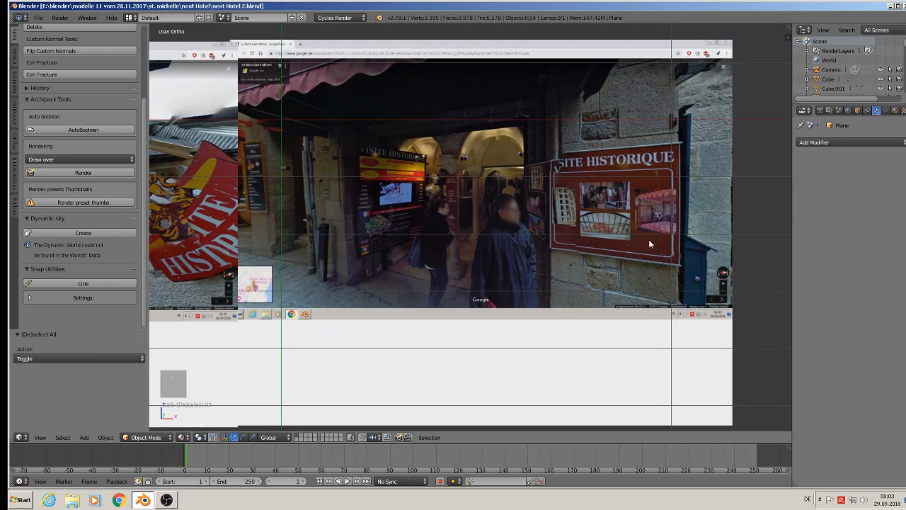
{"action": "scroll", "coordinate": [315, 153], "scroll_direction": "down", "scroll_amount": 4}
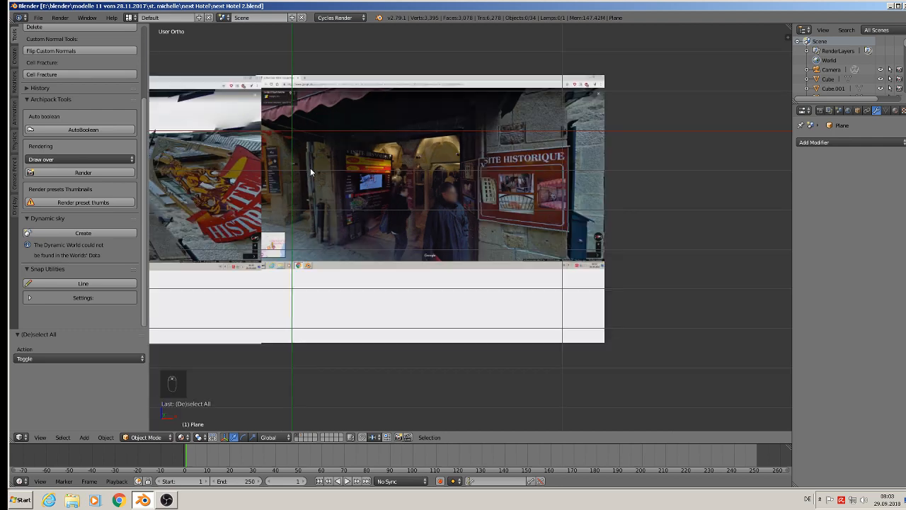
{"action": "middle_click_drag", "start_coordinate": [168, 178], "coordinate": [556, 151], "text": "shift"}
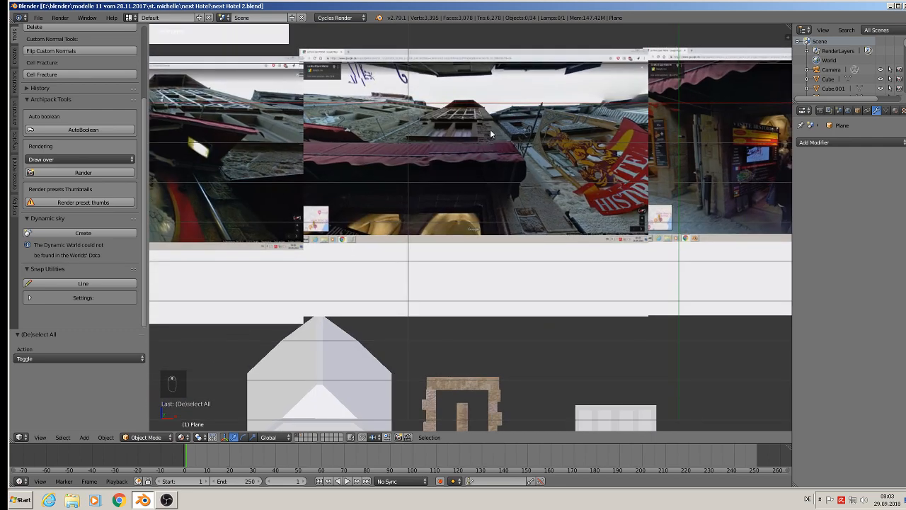
{"action": "middle_click_drag", "start_coordinate": [601, 332], "coordinate": [599, 118], "text": "shift"}
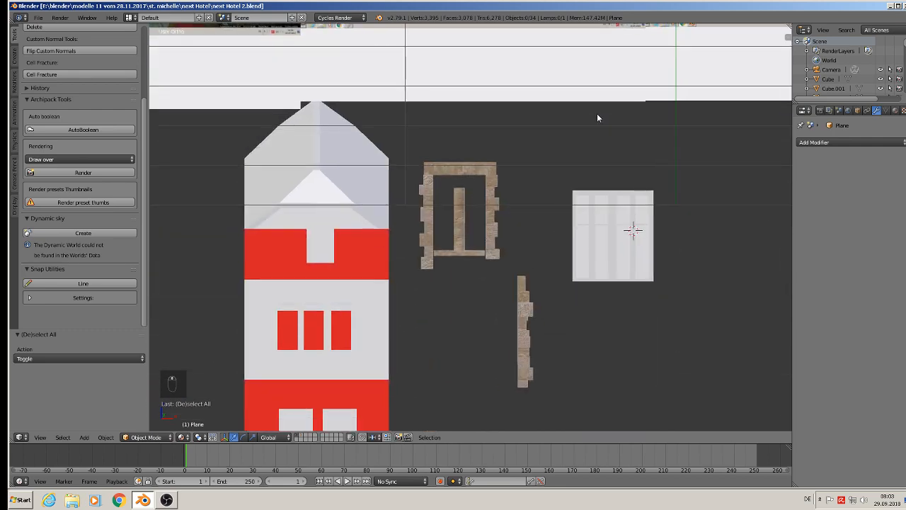
Step: Move a stone corner trim onto the tower's lower red storey, -0.986 along X, -0.431 along Z, and another -0.027 along X
{"action": "scroll", "coordinate": [574, 260], "scroll_direction": "down", "scroll_amount": 3}
{"action": "middle_click_drag", "start_coordinate": [562, 289], "coordinate": [518, 170], "text": "shift"}
{"action": "right_click", "coordinate": [503, 185]}
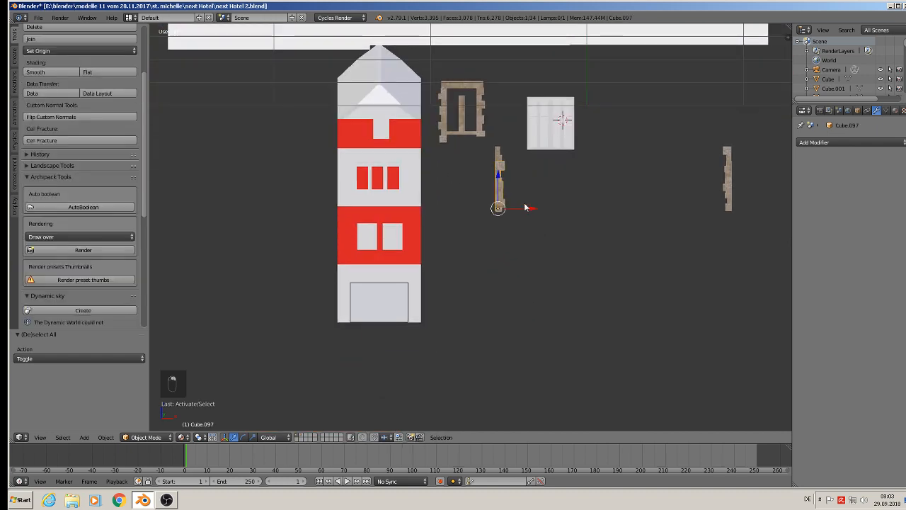
{"action": "key", "text": "g"}
{"action": "key", "text": "x"}
{"action": "left_click", "coordinate": [376, 196]}
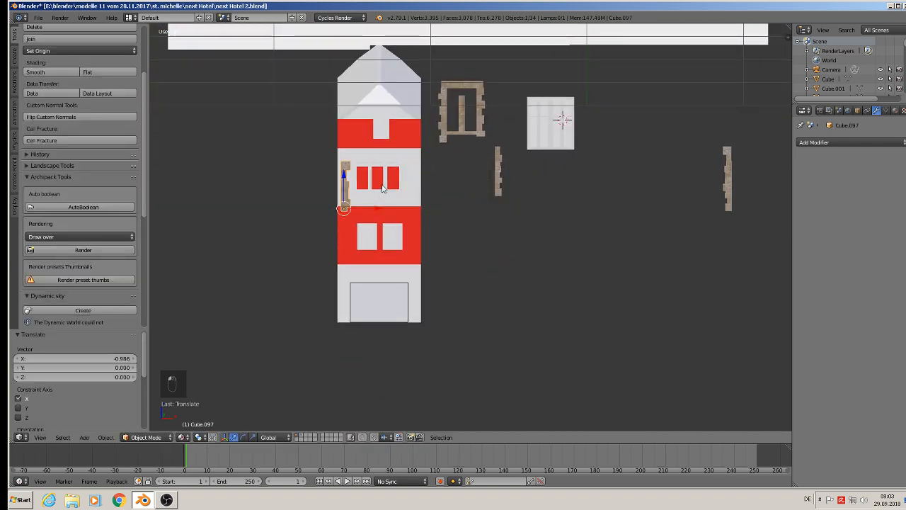
{"action": "key", "text": "KP_1"}
{"action": "key", "text": "g"}
{"action": "key", "text": "z"}
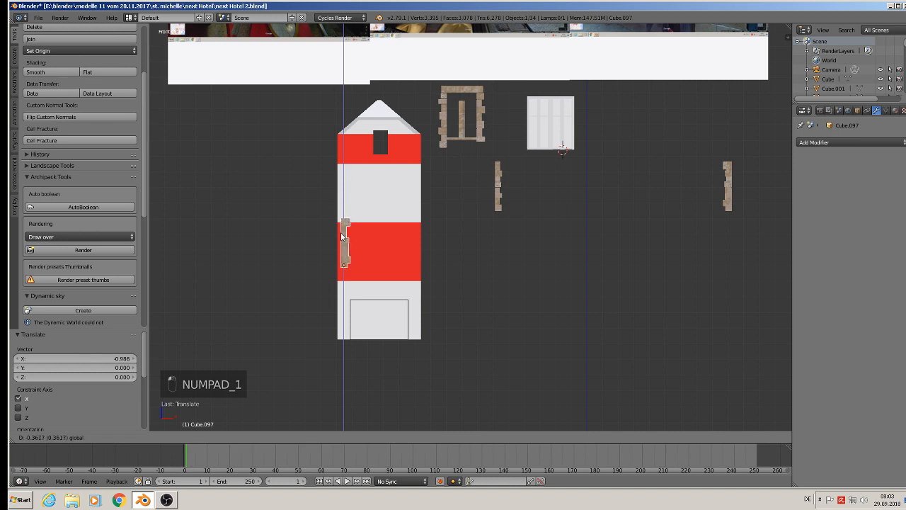
{"action": "left_click", "coordinate": [354, 254]}
{"action": "key", "text": "g"}
{"action": "key", "text": "x"}
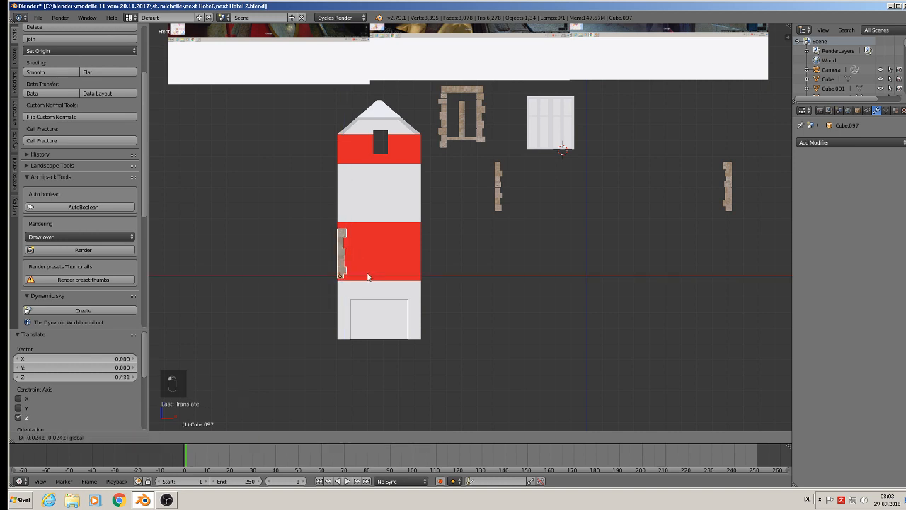
{"action": "left_click", "coordinate": [366, 276]}
Step: Scale the trim by 1.122 and again by 1.073, and lower it along Z to match the red storey's height
{"action": "mouse_move", "coordinate": [367, 277]}
{"action": "middle_mouse_down"}
{"action": "mouse_move", "coordinate": [376, 279]}
{"action": "mouse_move", "coordinate": [369, 274]}
{"action": "middle_mouse_up"}
{"action": "scroll", "coordinate": [369, 270], "scroll_direction": "up", "scroll_amount": 1}
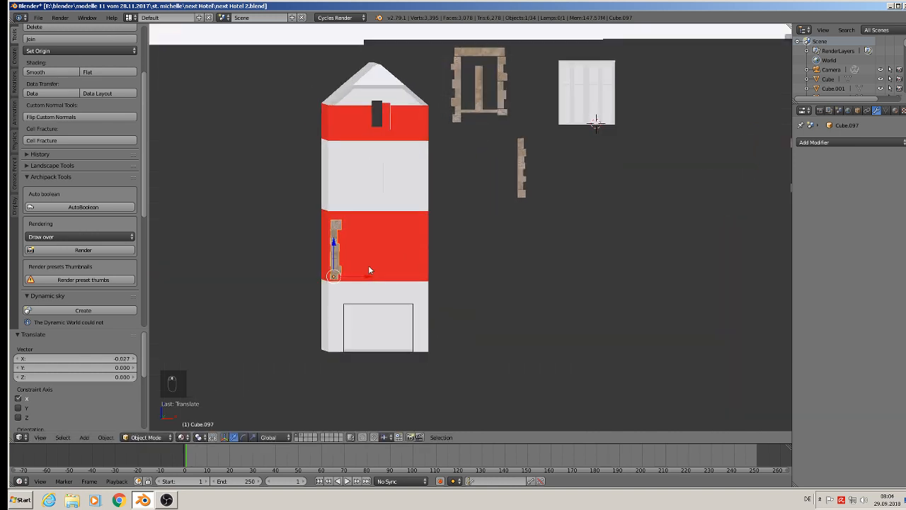
{"action": "key", "text": "KP_1"}
{"action": "scroll", "coordinate": [362, 276], "scroll_direction": "up", "scroll_amount": 4}
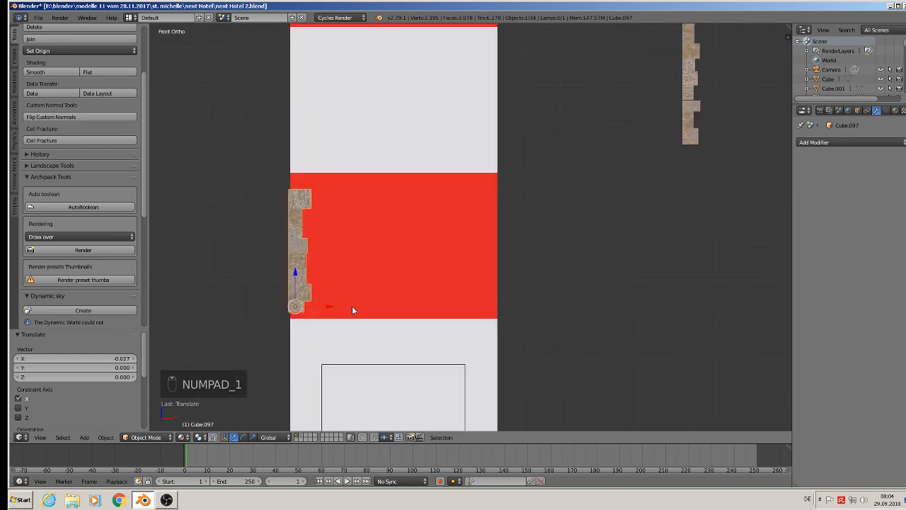
{"action": "key", "text": "s"}
{"action": "left_click", "coordinate": [359, 314]}
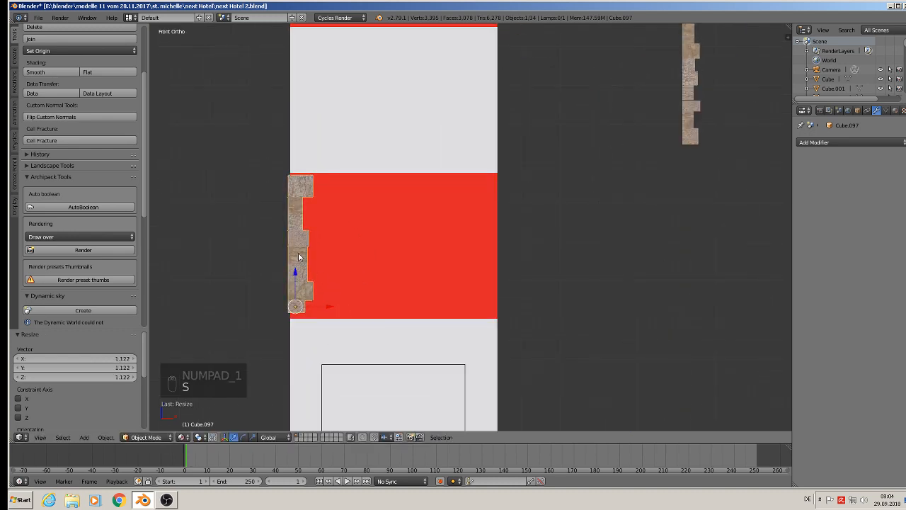
{"action": "key", "text": "s"}
{"action": "left_click", "coordinate": [368, 322]}
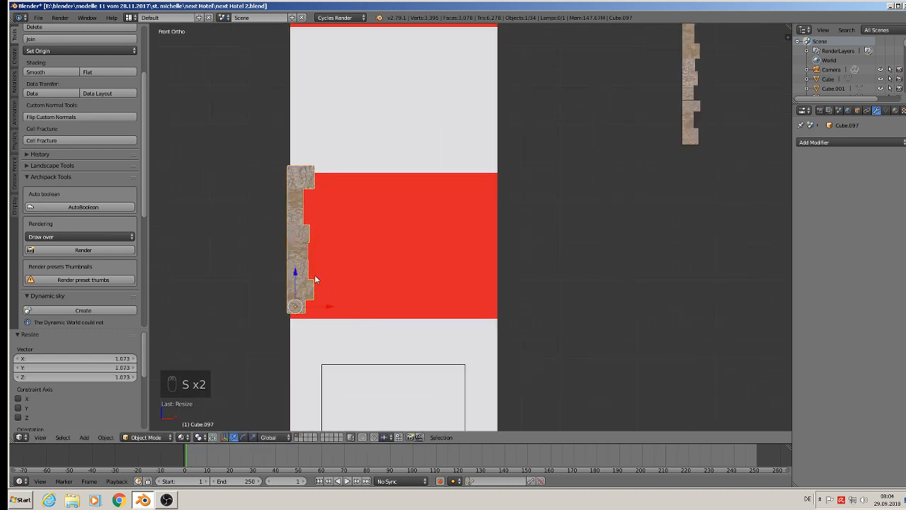
{"action": "left_click_drag", "start_coordinate": [295, 274], "coordinate": [296, 284]}
Step: Move the trim along Y to the building's front corner and shift it 0.002 along X to wrap the edge
{"action": "middle_click_drag", "start_coordinate": [296, 283], "coordinate": [536, 334]}
{"action": "scroll", "coordinate": [362, 305], "scroll_direction": "down", "scroll_amount": 2}
{"action": "left_click_drag", "start_coordinate": [475, 338], "coordinate": [336, 287]}
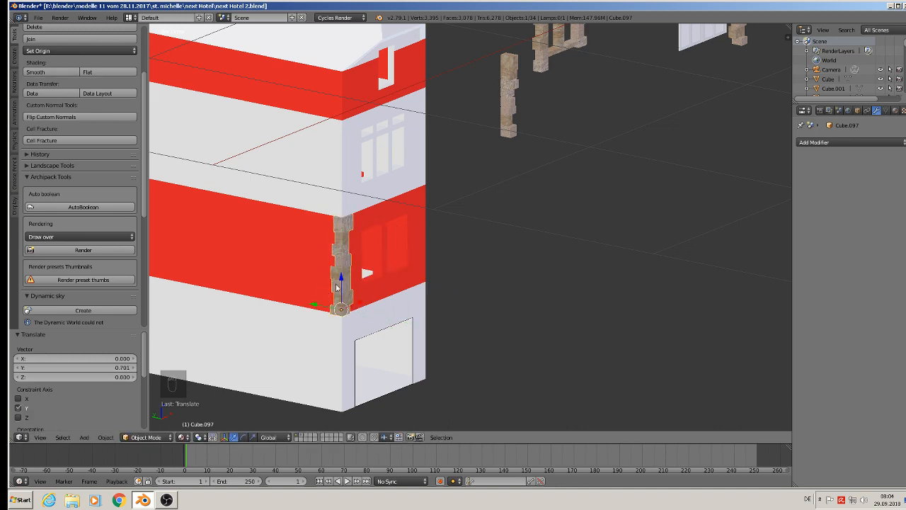
{"action": "middle_click_drag", "start_coordinate": [336, 287], "coordinate": [293, 284]}
{"action": "scroll", "coordinate": [375, 309], "scroll_direction": "up", "scroll_amount": 3}
{"action": "left_click_drag", "start_coordinate": [351, 312], "coordinate": [368, 303]}
{"action": "scroll", "coordinate": [484, 265], "scroll_direction": "down", "scroll_amount": 6}
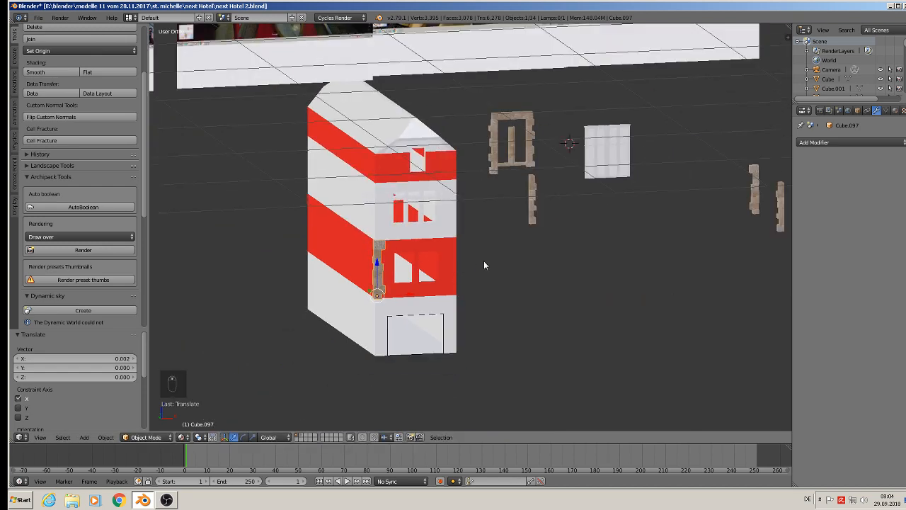
Step: Move the matching opposite-side corner trim along X to the red storey's other front corner and -0.412 along Z
{"action": "scroll", "coordinate": [576, 237], "scroll_direction": "up", "scroll_amount": 1}
{"action": "middle_click_drag", "start_coordinate": [576, 237], "coordinate": [431, 255], "text": "shift"}
{"action": "right_click", "coordinate": [654, 211]}
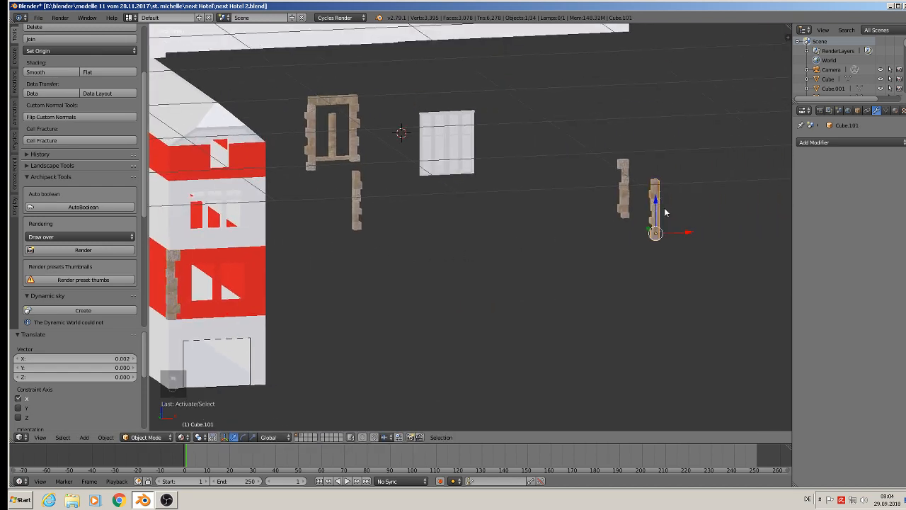
{"action": "key", "text": "KP_1"}
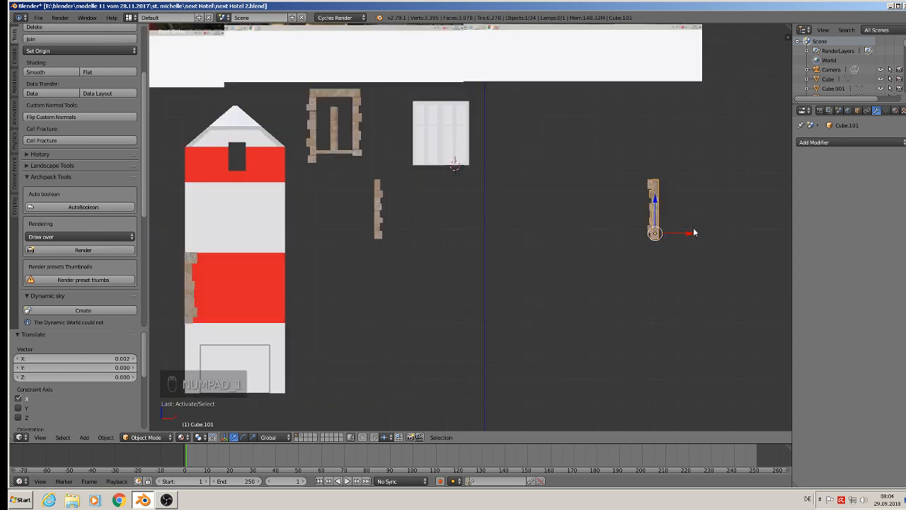
{"action": "left_click_drag", "start_coordinate": [691, 233], "coordinate": [311, 259]}
{"action": "left_click_drag", "start_coordinate": [279, 201], "coordinate": [293, 275]}
Step: Scale the second trim up to the red storey's full height and lower it 0.008 along Z
{"action": "key", "text": "s"}
{"action": "left_click", "coordinate": [323, 310]}
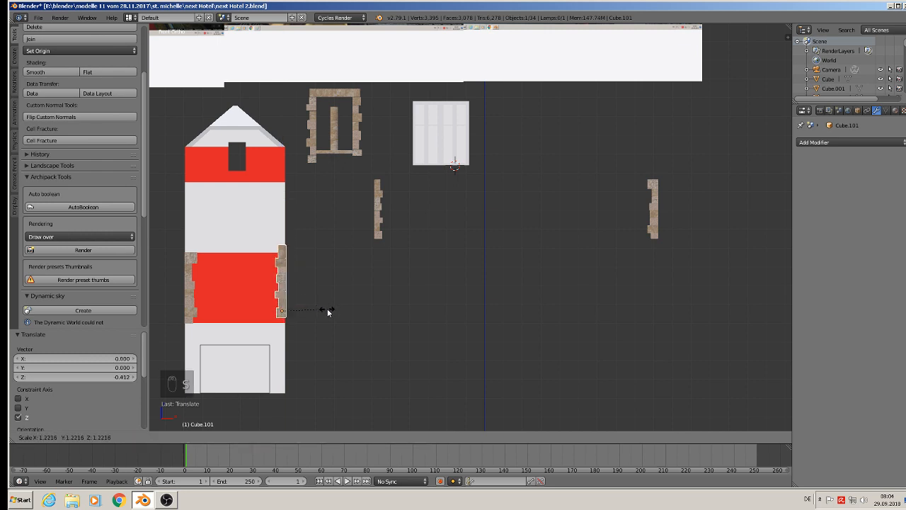
{"action": "left_click_drag", "start_coordinate": [282, 278], "coordinate": [282, 283]}
{"action": "key", "text": "s"}
{"action": "left_click", "coordinate": [326, 306]}
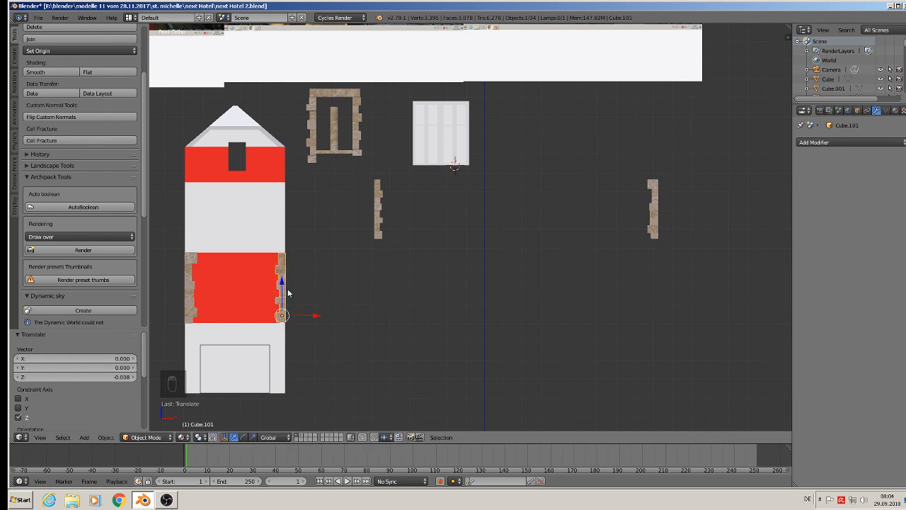
Step: Move the second trim along Y to the facade's front corner and fine-tune it -0.013 along Y to wrap the edge
{"action": "scroll", "coordinate": [286, 291], "scroll_direction": "up", "scroll_amount": 3}
{"action": "middle_click_drag", "start_coordinate": [396, 322], "coordinate": [329, 329]}
{"action": "left_click_drag", "start_coordinate": [301, 327], "coordinate": [502, 312]}
{"action": "right_click", "coordinate": [502, 312]}
{"action": "left_click_drag", "start_coordinate": [302, 328], "coordinate": [504, 321]}
{"action": "left_click_drag", "start_coordinate": [508, 316], "coordinate": [505, 316]}
{"action": "middle_click_drag", "start_coordinate": [506, 316], "coordinate": [560, 314]}
{"action": "scroll", "coordinate": [560, 314], "scroll_direction": "up", "scroll_amount": 2}
{"action": "left_click_drag", "start_coordinate": [482, 321], "coordinate": [455, 315]}
{"action": "scroll", "coordinate": [457, 318], "scroll_direction": "up", "scroll_amount": 2}
Step: Nudge the left corner trim slightly along Y, deselect everything and save the file
{"action": "right_click", "coordinate": [253, 206]}
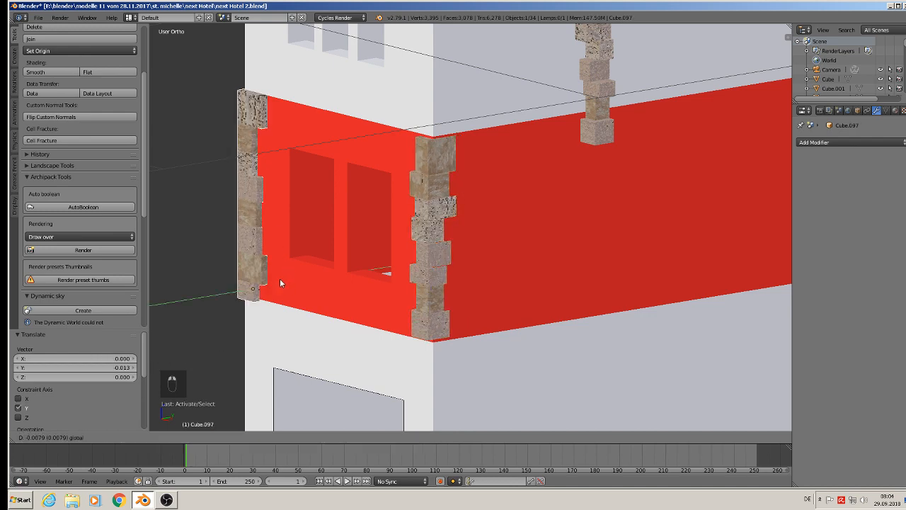
{"action": "key", "text": "a"}
{"action": "scroll", "coordinate": [297, 259], "scroll_direction": "down", "scroll_amount": 5}
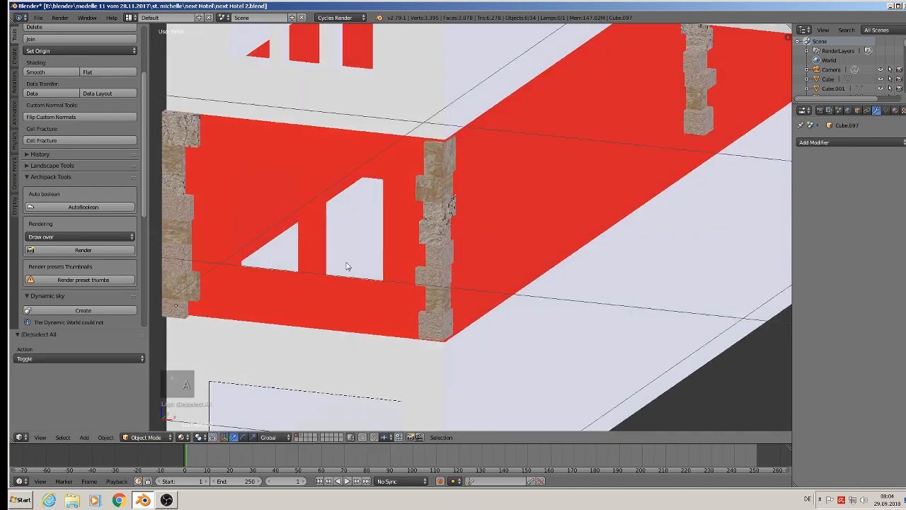
{"action": "left_click", "coordinate": [38, 17]}
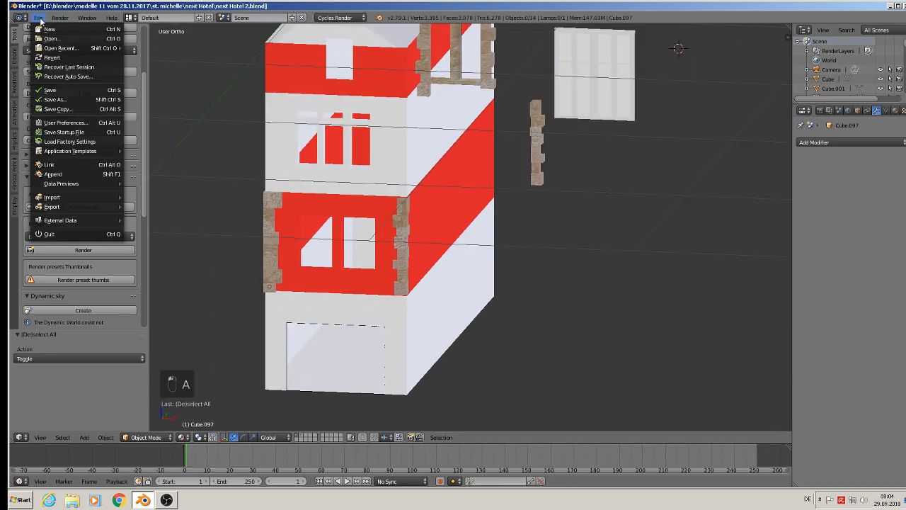
{"action": "left_click", "coordinate": [51, 92]}
Step: Examine the Street View reference images for the stonework around the hotel's window above the awning
{"action": "scroll", "coordinate": [362, 284], "scroll_direction": "down", "scroll_amount": 4}
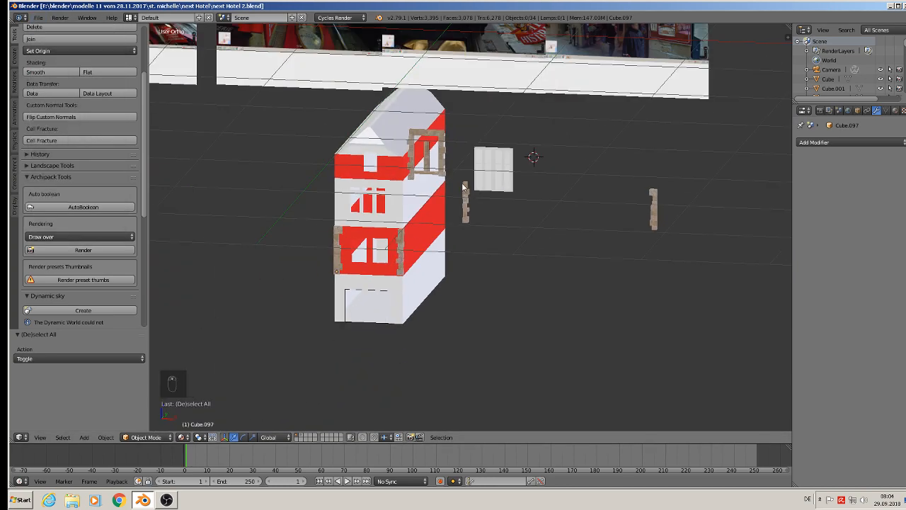
{"action": "middle_click_drag", "start_coordinate": [412, 98], "coordinate": [453, 352], "text": "shift"}
{"action": "scroll", "coordinate": [422, 286], "scroll_direction": "up", "scroll_amount": 8}
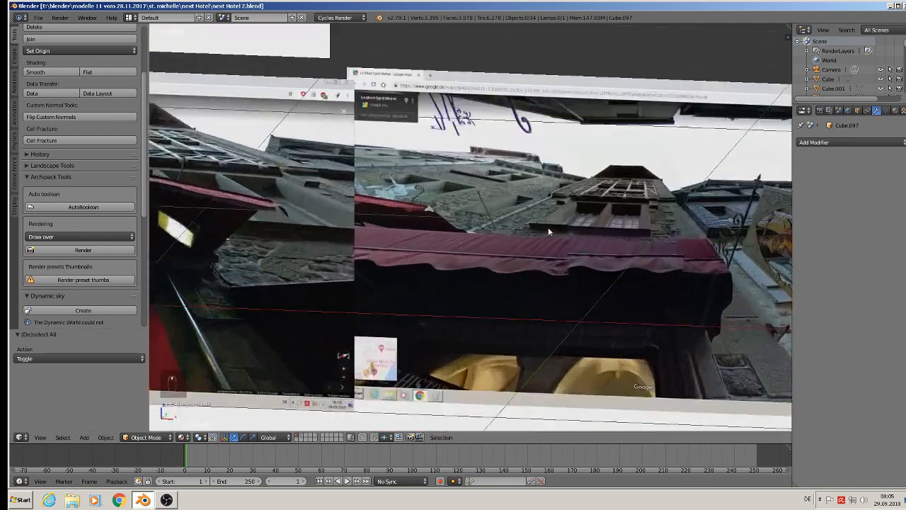
{"action": "scroll", "coordinate": [579, 217], "scroll_direction": "up", "scroll_amount": 2}
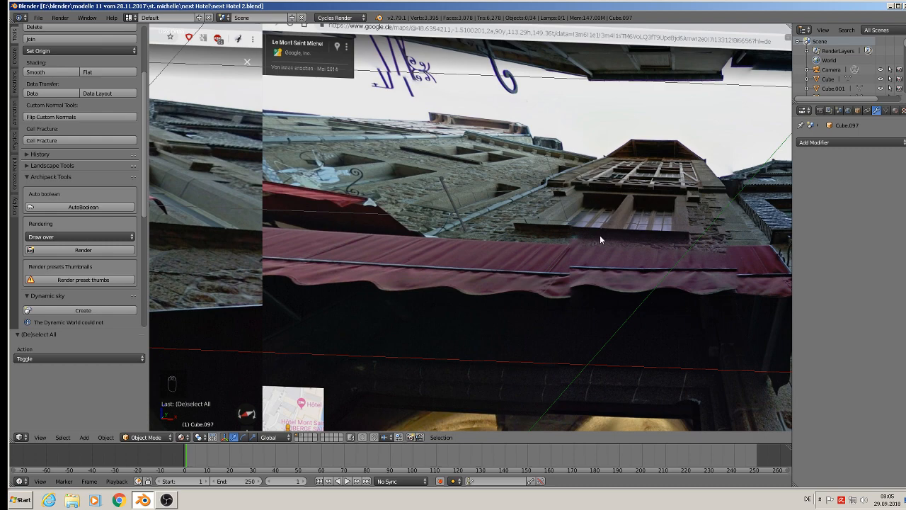
{"action": "scroll", "coordinate": [598, 271], "scroll_direction": "down", "scroll_amount": 5}
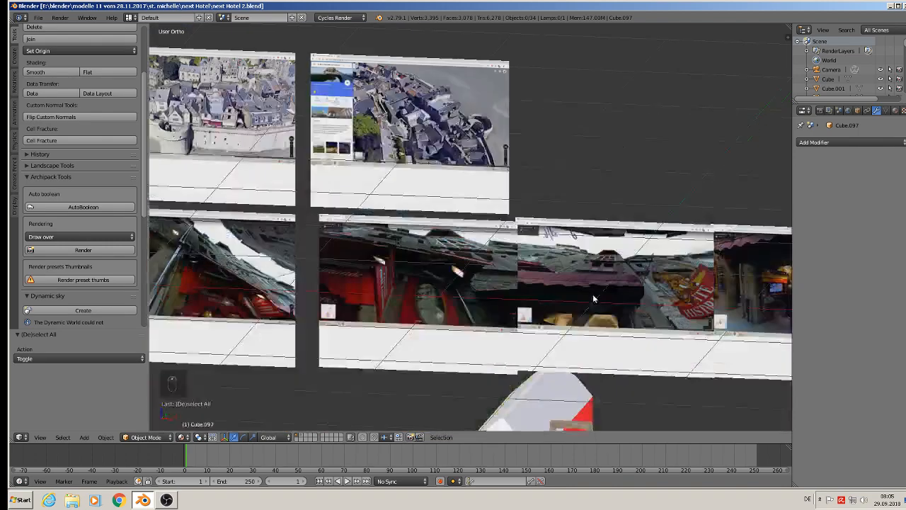
{"action": "scroll", "coordinate": [588, 354], "scroll_direction": "up", "scroll_amount": 1}
{"action": "scroll", "coordinate": [585, 395], "scroll_direction": "up", "scroll_amount": 1}
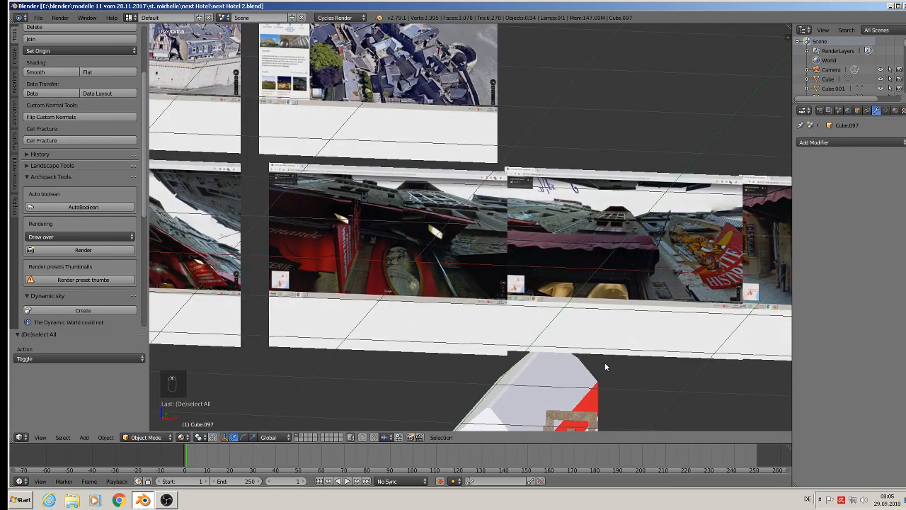
{"action": "scroll", "coordinate": [601, 393], "scroll_direction": "up", "scroll_amount": 5}
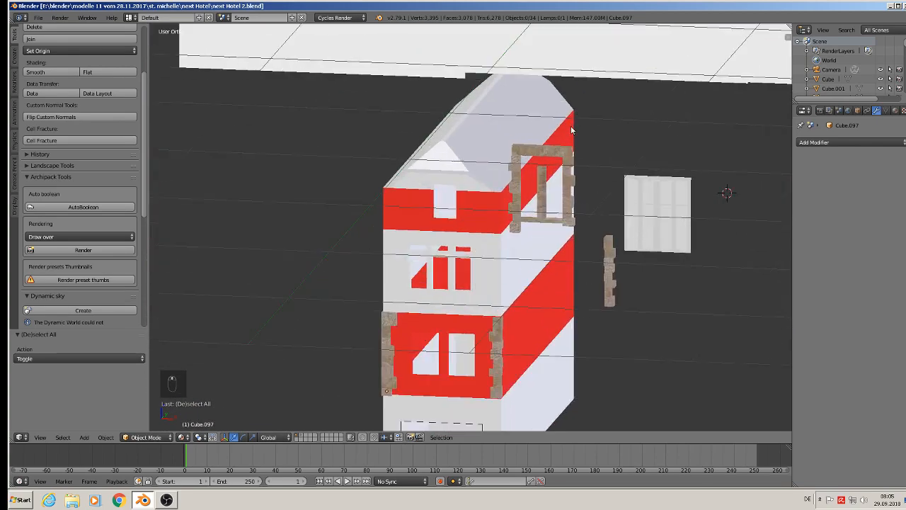
Step: Join the stones of the window surround's left column above its lowest stone into one object and delete that lowest stone
{"action": "right_click", "coordinate": [543, 167]}
{"action": "key", "text": "KP_1"}
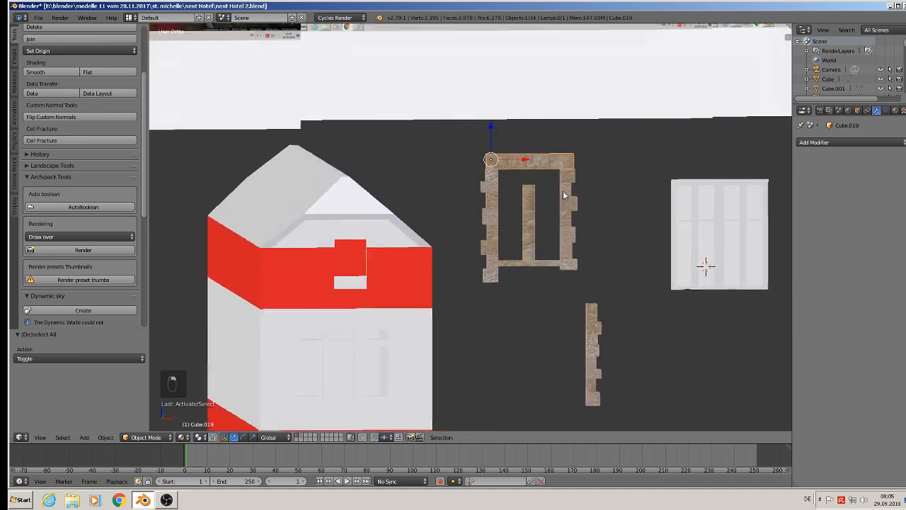
{"action": "scroll", "coordinate": [532, 202], "scroll_direction": "up", "scroll_amount": 1}
{"action": "right_click", "coordinate": [483, 176]}
{"action": "right_click", "coordinate": [486, 192], "text": "shift"}
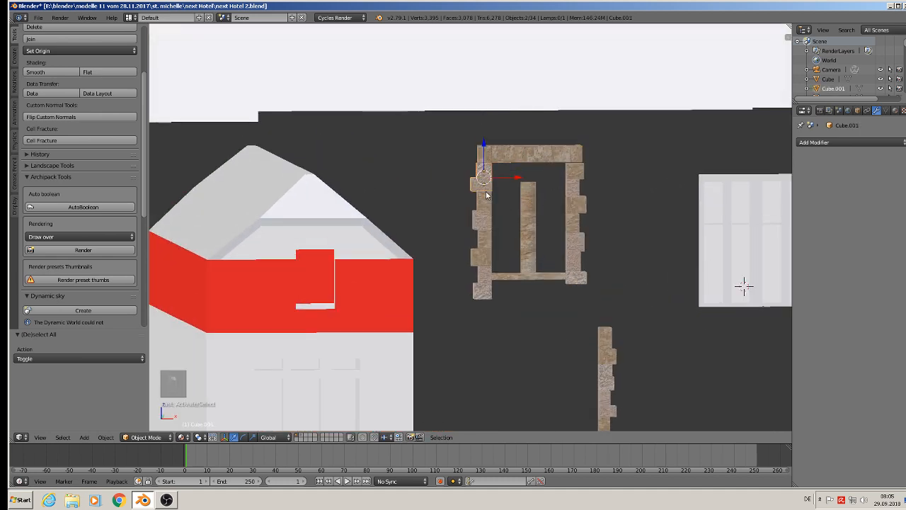
{"action": "right_click", "coordinate": [487, 206], "text": "shift"}
{"action": "right_click", "coordinate": [485, 223], "text": "shift"}
{"action": "right_click", "coordinate": [486, 262], "text": "shift"}
{"action": "right_click", "coordinate": [487, 275], "text": "shift"}
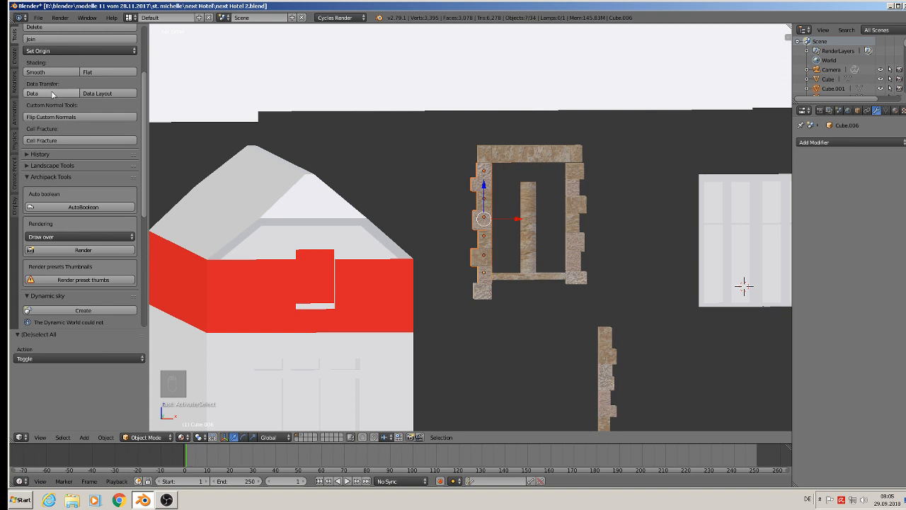
{"action": "left_click", "coordinate": [69, 39]}
{"action": "key", "text": "x"}
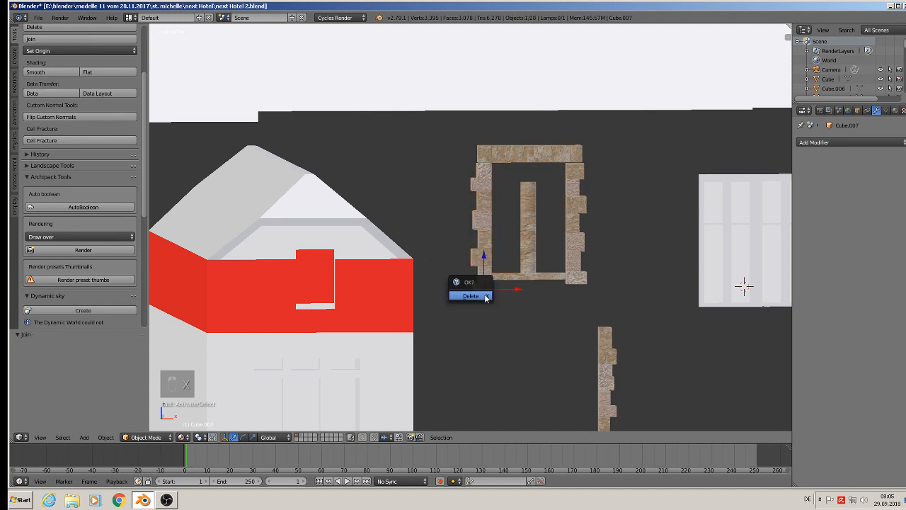
{"action": "left_click", "coordinate": [485, 294]}
Step: Join all the stones of the window surround's right column into one object
{"action": "right_click", "coordinate": [574, 276]}
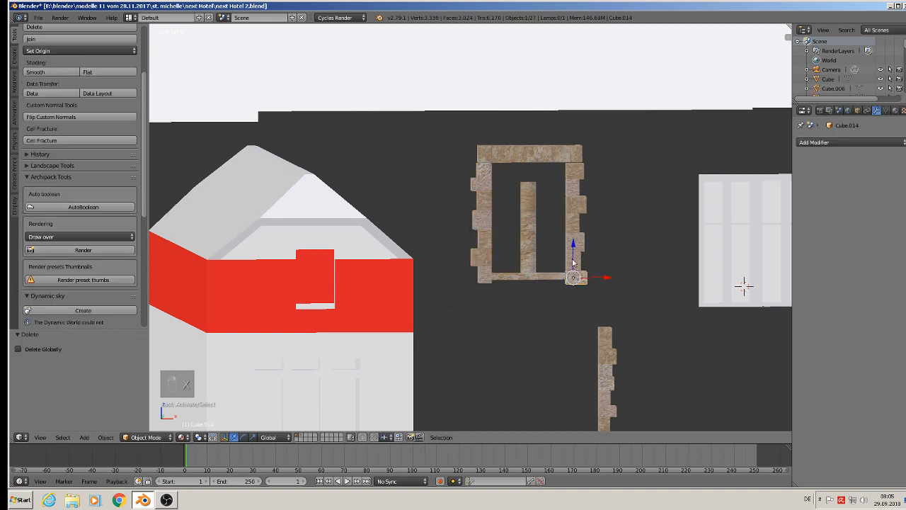
{"action": "right_click", "coordinate": [576, 206], "text": "shift"}
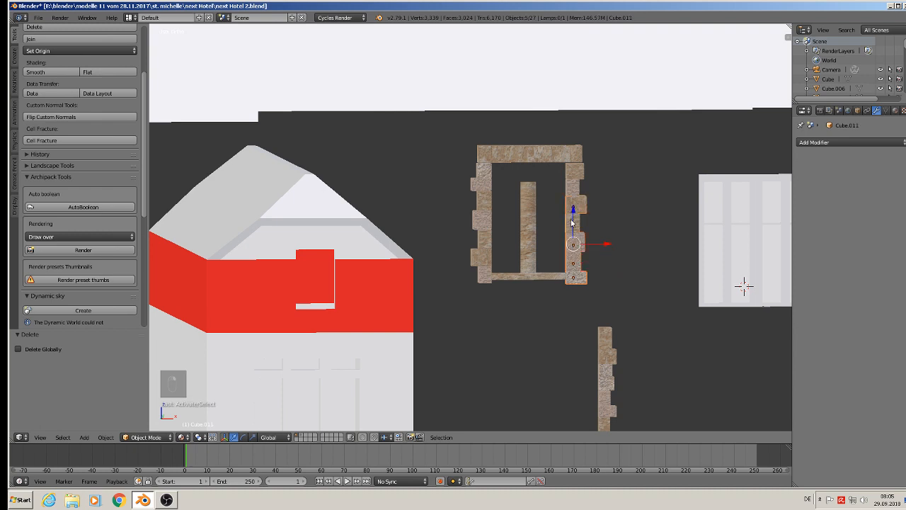
{"action": "right_click", "coordinate": [572, 192], "text": "shift"}
{"action": "right_click", "coordinate": [577, 172], "text": "shift"}
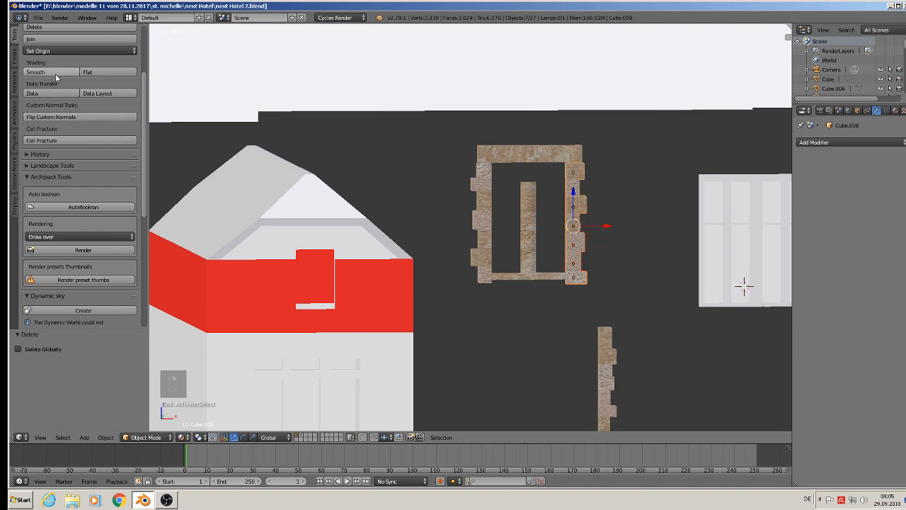
{"action": "left_click", "coordinate": [47, 38]}
Step: Move the joined right column -0.530 along X and -0.839 along Z to the red storey in front view
{"action": "scroll", "coordinate": [543, 293], "scroll_direction": "down", "scroll_amount": 3}
{"action": "scroll", "coordinate": [559, 210], "scroll_direction": "up", "scroll_amount": 1}
{"action": "key", "text": "KP_1"}
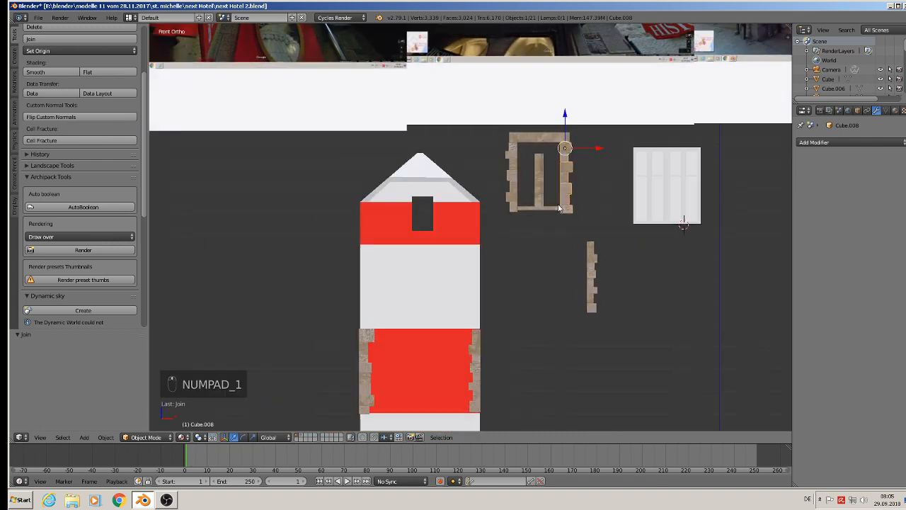
{"action": "scroll", "coordinate": [547, 233], "scroll_direction": "up", "scroll_amount": 3}
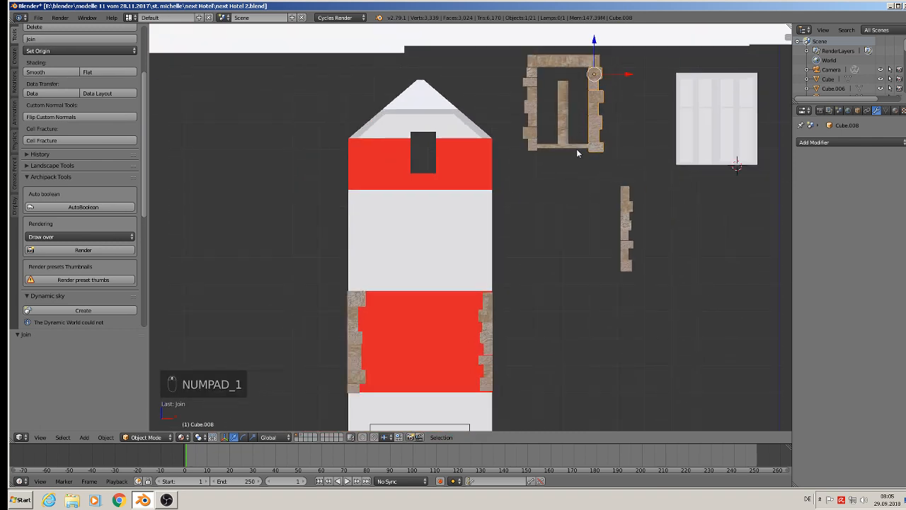
{"action": "key", "text": "g"}
{"action": "left_click", "coordinate": [430, 376]}
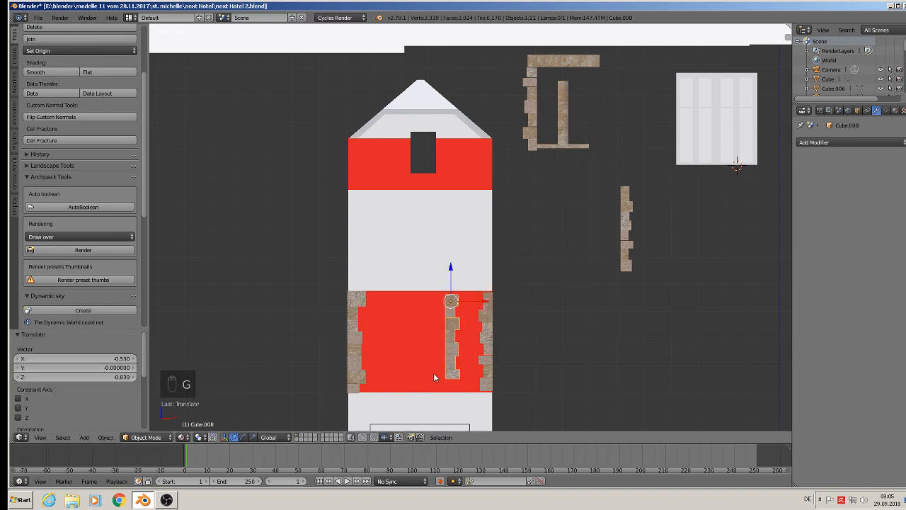
Step: Bring the right column onto the facade and shift it 0.052 along X beside the right window opening
{"action": "middle_click_drag", "start_coordinate": [431, 375], "coordinate": [404, 402]}
{"action": "scroll", "coordinate": [443, 386], "scroll_direction": "up", "scroll_amount": 2}
{"action": "left_click_drag", "start_coordinate": [463, 263], "coordinate": [557, 240]}
{"action": "left_click", "coordinate": [542, 239]}
{"action": "scroll", "coordinate": [559, 247], "scroll_direction": "up", "scroll_amount": 1}
{"action": "middle_click_drag", "start_coordinate": [560, 250], "coordinate": [578, 245]}
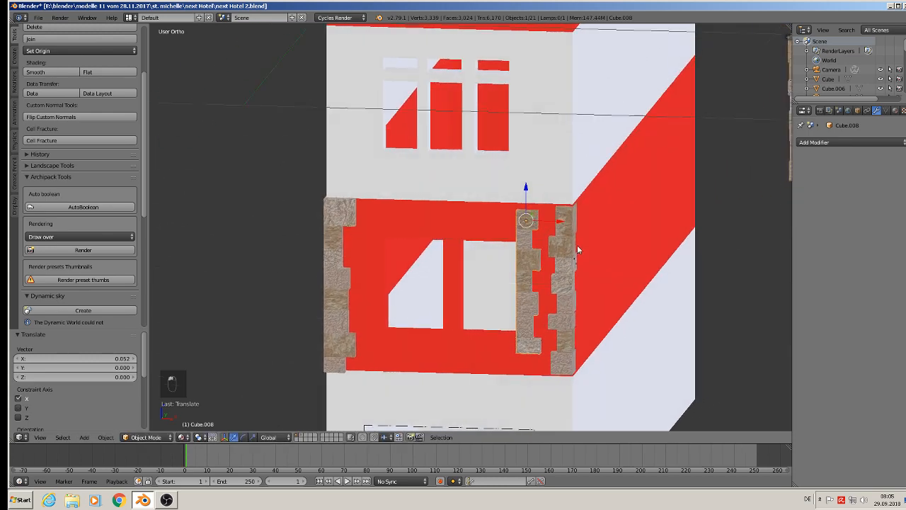
Step: Scale the right column by 0.711 and lower it 0.045 along Z alongside the window opening
{"action": "scroll", "coordinate": [578, 245], "scroll_direction": "up", "scroll_amount": 1}
{"action": "key", "text": "s"}
{"action": "left_click", "coordinate": [549, 320]}
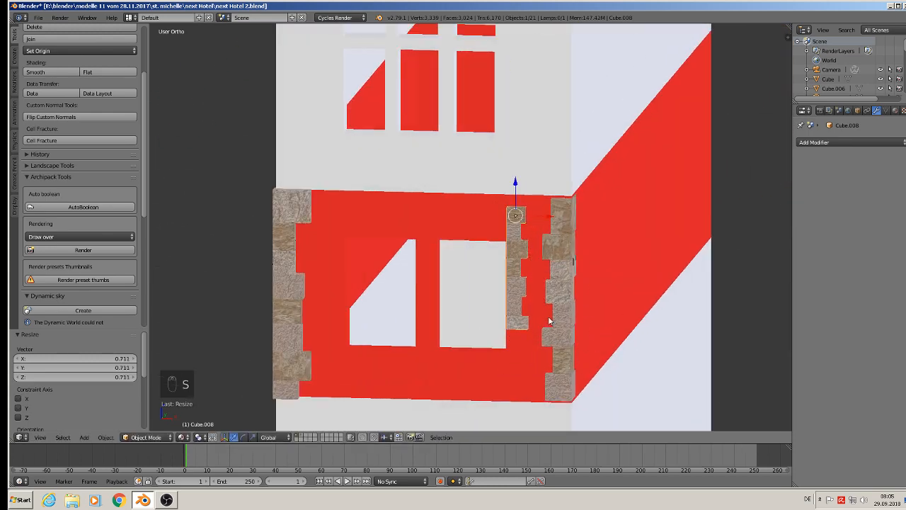
{"action": "left_click_drag", "start_coordinate": [519, 191], "coordinate": [515, 214]}
{"action": "middle_click_drag", "start_coordinate": [515, 213], "coordinate": [525, 237]}
Step: Shift the left corner trim 0.008 and the right corner trim 0.005 along Y towards the facade
{"action": "right_click", "coordinate": [323, 228]}
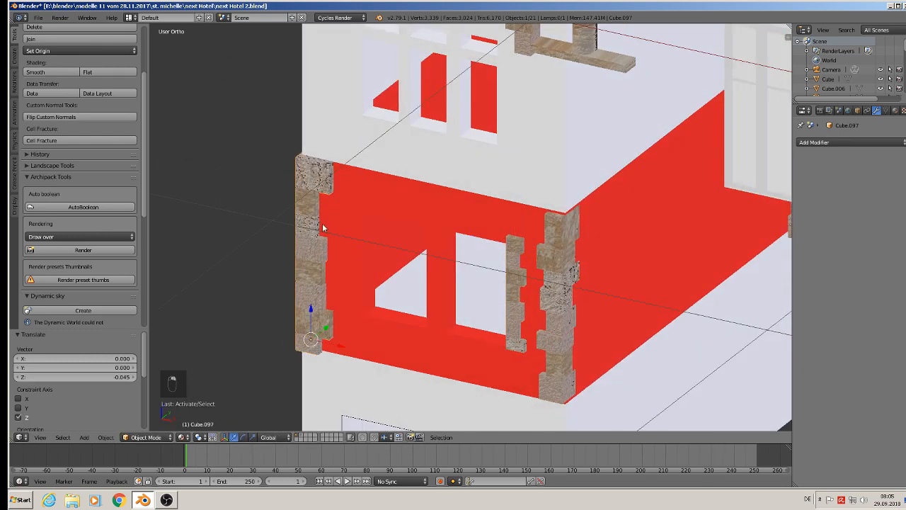
{"action": "left_click_drag", "start_coordinate": [322, 327], "coordinate": [326, 326]}
{"action": "right_click", "coordinate": [547, 256]}
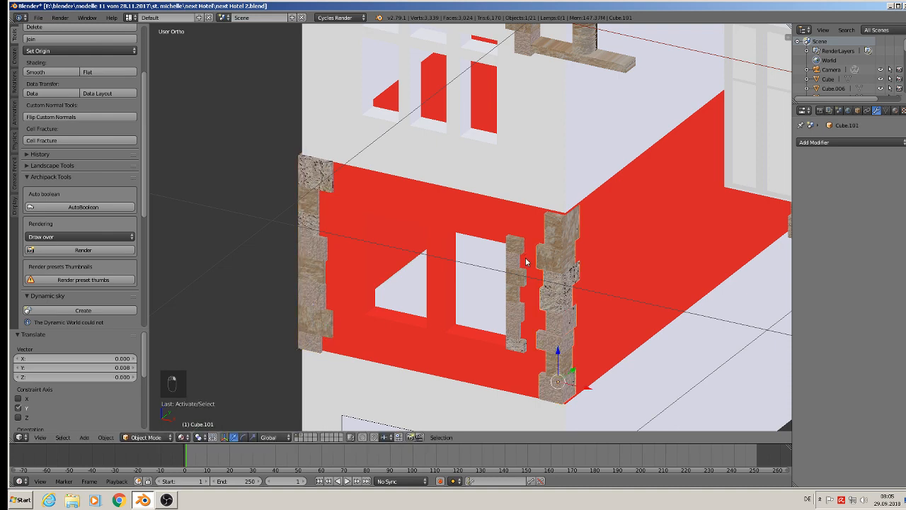
{"action": "middle_click_drag", "start_coordinate": [517, 267], "coordinate": [678, 319]}
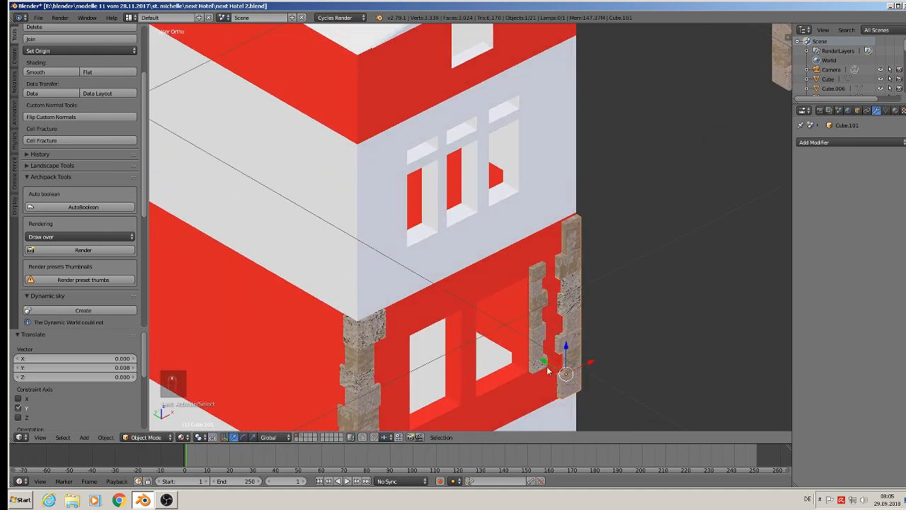
{"action": "left_click_drag", "start_coordinate": [547, 370], "coordinate": [548, 361]}
{"action": "scroll", "coordinate": [563, 332], "scroll_direction": "down", "scroll_amount": 2}
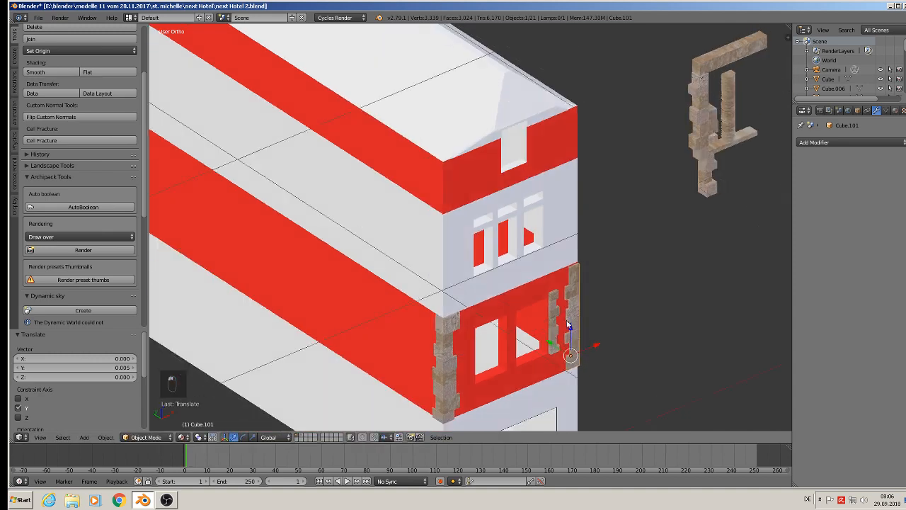
Step: Shift the small right window column -0.006 along X against the edge of the window opening
{"action": "middle_click_drag", "start_coordinate": [568, 325], "coordinate": [674, 147]}
{"action": "scroll", "coordinate": [559, 317], "scroll_direction": "up", "scroll_amount": 2}
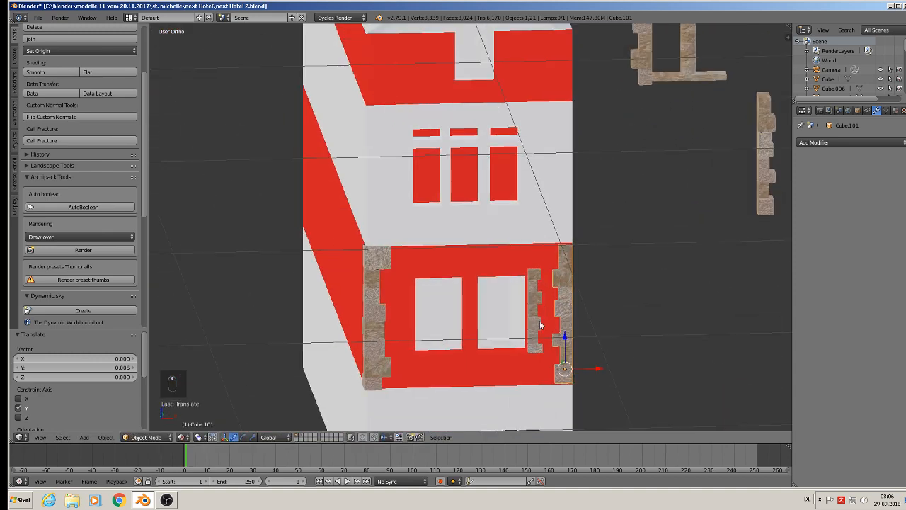
{"action": "right_click", "coordinate": [538, 319]}
{"action": "middle_click_drag", "start_coordinate": [538, 318], "coordinate": [549, 313]}
{"action": "left_click_drag", "start_coordinate": [560, 273], "coordinate": [558, 273]}
{"action": "scroll", "coordinate": [560, 272], "scroll_direction": "down", "scroll_amount": 3}
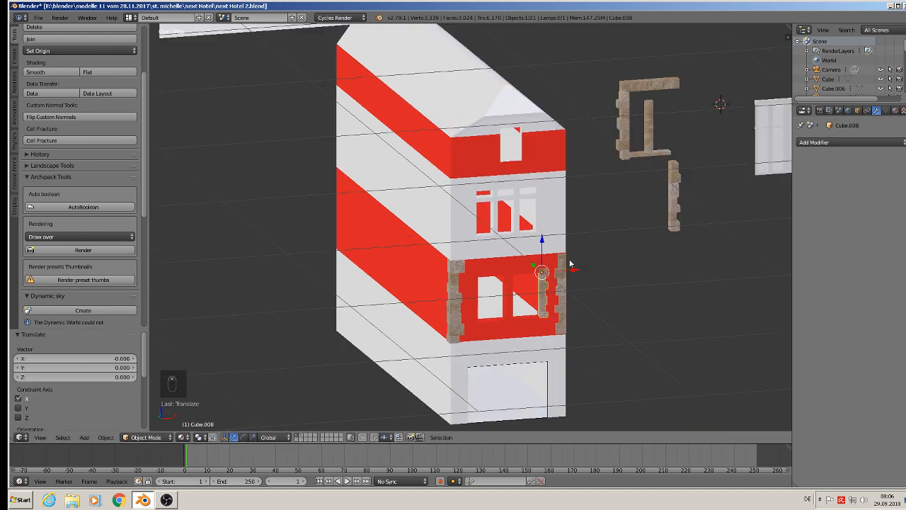
Step: Move the surround's joined left column -0.534 along X and -0.848 along Z towards the tower in front view
{"action": "middle_click_drag", "start_coordinate": [640, 214], "coordinate": [587, 161], "text": "shift"}
{"action": "right_click", "coordinate": [572, 111]}
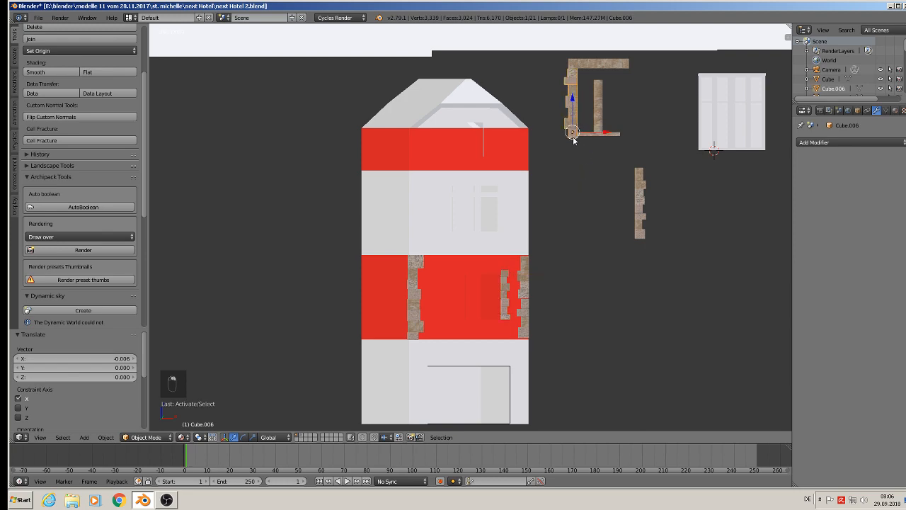
{"action": "key", "text": "KP_1"}
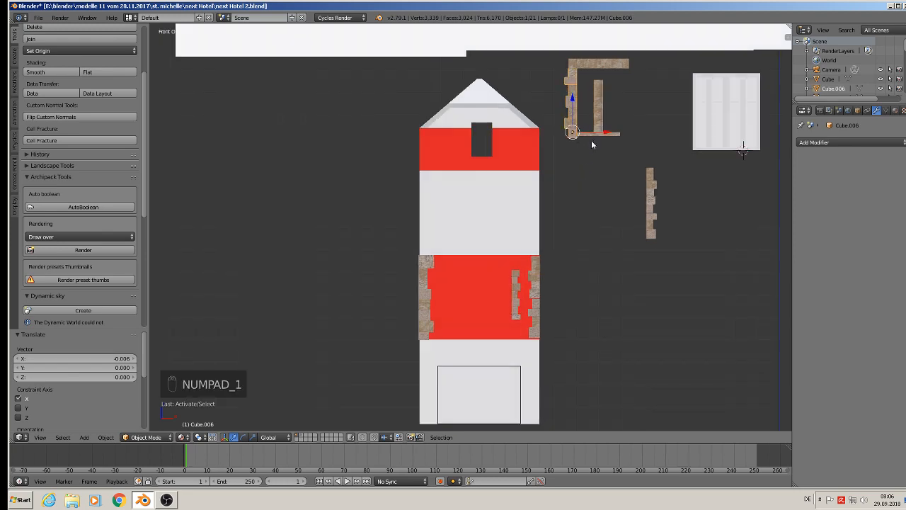
{"action": "key", "text": "g"}
{"action": "left_click", "coordinate": [473, 334]}
{"action": "middle_click_drag", "start_coordinate": [473, 334], "coordinate": [531, 368]}
{"action": "scroll", "coordinate": [530, 367], "scroll_direction": "up", "scroll_amount": 4}
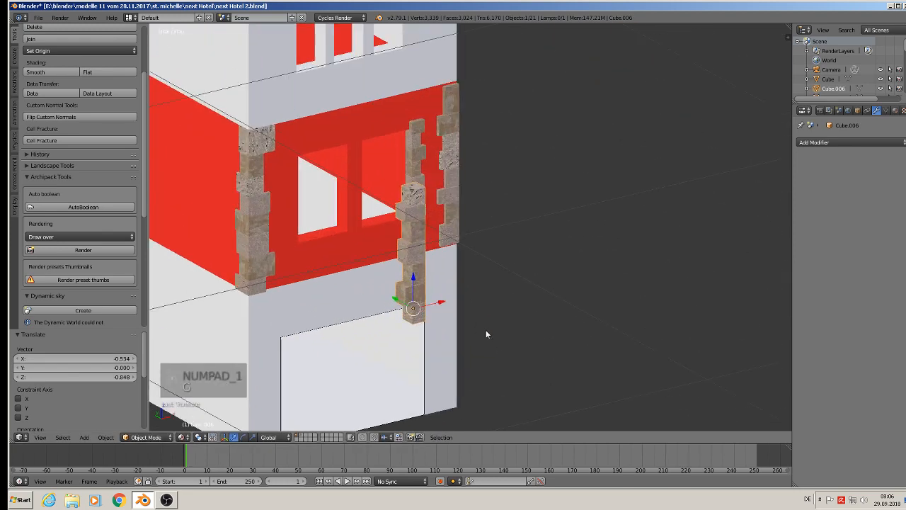
Step: Move the left column along Y onto the red facade, and shift it -0.027 and another -0.007 along X
{"action": "key", "text": "g"}
{"action": "key", "text": "y"}
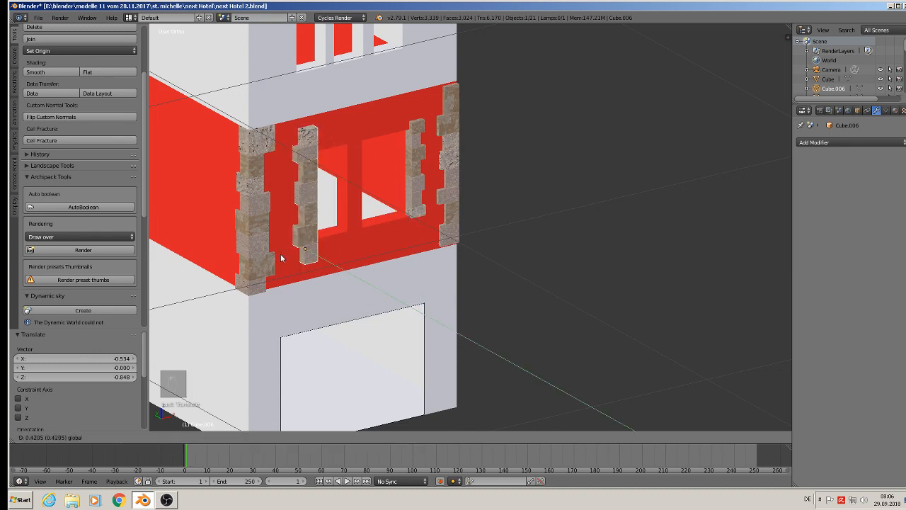
{"action": "left_click", "coordinate": [327, 250]}
{"action": "left_click_drag", "start_coordinate": [328, 240], "coordinate": [318, 242]}
{"action": "mouse_move", "coordinate": [318, 242]}
{"action": "middle_mouse_down"}
{"action": "mouse_move", "coordinate": [258, 244]}
{"action": "mouse_move", "coordinate": [302, 243]}
{"action": "middle_mouse_up"}
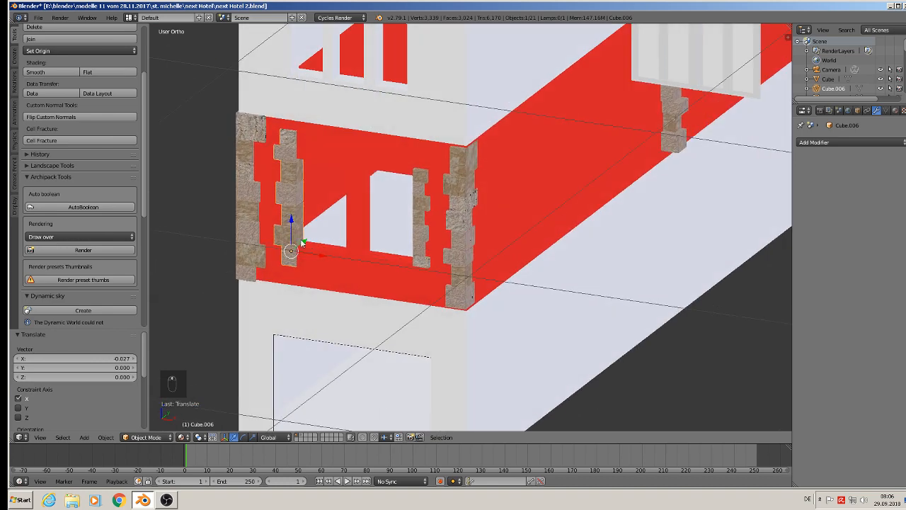
{"action": "left_click_drag", "start_coordinate": [321, 252], "coordinate": [317, 256]}
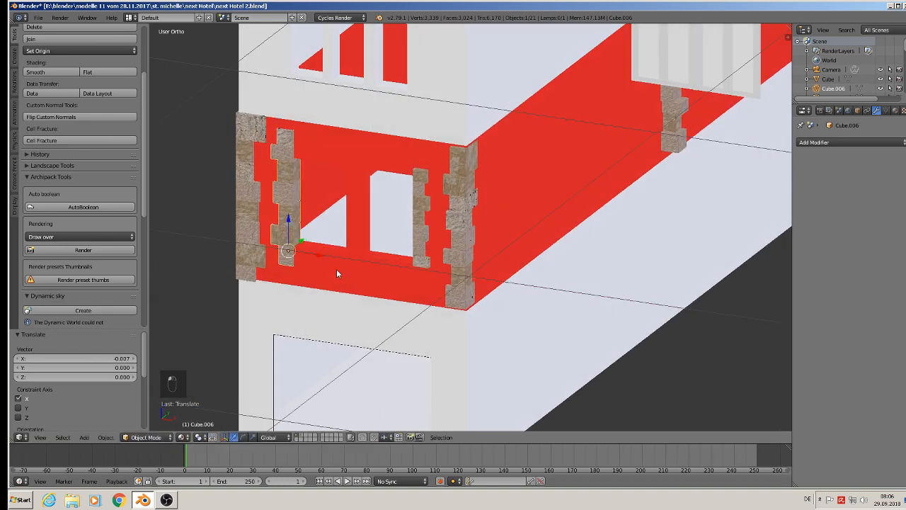
Step: Scale the left column down towards the window's height, raise it 0.023 along Z and scale it again by 0.940
{"action": "key", "text": "s"}
{"action": "left_click", "coordinate": [326, 264]}
{"action": "middle_click_drag", "start_coordinate": [326, 264], "coordinate": [279, 227]}
{"action": "left_click_drag", "start_coordinate": [287, 220], "coordinate": [288, 218]}
{"action": "key", "text": "s"}
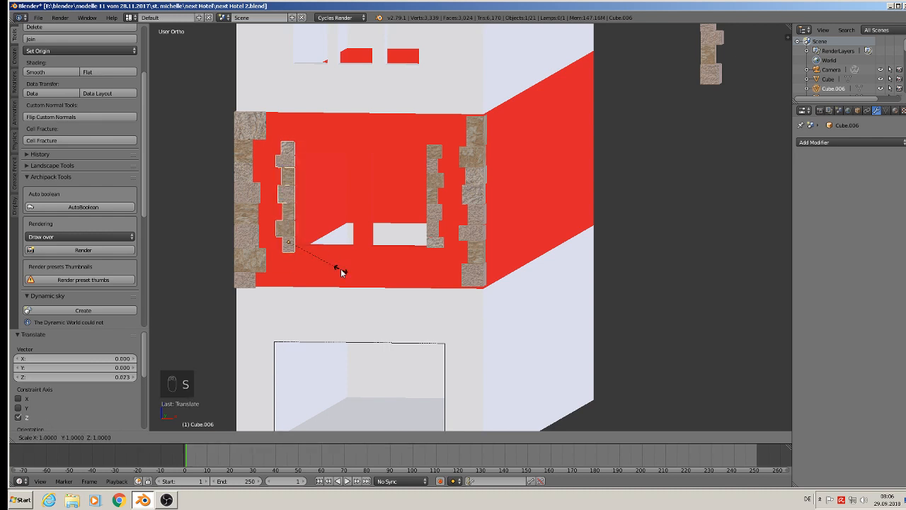
{"action": "left_click", "coordinate": [337, 269]}
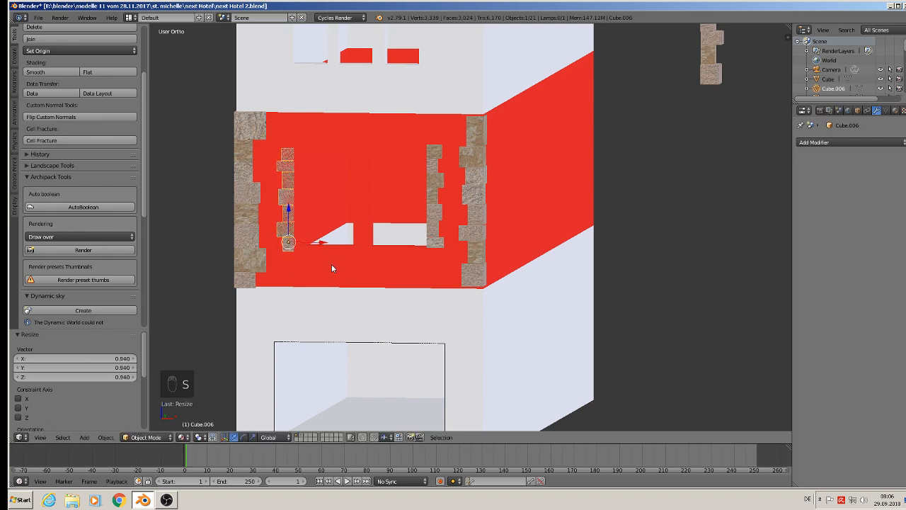
Step: Shift the left window column -0.002 along Y and raise it 0.008 along Z
{"action": "middle_click_drag", "start_coordinate": [331, 265], "coordinate": [307, 242]}
{"action": "left_click_drag", "start_coordinate": [306, 238], "coordinate": [307, 244]}
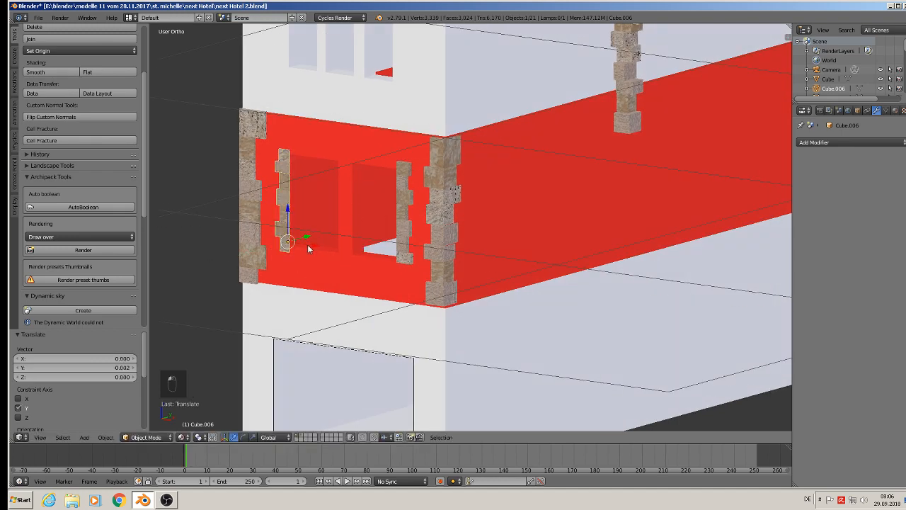
{"action": "middle_click_drag", "start_coordinate": [310, 244], "coordinate": [355, 231]}
{"action": "key", "text": "KP_1"}
{"action": "left_click_drag", "start_coordinate": [290, 212], "coordinate": [289, 211]}
Step: Duplicate the flat back face of the spare half-round stone column and offset the copy 0.035 along Y
{"action": "scroll", "coordinate": [290, 212], "scroll_direction": "down", "scroll_amount": 2}
{"action": "middle_click_drag", "start_coordinate": [298, 214], "coordinate": [430, 150]}
{"action": "middle_click_drag", "start_coordinate": [437, 198], "coordinate": [457, 247], "text": "shift"}
{"action": "scroll", "coordinate": [428, 189], "scroll_direction": "up", "scroll_amount": 3}
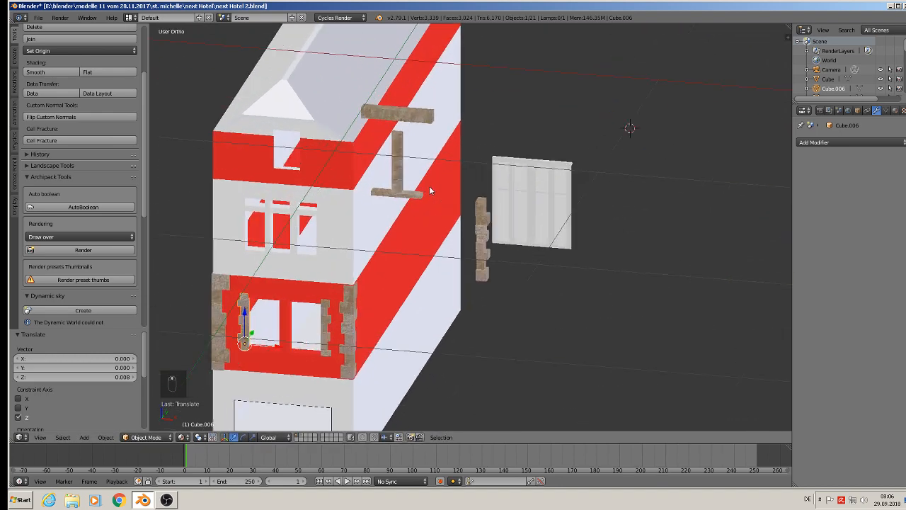
{"action": "right_click", "coordinate": [399, 155]}
{"action": "middle_click_drag", "start_coordinate": [398, 156], "coordinate": [384, 187]}
{"action": "scroll", "coordinate": [385, 188], "scroll_direction": "up", "scroll_amount": 9}
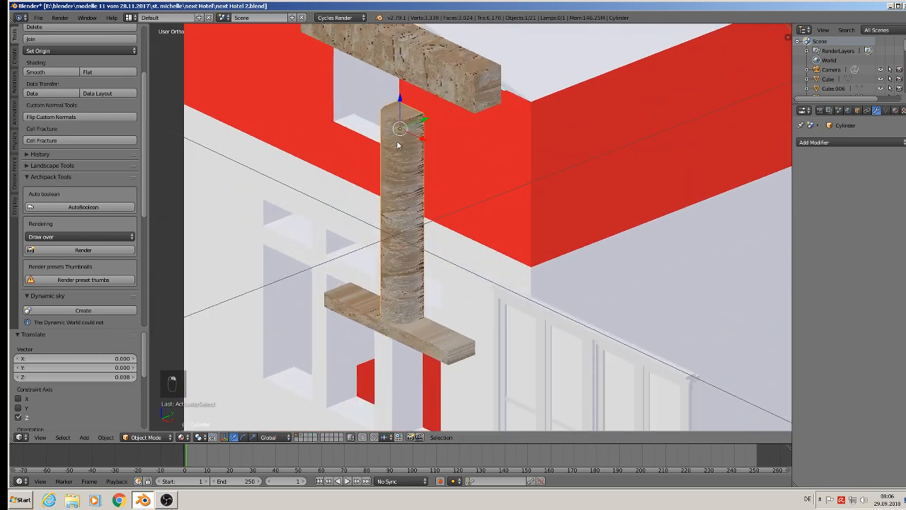
{"action": "key", "text": "Tab"}
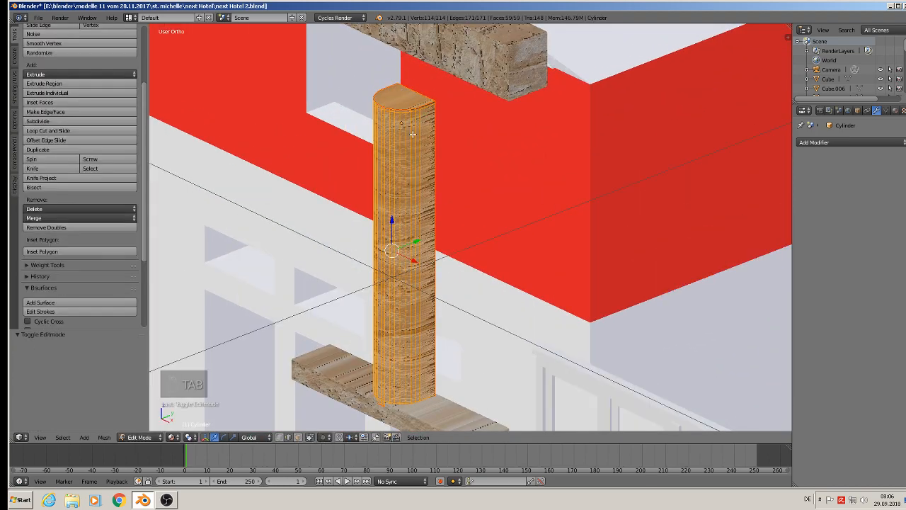
{"action": "middle_click_drag", "start_coordinate": [466, 182], "coordinate": [402, 230]}
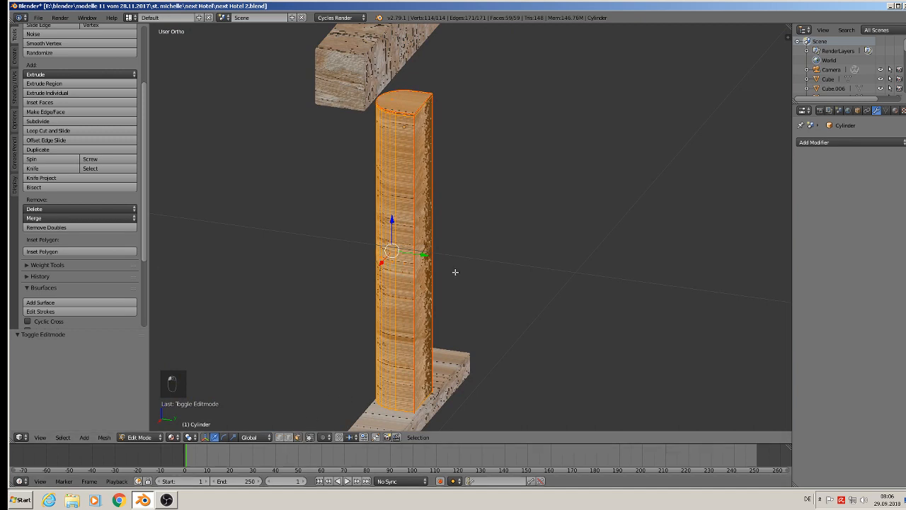
{"action": "right_click", "coordinate": [429, 247]}
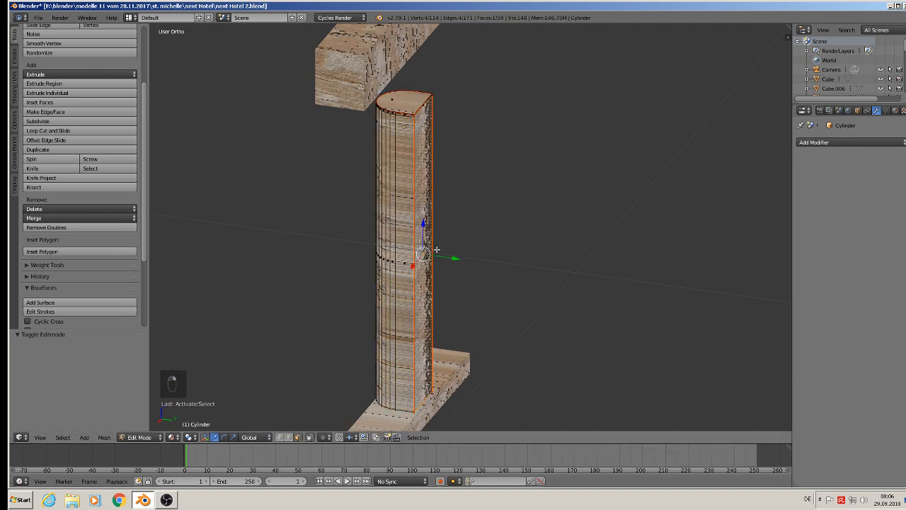
{"action": "key", "text": "shift+d"}
{"action": "key", "text": "y"}
{"action": "left_click", "coordinate": [472, 256]}
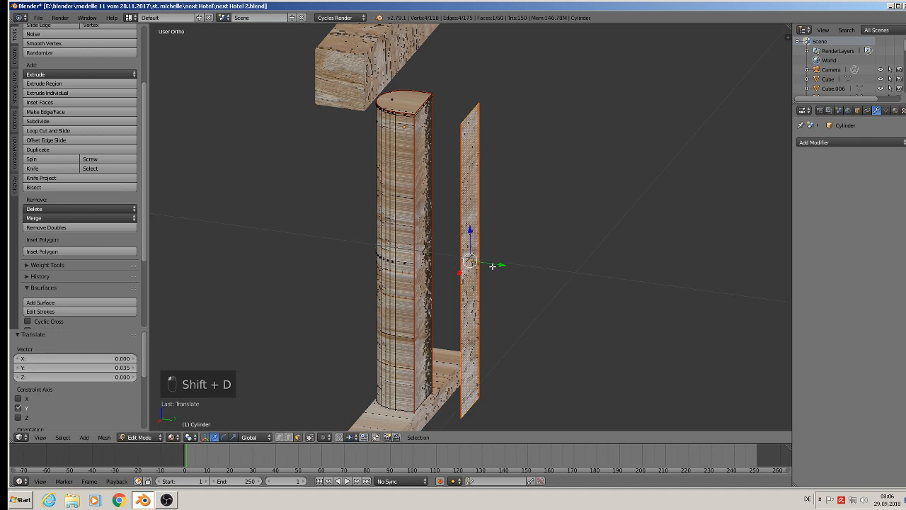
Step: Separate the duplicated face into its own object and extrude it about 0.02 along Y into a rectangular column
{"action": "key", "text": "p"}
{"action": "left_click", "coordinate": [493, 268]}
{"action": "key", "text": "Tab"}
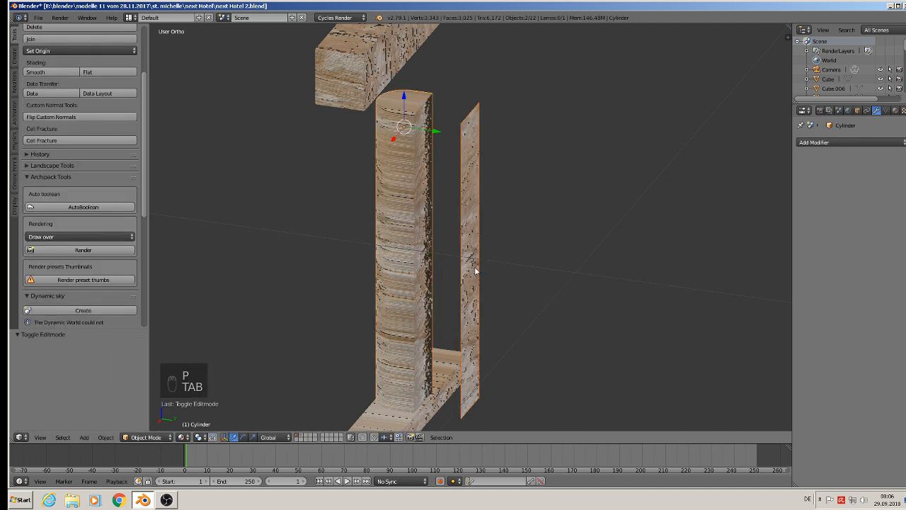
{"action": "right_click", "coordinate": [474, 265]}
{"action": "key", "text": "Tab"}
{"action": "right_click", "coordinate": [474, 265]}
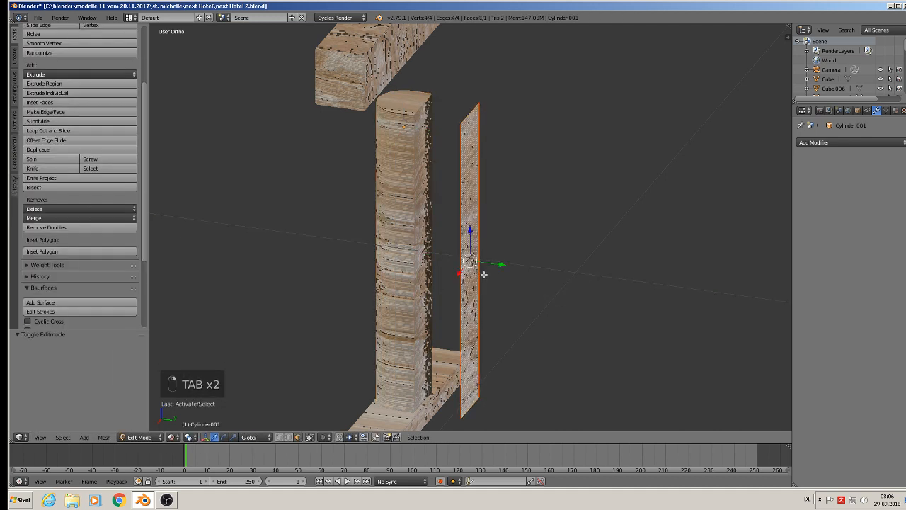
{"action": "key", "text": "e"}
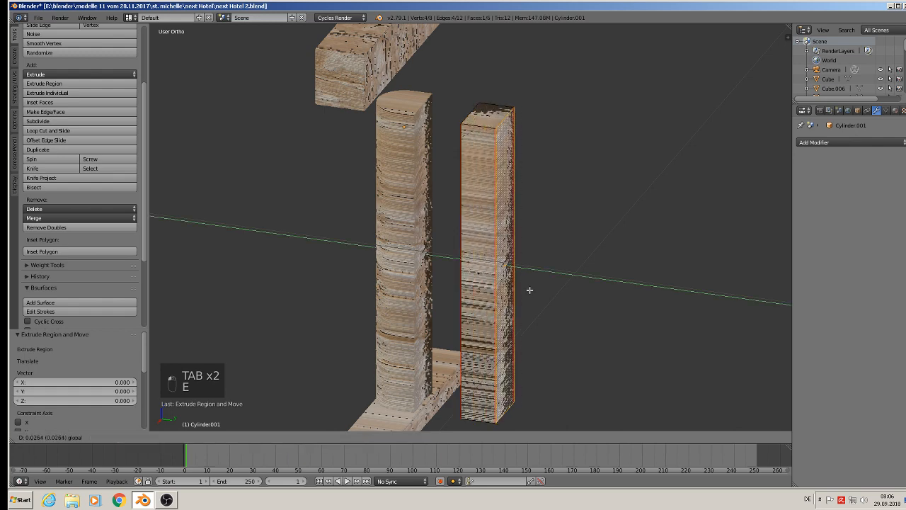
{"action": "left_click", "coordinate": [522, 287]}
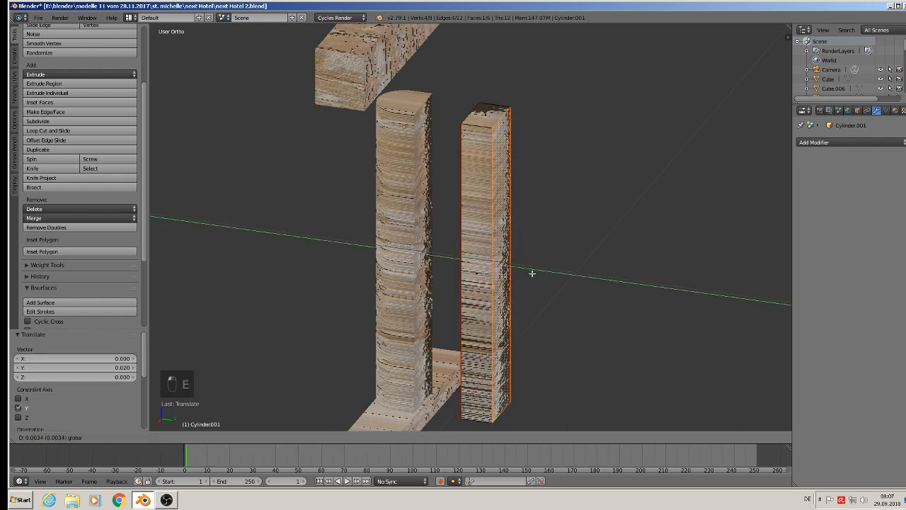
{"action": "key", "text": "Tab"}
Step: Move the rectangular column -0.291 along Y, and -0.517 along X and -0.841 along Z to the window's middle in front view
{"action": "mouse_move", "coordinate": [531, 275]}
{"action": "middle_mouse_down"}
{"action": "mouse_move", "coordinate": [588, 274]}
{"action": "mouse_move", "coordinate": [535, 267]}
{"action": "middle_mouse_up"}
{"action": "scroll", "coordinate": [536, 265], "scroll_direction": "down", "scroll_amount": 2}
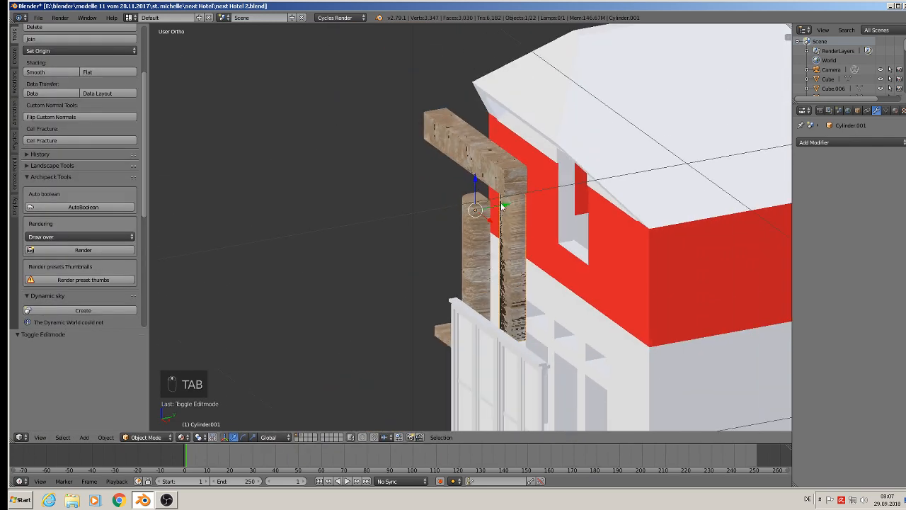
{"action": "left_click_drag", "start_coordinate": [501, 206], "coordinate": [346, 244]}
{"action": "middle_click_drag", "start_coordinate": [345, 244], "coordinate": [547, 151]}
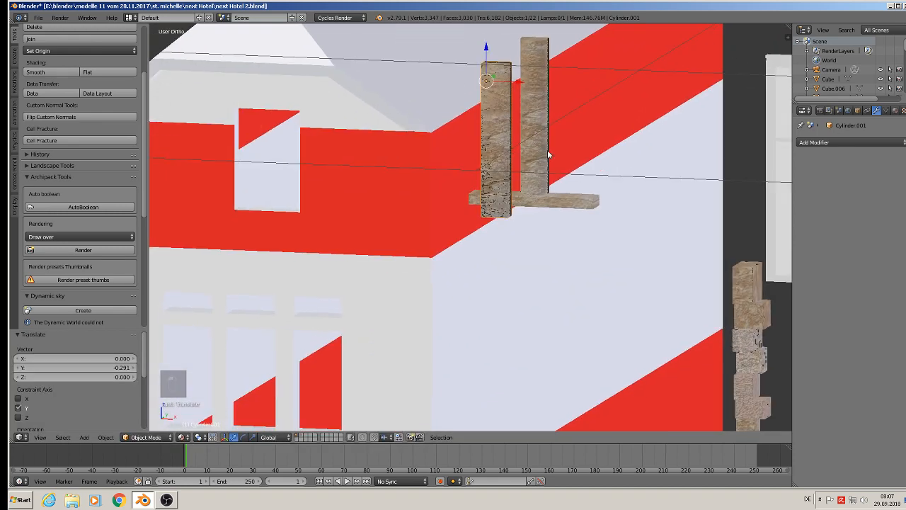
{"action": "scroll", "coordinate": [534, 178], "scroll_direction": "down", "scroll_amount": 2}
{"action": "key", "text": "KP_1"}
{"action": "scroll", "coordinate": [529, 177], "scroll_direction": "down", "scroll_amount": 3}
{"action": "scroll", "coordinate": [531, 167], "scroll_direction": "down", "scroll_amount": 2}
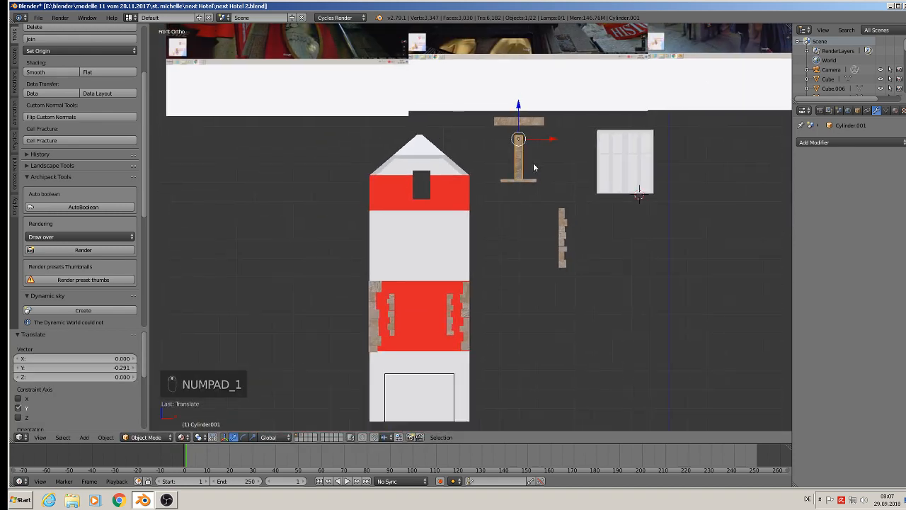
{"action": "key", "text": "g"}
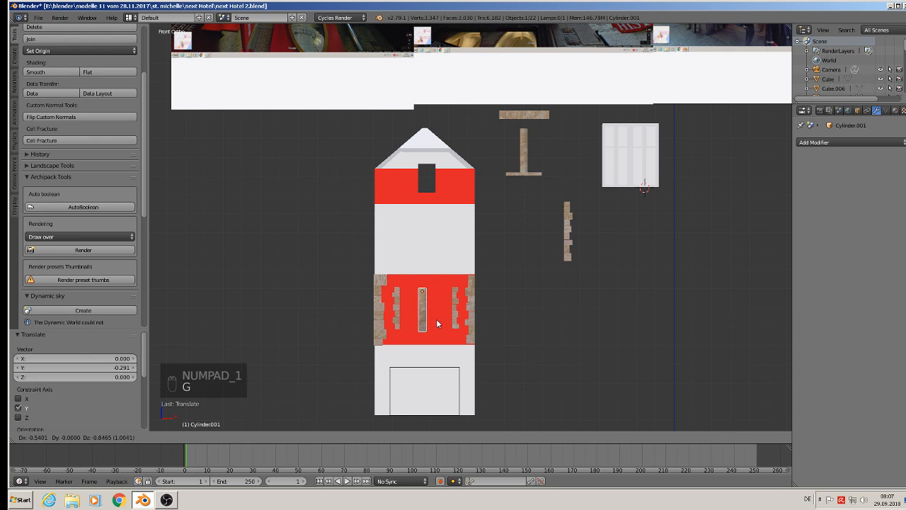
{"action": "left_click", "coordinate": [438, 320]}
Step: Move the rectangular column 0.642 along Y to the red facade and shift it -0.007 along X
{"action": "middle_click_drag", "start_coordinate": [441, 318], "coordinate": [506, 338]}
{"action": "key", "text": "g"}
{"action": "key", "text": "y"}
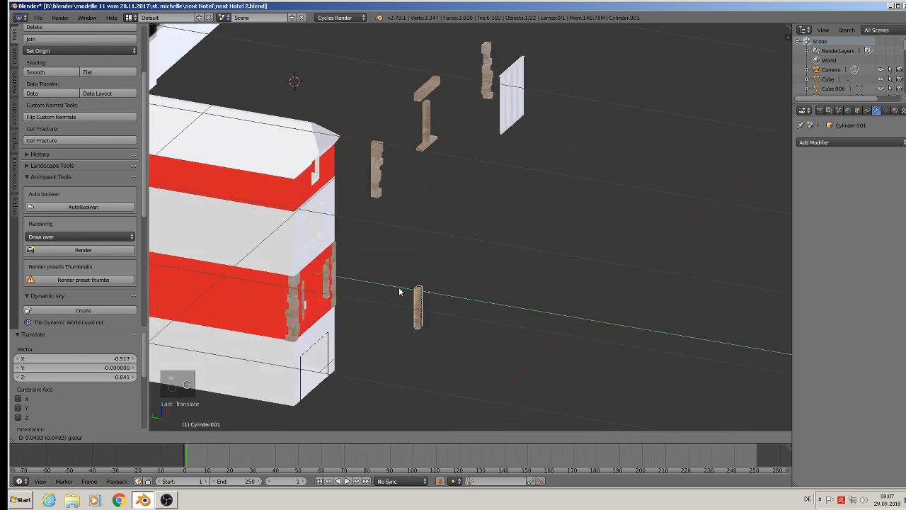
{"action": "left_click", "coordinate": [315, 283]}
{"action": "scroll", "coordinate": [305, 276], "scroll_direction": "up", "scroll_amount": 5}
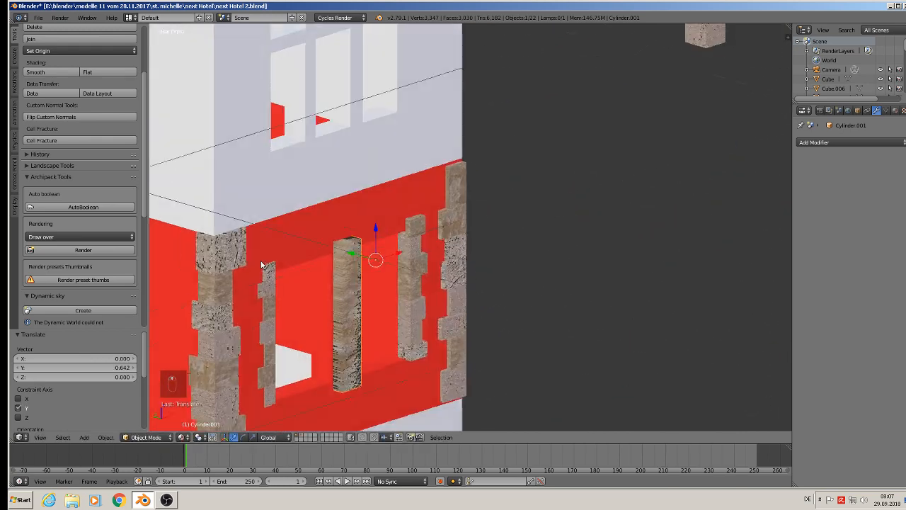
{"action": "middle_click_drag", "start_coordinate": [260, 264], "coordinate": [234, 275]}
{"action": "scroll", "coordinate": [236, 262], "scroll_direction": "up", "scroll_amount": 3}
{"action": "left_click_drag", "start_coordinate": [470, 269], "coordinate": [462, 271]}
Step: Raise the middle column slightly along Z, and fine-tune its Y and X position against the window's central mullion
{"action": "middle_click_drag", "start_coordinate": [463, 271], "coordinate": [496, 211]}
{"action": "scroll", "coordinate": [488, 225], "scroll_direction": "down", "scroll_amount": 2}
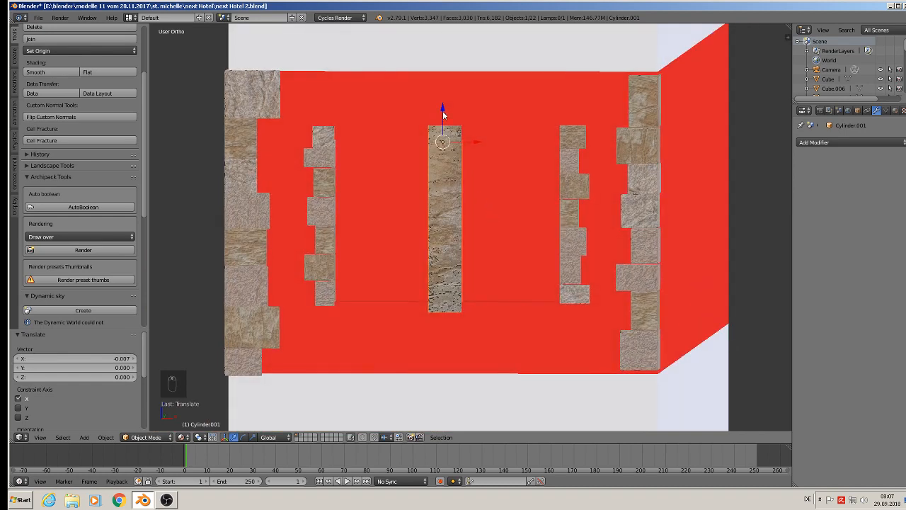
{"action": "left_click_drag", "start_coordinate": [442, 111], "coordinate": [443, 109]}
{"action": "middle_click_drag", "start_coordinate": [442, 109], "coordinate": [410, 263]}
{"action": "key", "text": "g"}
{"action": "key", "text": "y"}
{"action": "left_click", "coordinate": [453, 165]}
{"action": "key", "text": "g"}
{"action": "key", "text": "x"}
{"action": "left_click", "coordinate": [460, 187]}
{"action": "key", "text": "a"}
Step: Lower the spare horizontal stone beam -0.768 along Z towards the height of the red storey
{"action": "scroll", "coordinate": [467, 188], "scroll_direction": "down", "scroll_amount": 2}
{"action": "scroll", "coordinate": [466, 188], "scroll_direction": "down", "scroll_amount": 1}
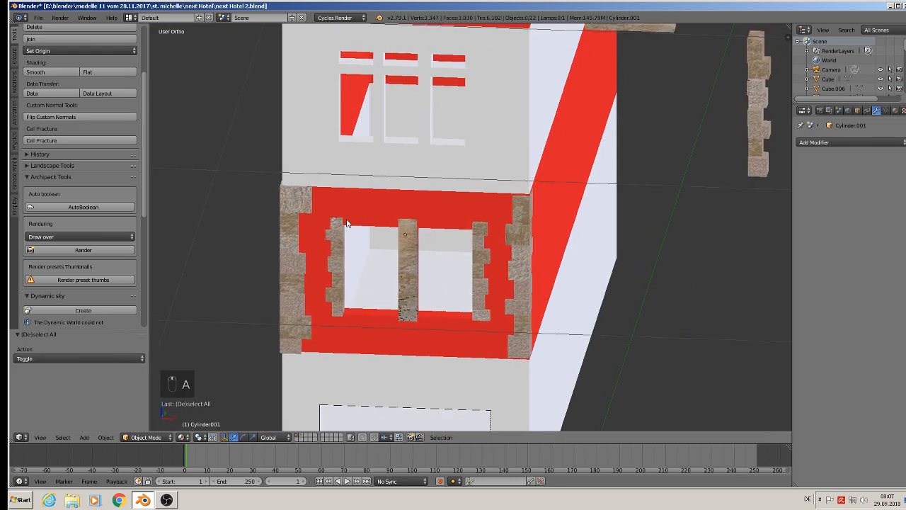
{"action": "scroll", "coordinate": [545, 241], "scroll_direction": "down", "scroll_amount": 3}
{"action": "middle_click_drag", "start_coordinate": [536, 293], "coordinate": [551, 203]}
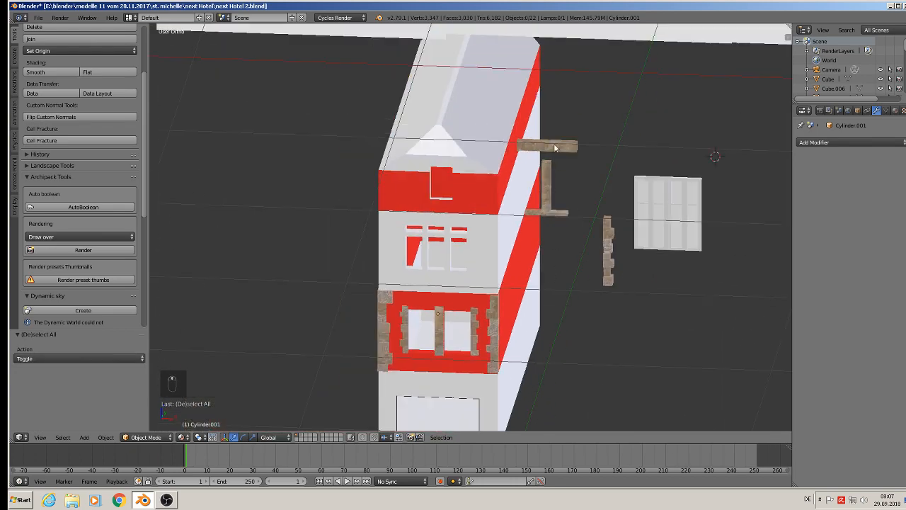
{"action": "right_click", "coordinate": [555, 147]}
{"action": "key", "text": "g"}
{"action": "key", "text": "z"}
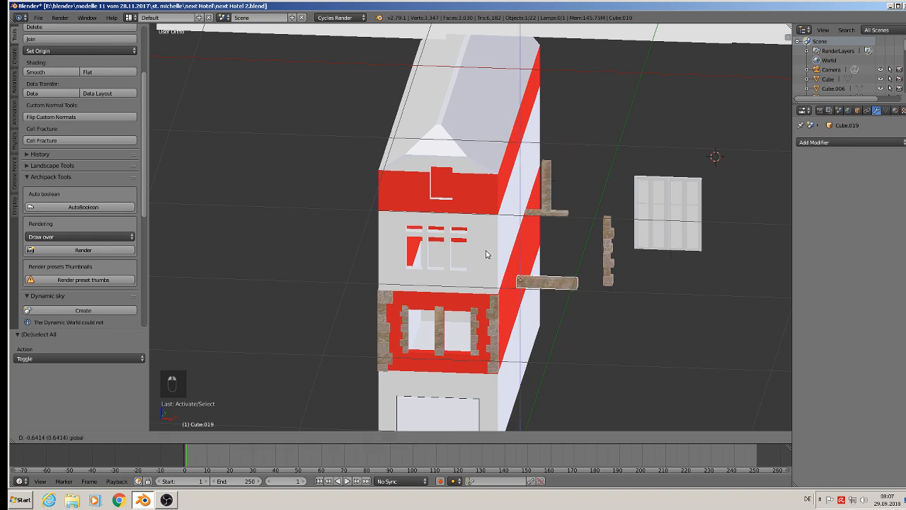
{"action": "left_click", "coordinate": [485, 272]}
Step: Move the stone beam -0.509 along X and -0.140 along Z to the top of the window columns in front view
{"action": "key", "text": "KP_1"}
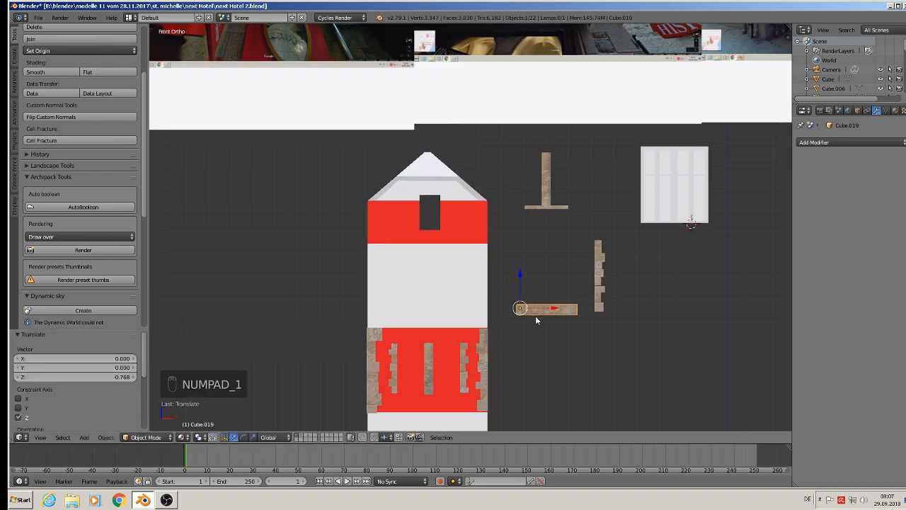
{"action": "key", "text": "g"}
{"action": "key", "text": "x"}
{"action": "left_click_drag", "start_coordinate": [426, 330], "coordinate": [432, 315]}
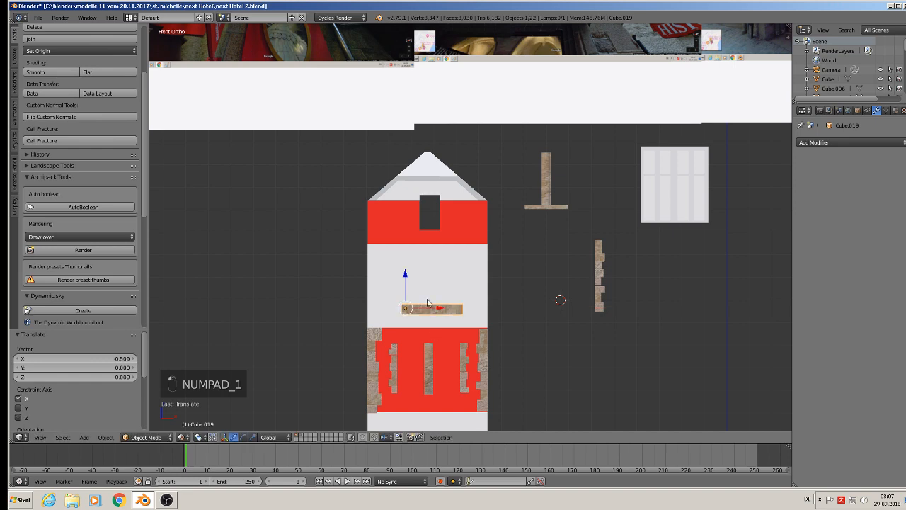
{"action": "left_click_drag", "start_coordinate": [405, 274], "coordinate": [400, 307]}
Step: Scale the stone beam uniformly by 0.670 and stretch it by 1.627 along X
{"action": "scroll", "coordinate": [418, 324], "scroll_direction": "up", "scroll_amount": 3}
{"action": "scroll", "coordinate": [588, 275], "scroll_direction": "up", "scroll_amount": 4}
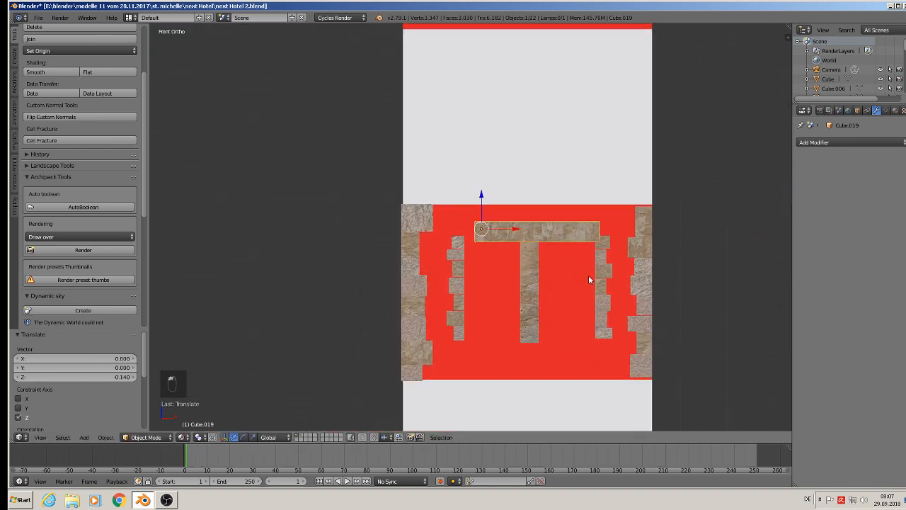
{"action": "key", "text": "s"}
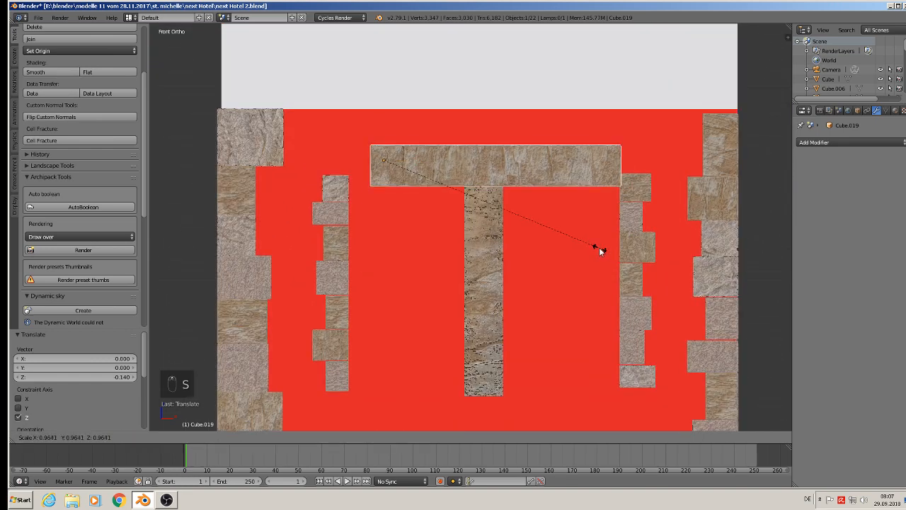
{"action": "left_click", "coordinate": [525, 239]}
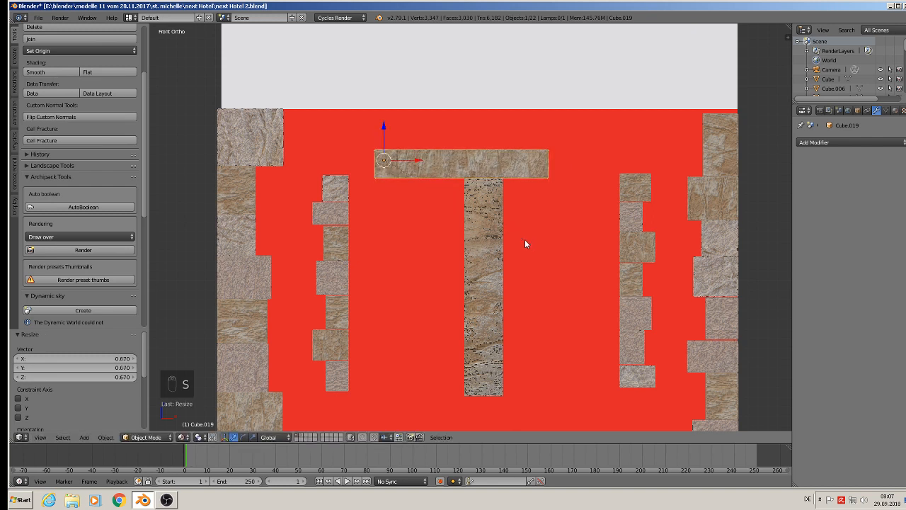
{"action": "key", "text": "s"}
{"action": "key", "text": "x"}
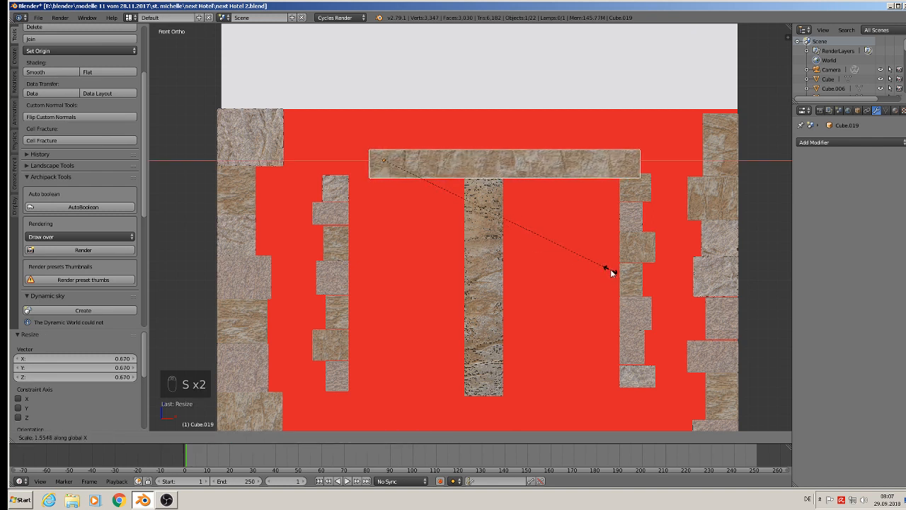
{"action": "left_click", "coordinate": [623, 274]}
Step: Shift the beam -0.028 along X, stretch it by 1.111 along X and shift it about -0.010 more to span both side columns
{"action": "key", "text": "g"}
{"action": "key", "text": "x"}
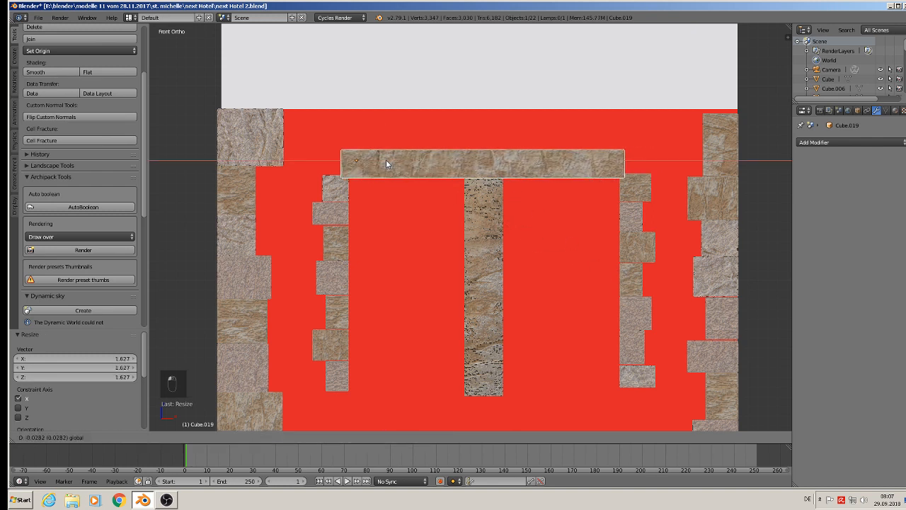
{"action": "left_click", "coordinate": [387, 160]}
{"action": "key", "text": "s"}
{"action": "key", "text": "x"}
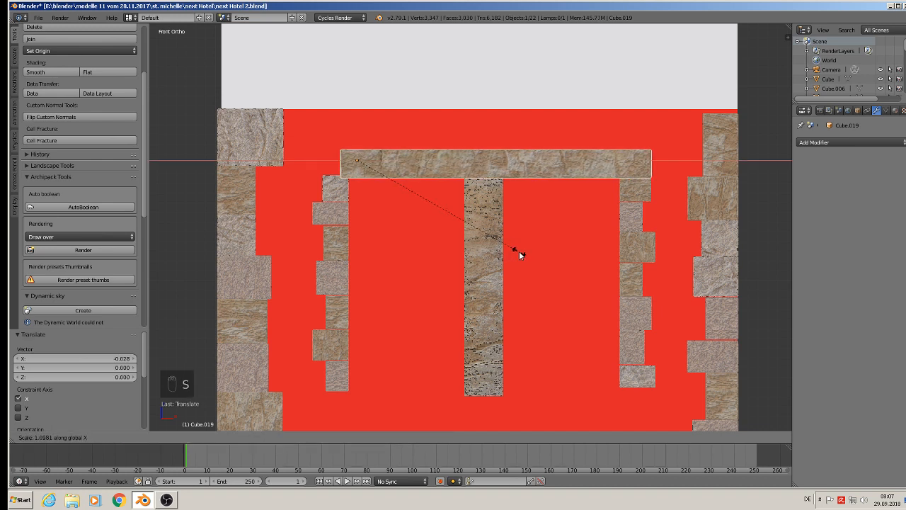
{"action": "left_click", "coordinate": [521, 252]}
{"action": "key", "text": "g"}
{"action": "key", "text": "x"}
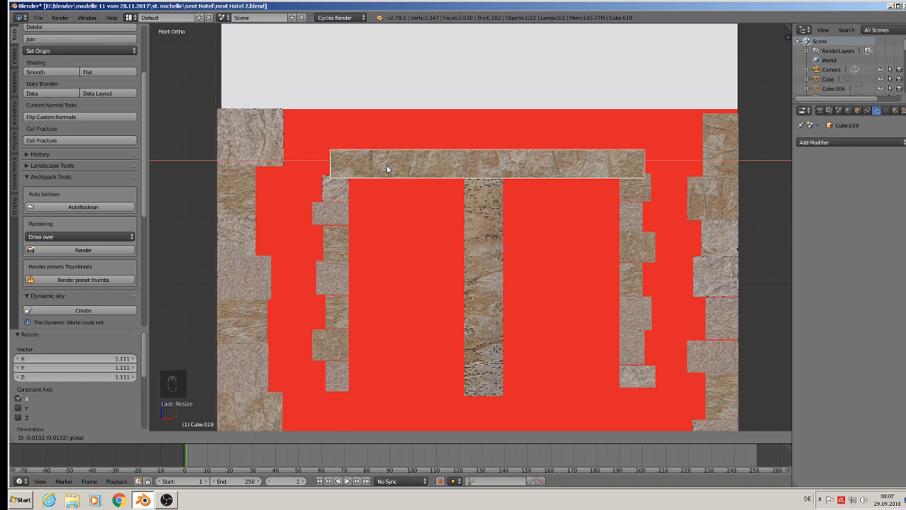
{"action": "left_click", "coordinate": [386, 165]}
Step: Move the stone beam 0.426 along Y onto the red facade above the window
{"action": "key", "text": "Tab"}
{"action": "middle_click_drag", "start_coordinate": [386, 165], "coordinate": [435, 228]}
{"action": "key", "text": "Tab"}
{"action": "key", "text": "g"}
{"action": "key", "text": "y"}
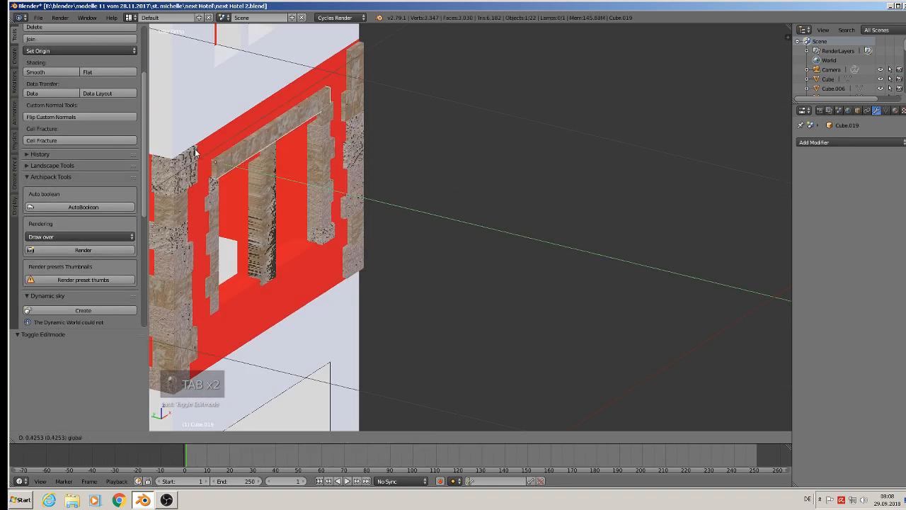
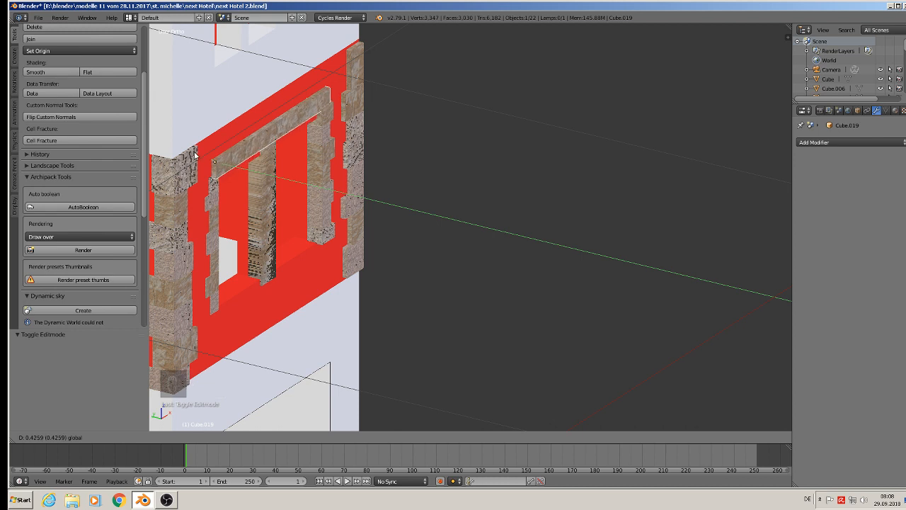
{"action": "left_click", "coordinate": [195, 154]}
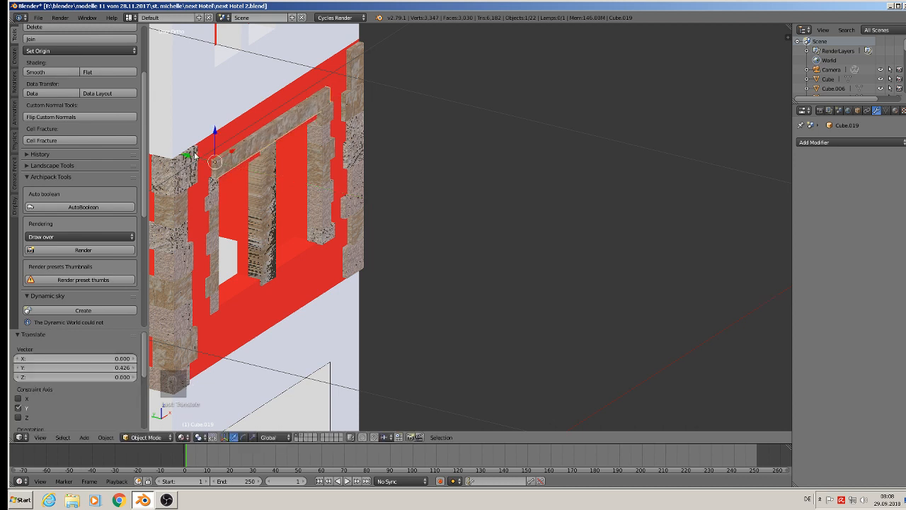
Step: Move the left stone window column -0.008 along Y
{"action": "right_click", "coordinate": [212, 223]}
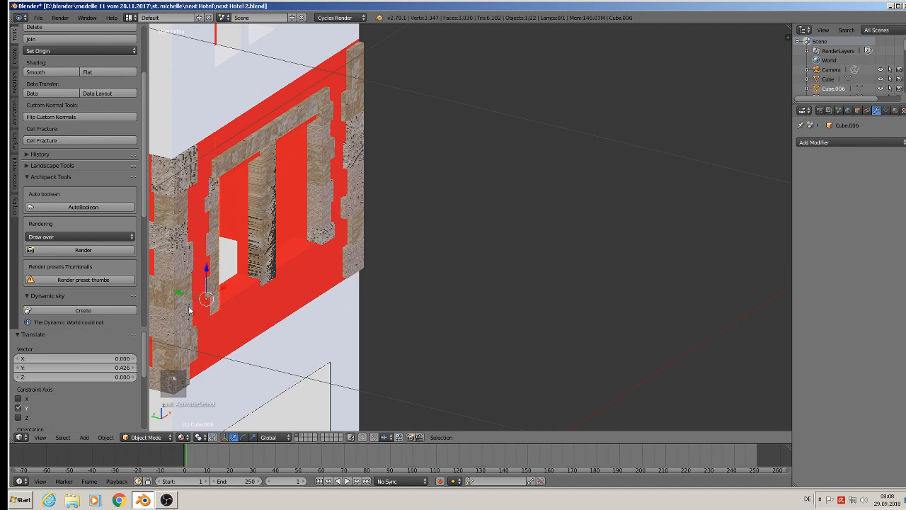
{"action": "key", "text": "g"}
{"action": "key", "text": "y"}
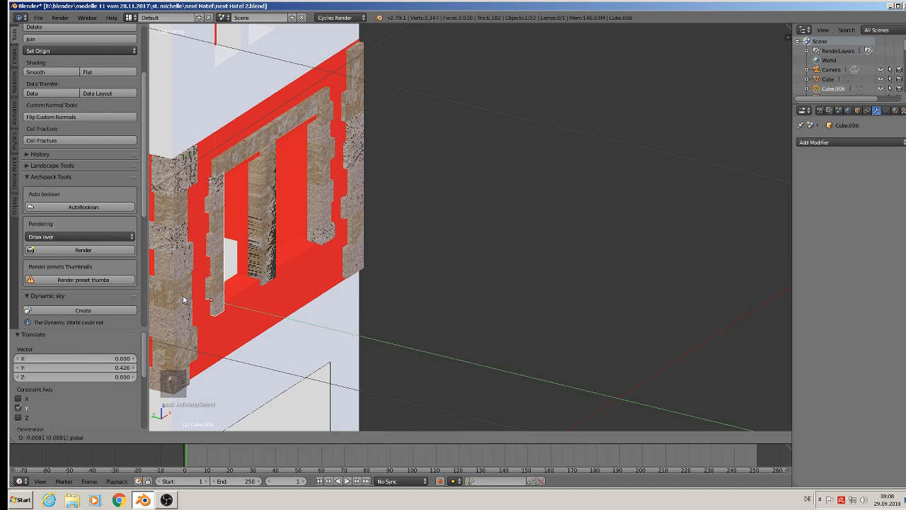
{"action": "left_click", "coordinate": [183, 300]}
{"action": "middle_click_drag", "start_coordinate": [231, 269], "coordinate": [166, 240]}
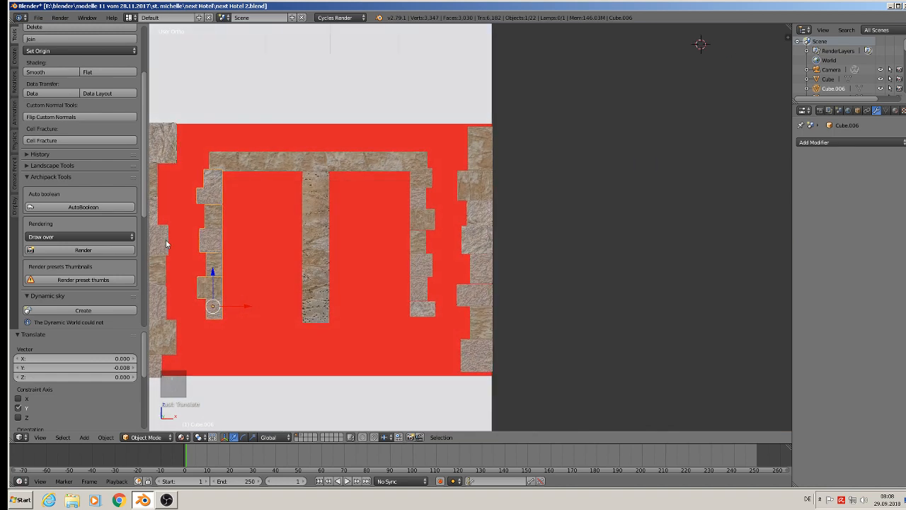
{"action": "key", "text": "Tab"}
{"action": "key", "text": "Tab"}
Step: Move the stone lintel above the window -0.003 along Y and deselect everything
{"action": "right_click", "coordinate": [384, 175]}
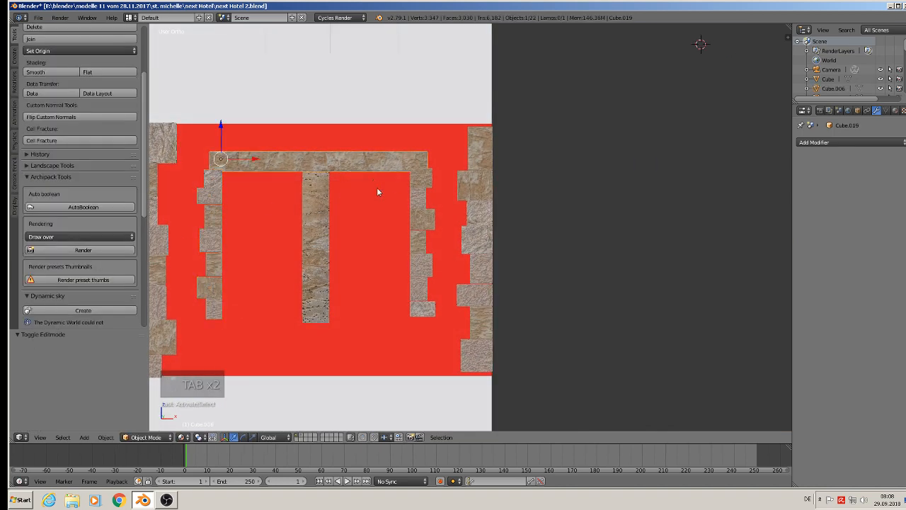
{"action": "middle_click_drag", "start_coordinate": [377, 189], "coordinate": [371, 215]}
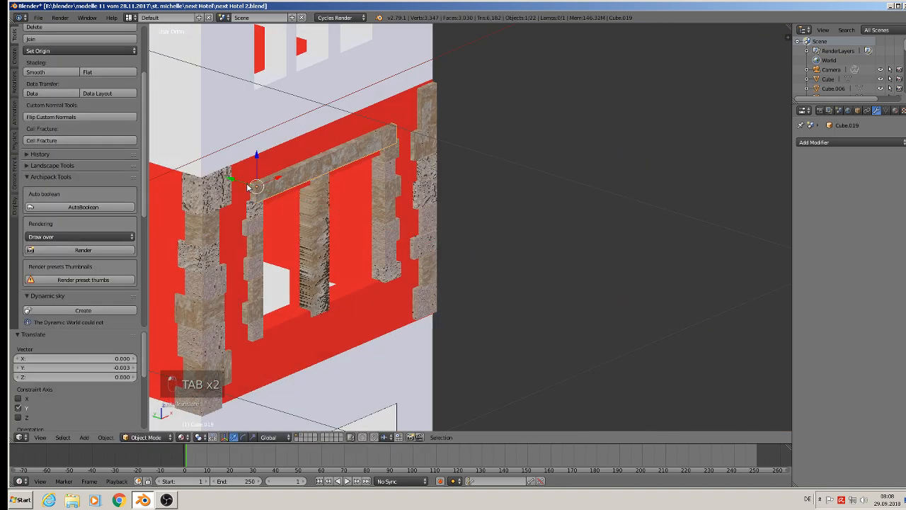
{"action": "key", "text": "Tab"}
{"action": "key", "text": "Tab"}
{"action": "key", "text": "a"}
{"action": "key", "text": "a"}
{"action": "key", "text": "a"}
{"action": "key", "text": "a"}
{"action": "key", "text": "a"}
{"action": "scroll", "coordinate": [464, 214], "scroll_direction": "down", "scroll_amount": 3}
{"action": "middle_click_drag", "start_coordinate": [477, 228], "coordinate": [445, 215]}
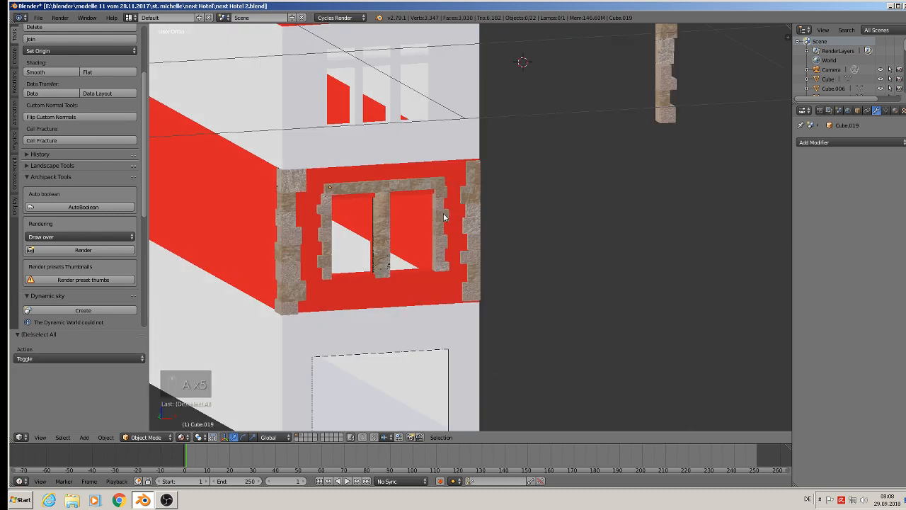
Step: Move the spare horizontal stone beam to the foot of the window columns in front view, finishing with -0.089 along Z
{"action": "scroll", "coordinate": [502, 215], "scroll_direction": "down", "scroll_amount": 2}
{"action": "middle_click_drag", "start_coordinate": [518, 220], "coordinate": [498, 266], "text": "shift"}
{"action": "scroll", "coordinate": [499, 266], "scroll_direction": "down", "scroll_amount": 2}
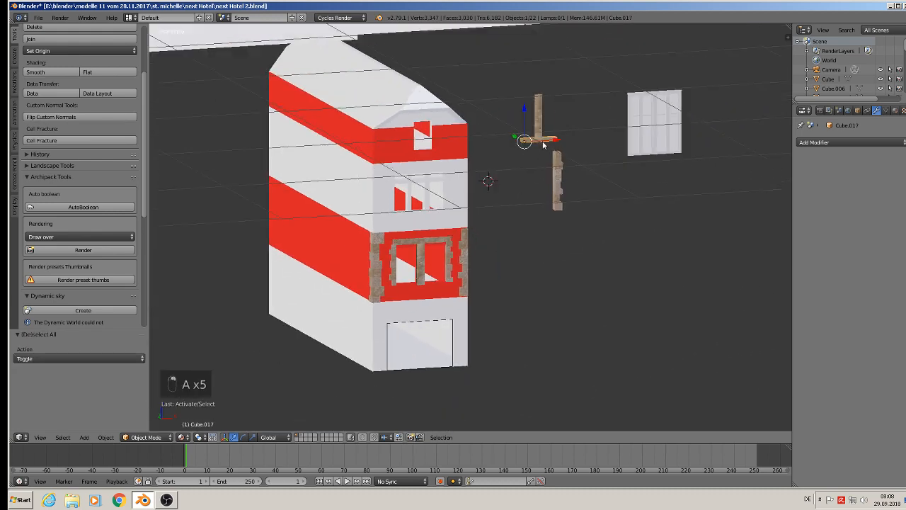
{"action": "scroll", "coordinate": [544, 144], "scroll_direction": "up", "scroll_amount": 3}
{"action": "left_click_drag", "start_coordinate": [525, 106], "coordinate": [357, 371]}
{"action": "key", "text": "KP_1"}
{"action": "left_click_drag", "start_coordinate": [331, 331], "coordinate": [337, 364]}
{"action": "scroll", "coordinate": [347, 369], "scroll_direction": "up", "scroll_amount": 3}
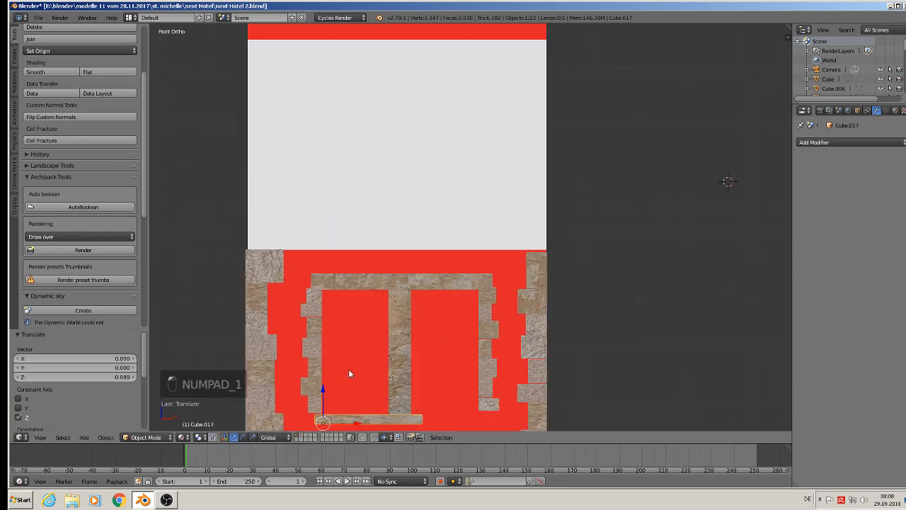
Step: Move the beam 0.421 along Y onto the red facade and raise it to the window's lower edge as a sill
{"action": "middle_click_drag", "start_coordinate": [349, 371], "coordinate": [421, 286]}
{"action": "left_click_drag", "start_coordinate": [432, 275], "coordinate": [220, 210]}
{"action": "middle_click_drag", "start_coordinate": [219, 215], "coordinate": [172, 197]}
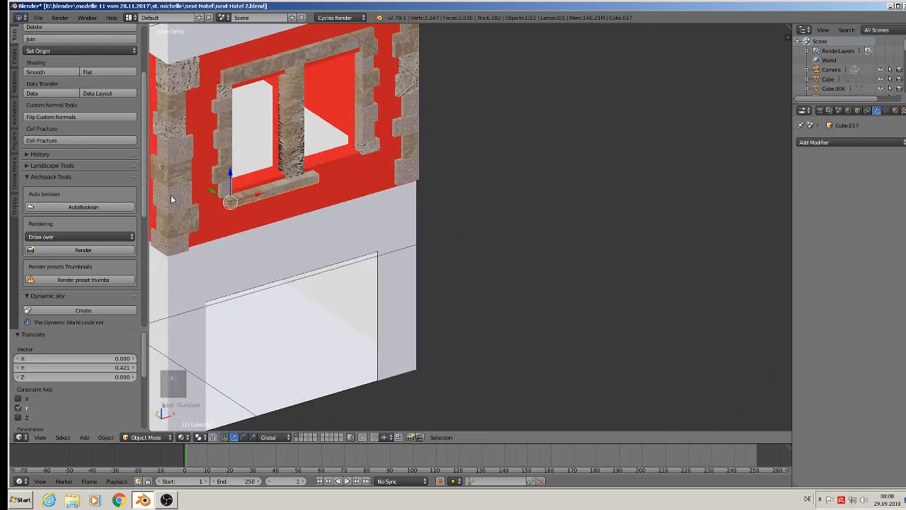
{"action": "scroll", "coordinate": [172, 198], "scroll_direction": "up", "scroll_amount": 5}
{"action": "middle_click_drag", "start_coordinate": [266, 226], "coordinate": [311, 245]}
{"action": "left_click_drag", "start_coordinate": [315, 245], "coordinate": [306, 207]}
Step: Shift the sill beam 0.058 along X and stretch it by 1.439 along X
{"action": "middle_click_drag", "start_coordinate": [515, 197], "coordinate": [463, 164]}
{"action": "left_click_drag", "start_coordinate": [296, 180], "coordinate": [377, 181]}
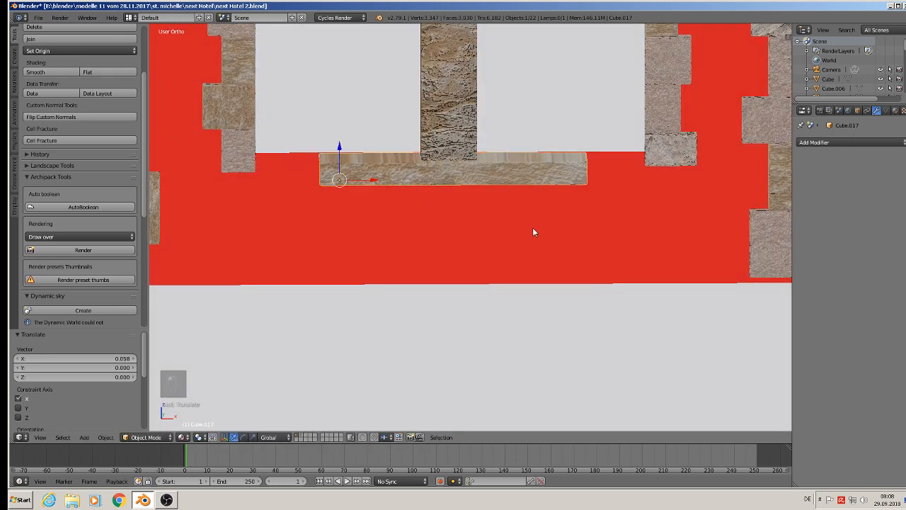
{"action": "key", "text": "s"}
{"action": "key", "text": "x"}
{"action": "left_click", "coordinate": [623, 244]}
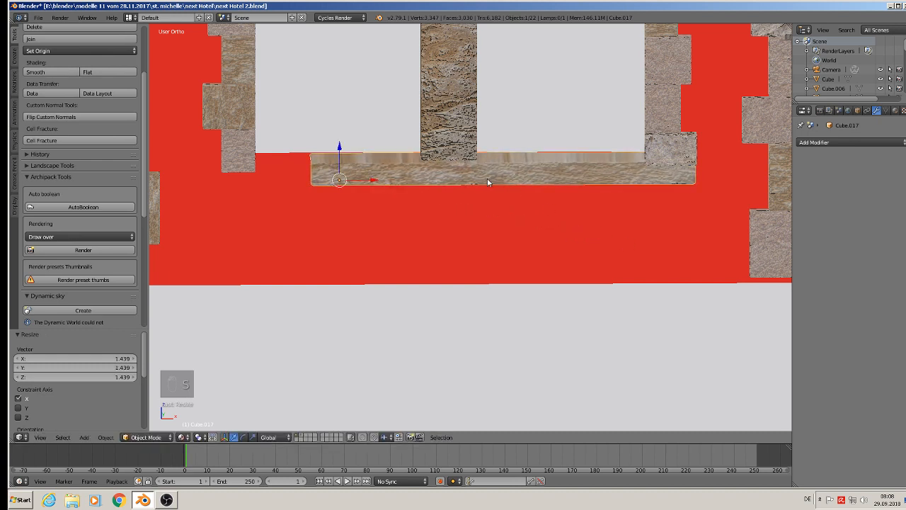
Step: Shift the sill -0.040 along X, stretch it slightly along X to span between the side columns, and deselect everything
{"action": "left_click_drag", "start_coordinate": [376, 186], "coordinate": [321, 184]}
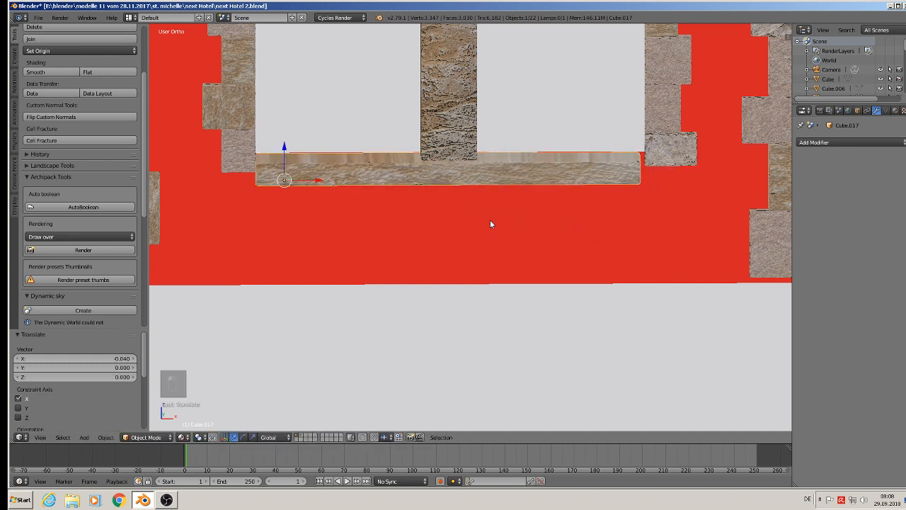
{"action": "key", "text": "s"}
{"action": "key", "text": "x"}
{"action": "left_click", "coordinate": [494, 224]}
{"action": "key", "text": "Tab"}
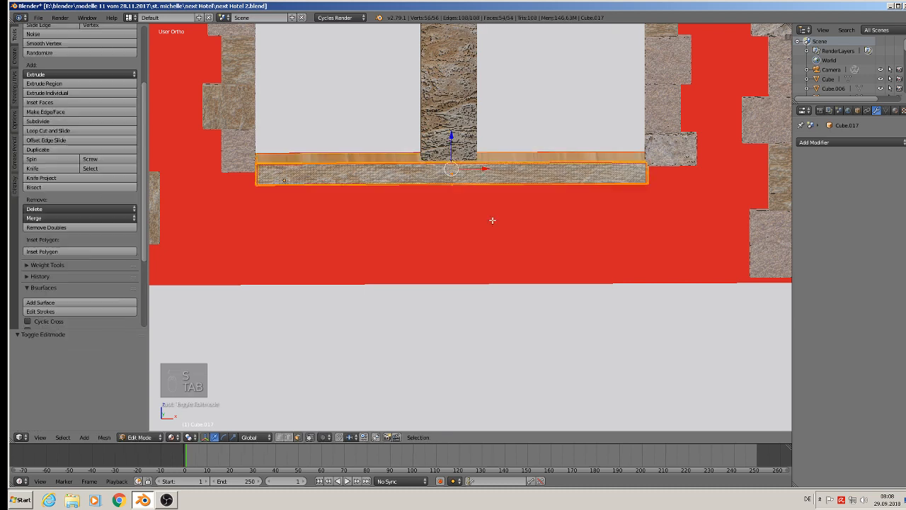
{"action": "key", "text": "Tab"}
{"action": "key", "text": "a"}
{"action": "key", "text": "a"}
{"action": "key", "text": "a"}
Step: Save the blend file under its current name
{"action": "scroll", "coordinate": [492, 220], "scroll_direction": "down", "scroll_amount": 6}
{"action": "middle_click_drag", "start_coordinate": [491, 217], "coordinate": [544, 167]}
{"action": "scroll", "coordinate": [461, 215], "scroll_direction": "down", "scroll_amount": 4}
{"action": "middle_click_drag", "start_coordinate": [520, 200], "coordinate": [473, 270]}
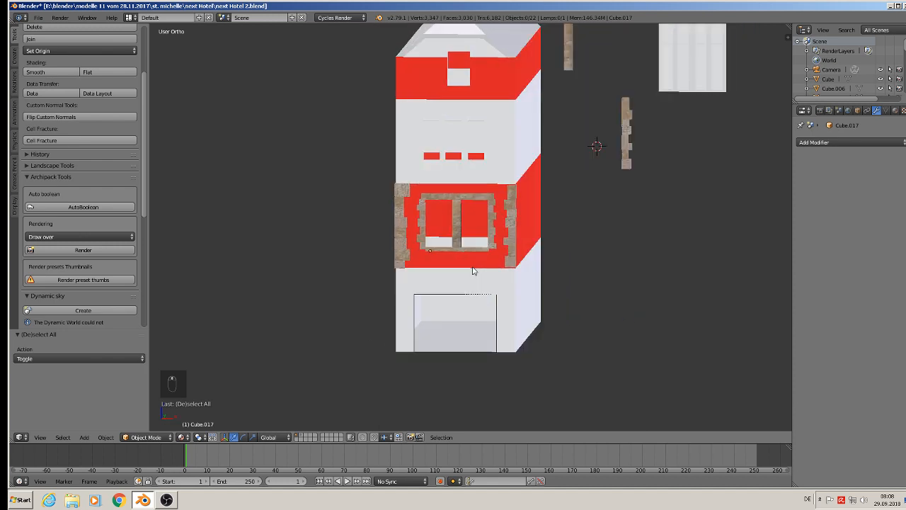
{"action": "left_click", "coordinate": [38, 17]}
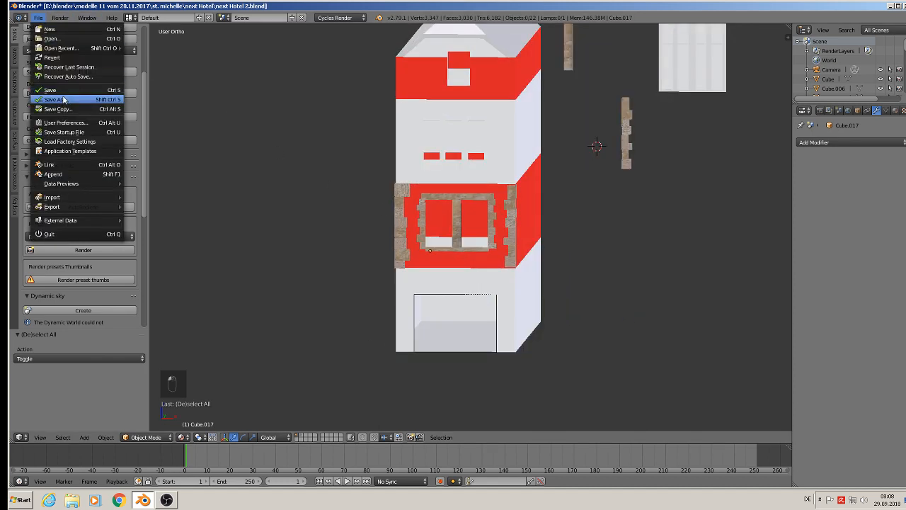
{"action": "left_click", "coordinate": [49, 90]}
Step: Examine the window in the facade reference photos above the building
{"action": "middle_click_drag", "start_coordinate": [403, 122], "coordinate": [393, 199], "text": "shift"}
{"action": "scroll", "coordinate": [578, 155], "scroll_direction": "up", "scroll_amount": 2}
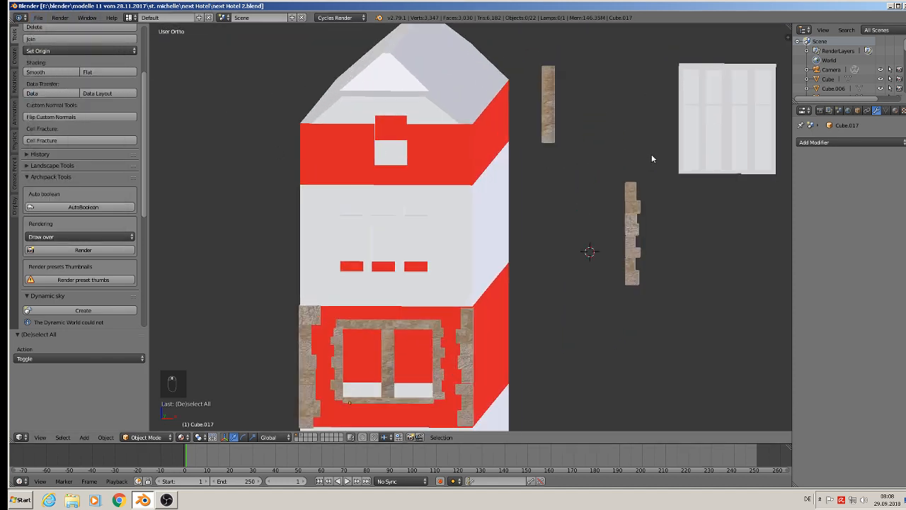
{"action": "middle_click_drag", "start_coordinate": [600, 117], "coordinate": [582, 465], "text": "shift"}
{"action": "scroll", "coordinate": [548, 133], "scroll_direction": "up", "scroll_amount": 3}
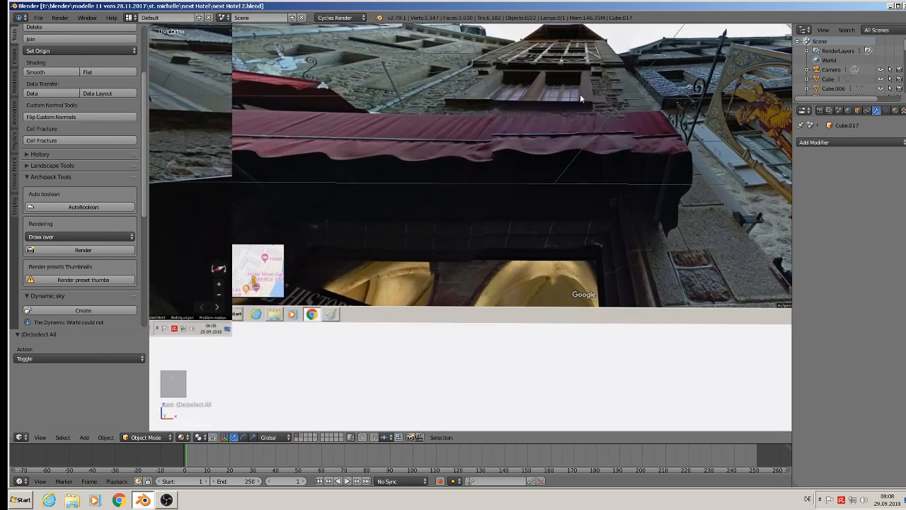
{"action": "scroll", "coordinate": [589, 169], "scroll_direction": "down", "scroll_amount": 4}
{"action": "middle_click_drag", "start_coordinate": [609, 225], "coordinate": [579, 57], "text": "shift"}
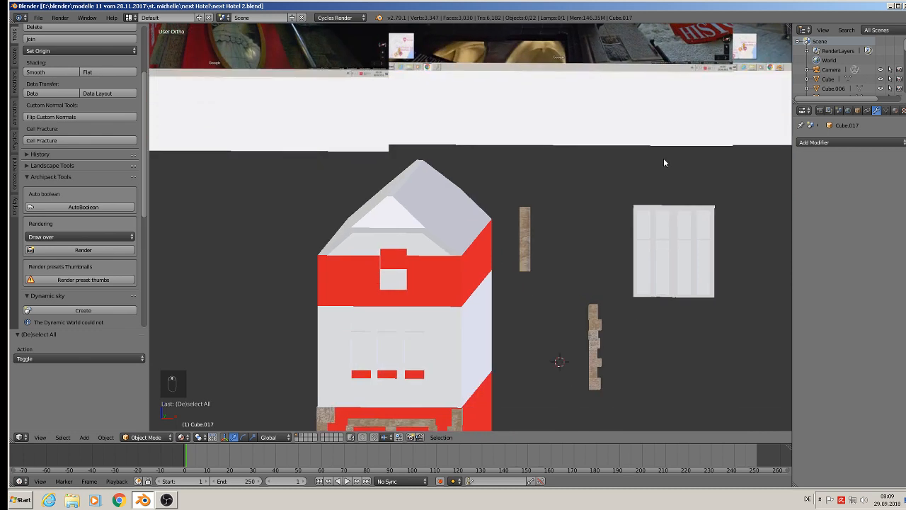
{"action": "scroll", "coordinate": [667, 195], "scroll_direction": "up", "scroll_amount": 2}
{"action": "middle_click_drag", "start_coordinate": [517, 222], "coordinate": [614, 104], "text": "shift"}
Step: Duplicate the white panelled window unit and place the copy -1.155 along X and -0.835 along Z over the red storey
{"action": "right_click", "coordinate": [744, 156]}
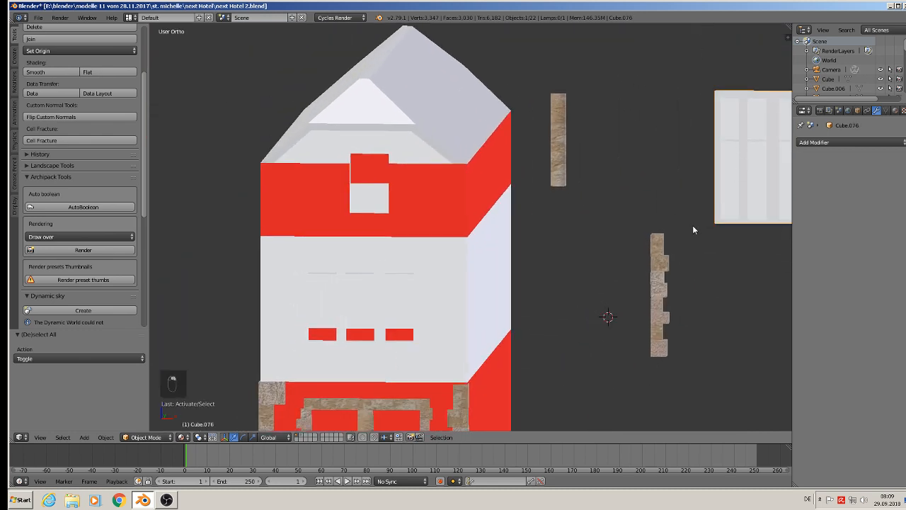
{"action": "middle_click_drag", "start_coordinate": [692, 225], "coordinate": [580, 154], "text": "shift"}
{"action": "key", "text": "KP_1"}
{"action": "key", "text": "shift+d"}
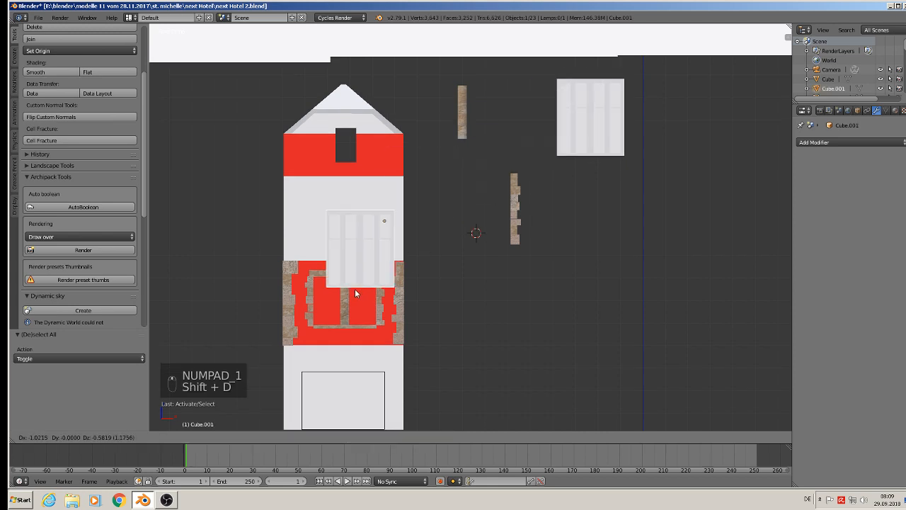
{"action": "left_click", "coordinate": [327, 350]}
Step: Scale the duplicated window unit by 0.497 and move it -0.066 along X and -0.025 along Z towards the left window opening
{"action": "scroll", "coordinate": [354, 331], "scroll_direction": "up", "scroll_amount": 5}
{"action": "key", "text": "s"}
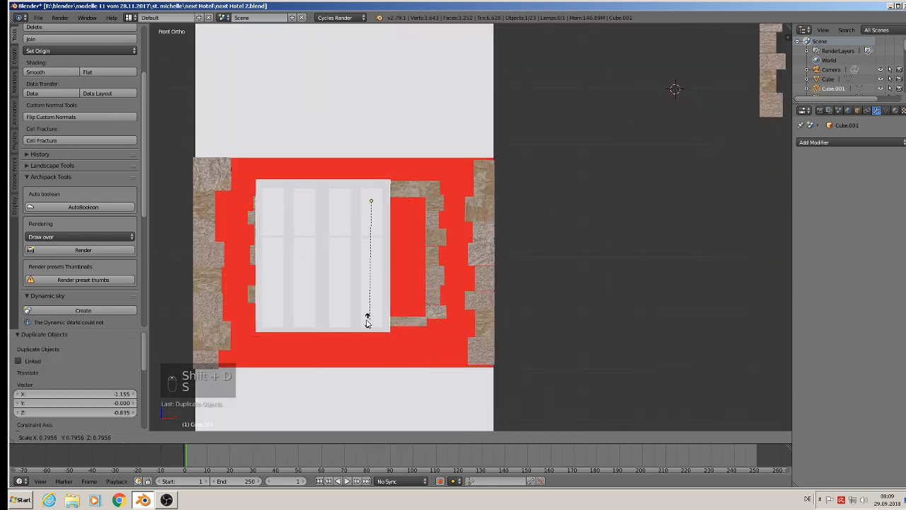
{"action": "left_click", "coordinate": [388, 283]}
{"action": "key", "text": "g"}
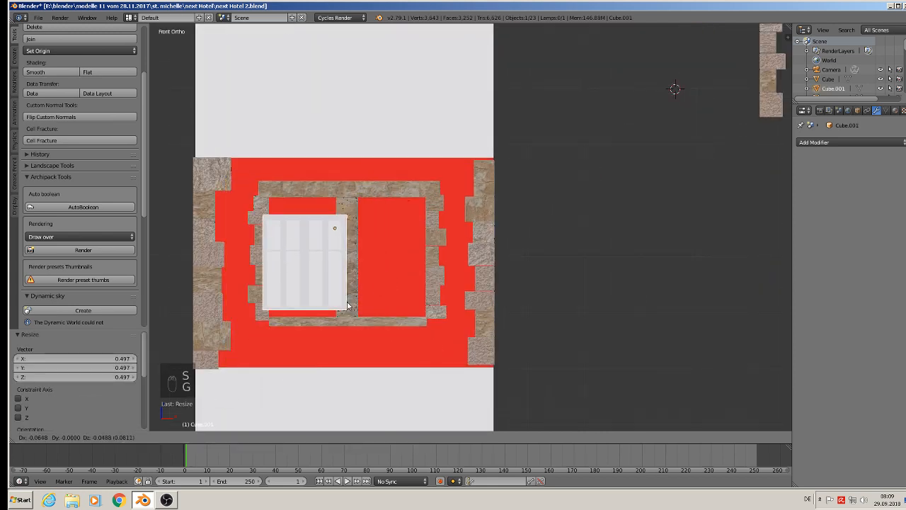
{"action": "left_click", "coordinate": [347, 295]}
Step: Scale the window unit by 0.764 and again by 1.056, and align it with the upper edge of the left window opening
{"action": "key", "text": "s"}
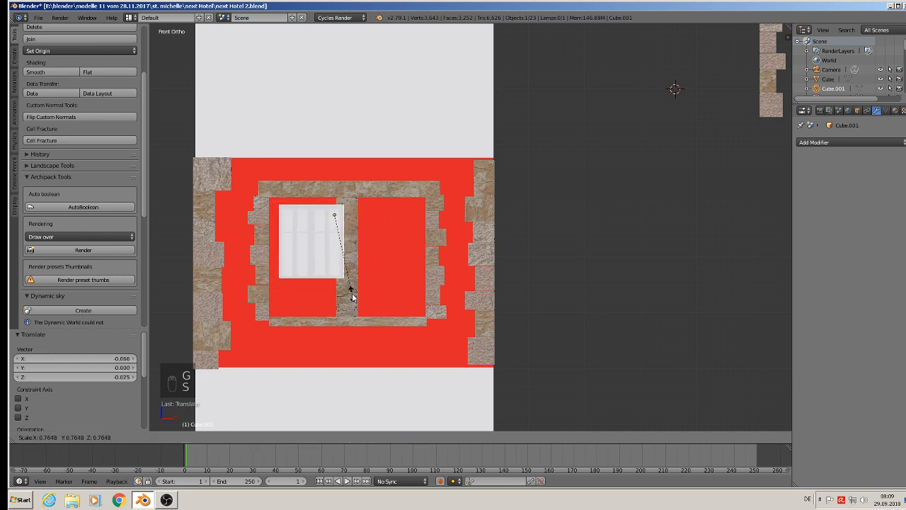
{"action": "left_click", "coordinate": [352, 297]}
{"action": "key", "text": "g"}
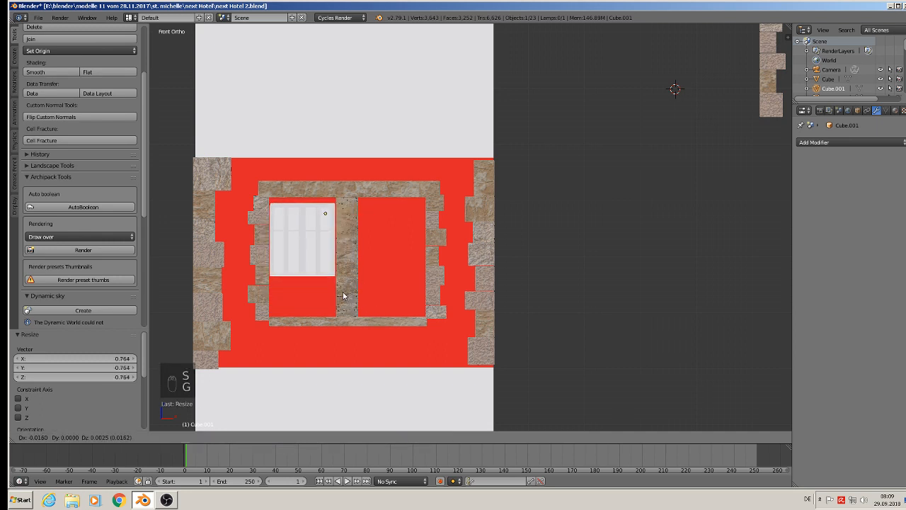
{"action": "left_click", "coordinate": [342, 296]}
{"action": "key", "text": "s"}
{"action": "left_click", "coordinate": [364, 310]}
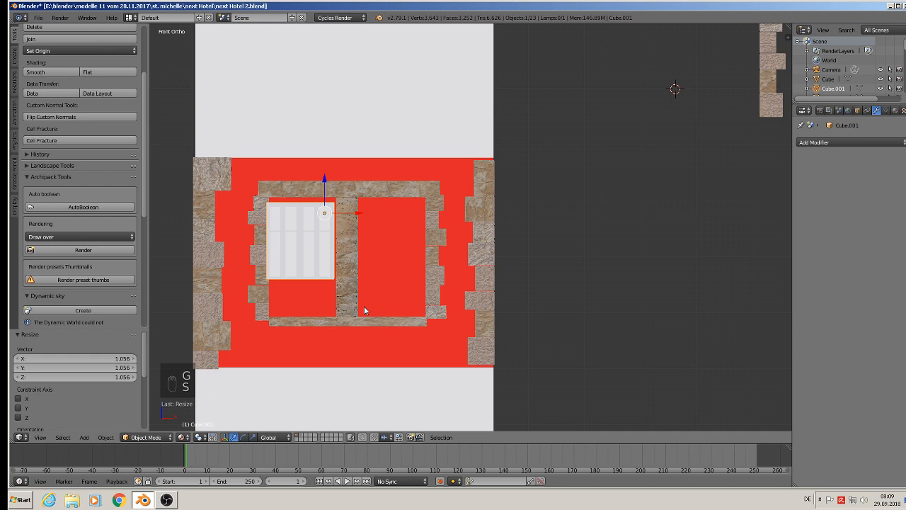
{"action": "key", "text": "g"}
{"action": "left_click", "coordinate": [366, 301]}
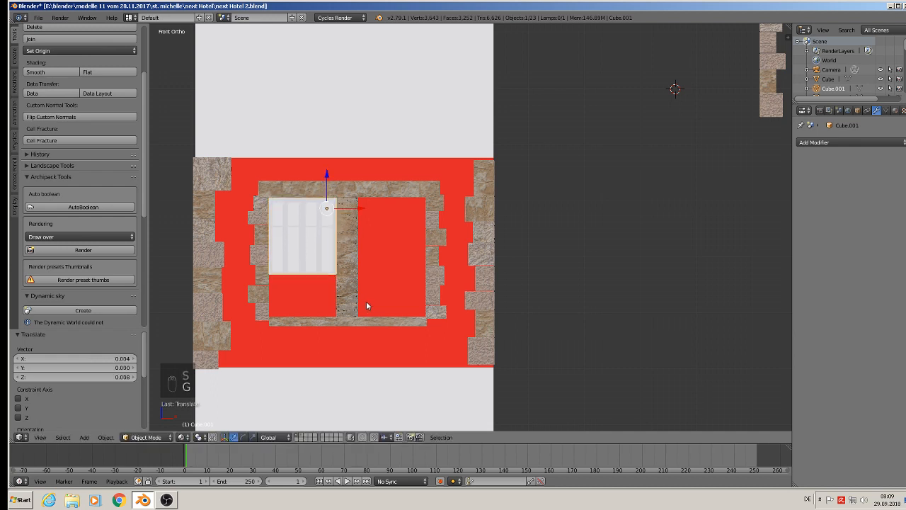
Step: Stretch the window unit by 1.571 along Z and lower it 0.009 to fill the height of the left opening
{"action": "key", "text": "s"}
{"action": "key", "text": "z"}
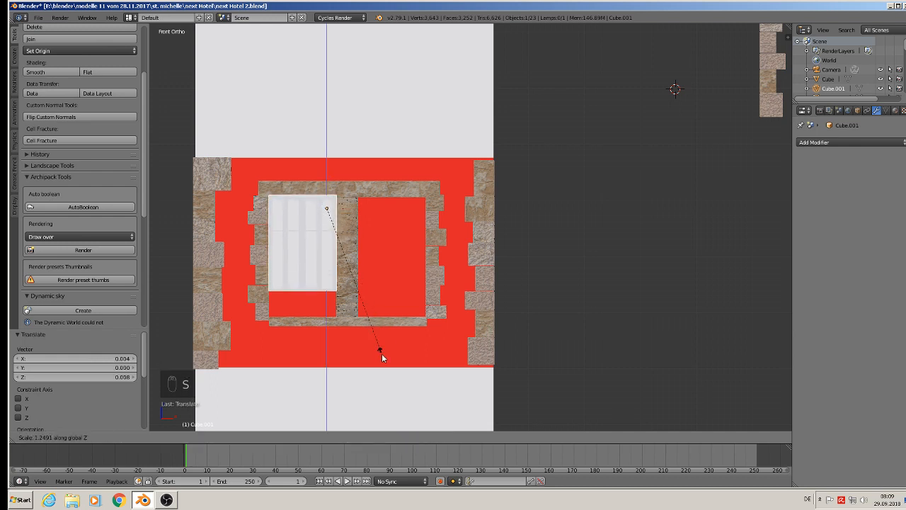
{"action": "left_click", "coordinate": [377, 398]}
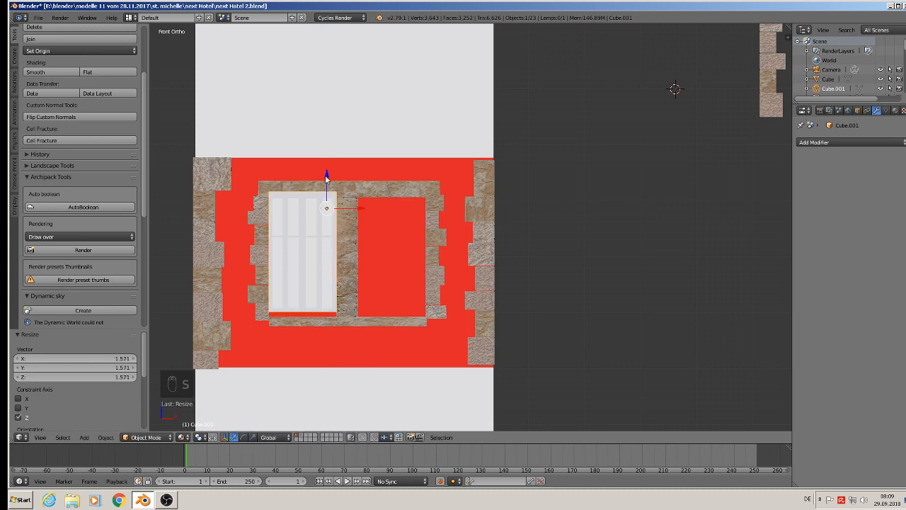
{"action": "left_click_drag", "start_coordinate": [326, 177], "coordinate": [324, 177]}
Step: Move the window unit 0.677 along Y into the left window opening of the building
{"action": "middle_click_drag", "start_coordinate": [324, 177], "coordinate": [478, 257]}
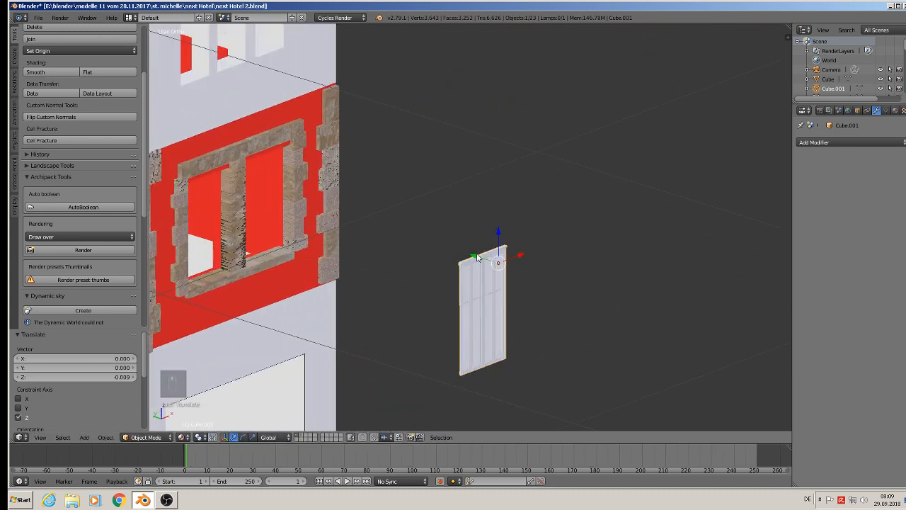
{"action": "left_click_drag", "start_coordinate": [478, 258], "coordinate": [192, 186]}
{"action": "key", "text": "KP_1"}
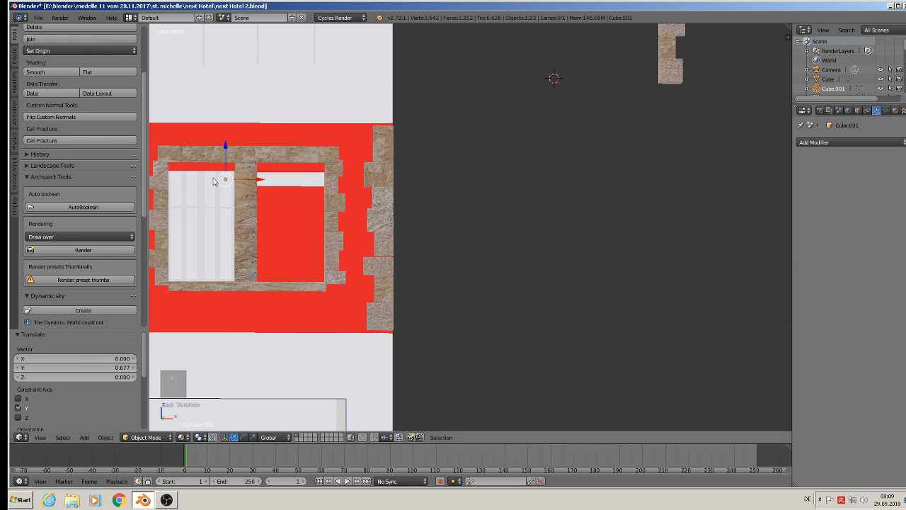
{"action": "middle_click_drag", "start_coordinate": [214, 181], "coordinate": [496, 243]}
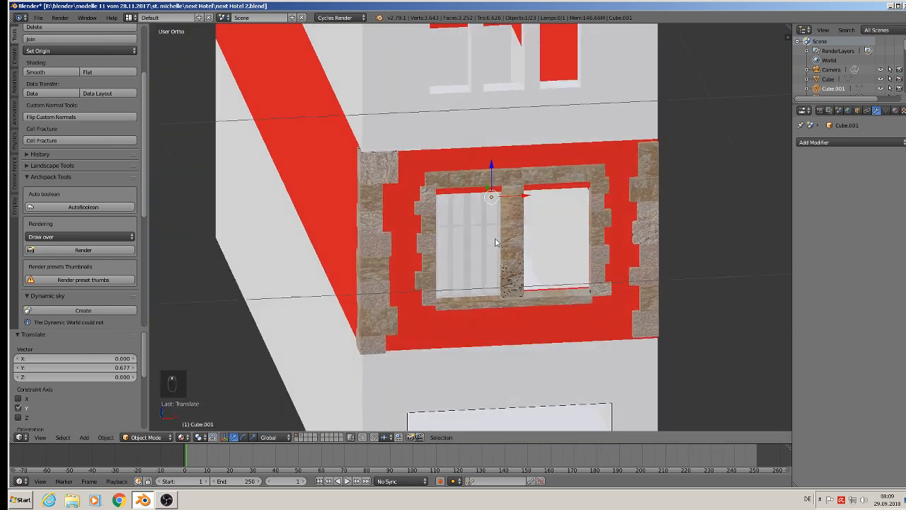
Step: Fit the window unit's height by scaling it 0.910 along Z, moving it -0.016 along Z and scaling it 1.104 along Z
{"action": "key", "text": "KP_1"}
{"action": "scroll", "coordinate": [493, 208], "scroll_direction": "up", "scroll_amount": 3}
{"action": "key", "text": "s"}
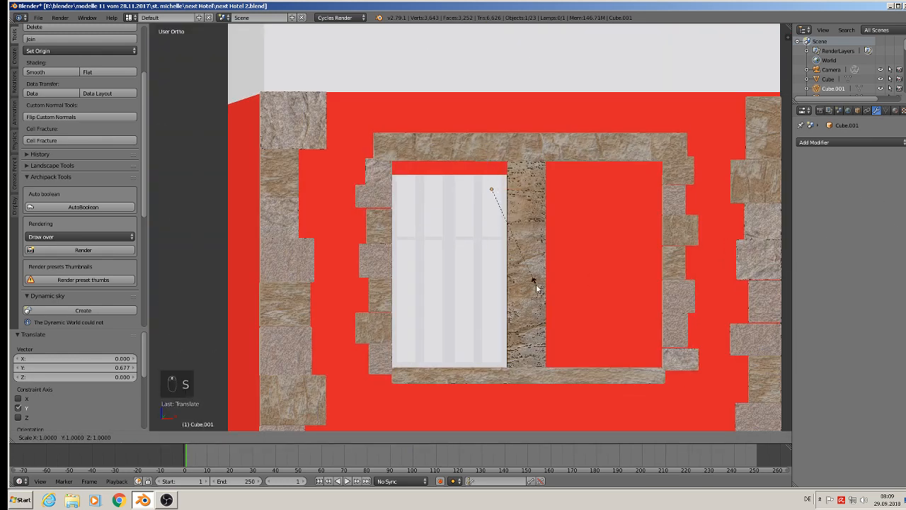
{"action": "key", "text": "z"}
{"action": "left_click", "coordinate": [527, 283]}
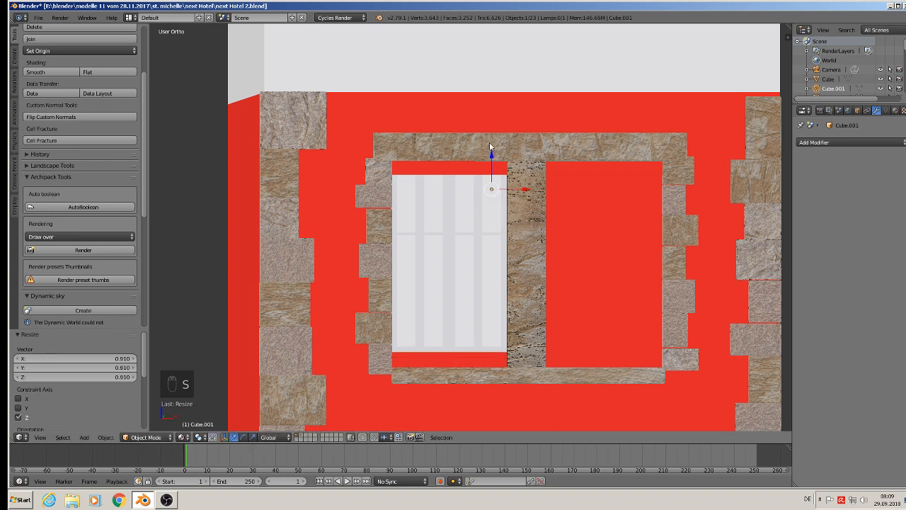
{"action": "left_click_drag", "start_coordinate": [490, 146], "coordinate": [489, 164]}
{"action": "key", "text": "s"}
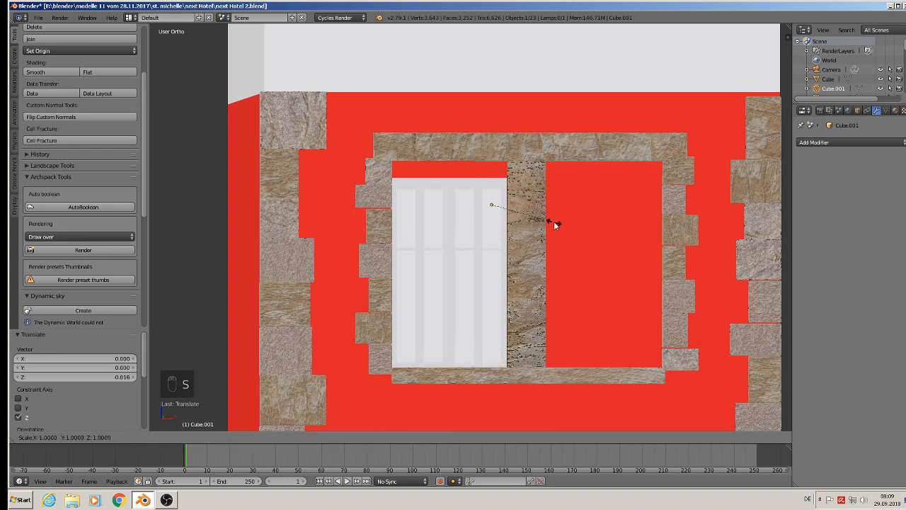
{"action": "left_click", "coordinate": [558, 223]}
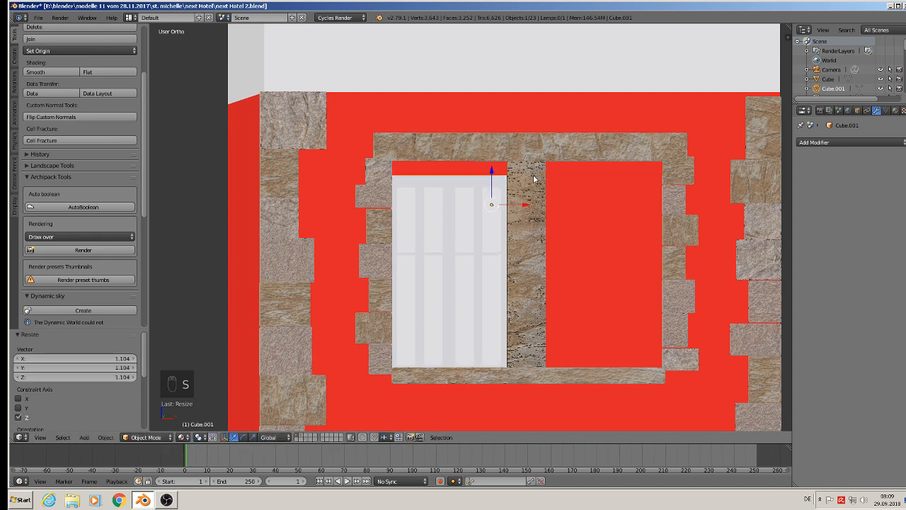
Step: Lower the stone lintel above the window openings by 0.015 along Z to meet the window unit's upper edge
{"action": "right_click", "coordinate": [512, 149]}
{"action": "left_click_drag", "start_coordinate": [393, 111], "coordinate": [395, 132]}
Step: Fit the window unit's height in the left opening by scaling it 0.915 along Z, raising it 0.002 and stretching it to the sill
{"action": "right_click", "coordinate": [473, 269]}
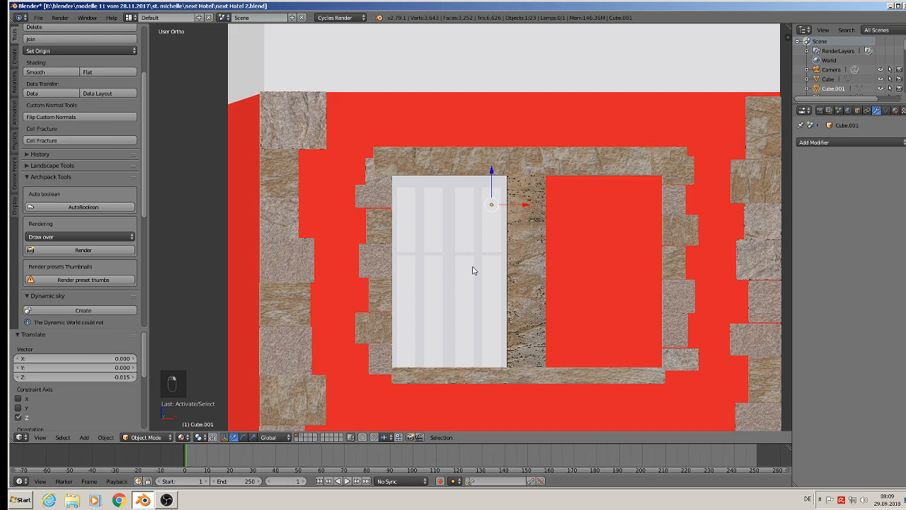
{"action": "middle_click_drag", "start_coordinate": [473, 269], "coordinate": [473, 179]}
{"action": "key", "text": "s"}
{"action": "key", "text": "z"}
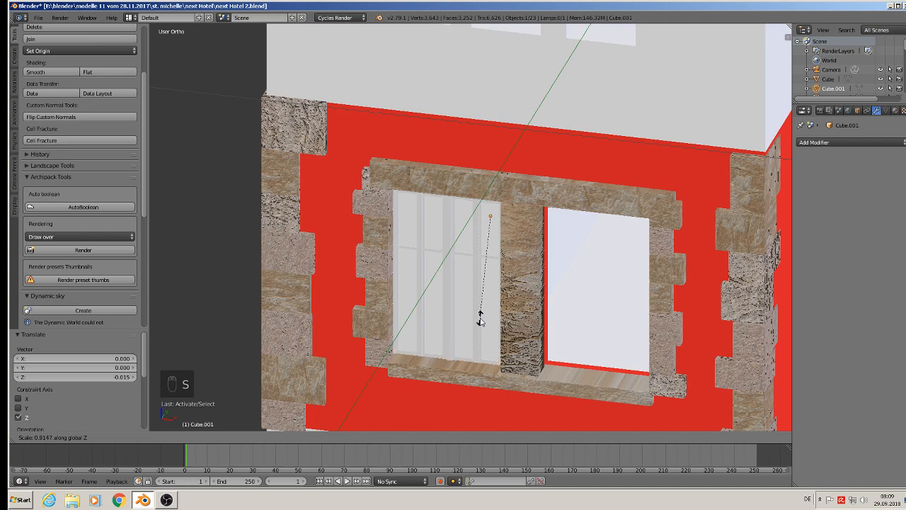
{"action": "left_click", "coordinate": [481, 320]}
{"action": "middle_click_drag", "start_coordinate": [481, 327], "coordinate": [492, 296]}
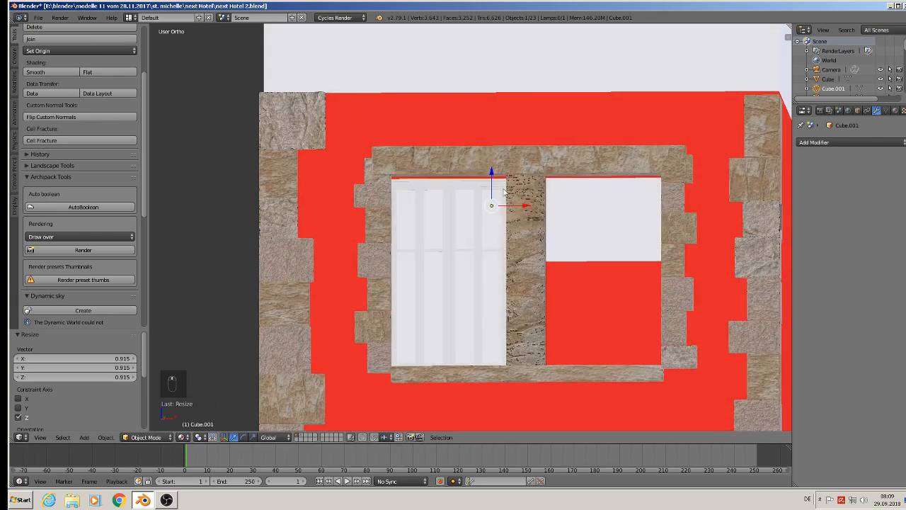
{"action": "key", "text": "g"}
{"action": "left_click_drag", "start_coordinate": [494, 174], "coordinate": [494, 172]}
{"action": "middle_click_drag", "start_coordinate": [490, 244], "coordinate": [490, 266]}
{"action": "scroll", "coordinate": [503, 290], "scroll_direction": "down", "scroll_amount": 1}
{"action": "key", "text": "s"}
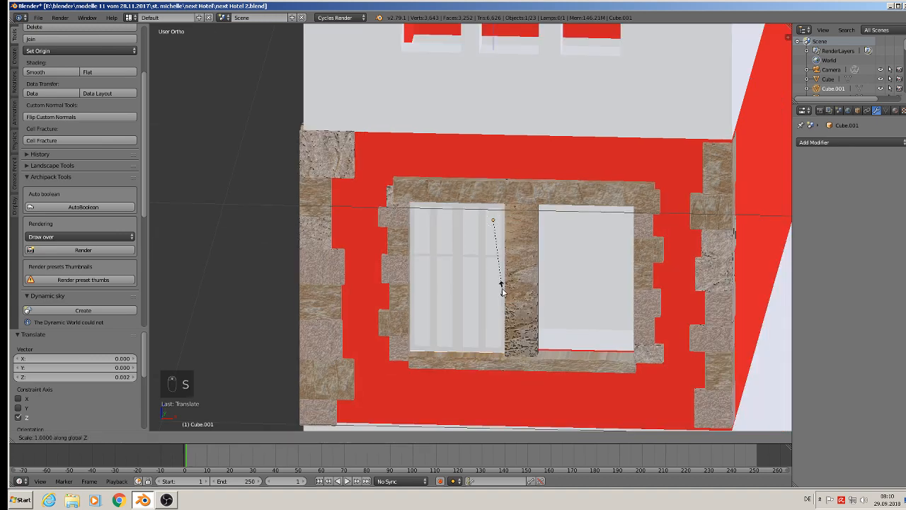
{"action": "left_click", "coordinate": [502, 293]}
Step: Duplicate the window unit, place the copy in the right opening of the red storey and deselect everything
{"action": "key", "text": "shift+d"}
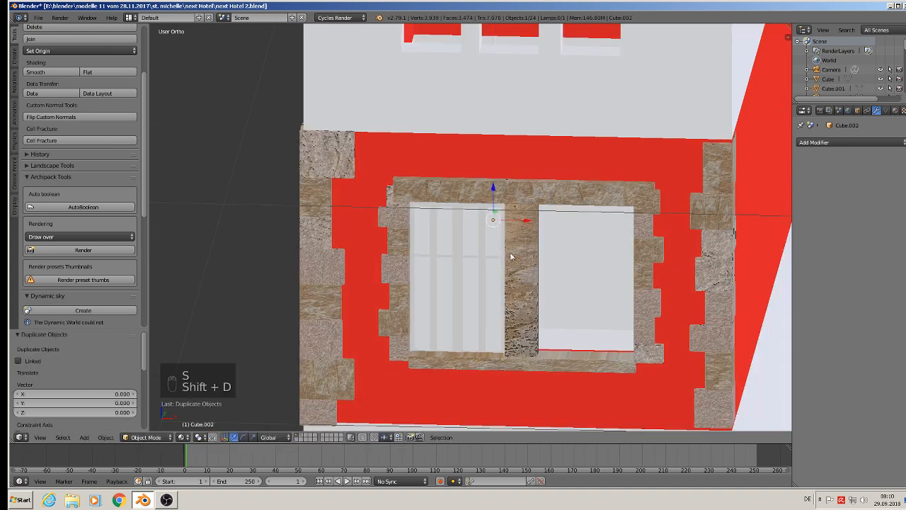
{"action": "left_click", "coordinate": [640, 241]}
{"action": "scroll", "coordinate": [643, 241], "scroll_direction": "down", "scroll_amount": 3}
{"action": "key", "text": "a"}
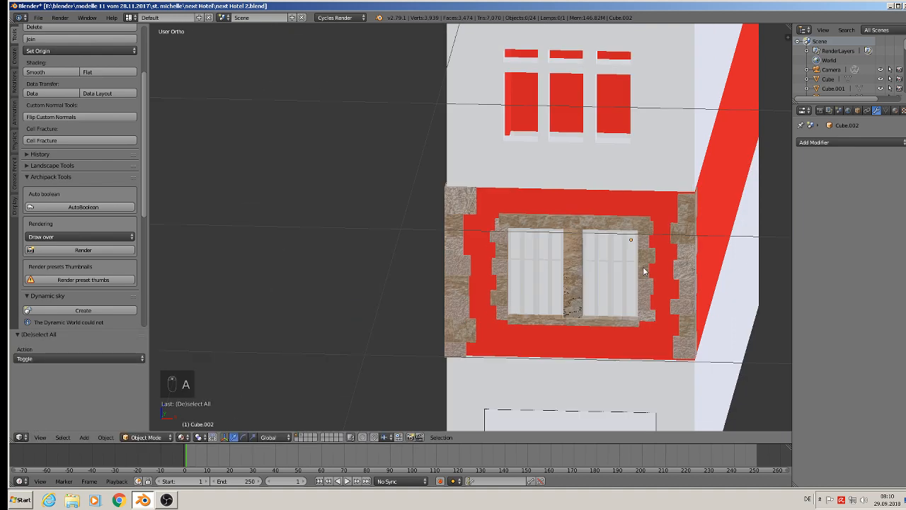
{"action": "key", "text": "Tab"}
{"action": "key", "text": "Tab"}
{"action": "key", "text": "a"}
{"action": "key", "text": "a"}
{"action": "key", "text": "a"}
{"action": "scroll", "coordinate": [666, 298], "scroll_direction": "down", "scroll_amount": 2}
{"action": "middle_click_drag", "start_coordinate": [659, 299], "coordinate": [443, 229]}
{"action": "key", "text": "a"}
{"action": "scroll", "coordinate": [521, 251], "scroll_direction": "down", "scroll_amount": 3}
{"action": "middle_click_drag", "start_coordinate": [522, 250], "coordinate": [540, 247]}
Step: Save the building model under its existing file name, next Hotel 2.blend
{"action": "left_click", "coordinate": [38, 18]}
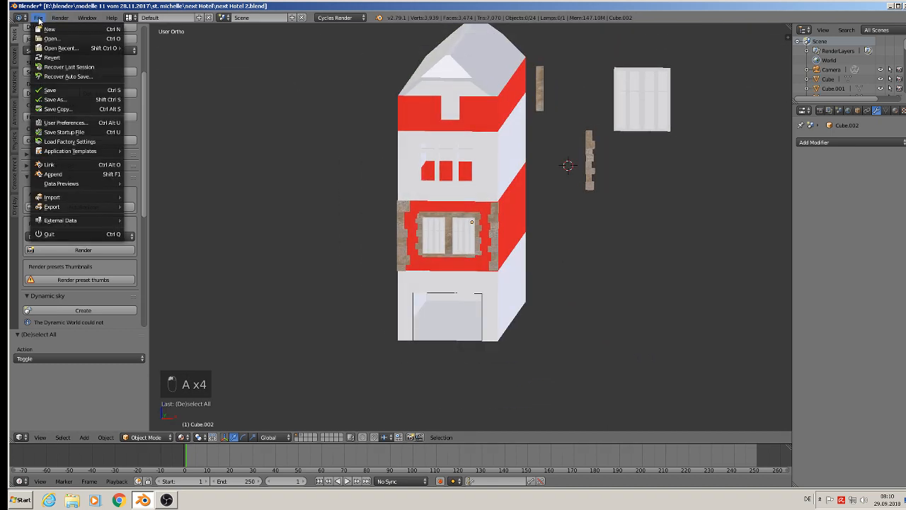
{"action": "left_click", "coordinate": [74, 87]}
Step: Examine the windows and timber-framed upper storey in the facade reference photo
{"action": "middle_click_drag", "start_coordinate": [555, 133], "coordinate": [501, 211], "text": "shift"}
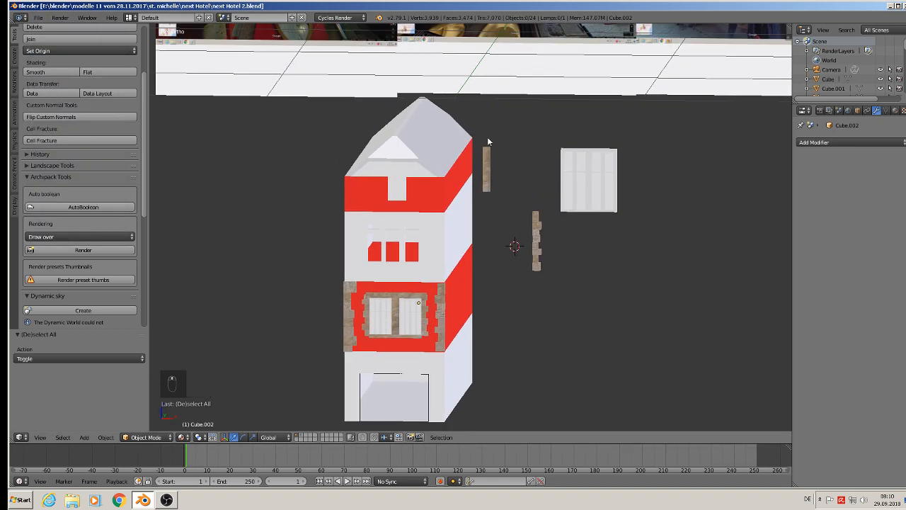
{"action": "middle_click_drag", "start_coordinate": [488, 133], "coordinate": [443, 338], "text": "shift"}
{"action": "scroll", "coordinate": [475, 213], "scroll_direction": "up", "scroll_amount": 10}
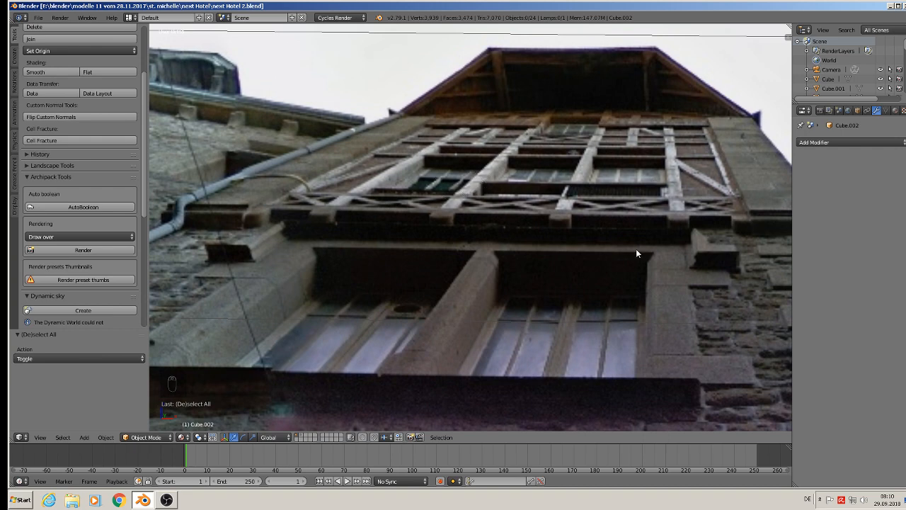
{"action": "scroll", "coordinate": [636, 243], "scroll_direction": "down", "scroll_amount": 8}
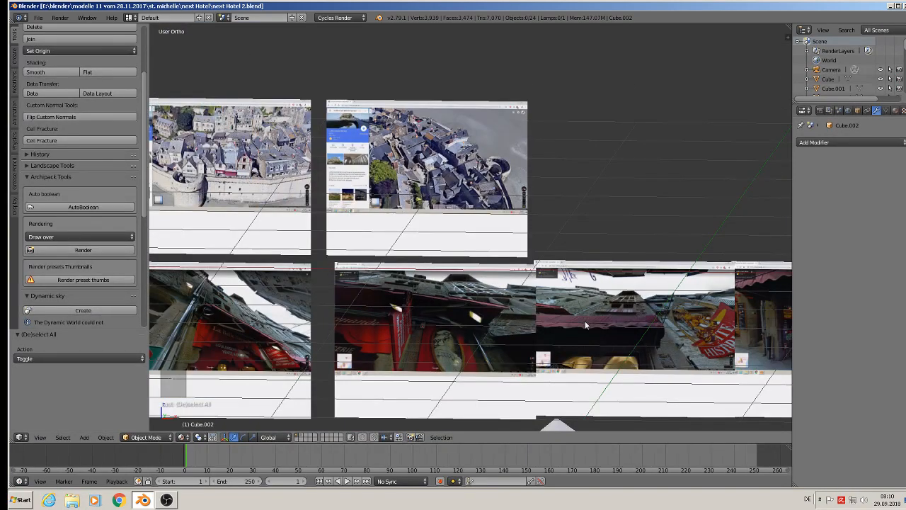
Step: Enter Edit Mode on the spare window unit beside the building and frame it in front view
{"action": "middle_click_drag", "start_coordinate": [584, 321], "coordinate": [451, 54], "text": "shift"}
{"action": "scroll", "coordinate": [516, 182], "scroll_direction": "up", "scroll_amount": 5}
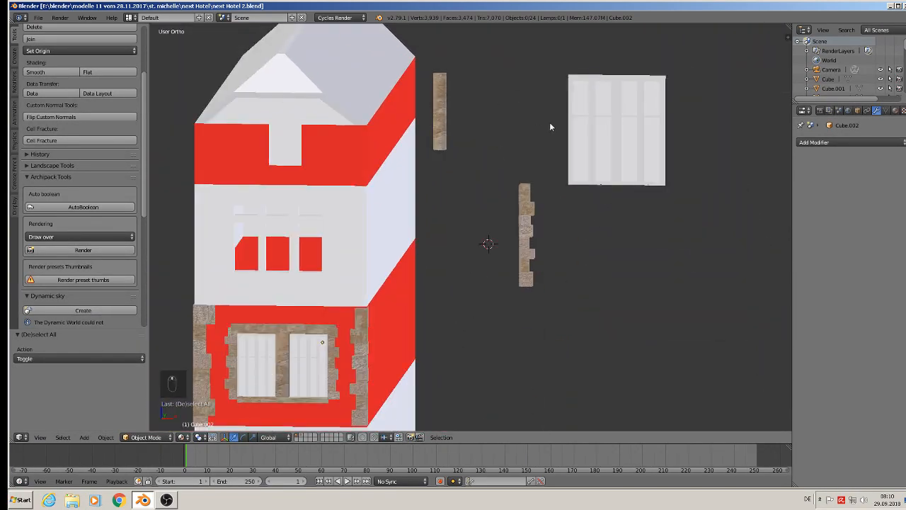
{"action": "right_click", "coordinate": [625, 137]}
{"action": "middle_click_drag", "start_coordinate": [625, 137], "coordinate": [519, 217], "text": "shift"}
{"action": "scroll", "coordinate": [543, 181], "scroll_direction": "up", "scroll_amount": 4}
{"action": "key", "text": "Tab"}
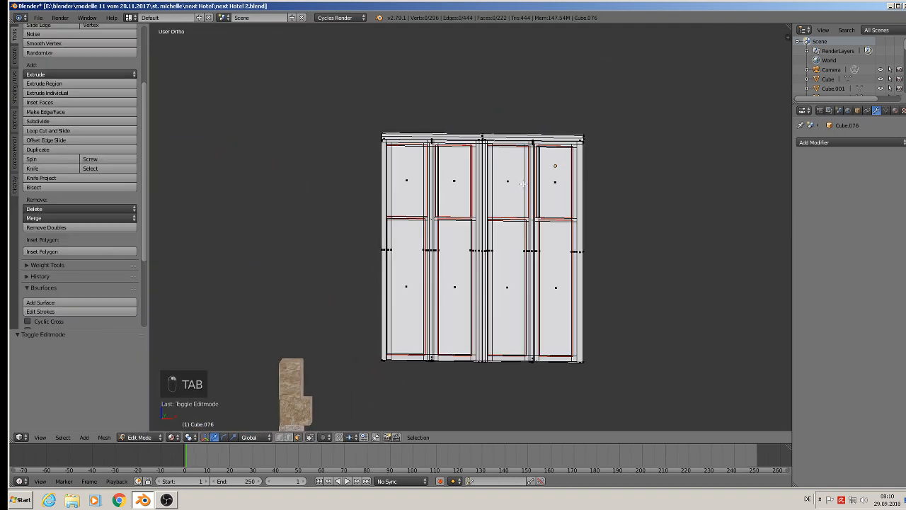
{"action": "scroll", "coordinate": [522, 184], "scroll_direction": "up", "scroll_amount": 2}
{"action": "key", "text": "KP_1"}
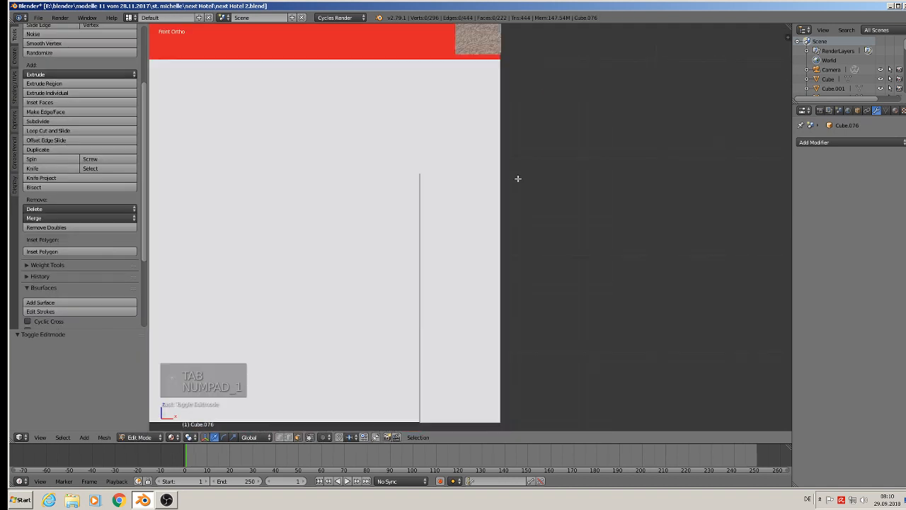
{"action": "scroll", "coordinate": [508, 181], "scroll_direction": "down", "scroll_amount": 5}
{"action": "middle_click_drag", "start_coordinate": [608, 99], "coordinate": [509, 239], "text": "shift"}
{"action": "scroll", "coordinate": [596, 132], "scroll_direction": "up", "scroll_amount": 4}
{"action": "middle_click_drag", "start_coordinate": [596, 132], "coordinate": [546, 295], "text": "shift"}
{"action": "scroll", "coordinate": [560, 190], "scroll_direction": "up", "scroll_amount": 1}
{"action": "middle_click_drag", "start_coordinate": [560, 189], "coordinate": [517, 270], "text": "shift"}
{"action": "scroll", "coordinate": [507, 282], "scroll_direction": "up", "scroll_amount": 2}
{"action": "scroll", "coordinate": [507, 283], "scroll_direction": "down", "scroll_amount": 2}
{"action": "scroll", "coordinate": [507, 282], "scroll_direction": "down", "scroll_amount": 1}
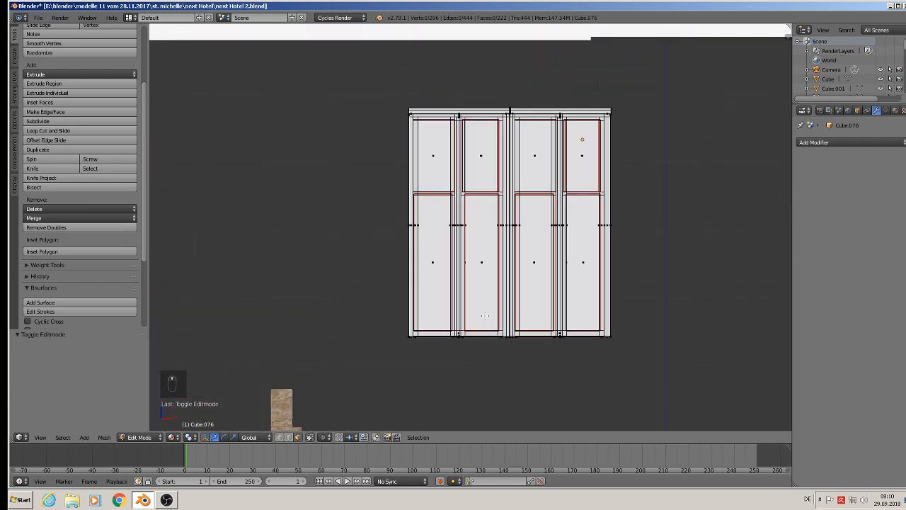
{"action": "scroll", "coordinate": [485, 316], "scroll_direction": "up", "scroll_amount": 2}
{"action": "scroll", "coordinate": [479, 303], "scroll_direction": "down", "scroll_amount": 2}
{"action": "scroll", "coordinate": [480, 302], "scroll_direction": "up", "scroll_amount": 1}
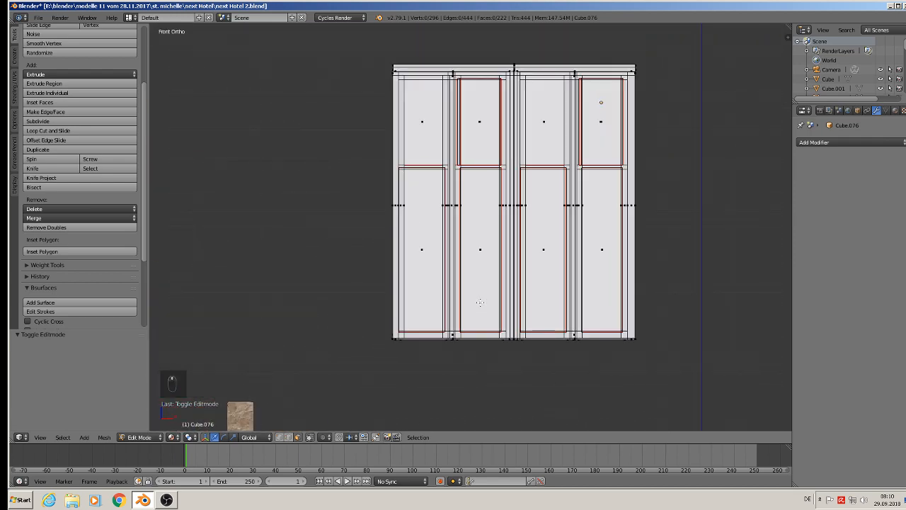
Step: Box-select the visible vertices in the right half of the spare window unit and delete them
{"action": "left_click", "coordinate": [280, 437]}
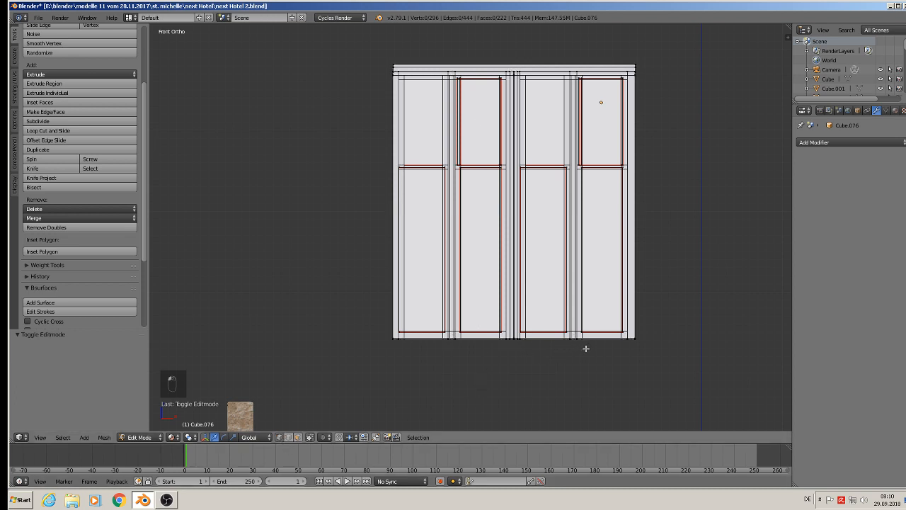
{"action": "key", "text": "b"}
{"action": "left_click_drag", "start_coordinate": [643, 353], "coordinate": [512, 49]}
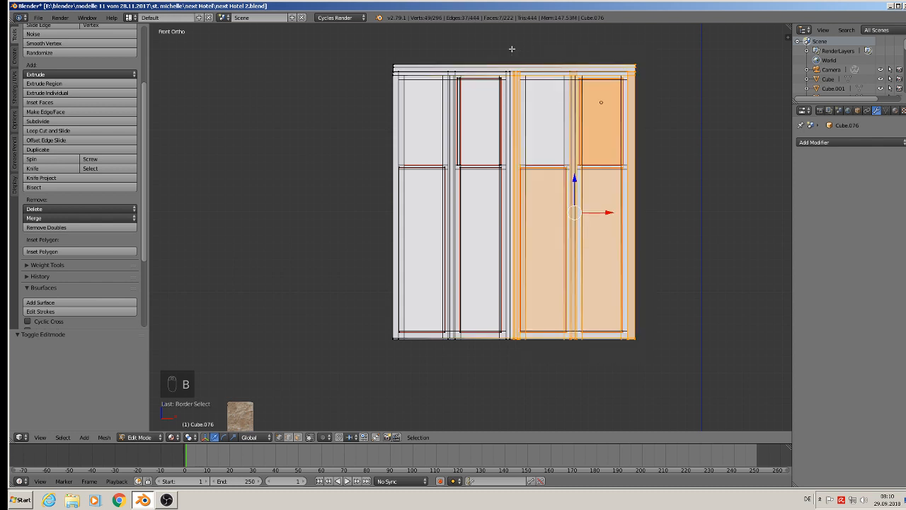
{"action": "key", "text": "x"}
{"action": "left_click", "coordinate": [512, 36]}
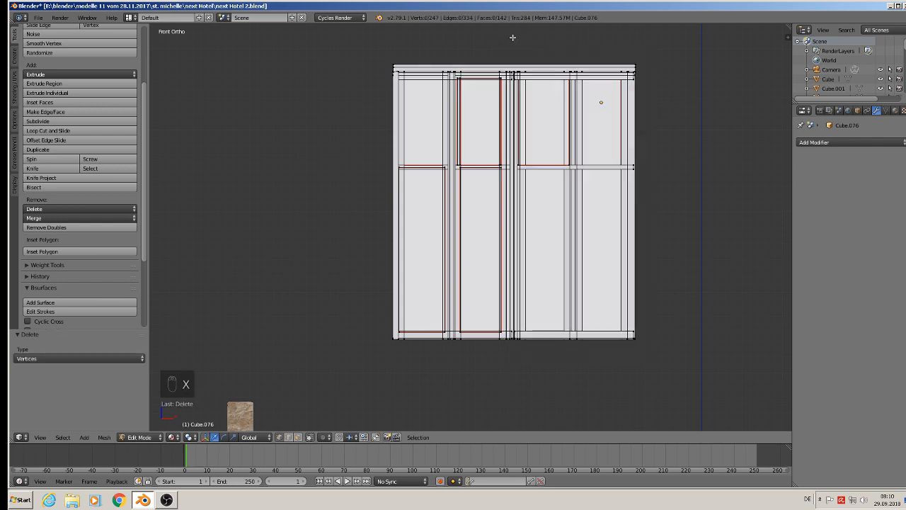
Step: Try to delete all remaining vertices in the right half of the window unit, including the hidden ones
{"action": "left_click", "coordinate": [311, 437]}
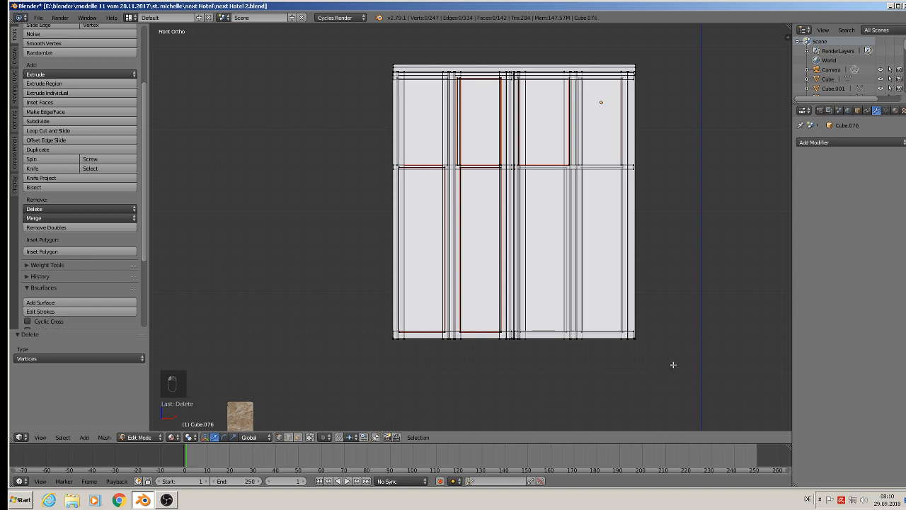
{"action": "left_click_drag", "start_coordinate": [665, 368], "coordinate": [511, 45]}
{"action": "key", "text": "x"}
{"action": "left_click", "coordinate": [512, 46]}
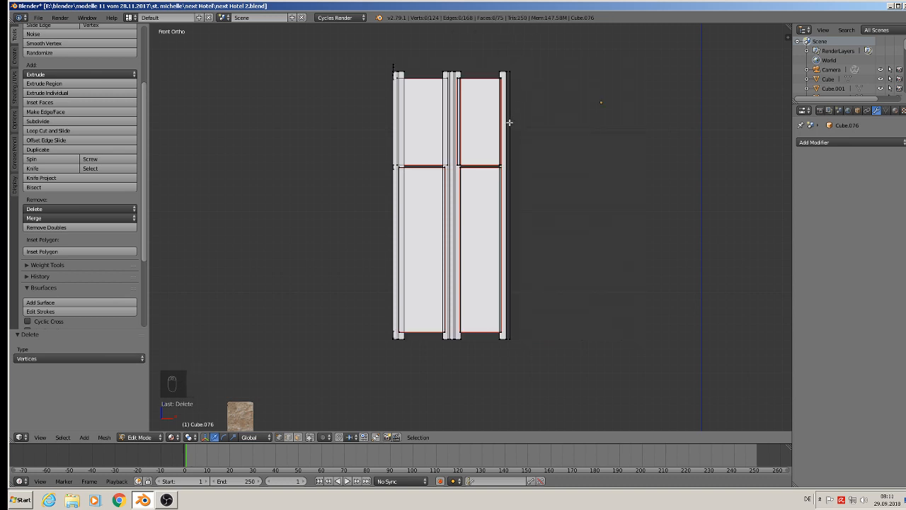
{"action": "key", "text": "ctrl+z"}
Step: Examine the remaining frame strips, rails and panels of the spare window unit from an angle
{"action": "key", "text": "Tab"}
{"action": "key", "text": "Tab"}
{"action": "key", "text": "Tab"}
{"action": "key", "text": "Tab"}
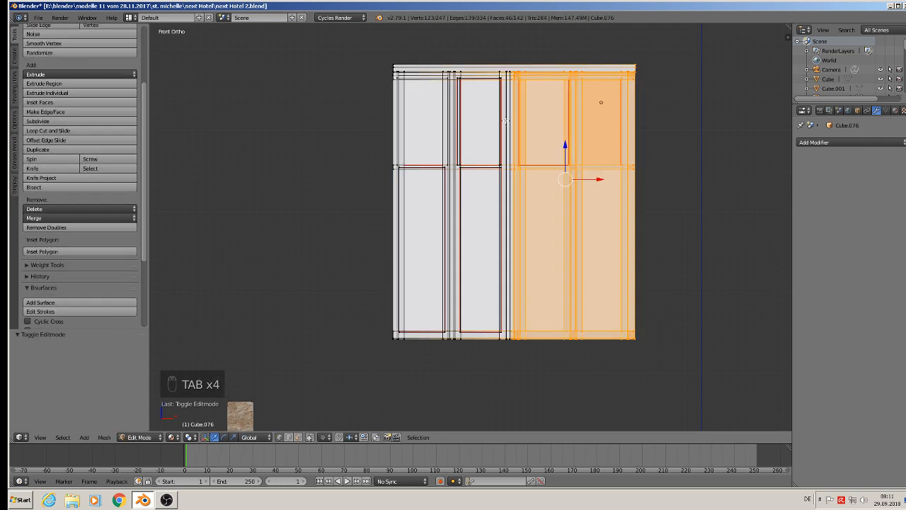
{"action": "middle_click_drag", "start_coordinate": [505, 121], "coordinate": [550, 146]}
{"action": "key", "text": "Tab"}
{"action": "scroll", "coordinate": [555, 156], "scroll_direction": "up", "scroll_amount": 4}
{"action": "scroll", "coordinate": [544, 117], "scroll_direction": "up", "scroll_amount": 2}
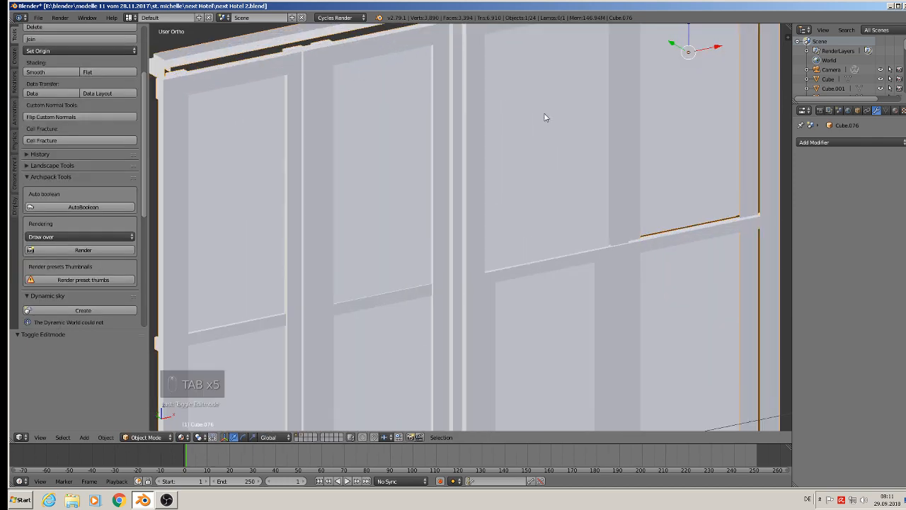
{"action": "scroll", "coordinate": [430, 236], "scroll_direction": "down", "scroll_amount": 3}
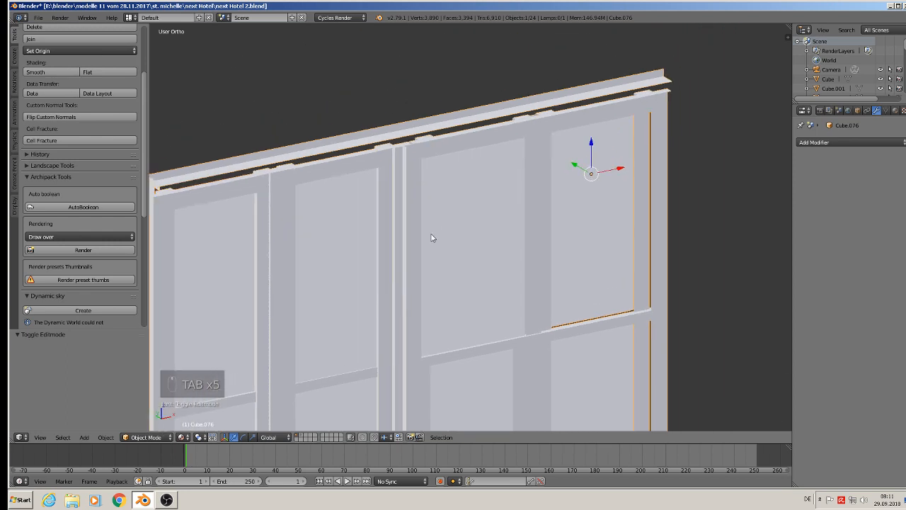
Step: Clear the selection and delete the linked vertices of the vertical frame strip just right of the window unit's centre
{"action": "scroll", "coordinate": [415, 152], "scroll_direction": "up", "scroll_amount": 6}
{"action": "key", "text": "Tab"}
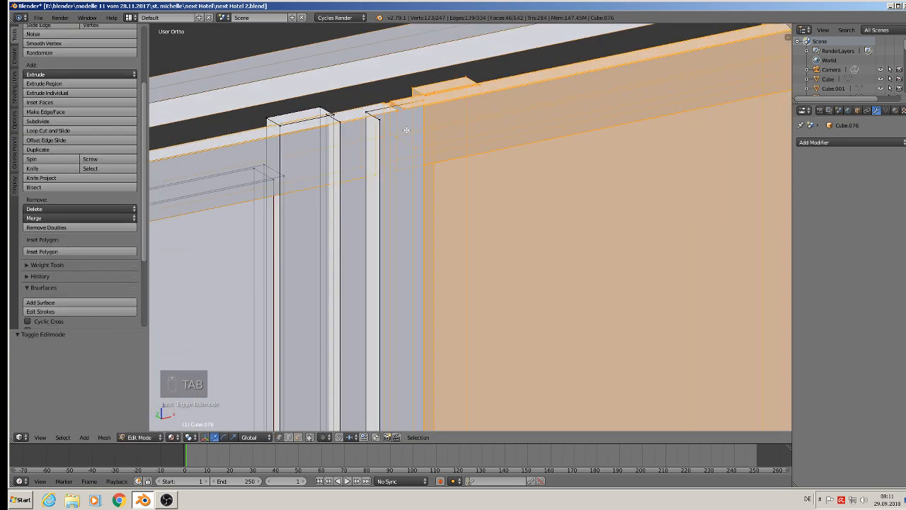
{"action": "key", "text": "a"}
{"action": "key", "text": "l"}
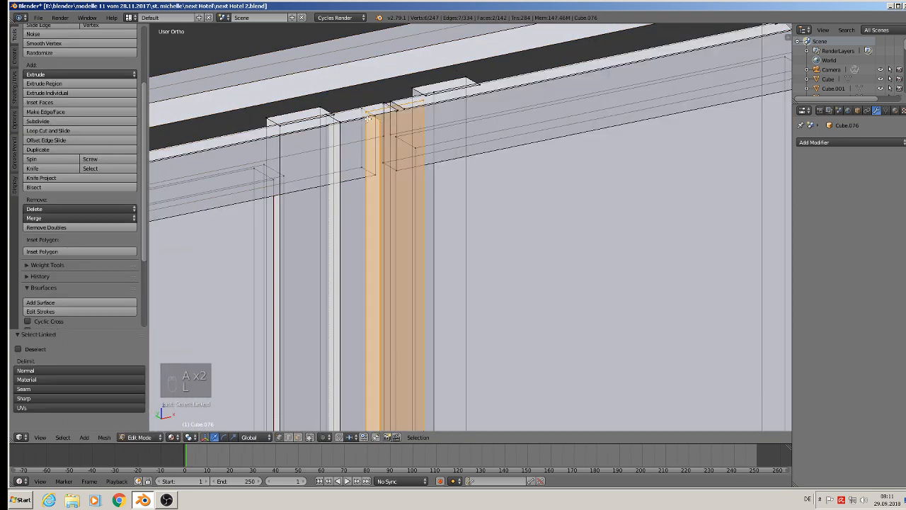
{"action": "key", "text": "x"}
{"action": "left_click", "coordinate": [367, 119]}
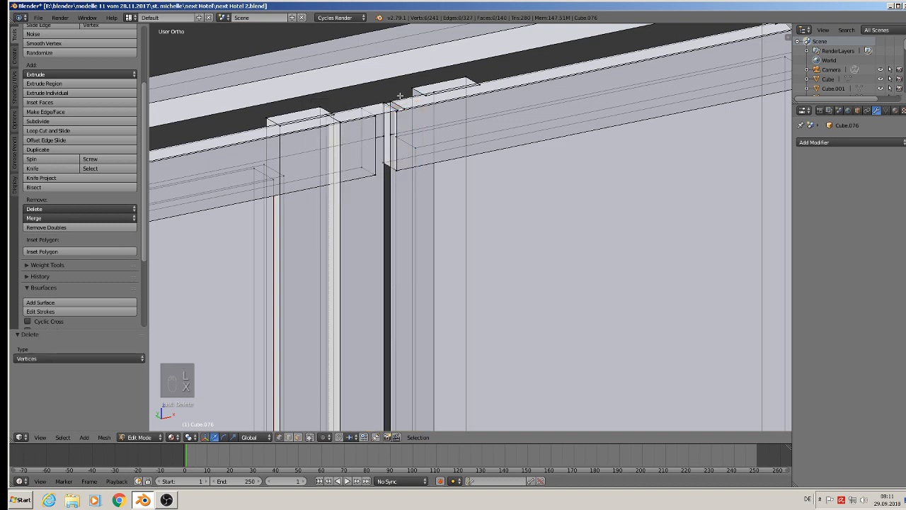
Step: Delete the linked pieces of the upper rail and the upper panel just right of the window unit's centre
{"action": "key", "text": "l"}
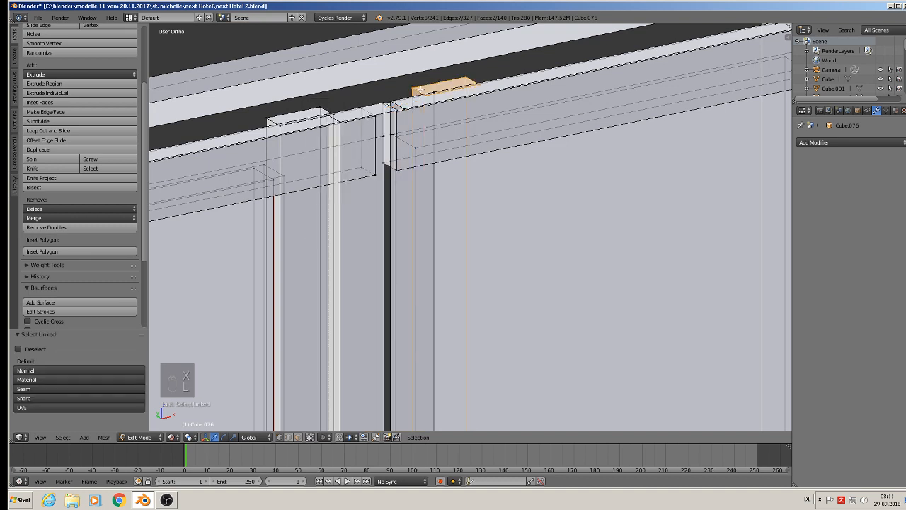
{"action": "key", "text": "l"}
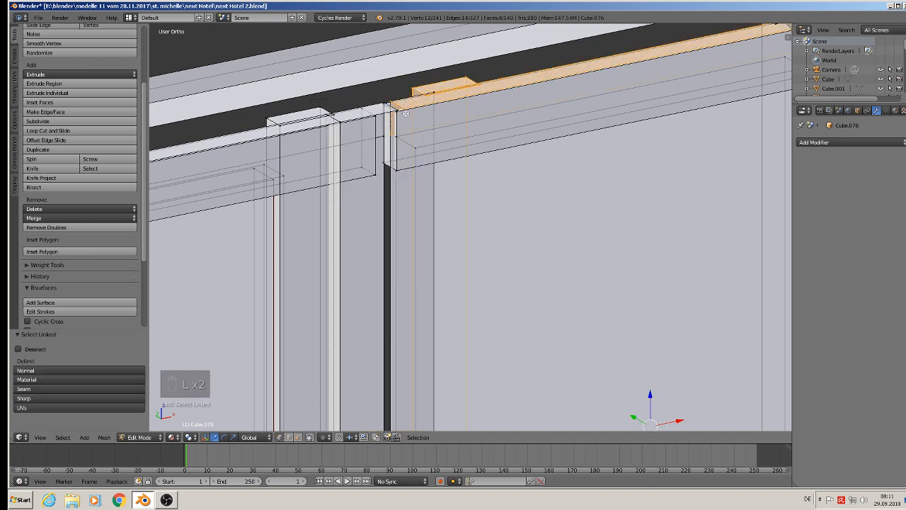
{"action": "key", "text": "l"}
{"action": "key", "text": "l"}
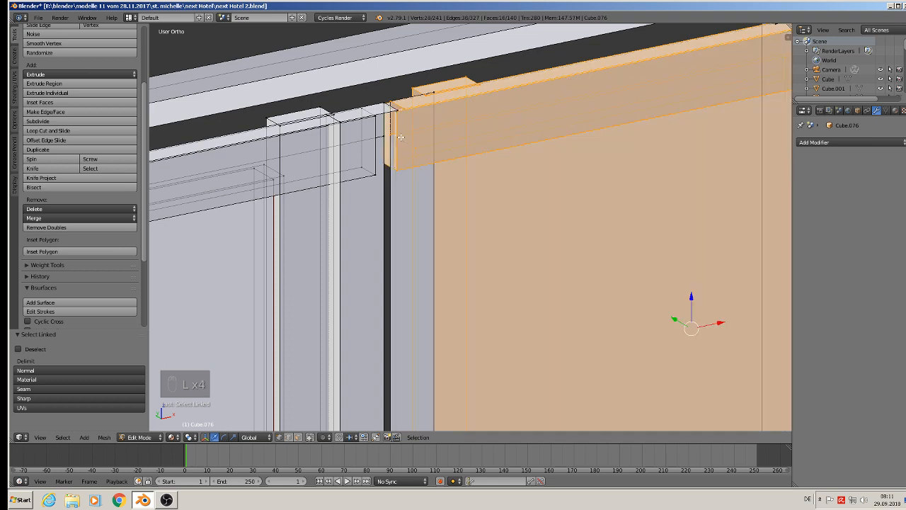
{"action": "key", "text": "x"}
{"action": "left_click", "coordinate": [407, 142]}
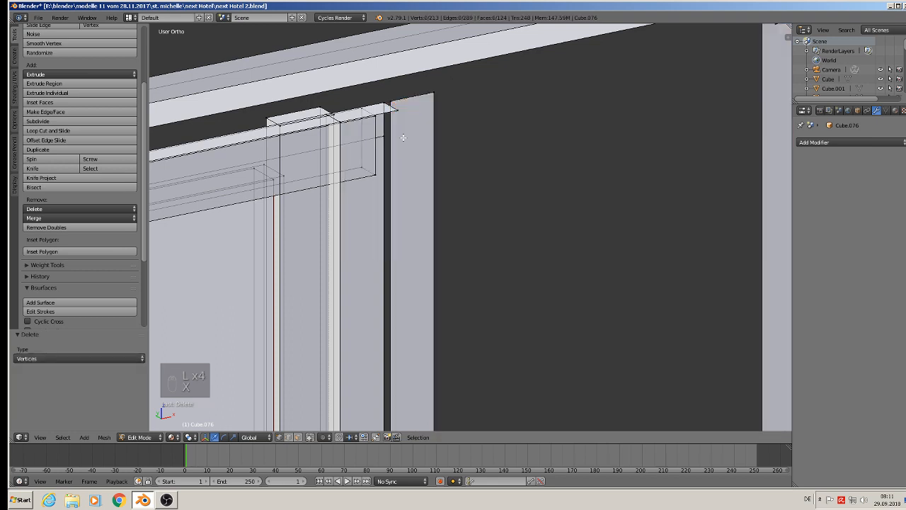
Step: Delete the leftover narrow vertical face beside the window unit's centre post
{"action": "middle_click_drag", "start_coordinate": [405, 139], "coordinate": [424, 118]}
{"action": "key", "text": "l"}
{"action": "key", "text": "grave"}
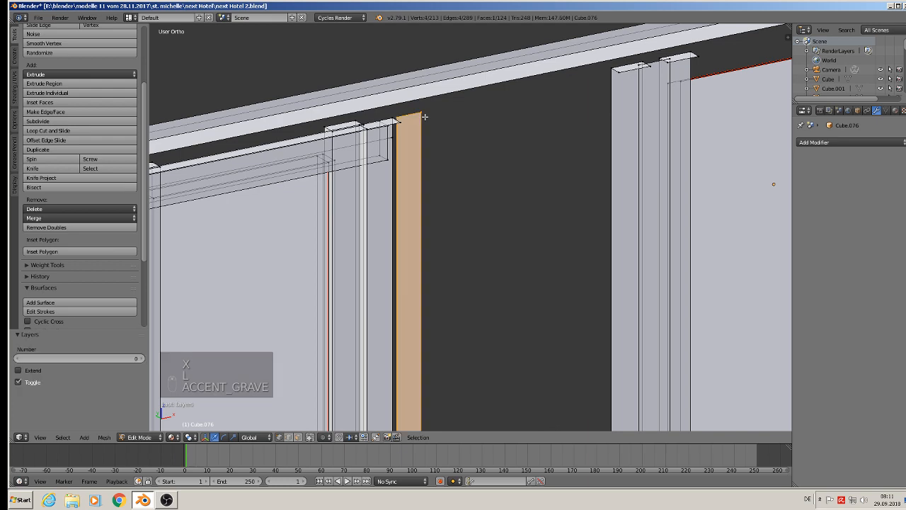
{"action": "key", "text": "x"}
{"action": "left_click", "coordinate": [424, 117]}
Step: Delete the linked vertices of the middle rail, the lower panels and the remaining upper panel on the window unit's right half
{"action": "scroll", "coordinate": [455, 148], "scroll_direction": "down", "scroll_amount": 5}
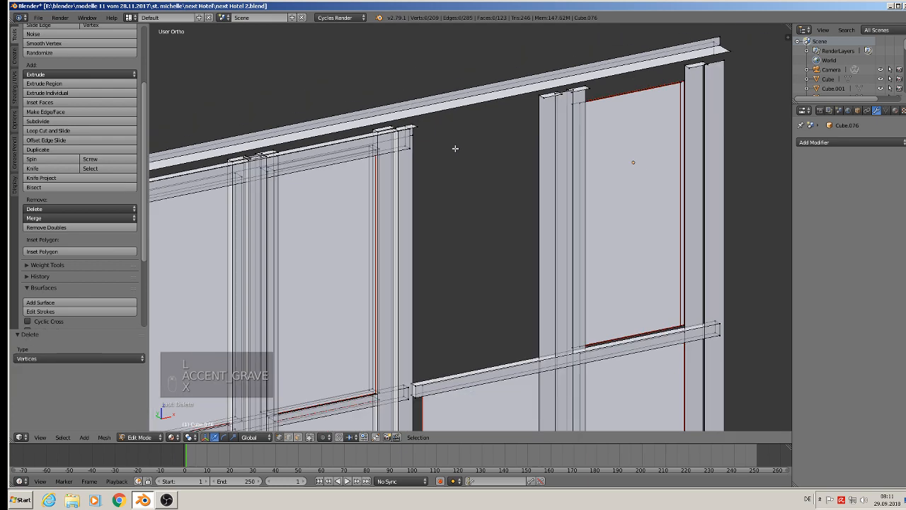
{"action": "middle_click_drag", "start_coordinate": [575, 220], "coordinate": [523, 151], "text": "shift"}
{"action": "scroll", "coordinate": [455, 233], "scroll_direction": "up", "scroll_amount": 6}
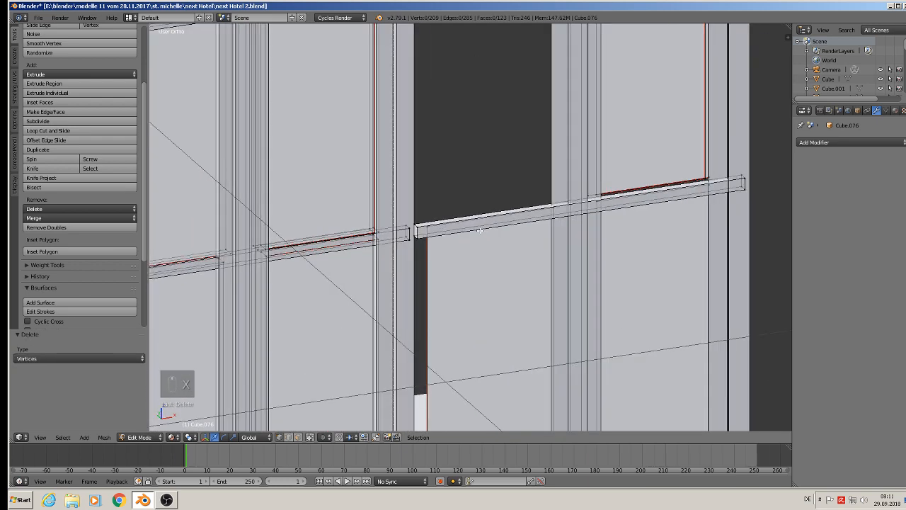
{"action": "key", "text": "l"}
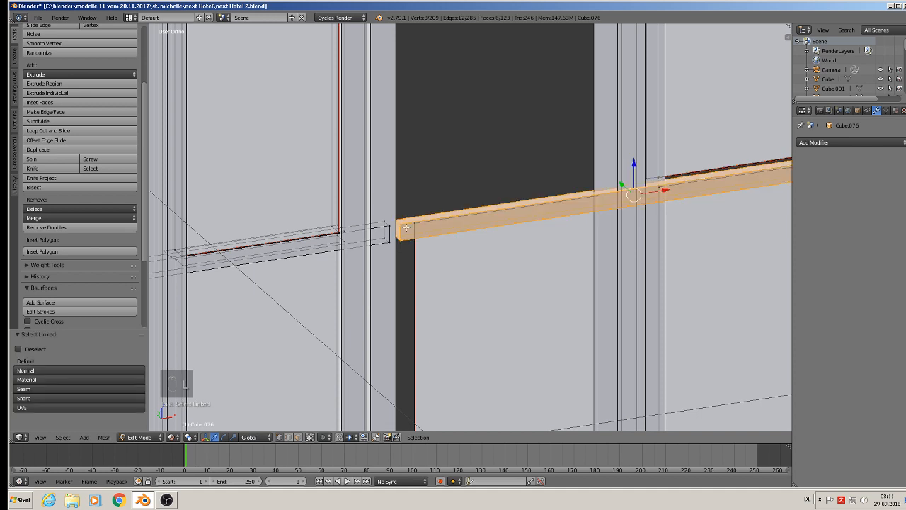
{"action": "key", "text": "l"}
{"action": "scroll", "coordinate": [558, 218], "scroll_direction": "down", "scroll_amount": 3}
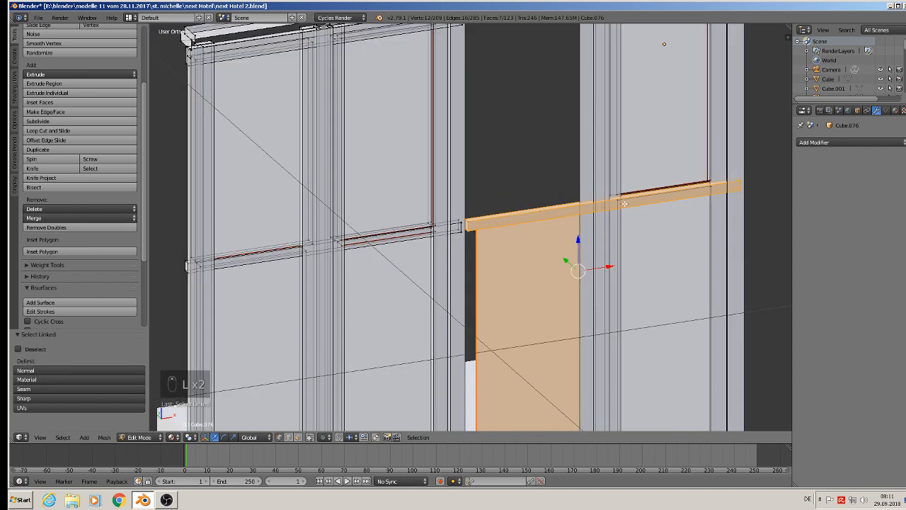
{"action": "key", "text": "l"}
{"action": "key", "text": "l"}
{"action": "key", "text": "l"}
{"action": "key", "text": "l"}
{"action": "key", "text": "l"}
{"action": "key", "text": "l"}
{"action": "key", "text": "l"}
{"action": "key", "text": "l"}
{"action": "key", "text": "l"}
{"action": "key", "text": "l"}
{"action": "key", "text": "l"}
{"action": "key", "text": "l"}
{"action": "key", "text": "l"}
{"action": "key", "text": "l"}
{"action": "key", "text": "l"}
{"action": "key", "text": "l"}
{"action": "key", "text": "l"}
{"action": "key", "text": "l"}
{"action": "key", "text": "l"}
{"action": "key", "text": "l"}
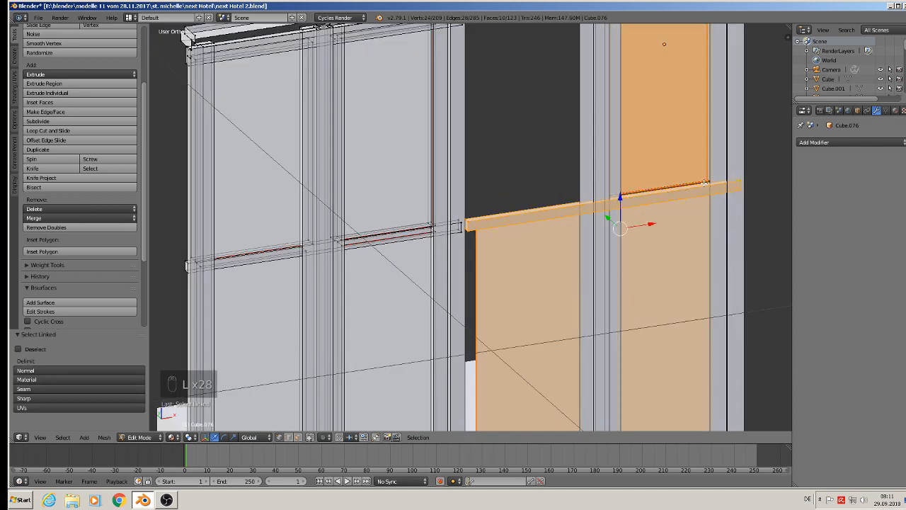
{"action": "key", "text": "x"}
{"action": "left_click", "coordinate": [705, 185]}
Step: Delete the linked pieces of the bottom rail and the inner vertical posts on the window unit's right half
{"action": "middle_click_drag", "start_coordinate": [590, 376], "coordinate": [616, 179], "text": "shift"}
{"action": "middle_click_drag", "start_coordinate": [532, 416], "coordinate": [542, 221], "text": "shift"}
{"action": "scroll", "coordinate": [543, 223], "scroll_direction": "up", "scroll_amount": 3}
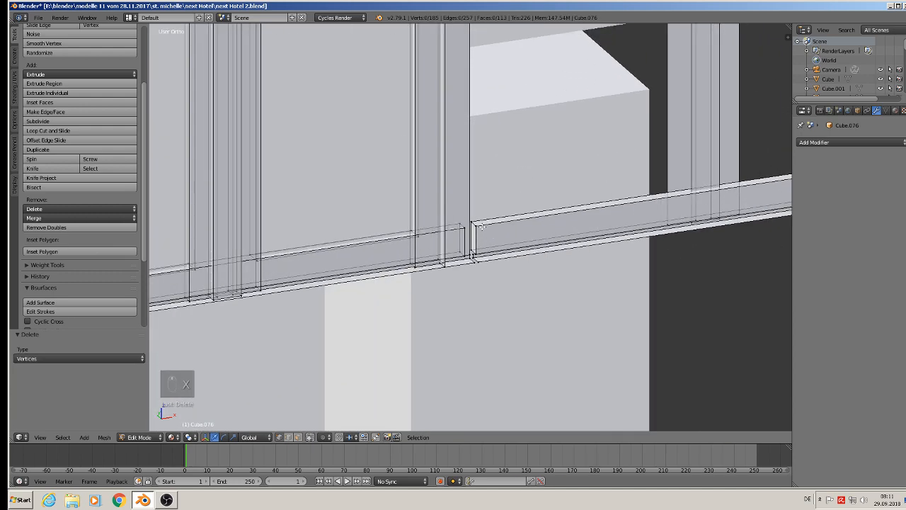
{"action": "key", "text": "l"}
{"action": "key", "text": "l"}
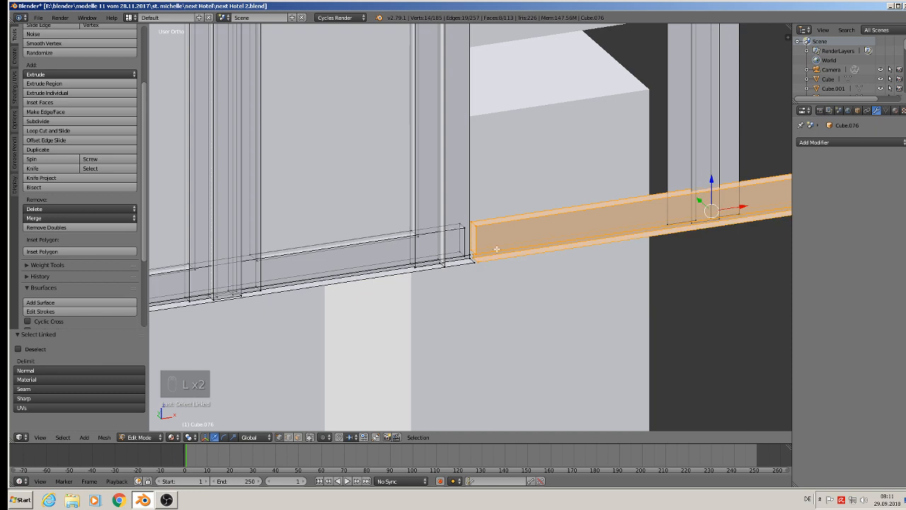
{"action": "key", "text": "l"}
{"action": "key", "text": "l"}
{"action": "key", "text": "l"}
{"action": "key", "text": "l"}
{"action": "key", "text": "l"}
{"action": "key", "text": "l"}
{"action": "key", "text": "l"}
{"action": "key", "text": "l"}
{"action": "key", "text": "l"}
{"action": "key", "text": "l"}
{"action": "key", "text": "l"}
{"action": "key", "text": "l"}
{"action": "key", "text": "l"}
{"action": "key", "text": "l"}
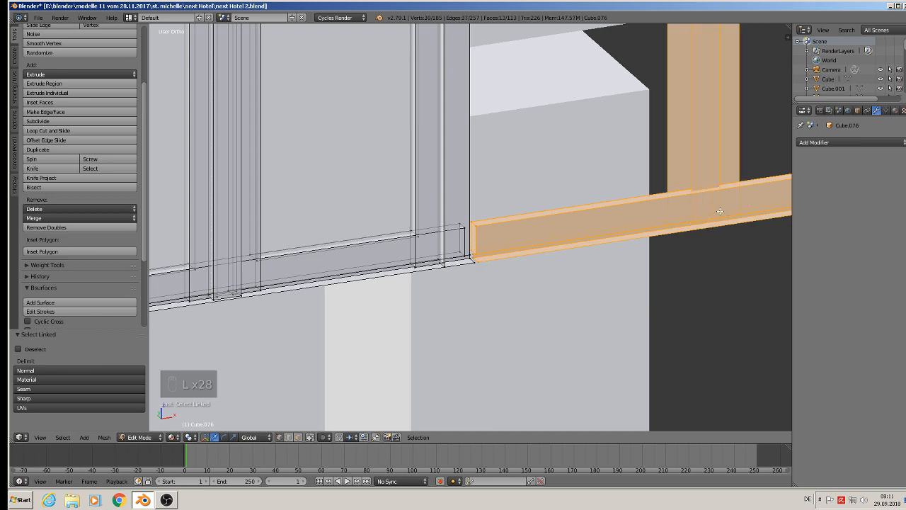
{"action": "key", "text": "x"}
{"action": "left_click", "coordinate": [719, 210]}
Step: Delete the linked vertices of the tall end post at the window unit's far right
{"action": "scroll", "coordinate": [715, 210], "scroll_direction": "down", "scroll_amount": 8}
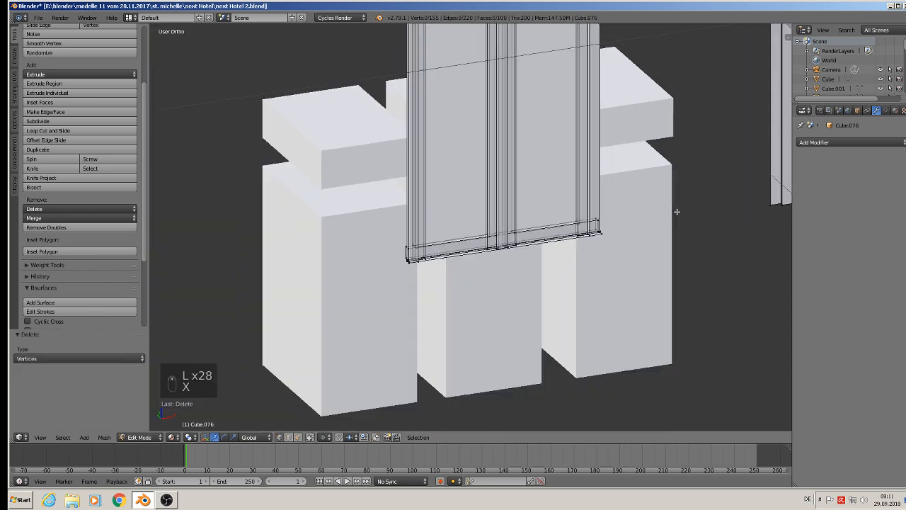
{"action": "middle_click_drag", "start_coordinate": [649, 144], "coordinate": [518, 282], "text": "shift"}
{"action": "scroll", "coordinate": [586, 105], "scroll_direction": "up", "scroll_amount": 2}
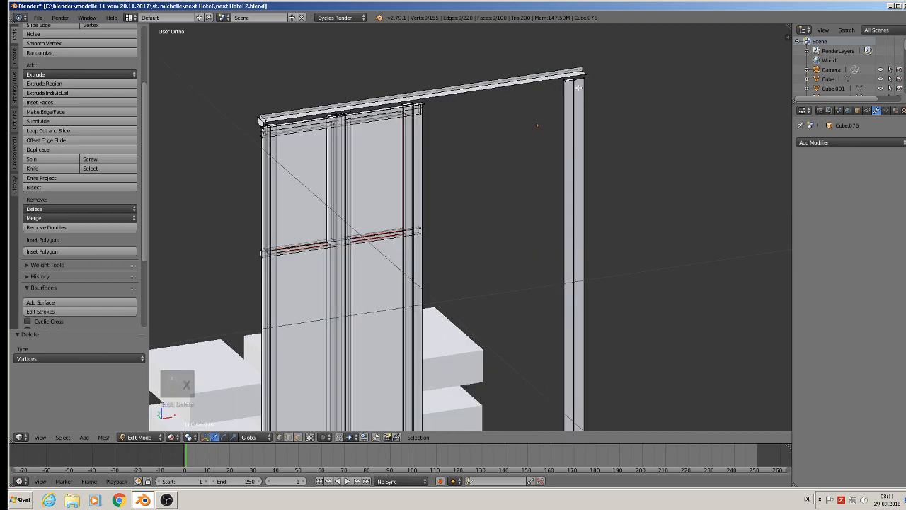
{"action": "key", "text": "l"}
{"action": "key", "text": "l"}
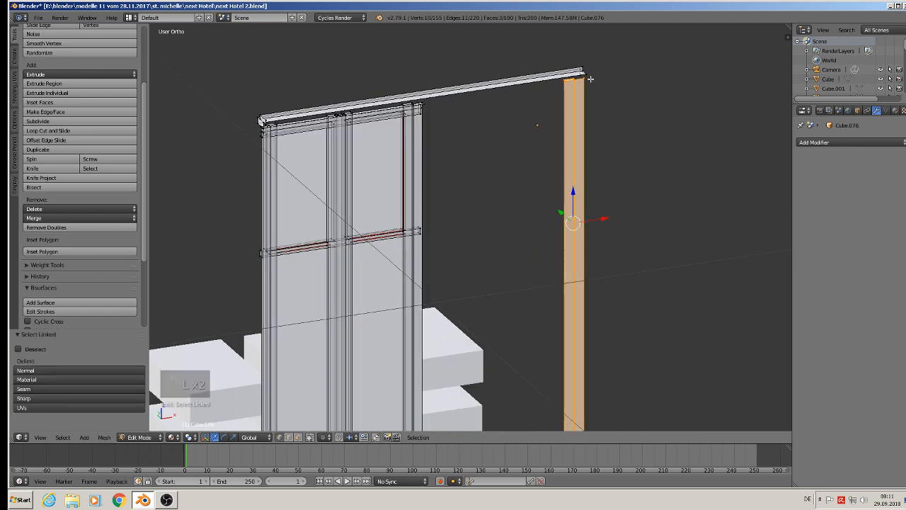
{"action": "key", "text": "x"}
{"action": "left_click", "coordinate": [591, 77]}
Step: Circle-select the right end of the long top beam and delete its vertices
{"action": "scroll", "coordinate": [521, 114], "scroll_direction": "up", "scroll_amount": 2}
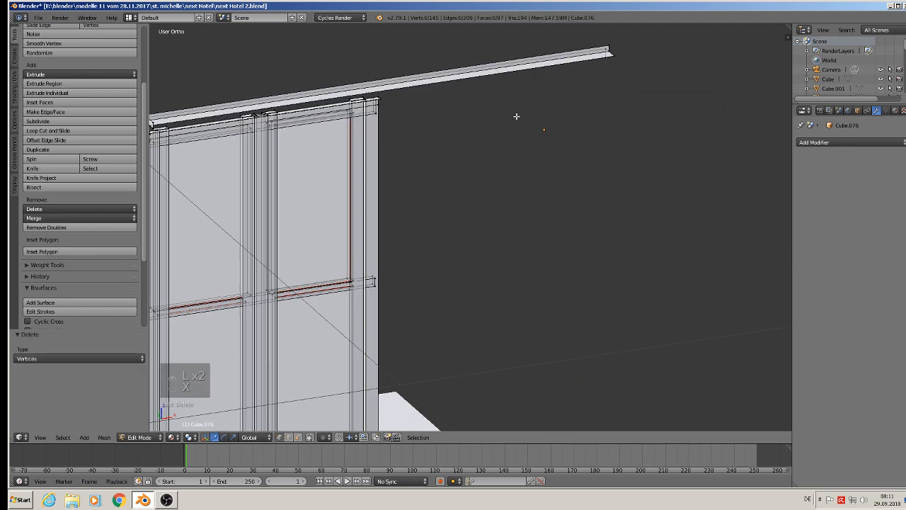
{"action": "mouse_move", "coordinate": [517, 117]}
{"action": "middle_mouse_down"}
{"action": "mouse_move", "coordinate": [545, 131]}
{"action": "mouse_move", "coordinate": [550, 125]}
{"action": "mouse_move", "coordinate": [532, 118]}
{"action": "middle_mouse_up"}
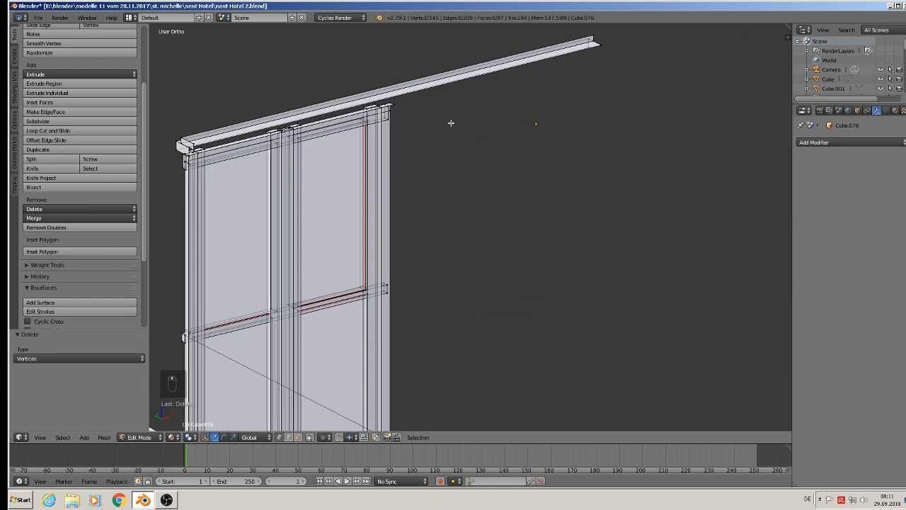
{"action": "middle_click_drag", "start_coordinate": [452, 123], "coordinate": [488, 140], "text": "shift"}
{"action": "scroll", "coordinate": [354, 152], "scroll_direction": "up", "scroll_amount": 1}
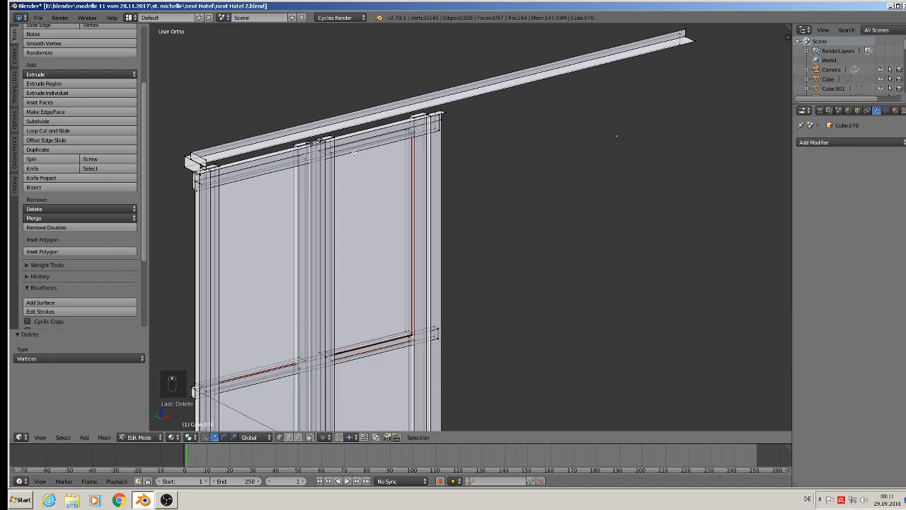
{"action": "key", "text": "c"}
{"action": "left_click", "coordinate": [693, 36]}
{"action": "right_click", "coordinate": [683, 54]}
{"action": "key", "text": "x"}
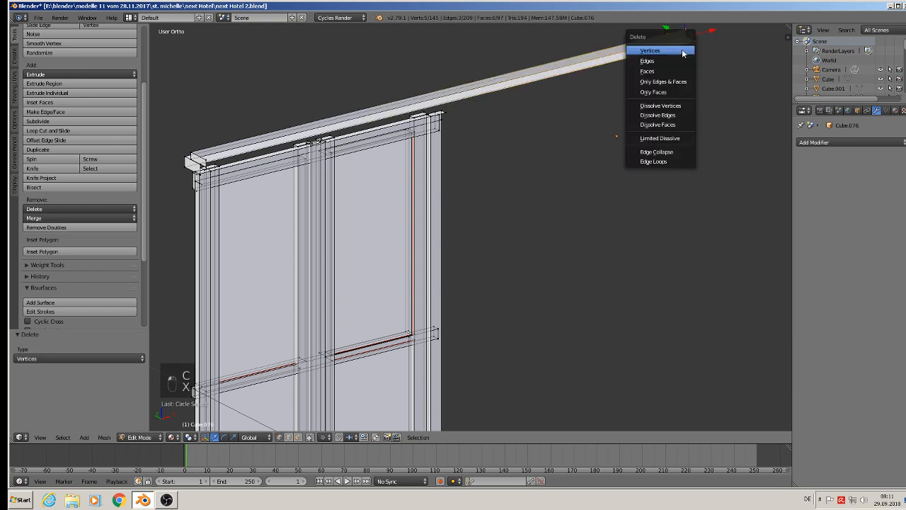
{"action": "left_click", "coordinate": [684, 50]}
Step: Delete the leftover beam end faces above the window unit's upper left corner
{"action": "scroll", "coordinate": [235, 146], "scroll_direction": "up", "scroll_amount": 1}
{"action": "scroll", "coordinate": [379, 127], "scroll_direction": "up", "scroll_amount": 1}
{"action": "scroll", "coordinate": [369, 116], "scroll_direction": "up", "scroll_amount": 3}
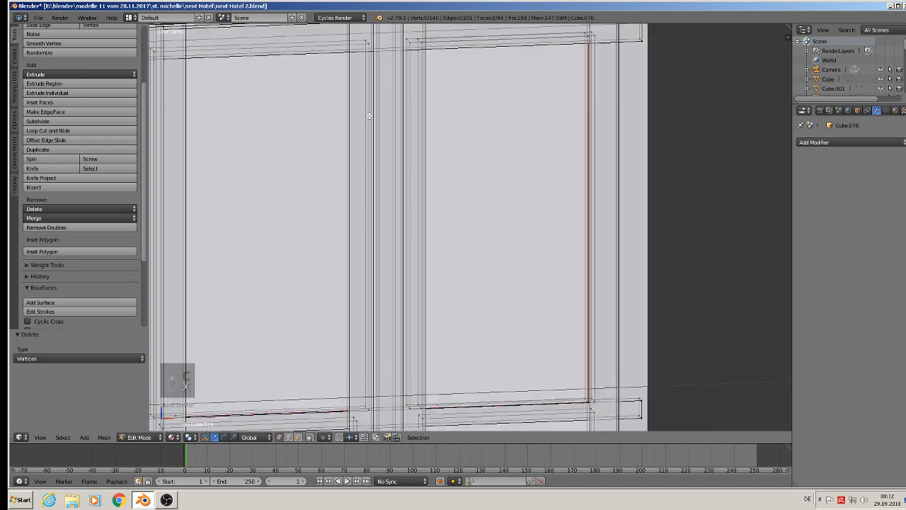
{"action": "scroll", "coordinate": [369, 116], "scroll_direction": "down", "scroll_amount": 3}
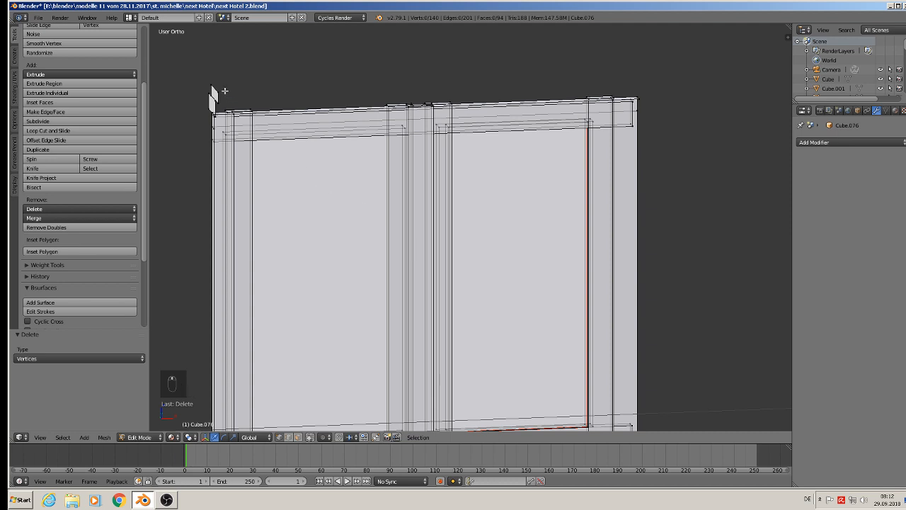
{"action": "key", "text": "grave"}
{"action": "key", "text": "grave"}
{"action": "key", "text": "grave"}
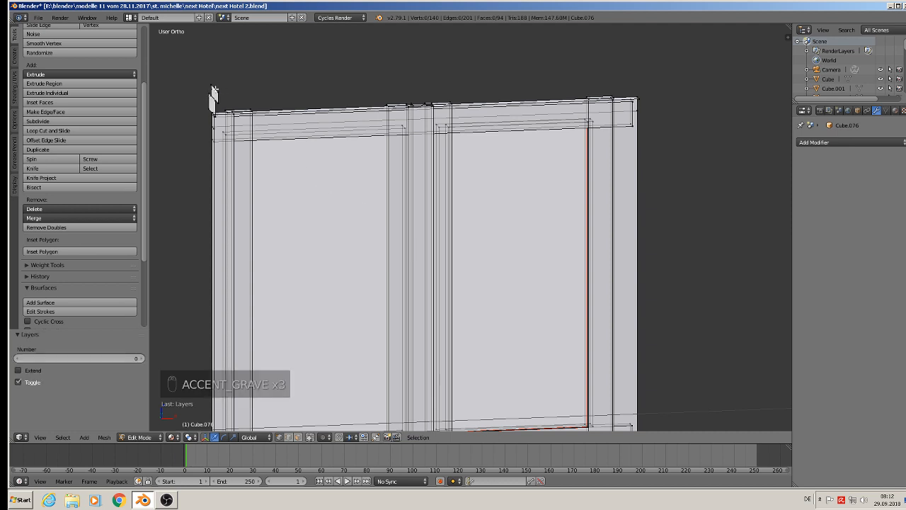
{"action": "right_click", "coordinate": [212, 89]}
{"action": "key", "text": "grave"}
{"action": "key", "text": "l"}
{"action": "key", "text": "l"}
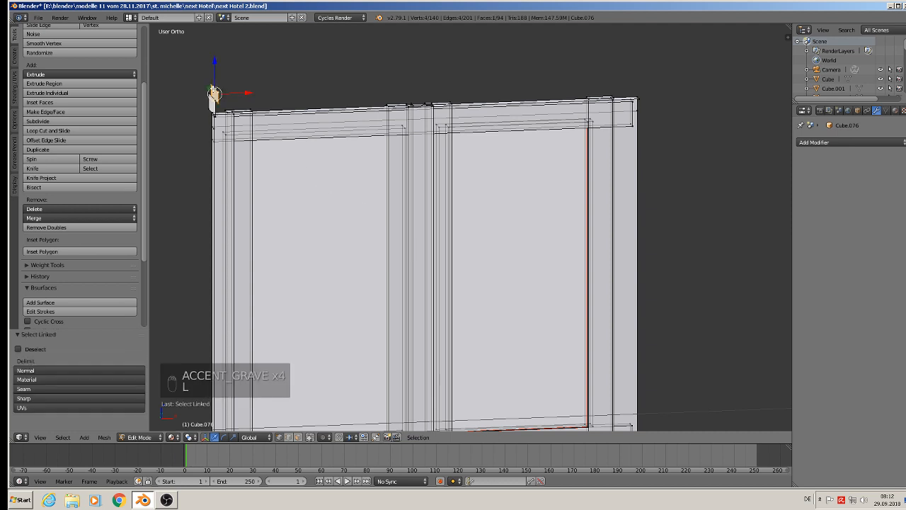
{"action": "key", "text": "x"}
{"action": "left_click", "coordinate": [210, 98]}
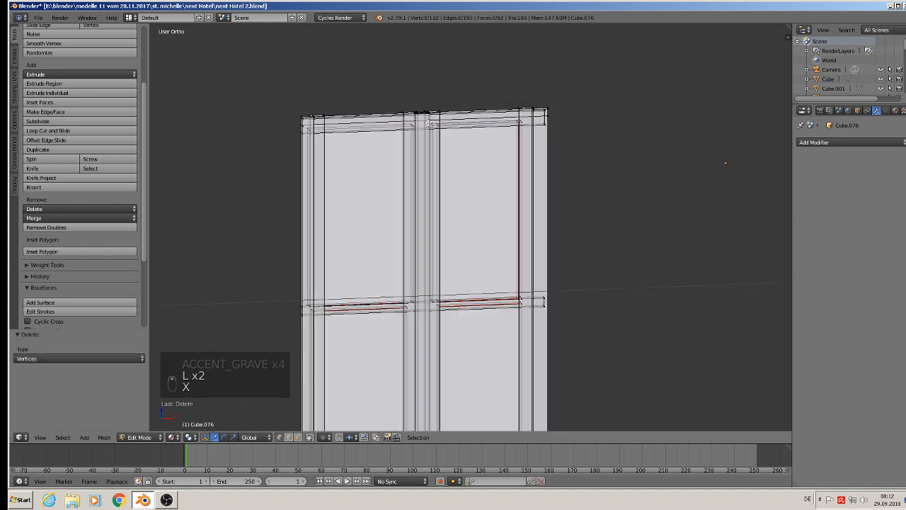
Step: In front view, move the window unit's right frame edge about 0.052 outward along X to widen the right-hand panels
{"action": "key", "text": "Tab"}
{"action": "middle_click_drag", "start_coordinate": [585, 194], "coordinate": [529, 158], "text": "shift"}
{"action": "scroll", "coordinate": [475, 191], "scroll_direction": "down", "scroll_amount": 1}
{"action": "scroll", "coordinate": [542, 156], "scroll_direction": "up", "scroll_amount": 1}
{"action": "key", "text": "KP_1"}
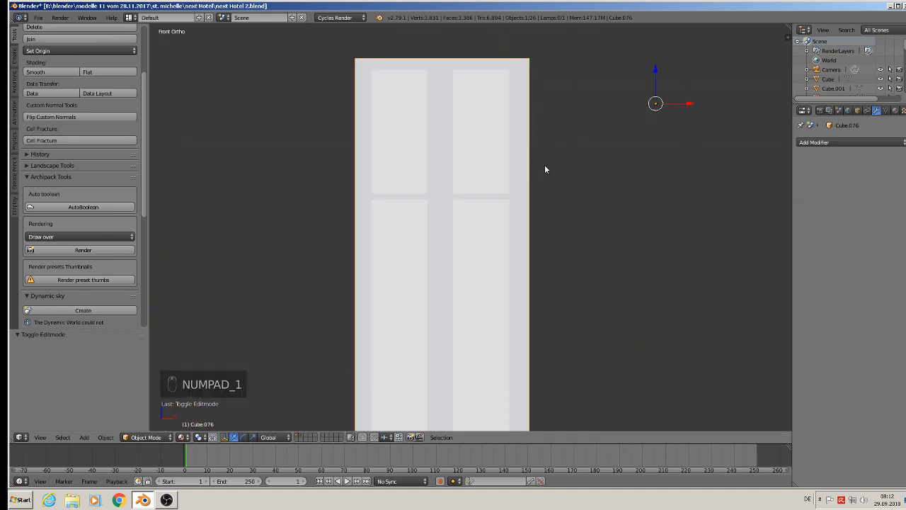
{"action": "scroll", "coordinate": [544, 164], "scroll_direction": "down", "scroll_amount": 4}
{"action": "key", "text": "Tab"}
{"action": "middle_click_drag", "start_coordinate": [577, 254], "coordinate": [483, 281], "text": "shift"}
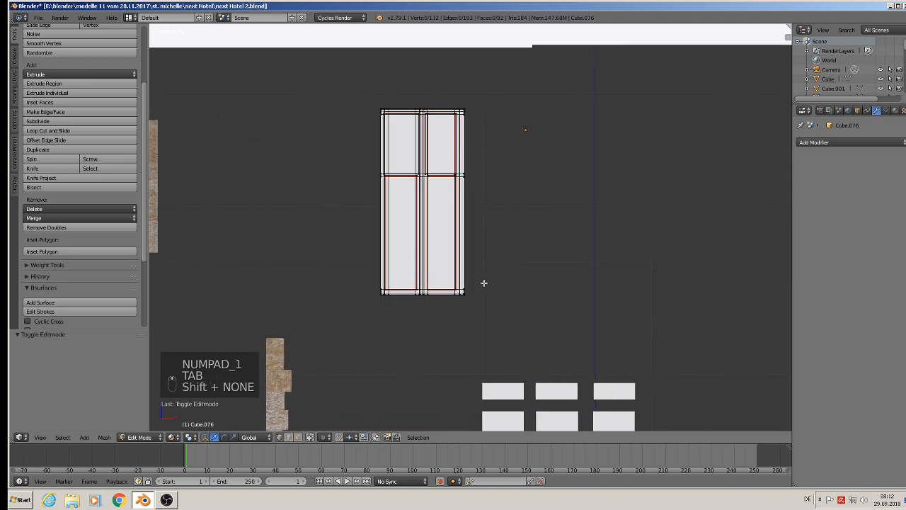
{"action": "key", "text": "b"}
{"action": "left_click_drag", "start_coordinate": [504, 318], "coordinate": [430, 89]}
{"action": "left_click_drag", "start_coordinate": [494, 190], "coordinate": [525, 195]}
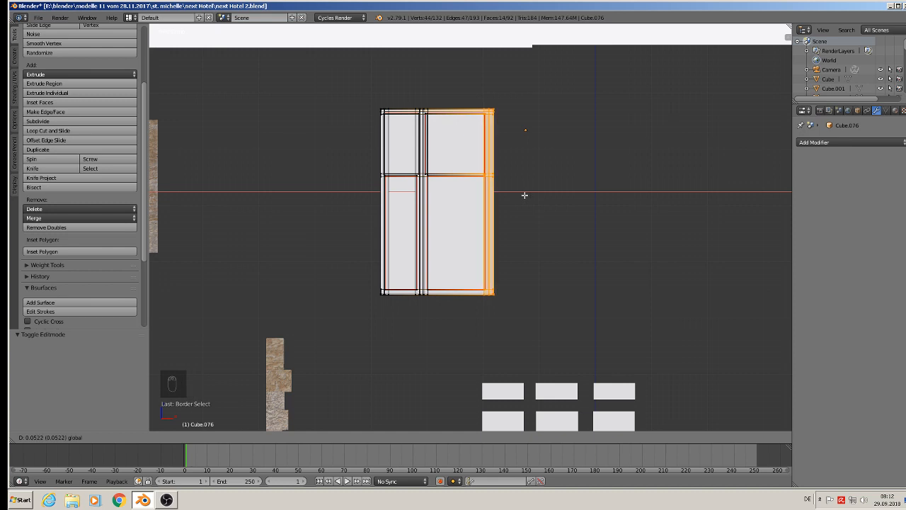
{"action": "left_click", "coordinate": [525, 195]}
Step: Duplicate the window unit's centre post and place the copy about 0.071 to the right along X
{"action": "key", "text": "a"}
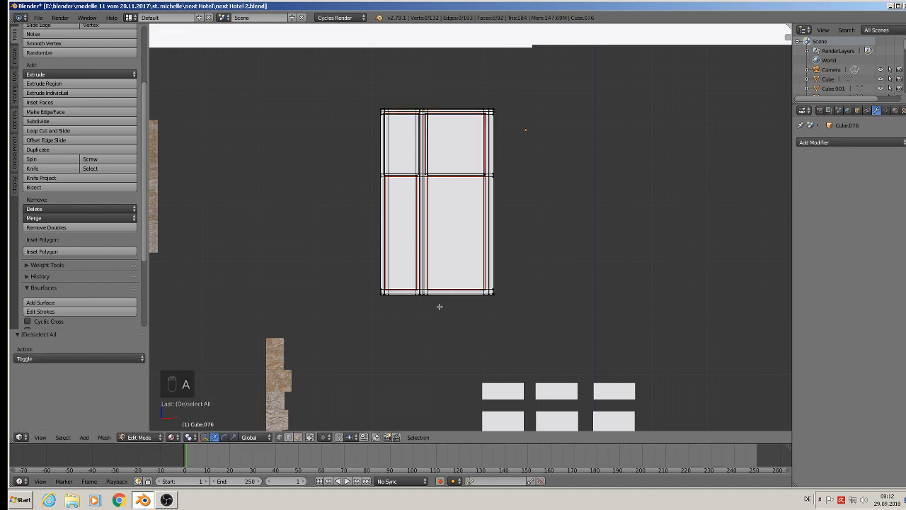
{"action": "key", "text": "b"}
{"action": "left_click_drag", "start_coordinate": [439, 307], "coordinate": [406, 86]}
{"action": "key", "text": "shift+d"}
{"action": "key", "text": "x"}
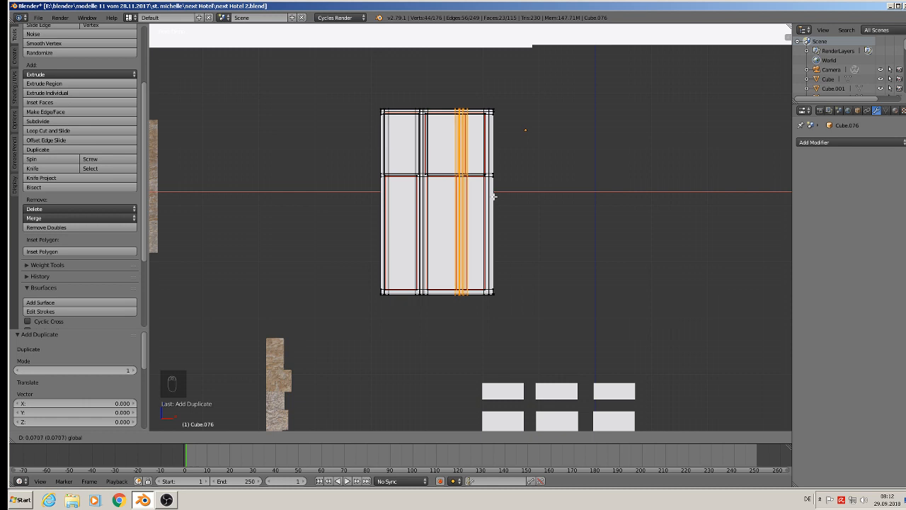
{"action": "left_click", "coordinate": [494, 197]}
{"action": "key", "text": "a"}
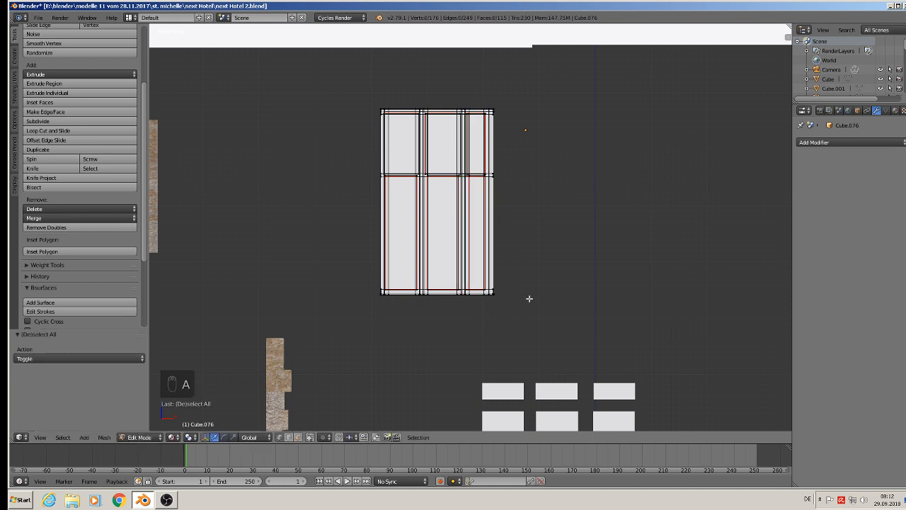
Step: Move the right frame edge further outward along X so the third column of panels matches the others in width
{"action": "key", "text": "b"}
{"action": "left_click_drag", "start_coordinate": [527, 305], "coordinate": [474, 81]}
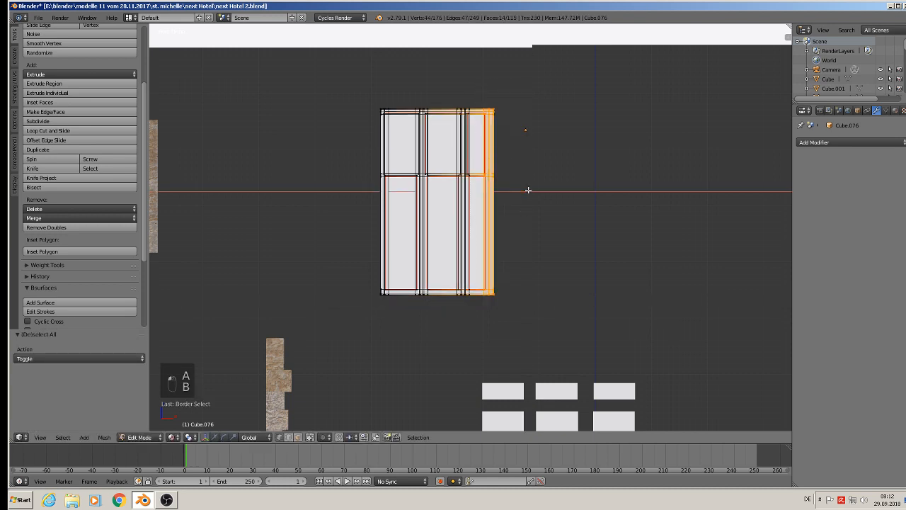
{"action": "key", "text": "Tab"}
{"action": "scroll", "coordinate": [538, 195], "scroll_direction": "down", "scroll_amount": 2}
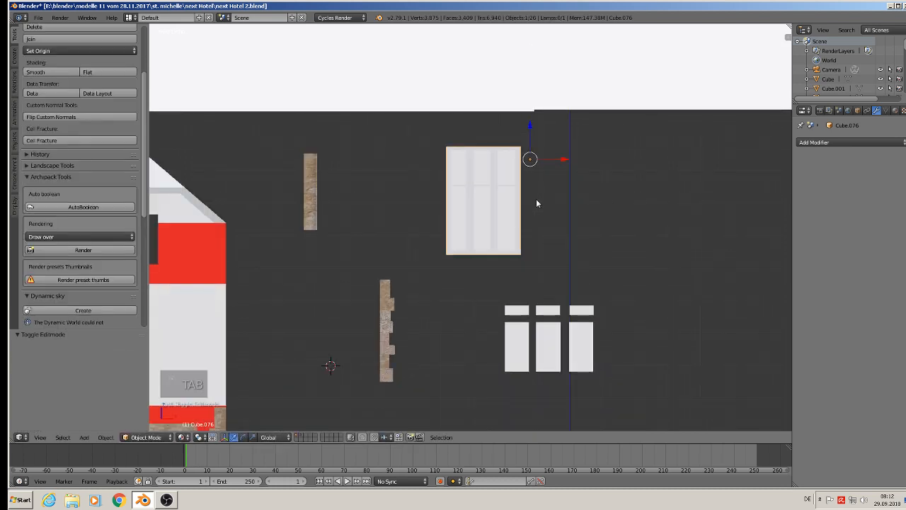
Step: Scale the whole three-column window object along X to about 0.746
{"action": "scroll", "coordinate": [536, 199], "scroll_direction": "up", "scroll_amount": 2}
{"action": "key", "text": "s"}
{"action": "key", "text": "x"}
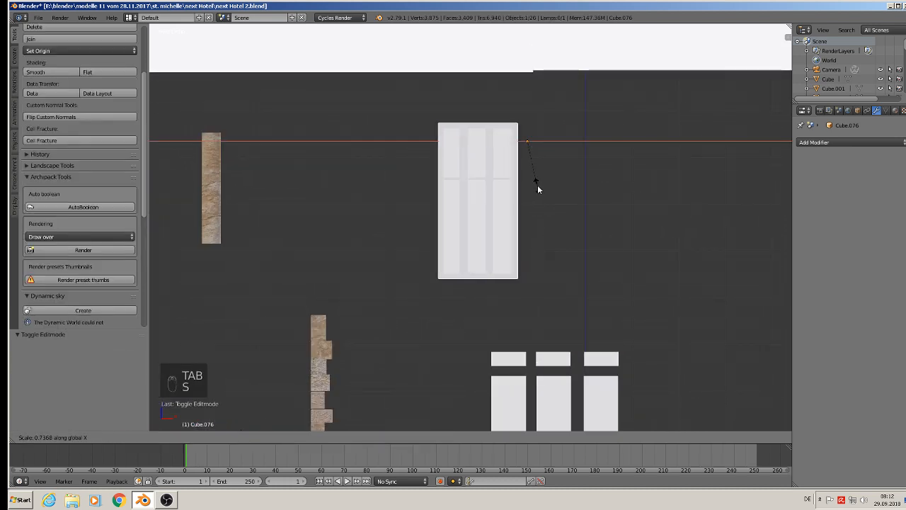
{"action": "left_click", "coordinate": [537, 184]}
Step: Duplicate the three-column window and place the copy over the white storey, about -1.168 in X and -0.432 in Z
{"action": "scroll", "coordinate": [539, 184], "scroll_direction": "down", "scroll_amount": 5}
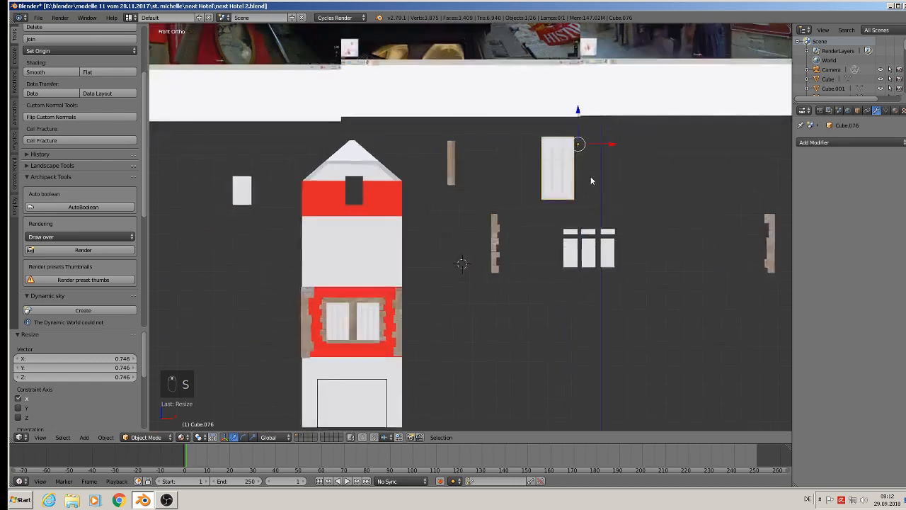
{"action": "key", "text": "shift+d"}
{"action": "left_click", "coordinate": [370, 262]}
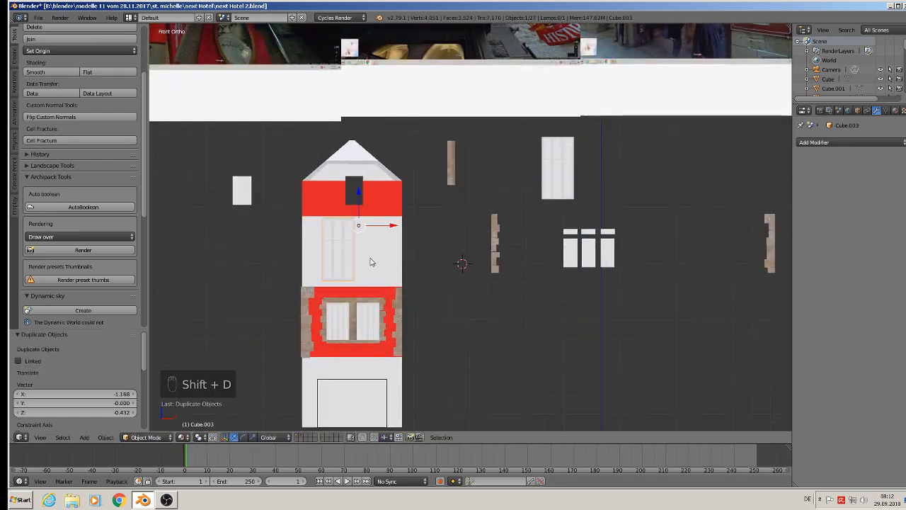
Step: Move the copied window about 0.601 along Y to the white storey's facade, and adjust its depth against the window openings
{"action": "middle_click_drag", "start_coordinate": [371, 262], "coordinate": [430, 289]}
{"action": "scroll", "coordinate": [390, 247], "scroll_direction": "up", "scroll_amount": 6}
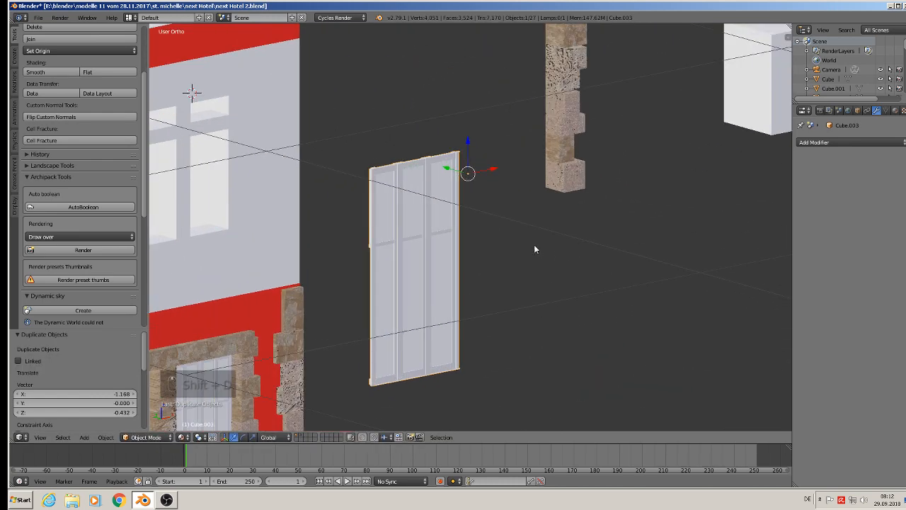
{"action": "key", "text": "g"}
{"action": "key", "text": "y"}
{"action": "left_click", "coordinate": [181, 115]}
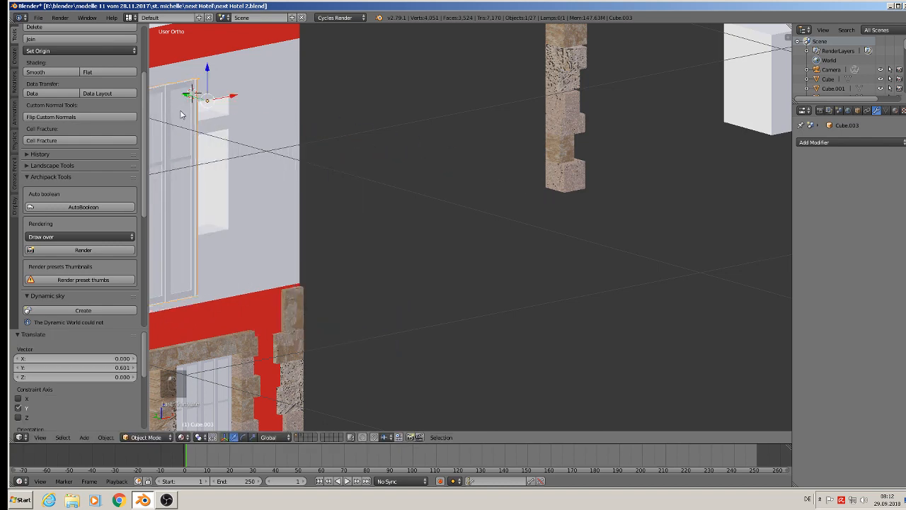
{"action": "key", "text": "KP_Decimal"}
{"action": "key", "text": "g"}
{"action": "key", "text": "y"}
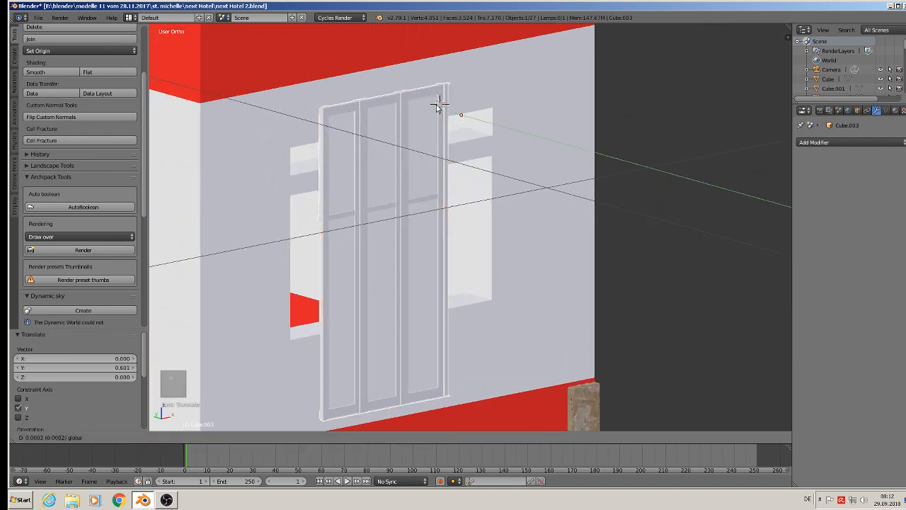
{"action": "left_click", "coordinate": [380, 91]}
Step: Scale the copied window uniformly to about 0.485 to suit the white storey's openings
{"action": "key", "text": "KP_1"}
{"action": "middle_click_drag", "start_coordinate": [383, 223], "coordinate": [405, 225]}
{"action": "key", "text": "s"}
{"action": "left_click", "coordinate": [421, 209]}
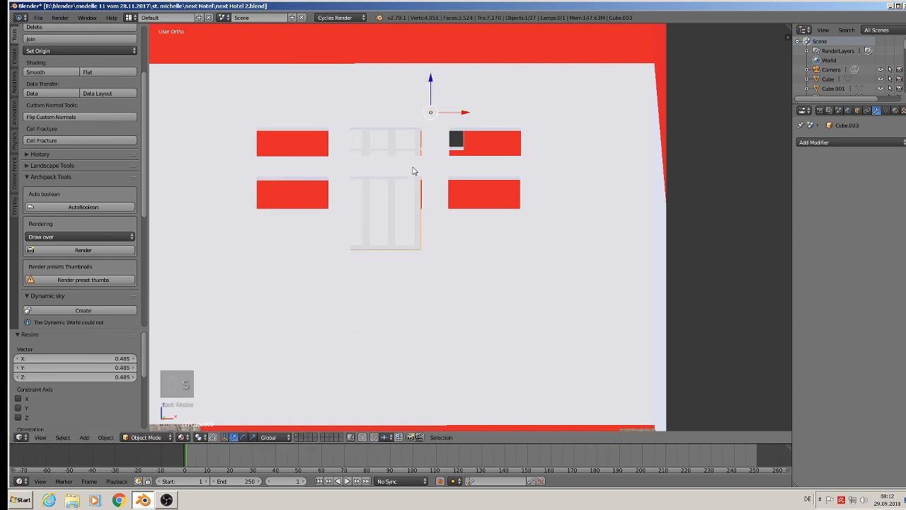
Step: Lower the copied three-column window about 0.078 in Z and switch the viewport to Solid shading
{"action": "left_click_drag", "start_coordinate": [432, 92], "coordinate": [438, 167]}
{"action": "middle_click_drag", "start_coordinate": [418, 214], "coordinate": [412, 255]}
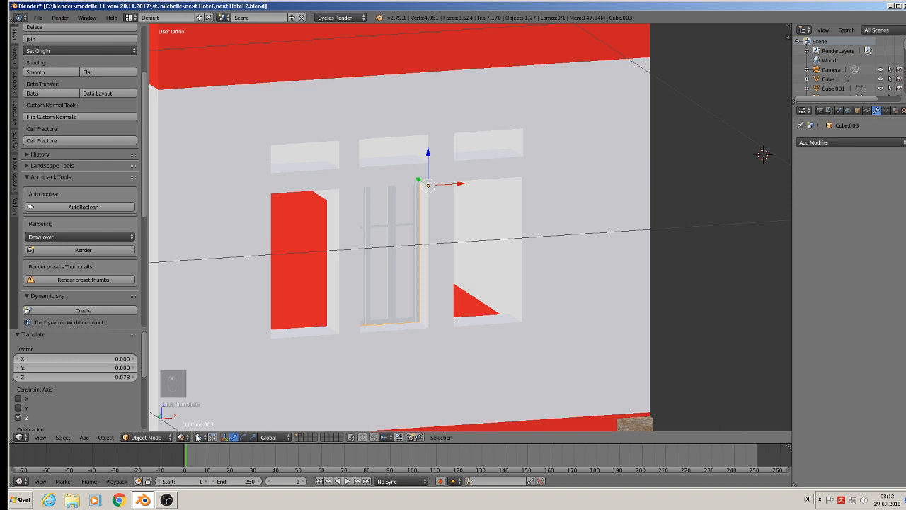
{"action": "left_click", "coordinate": [199, 437]}
{"action": "left_click", "coordinate": [183, 437]}
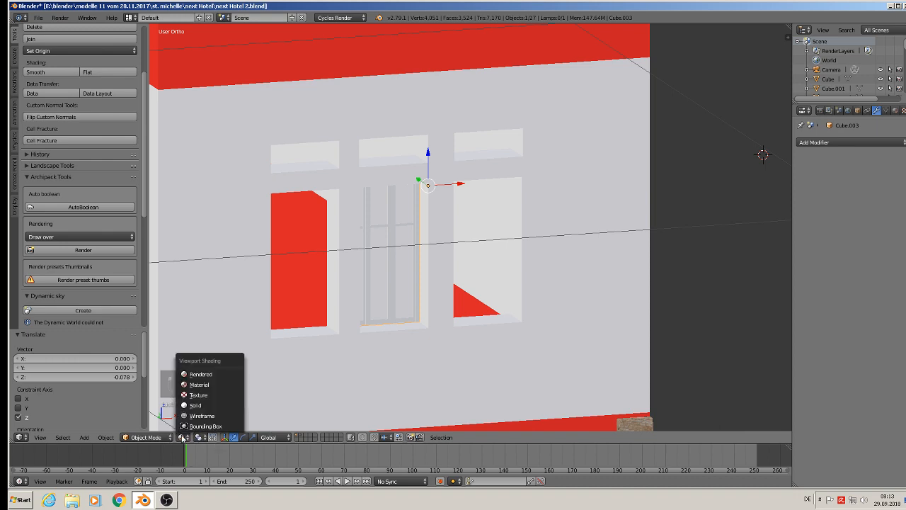
{"action": "left_click", "coordinate": [201, 408]}
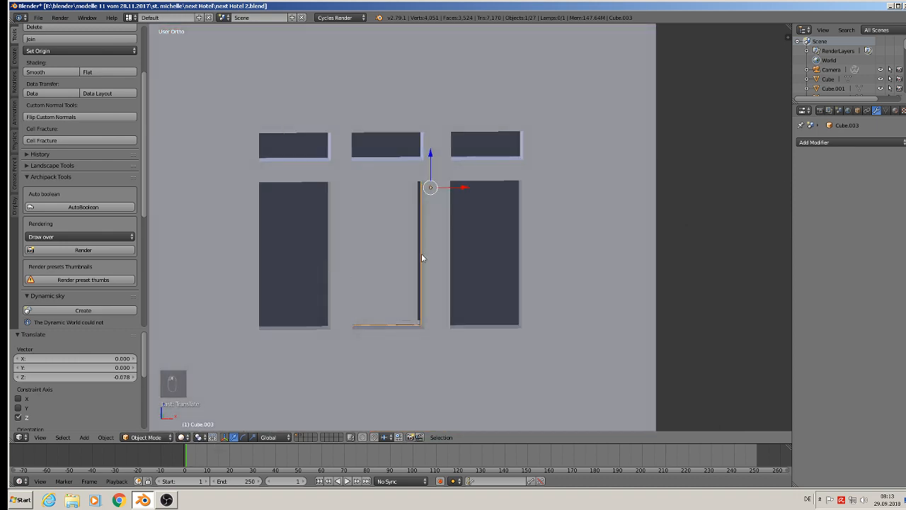
Step: In front view, move the window copy along X to the leftmost tall opening and about -0.007 in Z
{"action": "key", "text": "KP_1"}
{"action": "left_click", "coordinate": [457, 182]}
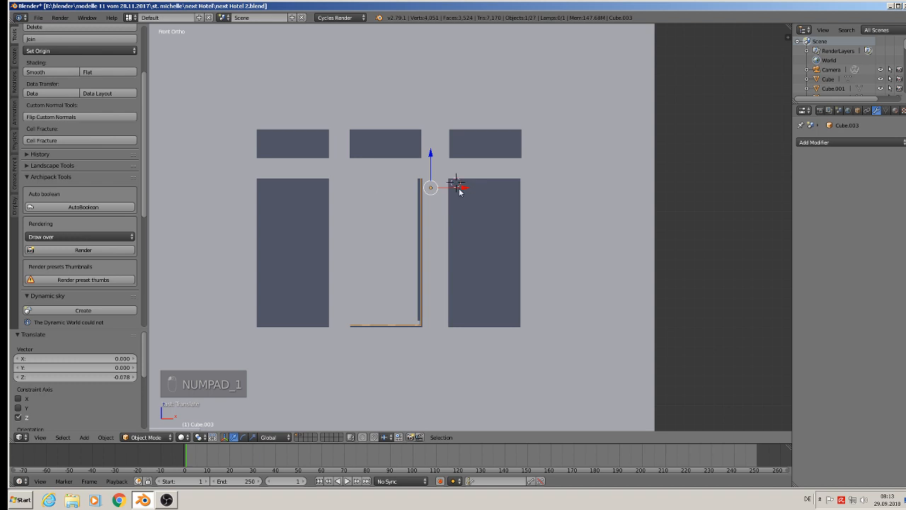
{"action": "left_click_drag", "start_coordinate": [460, 189], "coordinate": [372, 196]}
{"action": "left_click_drag", "start_coordinate": [345, 166], "coordinate": [346, 172]}
{"action": "mouse_move", "coordinate": [346, 172]}
{"action": "middle_mouse_down"}
{"action": "mouse_move", "coordinate": [378, 248]}
{"action": "mouse_move", "coordinate": [360, 249]}
{"action": "mouse_move", "coordinate": [361, 271]}
{"action": "middle_mouse_up"}
Step: Return the viewport to Material shading and scale the window uniformly to fit the leftmost tall opening
{"action": "left_click", "coordinate": [183, 437]}
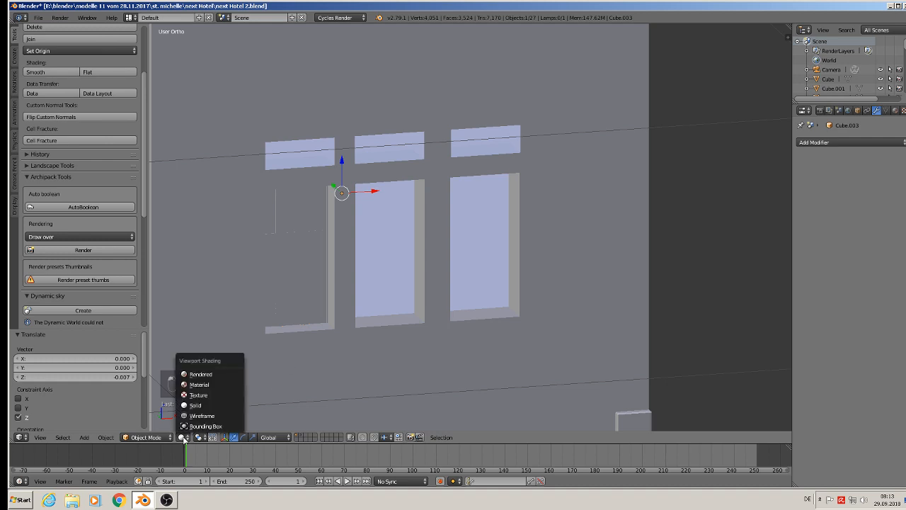
{"action": "left_click", "coordinate": [212, 383]}
{"action": "scroll", "coordinate": [276, 283], "scroll_direction": "up", "scroll_amount": 2}
{"action": "key", "text": "s"}
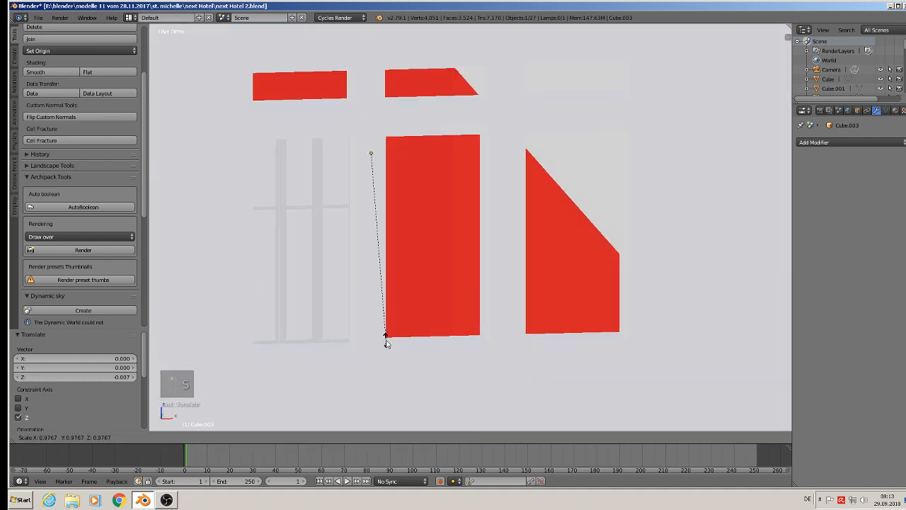
{"action": "left_click", "coordinate": [382, 330]}
Step: Nudge the window along X and about -0.004 in Z, and scale it along Z to about 1.025
{"action": "left_click_drag", "start_coordinate": [402, 152], "coordinate": [396, 149]}
{"action": "left_click_drag", "start_coordinate": [365, 122], "coordinate": [366, 129]}
{"action": "middle_click_drag", "start_coordinate": [366, 130], "coordinate": [355, 158]}
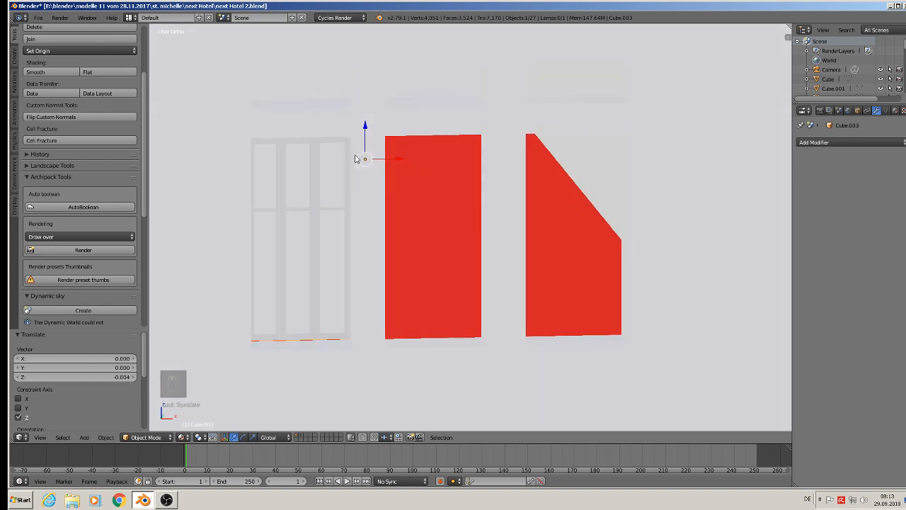
{"action": "key", "text": "s"}
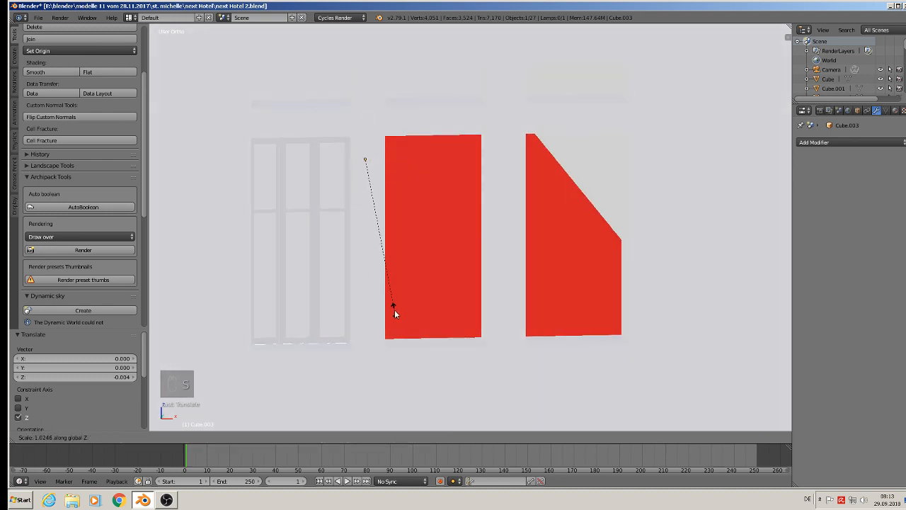
{"action": "left_click", "coordinate": [395, 310]}
Step: Duplicate the fitted window about 0.095 along X into the middle tall opening
{"action": "middle_click_drag", "start_coordinate": [395, 309], "coordinate": [379, 304]}
{"action": "scroll", "coordinate": [379, 304], "scroll_direction": "down", "scroll_amount": 2}
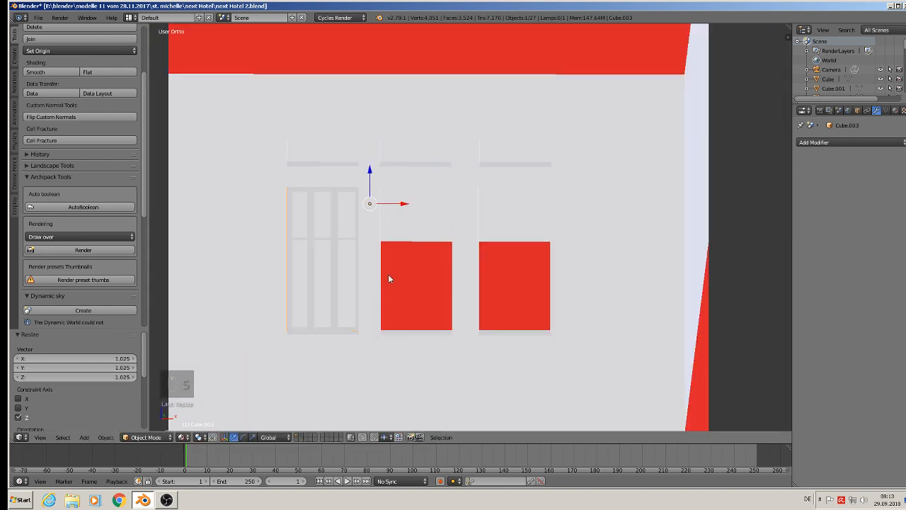
{"action": "key", "text": "shift+d"}
{"action": "key", "text": "x"}
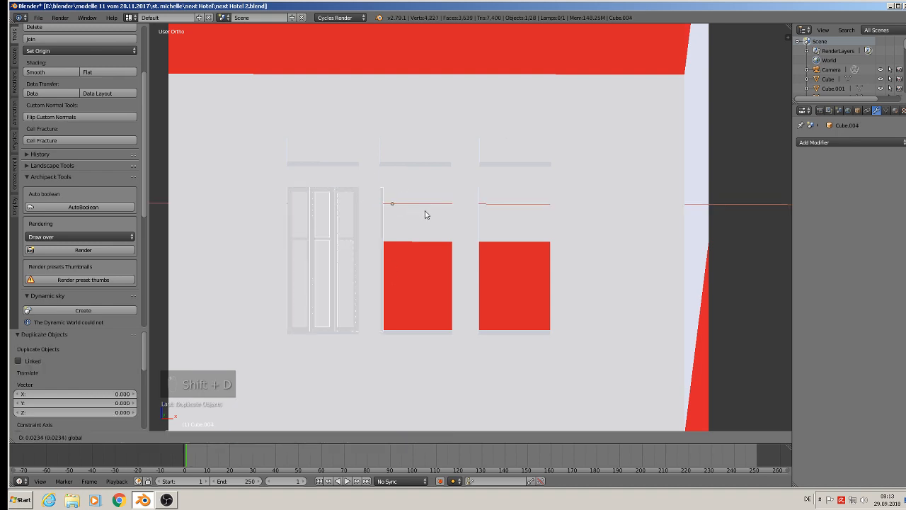
{"action": "left_click", "coordinate": [494, 224]}
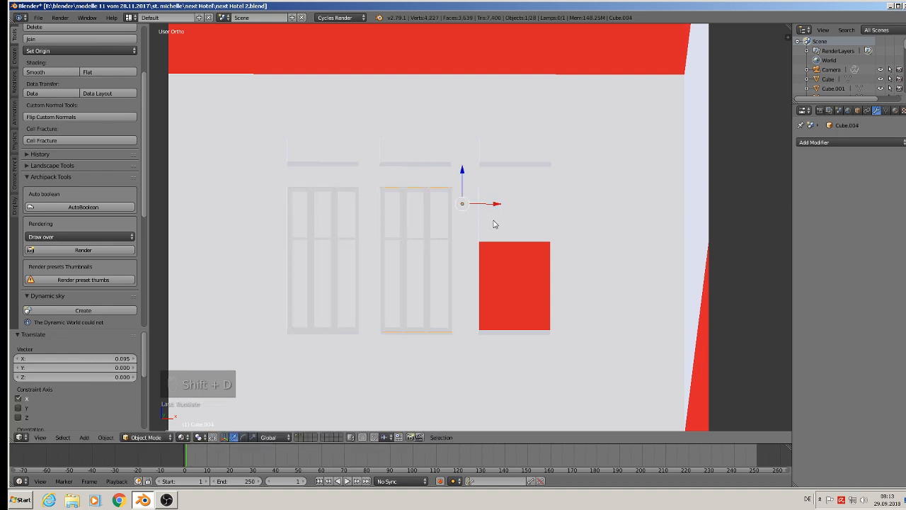
Step: Duplicate the middle window about 0.102 along X into the right tall opening, fine-tune its X position, and deselect it
{"action": "key", "text": "shift+d"}
{"action": "key", "text": "x"}
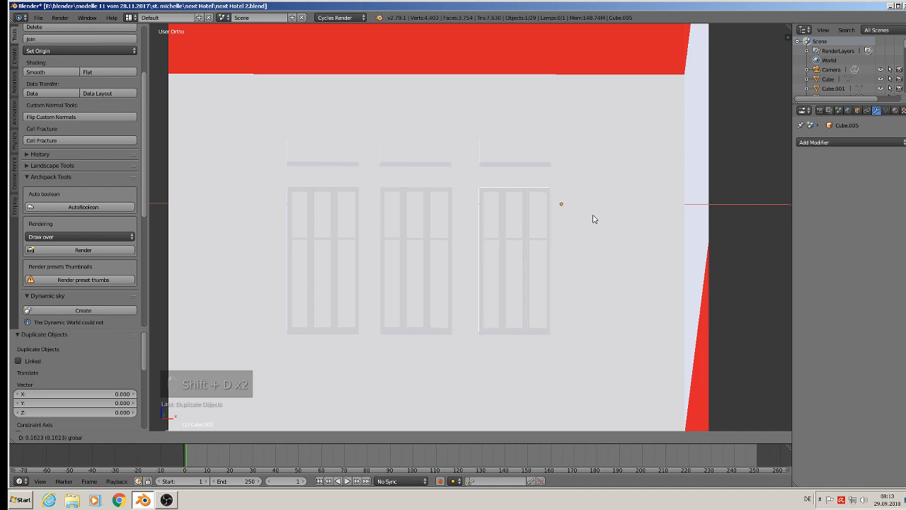
{"action": "left_click", "coordinate": [593, 216]}
{"action": "middle_click_drag", "start_coordinate": [595, 216], "coordinate": [608, 224]}
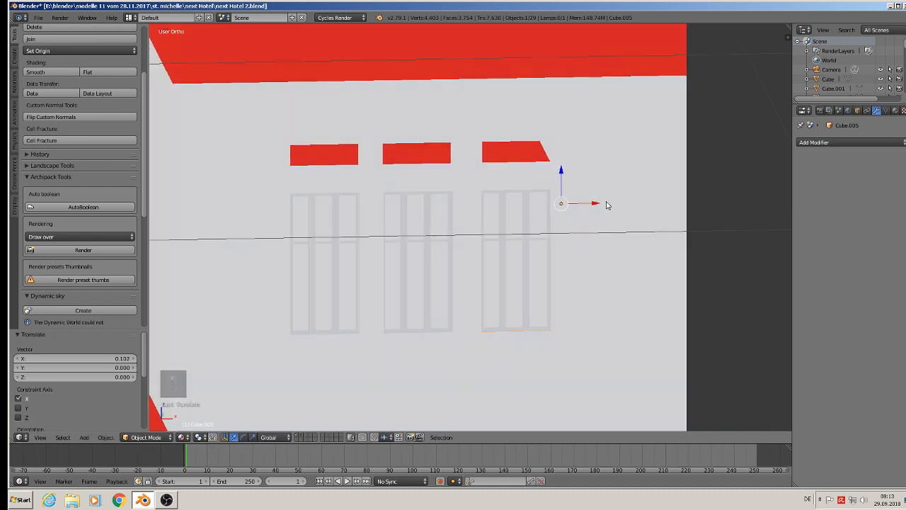
{"action": "left_click_drag", "start_coordinate": [598, 202], "coordinate": [596, 201]}
{"action": "key", "text": "a"}
{"action": "key", "text": "Tab"}
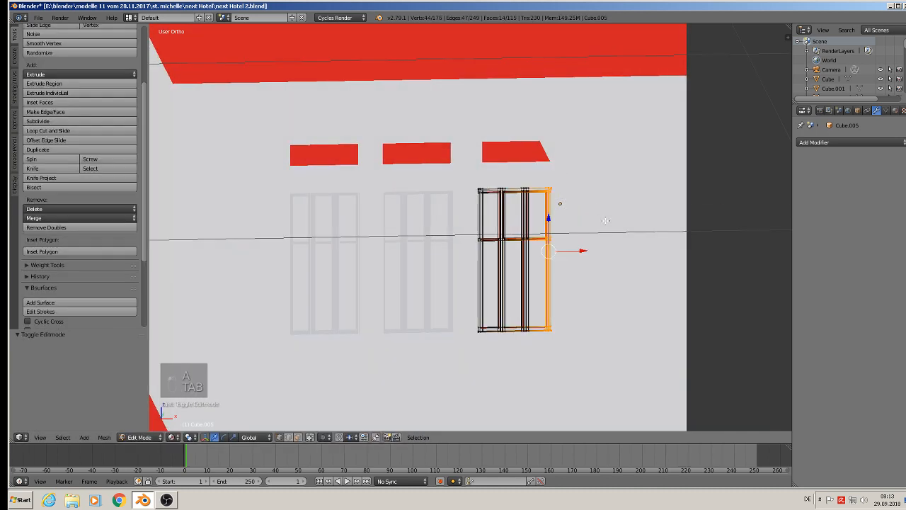
{"action": "key", "text": "Tab"}
Step: Save the project under the new file name next Hotel 3.blend
{"action": "scroll", "coordinate": [605, 241], "scroll_direction": "down", "scroll_amount": 4}
{"action": "middle_click_drag", "start_coordinate": [596, 266], "coordinate": [316, 285]}
{"action": "left_click", "coordinate": [39, 18]}
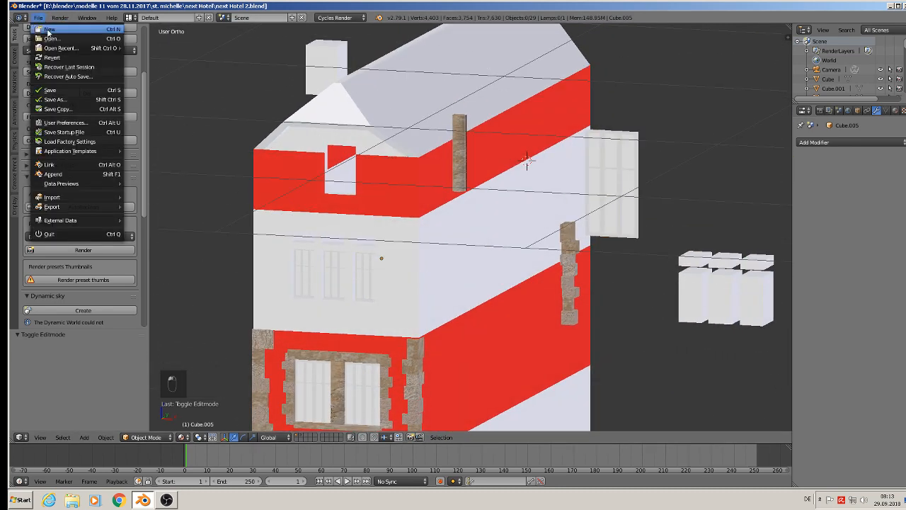
{"action": "left_click", "coordinate": [49, 102]}
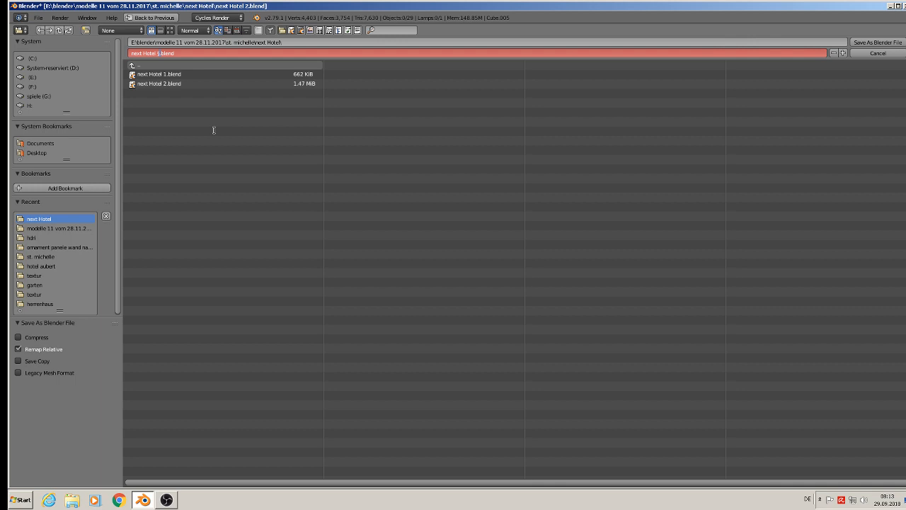
{"action": "left_click", "coordinate": [871, 43]}
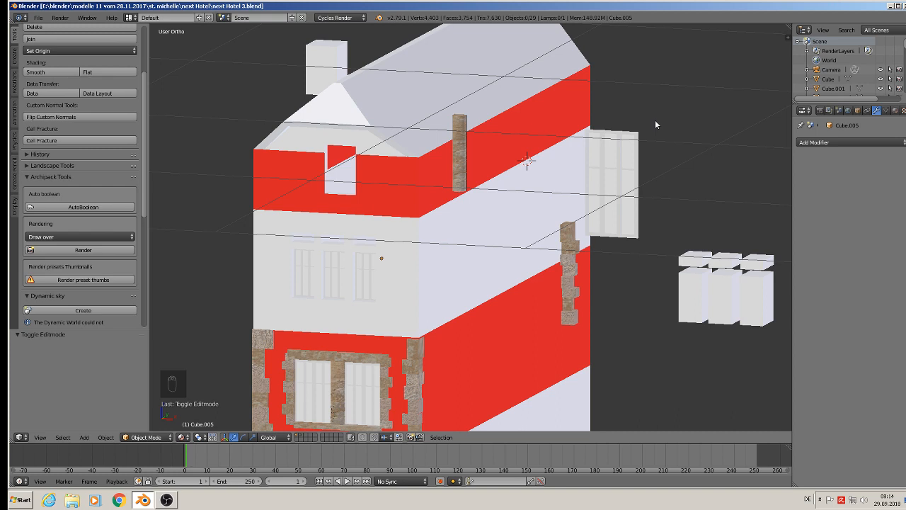
Step: Show only the first layer so the window cutter blocks are hidden, and inspect the white storey's windows
{"action": "left_click", "coordinate": [297, 437]}
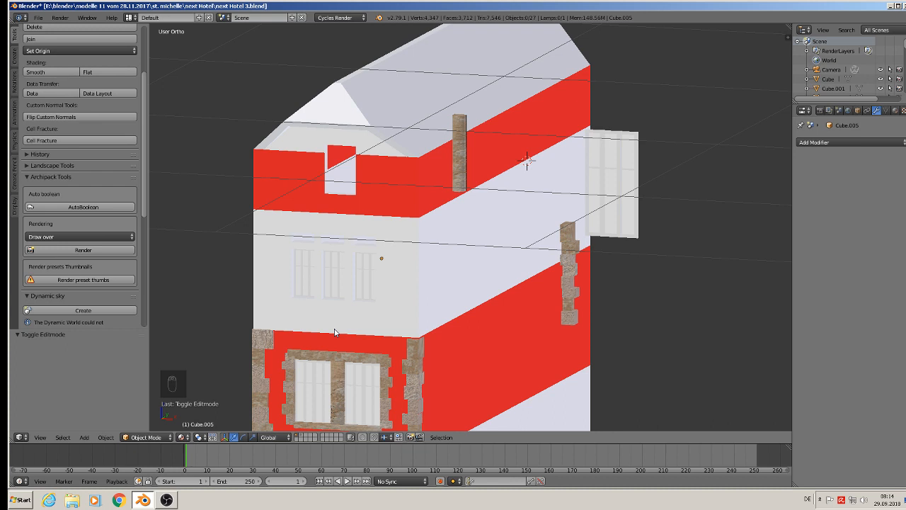
{"action": "scroll", "coordinate": [303, 301], "scroll_direction": "up", "scroll_amount": 7}
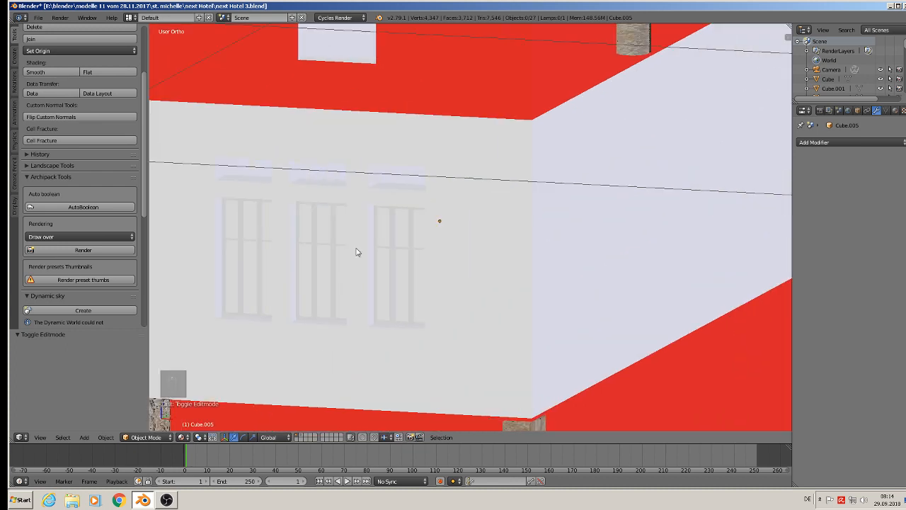
{"action": "scroll", "coordinate": [395, 243], "scroll_direction": "down", "scroll_amount": 5}
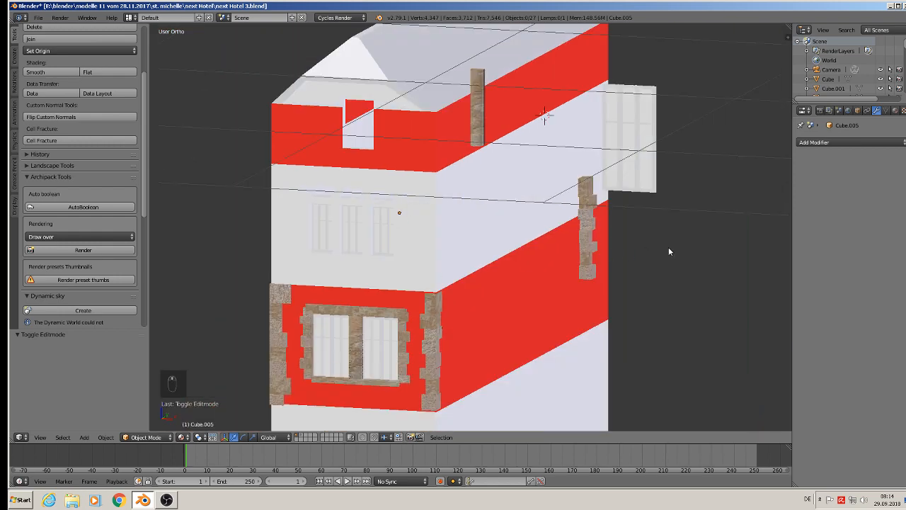
Step: Duplicate the large spare three-column window beside the building and place the copy farther out along X
{"action": "middle_click_drag", "start_coordinate": [668, 247], "coordinate": [421, 347], "text": "shift"}
{"action": "scroll", "coordinate": [390, 276], "scroll_direction": "up", "scroll_amount": 4}
{"action": "right_click_drag", "start_coordinate": [366, 136], "coordinate": [362, 127]}
{"action": "right_click", "coordinate": [452, 166]}
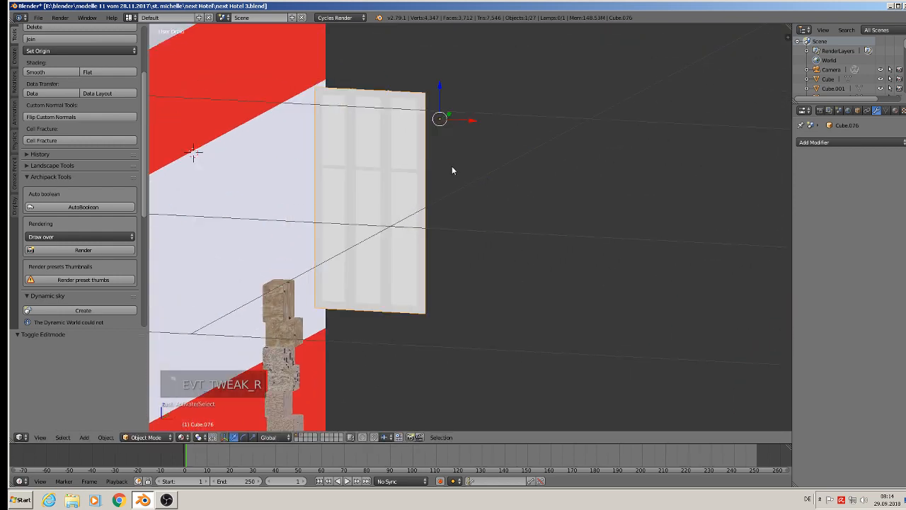
{"action": "key", "text": "shift+d"}
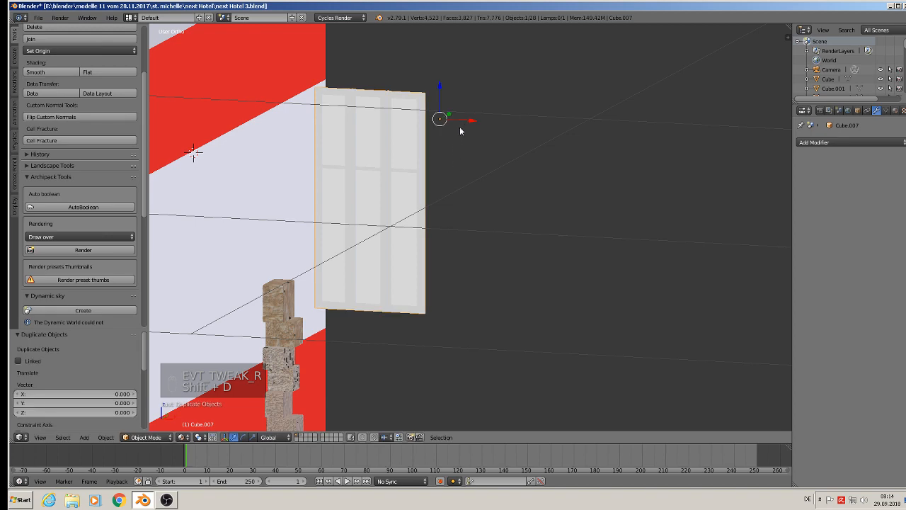
{"action": "key", "text": "x"}
{"action": "left_click", "coordinate": [644, 170]}
Step: Delete the vertices of the horizontal crossbar in the new window copy's mesh
{"action": "key", "text": "Tab"}
{"action": "scroll", "coordinate": [601, 202], "scroll_direction": "up", "scroll_amount": 4}
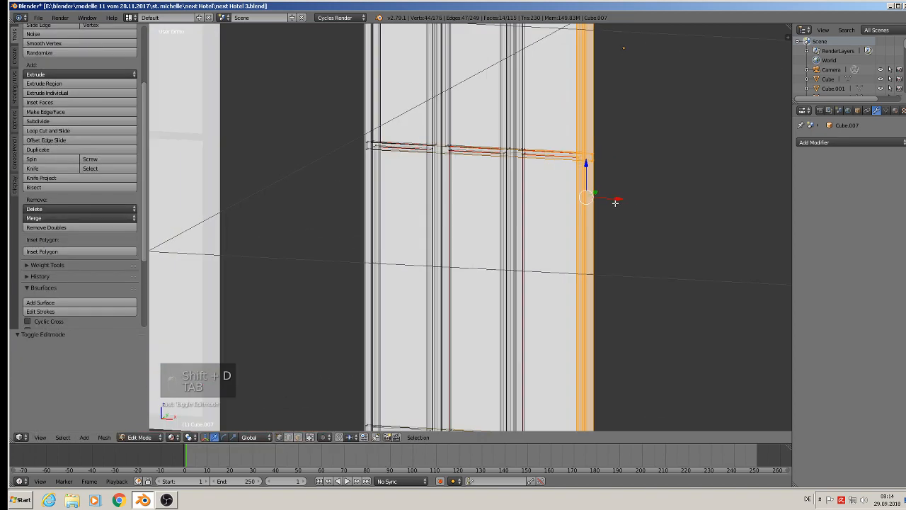
{"action": "scroll", "coordinate": [602, 202], "scroll_direction": "down", "scroll_amount": 3}
{"action": "scroll", "coordinate": [591, 216], "scroll_direction": "up", "scroll_amount": 1}
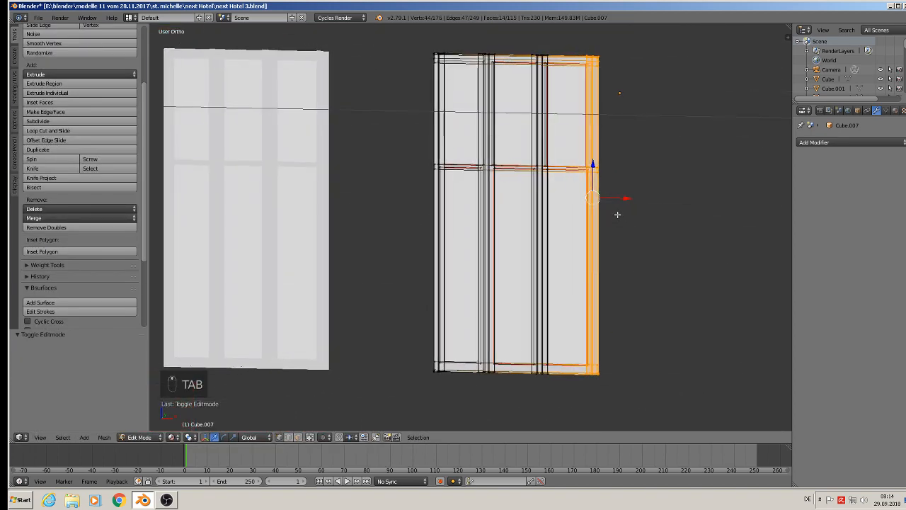
{"action": "key", "text": "a"}
{"action": "key", "text": "a"}
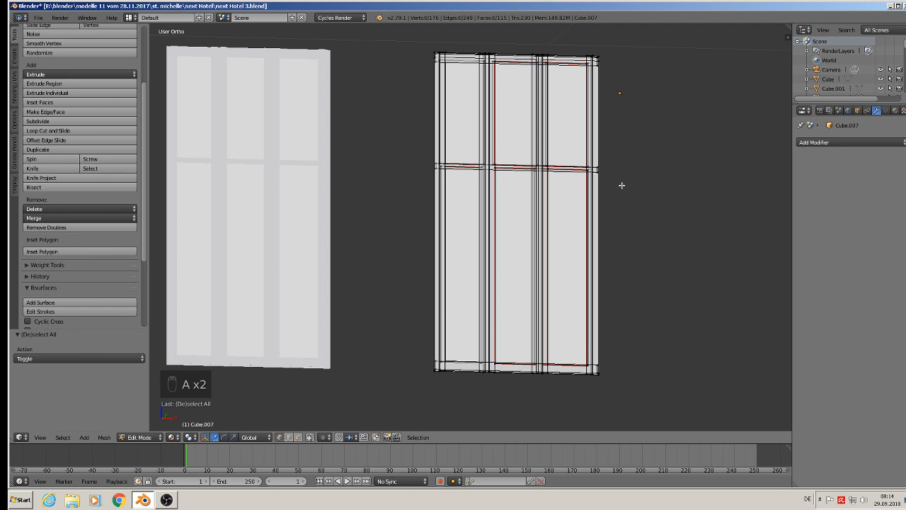
{"action": "key", "text": "b"}
{"action": "left_click_drag", "start_coordinate": [625, 184], "coordinate": [386, 149]}
{"action": "key", "text": "x"}
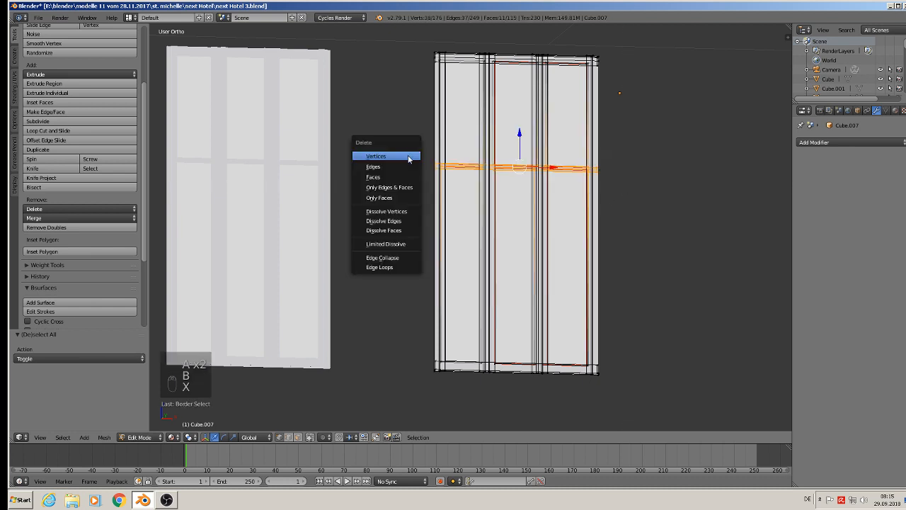
{"action": "left_click", "coordinate": [408, 156]}
Step: Delete the vertices of the window copy's two right-hand uprights, keeping the left column of the frame
{"action": "scroll", "coordinate": [479, 111], "scroll_direction": "down", "scroll_amount": 1}
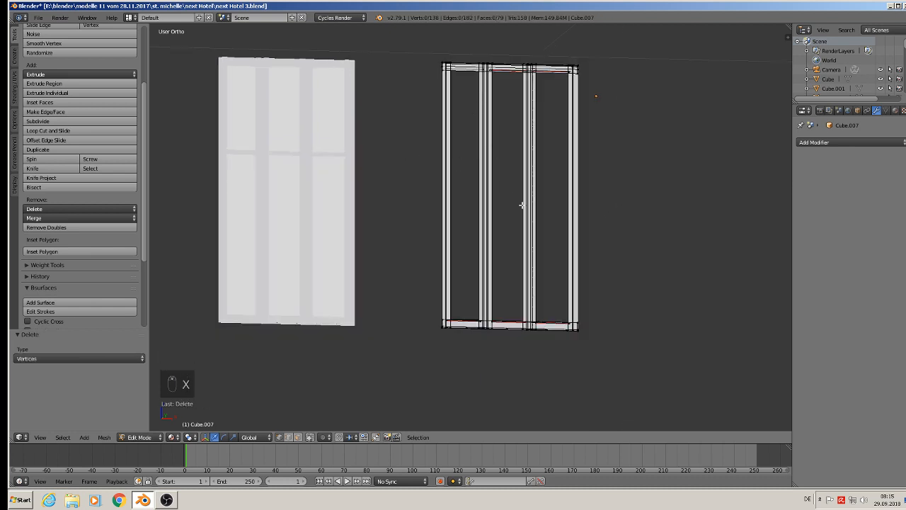
{"action": "key", "text": "b"}
{"action": "left_click_drag", "start_coordinate": [616, 358], "coordinate": [504, 47]}
{"action": "key", "text": "x"}
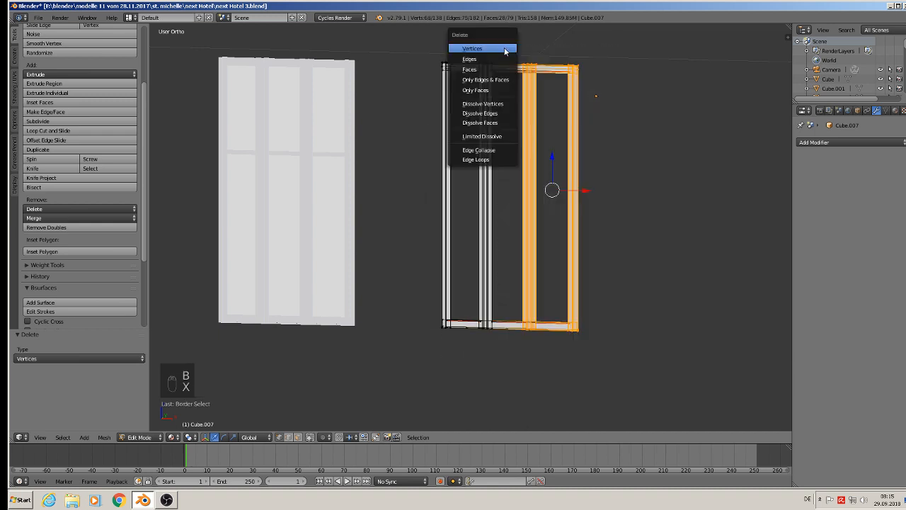
{"action": "left_click", "coordinate": [504, 48]}
Step: Extrude the flat face between the remaining uprights' upper ends about 0.009 upward in Z to form the top rail
{"action": "middle_click_drag", "start_coordinate": [507, 78], "coordinate": [484, 106]}
{"action": "scroll", "coordinate": [470, 46], "scroll_direction": "up", "scroll_amount": 10}
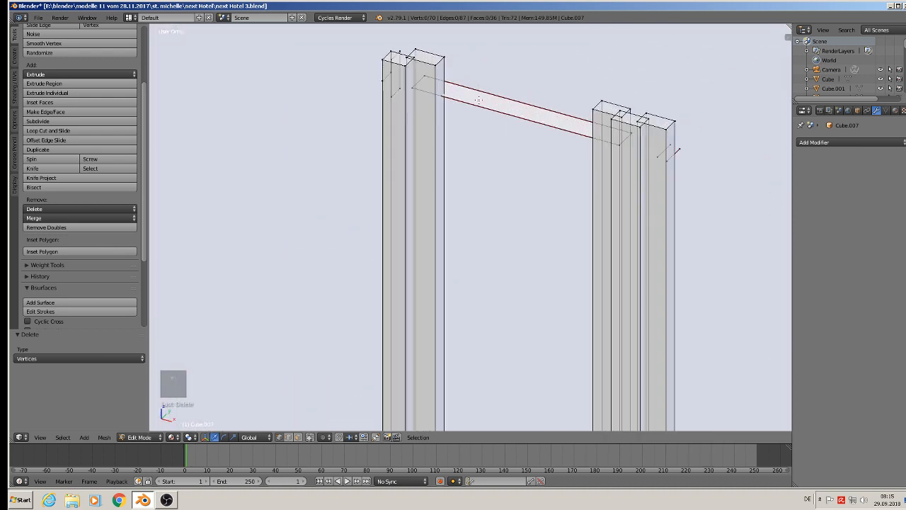
{"action": "right_click", "coordinate": [513, 116], "text": "alt"}
{"action": "right_click", "coordinate": [502, 98], "text": "alt+shift"}
{"action": "key", "text": "e"}
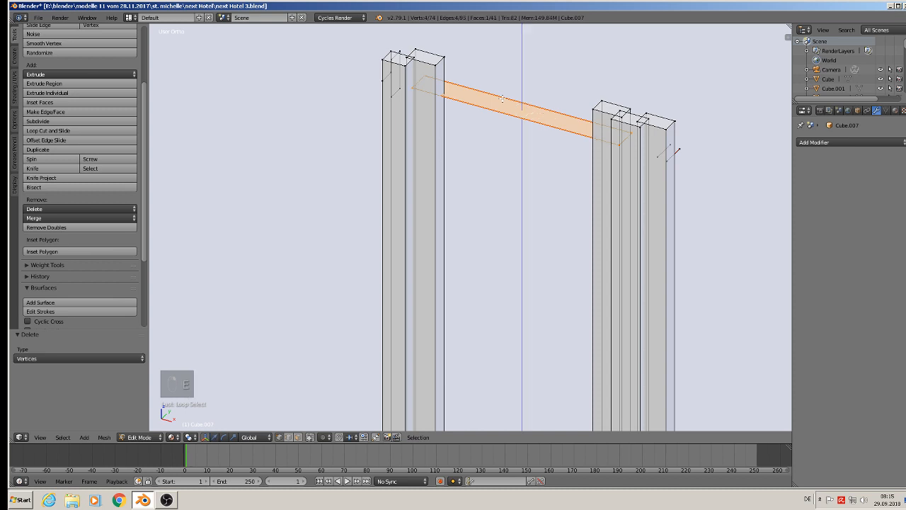
{"action": "left_click", "coordinate": [504, 97]}
{"action": "left_click_drag", "start_coordinate": [521, 86], "coordinate": [518, 47]}
Step: Delete the stray edge left beside the right-hand uprights, and remove the outermost upright on that side
{"action": "scroll", "coordinate": [511, 75], "scroll_direction": "down", "scroll_amount": 2}
{"action": "scroll", "coordinate": [566, 107], "scroll_direction": "up", "scroll_amount": 2}
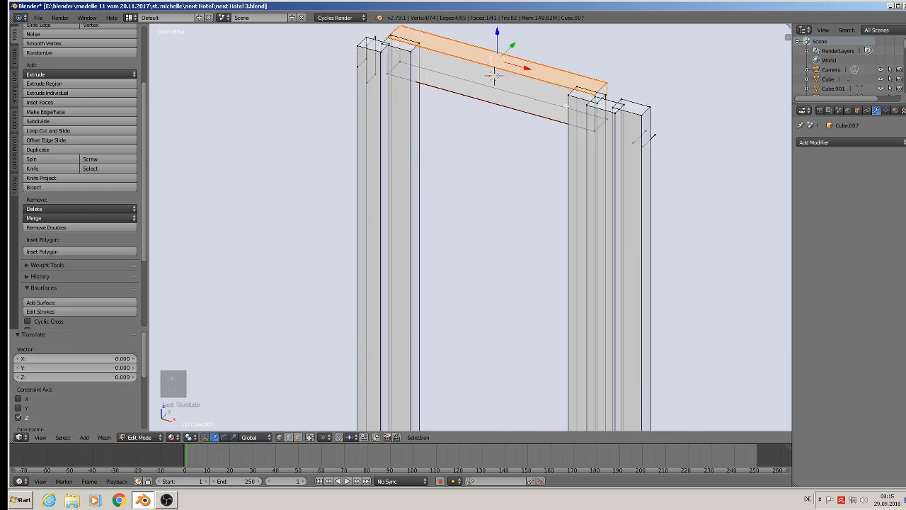
{"action": "right_click", "coordinate": [650, 137]}
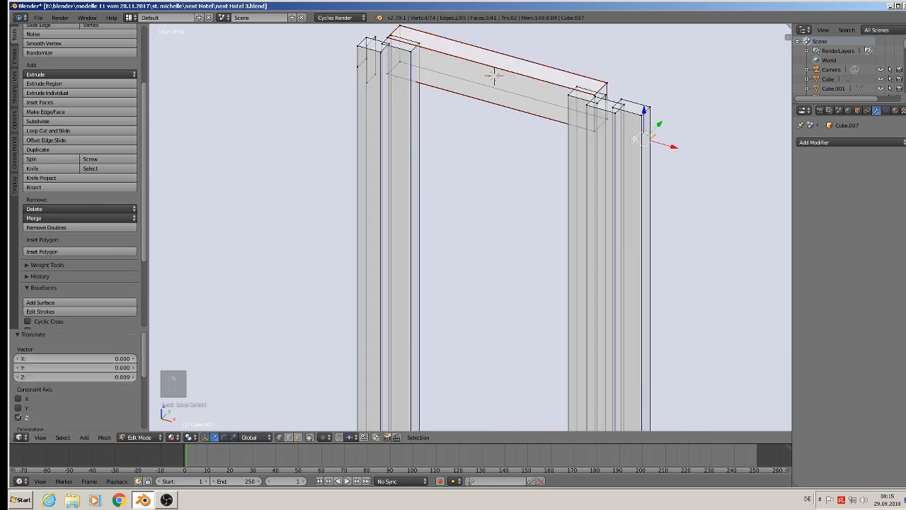
{"action": "key", "text": "x"}
{"action": "left_click", "coordinate": [633, 138]}
{"action": "middle_click_drag", "start_coordinate": [634, 139], "coordinate": [594, 151]}
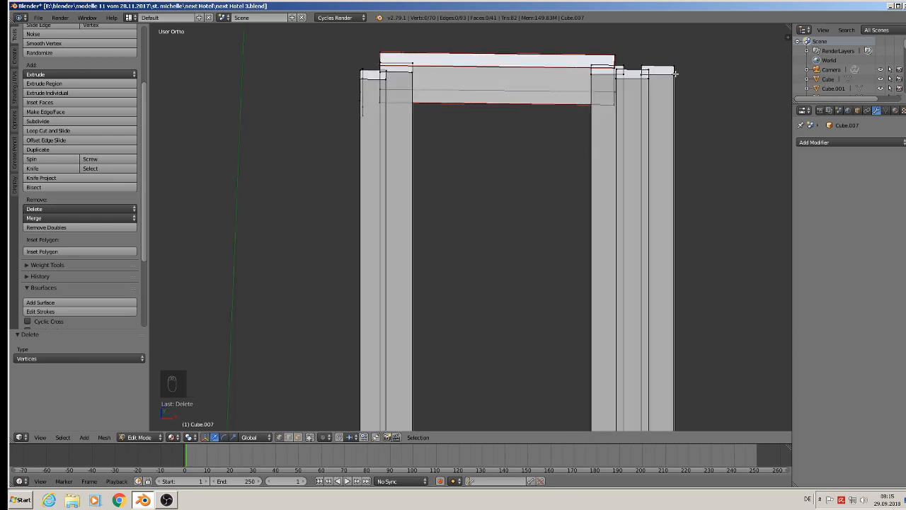
{"action": "key", "text": "l"}
{"action": "key", "text": "x"}
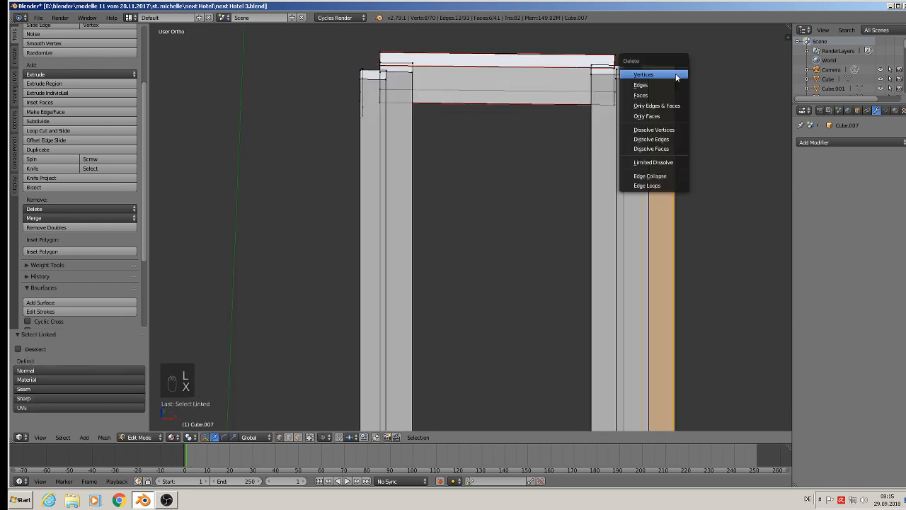
{"action": "left_click", "coordinate": [675, 72]}
{"action": "middle_click_drag", "start_coordinate": [431, 130], "coordinate": [378, 111]}
{"action": "scroll", "coordinate": [375, 85], "scroll_direction": "up", "scroll_amount": 4}
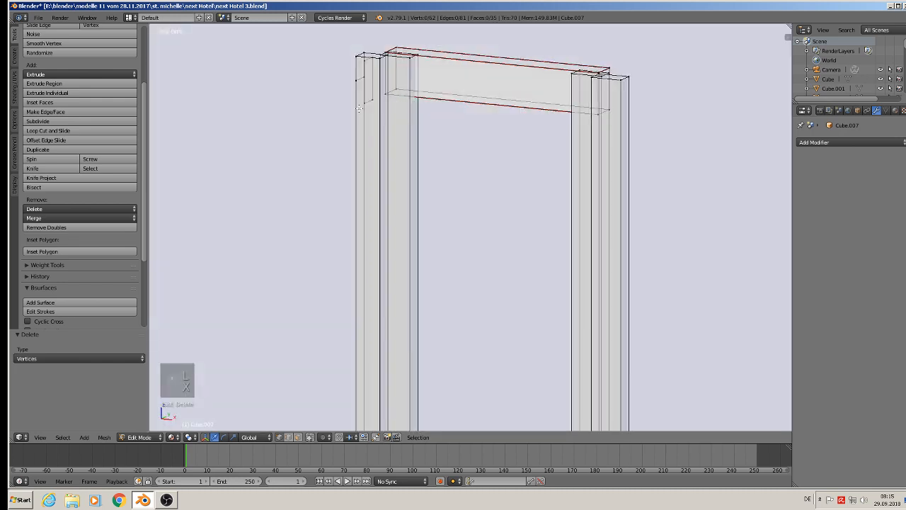
Step: Delete the stray vertices left at the upper end of the frame's left-hand upright
{"action": "right_click", "coordinate": [371, 42], "text": "alt"}
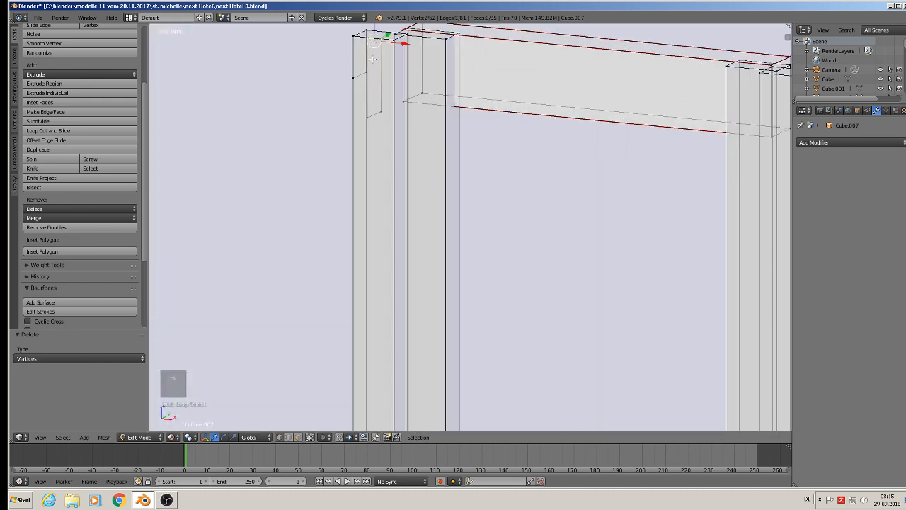
{"action": "key", "text": "x"}
{"action": "left_click", "coordinate": [379, 112]}
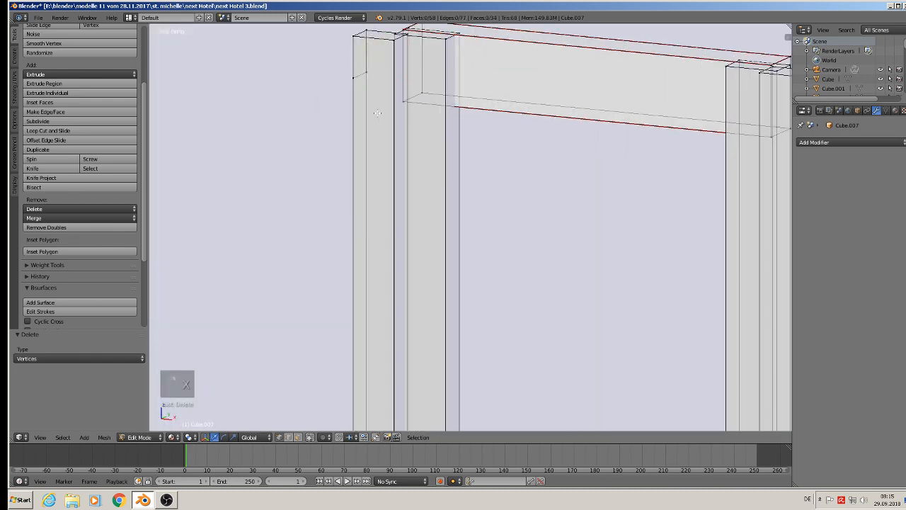
Step: Extrude the flat face between the uprights' lower ends about 0.009 downward in Z to form the bottom rail
{"action": "scroll", "coordinate": [378, 114], "scroll_direction": "down", "scroll_amount": 4}
{"action": "scroll", "coordinate": [559, 328], "scroll_direction": "down", "scroll_amount": 2}
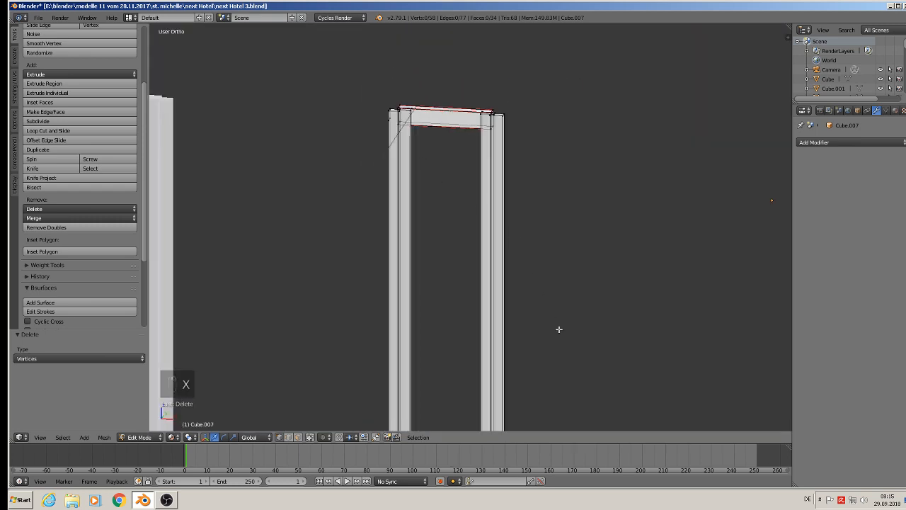
{"action": "scroll", "coordinate": [559, 332], "scroll_direction": "up", "scroll_amount": 6}
{"action": "scroll", "coordinate": [560, 340], "scroll_direction": "down", "scroll_amount": 4}
{"action": "scroll", "coordinate": [531, 284], "scroll_direction": "up", "scroll_amount": 7}
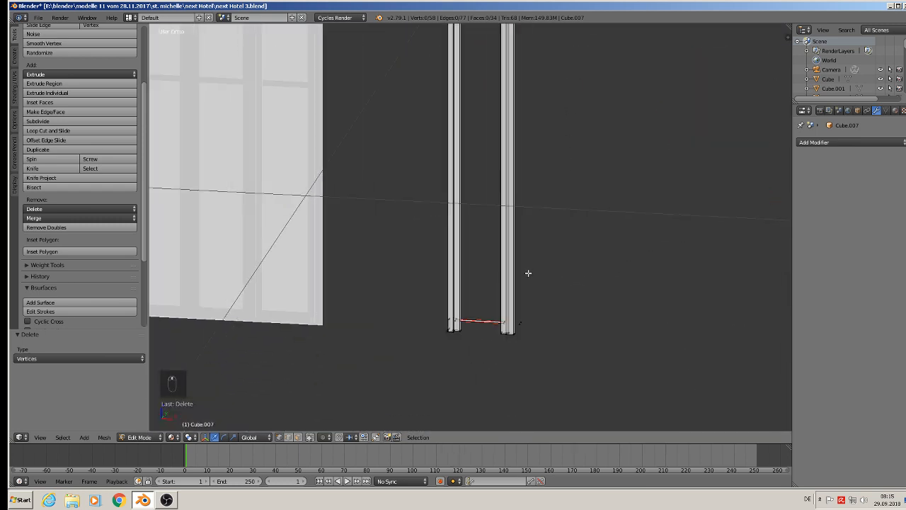
{"action": "scroll", "coordinate": [481, 327], "scroll_direction": "up", "scroll_amount": 2}
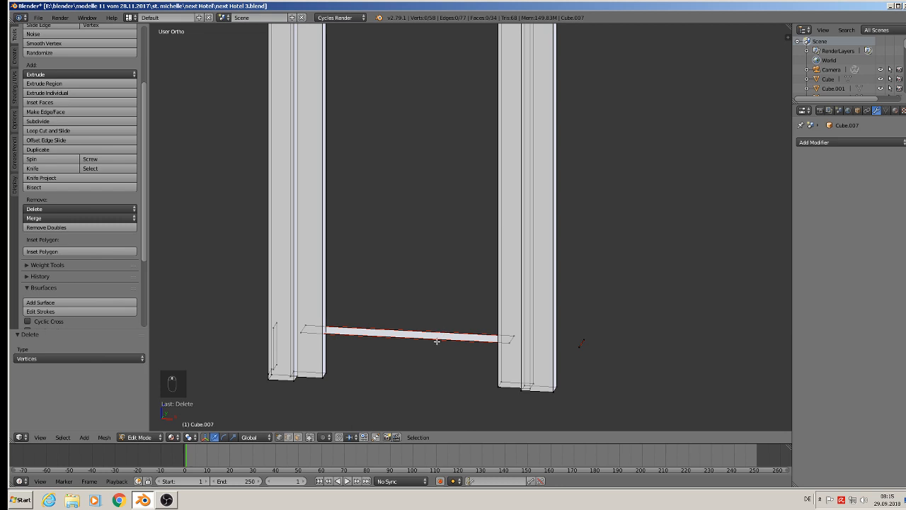
{"action": "right_click", "coordinate": [437, 341], "text": "alt+shift"}
{"action": "right_click", "coordinate": [436, 341], "text": "alt+shift"}
{"action": "right_click", "coordinate": [434, 340], "text": "alt+shift"}
{"action": "right_click", "coordinate": [433, 341], "text": "alt+shift"}
{"action": "right_click", "coordinate": [426, 329], "text": "alt+shift"}
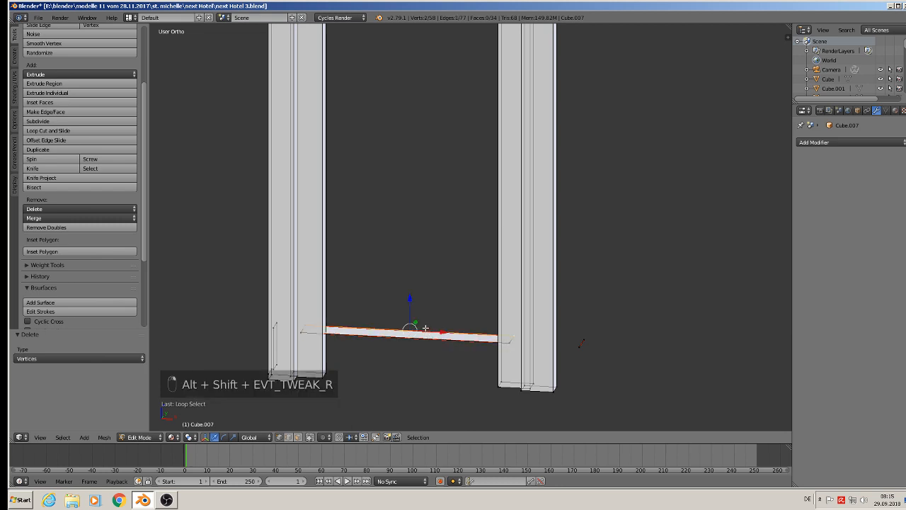
{"action": "right_click", "coordinate": [424, 332], "text": "alt+shift"}
{"action": "right_click", "coordinate": [419, 337], "text": "alt+shift"}
{"action": "right_click", "coordinate": [416, 328], "text": "alt+shift"}
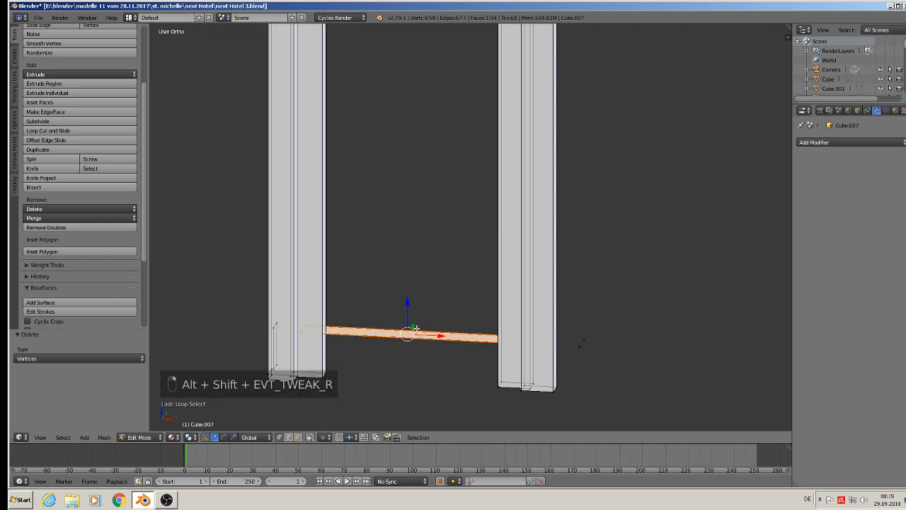
{"action": "key", "text": "e"}
{"action": "right_click", "coordinate": [412, 314]}
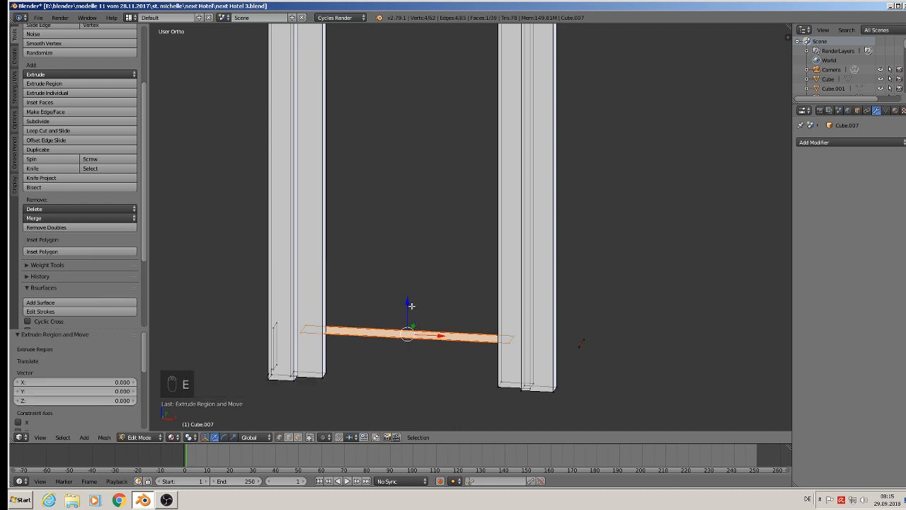
{"action": "left_click_drag", "start_coordinate": [412, 305], "coordinate": [470, 341]}
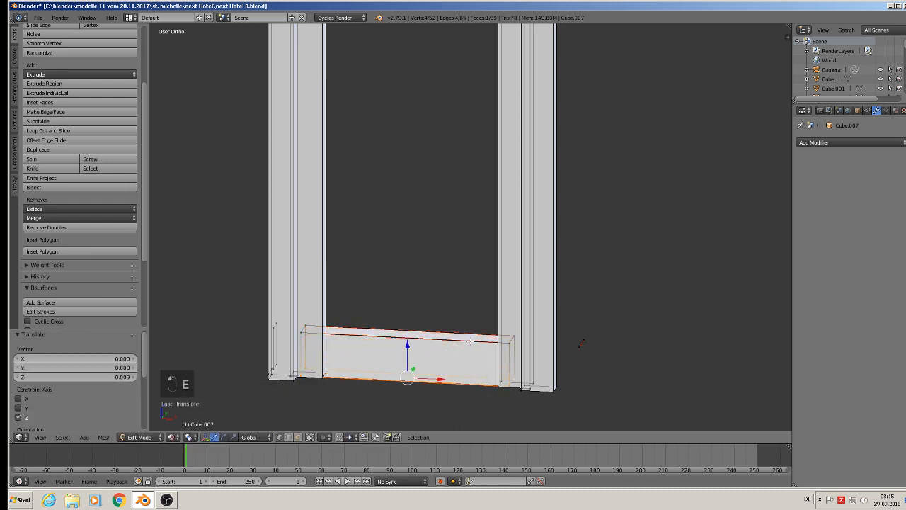
Step: Delete the stray edge beside the right-hand upright and the leftover vertices inside the left-hand upright's lower end
{"action": "right_click", "coordinate": [584, 343], "text": "alt"}
{"action": "key", "text": "x"}
{"action": "left_click", "coordinate": [536, 348]}
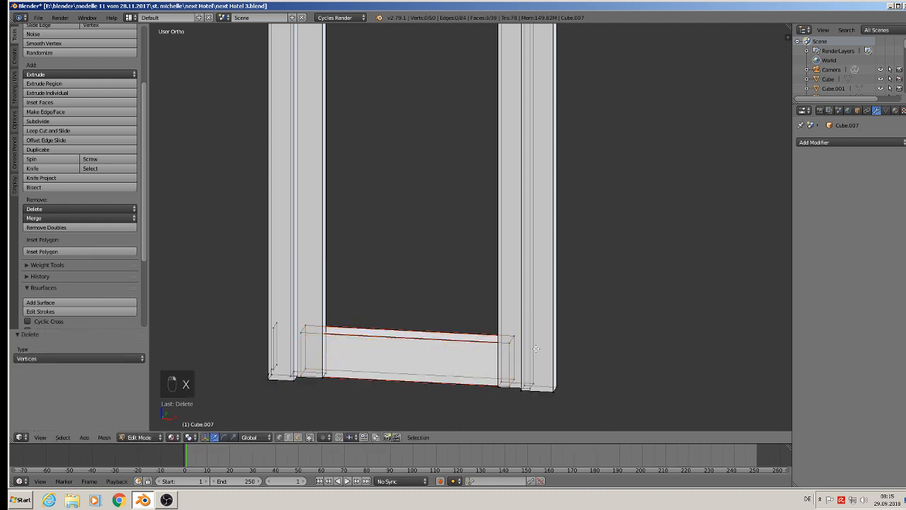
{"action": "right_click", "coordinate": [275, 326], "text": "alt"}
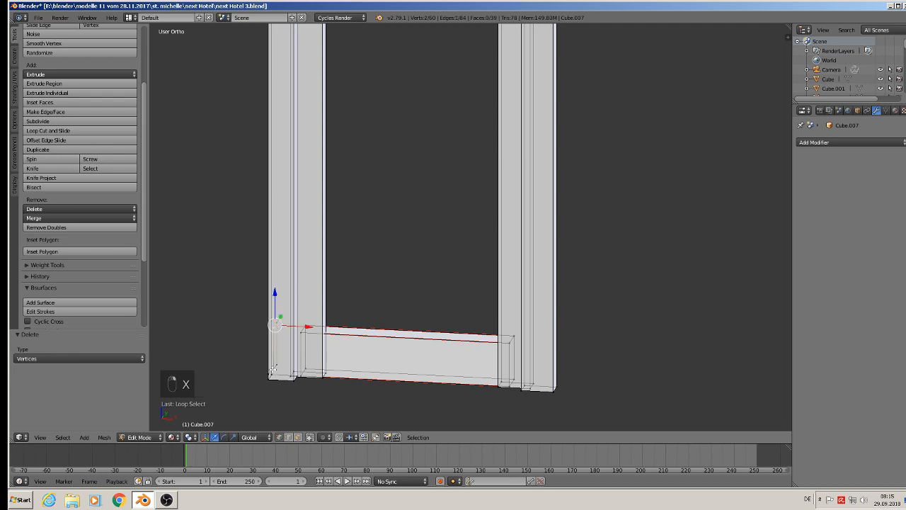
{"action": "right_click", "coordinate": [272, 369], "text": "alt+shift"}
{"action": "key", "text": "x"}
{"action": "left_click", "coordinate": [277, 364]}
{"action": "scroll", "coordinate": [320, 341], "scroll_direction": "down", "scroll_amount": 2}
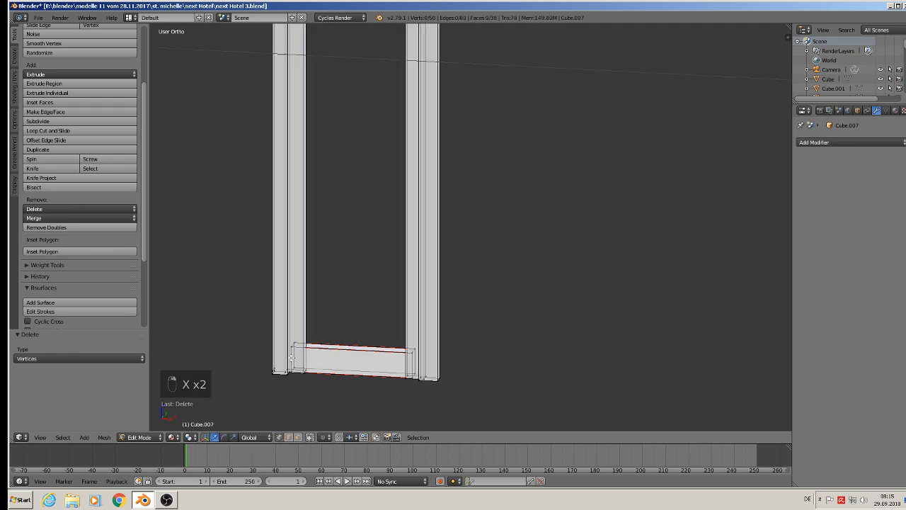
Step: Fill a face between the facing vertical edges of the two uprights and extrude it about 0.004 along Y
{"action": "middle_click_drag", "start_coordinate": [239, 403], "coordinate": [288, 376]}
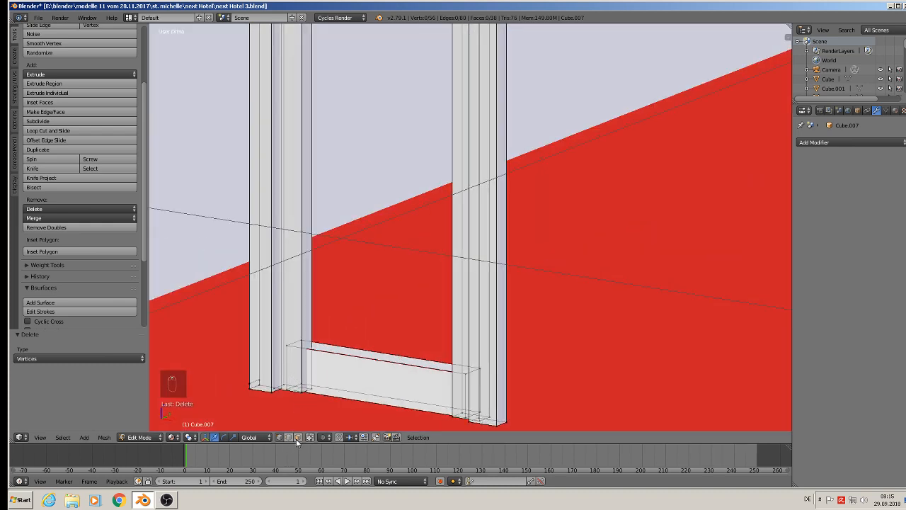
{"action": "left_click", "coordinate": [297, 437]}
{"action": "scroll", "coordinate": [337, 365], "scroll_direction": "down", "scroll_amount": 3}
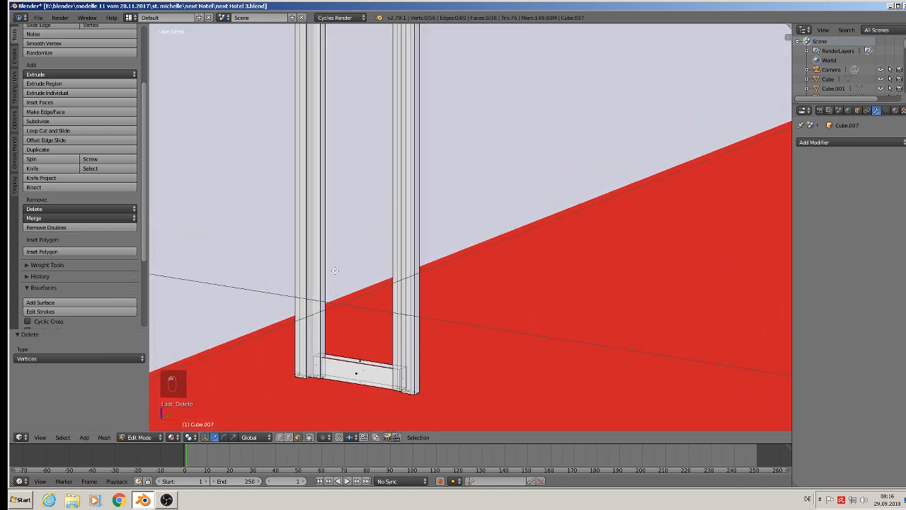
{"action": "left_click", "coordinate": [289, 437]}
{"action": "right_click", "coordinate": [327, 271]}
{"action": "middle_click_drag", "start_coordinate": [347, 285], "coordinate": [426, 293]}
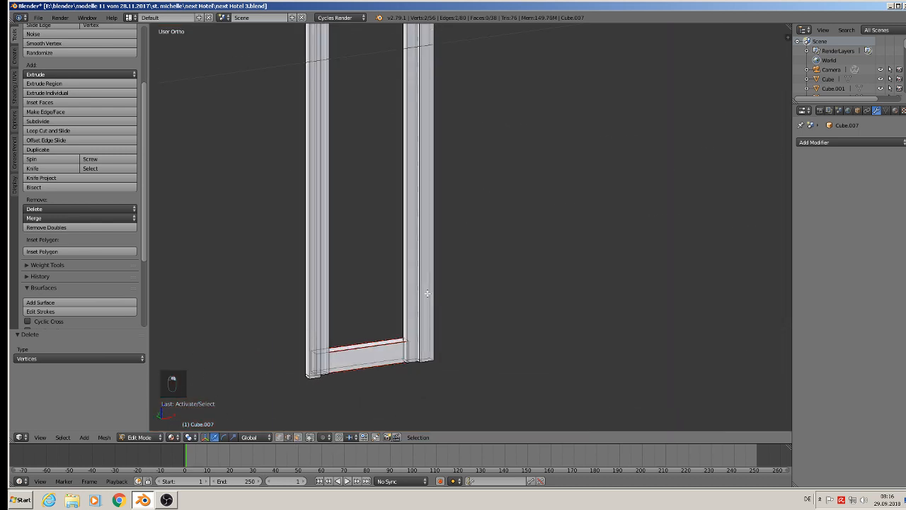
{"action": "right_click", "coordinate": [401, 276], "text": "alt"}
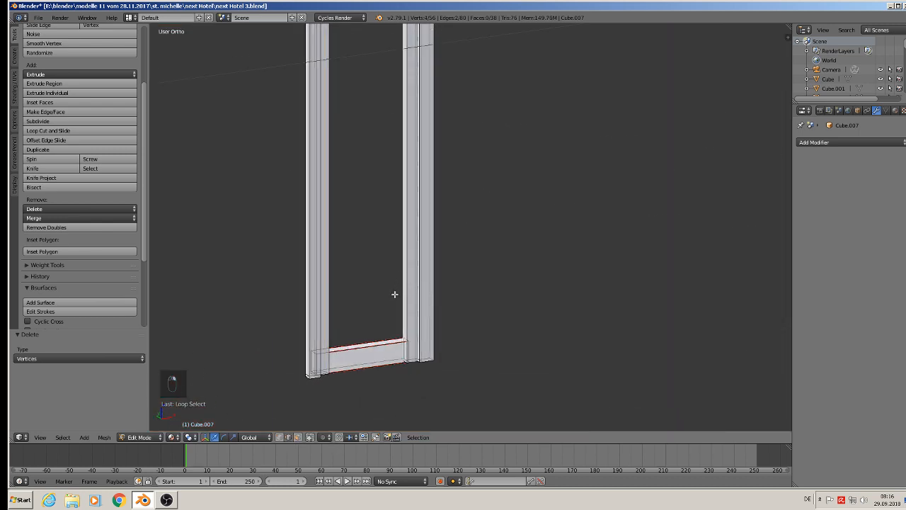
{"action": "middle_click_drag", "start_coordinate": [394, 294], "coordinate": [413, 379]}
{"action": "key", "text": "f"}
{"action": "key", "text": "e"}
{"action": "right_click", "coordinate": [389, 346]}
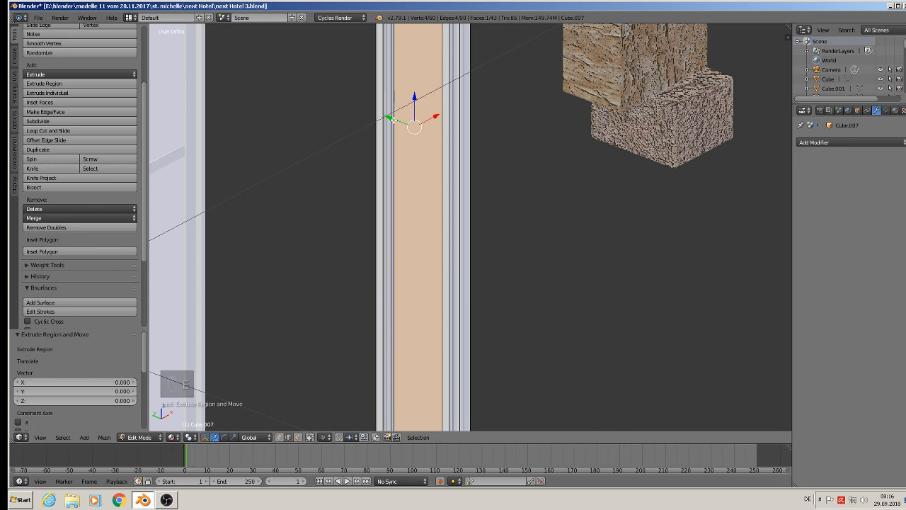
{"action": "left_click_drag", "start_coordinate": [388, 118], "coordinate": [386, 122]}
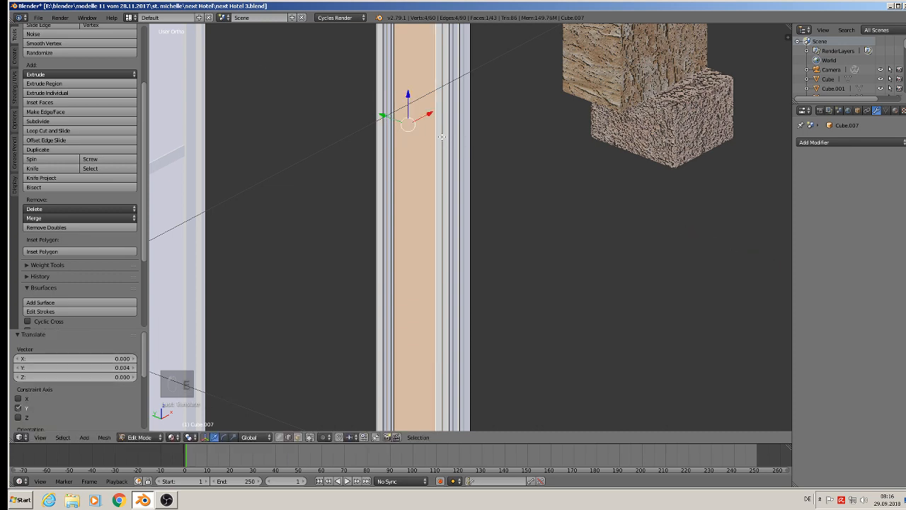
Step: Close the open side of the new pane with a face between its two vertical edges
{"action": "right_click", "coordinate": [442, 136], "text": "alt"}
{"action": "middle_click_drag", "start_coordinate": [434, 177], "coordinate": [330, 189]}
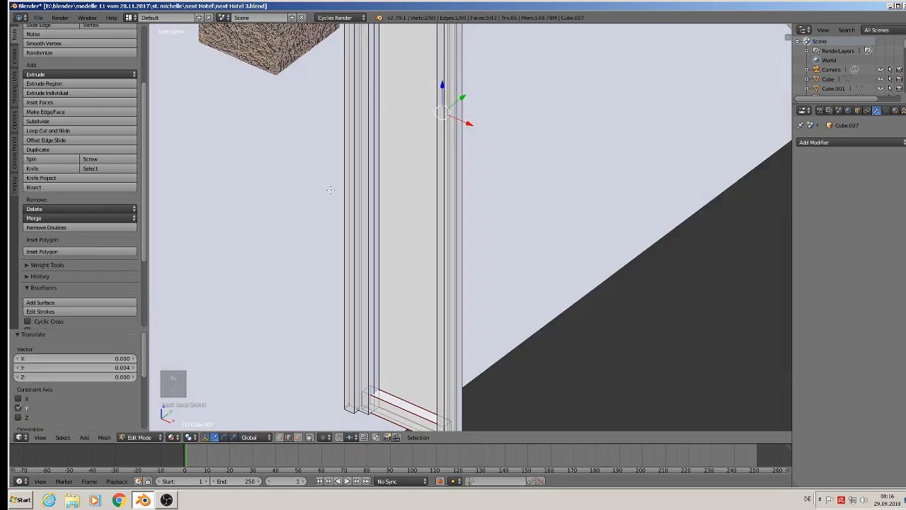
{"action": "right_click", "coordinate": [369, 143], "text": "alt+shift"}
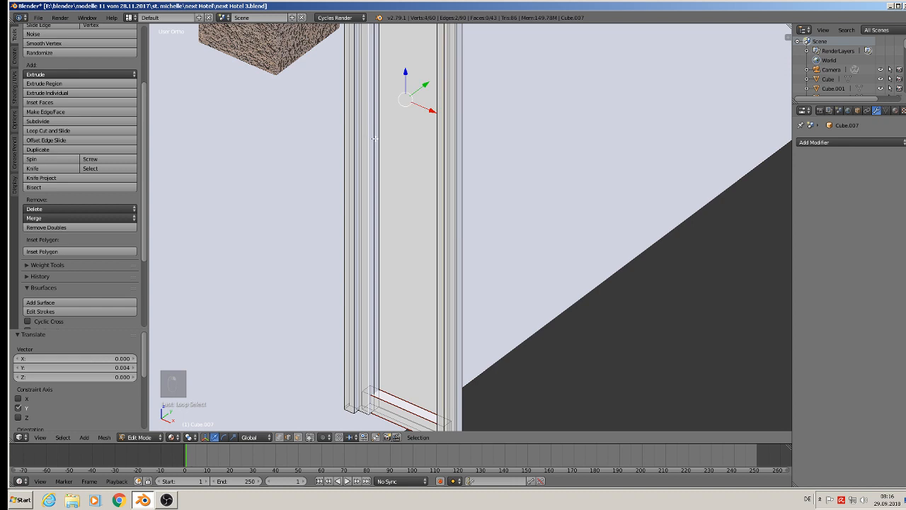
{"action": "middle_click_drag", "start_coordinate": [375, 139], "coordinate": [488, 160]}
{"action": "right_click", "coordinate": [446, 127], "text": "shift"}
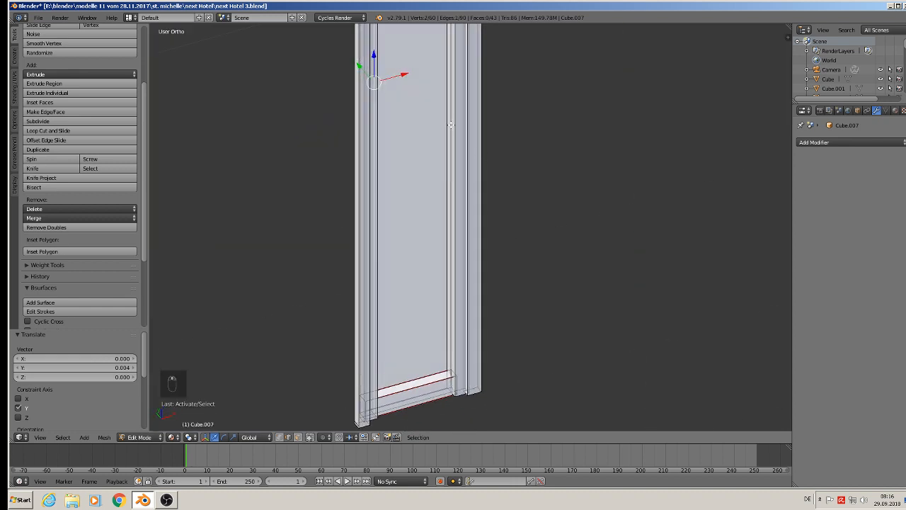
{"action": "right_click", "coordinate": [451, 124], "text": "alt+shift"}
{"action": "key", "text": "f"}
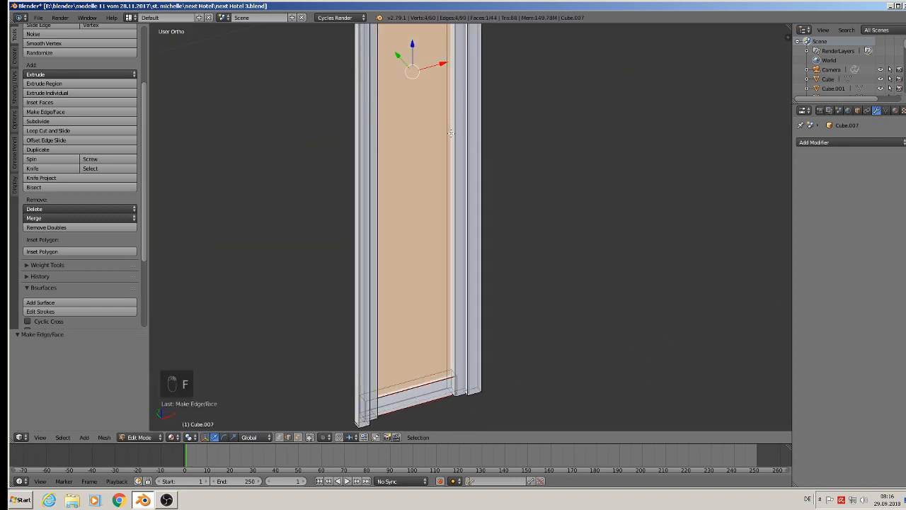
Step: Leave mesh editing and scale the whole single-column window copy by about -0.075 along Z into a short panel
{"action": "middle_click_drag", "start_coordinate": [451, 133], "coordinate": [425, 258]}
{"action": "key", "text": "Tab"}
{"action": "scroll", "coordinate": [424, 305], "scroll_direction": "down", "scroll_amount": 3}
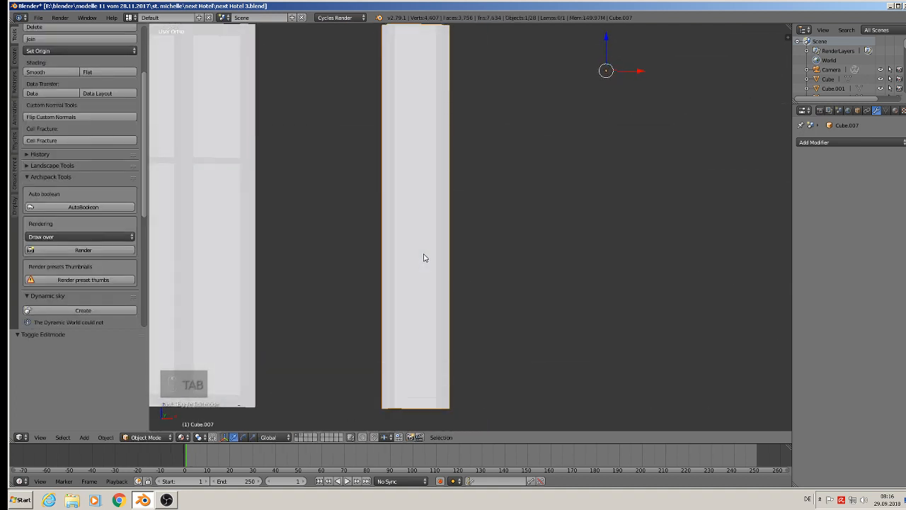
{"action": "scroll", "coordinate": [424, 258], "scroll_direction": "down", "scroll_amount": 2}
{"action": "scroll", "coordinate": [423, 255], "scroll_direction": "up", "scroll_amount": 1}
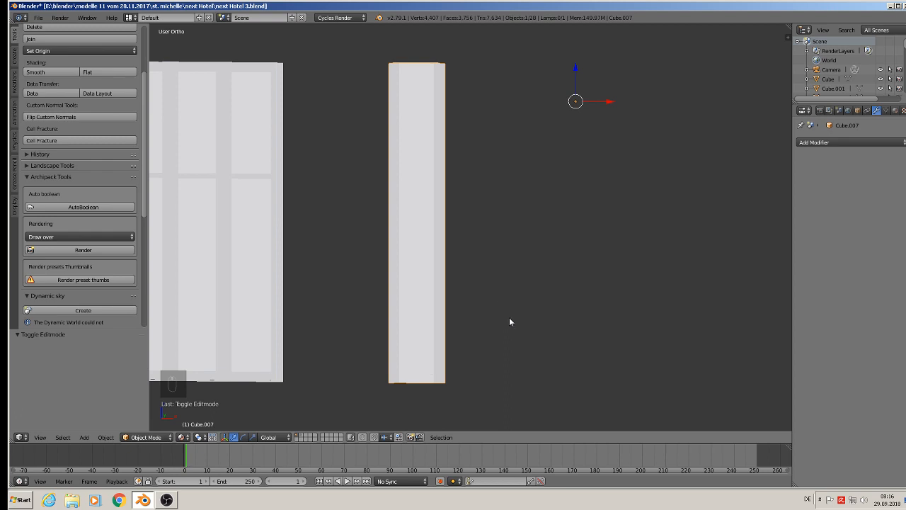
{"action": "key", "text": "s"}
{"action": "key", "text": "z"}
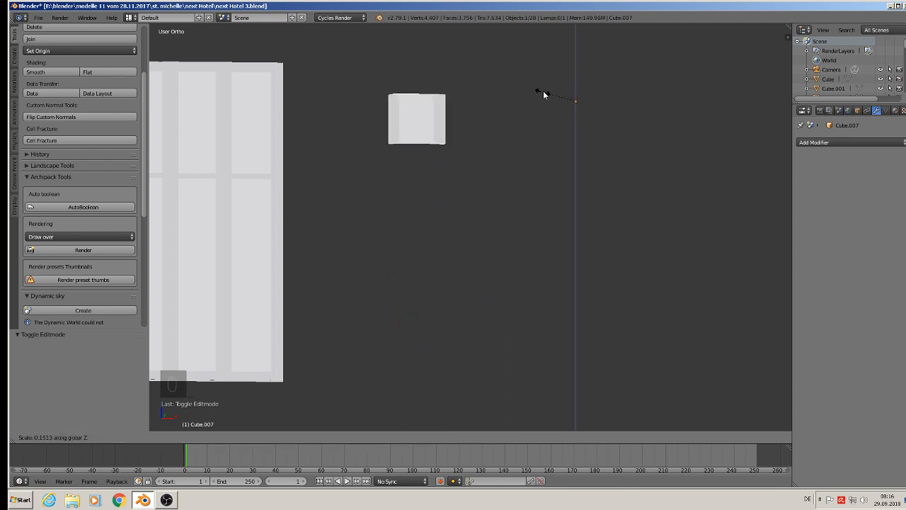
{"action": "left_click", "coordinate": [559, 95]}
{"action": "scroll", "coordinate": [429, 88], "scroll_direction": "up", "scroll_amount": 9}
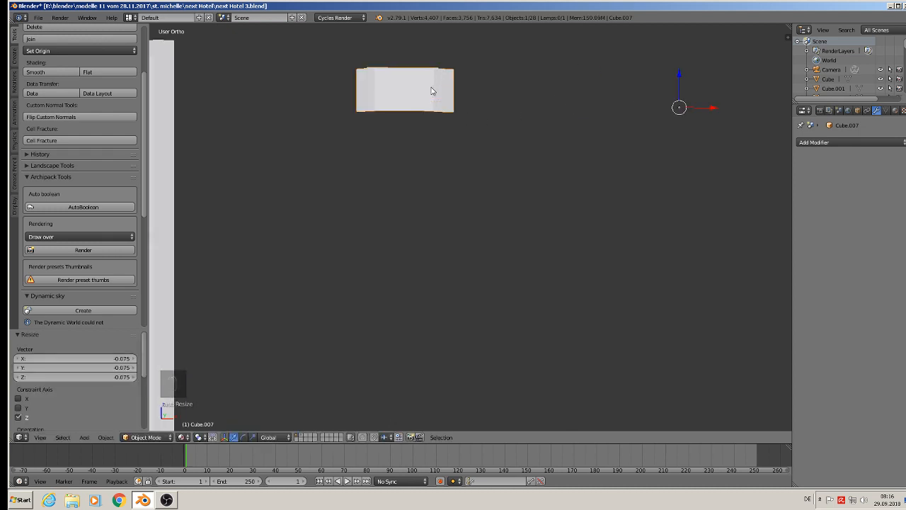
Step: In the shortened panel's mesh, select the linked top rail and move it about -0.005 along Y
{"action": "middle_click_drag", "start_coordinate": [404, 92], "coordinate": [377, 200]}
{"action": "key", "text": "Tab"}
{"action": "mouse_move", "coordinate": [397, 164]}
{"action": "middle_mouse_down"}
{"action": "mouse_move", "coordinate": [398, 178]}
{"action": "mouse_move", "coordinate": [390, 171]}
{"action": "middle_mouse_up"}
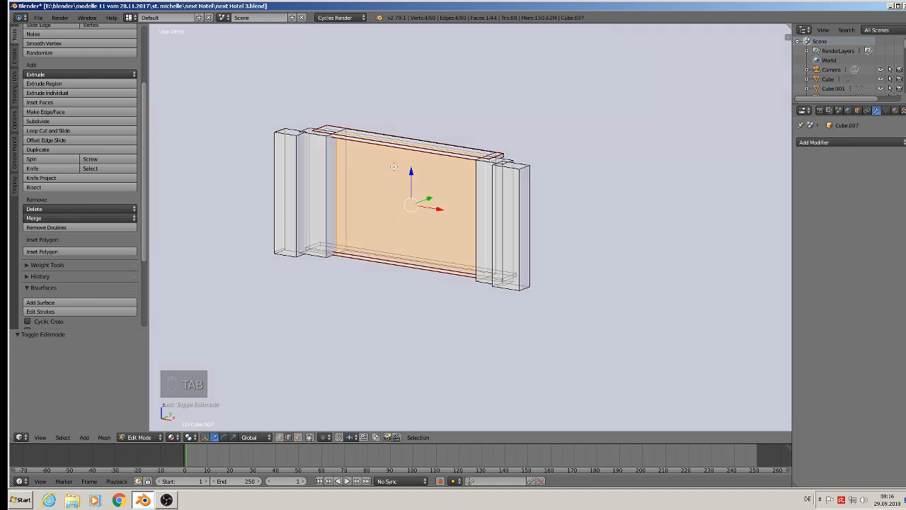
{"action": "scroll", "coordinate": [442, 178], "scroll_direction": "up", "scroll_amount": 3}
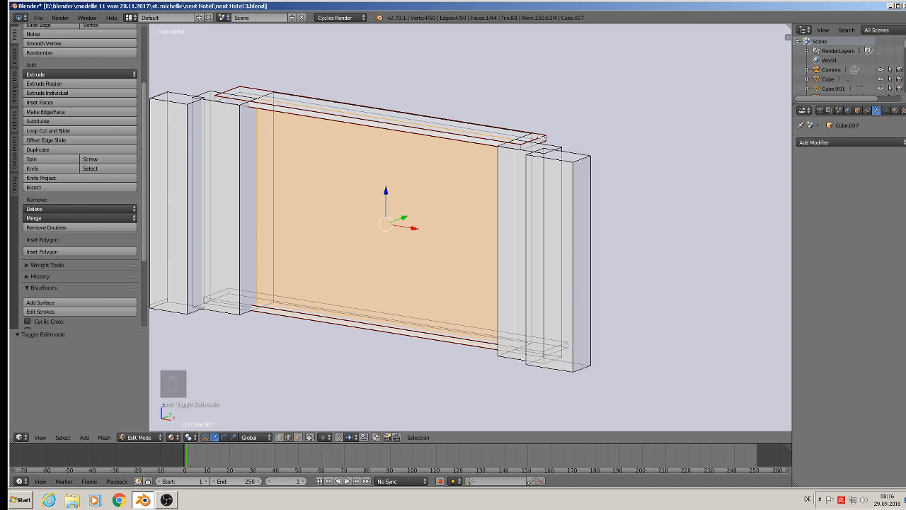
{"action": "key", "text": "a"}
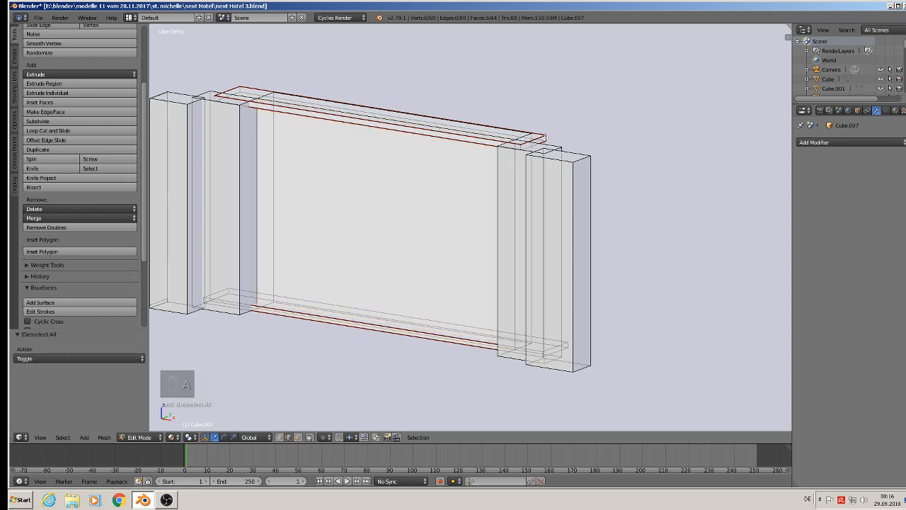
{"action": "key", "text": "l"}
{"action": "middle_click_drag", "start_coordinate": [504, 146], "coordinate": [431, 115]}
{"action": "key", "text": "g"}
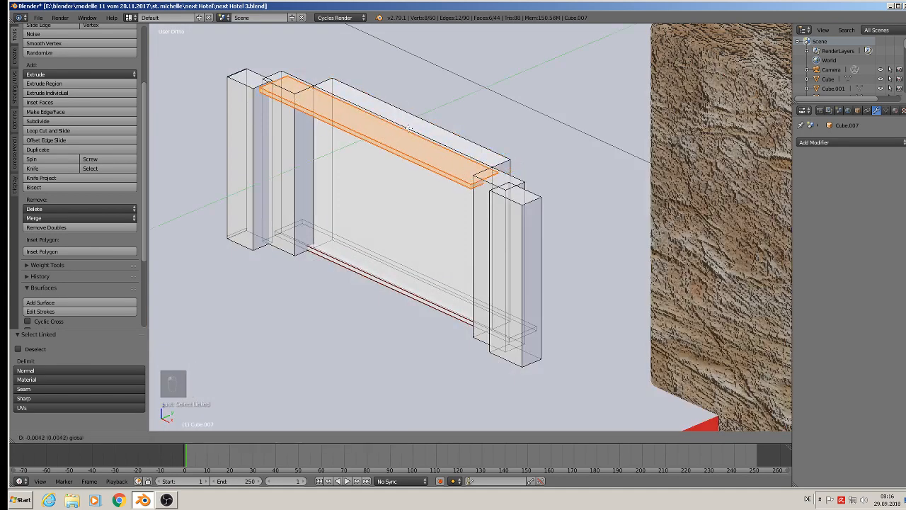
{"action": "left_click", "coordinate": [427, 170]}
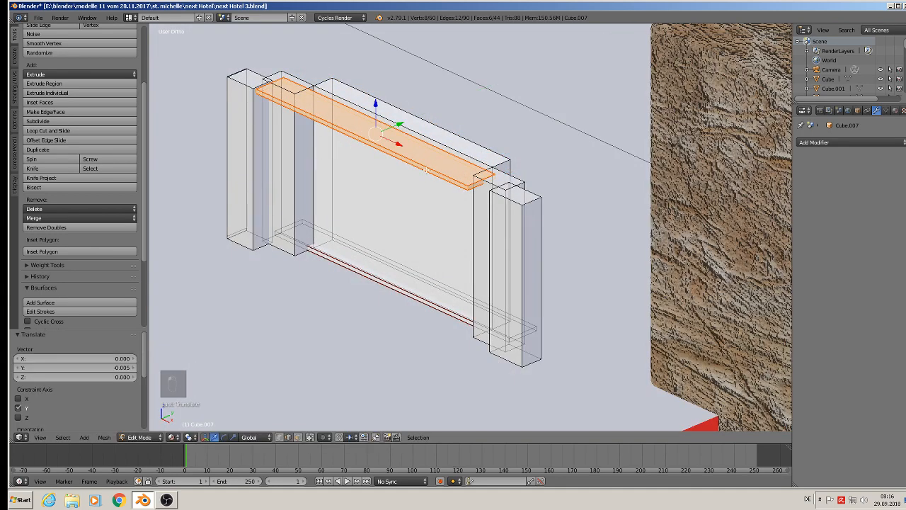
Step: Raise the upper face of the top rail about 0.003 in Z to thicken the rail
{"action": "left_click", "coordinate": [298, 438]}
{"action": "right_click", "coordinate": [379, 124]}
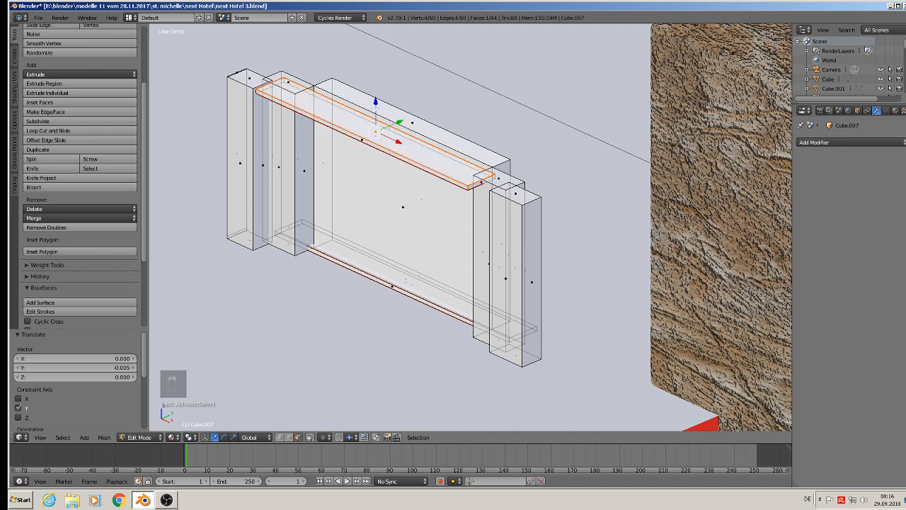
{"action": "left_click_drag", "start_coordinate": [375, 104], "coordinate": [376, 85]}
Step: Select the whole top rail and widen it by a factor of about 1.362 along X
{"action": "middle_click_drag", "start_coordinate": [383, 95], "coordinate": [449, 75]}
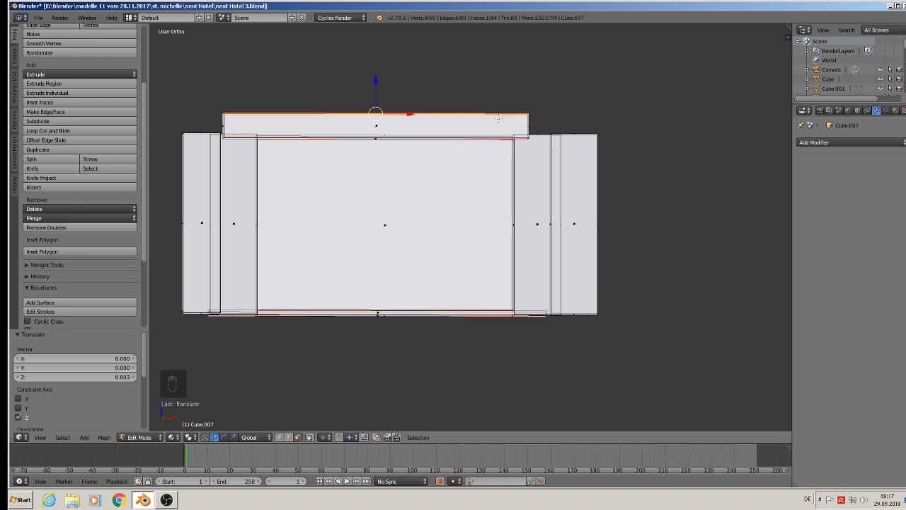
{"action": "key", "text": "l"}
{"action": "key", "text": "s"}
{"action": "key", "text": "x"}
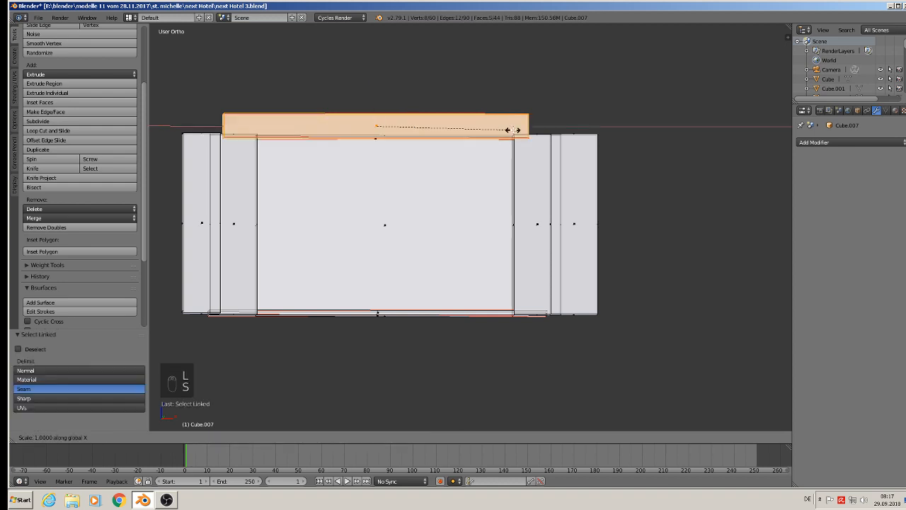
{"action": "left_click", "coordinate": [562, 146]}
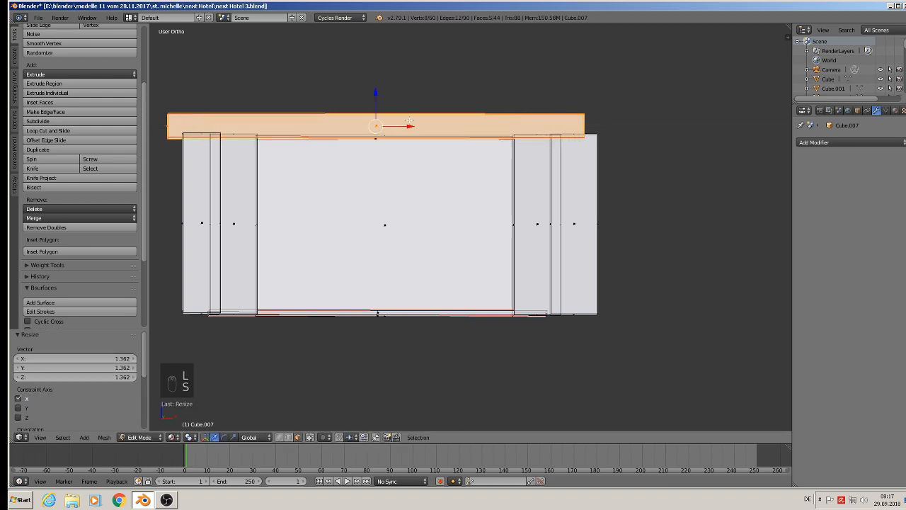
Step: Nudge the top rail about 0.0003 along X and delete all vertices of the thin bottom rail
{"action": "left_click_drag", "start_coordinate": [409, 122], "coordinate": [428, 126]}
{"action": "middle_click_drag", "start_coordinate": [436, 172], "coordinate": [382, 293]}
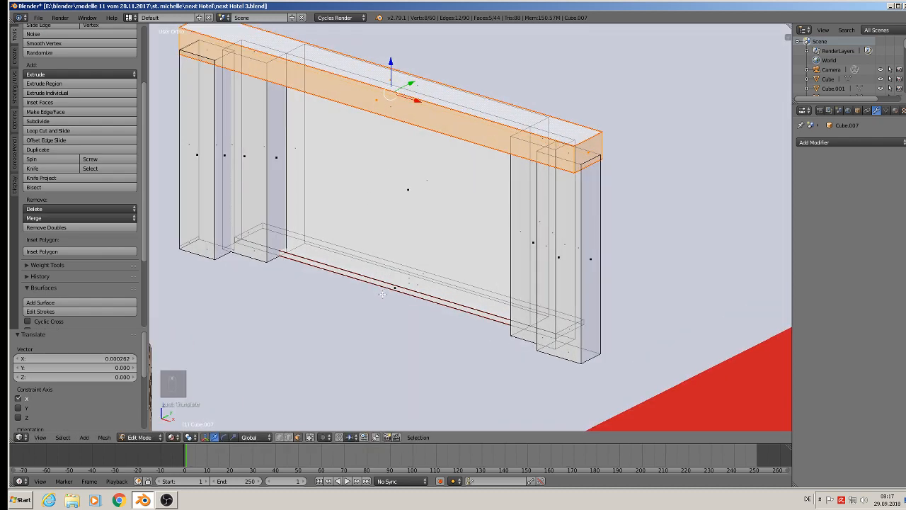
{"action": "key", "text": "a"}
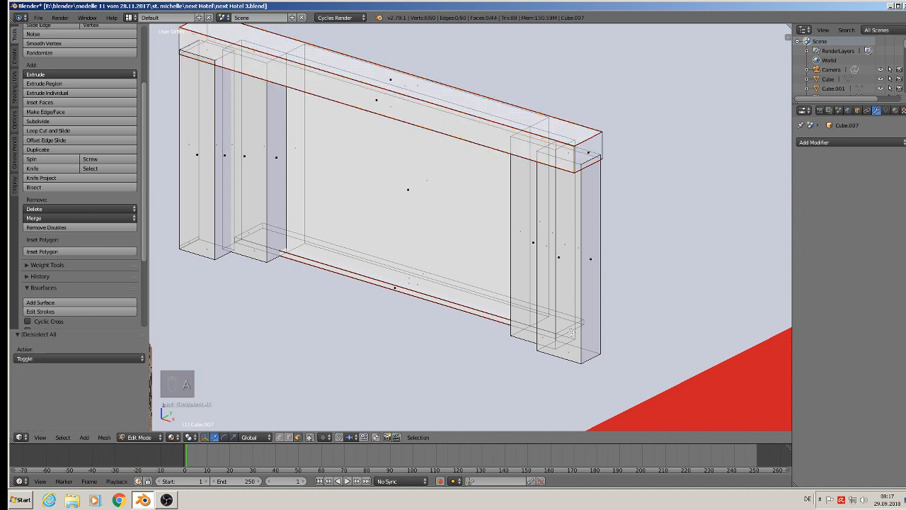
{"action": "key", "text": "l"}
{"action": "key", "text": "x"}
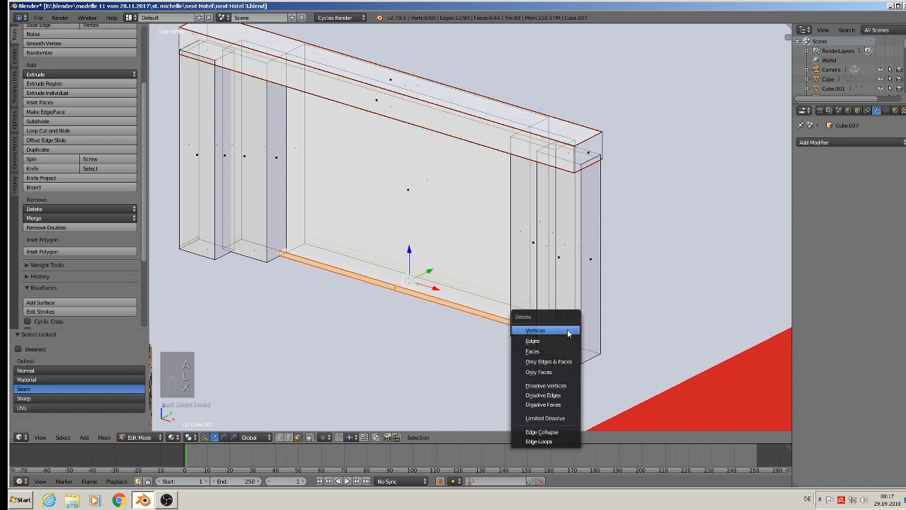
{"action": "left_click", "coordinate": [567, 328]}
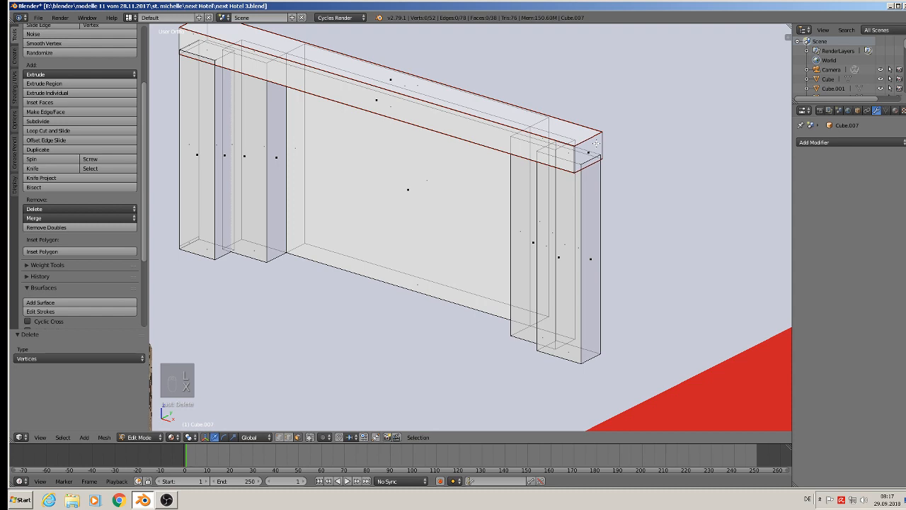
Step: Duplicate the linked top rail about 0.0244 down in Z as the panel's bottom rail and leave mesh editing
{"action": "key", "text": "l"}
{"action": "key", "text": "shift+d"}
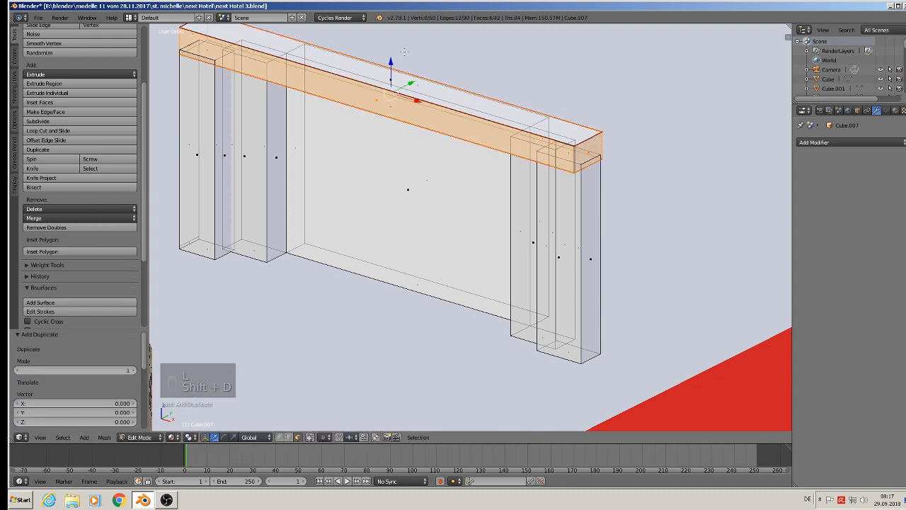
{"action": "key", "text": "z"}
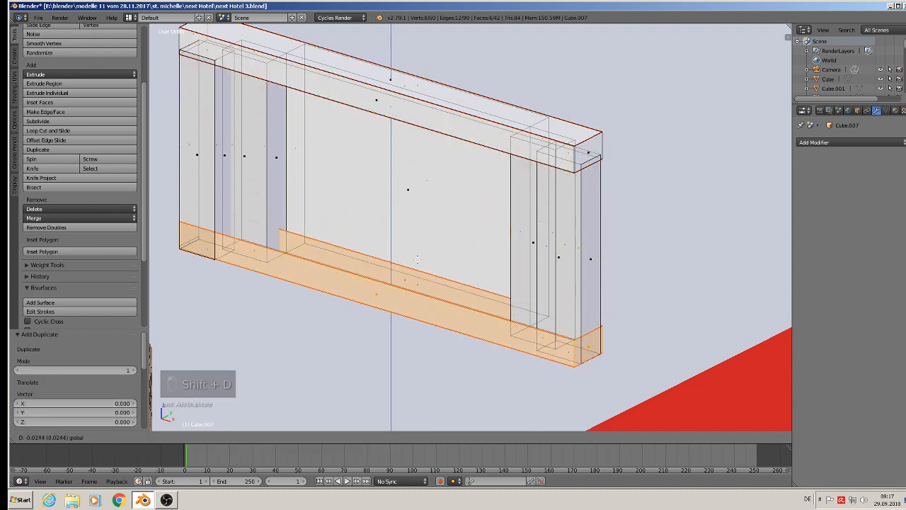
{"action": "left_click", "coordinate": [418, 260]}
{"action": "scroll", "coordinate": [417, 259], "scroll_direction": "down", "scroll_amount": 1}
{"action": "key", "text": "Tab"}
Step: Set the short panel's origin to its geometry
{"action": "scroll", "coordinate": [411, 241], "scroll_direction": "down", "scroll_amount": 4}
{"action": "middle_click_drag", "start_coordinate": [410, 242], "coordinate": [383, 257]}
{"action": "scroll", "coordinate": [437, 212], "scroll_direction": "down", "scroll_amount": 2}
{"action": "scroll", "coordinate": [434, 221], "scroll_direction": "down", "scroll_amount": 11}
{"action": "scroll", "coordinate": [436, 231], "scroll_direction": "down", "scroll_amount": 4}
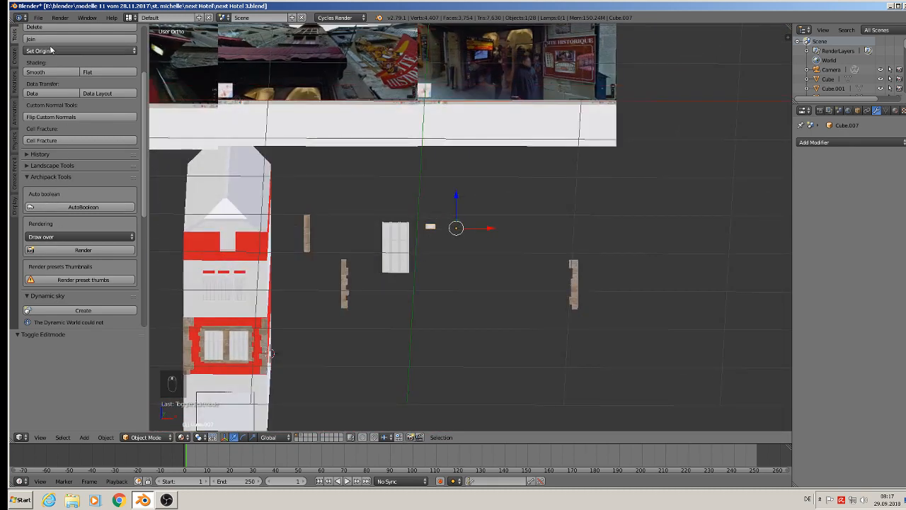
{"action": "left_click", "coordinate": [51, 50]}
{"action": "left_click", "coordinate": [53, 72]}
Step: Move the short panel about -1.455 along X, lower it to the hotel's small upper openings, and shift it about 0.672 along Y
{"action": "scroll", "coordinate": [249, 183], "scroll_direction": "up", "scroll_amount": 3}
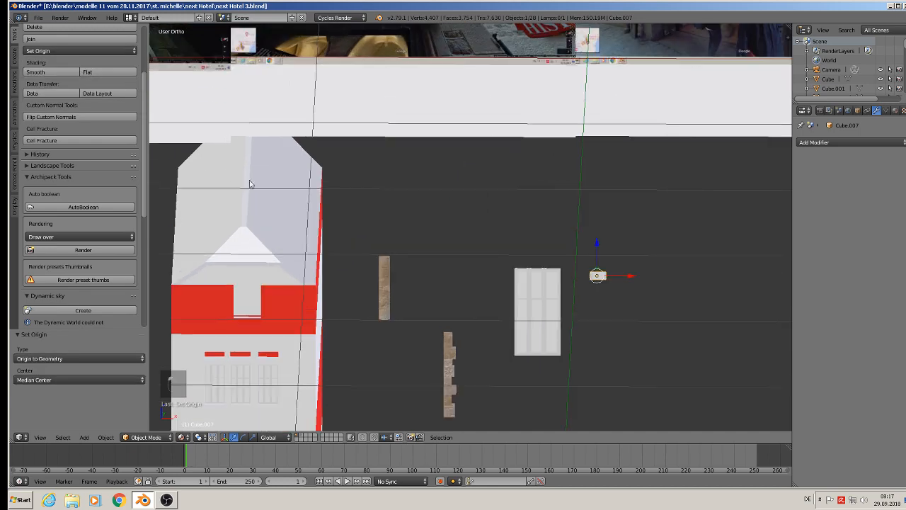
{"action": "left_click_drag", "start_coordinate": [623, 278], "coordinate": [230, 288]}
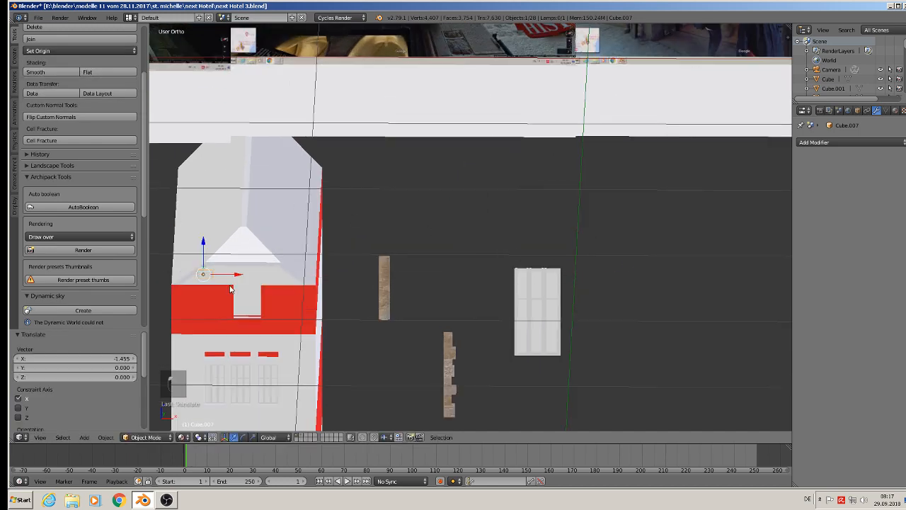
{"action": "middle_click_drag", "start_coordinate": [231, 287], "coordinate": [325, 187], "text": "shift"}
{"action": "left_click_drag", "start_coordinate": [298, 157], "coordinate": [315, 267]}
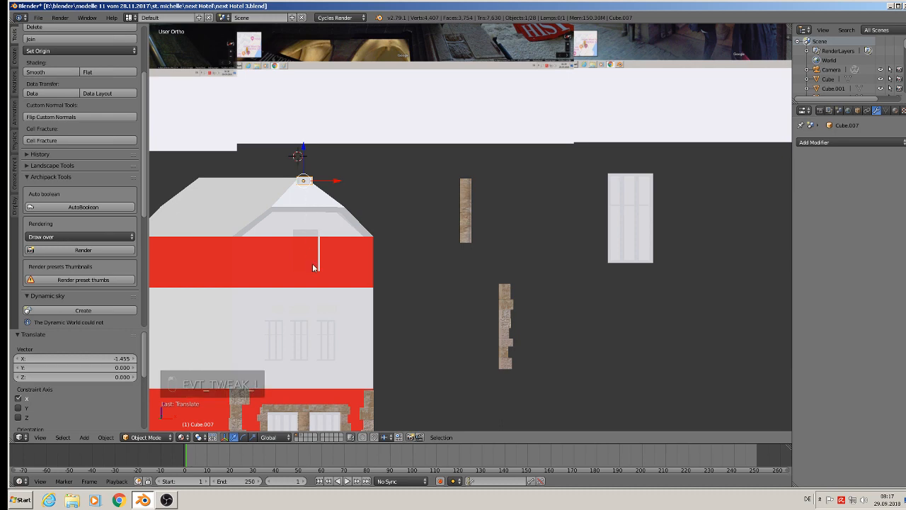
{"action": "left_click_drag", "start_coordinate": [302, 147], "coordinate": [302, 252]}
{"action": "middle_click_drag", "start_coordinate": [302, 252], "coordinate": [573, 356]}
{"action": "scroll", "coordinate": [541, 349], "scroll_direction": "up", "scroll_amount": 2}
{"action": "left_click_drag", "start_coordinate": [464, 286], "coordinate": [216, 254]}
{"action": "scroll", "coordinate": [217, 226], "scroll_direction": "up", "scroll_amount": 8}
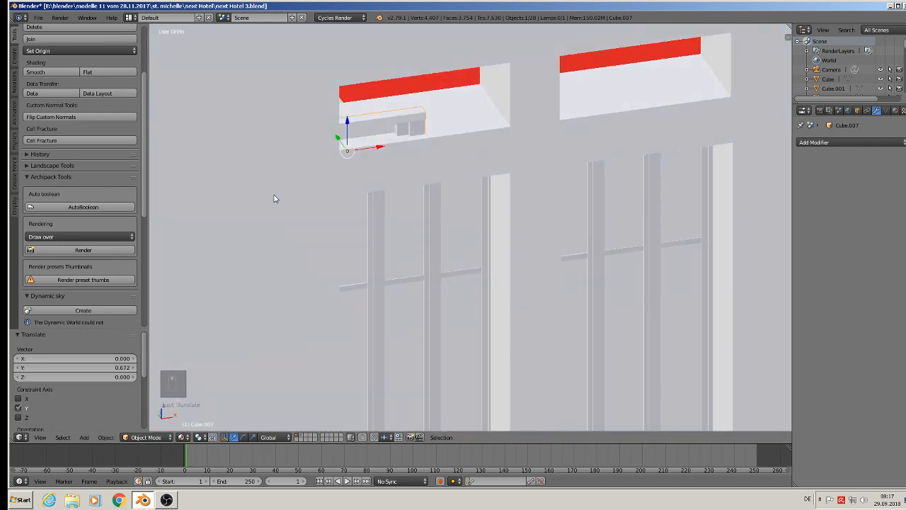
Step: Raise the panel about 0.017 in Z into the leftmost small opening and widen it by a factor of about 1.420 along X
{"action": "left_click_drag", "start_coordinate": [393, 147], "coordinate": [401, 89]}
{"action": "key", "text": "KP_1"}
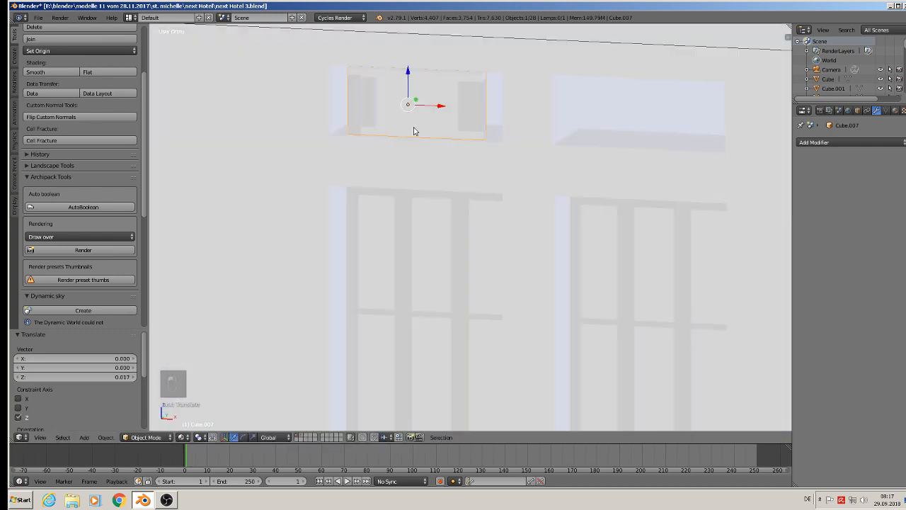
{"action": "key", "text": "s"}
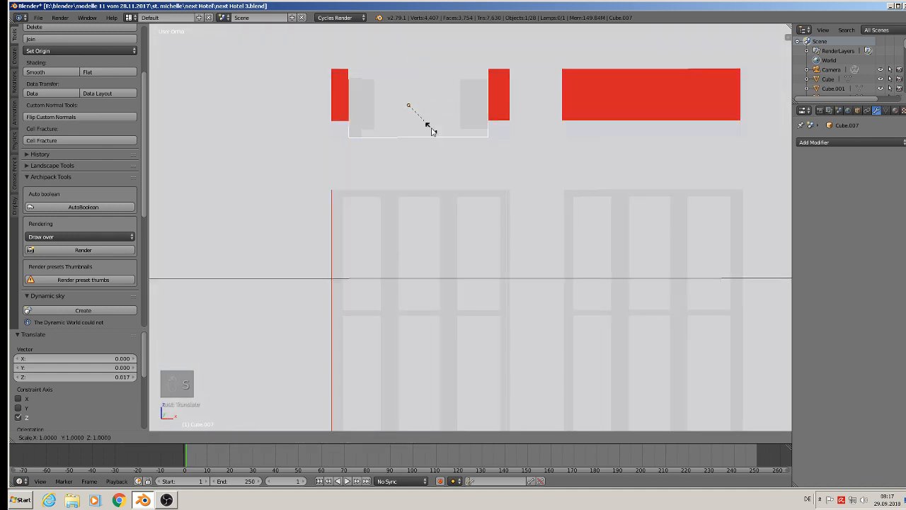
{"action": "key", "text": "x"}
{"action": "left_click", "coordinate": [445, 136]}
Step: Push the panel about 0.009 along Y deeper into the leftmost small opening
{"action": "middle_click_drag", "start_coordinate": [446, 138], "coordinate": [398, 170]}
{"action": "key", "text": "g"}
{"action": "key", "text": "y"}
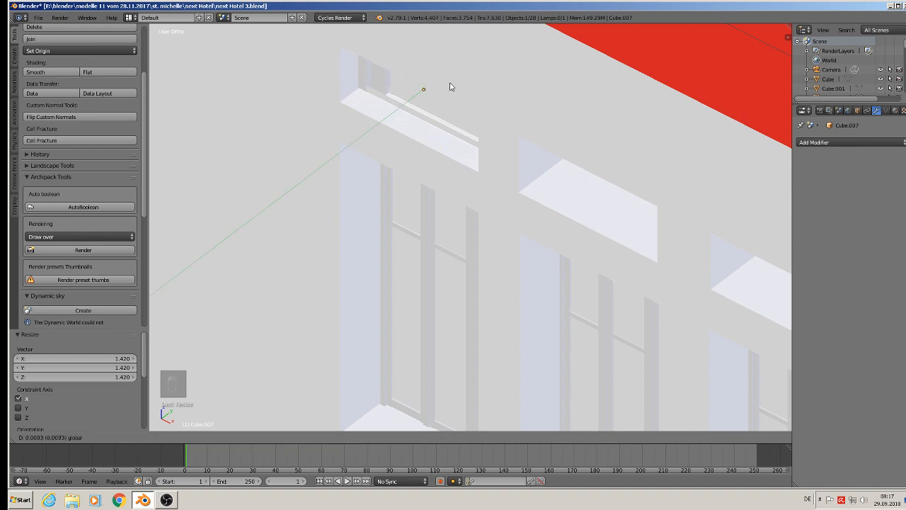
{"action": "left_click", "coordinate": [450, 87]}
Step: Select the three tall windows below the small openings and move them together about -0.012 along Y
{"action": "right_click", "coordinate": [420, 227]}
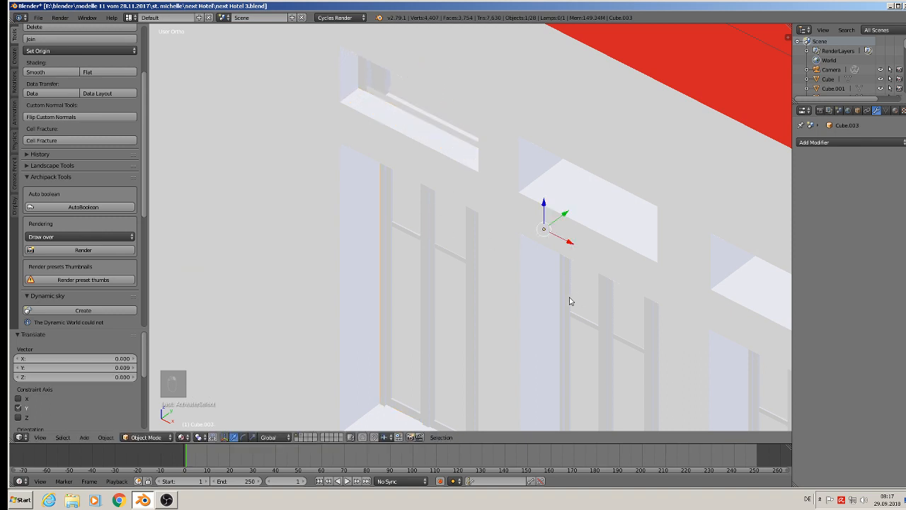
{"action": "middle_click_drag", "start_coordinate": [571, 301], "coordinate": [428, 173], "text": "shift"}
{"action": "right_click", "coordinate": [475, 274], "text": "shift"}
{"action": "right_click", "coordinate": [628, 342], "text": "shift"}
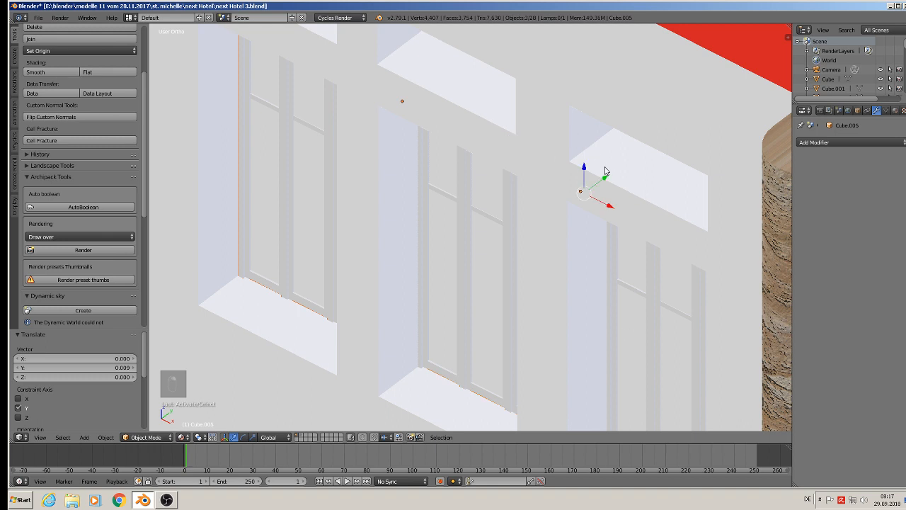
{"action": "key", "text": "g"}
{"action": "key", "text": "y"}
{"action": "left_click", "coordinate": [586, 198]}
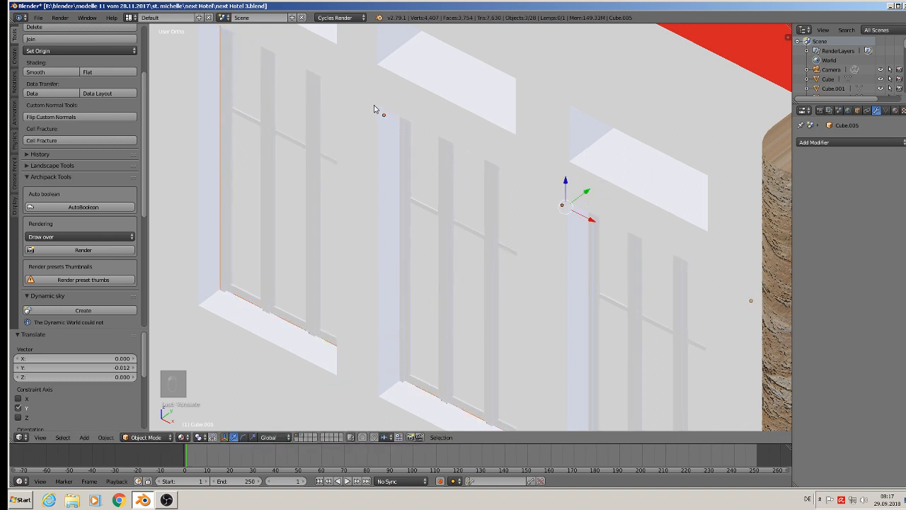
Step: Scale the short panel in the leftmost small opening by about 1.044 along Z
{"action": "middle_click_drag", "start_coordinate": [375, 109], "coordinate": [468, 249], "text": "shift"}
{"action": "scroll", "coordinate": [426, 213], "scroll_direction": "up", "scroll_amount": 1}
{"action": "right_click", "coordinate": [355, 102]}
{"action": "middle_click_drag", "start_coordinate": [354, 102], "coordinate": [388, 53]}
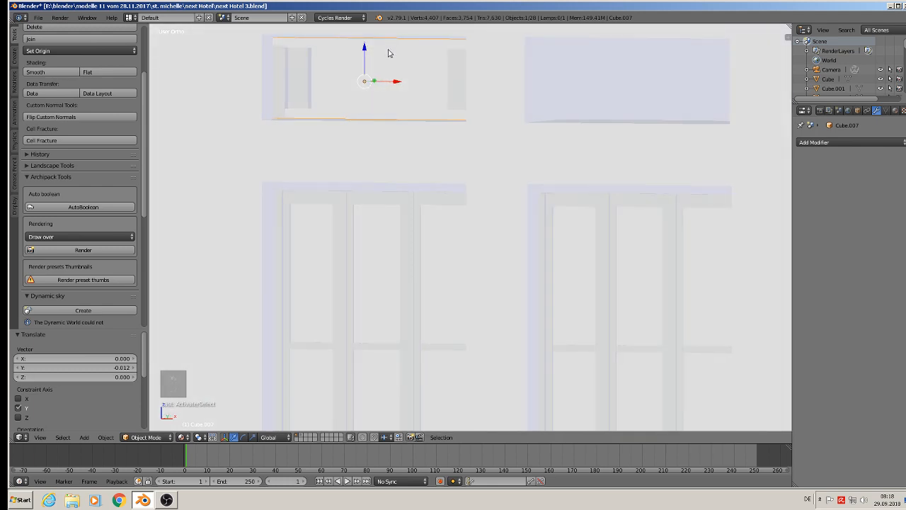
{"action": "key", "text": "s"}
{"action": "key", "text": "z"}
{"action": "left_click", "coordinate": [410, 118]}
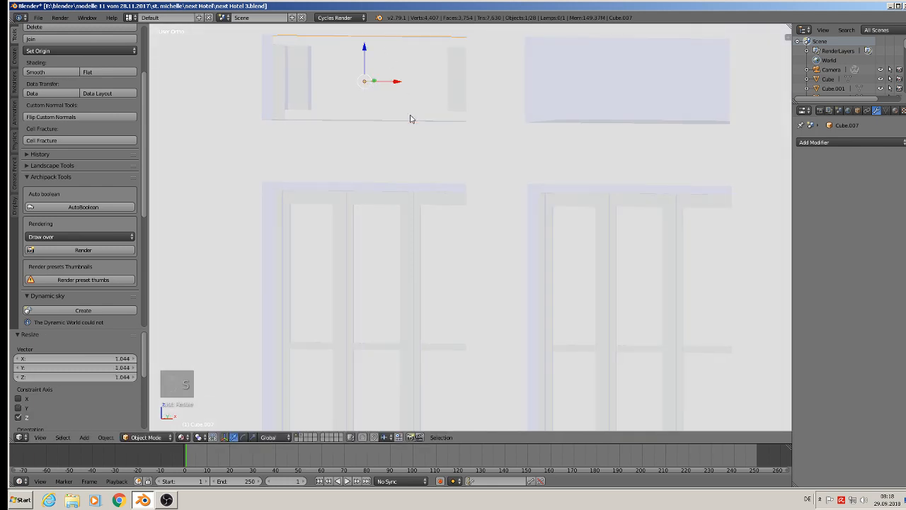
{"action": "scroll", "coordinate": [410, 118], "scroll_direction": "down", "scroll_amount": 3}
{"action": "middle_click_drag", "start_coordinate": [432, 126], "coordinate": [439, 130]}
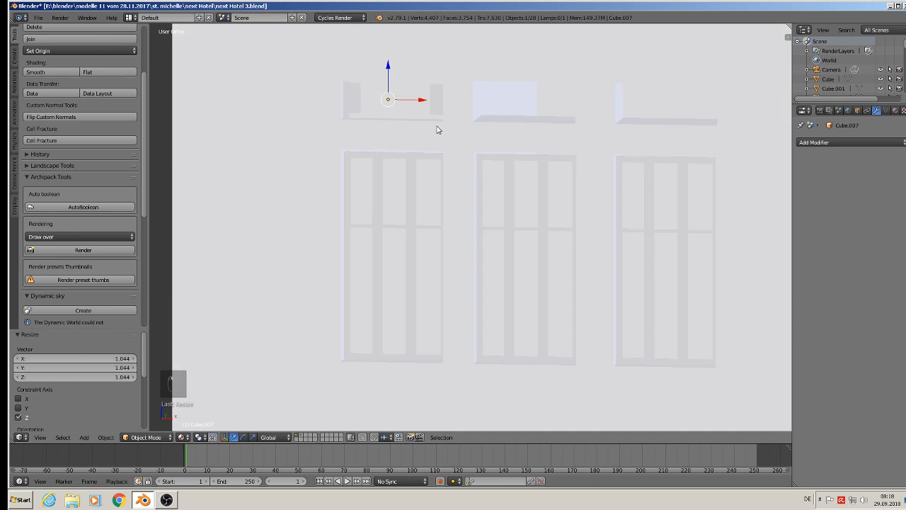
Step: Duplicate the short panel about 0.090 along X into the middle opening and fine-tune its X position
{"action": "key", "text": "shift+d"}
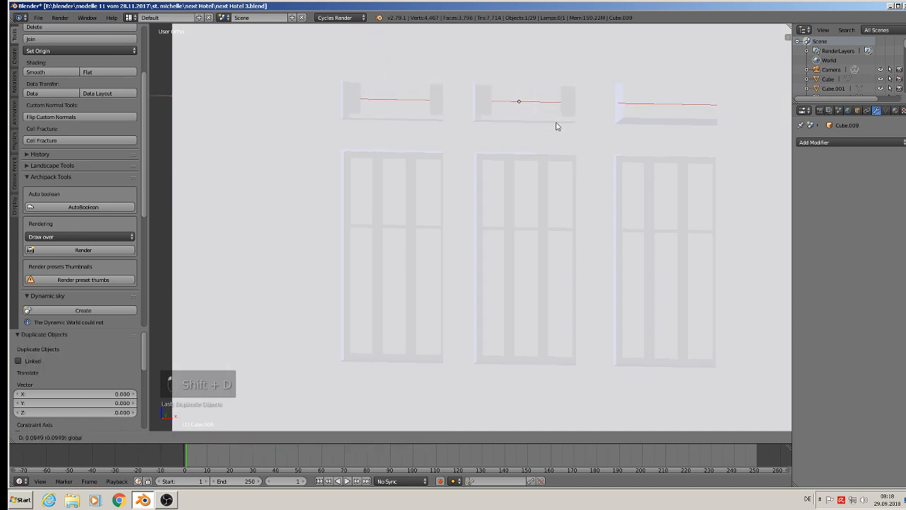
{"action": "left_click", "coordinate": [550, 129]}
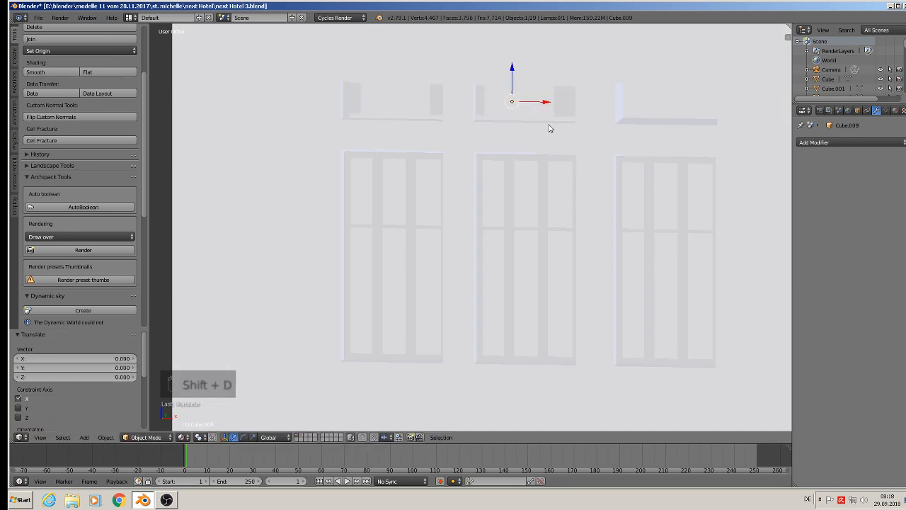
{"action": "key", "text": "g"}
{"action": "key", "text": "x"}
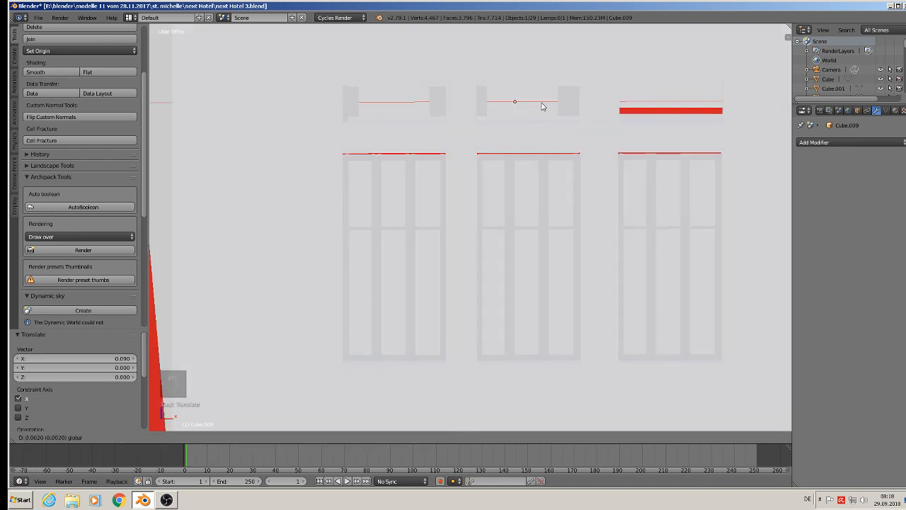
{"action": "left_click", "coordinate": [543, 106]}
{"action": "left_click", "coordinate": [544, 106]}
Step: Duplicate the middle panel about 0.101 along X into the third opening and shift the copy slightly further along X to centre it
{"action": "key", "text": "shift+d"}
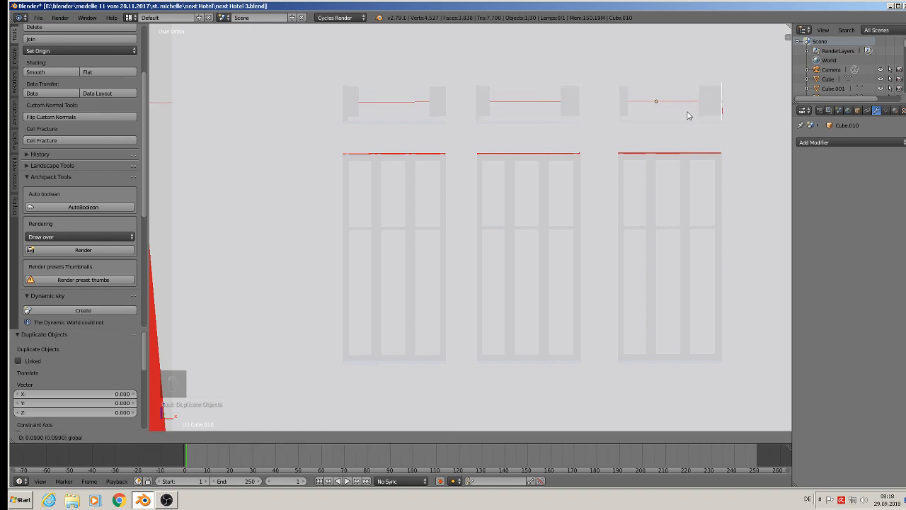
{"action": "left_click", "coordinate": [691, 115]}
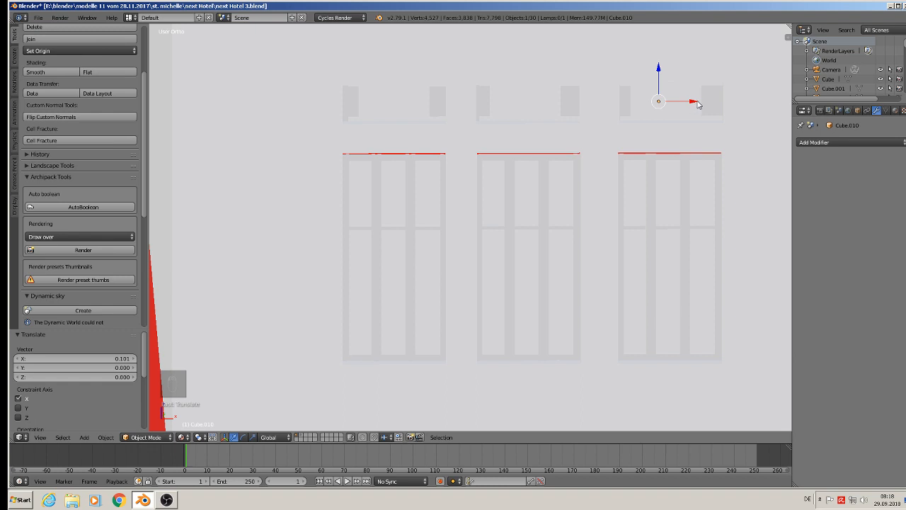
{"action": "key", "text": "g"}
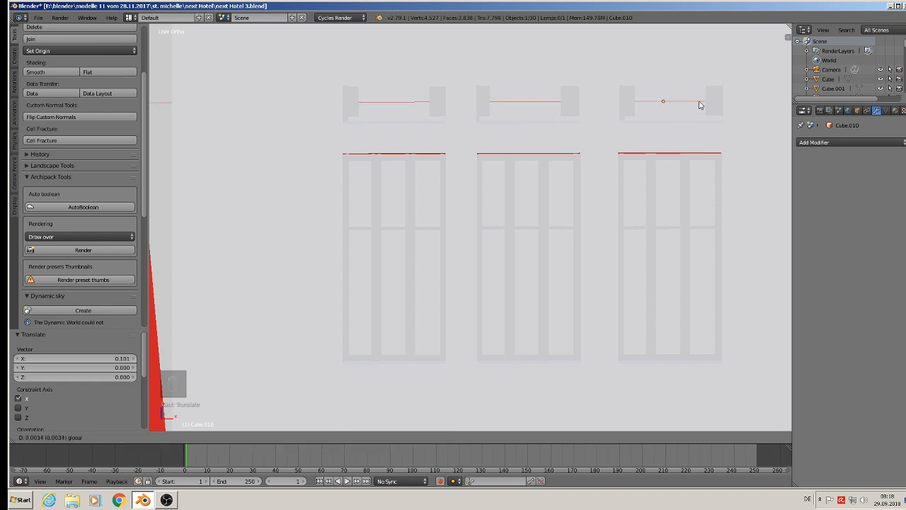
{"action": "left_click", "coordinate": [699, 103]}
Step: Deselect all objects and save the hotel's blend file
{"action": "key", "text": "Tab"}
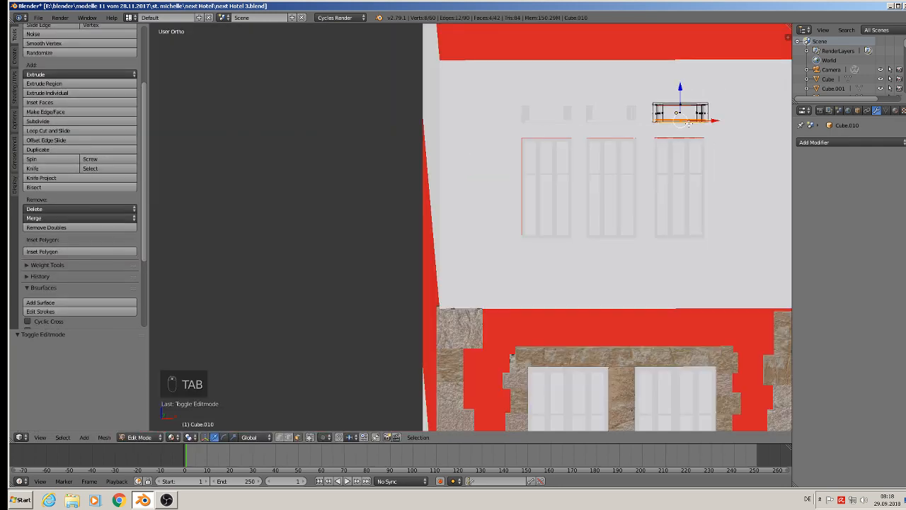
{"action": "key", "text": "Tab"}
{"action": "key", "text": "a"}
{"action": "key", "text": "a"}
{"action": "key", "text": "a"}
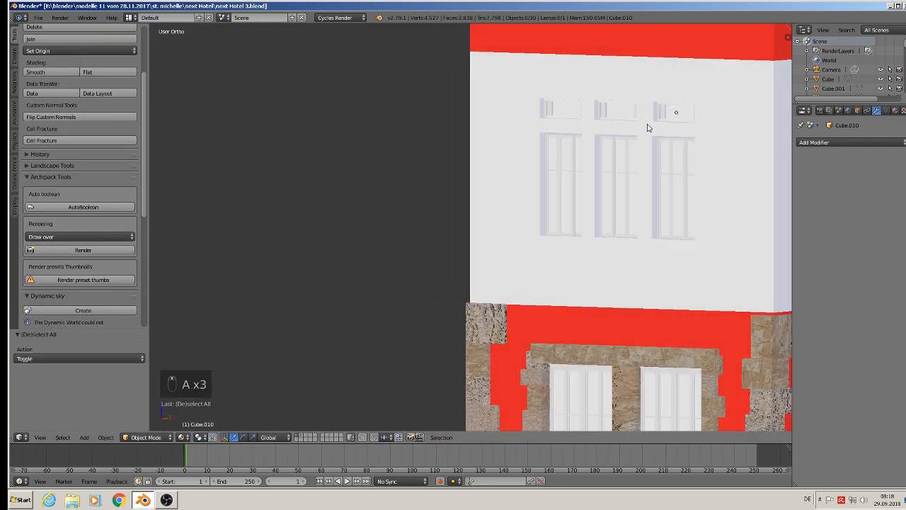
{"action": "middle_click_drag", "start_coordinate": [647, 127], "coordinate": [652, 148]}
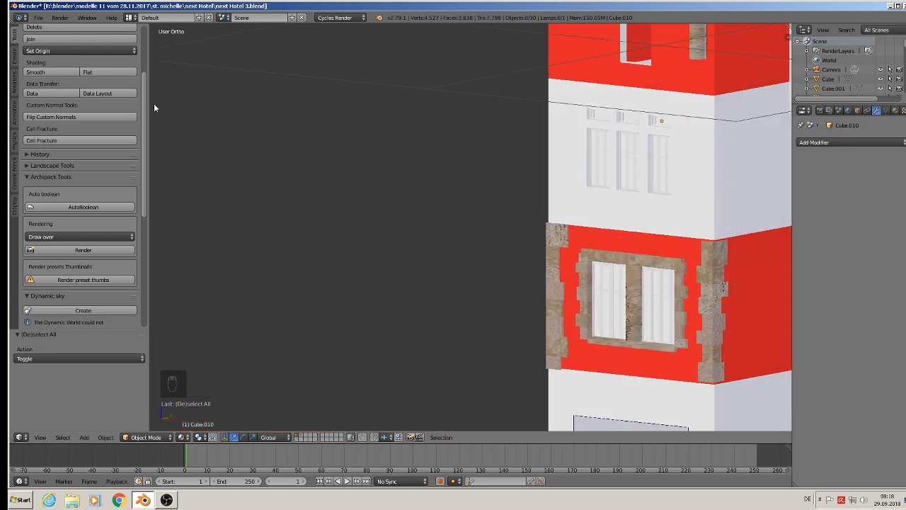
{"action": "left_click", "coordinate": [38, 17]}
{"action": "left_click", "coordinate": [50, 89]}
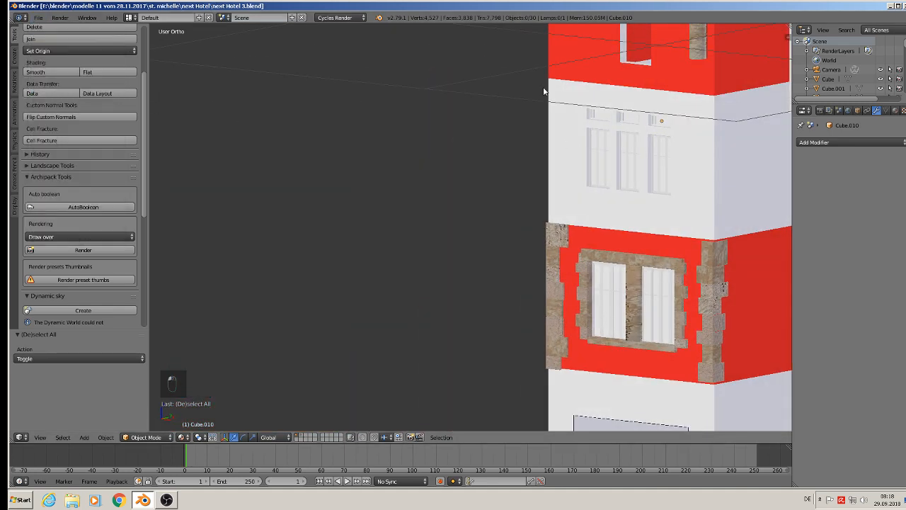
Step: Examine the street-level reference photo of the hotel's gable and upper facade from the front view
{"action": "middle_click_drag", "start_coordinate": [546, 91], "coordinate": [469, 286]}
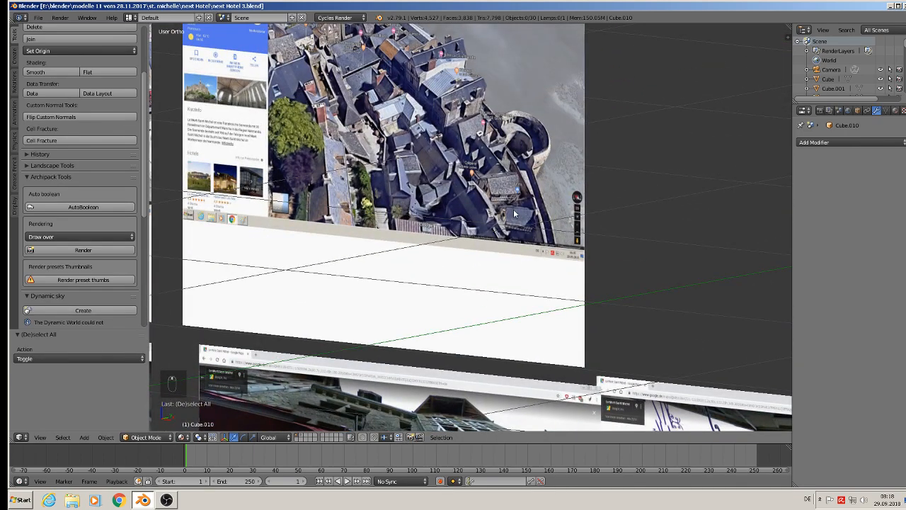
{"action": "key", "text": "KP_1"}
{"action": "scroll", "coordinate": [549, 283], "scroll_direction": "down", "scroll_amount": 7}
{"action": "middle_click_drag", "start_coordinate": [733, 254], "coordinate": [347, 268], "text": "shift"}
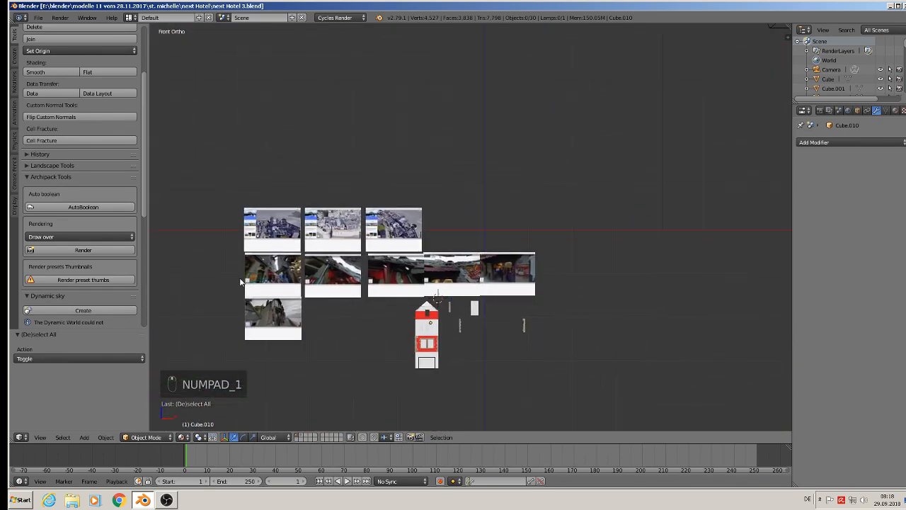
{"action": "scroll", "coordinate": [352, 266], "scroll_direction": "up", "scroll_amount": 11}
{"action": "middle_click_drag", "start_coordinate": [753, 205], "coordinate": [448, 286], "text": "shift"}
{"action": "scroll", "coordinate": [447, 283], "scroll_direction": "up", "scroll_amount": 8}
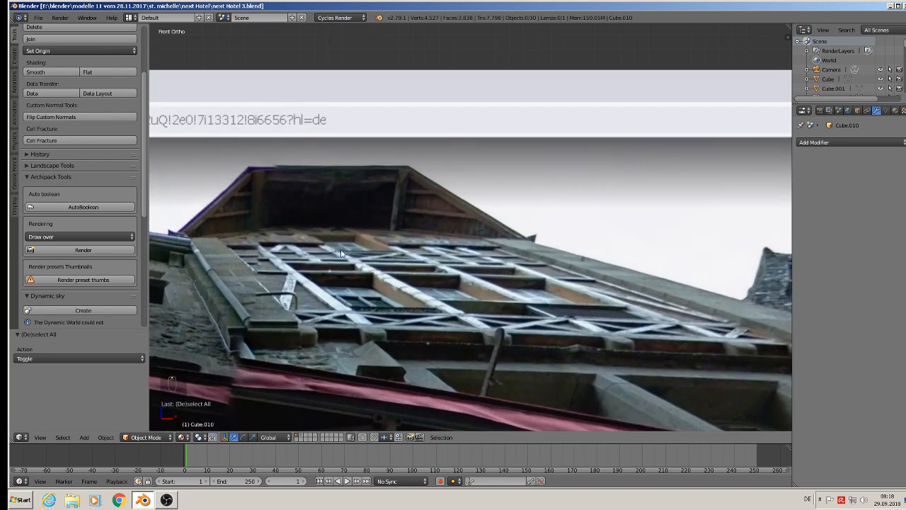
{"action": "scroll", "coordinate": [340, 253], "scroll_direction": "down", "scroll_amount": 10}
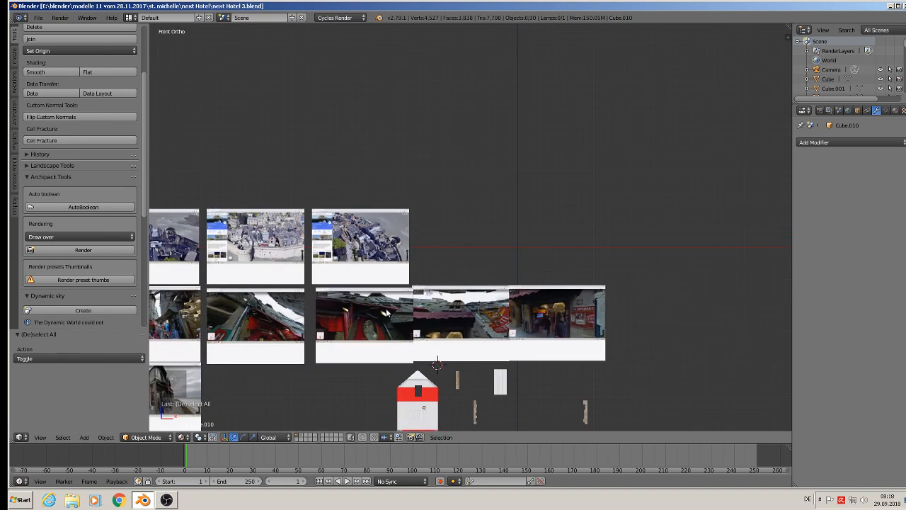
Step: Duplicate the spare three-column window standing beside the building
{"action": "scroll", "coordinate": [495, 212], "scroll_direction": "up", "scroll_amount": 8}
{"action": "right_click", "coordinate": [641, 264]}
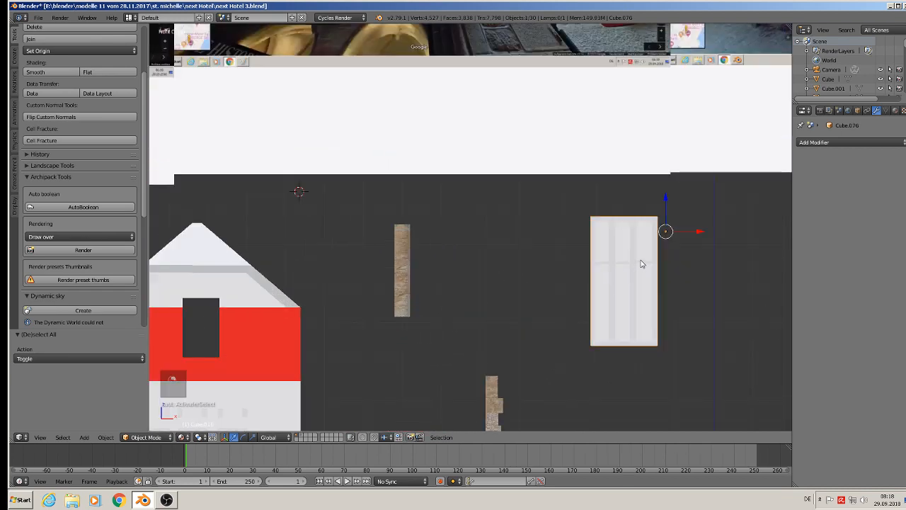
{"action": "key", "text": "shift+d"}
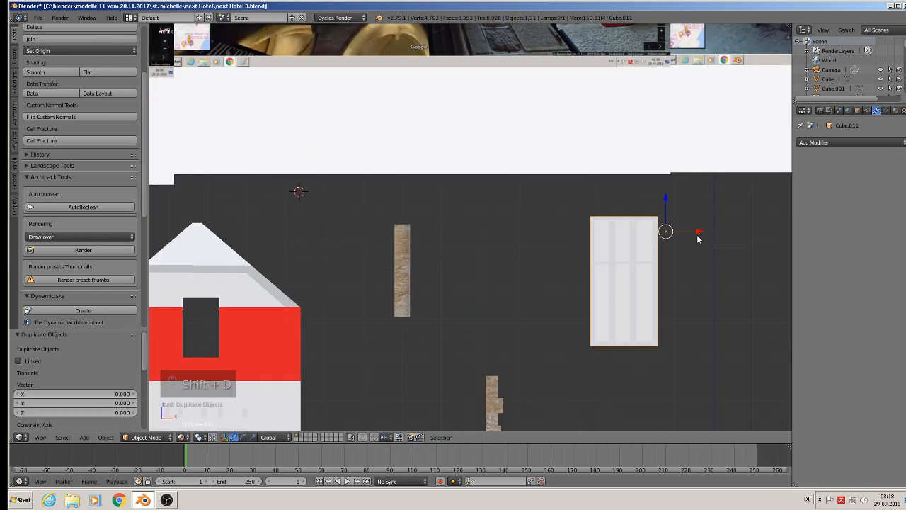
Step: Move the duplicated window about -1.089 along X and -0.139 along Z, in line with the house's front gable
{"action": "key", "text": "x"}
{"action": "left_click", "coordinate": [263, 257]}
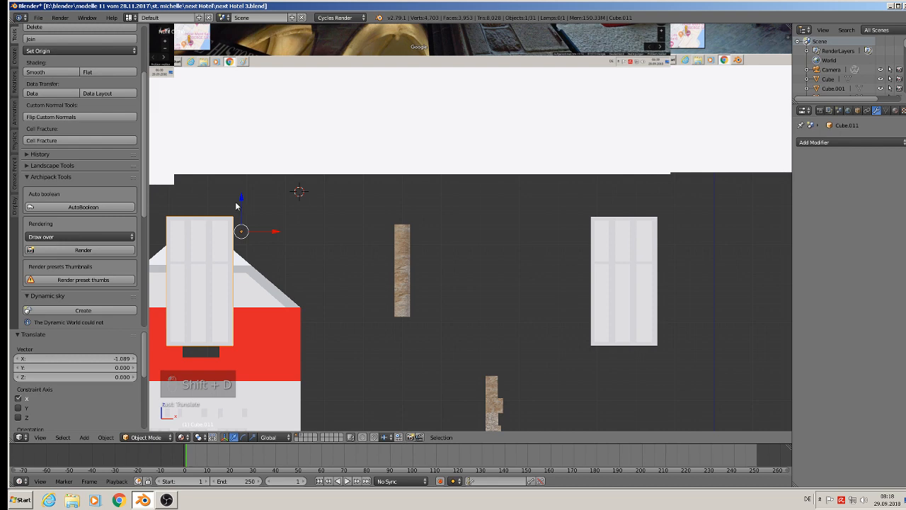
{"action": "left_click_drag", "start_coordinate": [241, 201], "coordinate": [242, 256]}
{"action": "scroll", "coordinate": [273, 345], "scroll_direction": "down", "scroll_amount": 1}
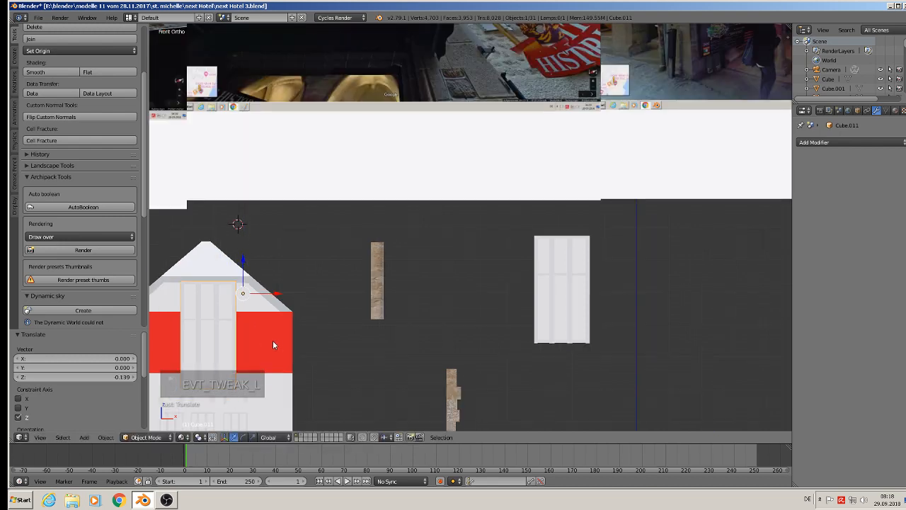
Step: Move the duplicated window about 0.713 along Y and then about -0.023, into the plane of the front gable wall
{"action": "middle_click_drag", "start_coordinate": [273, 345], "coordinate": [497, 205]}
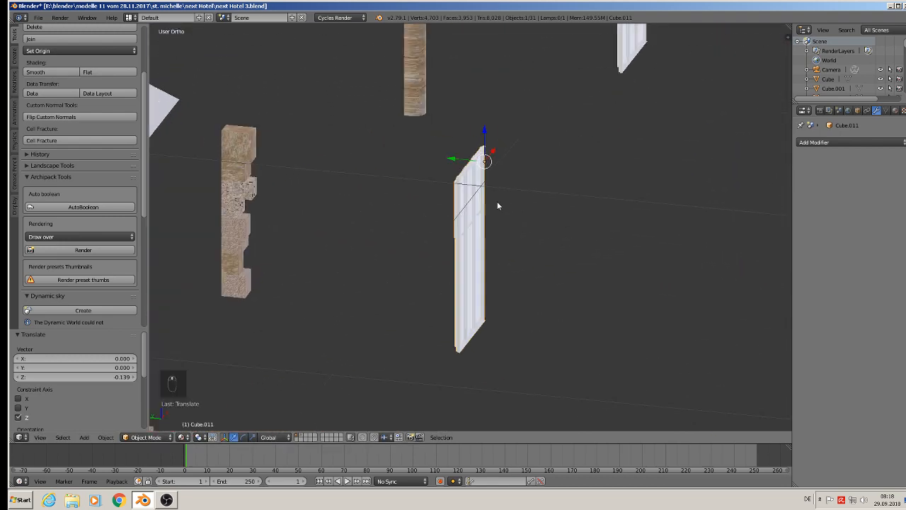
{"action": "left_click_drag", "start_coordinate": [459, 162], "coordinate": [707, 175]}
{"action": "key", "text": "KP_Decimal"}
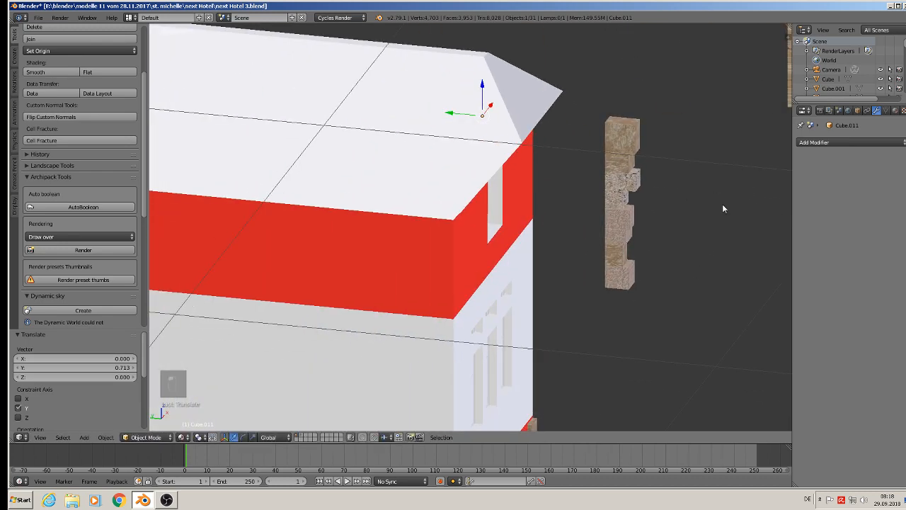
{"action": "middle_click_drag", "start_coordinate": [507, 187], "coordinate": [481, 198]}
{"action": "key", "text": "g"}
{"action": "key", "text": "y"}
{"action": "left_click", "coordinate": [488, 123]}
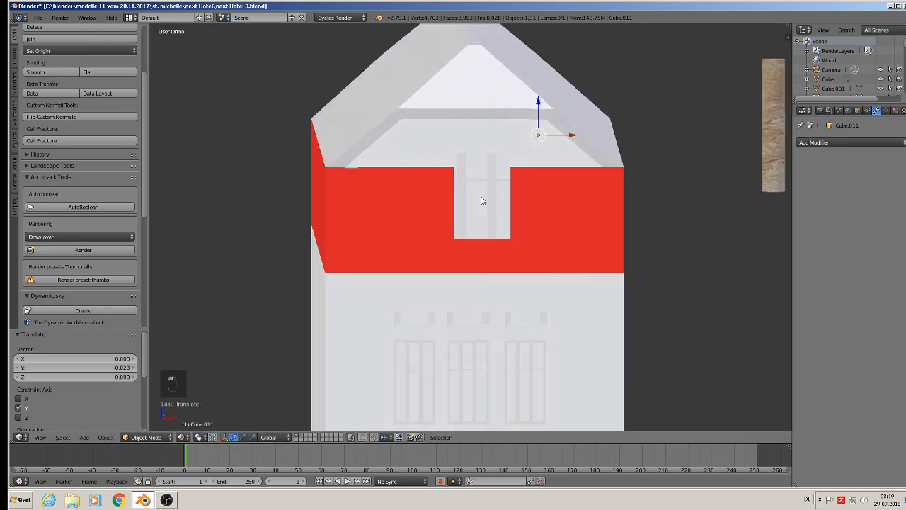
Step: Scale the window to about 0.534 and position it in the gable opening, about -0.048 along Z and -0.045 along X
{"action": "key", "text": "s"}
{"action": "left_click", "coordinate": [521, 198]}
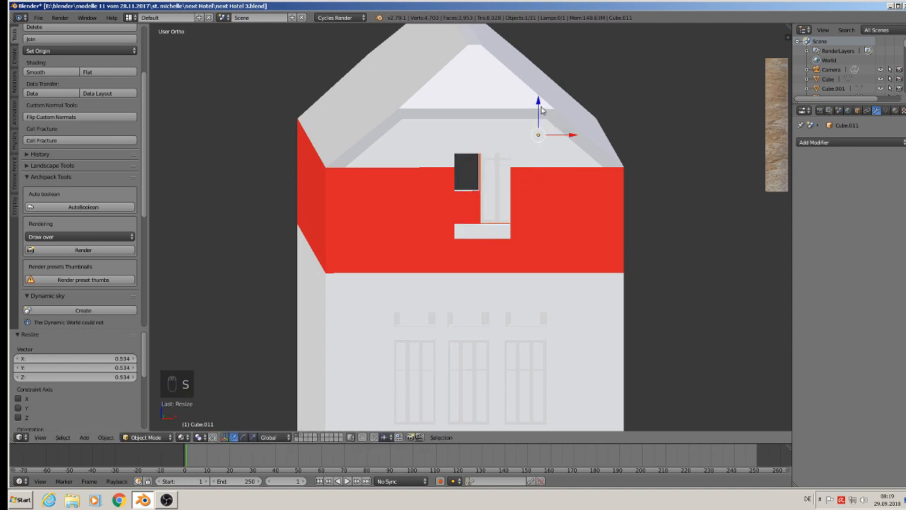
{"action": "key", "text": "g"}
{"action": "key", "text": "z"}
{"action": "left_click", "coordinate": [548, 138]}
{"action": "key", "text": "g"}
{"action": "key", "text": "x"}
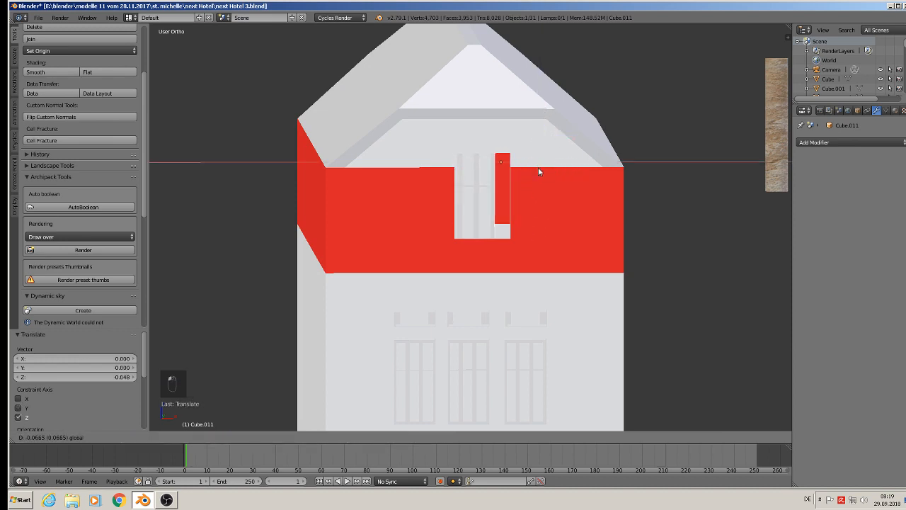
{"action": "left_click", "coordinate": [548, 166]}
Step: Scale the gable window uniformly to about 0.867, then stretch it about 1.24 along X
{"action": "scroll", "coordinate": [512, 196], "scroll_direction": "up", "scroll_amount": 5}
{"action": "scroll", "coordinate": [505, 196], "scroll_direction": "up", "scroll_amount": 2}
{"action": "middle_click_drag", "start_coordinate": [505, 196], "coordinate": [493, 188]}
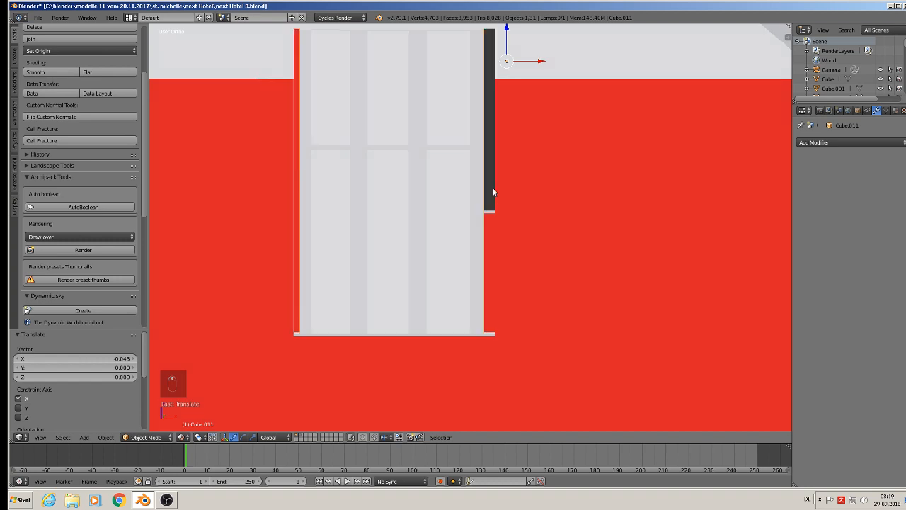
{"action": "scroll", "coordinate": [501, 218], "scroll_direction": "down", "scroll_amount": 2}
{"action": "key", "text": "s"}
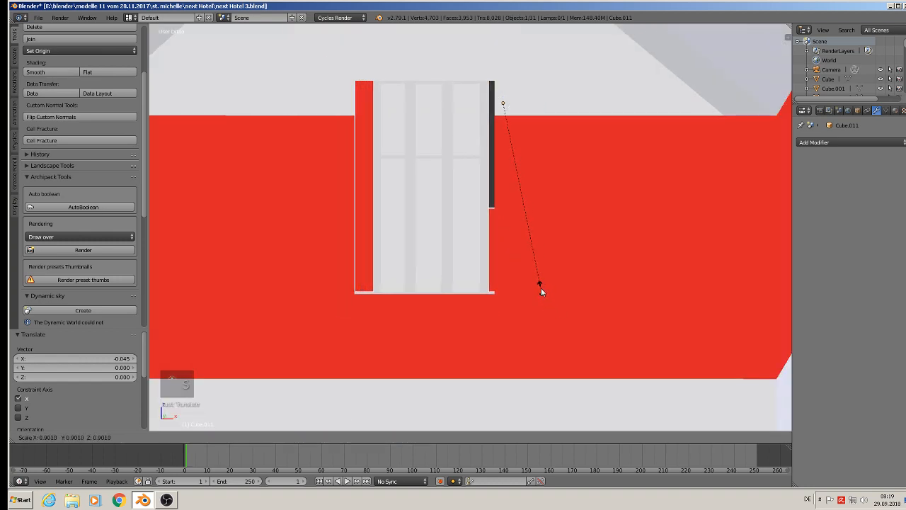
{"action": "left_click", "coordinate": [535, 281]}
{"action": "mouse_move", "coordinate": [504, 202]}
{"action": "middle_mouse_down"}
{"action": "mouse_move", "coordinate": [514, 187]}
{"action": "mouse_move", "coordinate": [510, 197]}
{"action": "middle_mouse_up"}
{"action": "key", "text": "s"}
{"action": "key", "text": "x"}
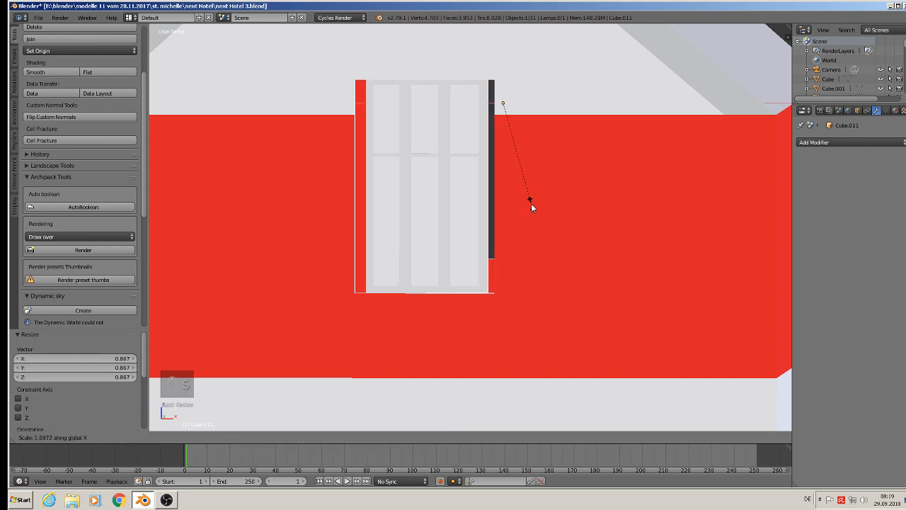
{"action": "left_click", "coordinate": [551, 199]}
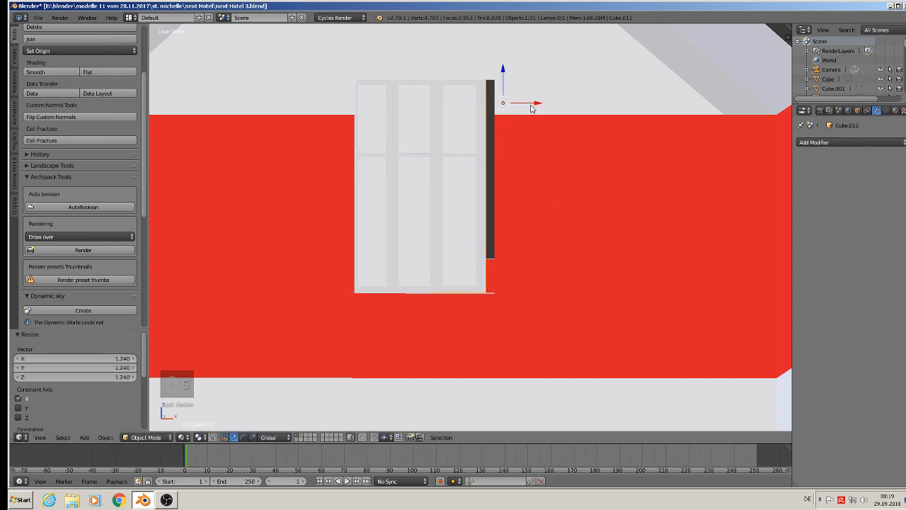
Step: Shift the gable window along X and widen it by about 1.107, then move it about 0.006 along X
{"action": "key", "text": "g"}
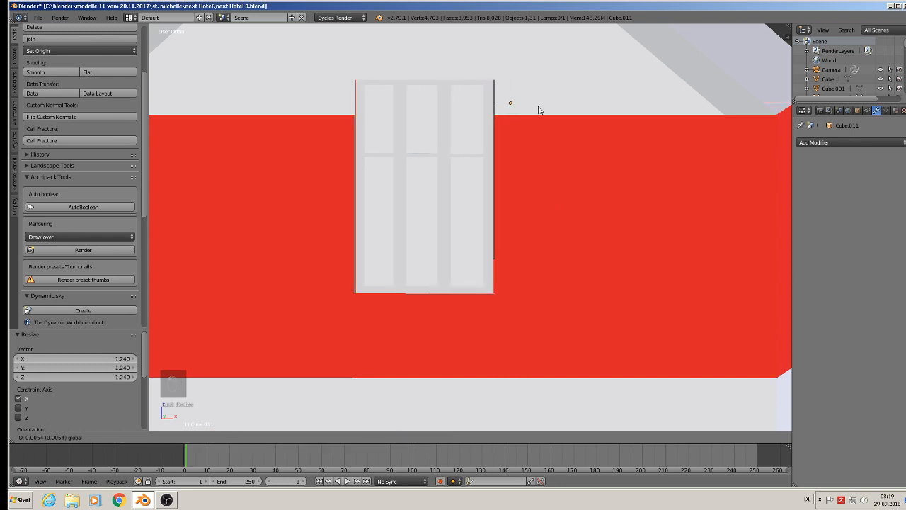
{"action": "left_click", "coordinate": [538, 108]}
{"action": "key", "text": "s"}
{"action": "key", "text": "x"}
{"action": "left_click", "coordinate": [569, 162]}
{"action": "key", "text": "g"}
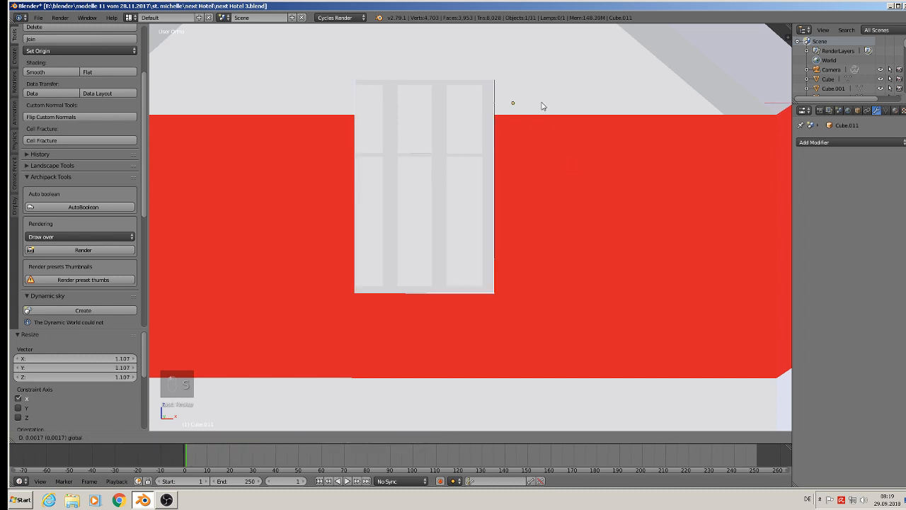
{"action": "left_click", "coordinate": [591, 184]}
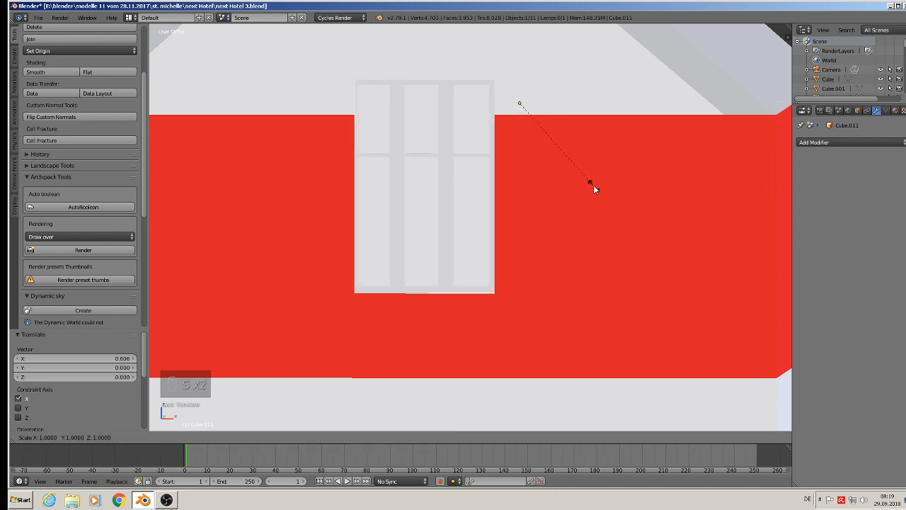
Step: Narrow the gable window to about 0.959 along X, align it with the opening and move it about -0.007 along Y
{"action": "key", "text": "s"}
{"action": "key", "text": "x"}
{"action": "left_click", "coordinate": [589, 183]}
{"action": "key", "text": "g"}
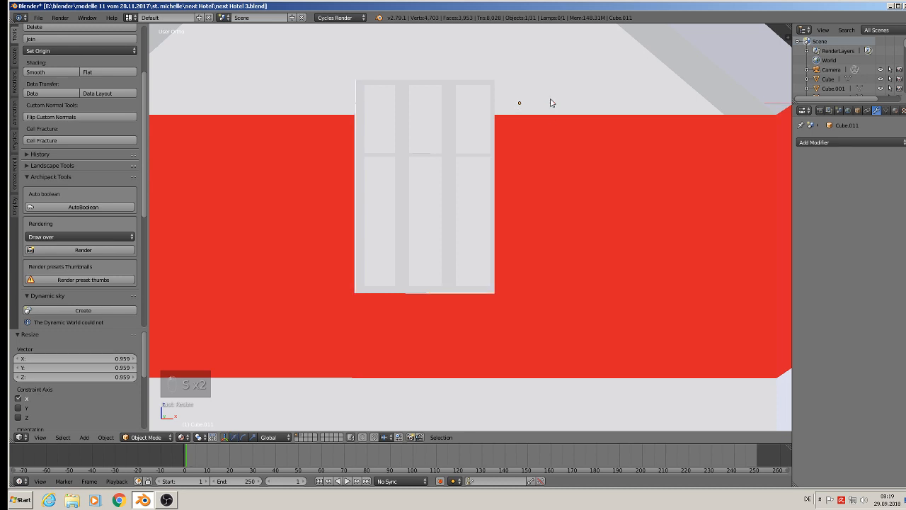
{"action": "left_click", "coordinate": [548, 103]}
{"action": "middle_click_drag", "start_coordinate": [548, 103], "coordinate": [500, 191]}
{"action": "mouse_move", "coordinate": [526, 126]}
{"action": "left_mouse_down"}
{"action": "mouse_move", "coordinate": [518, 135]}
{"action": "mouse_move", "coordinate": [526, 133]}
{"action": "left_mouse_up"}
Step: Examine the street-level reference photo of the stone and half-timbered building beside the sea wall
{"action": "scroll", "coordinate": [521, 173], "scroll_direction": "down", "scroll_amount": 5}
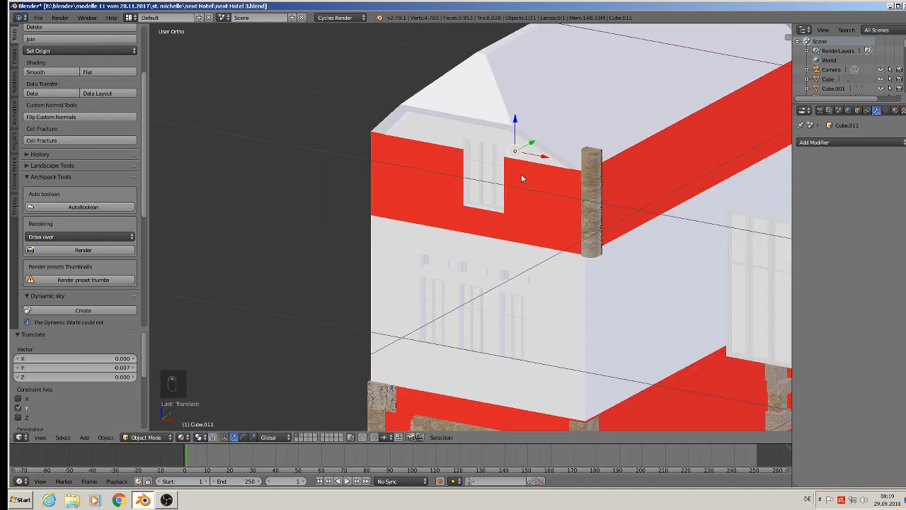
{"action": "middle_click_drag", "start_coordinate": [520, 212], "coordinate": [458, 281], "text": "shift"}
{"action": "scroll", "coordinate": [458, 281], "scroll_direction": "down", "scroll_amount": 4}
{"action": "middle_click_drag", "start_coordinate": [398, 116], "coordinate": [712, 429], "text": "shift"}
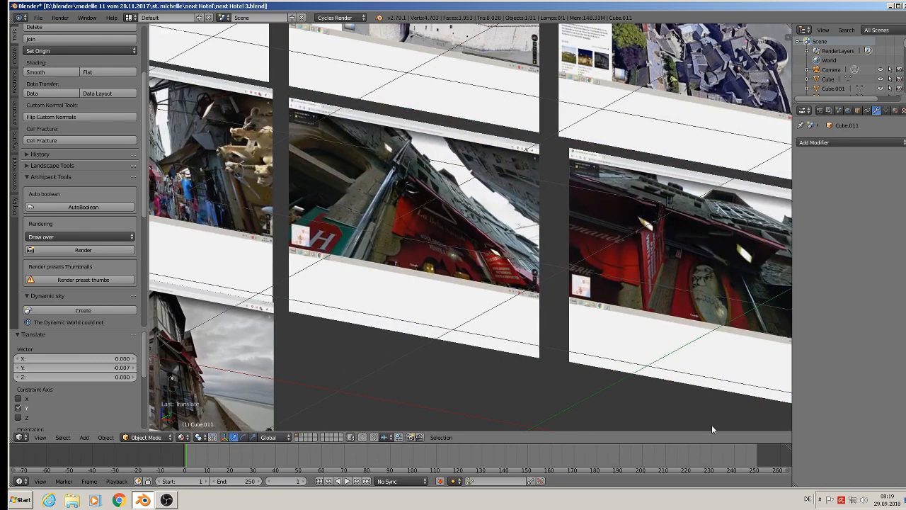
{"action": "scroll", "coordinate": [457, 323], "scroll_direction": "down", "scroll_amount": 3}
{"action": "key", "text": "KP_1"}
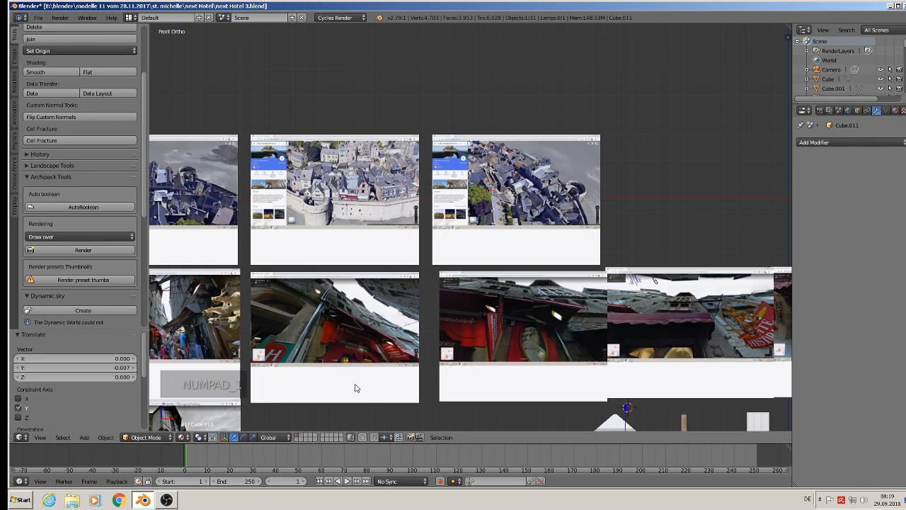
{"action": "middle_click_drag", "start_coordinate": [316, 383], "coordinate": [623, 142], "text": "shift"}
{"action": "scroll", "coordinate": [497, 214], "scroll_direction": "up", "scroll_amount": 9}
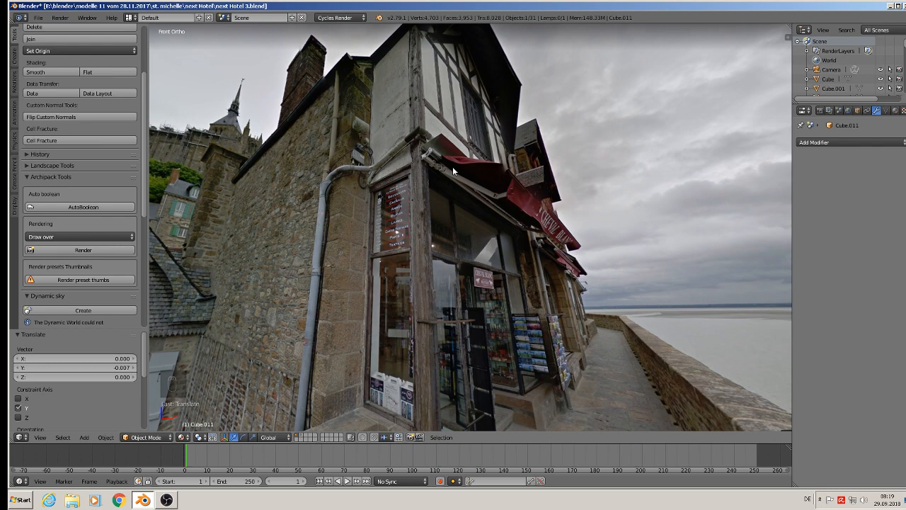
{"action": "scroll", "coordinate": [453, 171], "scroll_direction": "down", "scroll_amount": 4}
{"action": "middle_click_drag", "start_coordinate": [789, 302], "coordinate": [212, 42], "text": "shift"}
{"action": "scroll", "coordinate": [457, 202], "scroll_direction": "down", "scroll_amount": 4}
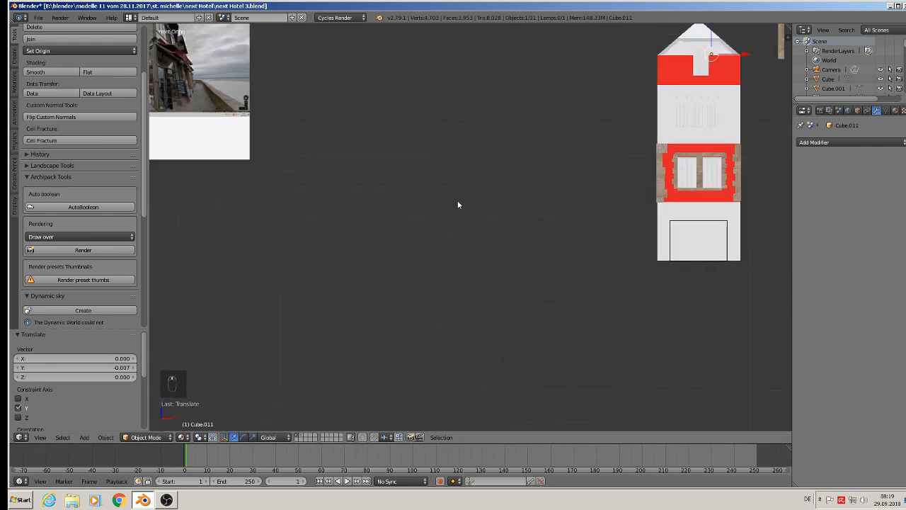
Step: Duplicate the second window of the stone-framed pair and raise the copy about 0.666 along Z to the gable level
{"action": "scroll", "coordinate": [458, 201], "scroll_direction": "down", "scroll_amount": 4}
{"action": "scroll", "coordinate": [660, 197], "scroll_direction": "up", "scroll_amount": 11}
{"action": "right_click", "coordinate": [363, 216]}
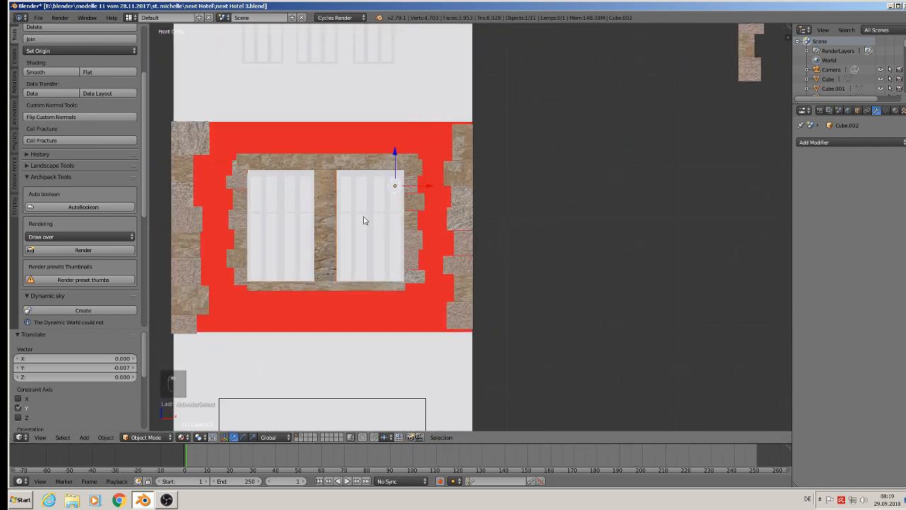
{"action": "scroll", "coordinate": [423, 244], "scroll_direction": "down", "scroll_amount": 5}
{"action": "key", "text": "shift+d"}
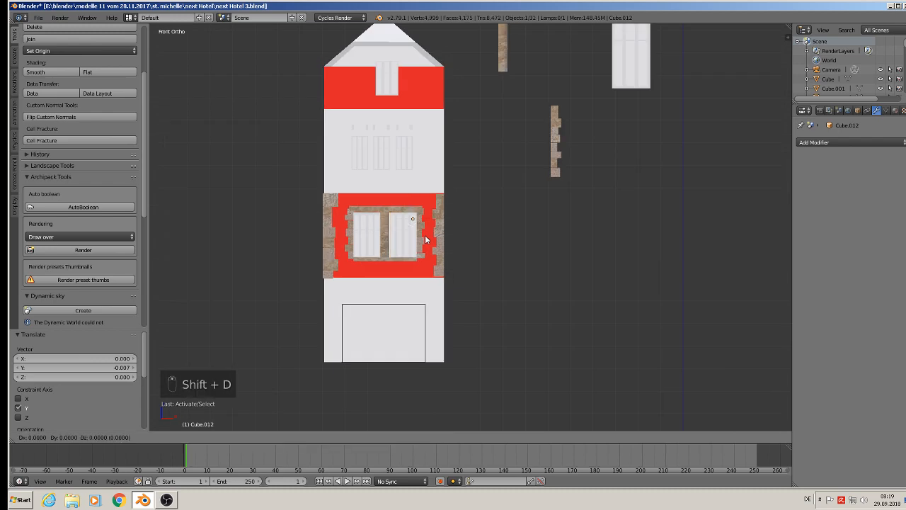
{"action": "key", "text": "z"}
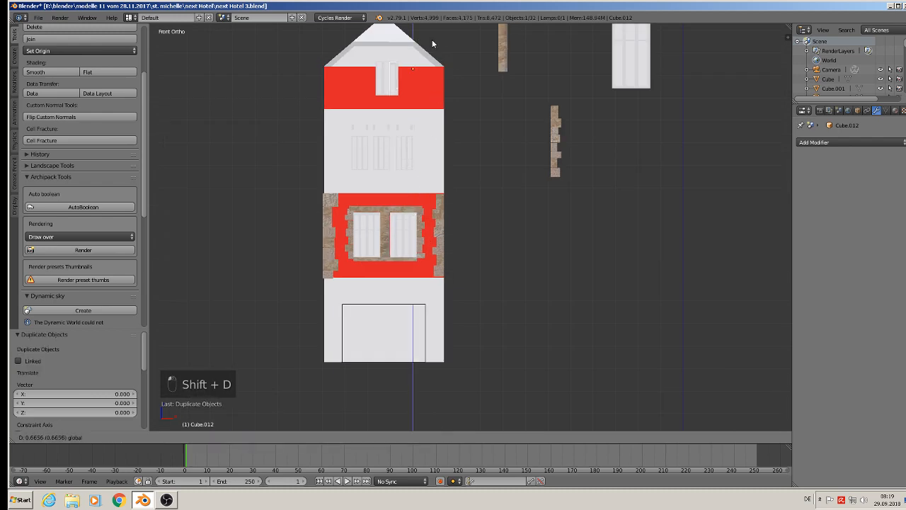
{"action": "left_click", "coordinate": [433, 44]}
Step: Move the window copy about 1.999 along Y, beyond the rear wall of the house
{"action": "middle_click_drag", "start_coordinate": [439, 79], "coordinate": [484, 125]}
{"action": "scroll", "coordinate": [482, 113], "scroll_direction": "down", "scroll_amount": 2}
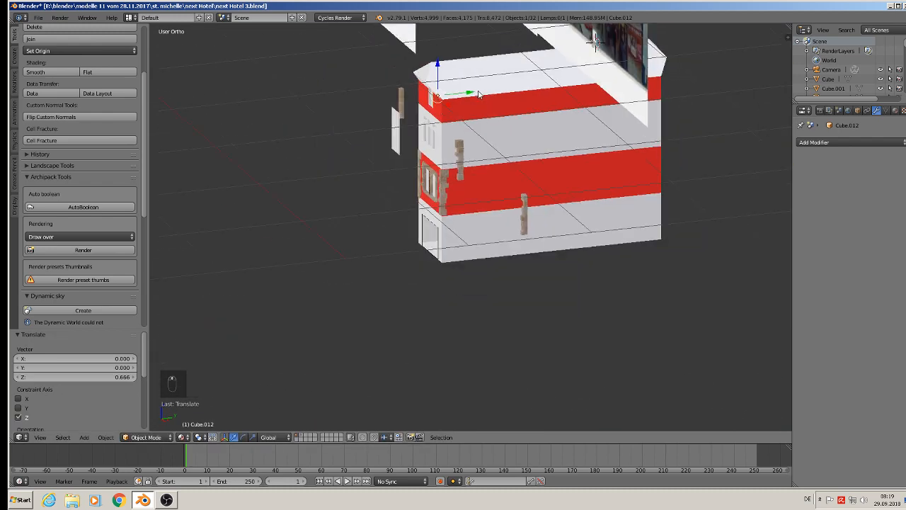
{"action": "left_click_drag", "start_coordinate": [479, 94], "coordinate": [595, 91]}
{"action": "left_click", "coordinate": [717, 90]}
{"action": "middle_click_drag", "start_coordinate": [717, 90], "coordinate": [503, 166], "text": "shift"}
{"action": "scroll", "coordinate": [486, 142], "scroll_direction": "up", "scroll_amount": 4}
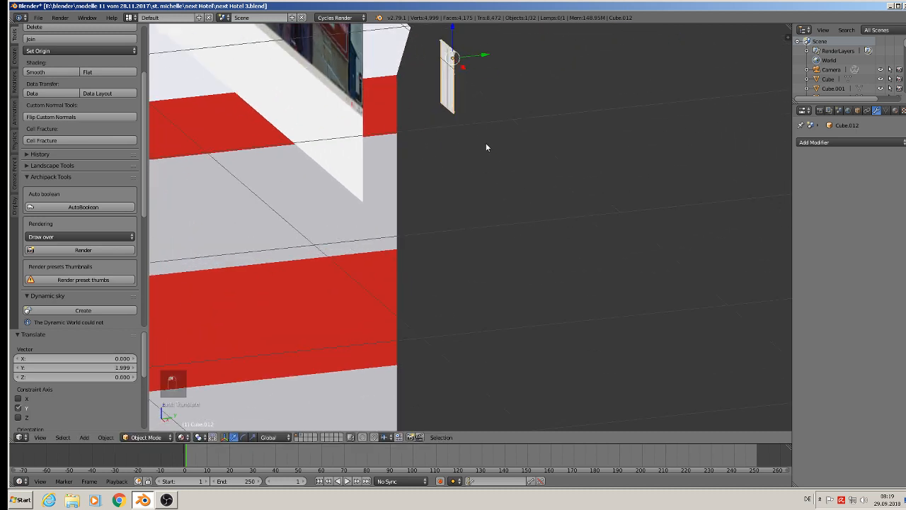
Step: Rotate the window copy 180° about the Z axis
{"action": "type", "text": "rz"}
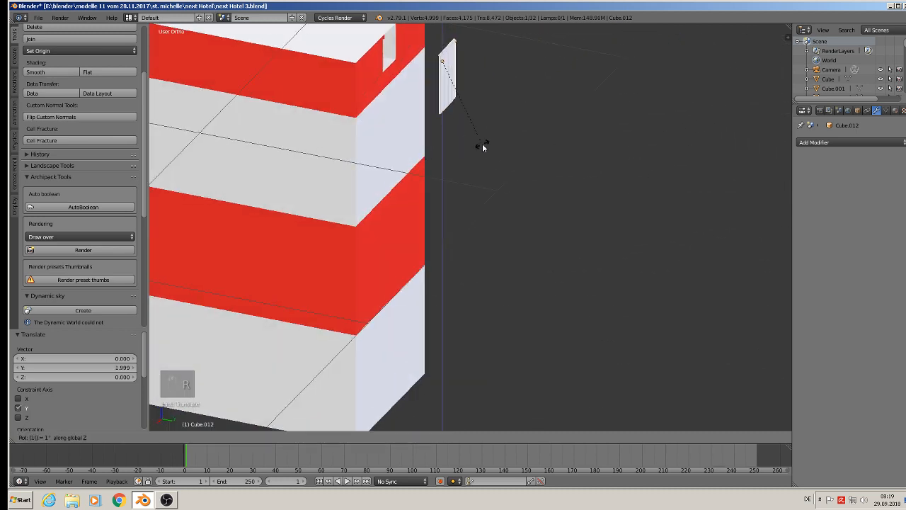
{"action": "type", "text": "180"}
{"action": "key", "text": "Return"}
Step: Move the rotated window about -0.238 along Y and -0.165 along X, to the rear gable opening
{"action": "middle_click_drag", "start_coordinate": [482, 143], "coordinate": [390, 230]}
{"action": "left_click_drag", "start_coordinate": [490, 245], "coordinate": [423, 199]}
{"action": "right_click", "coordinate": [423, 199]}
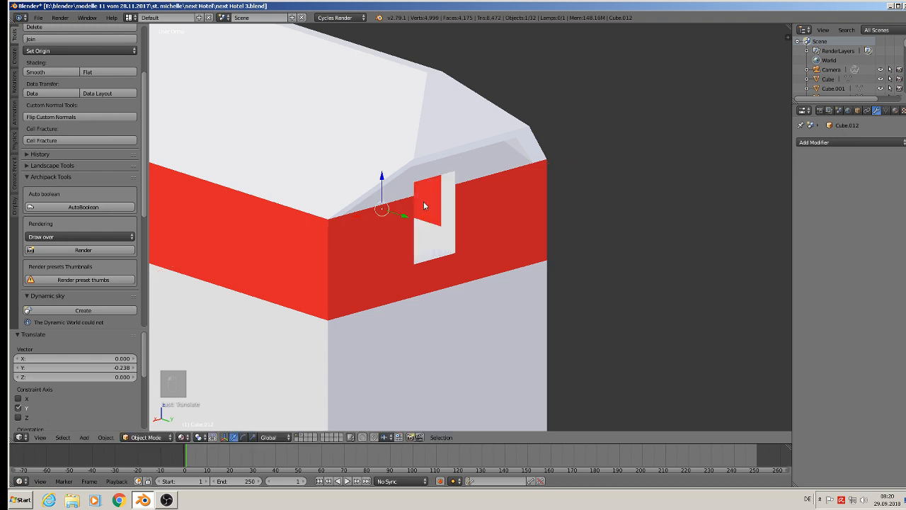
{"action": "left_click_drag", "start_coordinate": [361, 217], "coordinate": [429, 205]}
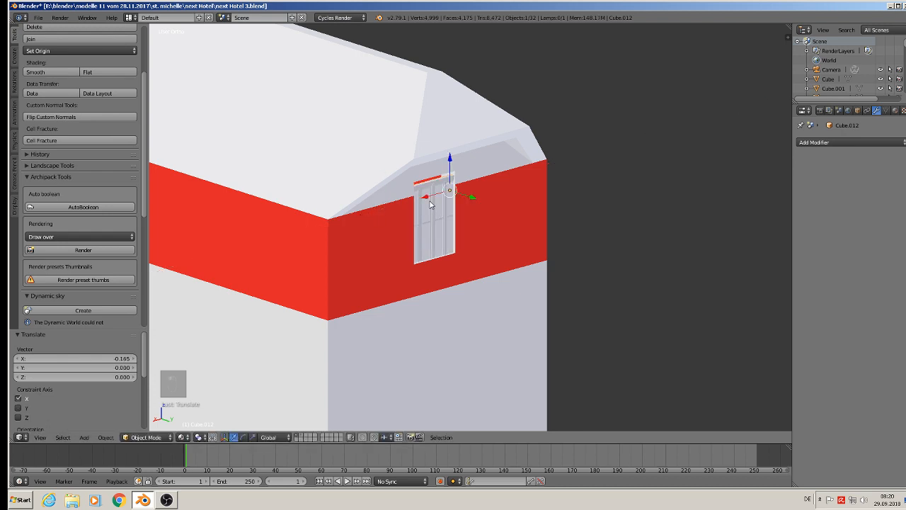
Step: Scale the rear gable window to about 0.666 and reposition it, about 0.014 along X and 0.010 along Z
{"action": "scroll", "coordinate": [434, 212], "scroll_direction": "up", "scroll_amount": 6}
{"action": "middle_click_drag", "start_coordinate": [436, 215], "coordinate": [389, 195]}
{"action": "key", "text": "s"}
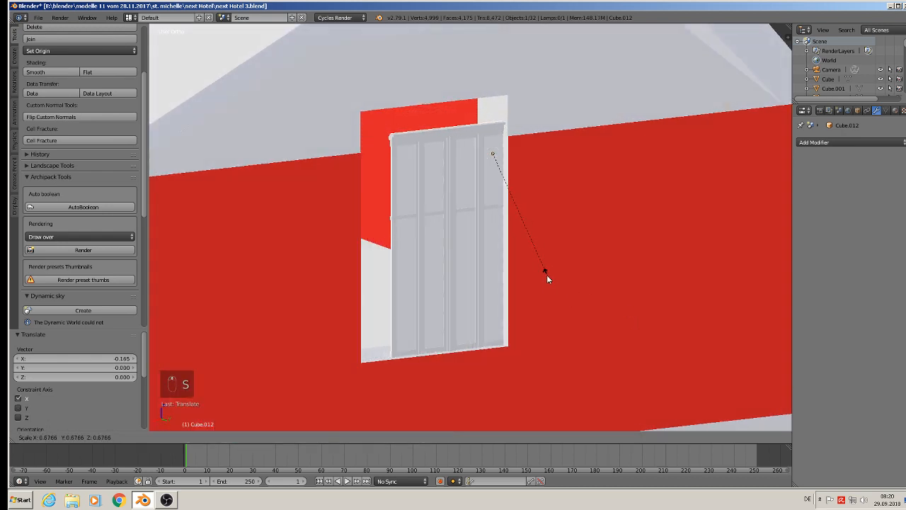
{"action": "left_click", "coordinate": [546, 272]}
{"action": "left_click_drag", "start_coordinate": [488, 162], "coordinate": [449, 158]}
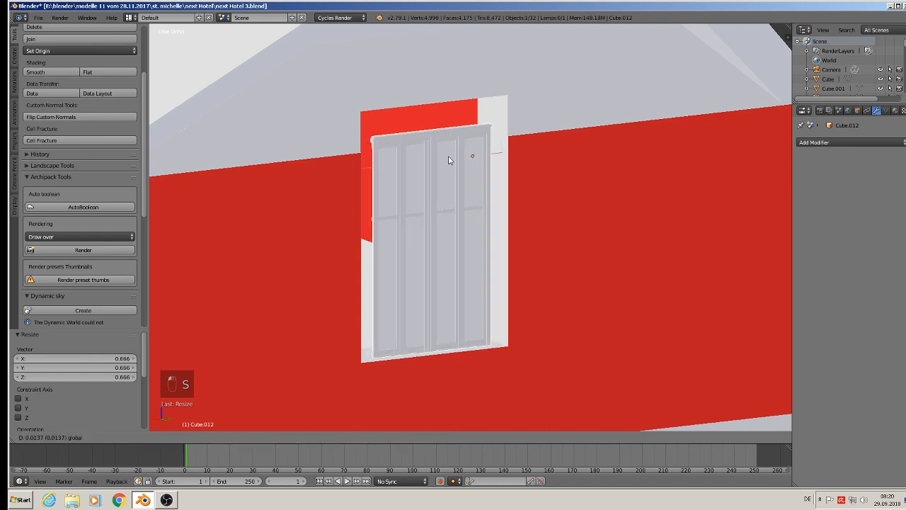
{"action": "left_click_drag", "start_coordinate": [477, 130], "coordinate": [473, 116]}
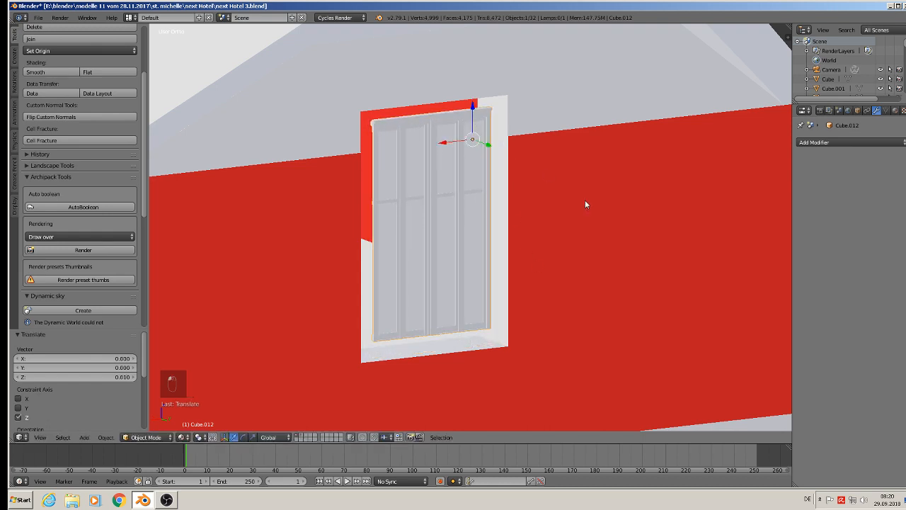
Step: Enlarge the rear gable window to approach the opening's size and raise it about 0.003 along Z
{"action": "key", "text": "s"}
{"action": "left_click", "coordinate": [615, 204]}
{"action": "middle_click_drag", "start_coordinate": [613, 203], "coordinate": [543, 201]}
{"action": "left_click_drag", "start_coordinate": [452, 143], "coordinate": [494, 97]}
Step: Scale the rear gable window to about 0.947 and lower it about 0.004 along Z
{"action": "key", "text": "s"}
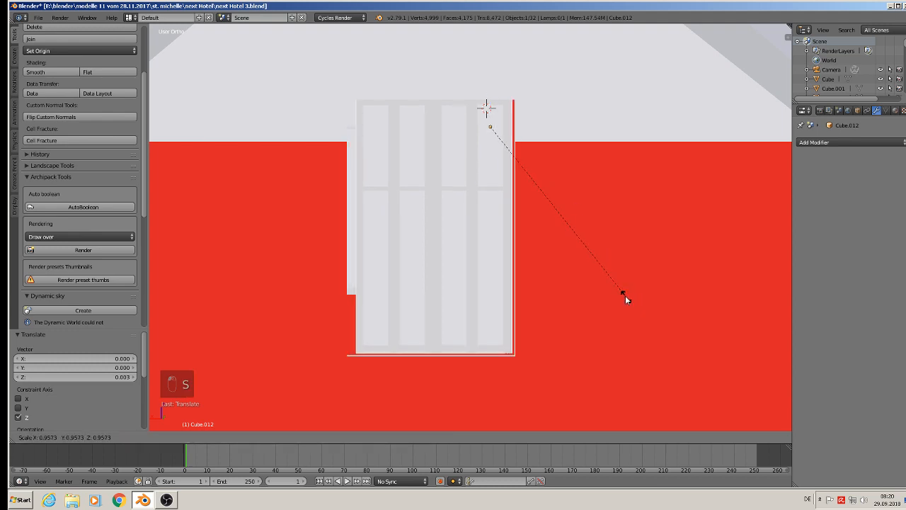
{"action": "left_click", "coordinate": [626, 295]}
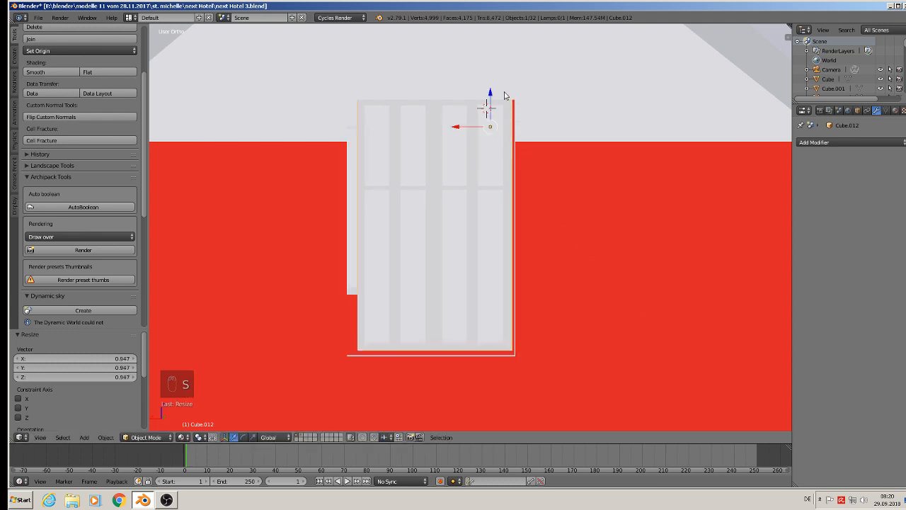
{"action": "key", "text": "ctrl+z"}
Step: Widen the rear gable window along X, shift it sideways and rescale it to fill the opening
{"action": "key", "text": "s"}
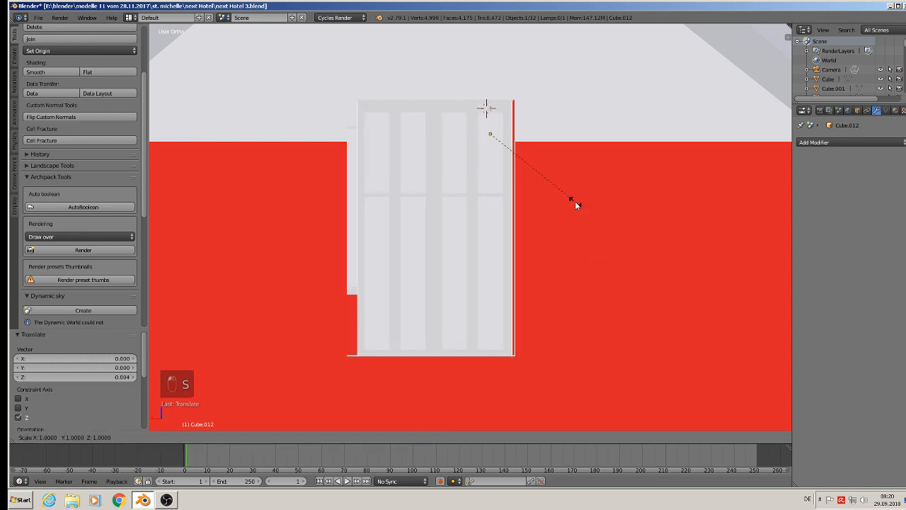
{"action": "key", "text": "x"}
{"action": "left_click", "coordinate": [589, 204]}
{"action": "mouse_move", "coordinate": [478, 135]}
{"action": "left_mouse_down"}
{"action": "mouse_move", "coordinate": [483, 141]}
{"action": "mouse_move", "coordinate": [469, 138]}
{"action": "left_mouse_up"}
{"action": "key", "text": "s"}
{"action": "left_click", "coordinate": [615, 235]}
Step: Clear the selection and select the window in the rear gable again
{"action": "scroll", "coordinate": [609, 245], "scroll_direction": "down", "scroll_amount": 3}
{"action": "key", "text": "a"}
{"action": "middle_click_drag", "start_coordinate": [618, 274], "coordinate": [569, 267]}
{"action": "right_click", "coordinate": [536, 256]}
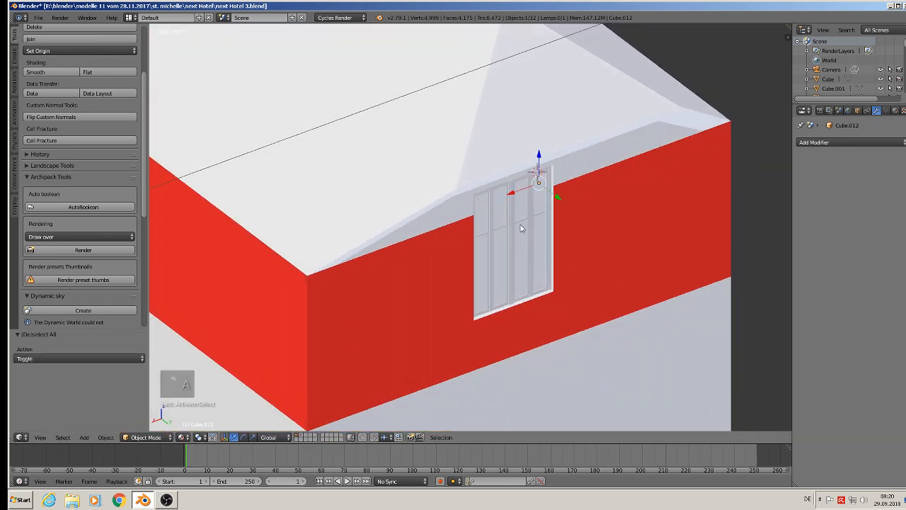
Step: Deselect the rear gable window and save the model as a new file named next Hotel 4.blend
{"action": "key", "text": "a"}
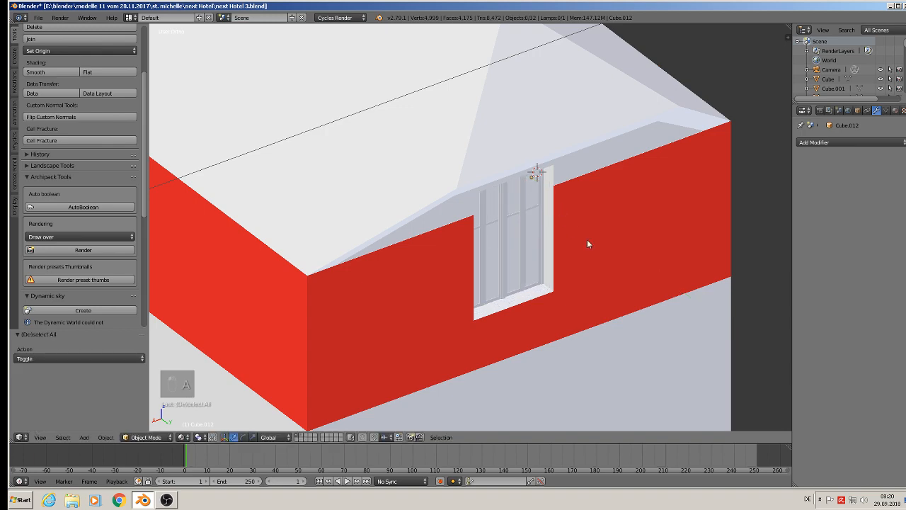
{"action": "scroll", "coordinate": [598, 261], "scroll_direction": "down", "scroll_amount": 4}
{"action": "middle_click_drag", "start_coordinate": [604, 294], "coordinate": [479, 265]}
{"action": "left_click", "coordinate": [38, 17]}
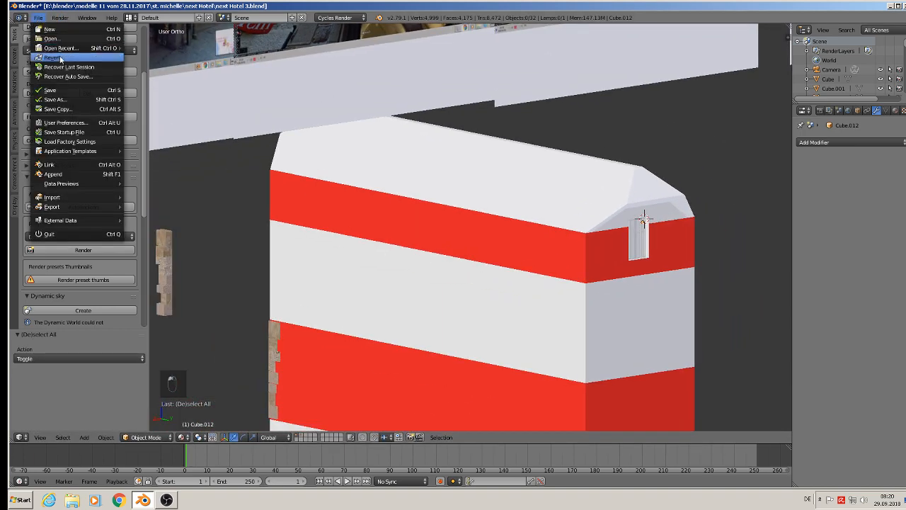
{"action": "left_click", "coordinate": [72, 98]}
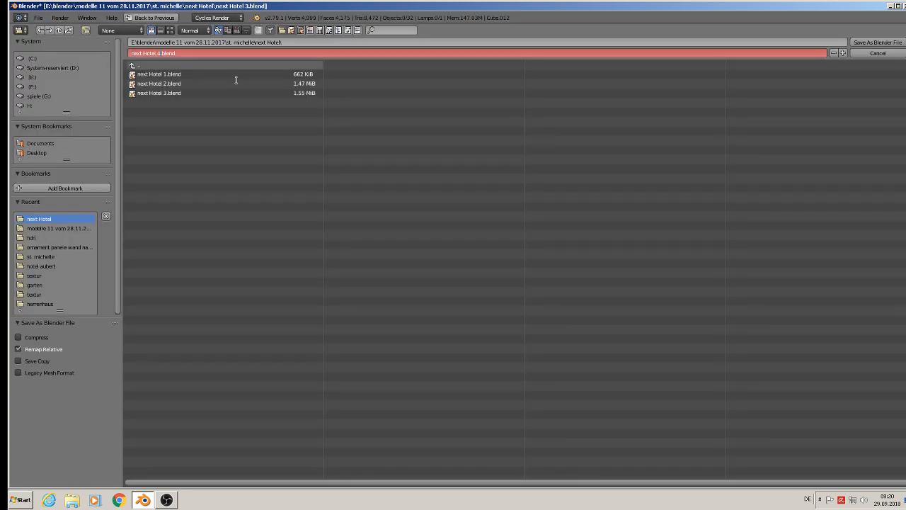
{"action": "left_click", "coordinate": [878, 42]}
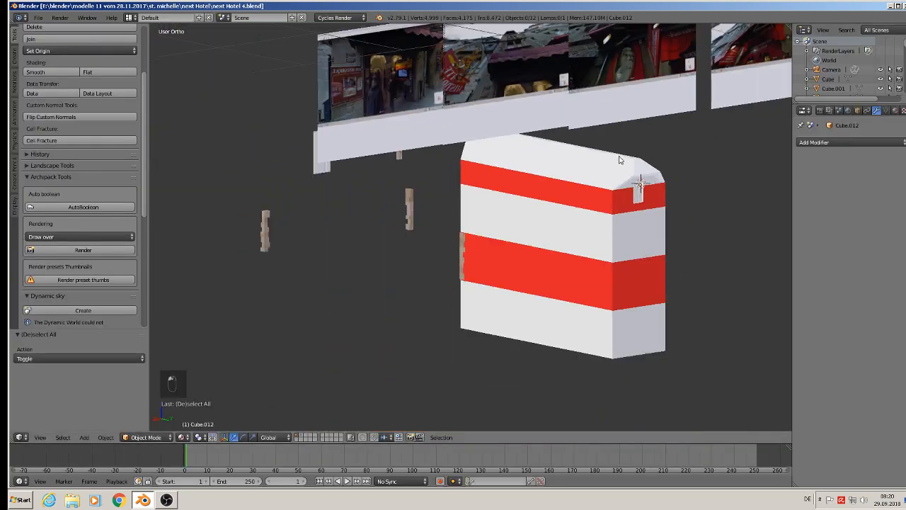
Step: Examine the hotel model beside the street-side reference photos, focusing on the facade and windows above the red awning
{"action": "middle_click_drag", "start_coordinate": [621, 162], "coordinate": [702, 190]}
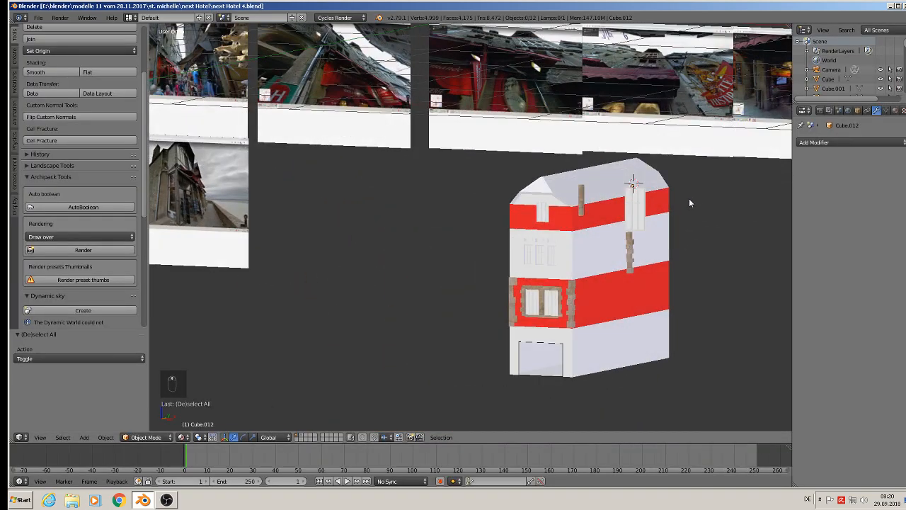
{"action": "scroll", "coordinate": [674, 206], "scroll_direction": "up", "scroll_amount": 3}
{"action": "scroll", "coordinate": [652, 214], "scroll_direction": "down", "scroll_amount": 3}
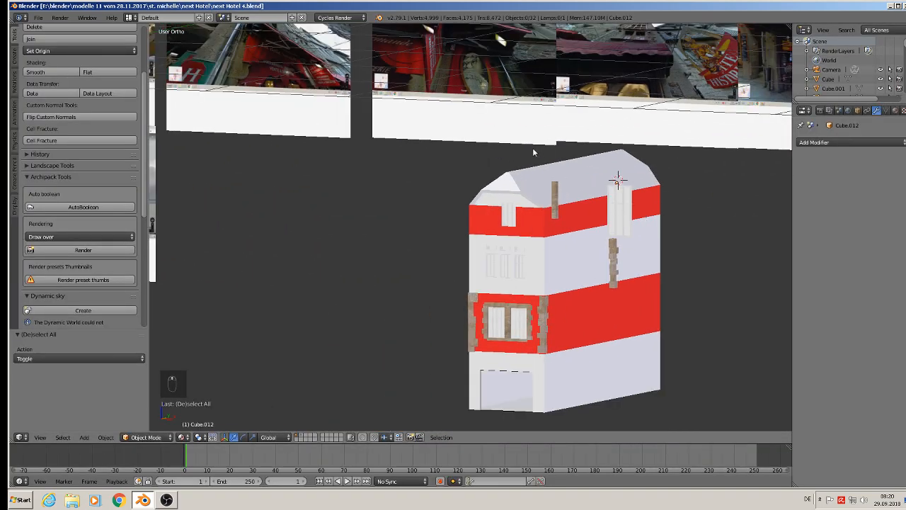
{"action": "middle_click_drag", "start_coordinate": [536, 152], "coordinate": [538, 250]}
{"action": "scroll", "coordinate": [595, 182], "scroll_direction": "up", "scroll_amount": 4}
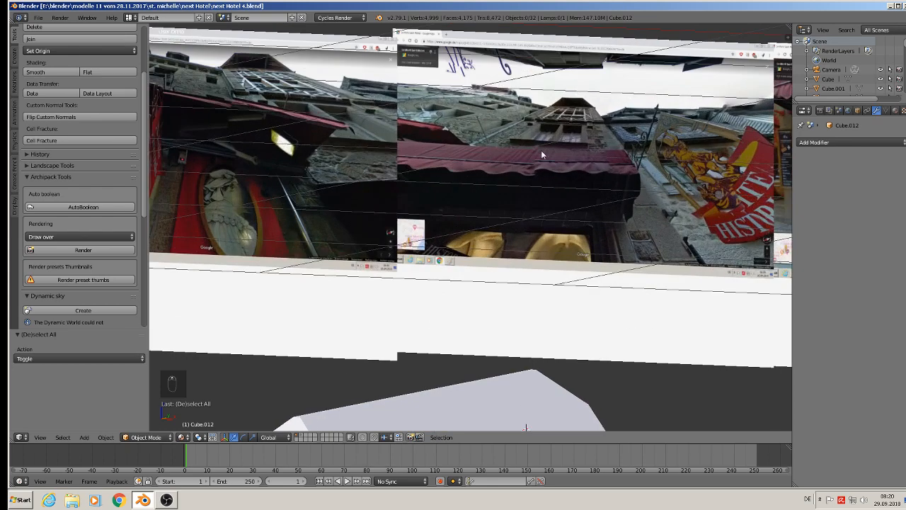
{"action": "scroll", "coordinate": [562, 119], "scroll_direction": "up", "scroll_amount": 3}
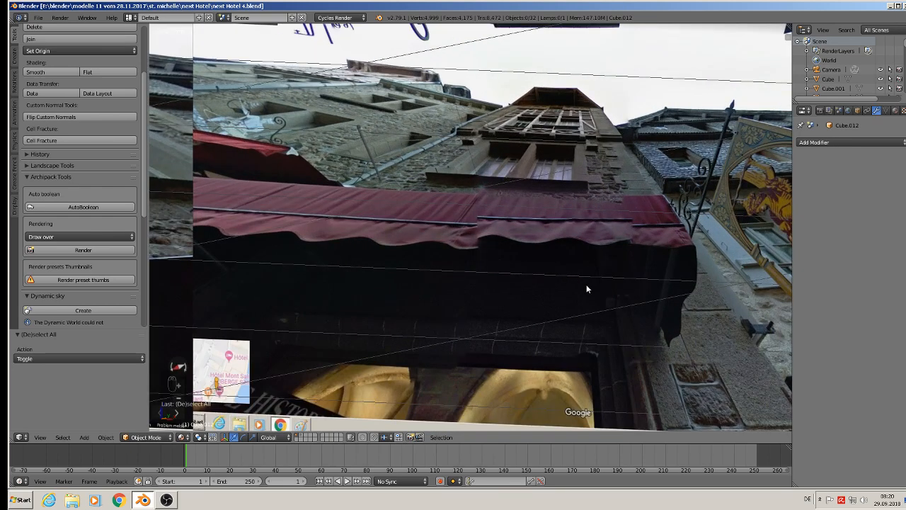
{"action": "scroll", "coordinate": [586, 283], "scroll_direction": "down", "scroll_amount": 5}
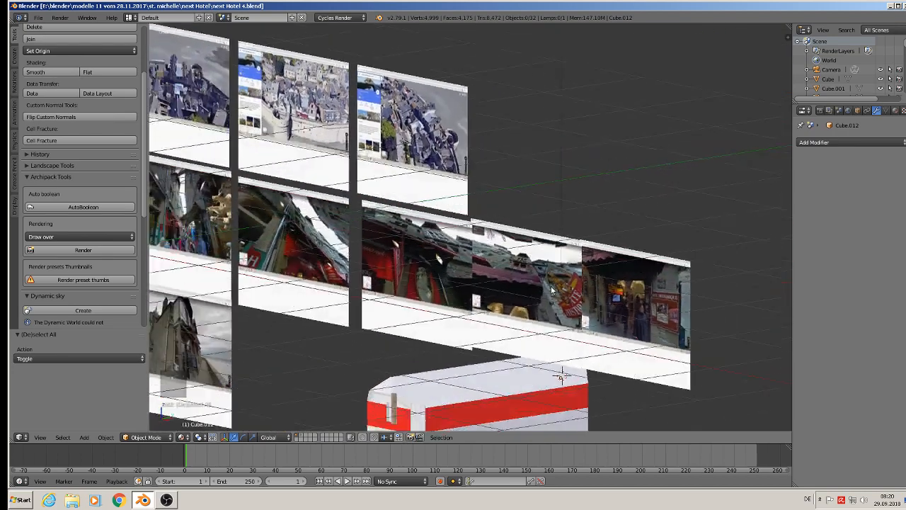
Step: Study the front-view reference photo of the seaward building with the half-timbered gable above the shop
{"action": "mouse_move", "coordinate": [552, 290]}
{"action": "middle_mouse_down"}
{"action": "mouse_move", "coordinate": [423, 283]}
{"action": "mouse_move", "coordinate": [484, 295]}
{"action": "mouse_move", "coordinate": [566, 287]}
{"action": "middle_mouse_up"}
{"action": "key", "text": "KP_1"}
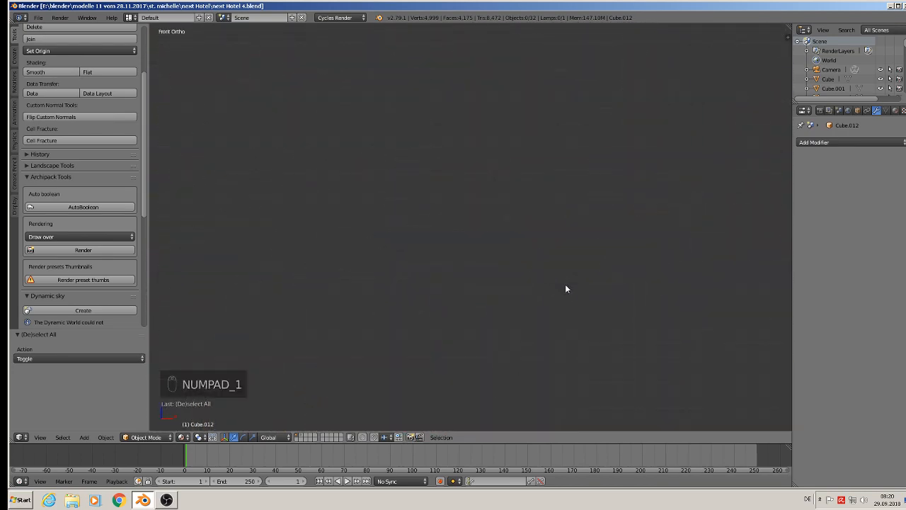
{"action": "scroll", "coordinate": [635, 314], "scroll_direction": "down", "scroll_amount": 3}
{"action": "scroll", "coordinate": [627, 286], "scroll_direction": "up", "scroll_amount": 8}
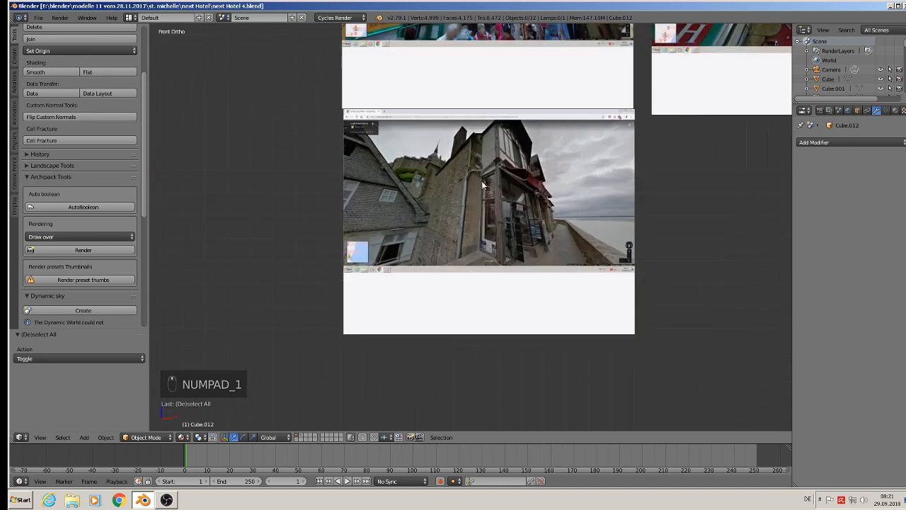
{"action": "scroll", "coordinate": [482, 182], "scroll_direction": "up", "scroll_amount": 4}
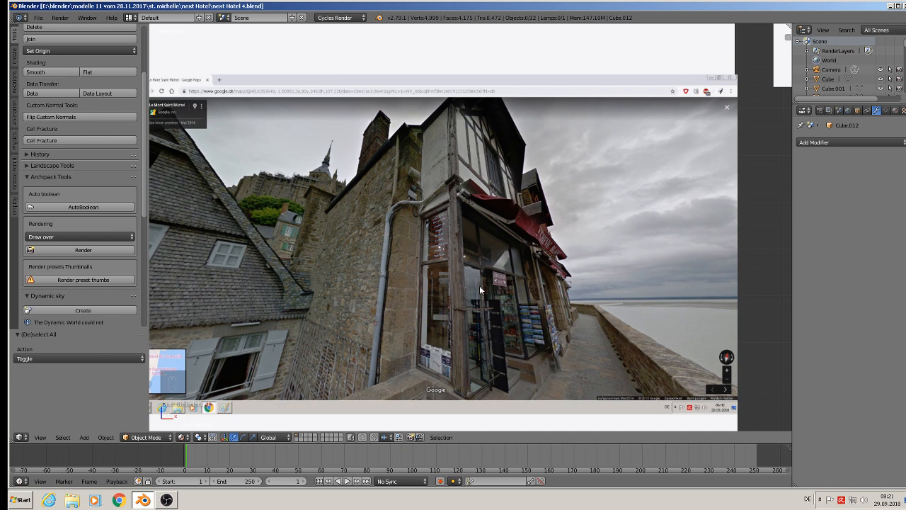
{"action": "scroll", "coordinate": [479, 285], "scroll_direction": "up", "scroll_amount": 4}
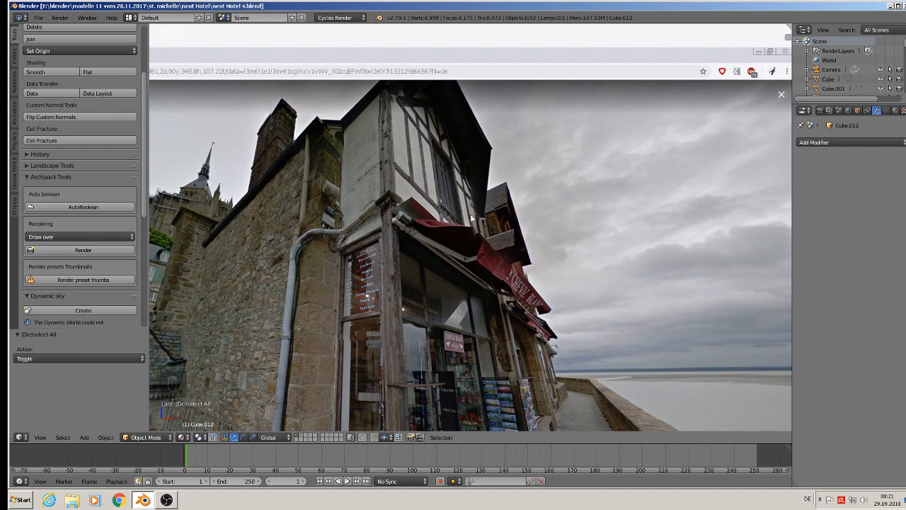
{"action": "scroll", "coordinate": [475, 238], "scroll_direction": "down", "scroll_amount": 7}
{"action": "middle_click_drag", "start_coordinate": [706, 196], "coordinate": [503, 208], "text": "shift"}
{"action": "scroll", "coordinate": [503, 208], "scroll_direction": "down", "scroll_amount": 8}
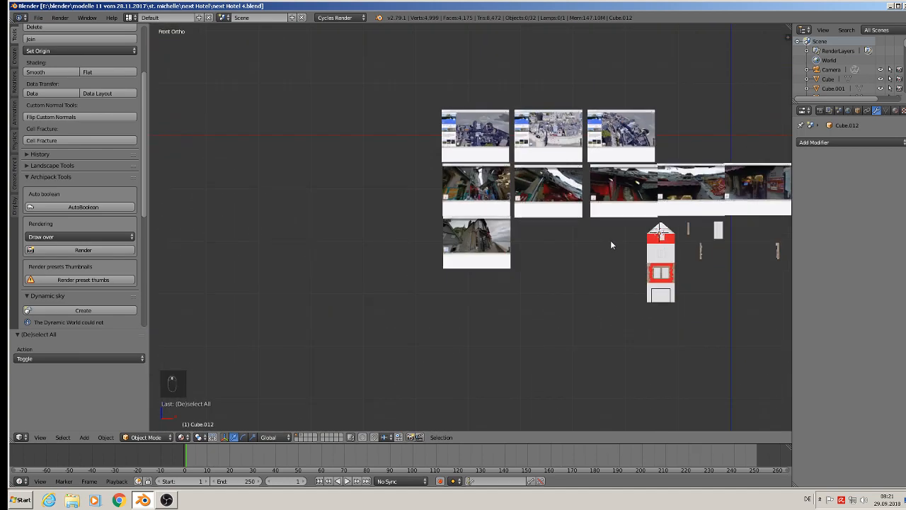
Step: Place the 3D cursor just above the rear gable window in the back view and add a cube there
{"action": "scroll", "coordinate": [667, 236], "scroll_direction": "up", "scroll_amount": 6}
{"action": "scroll", "coordinate": [665, 237], "scroll_direction": "up", "scroll_amount": 4}
{"action": "right_click", "coordinate": [649, 234]}
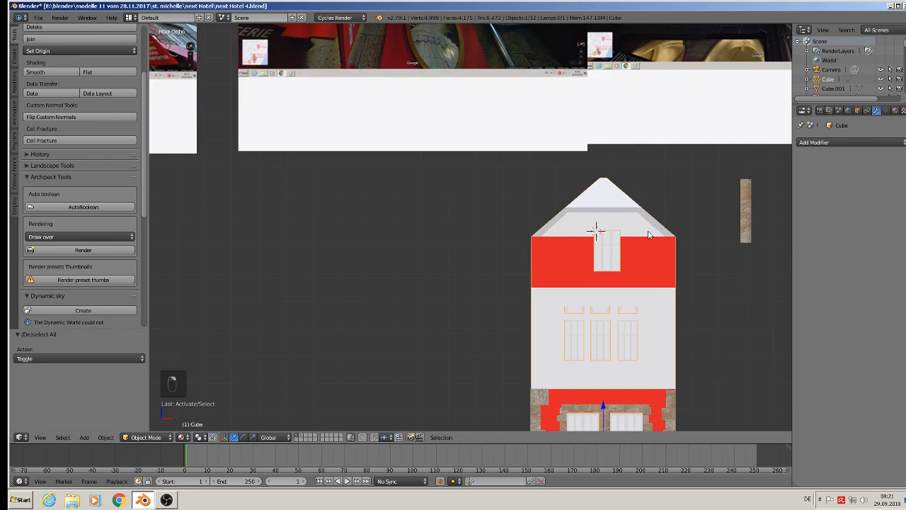
{"action": "key", "text": "ctrl+KP_1"}
{"action": "scroll", "coordinate": [648, 235], "scroll_direction": "up", "scroll_amount": 5}
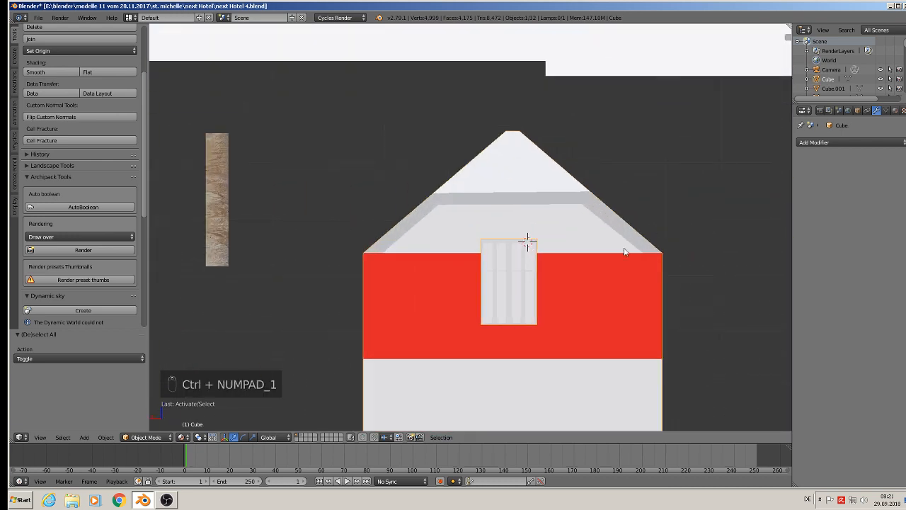
{"action": "key", "text": "a"}
{"action": "left_click", "coordinate": [485, 173]}
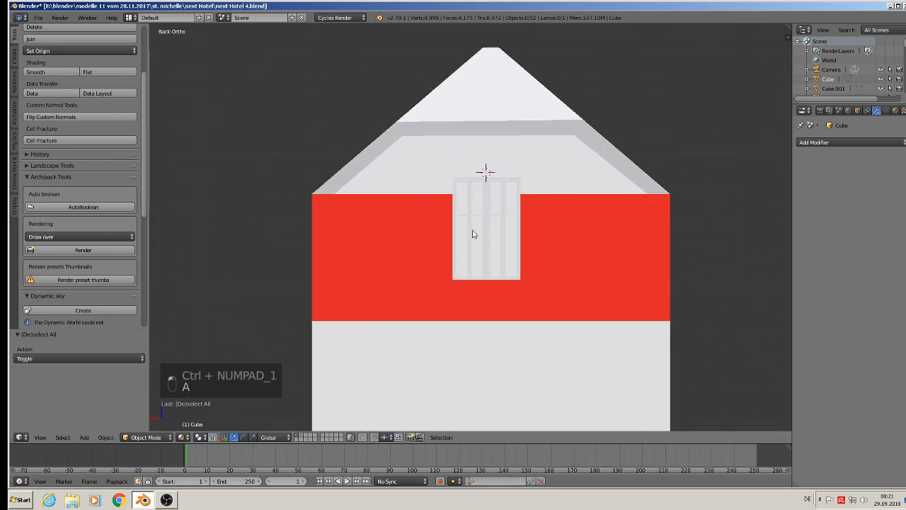
{"action": "left_click", "coordinate": [84, 437]}
{"action": "mouse_move", "coordinate": [96, 425]}
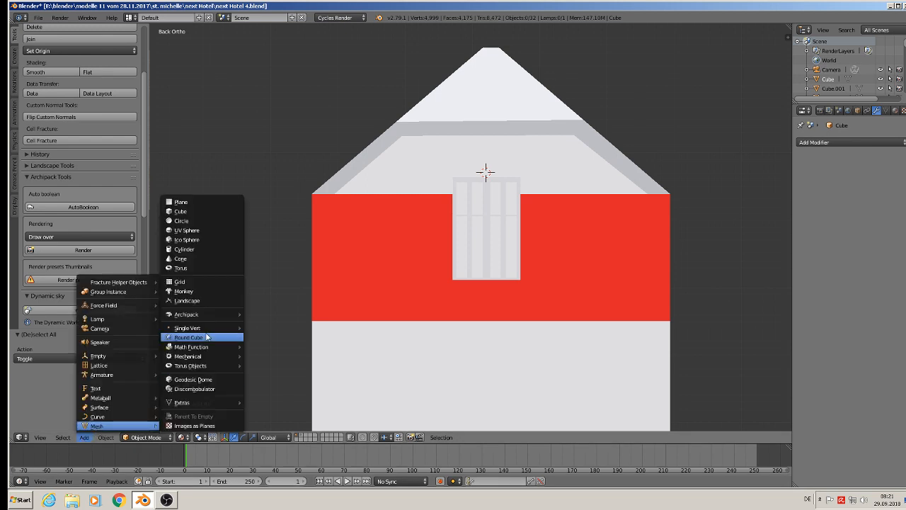
{"action": "left_click", "coordinate": [208, 210]}
Step: Shrink the new cube with scale factors -0.049 and 0.145, and stretch it 28.109 along X into a horizontal beam
{"action": "key", "text": "s"}
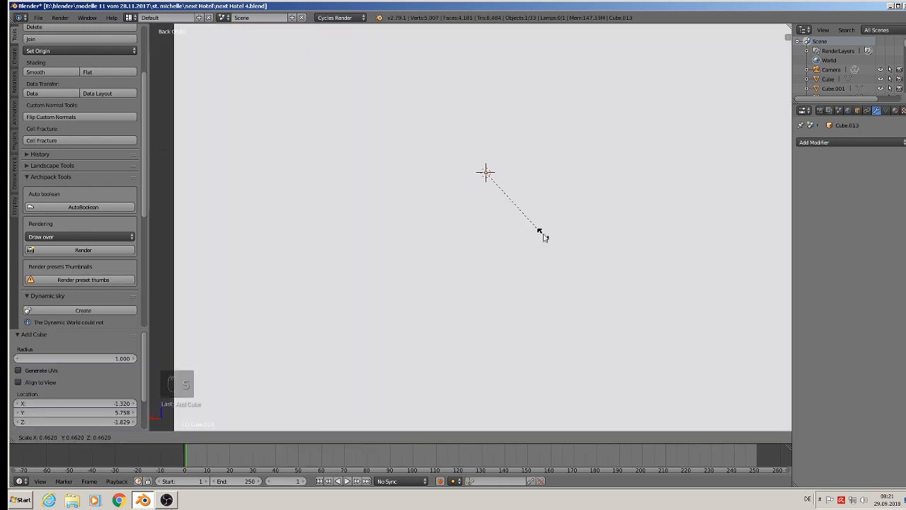
{"action": "left_click", "coordinate": [480, 178]}
{"action": "key", "text": "s"}
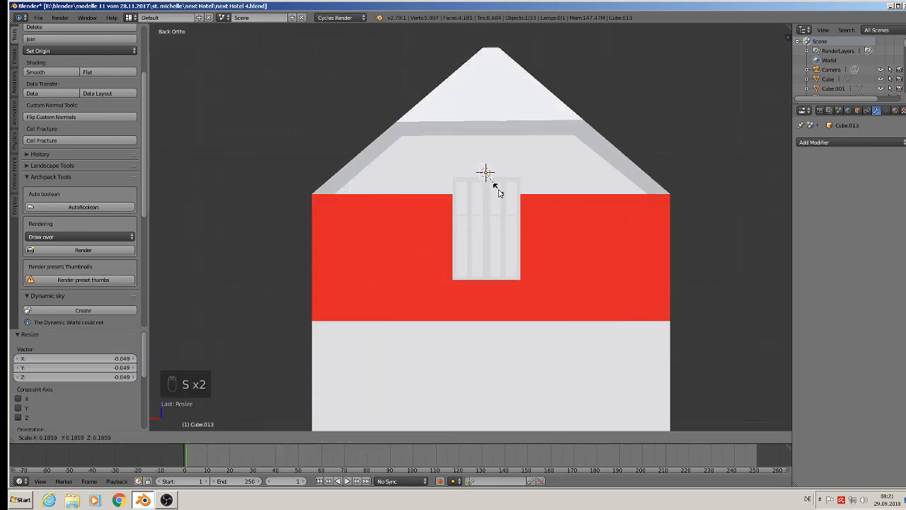
{"action": "left_click", "coordinate": [494, 191]}
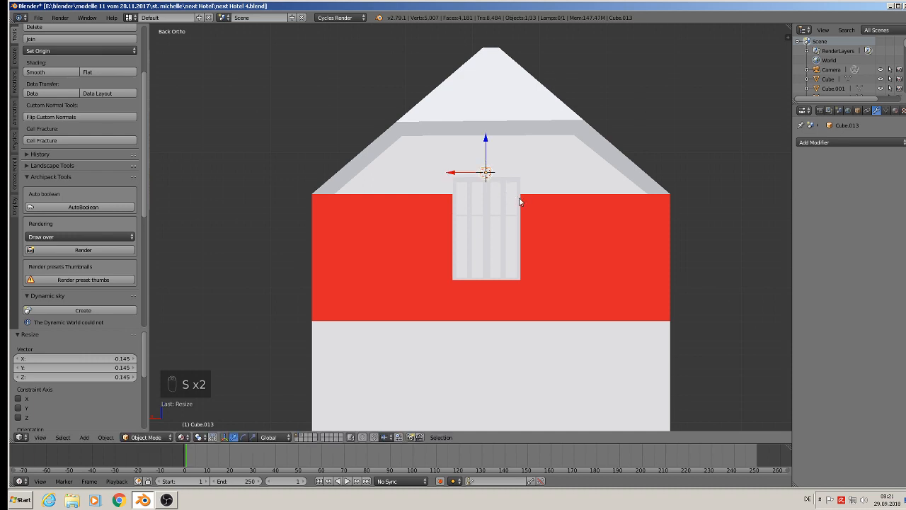
{"action": "key", "text": "s"}
{"action": "key", "text": "x"}
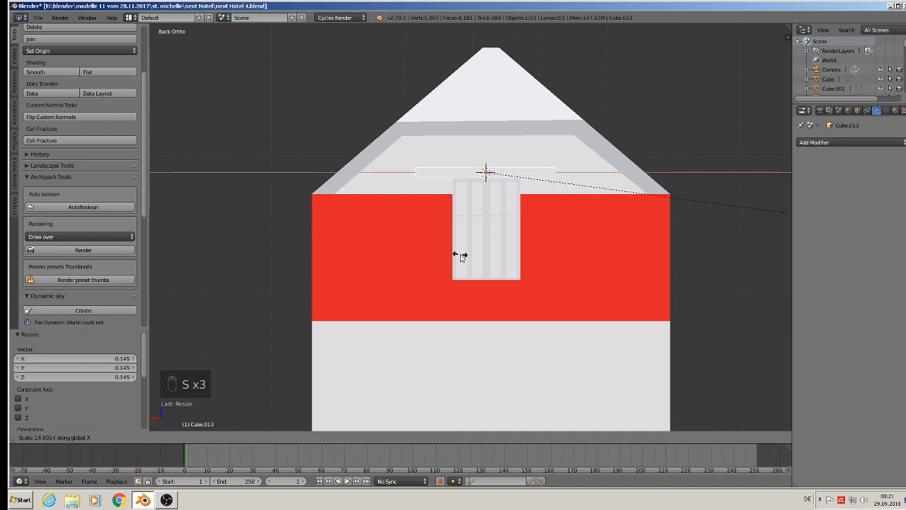
{"action": "left_click", "coordinate": [370, 354]}
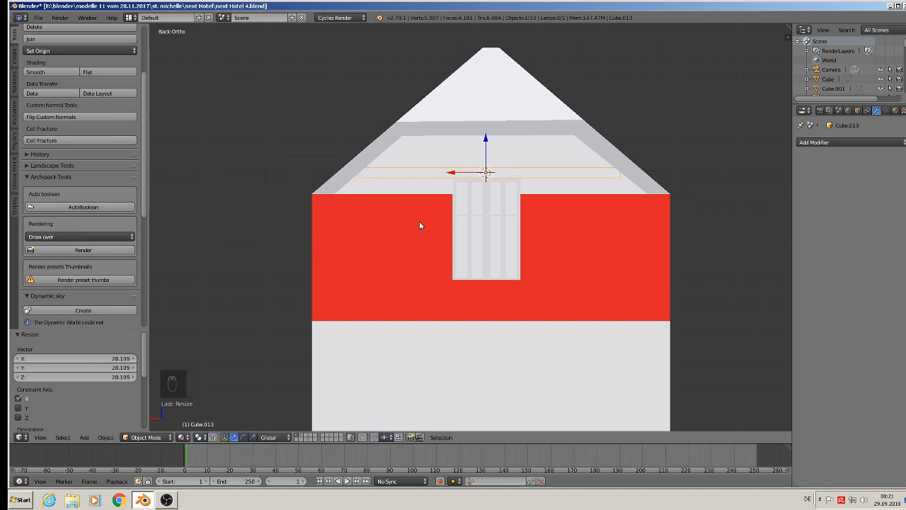
Step: Duplicate the horizontal beam and lower the copy 0.167 along Z to just beneath the rear gable window
{"action": "middle_click_drag", "start_coordinate": [420, 224], "coordinate": [444, 189]}
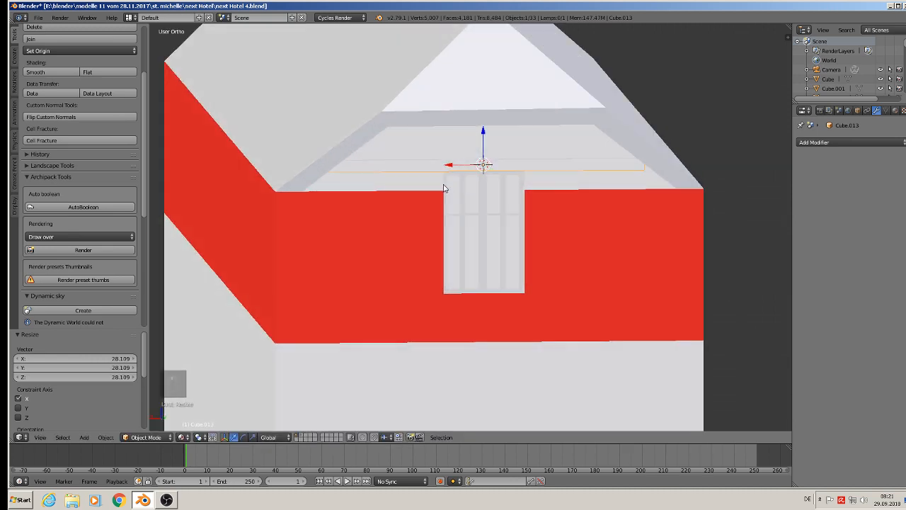
{"action": "key", "text": "shift+d"}
{"action": "right_click", "coordinate": [444, 189]}
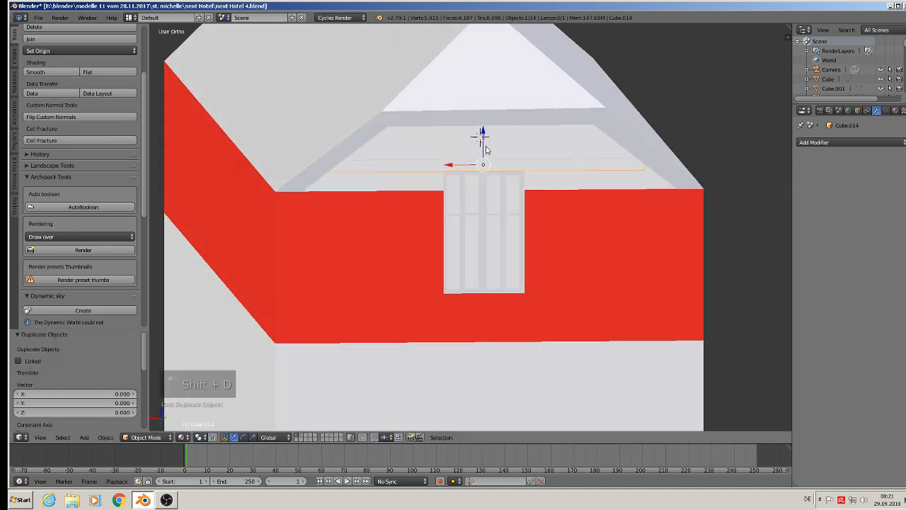
{"action": "left_click_drag", "start_coordinate": [487, 133], "coordinate": [485, 270]}
Step: Examine the timber framing of the gable in the seaward reference photo and compare it with the model's rear facade
{"action": "scroll", "coordinate": [507, 330], "scroll_direction": "down", "scroll_amount": 4}
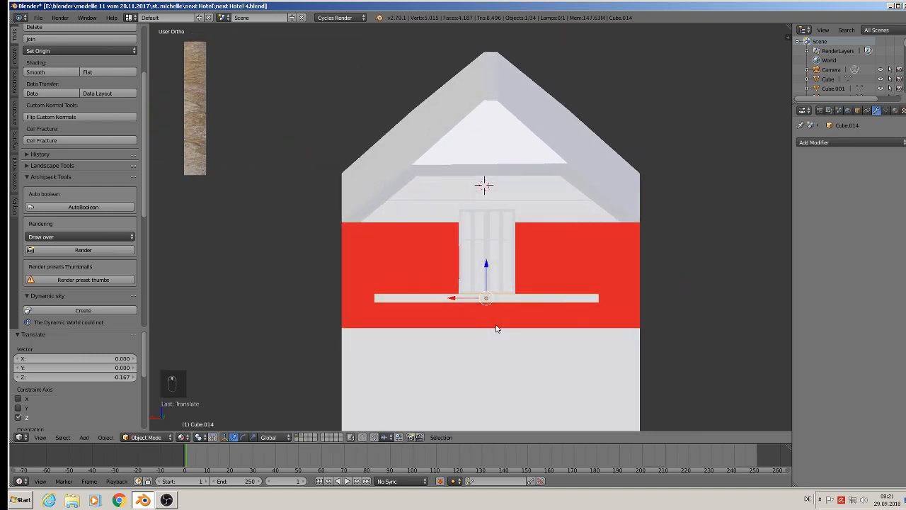
{"action": "scroll", "coordinate": [496, 328], "scroll_direction": "down", "scroll_amount": 2}
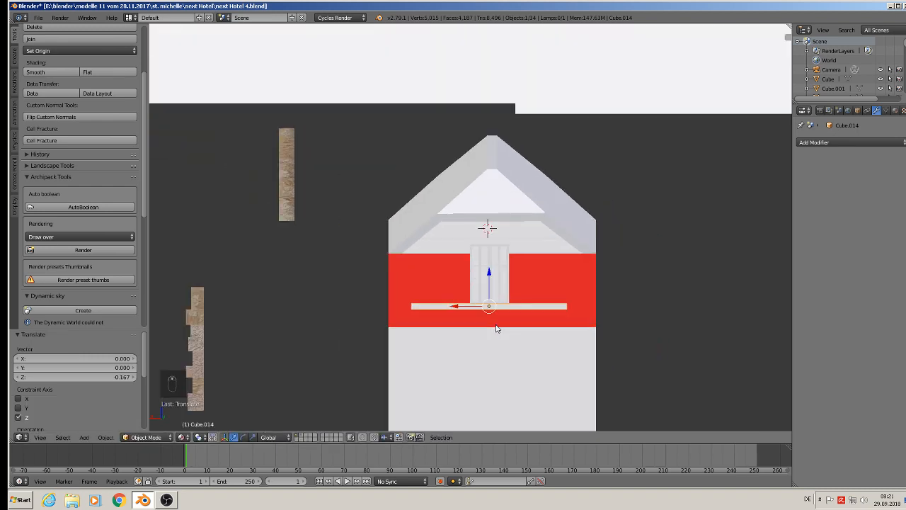
{"action": "scroll", "coordinate": [470, 310], "scroll_direction": "down", "scroll_amount": 6}
{"action": "middle_click_drag", "start_coordinate": [326, 180], "coordinate": [411, 204], "text": "shift"}
{"action": "scroll", "coordinate": [522, 208], "scroll_direction": "up", "scroll_amount": 1}
{"action": "scroll", "coordinate": [548, 316], "scroll_direction": "up", "scroll_amount": 4}
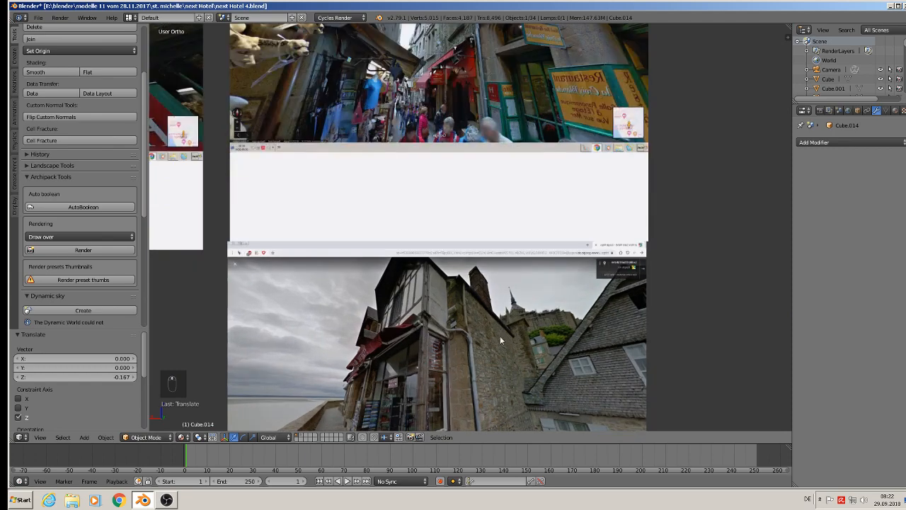
{"action": "scroll", "coordinate": [548, 315], "scroll_direction": "up", "scroll_amount": 1}
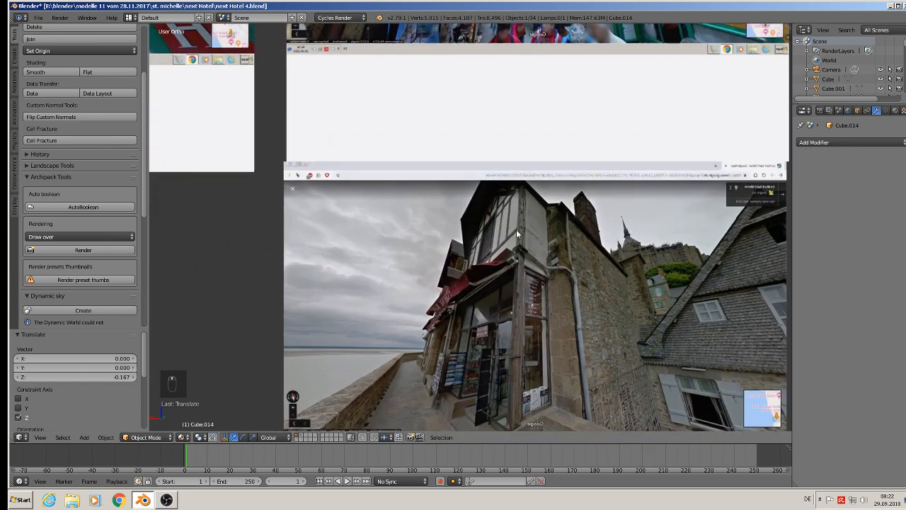
{"action": "scroll", "coordinate": [523, 234], "scroll_direction": "down", "scroll_amount": 6}
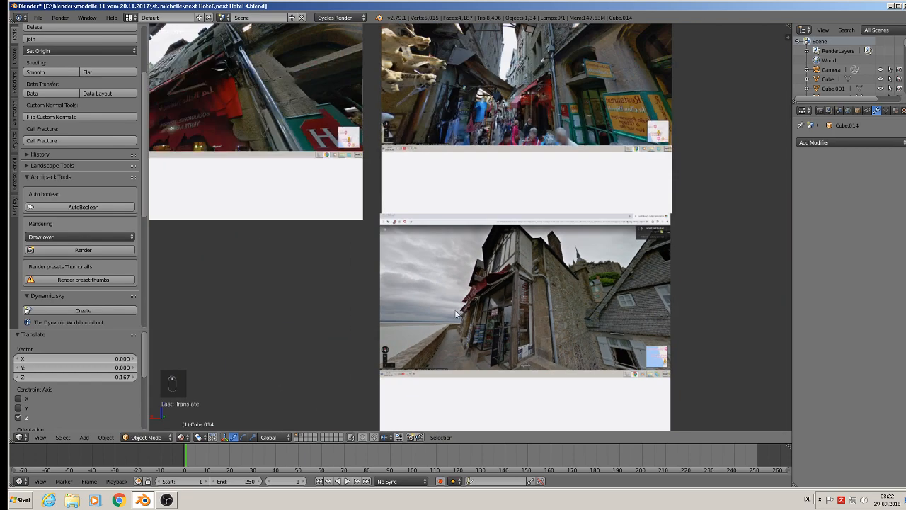
{"action": "scroll", "coordinate": [389, 325], "scroll_direction": "up", "scroll_amount": 4}
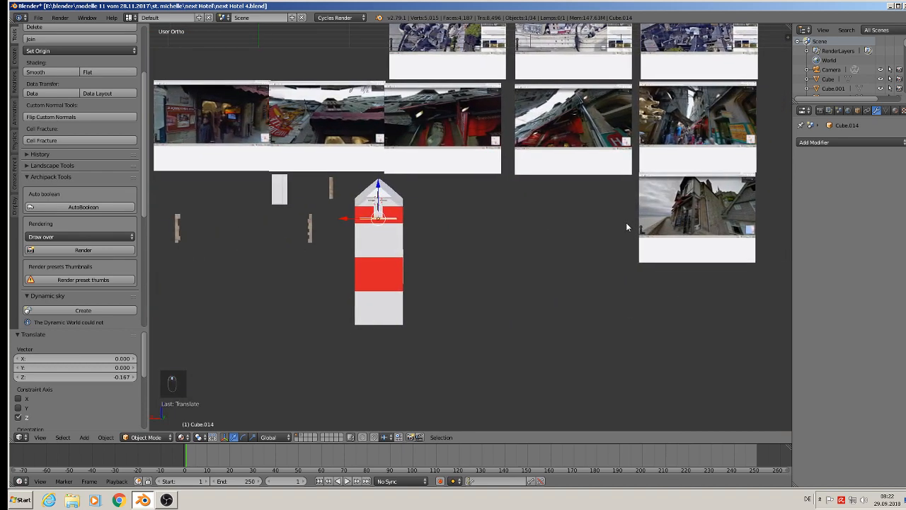
{"action": "scroll", "coordinate": [718, 204], "scroll_direction": "up", "scroll_amount": 4}
{"action": "scroll", "coordinate": [718, 204], "scroll_direction": "down", "scroll_amount": 3}
{"action": "middle_click_drag", "start_coordinate": [270, 216], "coordinate": [429, 183], "text": "shift"}
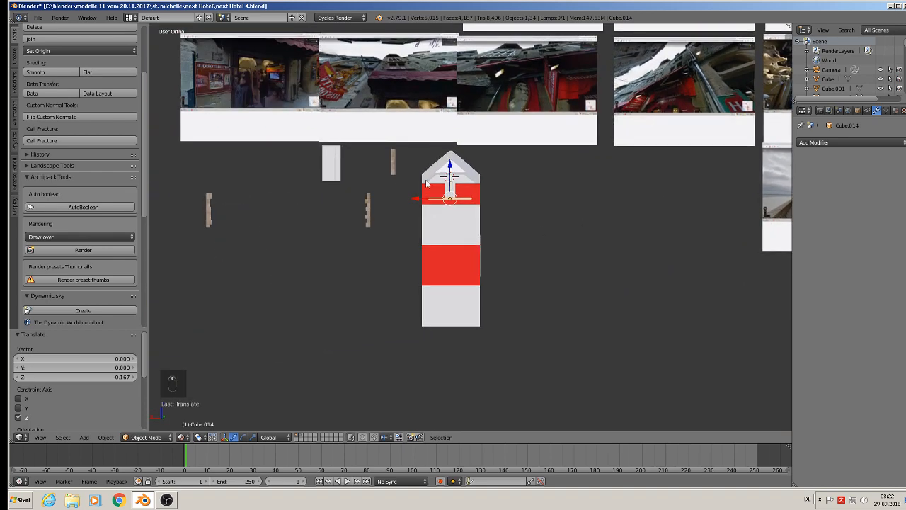
Step: Scale the lower beam 1.315 along X and shift it about 0.007 in negative X to span the rear facade
{"action": "scroll", "coordinate": [433, 179], "scroll_direction": "up", "scroll_amount": 8}
{"action": "key", "text": "s"}
{"action": "key", "text": "x"}
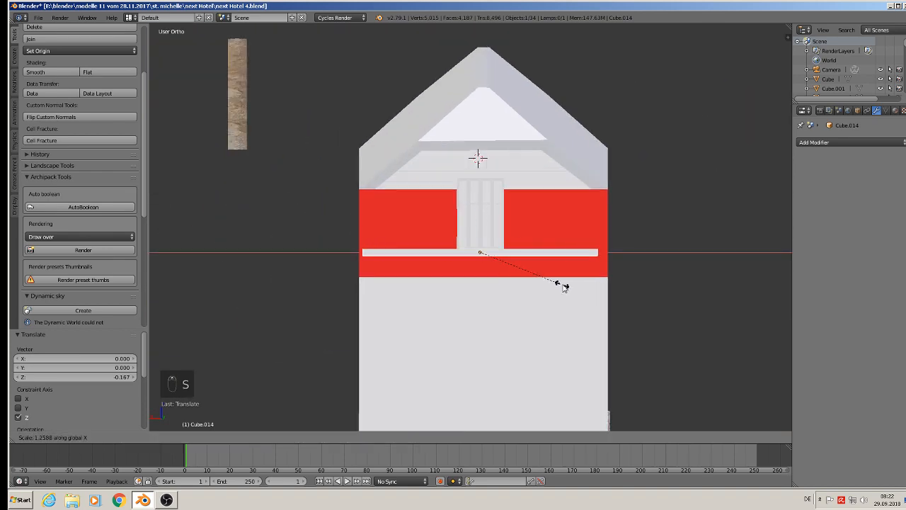
{"action": "left_click", "coordinate": [565, 288]}
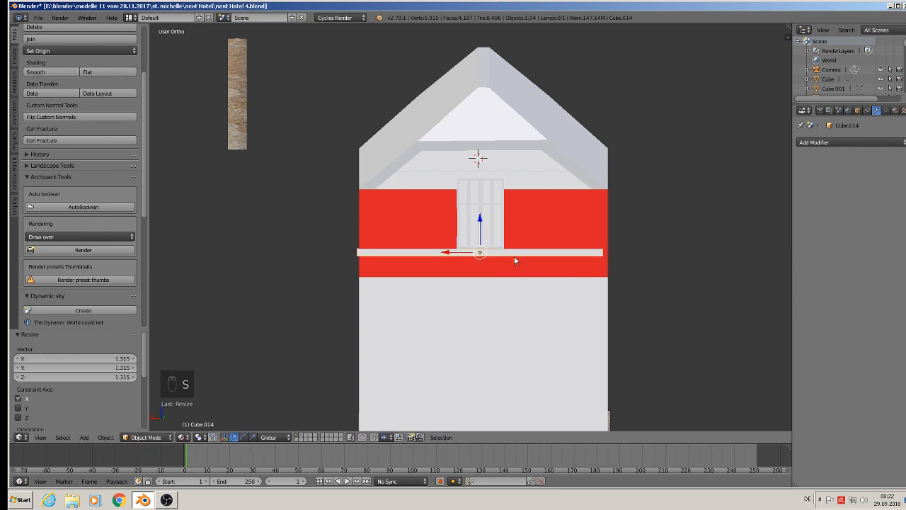
{"action": "left_click_drag", "start_coordinate": [451, 253], "coordinate": [458, 252]}
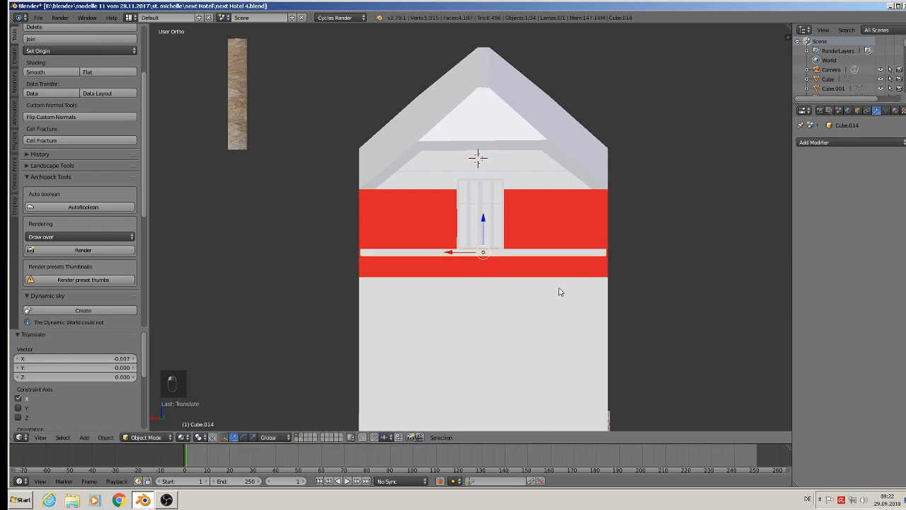
Step: Scale the lower horizontal beam 1.015 along X so it reaches both edges of the rear facade
{"action": "key", "text": "s"}
{"action": "key", "text": "x"}
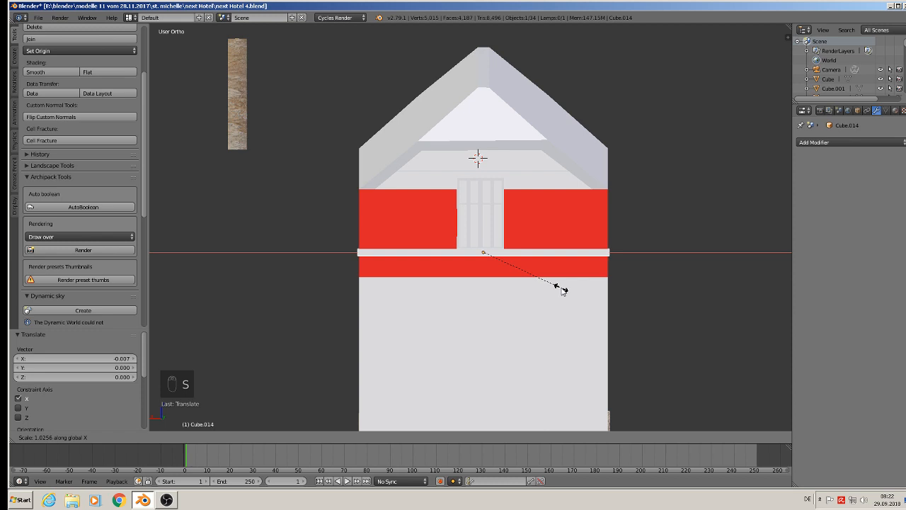
{"action": "left_click", "coordinate": [561, 291]}
{"action": "middle_click_drag", "start_coordinate": [561, 291], "coordinate": [532, 294]}
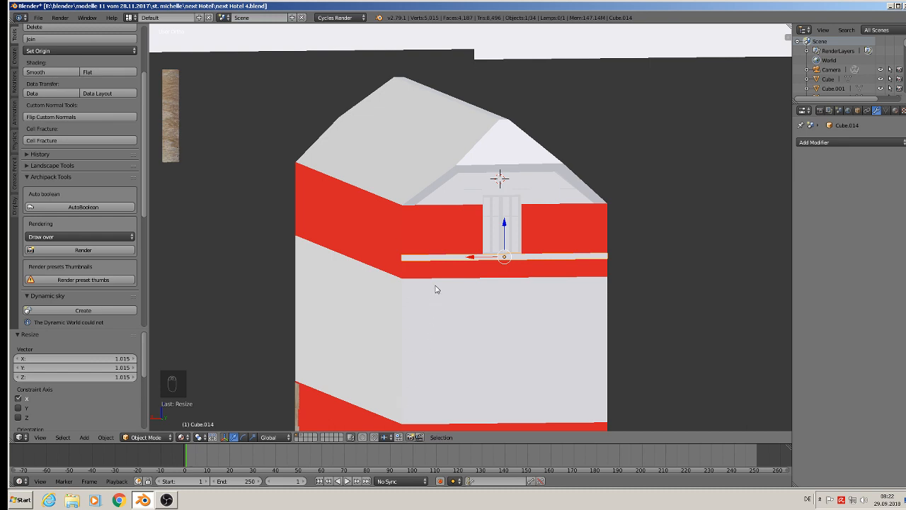
Step: Duplicate the lower beam, move the copy 0.250 along X to the facade corner and rotate it 90° about Y into a post
{"action": "key", "text": "shift+d"}
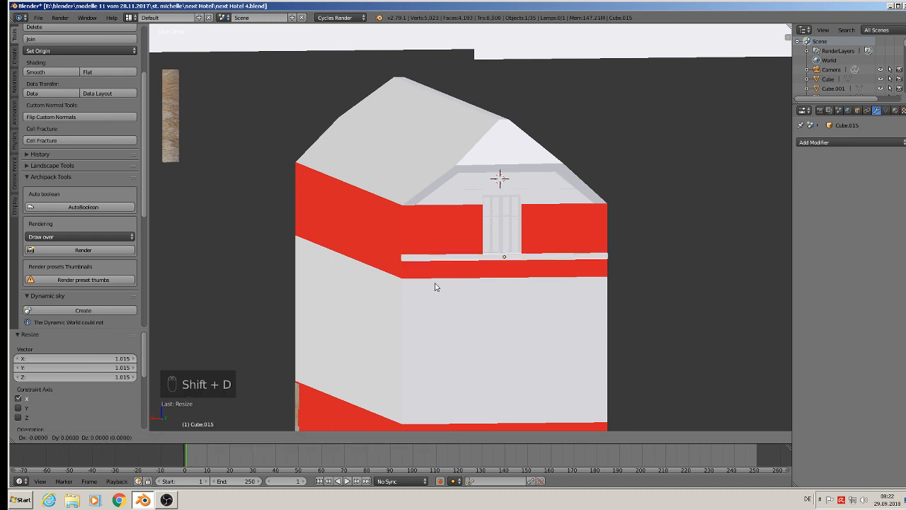
{"action": "right_click", "coordinate": [435, 287]}
{"action": "key", "text": "g"}
{"action": "key", "text": "x"}
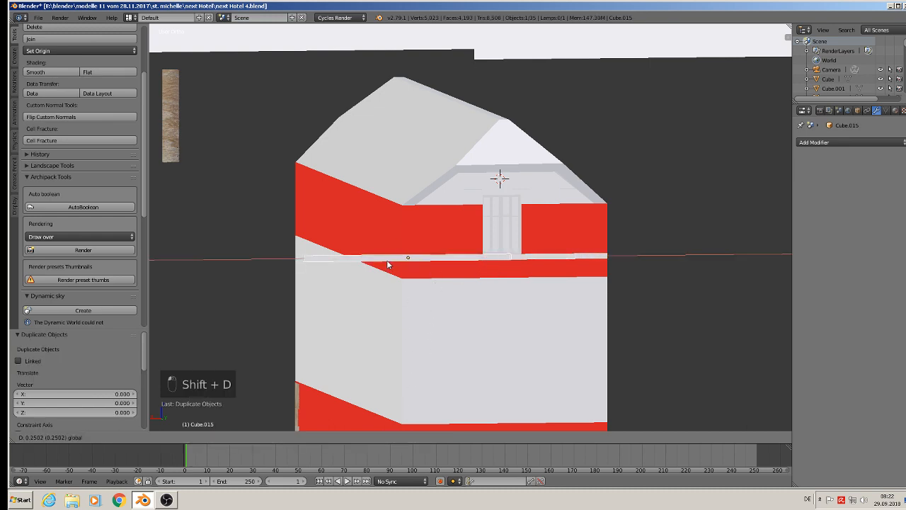
{"action": "left_click", "coordinate": [390, 265]}
{"action": "key", "text": "r"}
{"action": "key", "text": "y"}
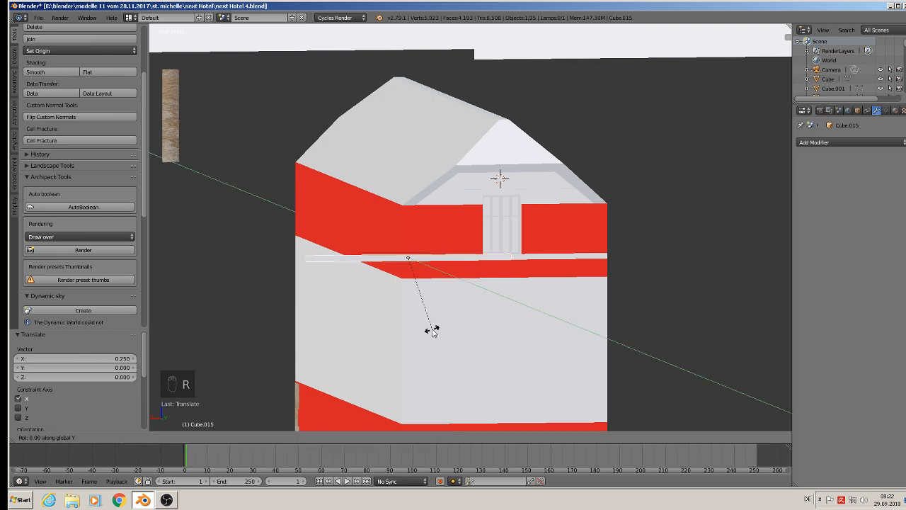
{"action": "key", "text": "9"}
{"action": "key", "text": "0"}
{"action": "left_click", "coordinate": [432, 330]}
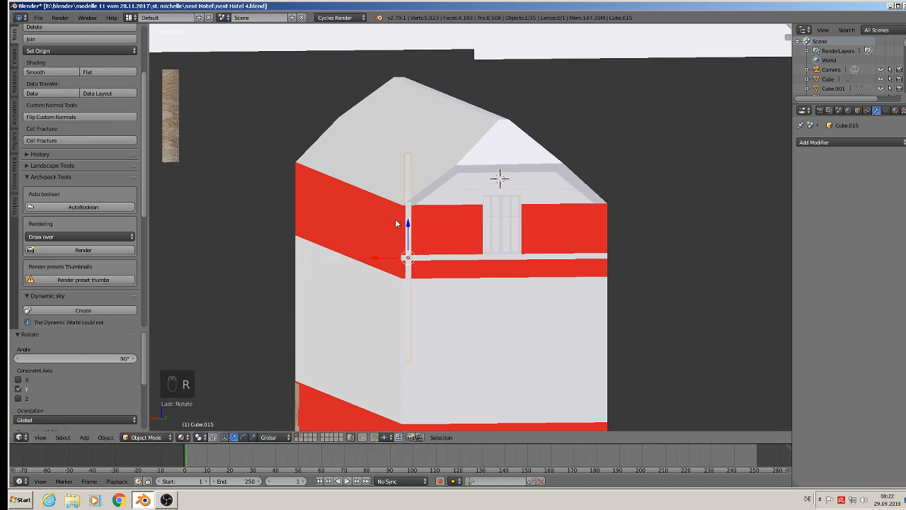
Step: Lower the corner post 0.158 along Z, scale it 2.017 overall and 0.525 along Z, and raise it 0.010 to meet the eave
{"action": "key", "text": "g"}
{"action": "key", "text": "z"}
{"action": "left_click", "coordinate": [413, 299]}
{"action": "key", "text": "s"}
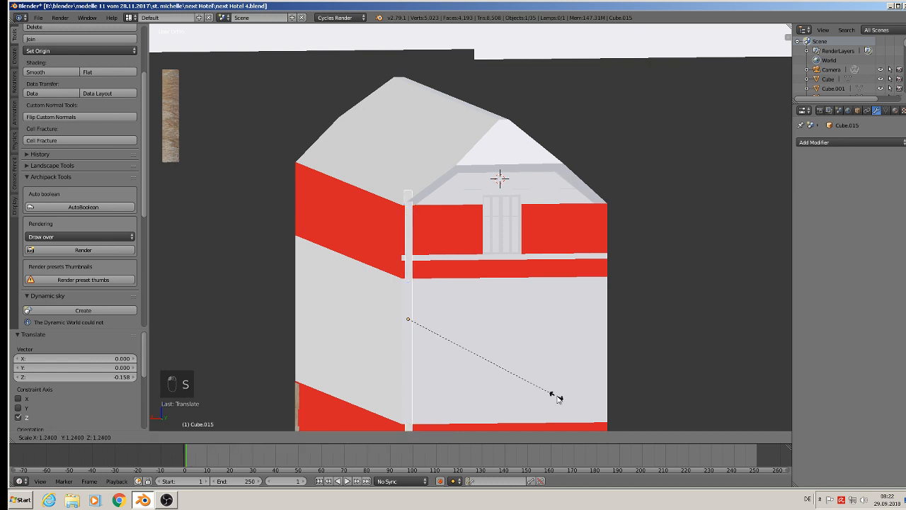
{"action": "left_click", "coordinate": [659, 425]}
{"action": "key", "text": "s"}
{"action": "key", "text": "z"}
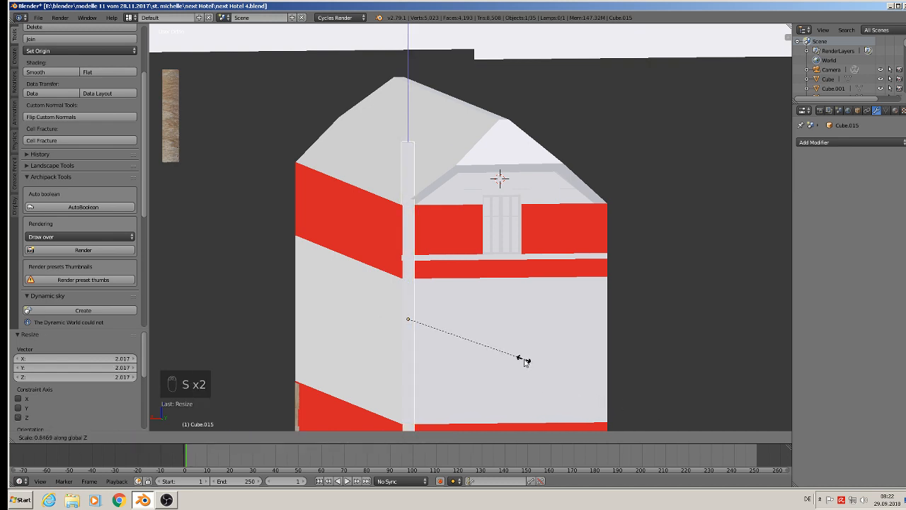
{"action": "left_click", "coordinate": [482, 338]}
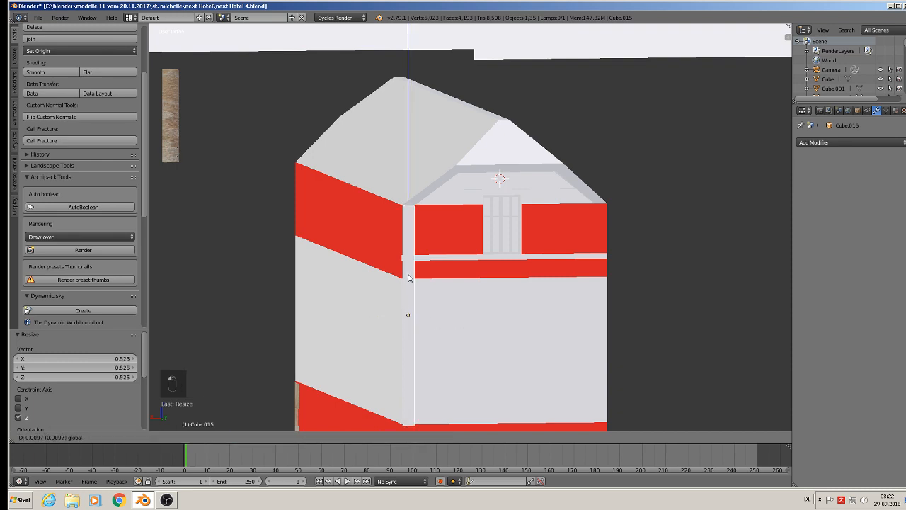
{"action": "left_click", "coordinate": [408, 282]}
Step: Shift the corner post 0.004 along X and 0.005 in negative Y to seat it on the building corner
{"action": "middle_click_drag", "start_coordinate": [408, 282], "coordinate": [449, 305]}
{"action": "scroll", "coordinate": [435, 310], "scroll_direction": "up", "scroll_amount": 1}
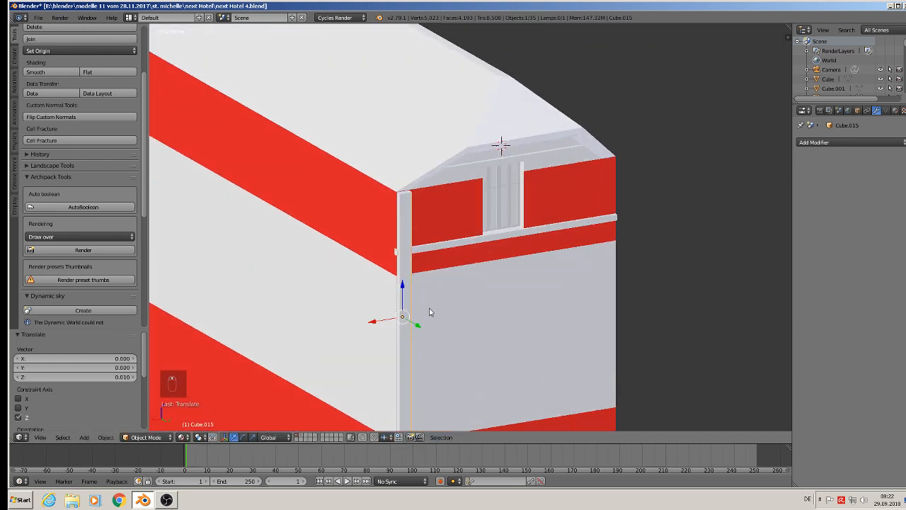
{"action": "key", "text": "g"}
{"action": "key", "text": "x"}
{"action": "left_click", "coordinate": [385, 324]}
{"action": "middle_click_drag", "start_coordinate": [385, 323], "coordinate": [417, 335]}
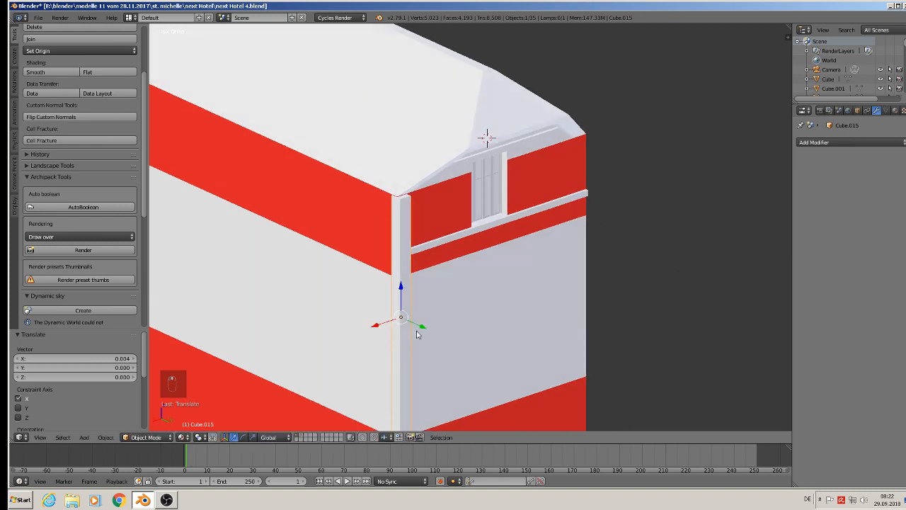
{"action": "key", "text": "g"}
{"action": "key", "text": "y"}
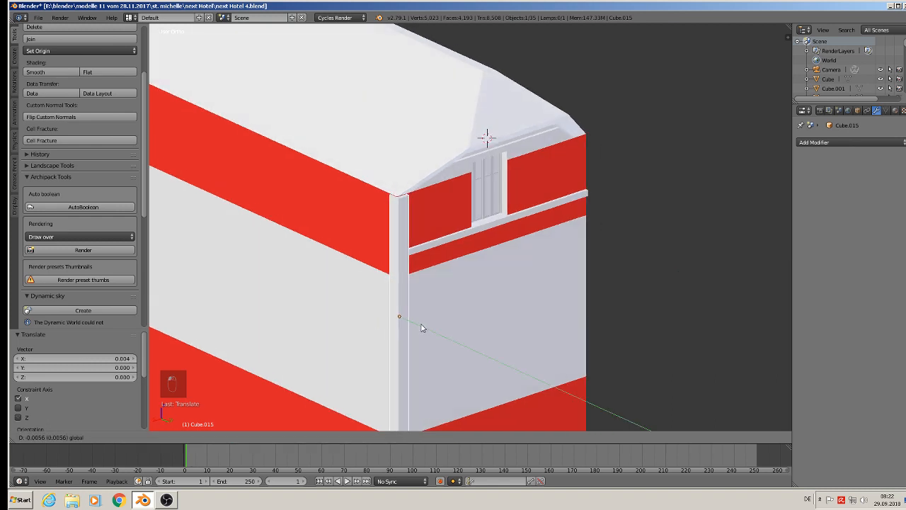
{"action": "left_click", "coordinate": [422, 327]}
{"action": "scroll", "coordinate": [418, 324], "scroll_direction": "down", "scroll_amount": 2}
Step: Duplicate the corner post and move the copy about 0.51 in negative X to the opposite corner of the rear facade
{"action": "middle_click_drag", "start_coordinate": [417, 321], "coordinate": [327, 288], "text": "shift"}
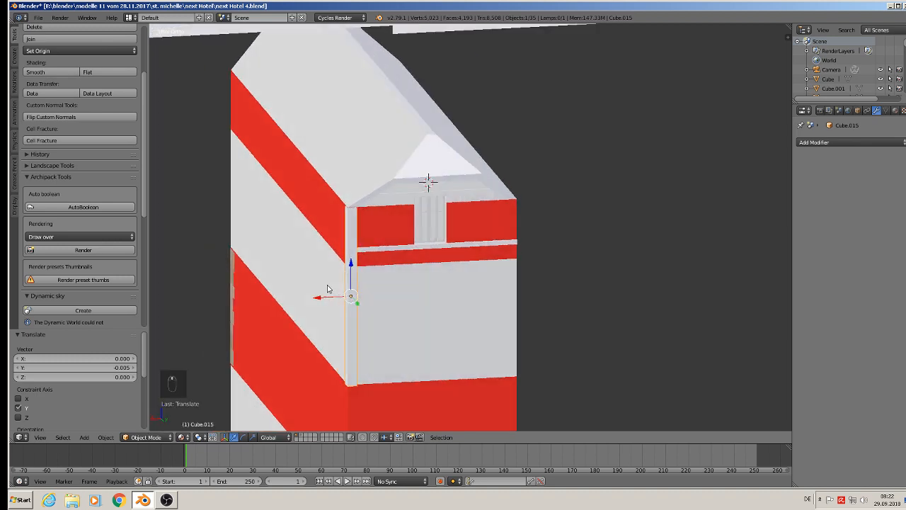
{"action": "key", "text": "shift+d"}
{"action": "right_click", "coordinate": [327, 289]}
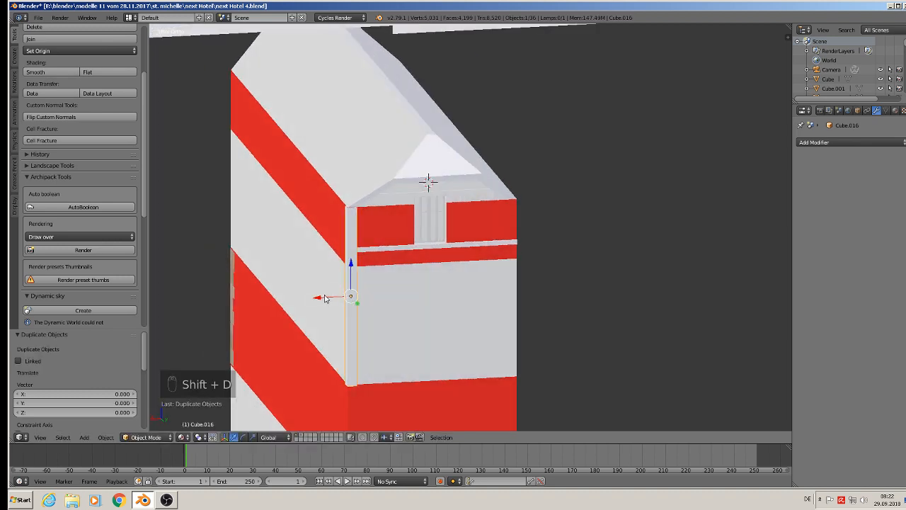
{"action": "key", "text": "g"}
{"action": "key", "text": "x"}
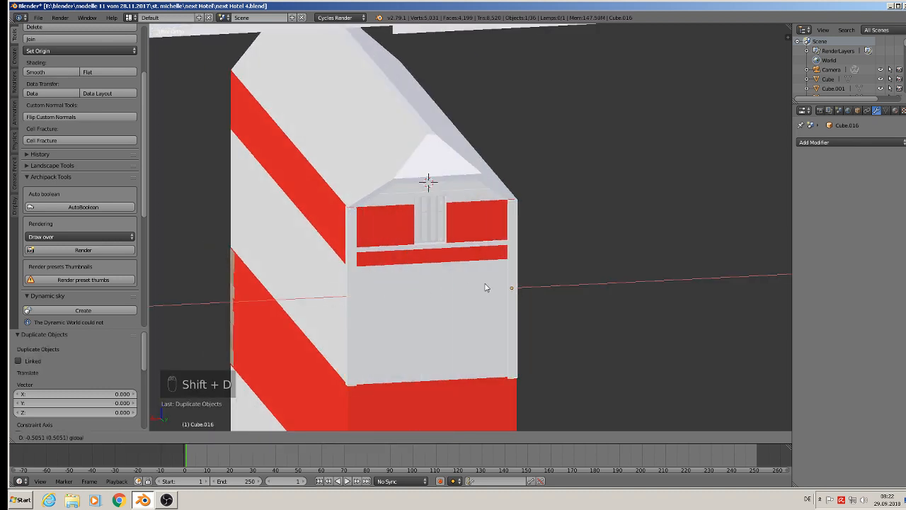
{"action": "left_click_drag", "start_coordinate": [485, 283], "coordinate": [485, 284]}
{"action": "middle_click_drag", "start_coordinate": [485, 284], "coordinate": [434, 280]}
{"action": "left_click_drag", "start_coordinate": [484, 285], "coordinate": [486, 289]}
{"action": "middle_click_drag", "start_coordinate": [486, 289], "coordinate": [442, 225]}
{"action": "scroll", "coordinate": [480, 274], "scroll_direction": "up", "scroll_amount": 5}
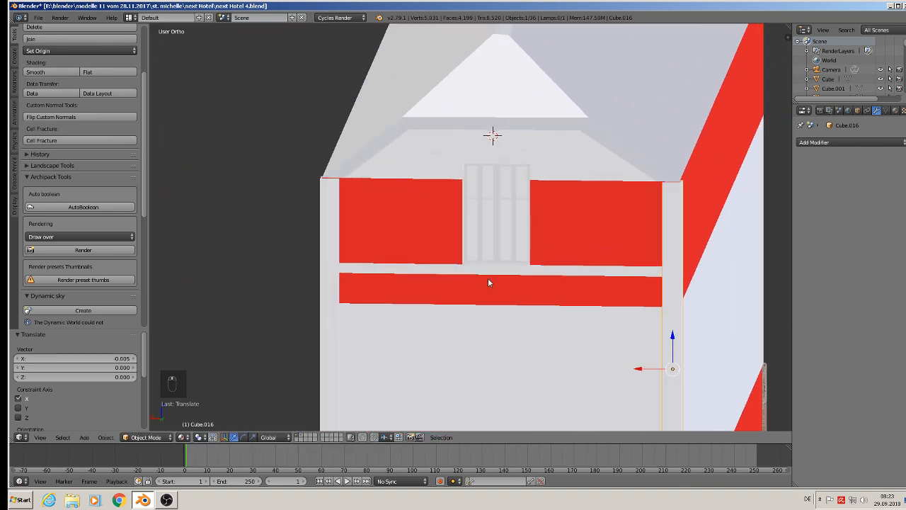
Step: Duplicate the lower beam, rotate the copy 90° about Y and place it beside the gable window, raised 0.071 along Z
{"action": "scroll", "coordinate": [487, 282], "scroll_direction": "up", "scroll_amount": 2}
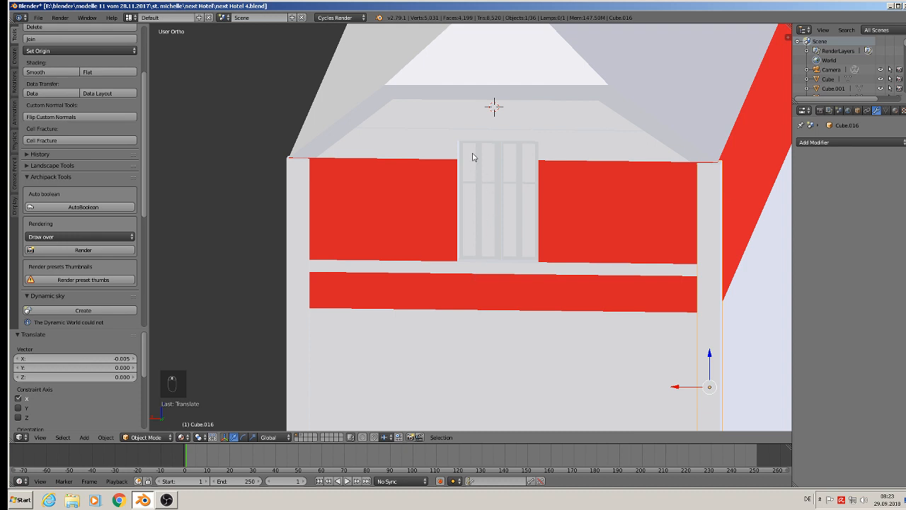
{"action": "right_click", "coordinate": [457, 270]}
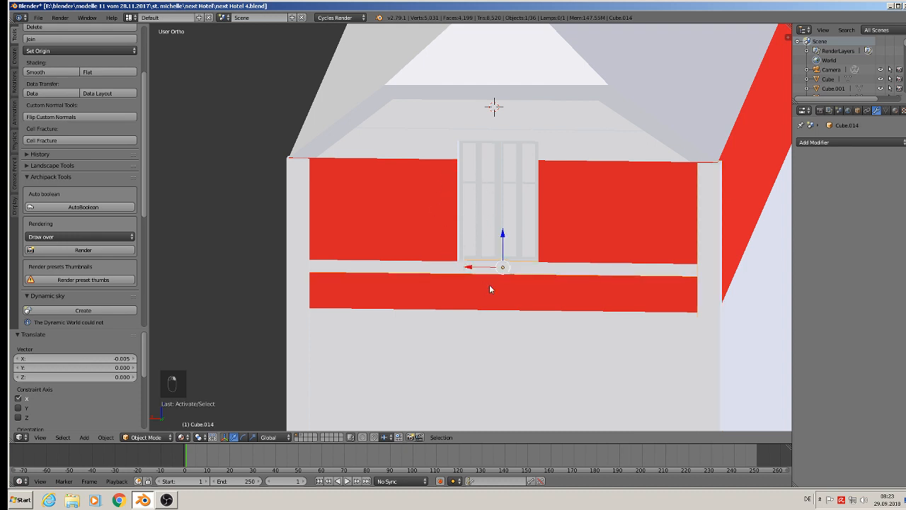
{"action": "key", "text": "shift+d"}
{"action": "key", "text": "r"}
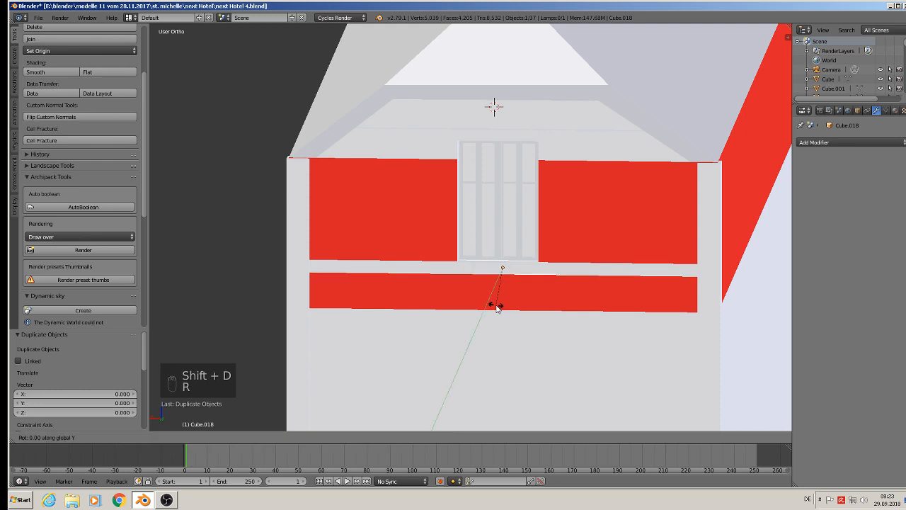
{"action": "key", "text": "y"}
{"action": "key", "text": "9"}
{"action": "key", "text": "0"}
{"action": "key", "text": "Return"}
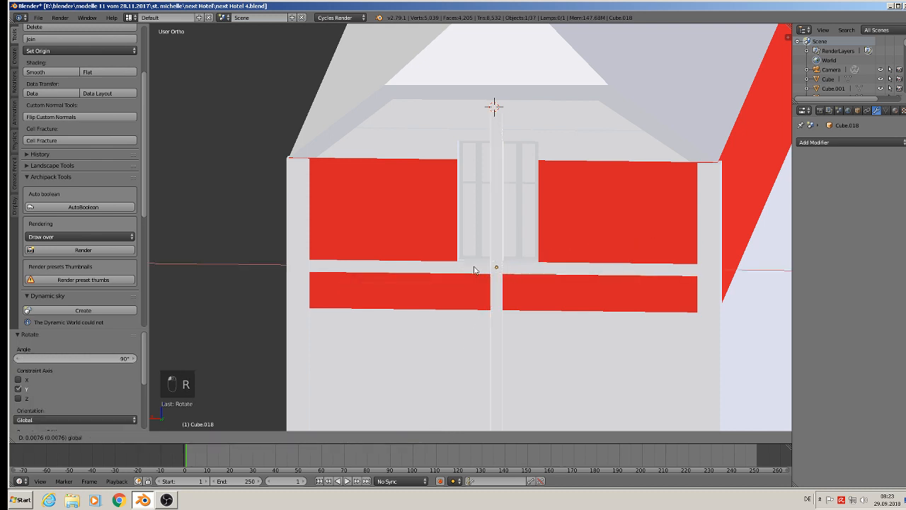
{"action": "left_click_drag", "start_coordinate": [485, 265], "coordinate": [456, 177]}
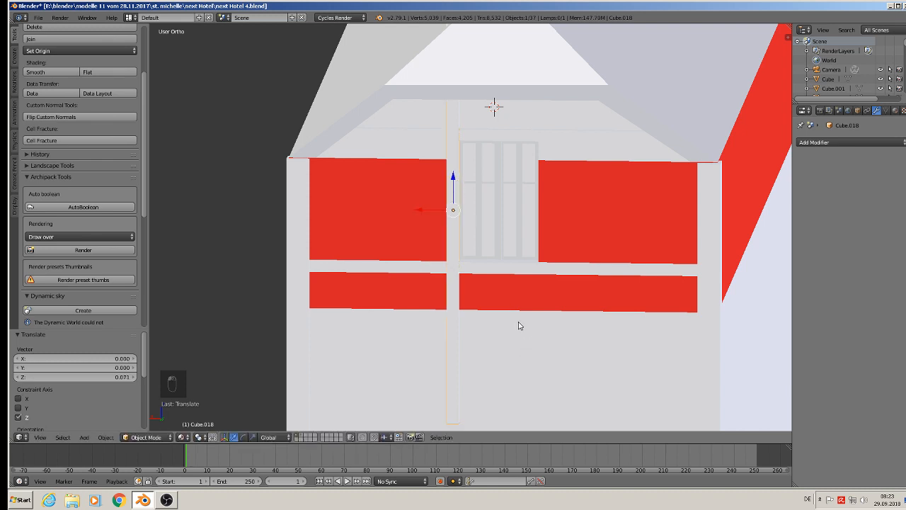
Step: Shorten the window post by scaling 0.273 along Z, refine its height, and nudge it 0.002 along Z and 0.001 in negative Y
{"action": "key", "text": "s"}
{"action": "key", "text": "z"}
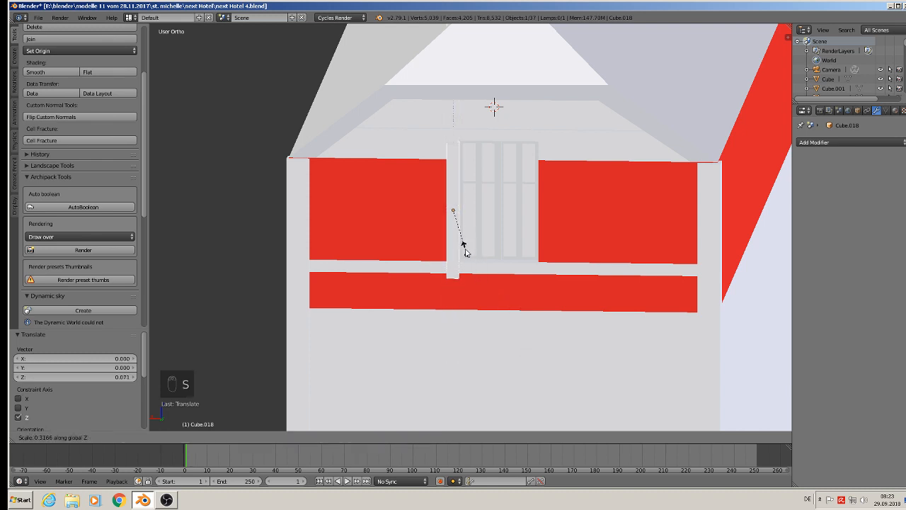
{"action": "left_click", "coordinate": [462, 245]}
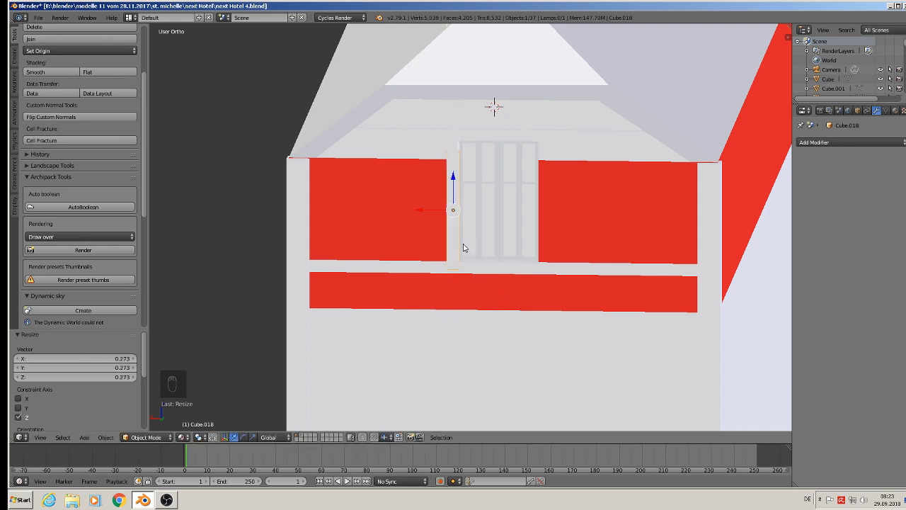
{"action": "middle_click_drag", "start_coordinate": [461, 244], "coordinate": [531, 247]}
{"action": "key", "text": "x"}
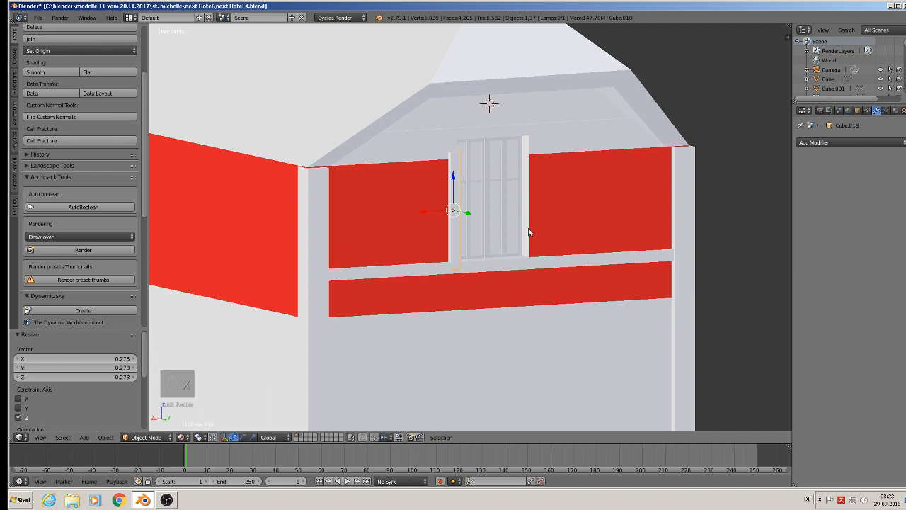
{"action": "key", "text": "s"}
{"action": "key", "text": "z"}
{"action": "left_click", "coordinate": [534, 249]}
{"action": "left_click_drag", "start_coordinate": [452, 177], "coordinate": [453, 172]}
{"action": "middle_click_drag", "start_coordinate": [475, 192], "coordinate": [491, 201]}
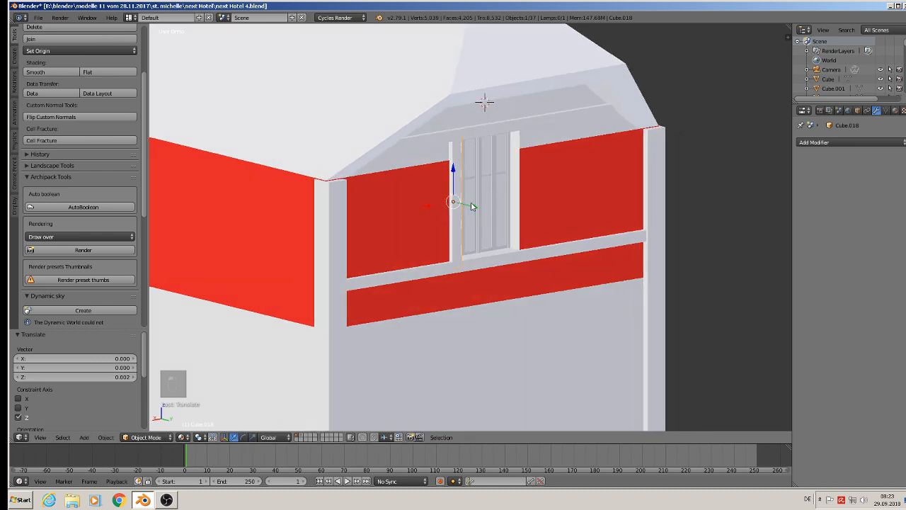
{"action": "scroll", "coordinate": [471, 205], "scroll_direction": "up", "scroll_amount": 1}
{"action": "left_click_drag", "start_coordinate": [470, 206], "coordinate": [471, 206]}
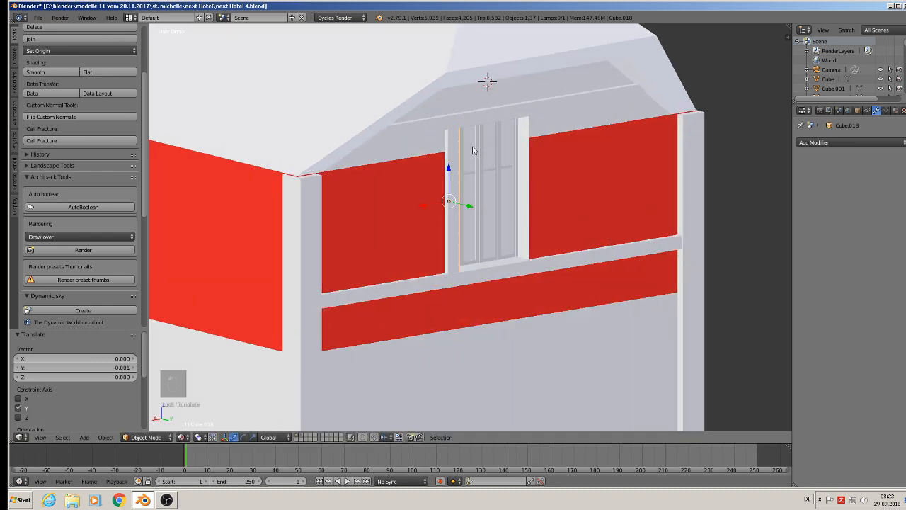
Step: Duplicate the window post and move the copy 0.111 in negative X to the window's other side
{"action": "key", "text": "shift+d"}
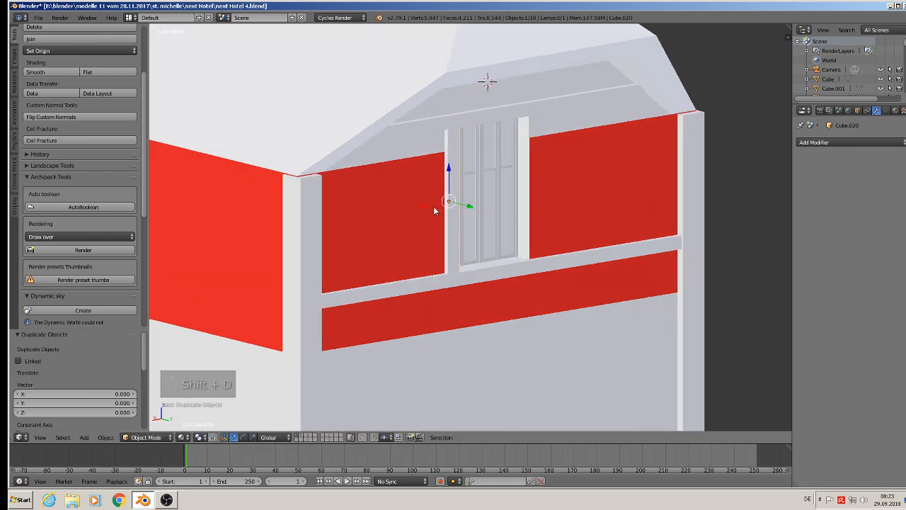
{"action": "key", "text": "x"}
{"action": "left_click", "coordinate": [517, 196]}
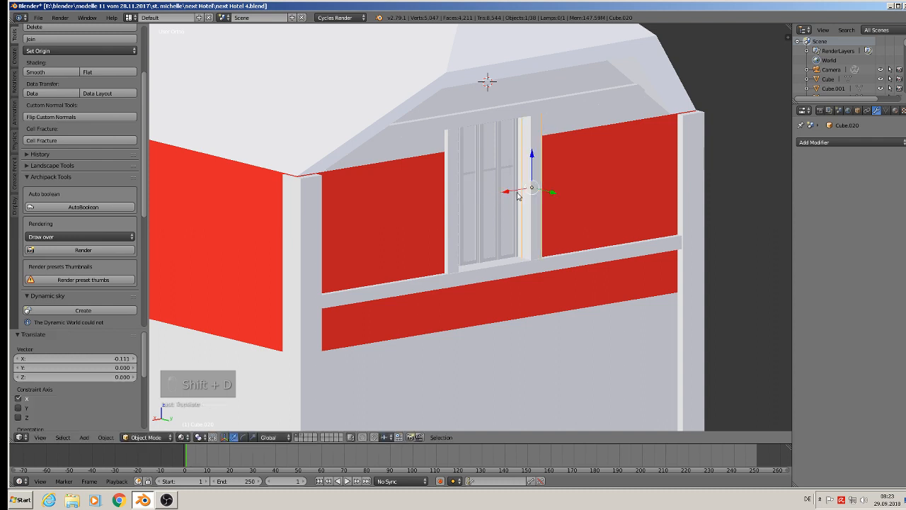
Step: Add two more duplicate posts in negative X between the window and the corner post, the second offset by 0.064
{"action": "key", "text": "shift+d"}
{"action": "key", "text": "x"}
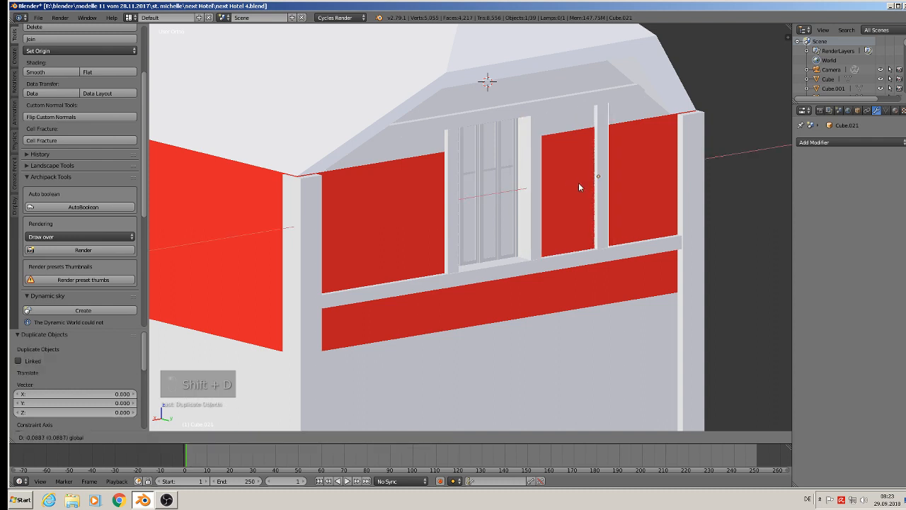
{"action": "left_click", "coordinate": [553, 189]}
{"action": "key", "text": "shift+d"}
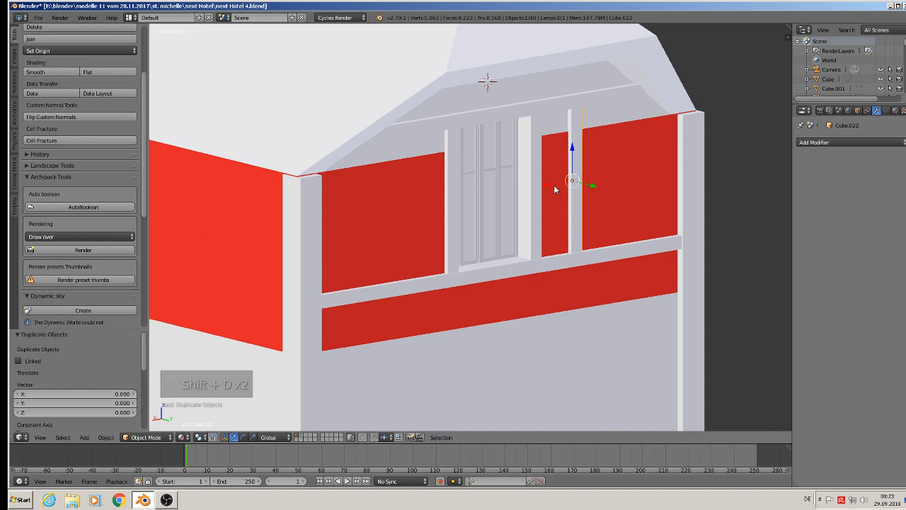
{"action": "key", "text": "x"}
{"action": "left_click", "coordinate": [601, 179]}
Step: Select both intermediate posts and shift them 0.013 in negative X to even out the spacing
{"action": "middle_click_drag", "start_coordinate": [601, 180], "coordinate": [550, 184]}
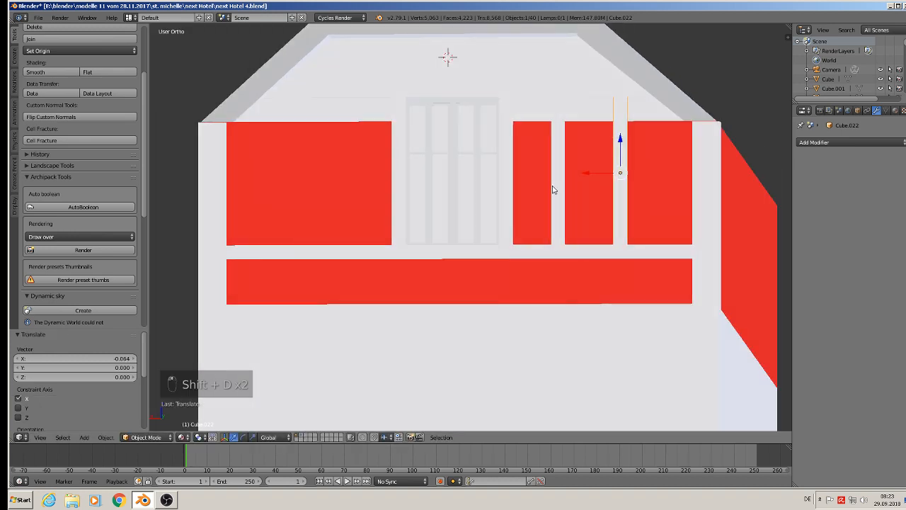
{"action": "right_click", "coordinate": [559, 173], "text": "shift"}
{"action": "left_click_drag", "start_coordinate": [560, 173], "coordinate": [573, 176]}
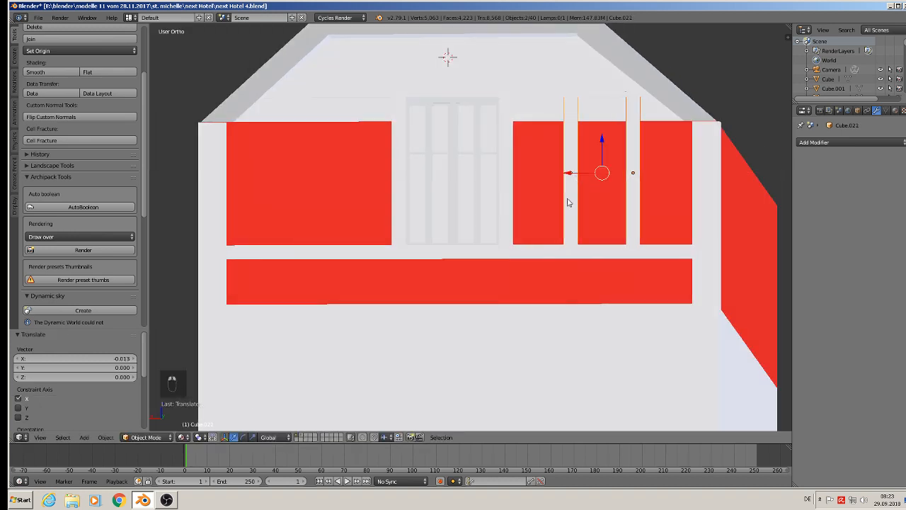
{"action": "middle_click_drag", "start_coordinate": [567, 199], "coordinate": [585, 219]}
Step: Duplicate the two intermediate posts and move the copies along X to the wall section on the window's other side
{"action": "key", "text": "shift+d"}
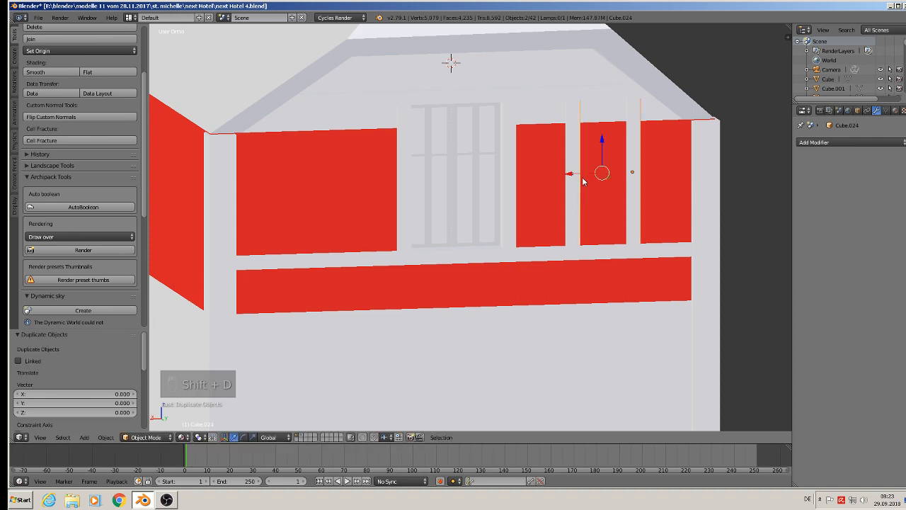
{"action": "left_click_drag", "start_coordinate": [584, 181], "coordinate": [293, 187]}
{"action": "scroll", "coordinate": [342, 222], "scroll_direction": "down", "scroll_amount": 3}
{"action": "key", "text": "a"}
Step: Examine the timber framing around the gable window in the Street View reference photo
{"action": "middle_click_drag", "start_coordinate": [335, 224], "coordinate": [366, 218]}
{"action": "scroll", "coordinate": [367, 218], "scroll_direction": "down", "scroll_amount": 2}
{"action": "scroll", "coordinate": [409, 192], "scroll_direction": "down", "scroll_amount": 3}
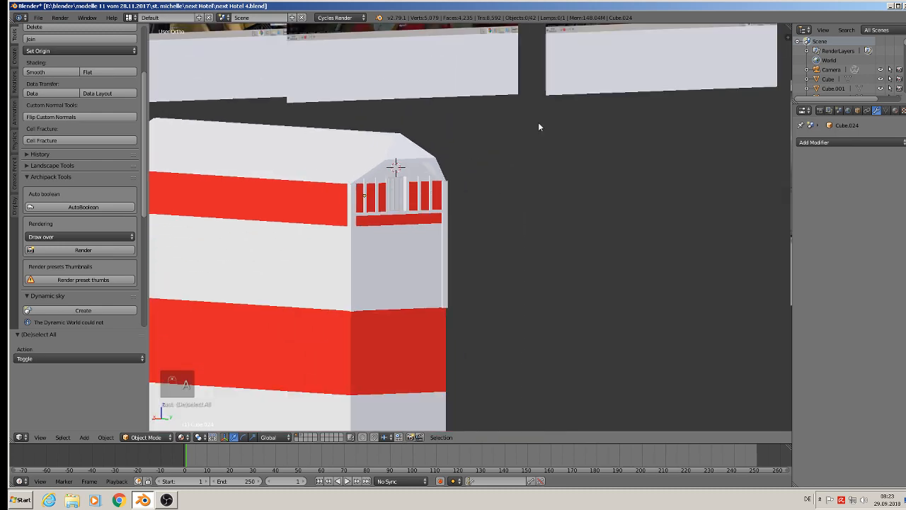
{"action": "scroll", "coordinate": [554, 248], "scroll_direction": "down", "scroll_amount": 3}
{"action": "key", "text": "KP_4"}
{"action": "key", "text": "KP_1"}
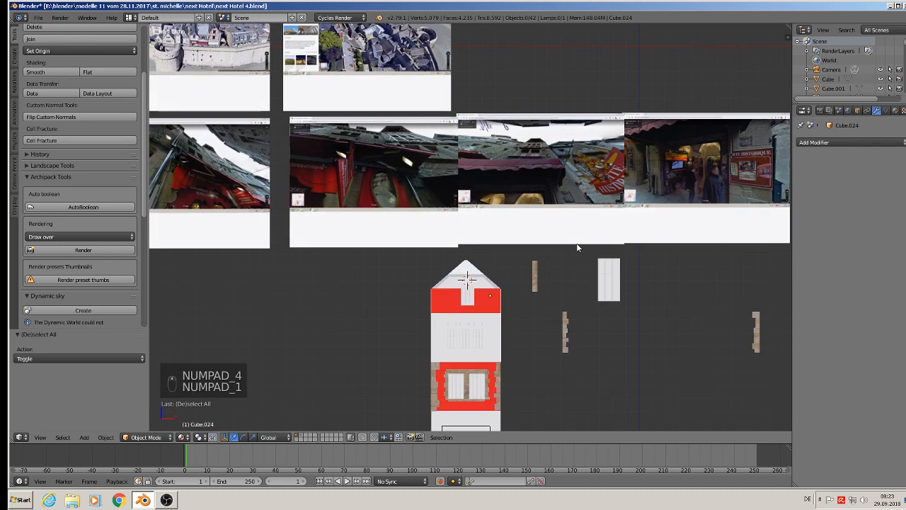
{"action": "scroll", "coordinate": [579, 248], "scroll_direction": "down", "scroll_amount": 4}
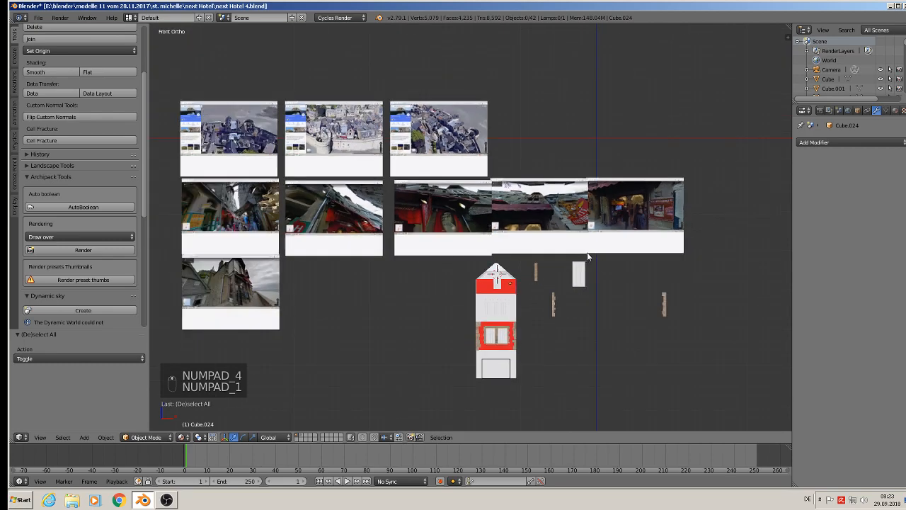
{"action": "scroll", "coordinate": [638, 232], "scroll_direction": "up", "scroll_amount": 1}
{"action": "middle_click_drag", "start_coordinate": [224, 301], "coordinate": [464, 247], "text": "shift"}
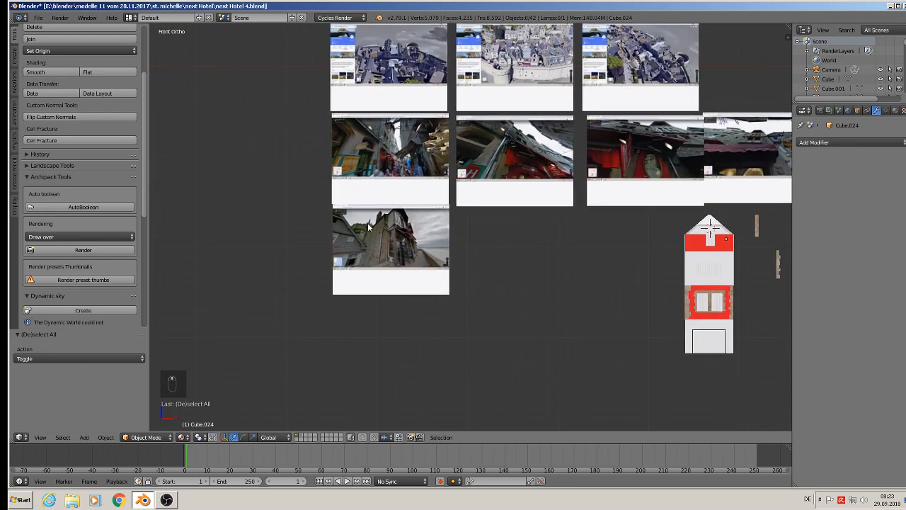
{"action": "scroll", "coordinate": [416, 225], "scroll_direction": "up", "scroll_amount": 9}
{"action": "scroll", "coordinate": [548, 262], "scroll_direction": "up", "scroll_amount": 2}
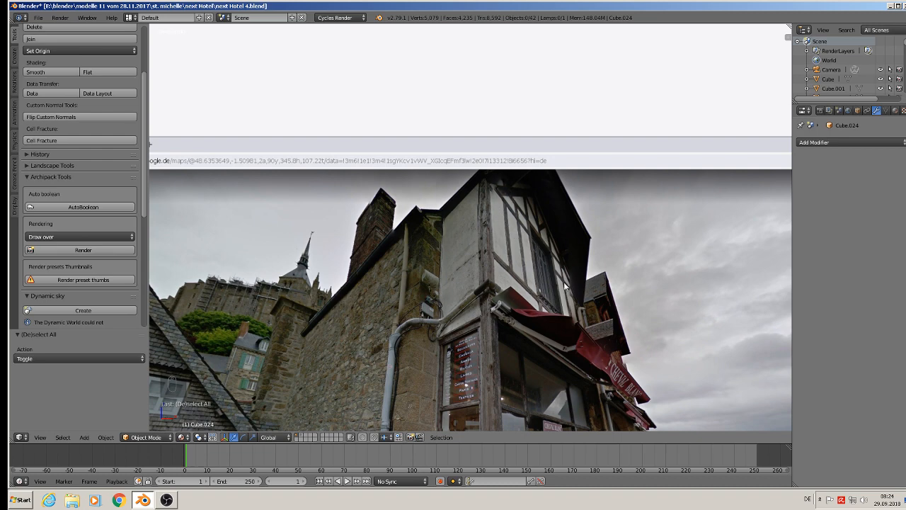
{"action": "middle_click_drag", "start_coordinate": [519, 261], "coordinate": [480, 243], "text": "shift"}
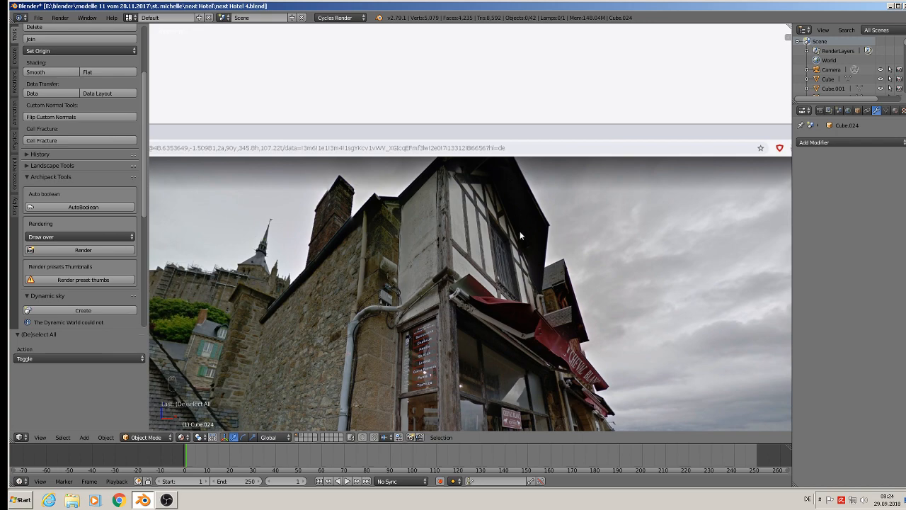
{"action": "scroll", "coordinate": [521, 235], "scroll_direction": "down", "scroll_amount": 7}
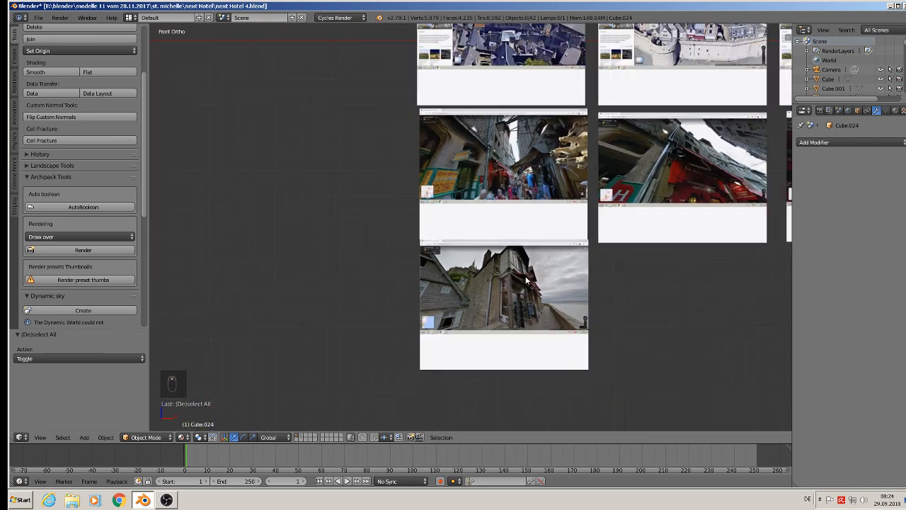
{"action": "scroll", "coordinate": [566, 249], "scroll_direction": "up", "scroll_amount": 7}
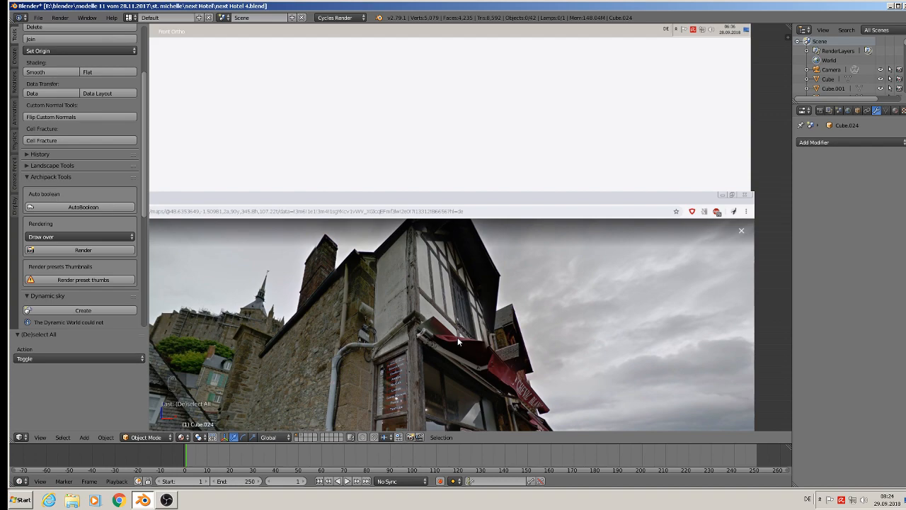
{"action": "scroll", "coordinate": [457, 337], "scroll_direction": "down", "scroll_amount": 9}
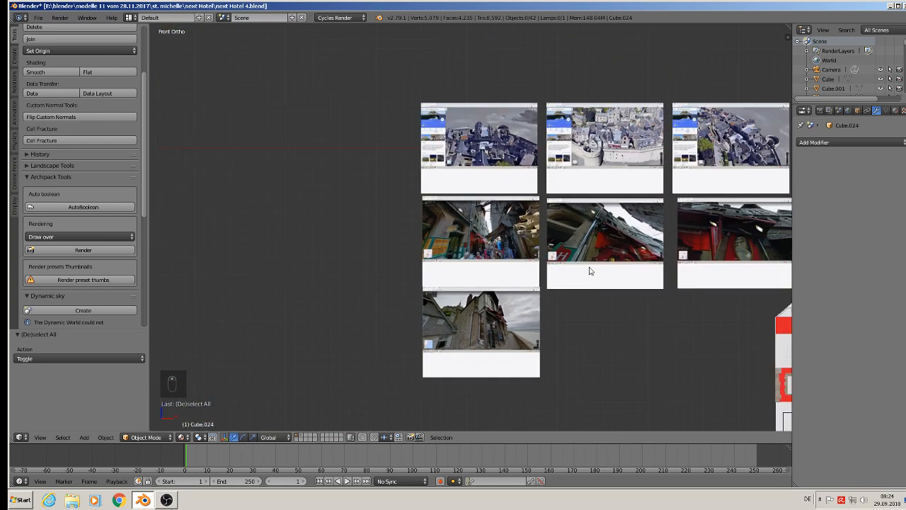
Step: Select the post beside the rear gable window and scale it along Z by 1.636
{"action": "key", "text": "ctrl+KP_1"}
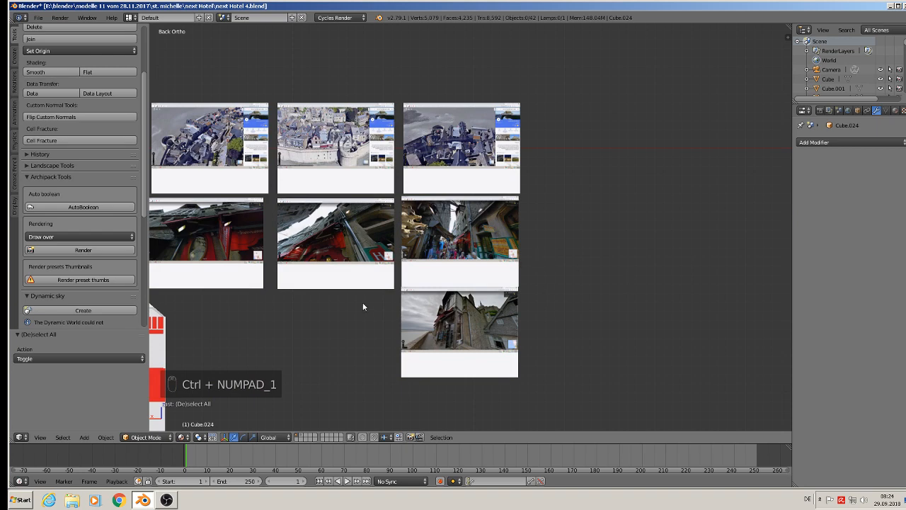
{"action": "scroll", "coordinate": [363, 307], "scroll_direction": "up", "scroll_amount": 10}
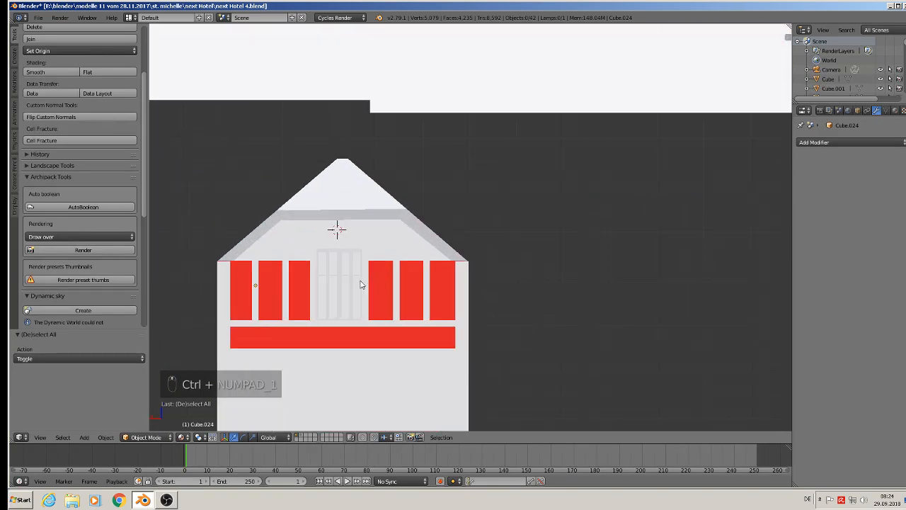
{"action": "scroll", "coordinate": [360, 285], "scroll_direction": "up", "scroll_amount": 2}
{"action": "right_click", "coordinate": [363, 234]}
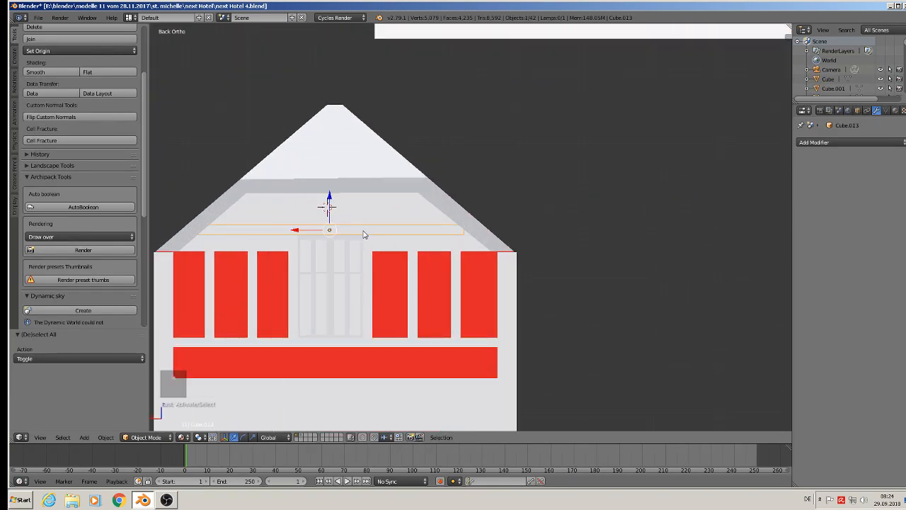
{"action": "right_click", "coordinate": [294, 281]}
{"action": "middle_click_drag", "start_coordinate": [293, 281], "coordinate": [330, 330]}
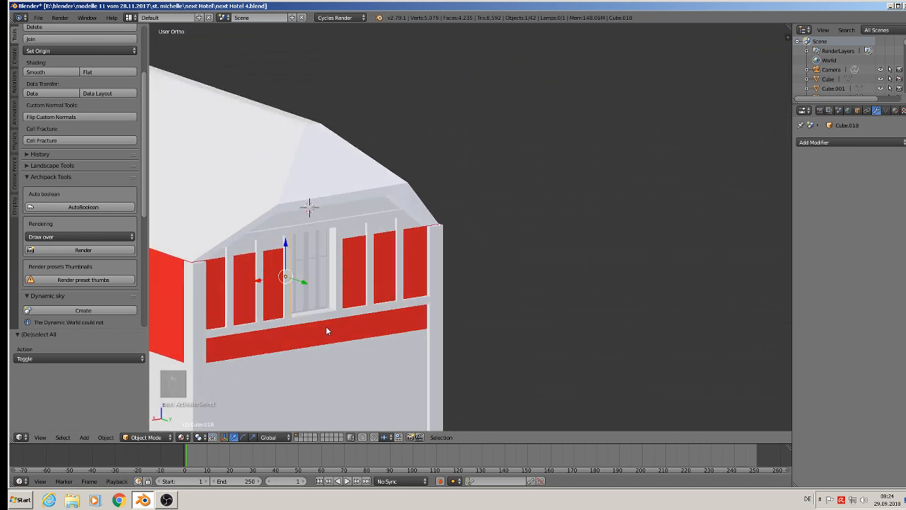
{"action": "key", "text": "s"}
{"action": "key", "text": "z"}
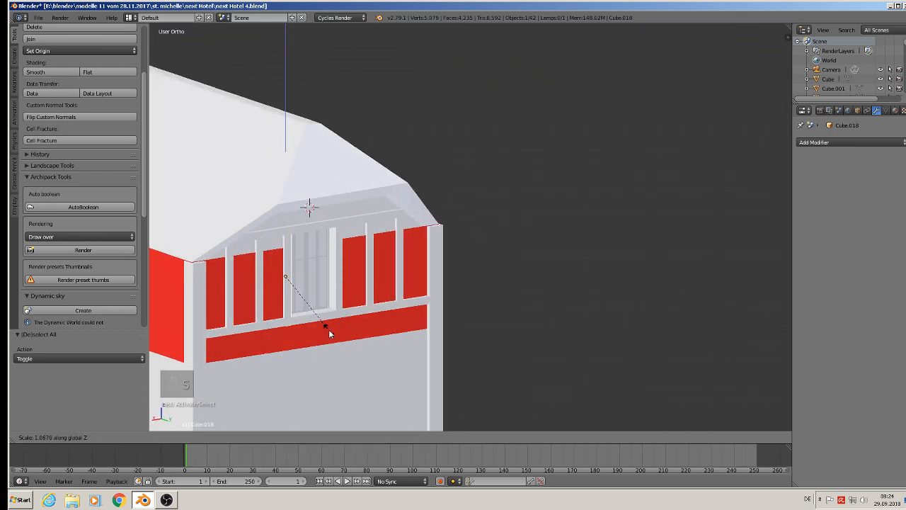
{"action": "left_click", "coordinate": [343, 365]}
{"action": "middle_click_drag", "start_coordinate": [344, 366], "coordinate": [271, 302]}
{"action": "scroll", "coordinate": [285, 197], "scroll_direction": "up", "scroll_amount": 2}
{"action": "middle_click_drag", "start_coordinate": [285, 198], "coordinate": [313, 220]}
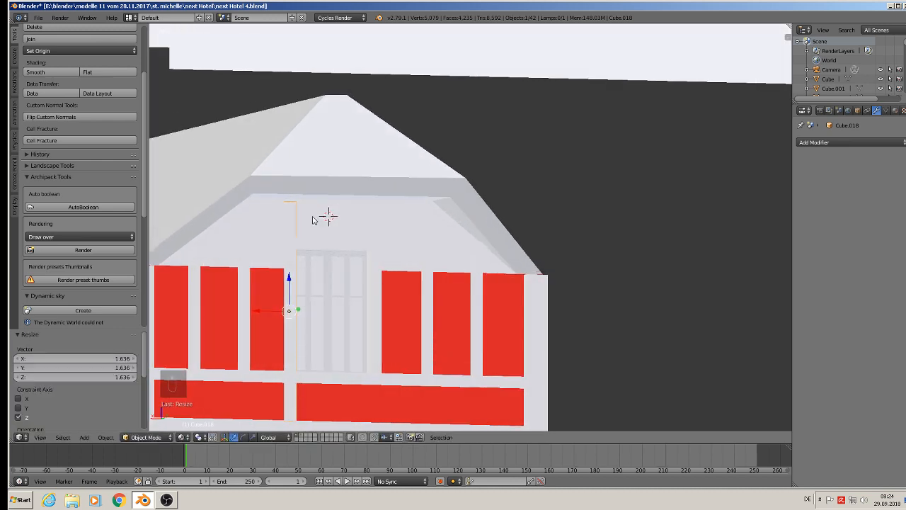
Step: Lengthen the window post further by 1.106 along Z and raise it 0.009 in Z
{"action": "key", "text": "s"}
{"action": "left_click", "coordinate": [338, 321]}
{"action": "scroll", "coordinate": [337, 317], "scroll_direction": "down", "scroll_amount": 2}
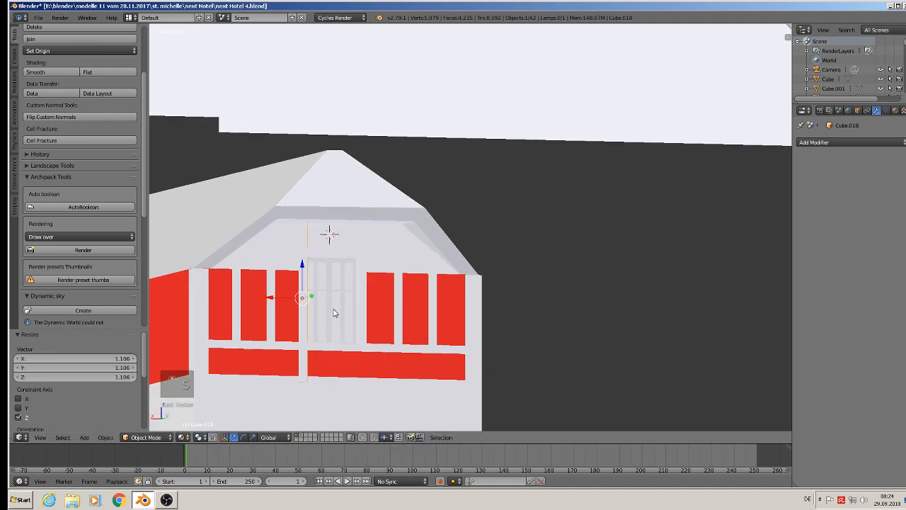
{"action": "key", "text": "g"}
{"action": "key", "text": "z"}
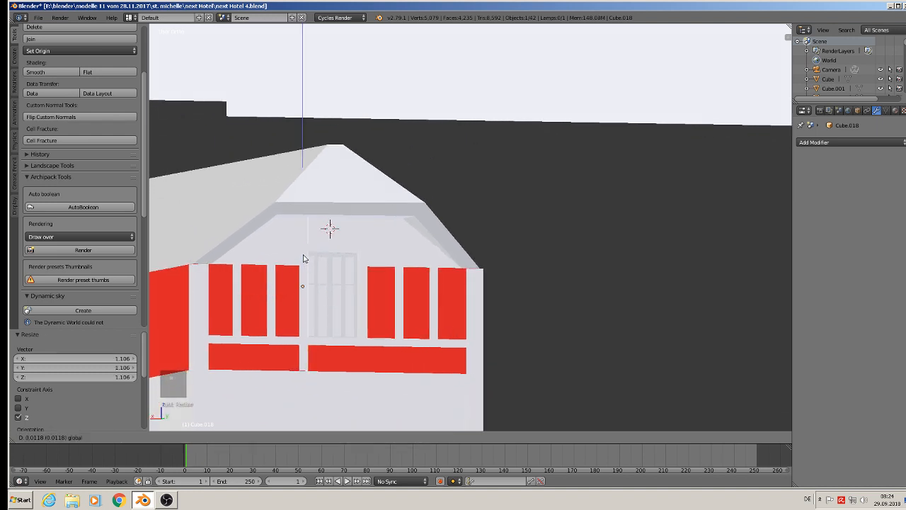
{"action": "left_click", "coordinate": [304, 259]}
Step: Replace the short post on the window's other side with a duplicate of the lengthened post, moved 0.113 in negative X
{"action": "key", "text": "x"}
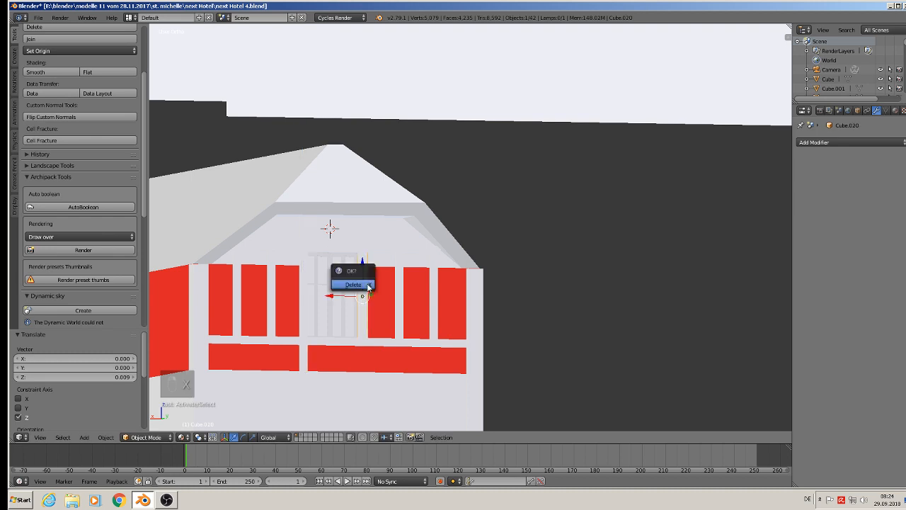
{"action": "left_click", "coordinate": [363, 282]}
{"action": "right_click", "coordinate": [308, 292]}
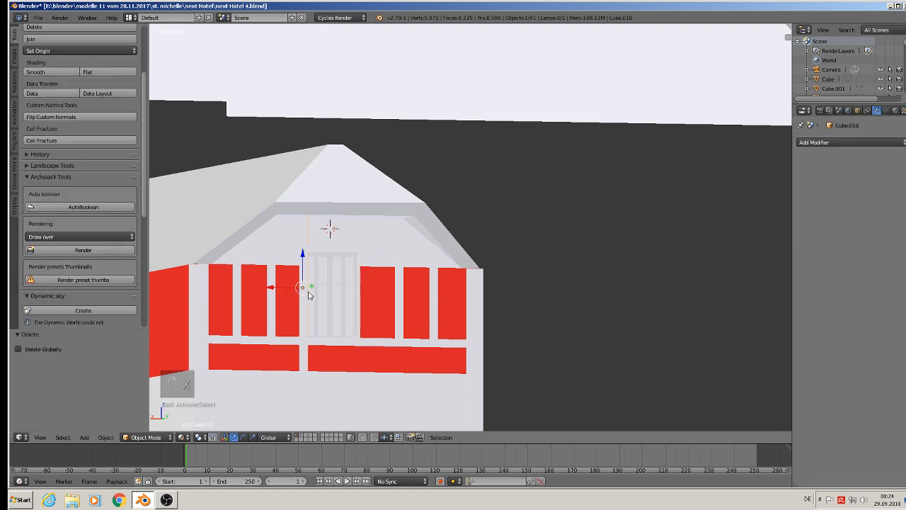
{"action": "key", "text": "shift+d"}
{"action": "right_click", "coordinate": [309, 293]}
{"action": "middle_click_drag", "start_coordinate": [312, 293], "coordinate": [282, 298]}
{"action": "left_click", "coordinate": [280, 288]}
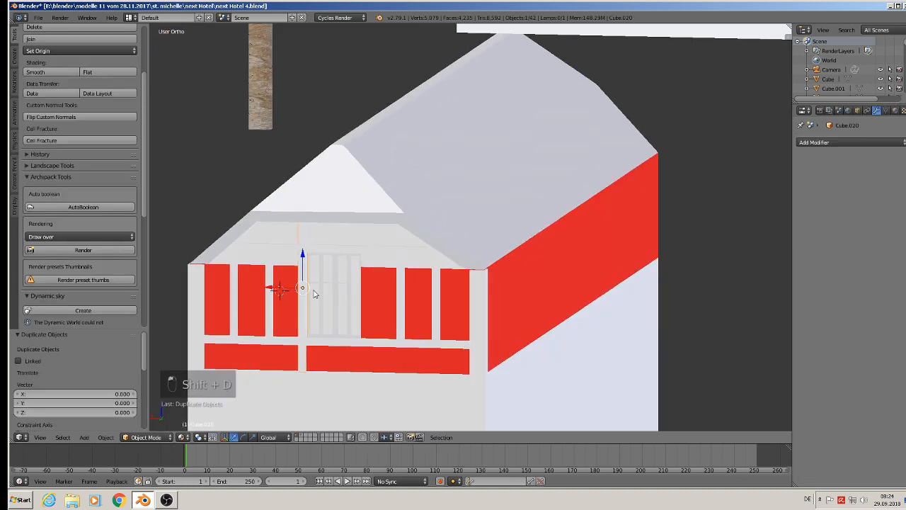
{"action": "left_click_drag", "start_coordinate": [286, 287], "coordinate": [366, 298]}
Step: Duplicate the long post with a 0.026 offset in negative X and rotate the copy 90° about Y into a horizontal rail
{"action": "scroll", "coordinate": [365, 298], "scroll_direction": "up", "scroll_amount": 1}
{"action": "middle_click_drag", "start_coordinate": [377, 322], "coordinate": [468, 304], "text": "shift"}
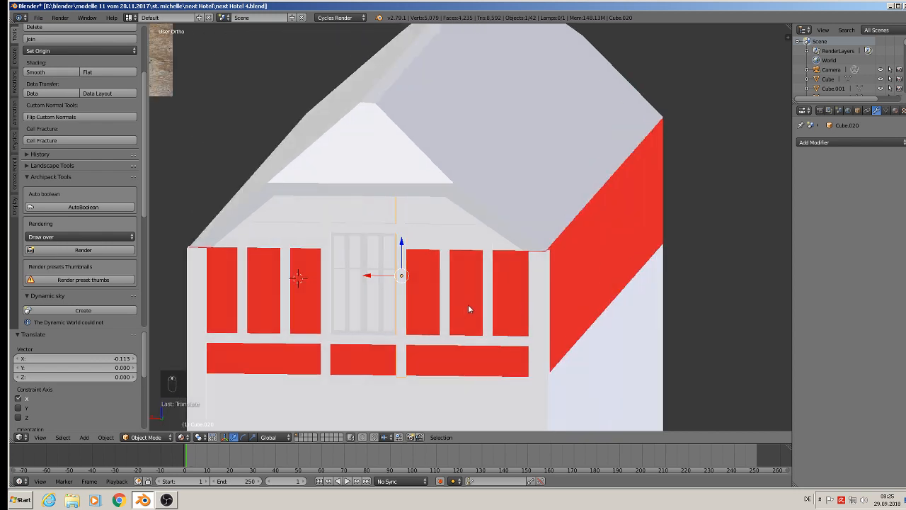
{"action": "key", "text": "shift+d"}
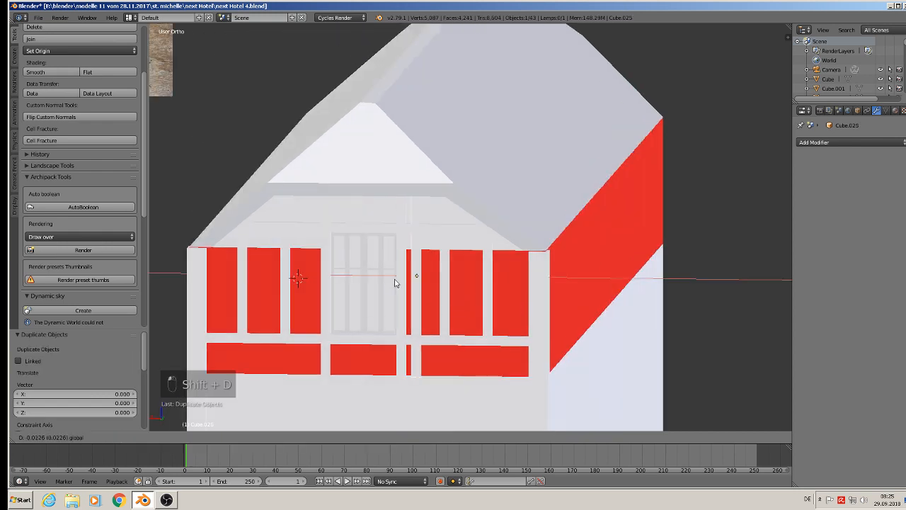
{"action": "left_click", "coordinate": [488, 316]}
{"action": "key", "text": "r"}
{"action": "key", "text": "y"}
{"action": "key", "text": "9"}
{"action": "key", "text": "0"}
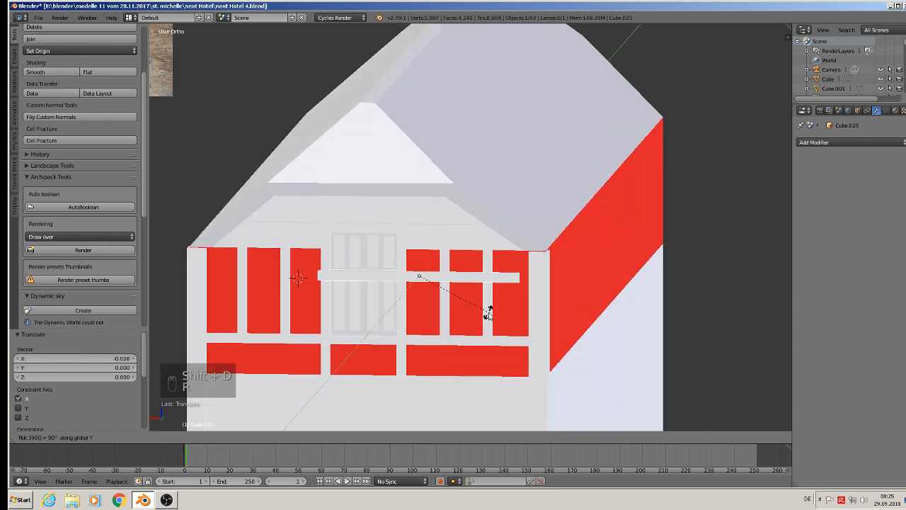
{"action": "key", "text": "Return"}
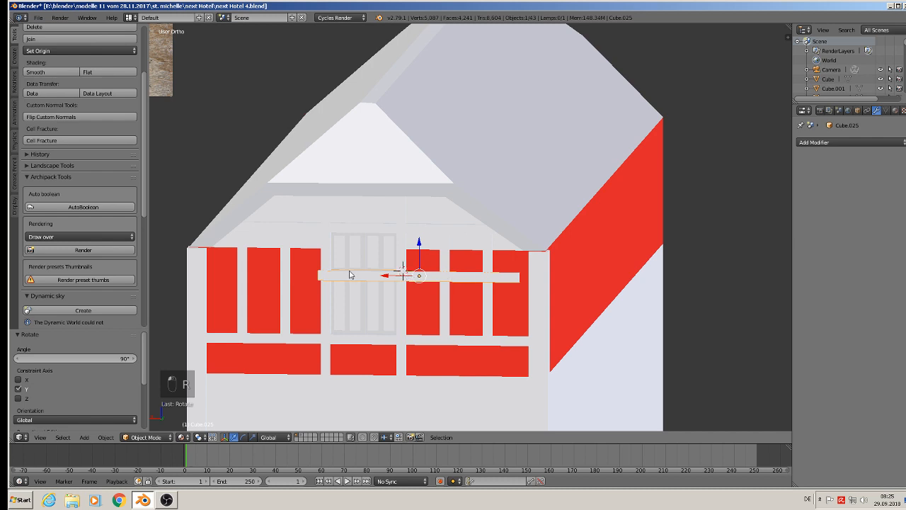
Step: Move the horizontal rail 0.089 in negative X and scale it along X by 0.663 to fit between window post and corner post
{"action": "left_click", "coordinate": [365, 275]}
{"action": "key", "text": "g"}
{"action": "key", "text": "x"}
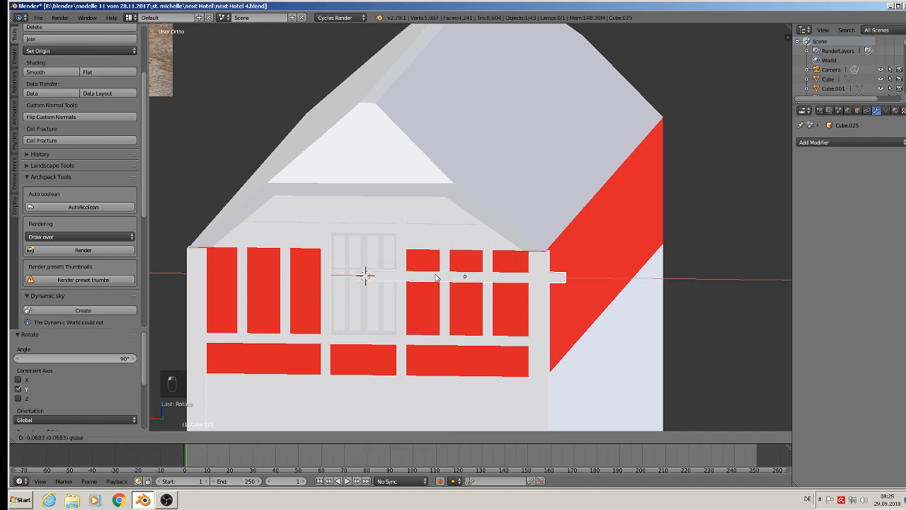
{"action": "left_click", "coordinate": [438, 278]}
{"action": "key", "text": "s"}
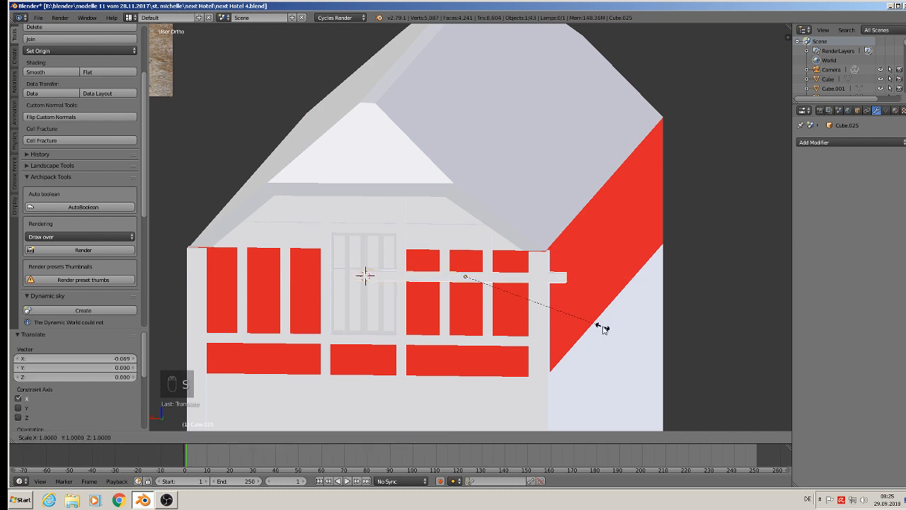
{"action": "key", "text": "x"}
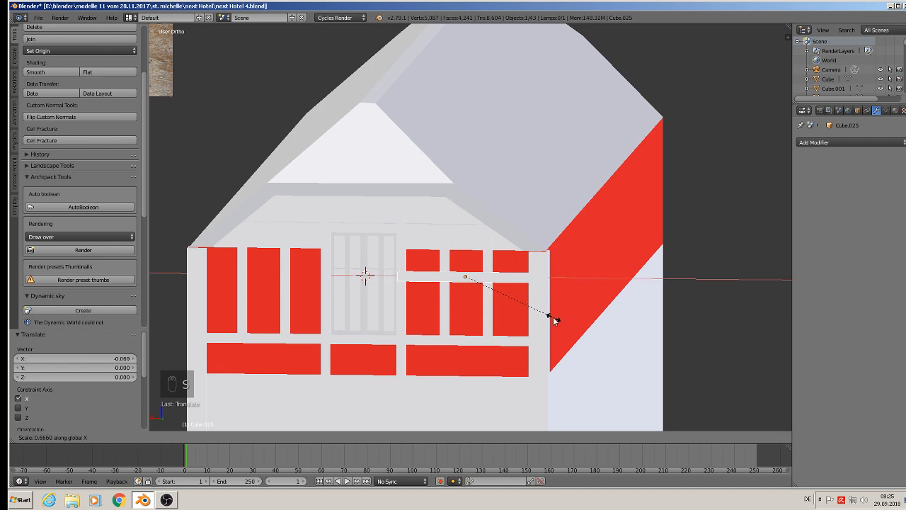
{"action": "left_click", "coordinate": [532, 312]}
Step: Shift the rail 0.001 in negative Y and raise it along Z to near the top of the red wall panels
{"action": "middle_click_drag", "start_coordinate": [466, 297], "coordinate": [515, 290]}
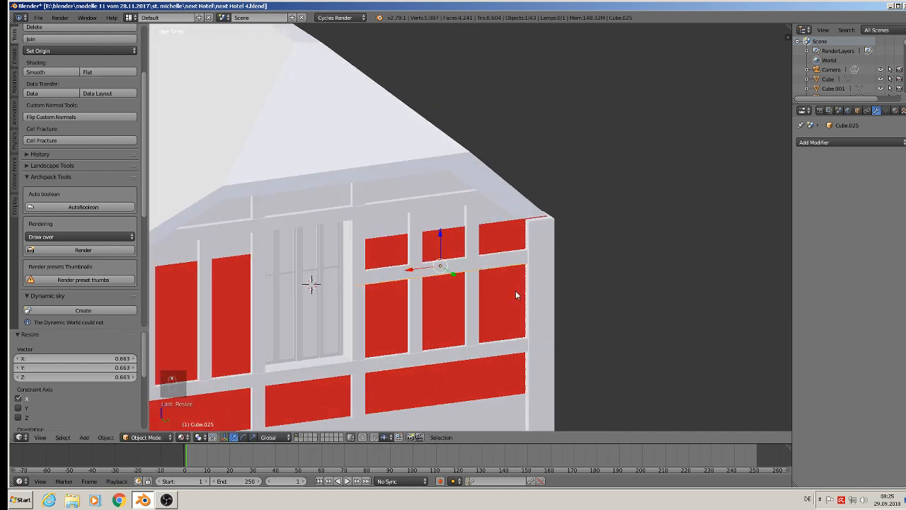
{"action": "left_click_drag", "start_coordinate": [457, 274], "coordinate": [458, 275]}
{"action": "scroll", "coordinate": [457, 274], "scroll_direction": "up", "scroll_amount": 1}
{"action": "middle_click_drag", "start_coordinate": [432, 236], "coordinate": [423, 229]}
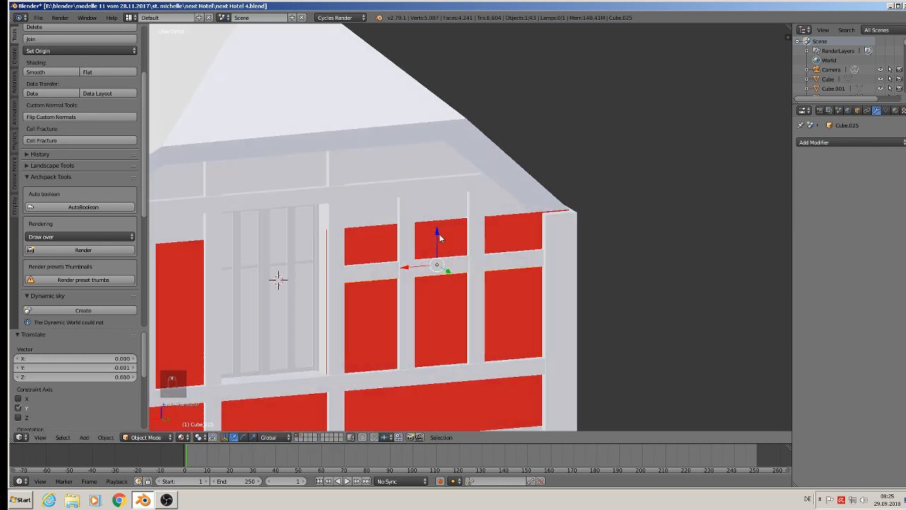
{"action": "left_click_drag", "start_coordinate": [439, 236], "coordinate": [446, 208]}
Step: Duplicate the rail and move the copy 0.309 along X to the wall section on the window's other side
{"action": "middle_click_drag", "start_coordinate": [452, 272], "coordinate": [594, 267]}
{"action": "key", "text": "shift+d"}
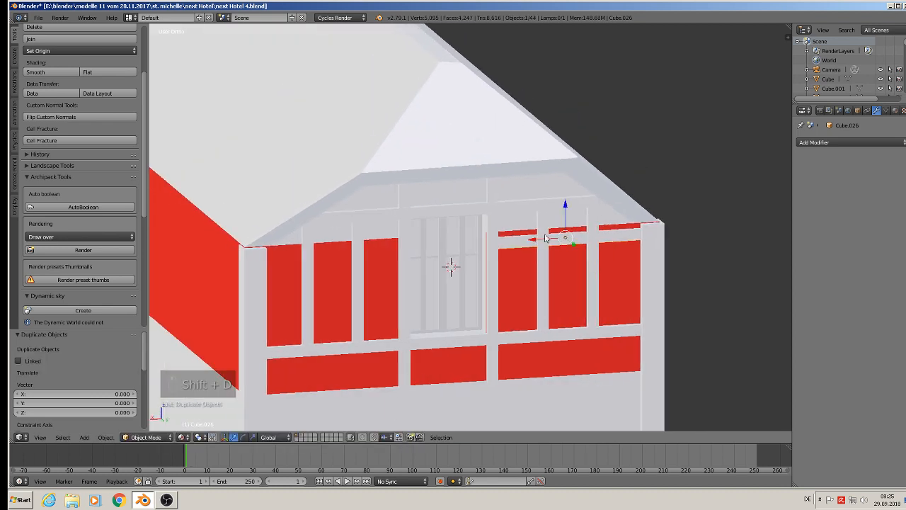
{"action": "key", "text": "x"}
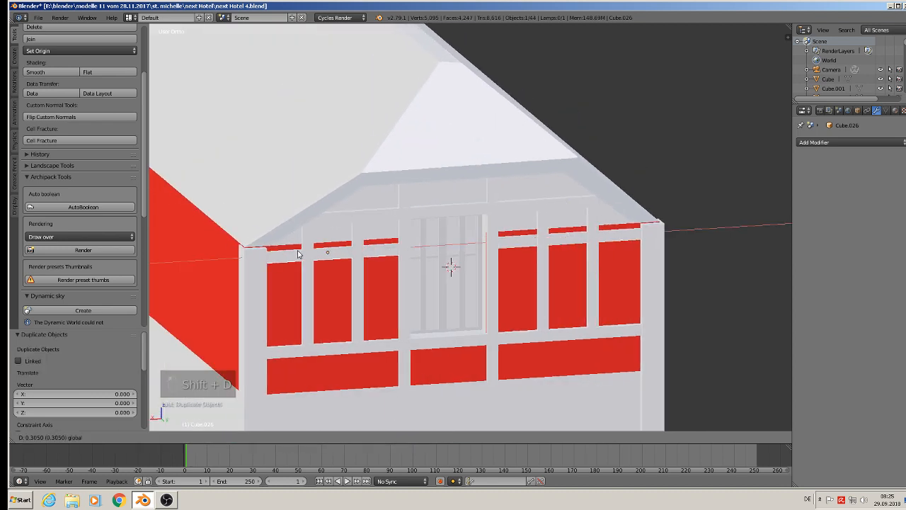
{"action": "left_click", "coordinate": [295, 254]}
Step: Duplicate the tall post beside the gable window and move the copy 0.061 in negative X to the window's centre line
{"action": "middle_click_drag", "start_coordinate": [296, 254], "coordinate": [368, 200]}
{"action": "scroll", "coordinate": [386, 206], "scroll_direction": "up", "scroll_amount": 4}
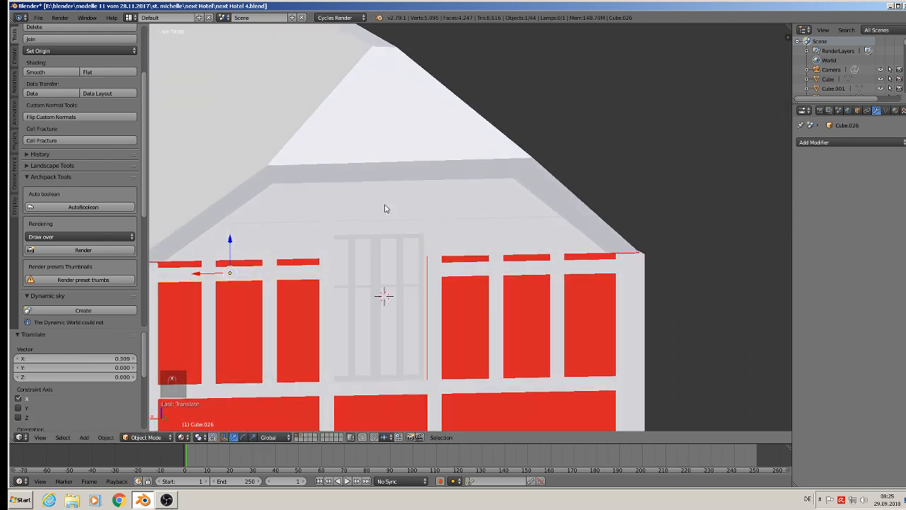
{"action": "scroll", "coordinate": [375, 218], "scroll_direction": "up", "scroll_amount": 1}
{"action": "scroll", "coordinate": [366, 226], "scroll_direction": "down", "scroll_amount": 1}
{"action": "right_click", "coordinate": [322, 216]}
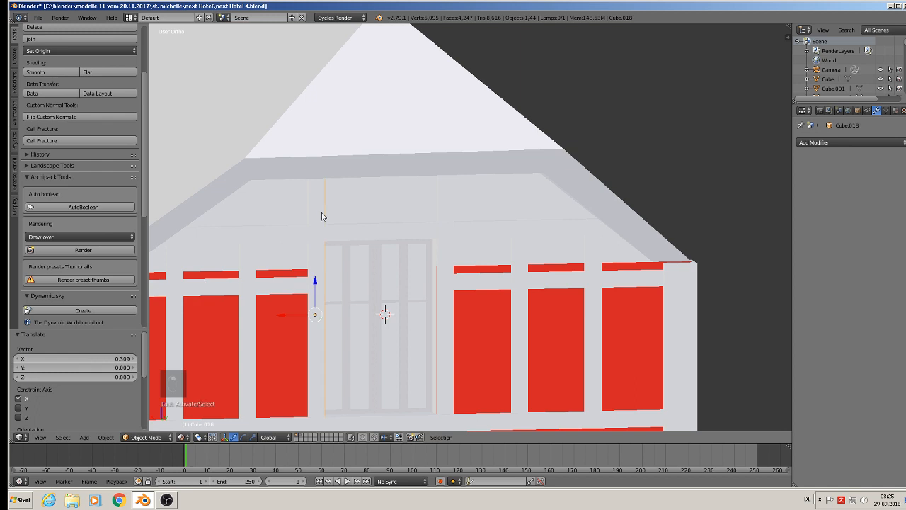
{"action": "scroll", "coordinate": [322, 215], "scroll_direction": "down", "scroll_amount": 2}
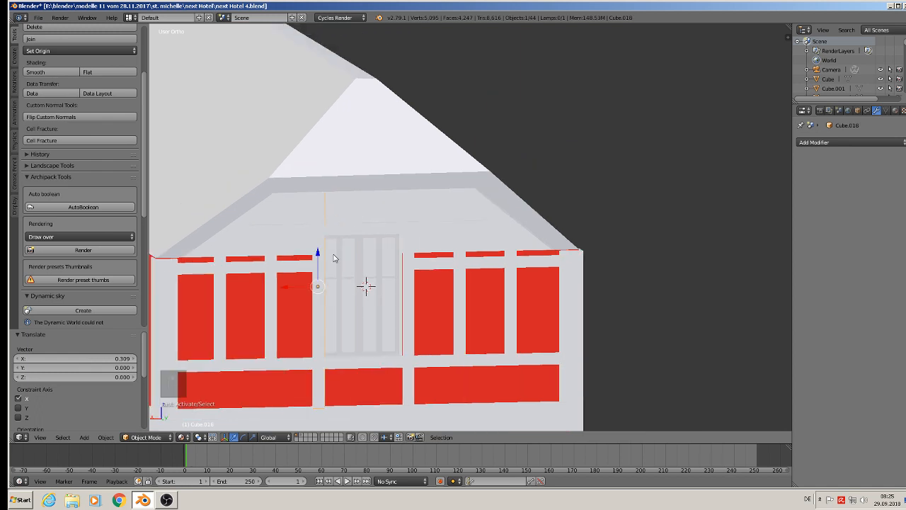
{"action": "key", "text": "shift+d"}
{"action": "key", "text": "x"}
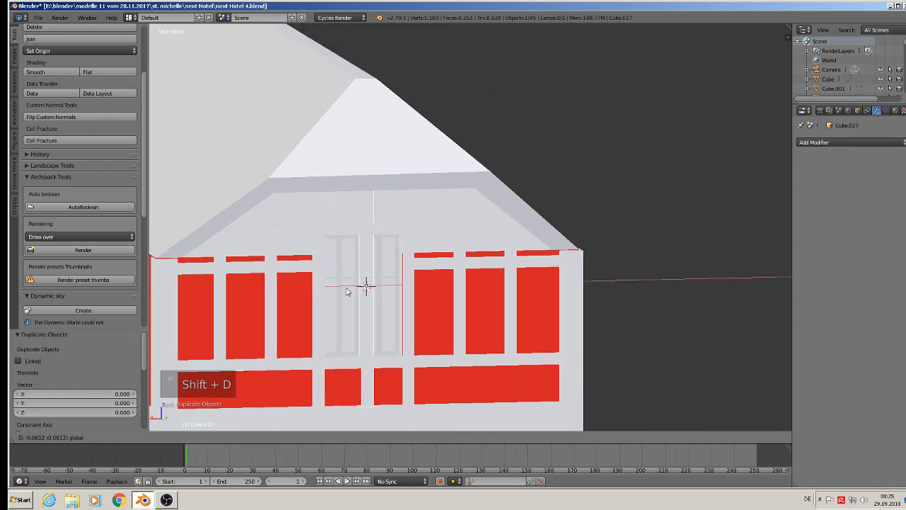
{"action": "left_click", "coordinate": [346, 290]}
Step: Shorten the copied post along Z and raise it 0.113 into the wall section above the window
{"action": "key", "text": "s"}
{"action": "key", "text": "z"}
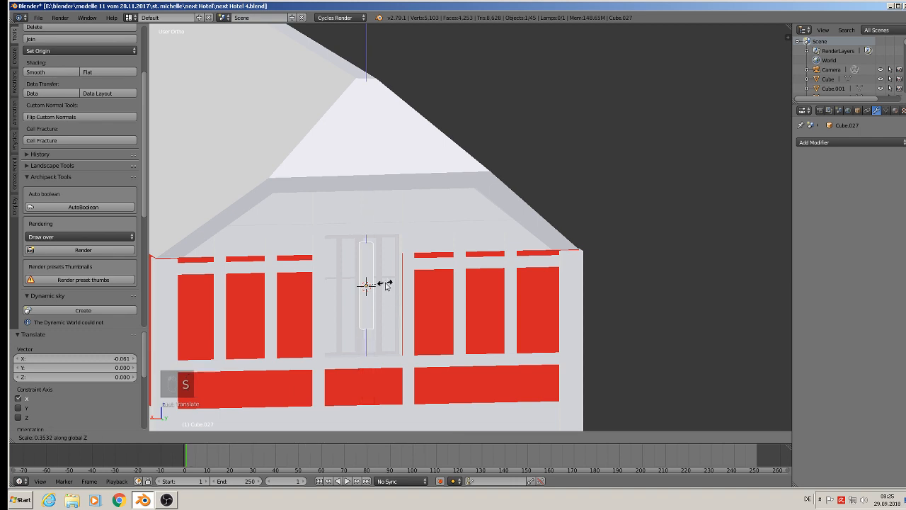
{"action": "left_click", "coordinate": [381, 283]}
{"action": "left_click_drag", "start_coordinate": [368, 260], "coordinate": [367, 169]}
Step: Examine the timber framing of the upper gable in the reference photo of the stone corner house with the shop
{"action": "mouse_move", "coordinate": [377, 182]}
{"action": "middle_mouse_down"}
{"action": "mouse_move", "coordinate": [352, 173]}
{"action": "mouse_move", "coordinate": [369, 182]}
{"action": "mouse_move", "coordinate": [375, 170]}
{"action": "mouse_move", "coordinate": [394, 184]}
{"action": "middle_mouse_up"}
{"action": "scroll", "coordinate": [398, 187], "scroll_direction": "down", "scroll_amount": 7}
{"action": "scroll", "coordinate": [493, 124], "scroll_direction": "down", "scroll_amount": 5}
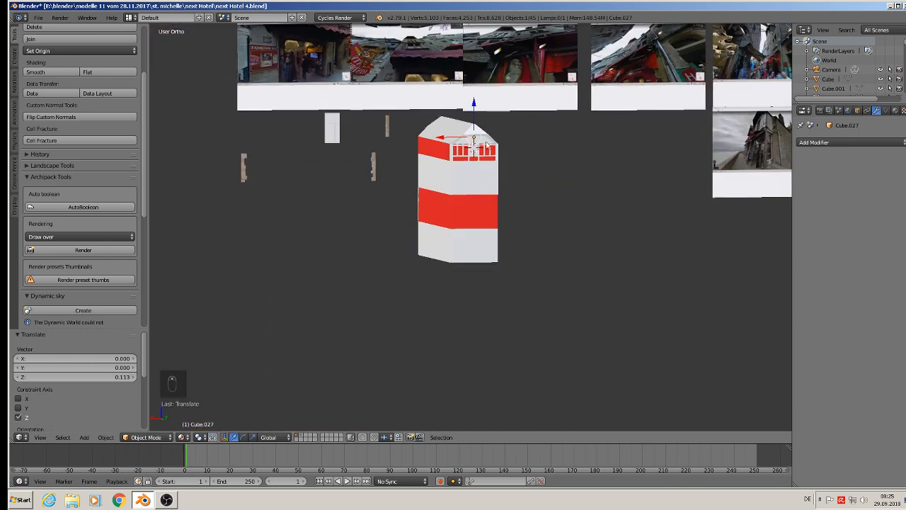
{"action": "key", "text": "KP_1"}
{"action": "scroll", "coordinate": [308, 170], "scroll_direction": "up", "scroll_amount": 5}
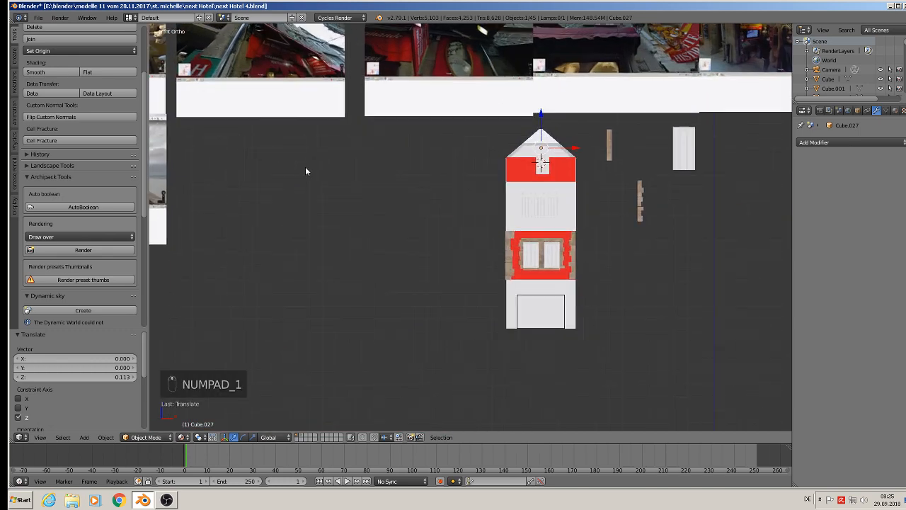
{"action": "scroll", "coordinate": [359, 199], "scroll_direction": "up", "scroll_amount": 8}
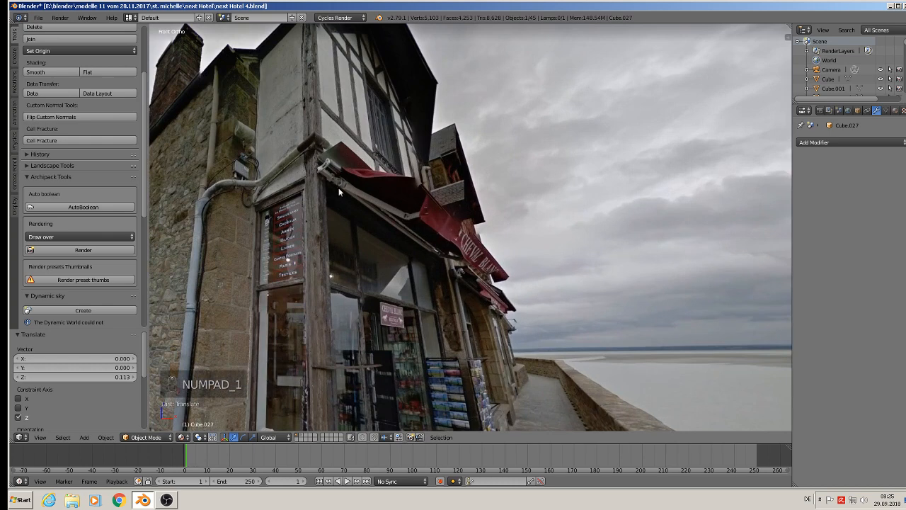
{"action": "middle_click_drag", "start_coordinate": [331, 62], "coordinate": [342, 99], "text": "shift"}
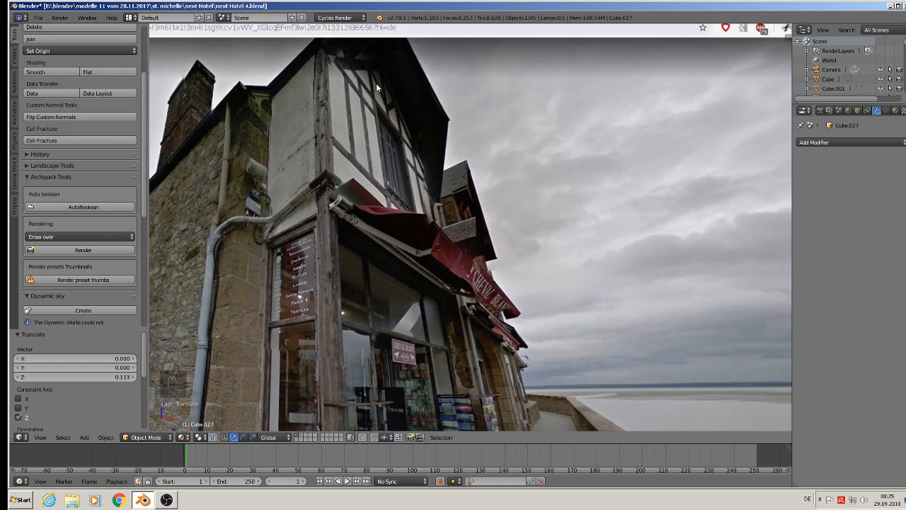
{"action": "scroll", "coordinate": [401, 103], "scroll_direction": "down", "scroll_amount": 8}
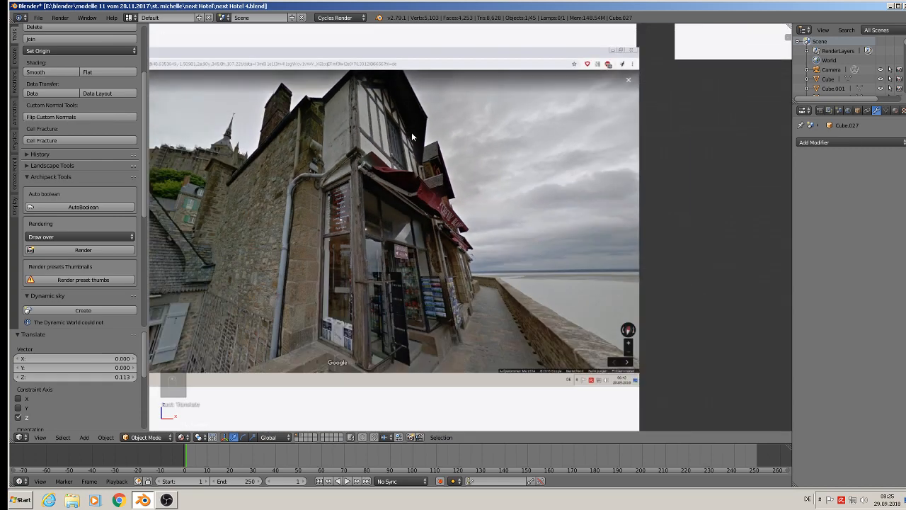
{"action": "key", "text": "KP_1"}
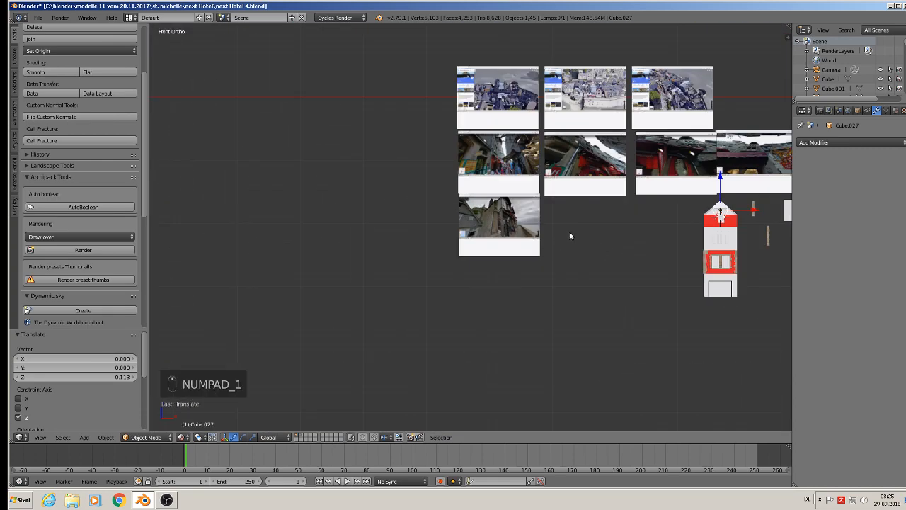
{"action": "scroll", "coordinate": [569, 234], "scroll_direction": "down", "scroll_amount": 3}
Step: Duplicate the long rail beneath the gable window, lower the copy 0.050 along Z and scale it along Z by 1.391
{"action": "key", "text": "ctrl+KP_1"}
{"action": "scroll", "coordinate": [676, 244], "scroll_direction": "up", "scroll_amount": 6}
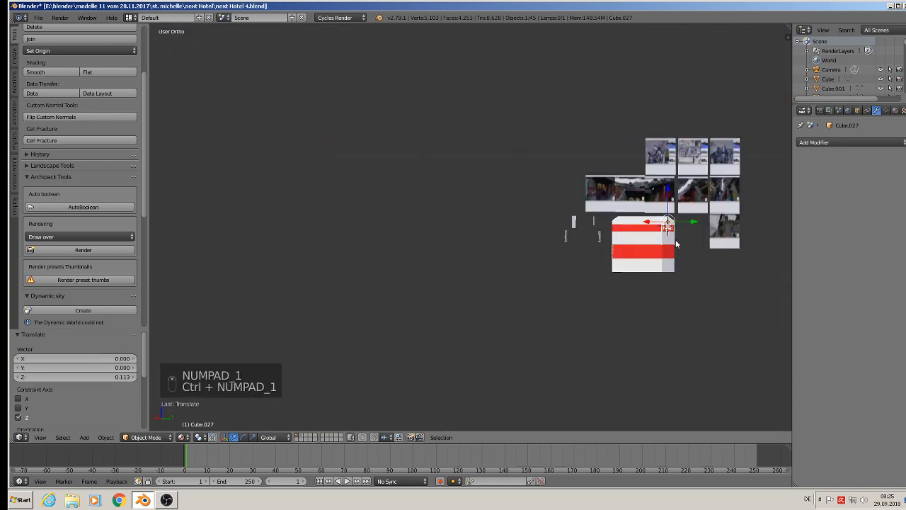
{"action": "scroll", "coordinate": [404, 237], "scroll_direction": "up", "scroll_amount": 7}
{"action": "middle_click_drag", "start_coordinate": [675, 342], "coordinate": [453, 186], "text": "shift"}
{"action": "scroll", "coordinate": [429, 220], "scroll_direction": "down", "scroll_amount": 3}
{"action": "scroll", "coordinate": [453, 186], "scroll_direction": "up", "scroll_amount": 3}
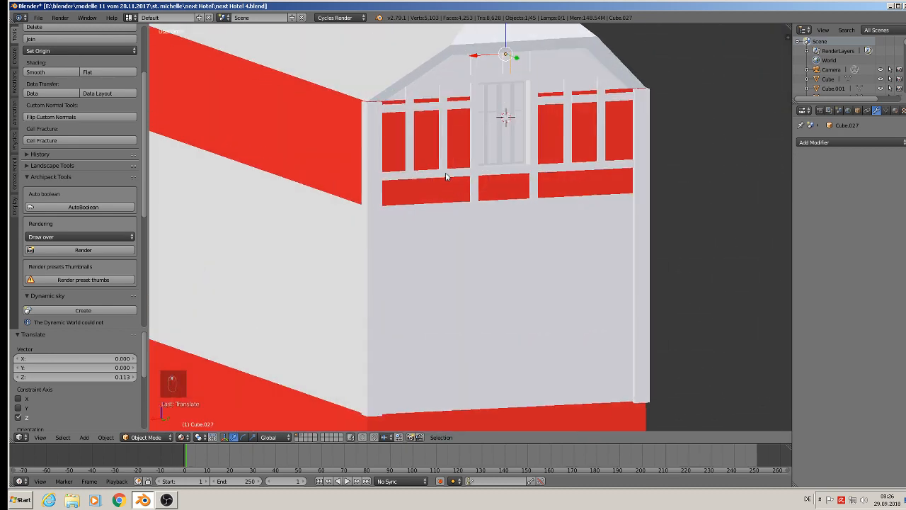
{"action": "right_click", "coordinate": [442, 178]}
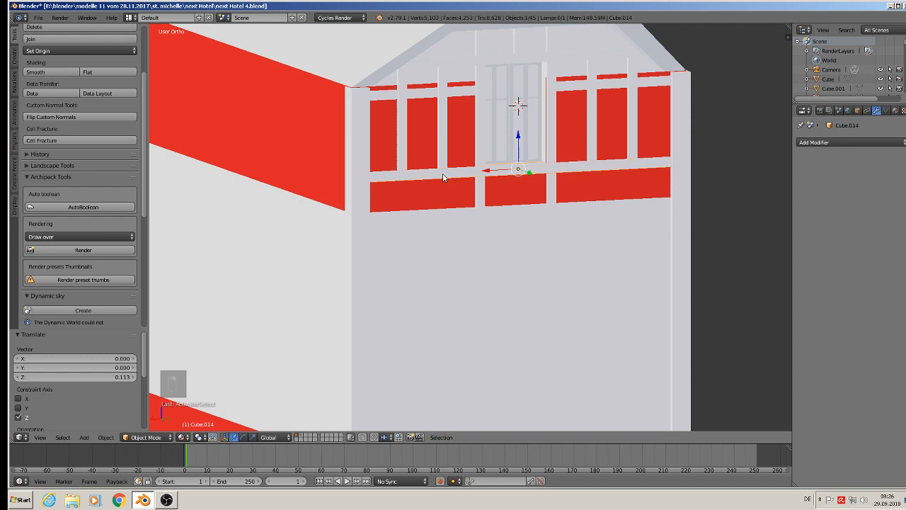
{"action": "key", "text": "shift+d"}
{"action": "key", "text": "g"}
{"action": "key", "text": "z"}
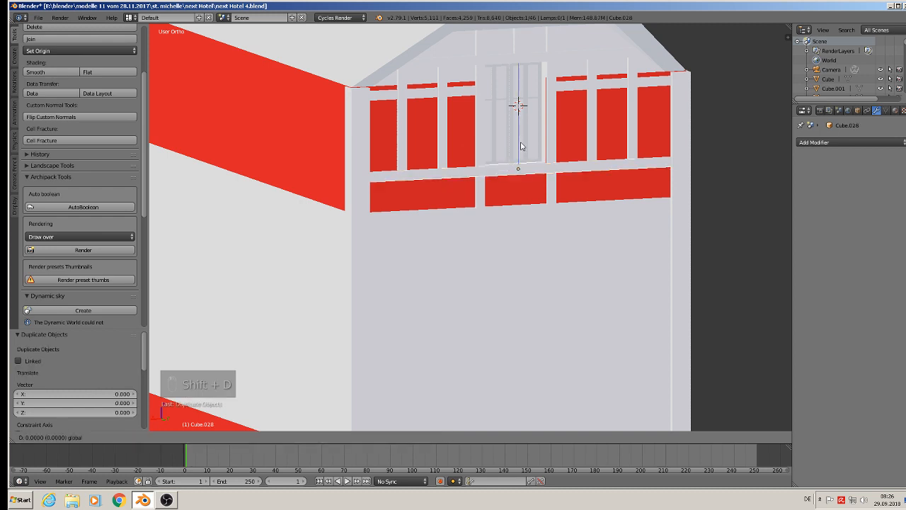
{"action": "left_click", "coordinate": [520, 179]}
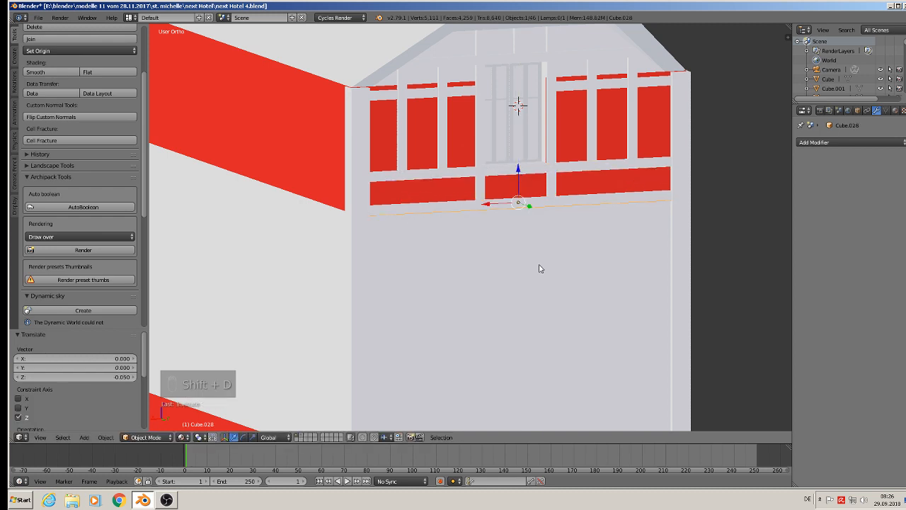
{"action": "key", "text": "s"}
{"action": "left_click", "coordinate": [551, 291]}
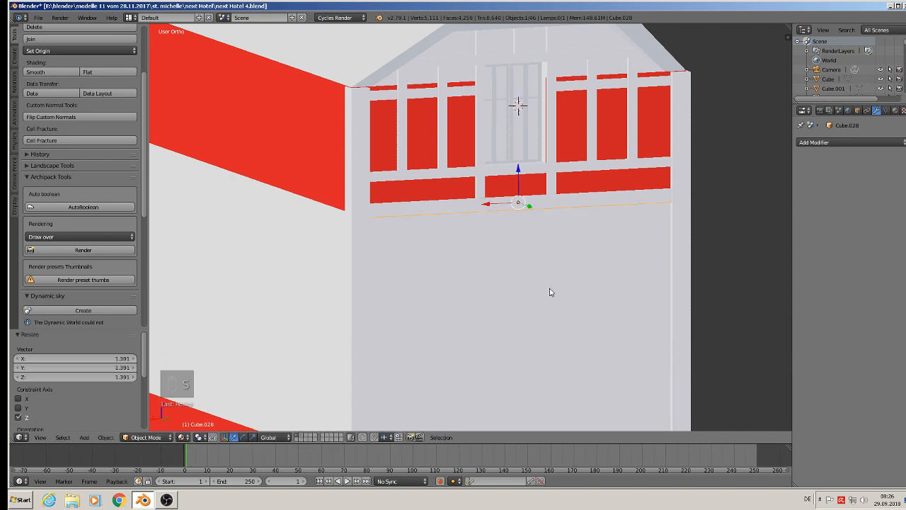
Step: Duplicate the short post above the window, move the copy 0.035 along X and rotate it -38° about Y into a diagonal brace
{"action": "middle_click_drag", "start_coordinate": [543, 170], "coordinate": [563, 248], "text": "shift"}
{"action": "middle_click_drag", "start_coordinate": [525, 185], "coordinate": [507, 183]}
{"action": "scroll", "coordinate": [523, 136], "scroll_direction": "up", "scroll_amount": 2}
{"action": "right_click", "coordinate": [540, 114]}
{"action": "middle_click_drag", "start_coordinate": [540, 114], "coordinate": [524, 118]}
{"action": "key", "text": "shift+d"}
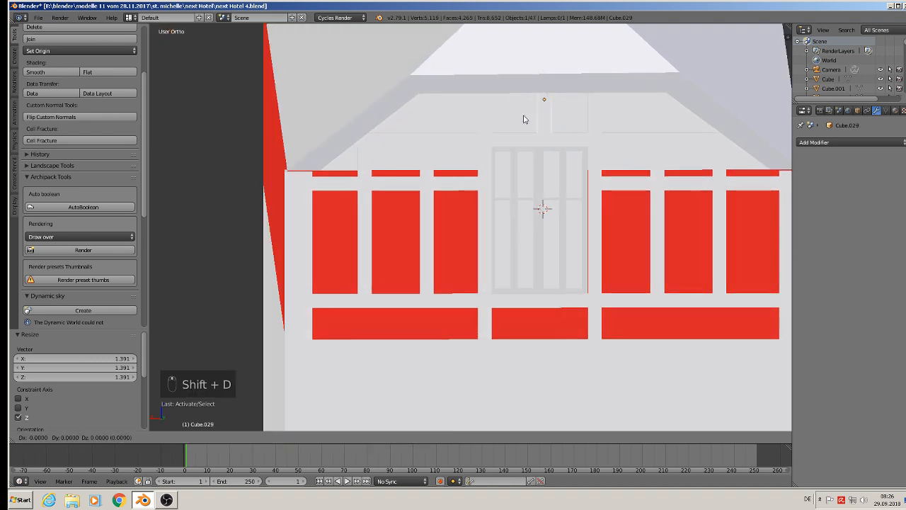
{"action": "key", "text": "x"}
{"action": "left_click", "coordinate": [490, 103]}
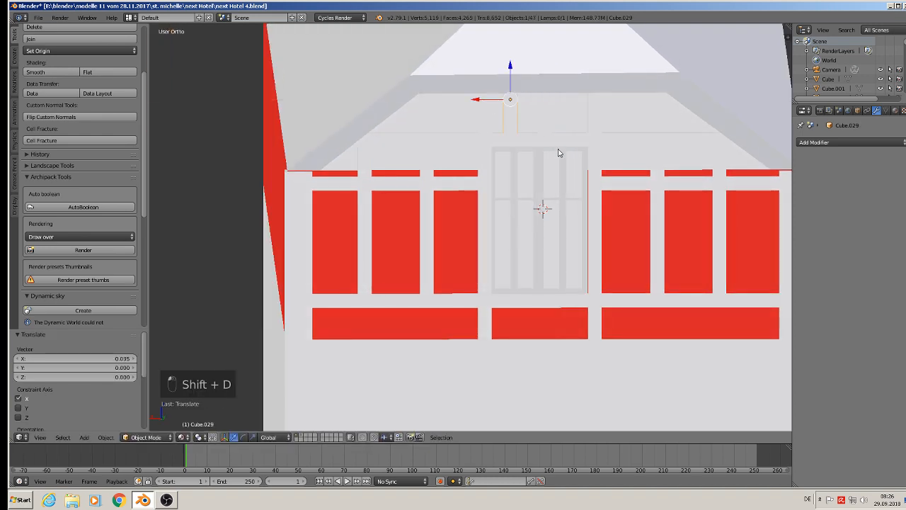
{"action": "key", "text": "r"}
{"action": "key", "text": "y"}
{"action": "left_click", "coordinate": [517, 163]}
Step: Fit the diagonal brace above the window by shifting it 0.005 in negative X, then by 0.006, -0.002, -0.008, and finally adjusting X
{"action": "middle_click_drag", "start_coordinate": [517, 162], "coordinate": [522, 101]}
{"action": "key", "text": "g"}
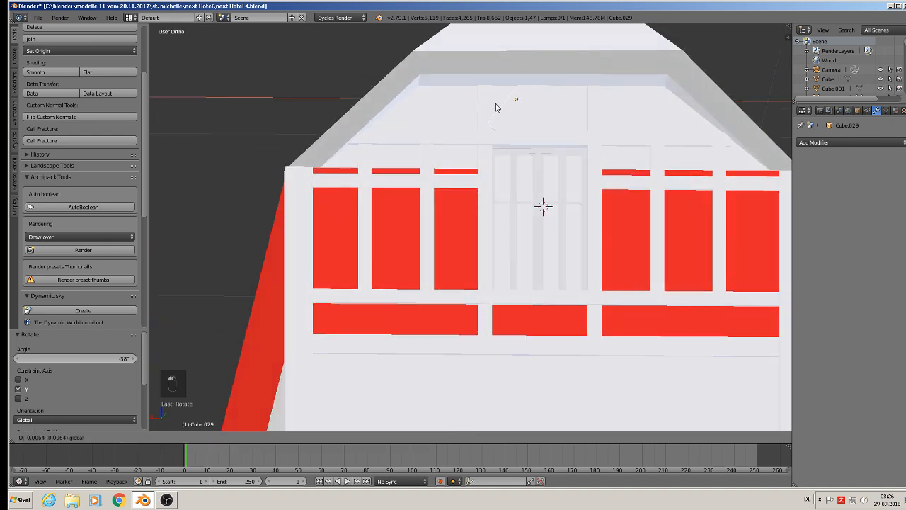
{"action": "left_click", "coordinate": [499, 113]}
{"action": "key", "text": "g"}
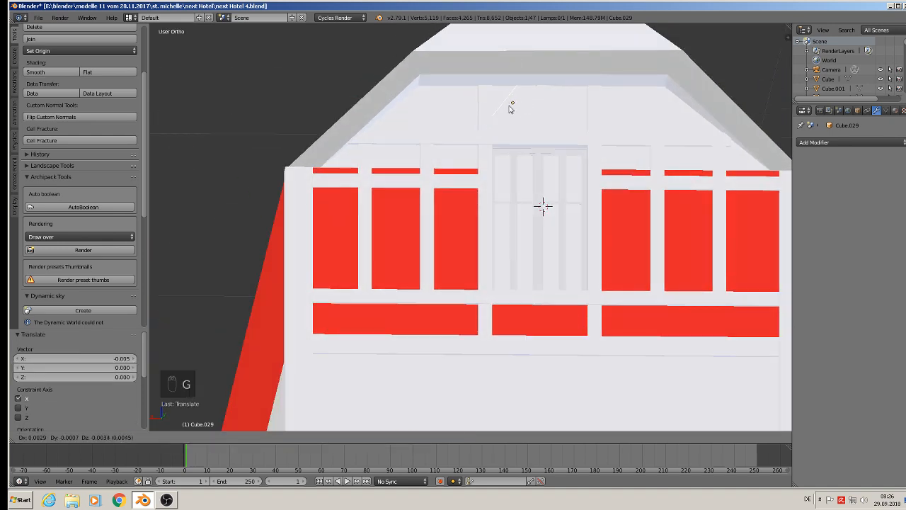
{"action": "left_click", "coordinate": [509, 113]}
{"action": "mouse_move", "coordinate": [508, 113]}
{"action": "middle_mouse_down"}
{"action": "mouse_move", "coordinate": [496, 122]}
{"action": "mouse_move", "coordinate": [522, 121]}
{"action": "middle_mouse_up"}
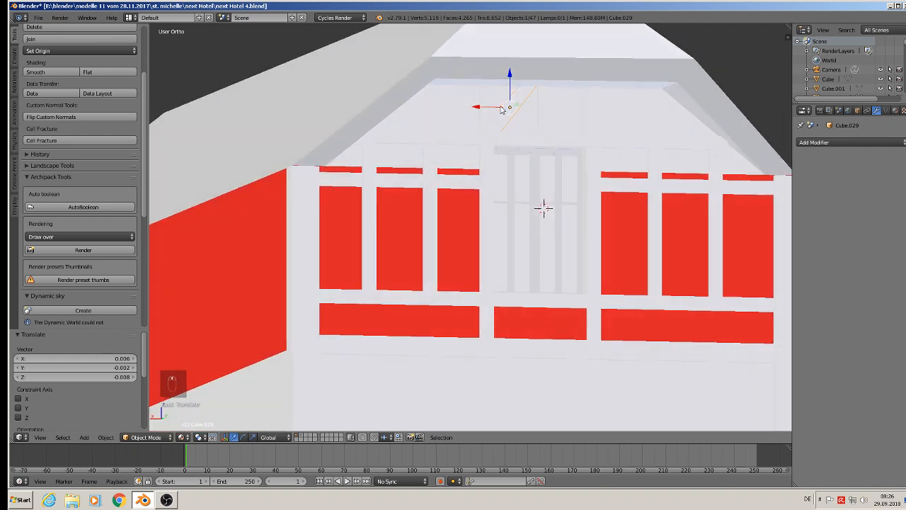
{"action": "key", "text": "g"}
{"action": "key", "text": "x"}
{"action": "left_click", "coordinate": [503, 110]}
Step: Duplicate the diagonal brace 0.054 in negative X and rotate the copy 79.9° about Y to slope the opposite way
{"action": "key", "text": "shift+d"}
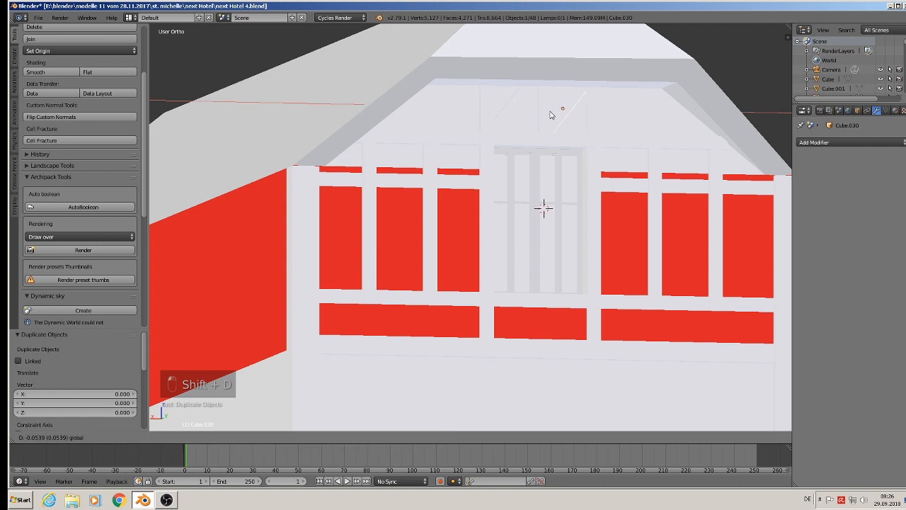
{"action": "left_click", "coordinate": [555, 116]}
{"action": "middle_click_drag", "start_coordinate": [555, 116], "coordinate": [554, 141]}
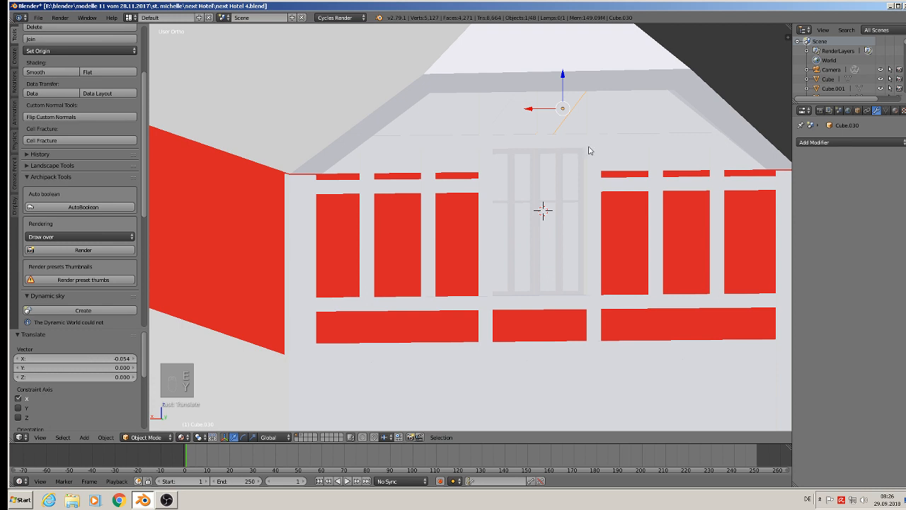
{"action": "key", "text": "r"}
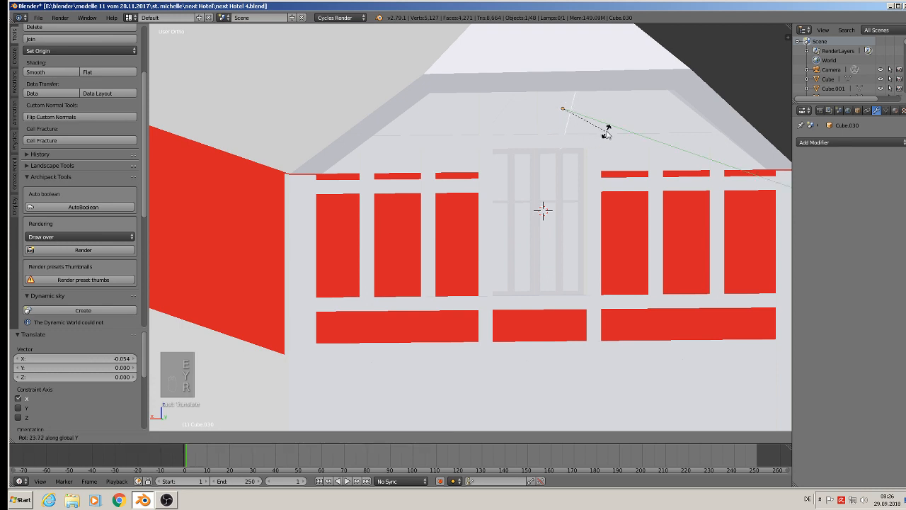
{"action": "key", "text": "y"}
{"action": "left_click", "coordinate": [596, 87]}
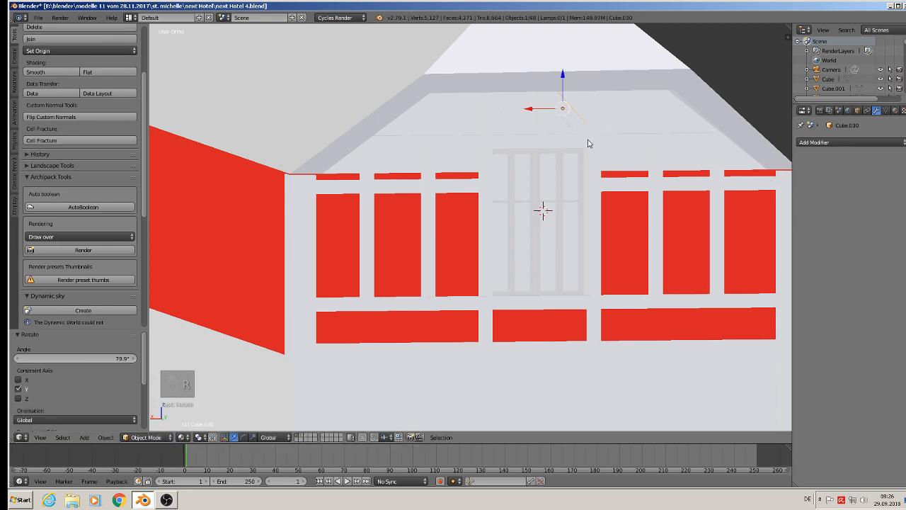
{"action": "middle_click_drag", "start_coordinate": [587, 142], "coordinate": [572, 128]}
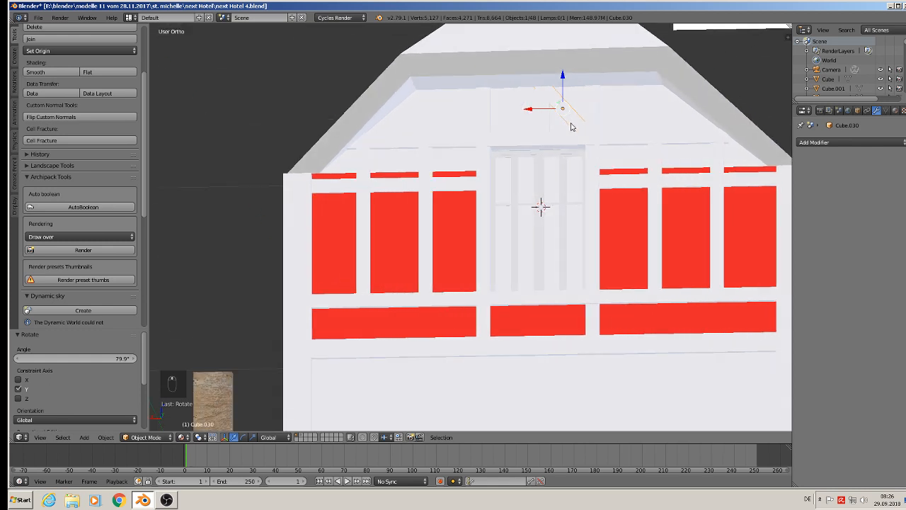
Step: Shift the first diagonal brace 0.003 in negative X and clear the selection
{"action": "right_click", "coordinate": [529, 102]}
{"action": "left_click_drag", "start_coordinate": [500, 109], "coordinate": [503, 110]}
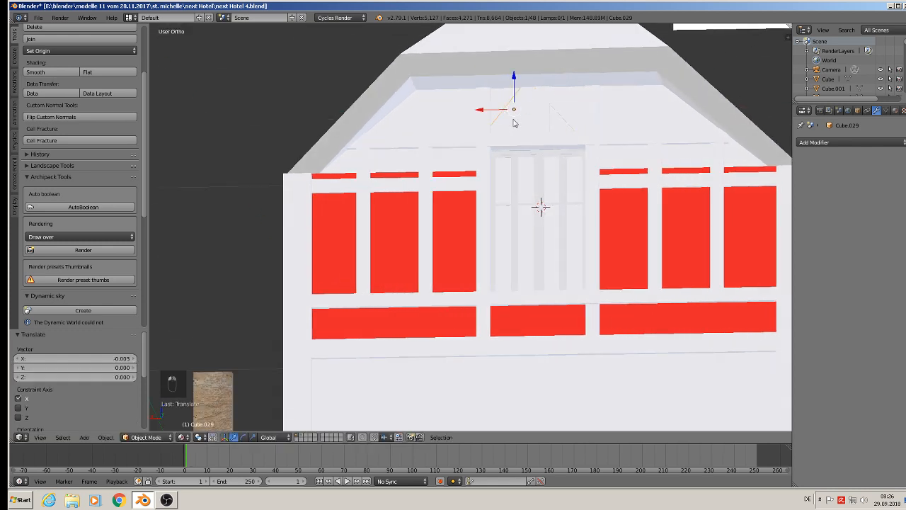
{"action": "key", "text": "a"}
Step: Save the hotel model under its current file name
{"action": "middle_click_drag", "start_coordinate": [576, 152], "coordinate": [576, 214]}
{"action": "middle_click_drag", "start_coordinate": [494, 221], "coordinate": [480, 172]}
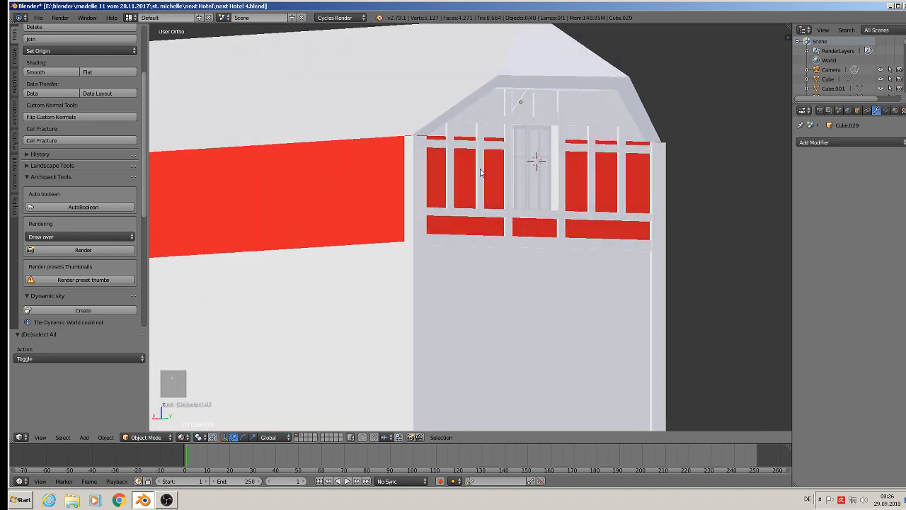
{"action": "left_click", "coordinate": [39, 17]}
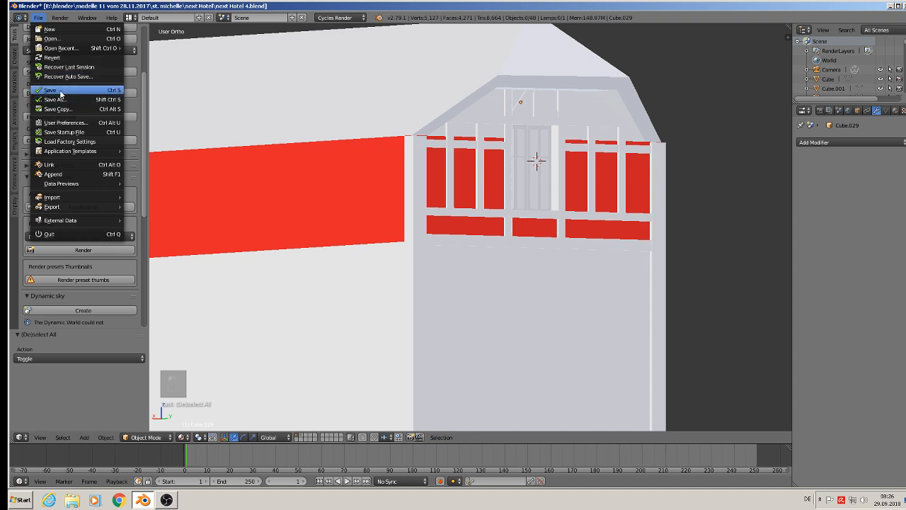
{"action": "left_click", "coordinate": [61, 91]}
Step: Examine the wall below the timber-framed gable in the reference photo of the corner house
{"action": "scroll", "coordinate": [296, 193], "scroll_direction": "down", "scroll_amount": 6}
{"action": "key", "text": "KP_1"}
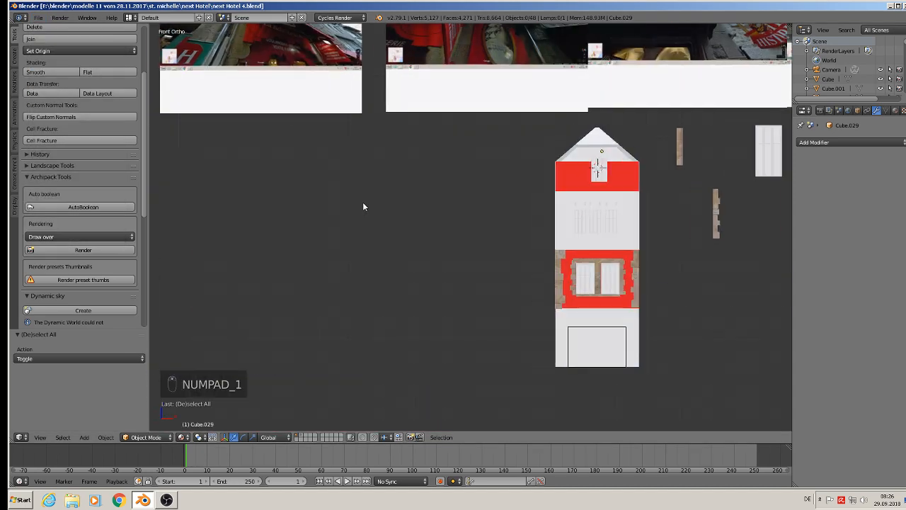
{"action": "scroll", "coordinate": [277, 96], "scroll_direction": "down", "scroll_amount": 3}
{"action": "middle_click_drag", "start_coordinate": [162, 134], "coordinate": [453, 161], "text": "shift"}
{"action": "scroll", "coordinate": [441, 162], "scroll_direction": "up", "scroll_amount": 10}
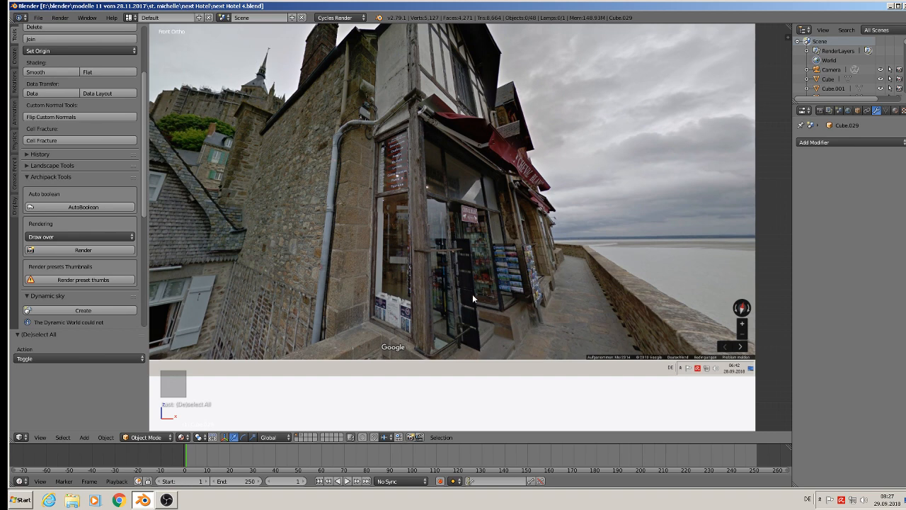
{"action": "scroll", "coordinate": [494, 305], "scroll_direction": "down", "scroll_amount": 6}
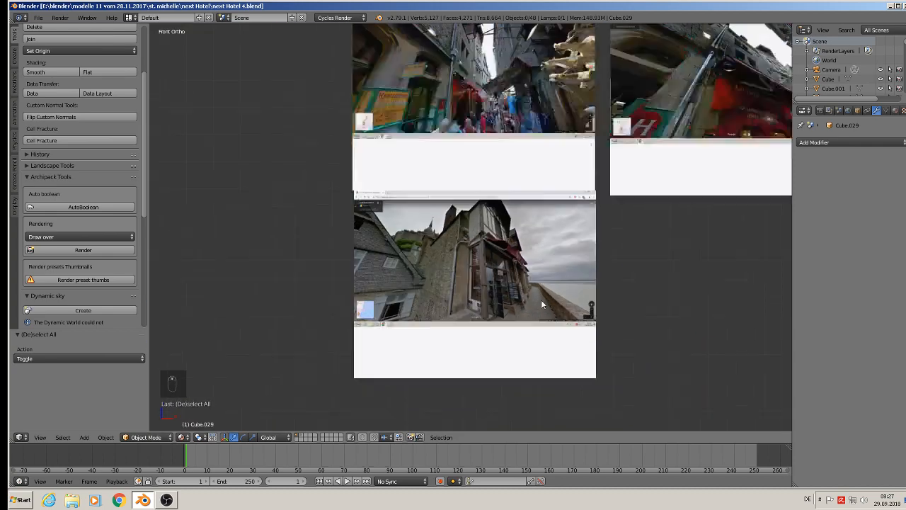
Step: Open the hotel's main body mesh for editing in back view, with selection limited to visible geometry
{"action": "middle_click_drag", "start_coordinate": [690, 318], "coordinate": [321, 228], "text": "shift"}
{"action": "middle_click_drag", "start_coordinate": [603, 329], "coordinate": [552, 320]}
{"action": "scroll", "coordinate": [681, 245], "scroll_direction": "up", "scroll_amount": 3}
{"action": "scroll", "coordinate": [682, 246], "scroll_direction": "up", "scroll_amount": 1}
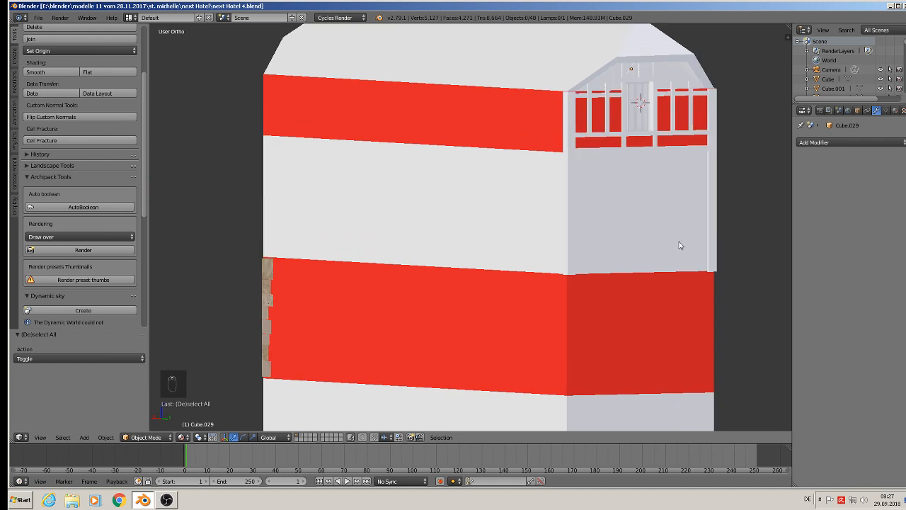
{"action": "right_click", "coordinate": [623, 228]}
{"action": "key", "text": "Tab"}
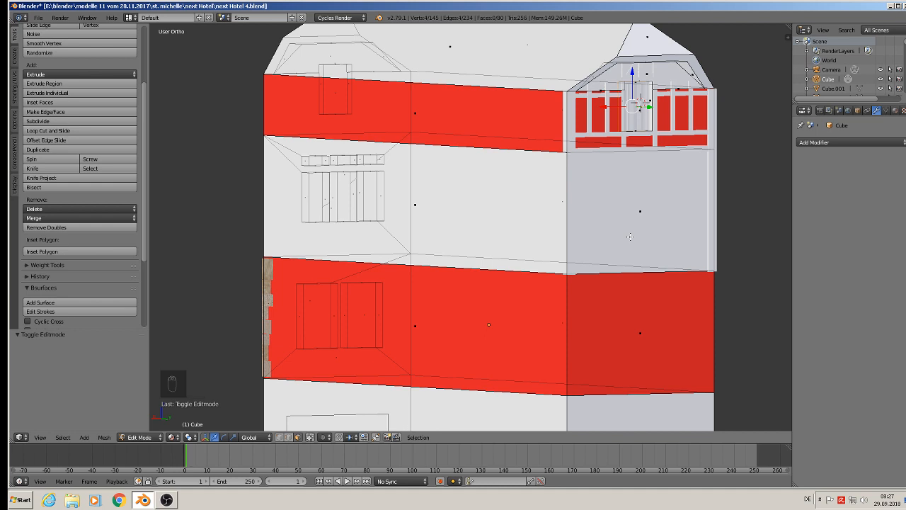
{"action": "scroll", "coordinate": [630, 237], "scroll_direction": "up", "scroll_amount": 1}
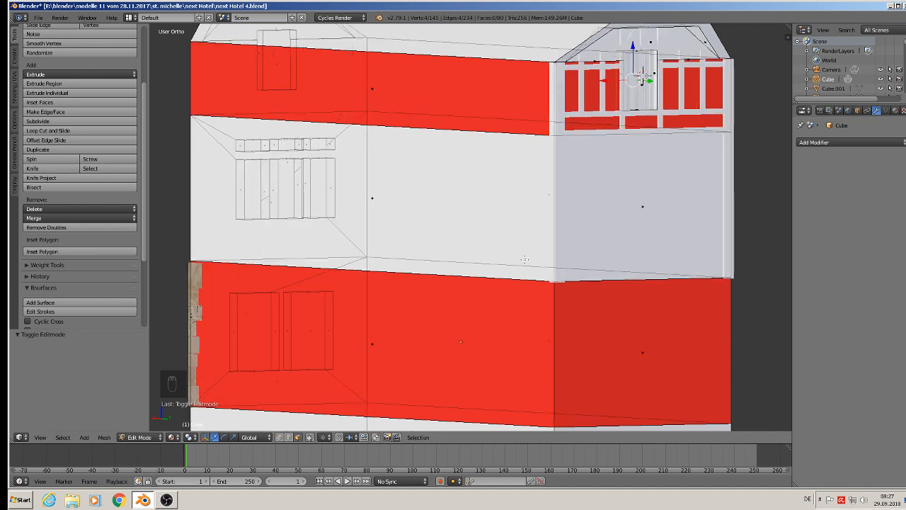
{"action": "key", "text": "ctrl+KP_1"}
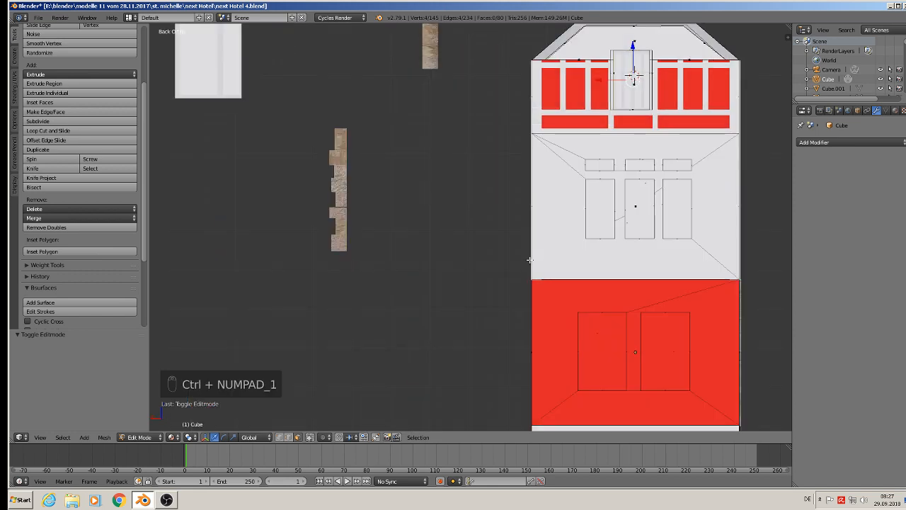
{"action": "left_click", "coordinate": [310, 436]}
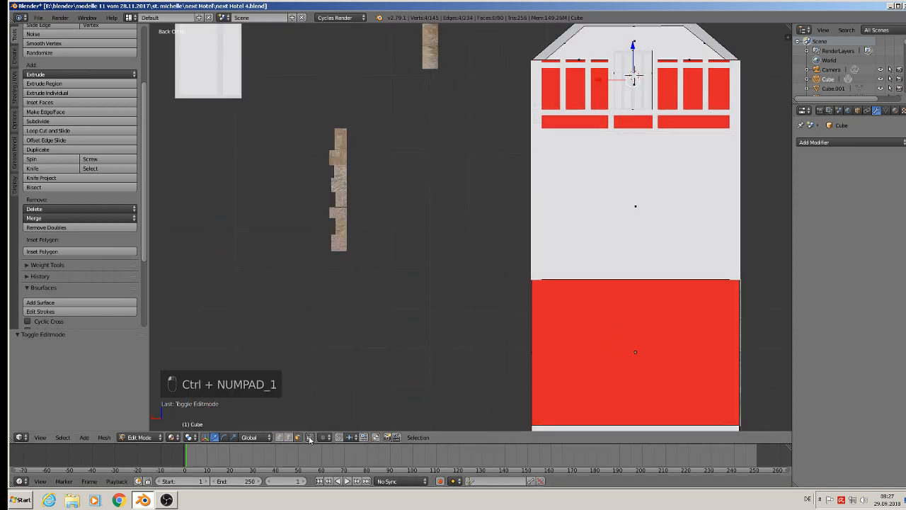
Step: Knife-cut a straight horizontal line across the full width of the white rear wall, slightly above its lower edge
{"action": "scroll", "coordinate": [607, 291], "scroll_direction": "up", "scroll_amount": 1}
{"action": "scroll", "coordinate": [608, 290], "scroll_direction": "up", "scroll_amount": 1}
{"action": "middle_click_drag", "start_coordinate": [599, 283], "coordinate": [385, 305], "text": "shift"}
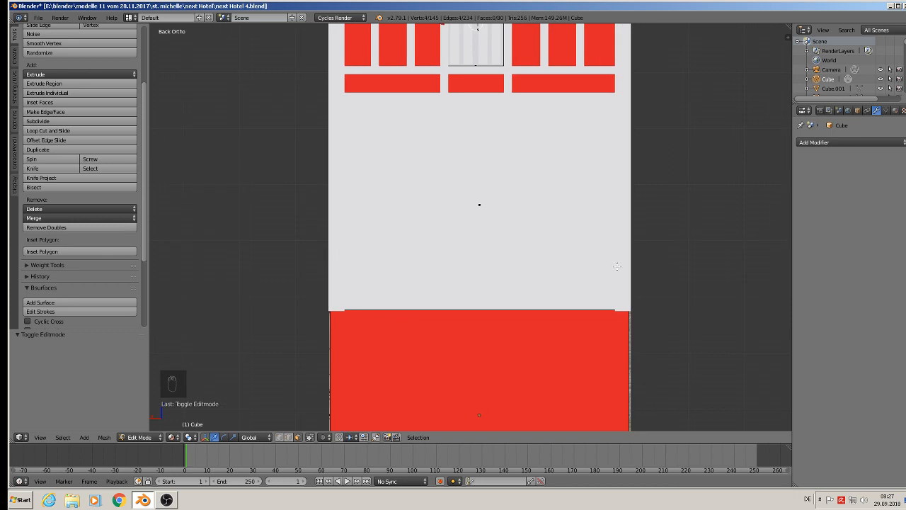
{"action": "left_click", "coordinate": [50, 168]}
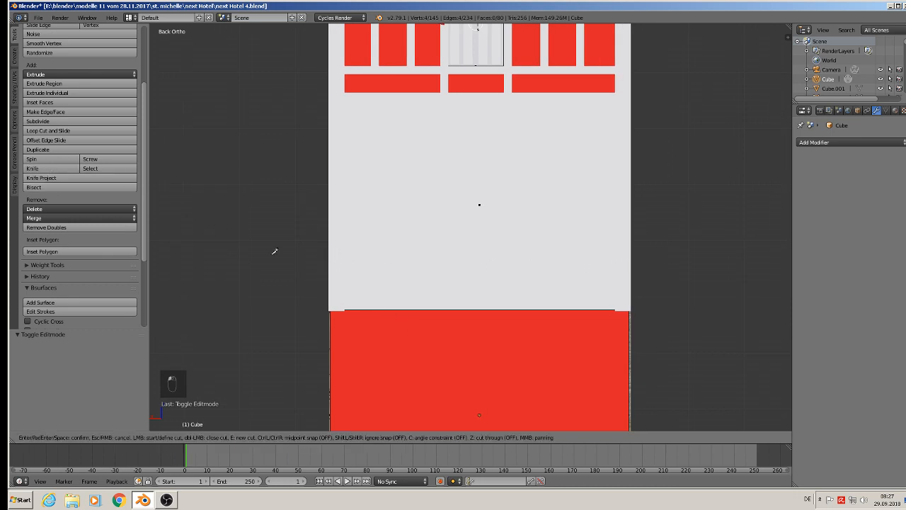
{"action": "left_click", "coordinate": [332, 264]}
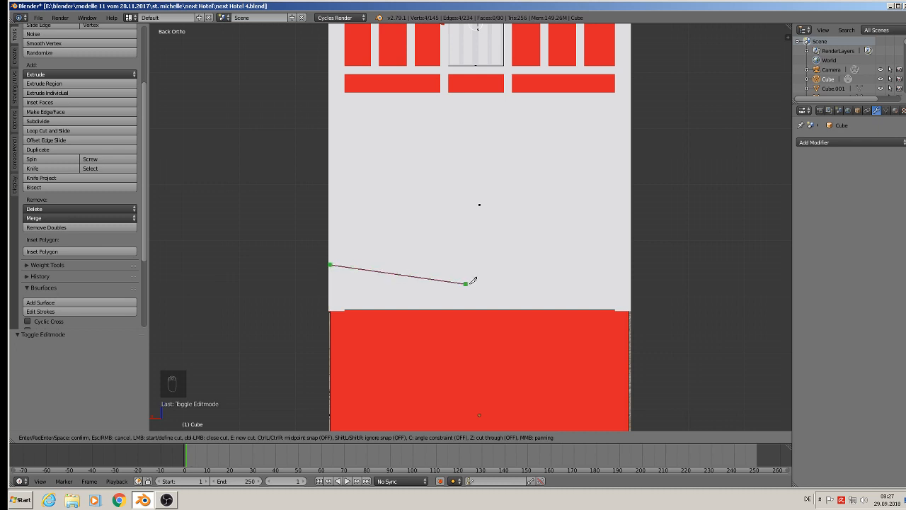
{"action": "left_click", "coordinate": [629, 263]}
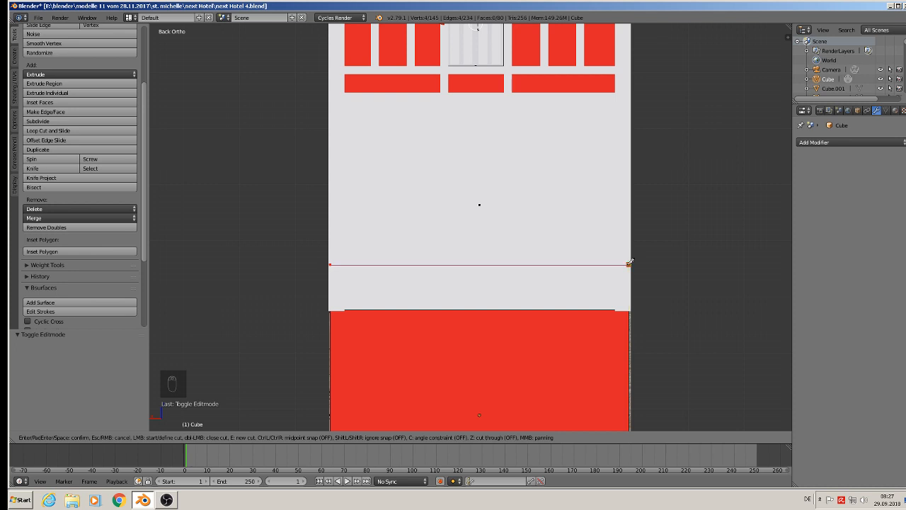
{"action": "key", "text": "Return"}
Step: Extrude the wall strip below the new cut outward by 0.017 along Y
{"action": "middle_click_drag", "start_coordinate": [557, 282], "coordinate": [542, 324]}
{"action": "right_click", "coordinate": [489, 283]}
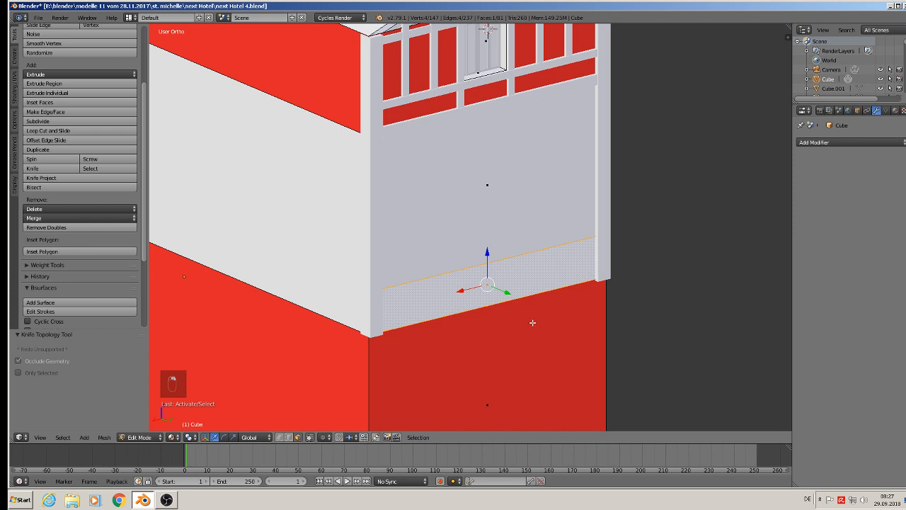
{"action": "key", "text": "e"}
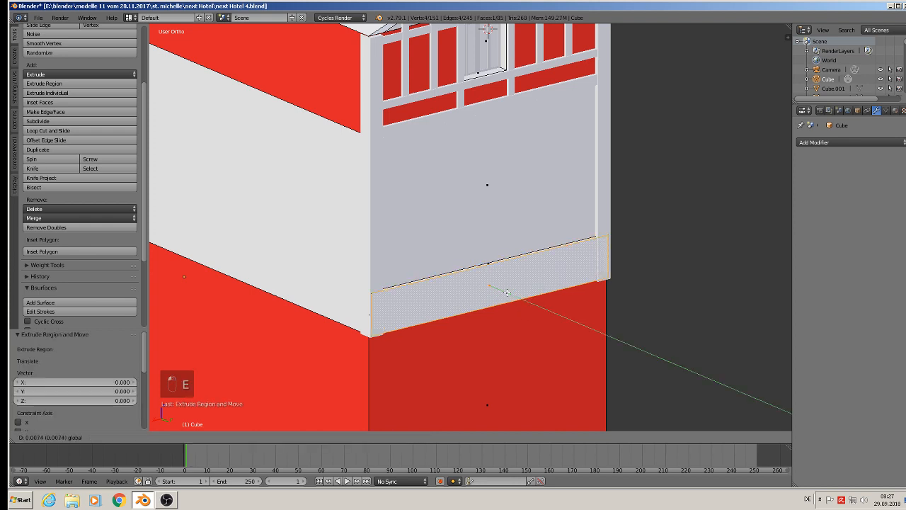
{"action": "left_click", "coordinate": [510, 292]}
{"action": "middle_click_drag", "start_coordinate": [512, 293], "coordinate": [452, 288]}
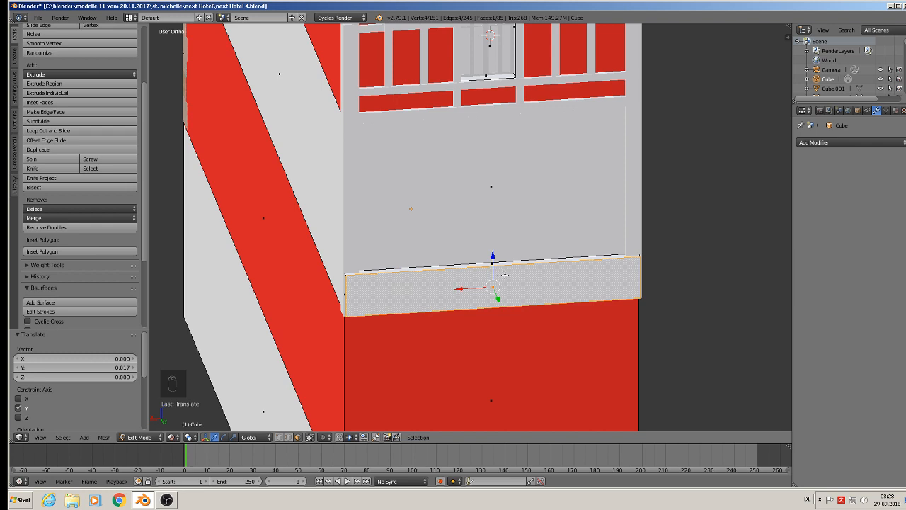
Step: Add two evenly spaced vertical loop cuts through the rear wall and its projecting strip, without sliding them
{"action": "key", "text": "ctrl+r"}
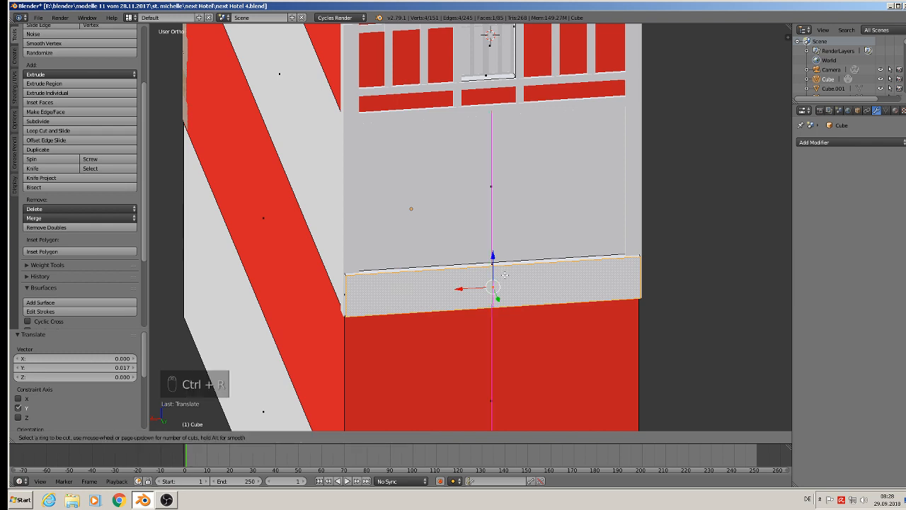
{"action": "scroll", "coordinate": [504, 274], "scroll_direction": "up", "scroll_amount": 2}
{"action": "scroll", "coordinate": [504, 275], "scroll_direction": "down", "scroll_amount": 1}
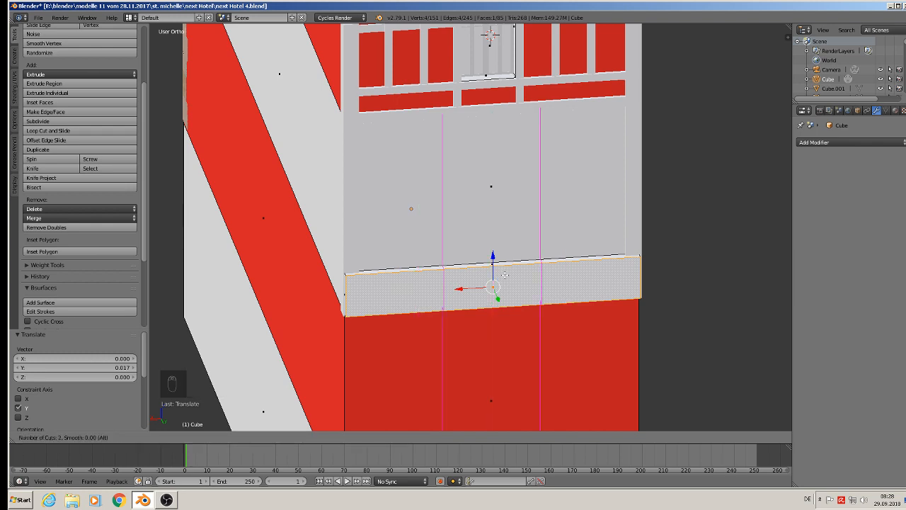
{"action": "left_click", "coordinate": [505, 275]}
{"action": "right_click", "coordinate": [504, 275]}
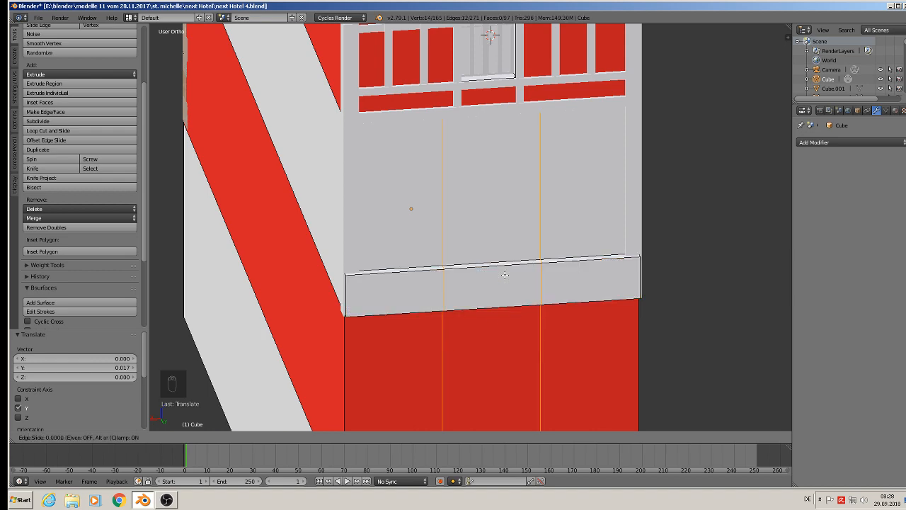
{"action": "middle_click_drag", "start_coordinate": [504, 275], "coordinate": [469, 289]}
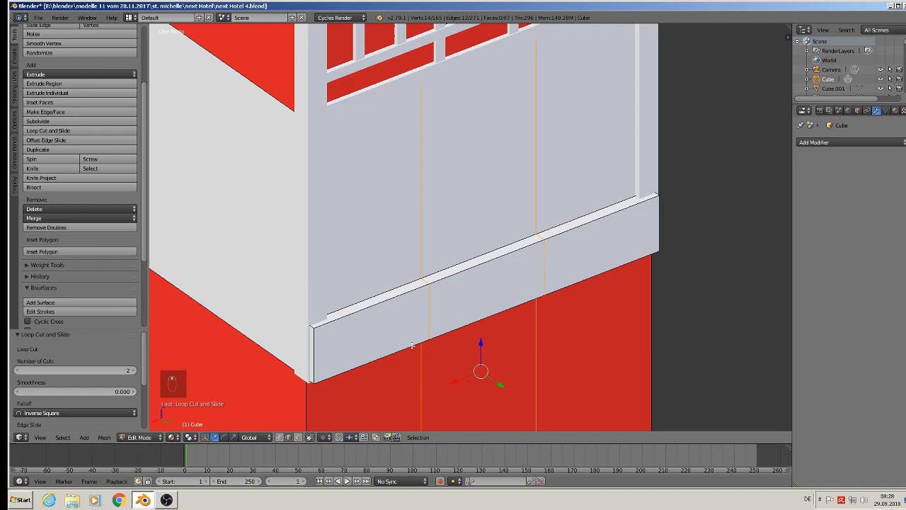
Step: Delete the two long ledge edges of the strip's middle section to open up the central wall bay
{"action": "right_click", "coordinate": [472, 269]}
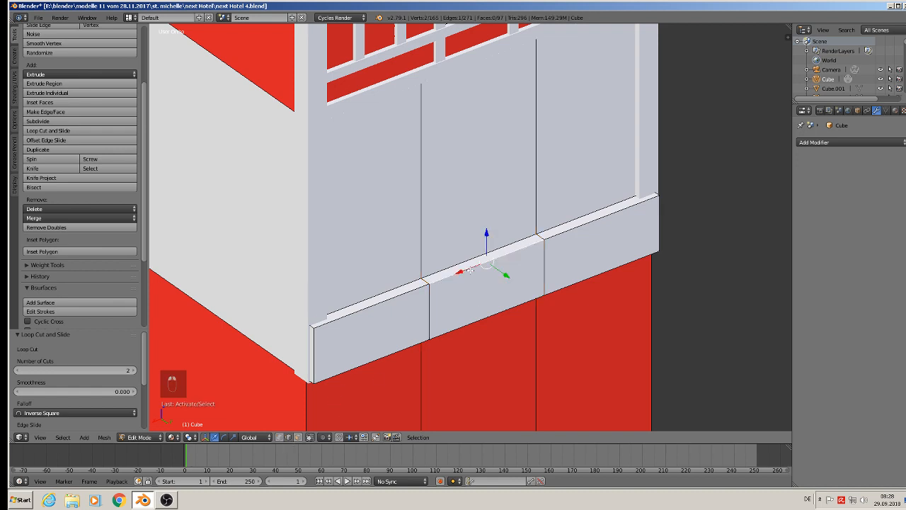
{"action": "right_click", "coordinate": [470, 271], "text": "shift"}
{"action": "key", "text": "x"}
{"action": "left_click", "coordinate": [474, 263]}
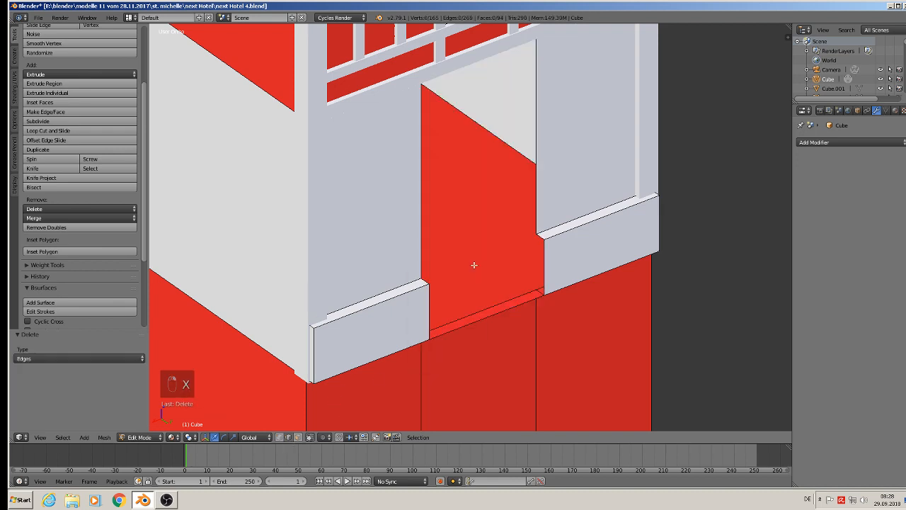
Step: Fill the open end of the projecting strip on the opening's negative X side with a face from its bordering edges
{"action": "middle_click_drag", "start_coordinate": [505, 310], "coordinate": [430, 369]}
{"action": "scroll", "coordinate": [453, 293], "scroll_direction": "down", "scroll_amount": 2}
{"action": "middle_click_drag", "start_coordinate": [430, 361], "coordinate": [506, 340]}
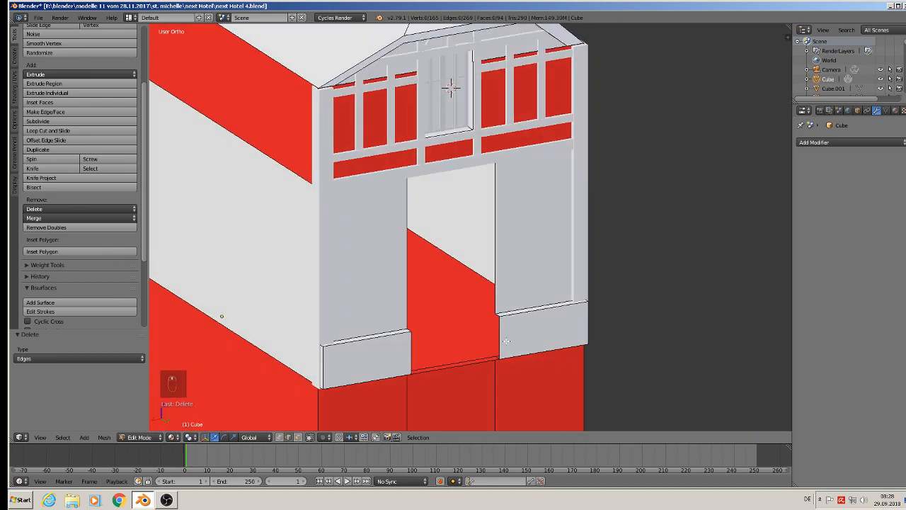
{"action": "scroll", "coordinate": [506, 341], "scroll_direction": "up", "scroll_amount": 2}
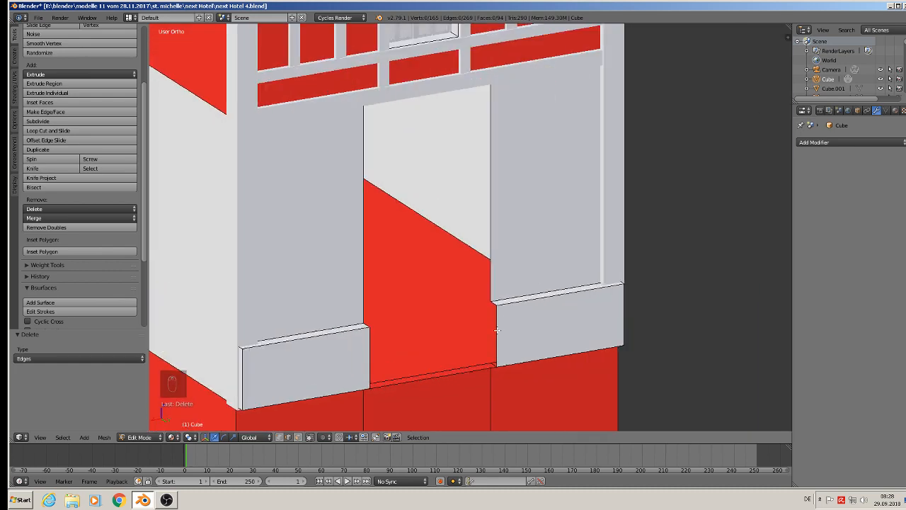
{"action": "right_click", "coordinate": [497, 330], "text": "alt"}
{"action": "right_click", "coordinate": [498, 304]}
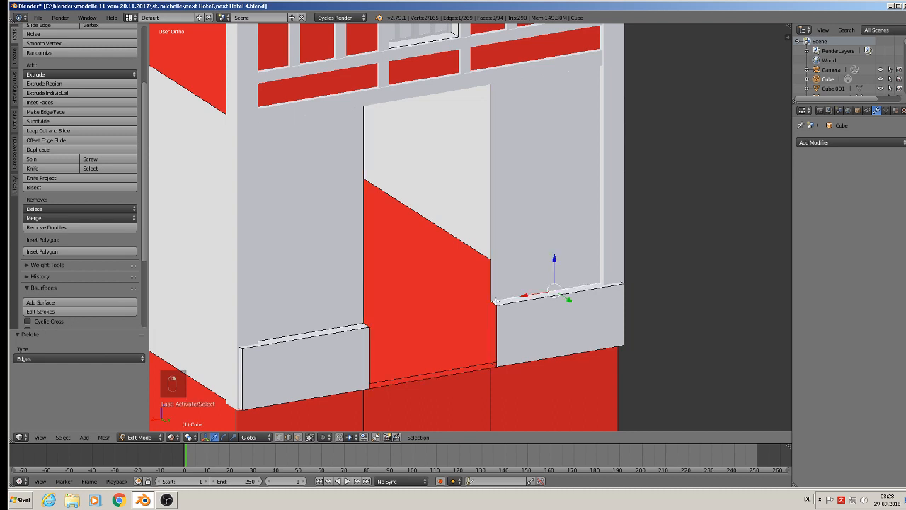
{"action": "right_click", "coordinate": [494, 302]}
{"action": "right_click", "coordinate": [499, 329], "text": "shift"}
{"action": "scroll", "coordinate": [498, 373], "scroll_direction": "up", "scroll_amount": 4}
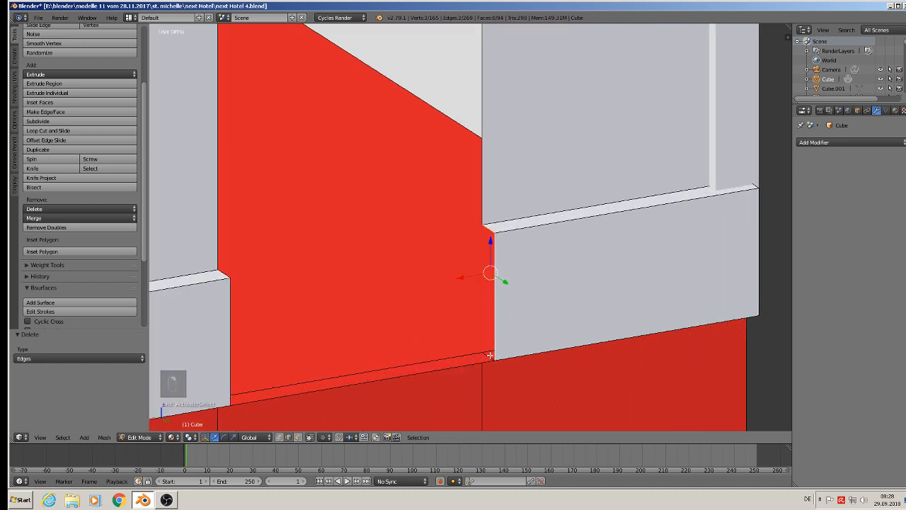
{"action": "right_click", "coordinate": [489, 356], "text": "shift"}
{"action": "key", "text": "f"}
Step: Close the projecting strip's open end on the opening's positive X side with a face built from its bordering edges
{"action": "middle_click_drag", "start_coordinate": [468, 354], "coordinate": [289, 235]}
{"action": "right_click", "coordinate": [245, 174]}
{"action": "right_click", "coordinate": [238, 205], "text": "shift"}
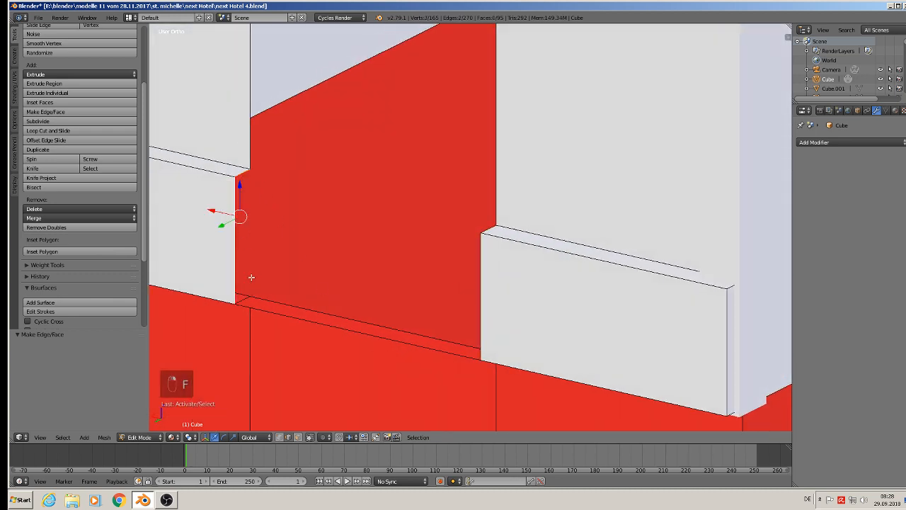
{"action": "right_click", "coordinate": [243, 299], "text": "shift"}
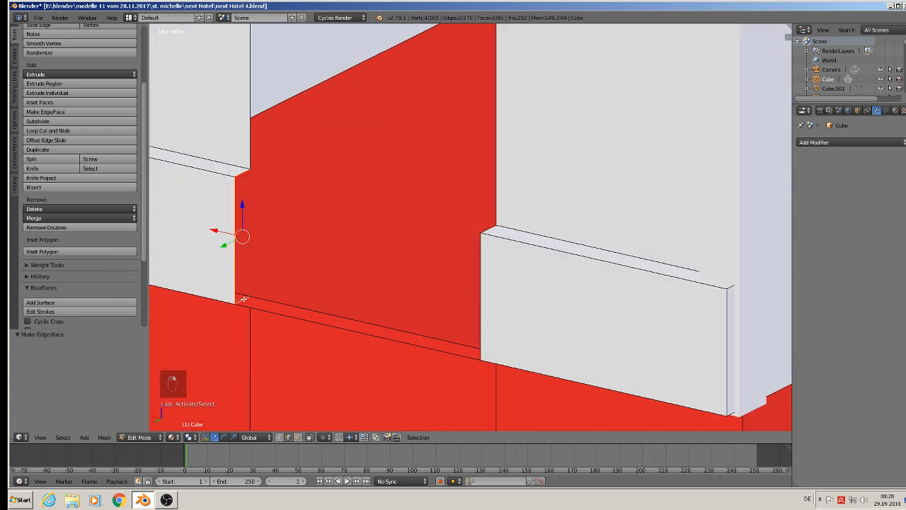
{"action": "key", "text": "f"}
{"action": "middle_click_drag", "start_coordinate": [243, 299], "coordinate": [262, 279]}
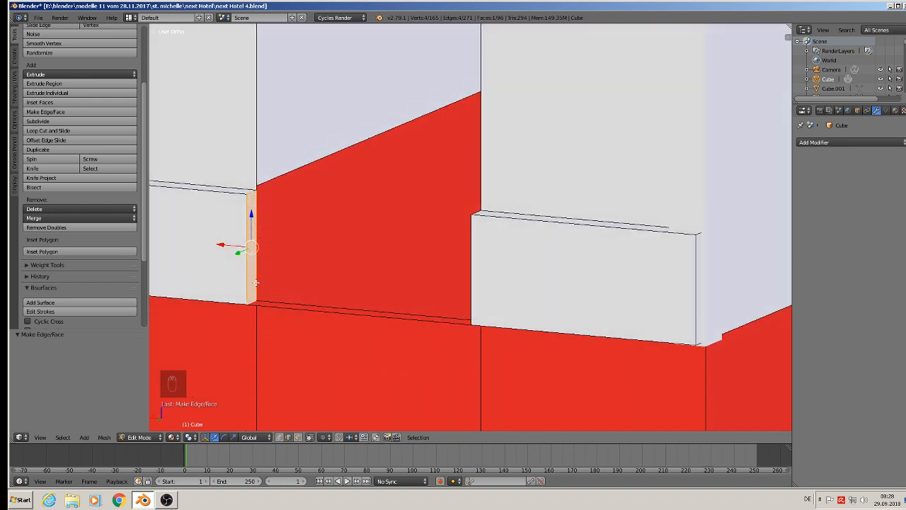
Step: Duplicate the new end face 0.010 in negative X and extrude the copy 0.174 in negative X as a separate middle block
{"action": "key", "text": "shift+d"}
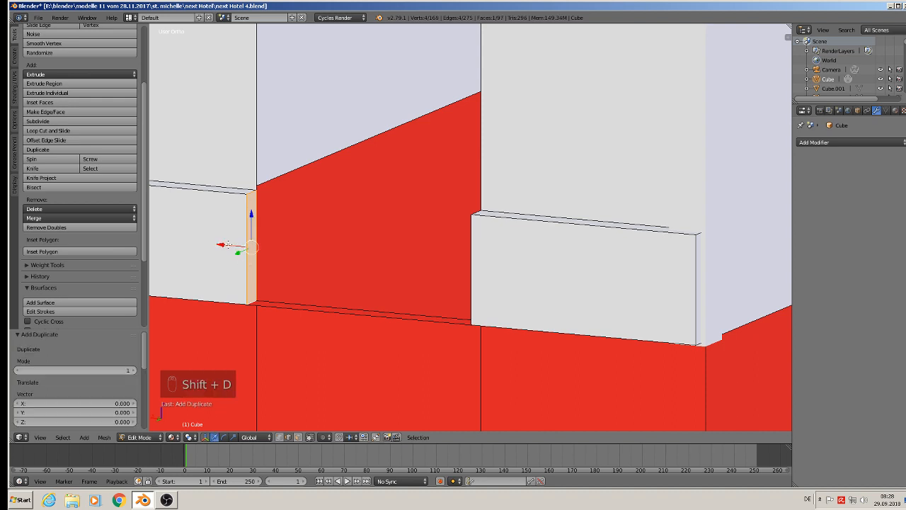
{"action": "mouse_move", "coordinate": [226, 245]}
{"action": "left_mouse_down"}
{"action": "mouse_move", "coordinate": [246, 247]}
{"action": "mouse_move", "coordinate": [238, 248]}
{"action": "left_mouse_up"}
{"action": "middle_click_drag", "start_coordinate": [282, 264], "coordinate": [314, 276]}
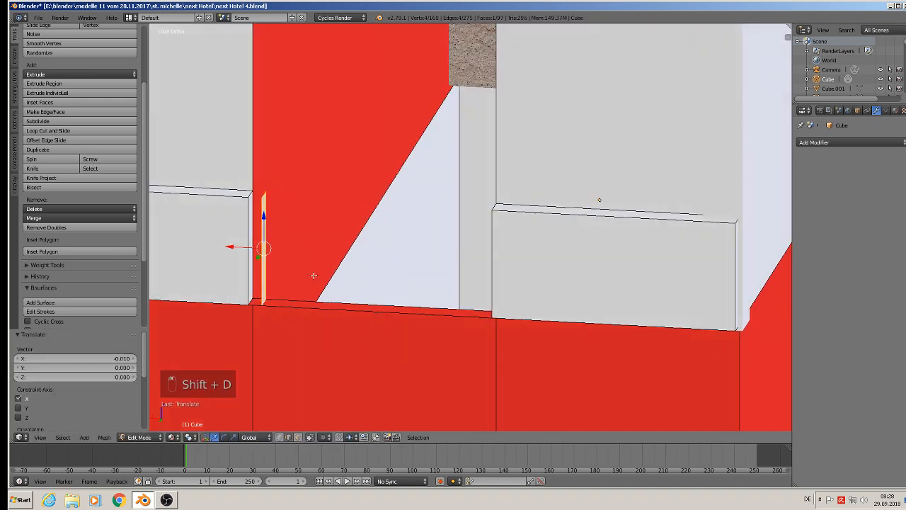
{"action": "key", "text": "e"}
{"action": "left_click_drag", "start_coordinate": [238, 250], "coordinate": [468, 296]}
{"action": "middle_click_drag", "start_coordinate": [469, 296], "coordinate": [410, 295]}
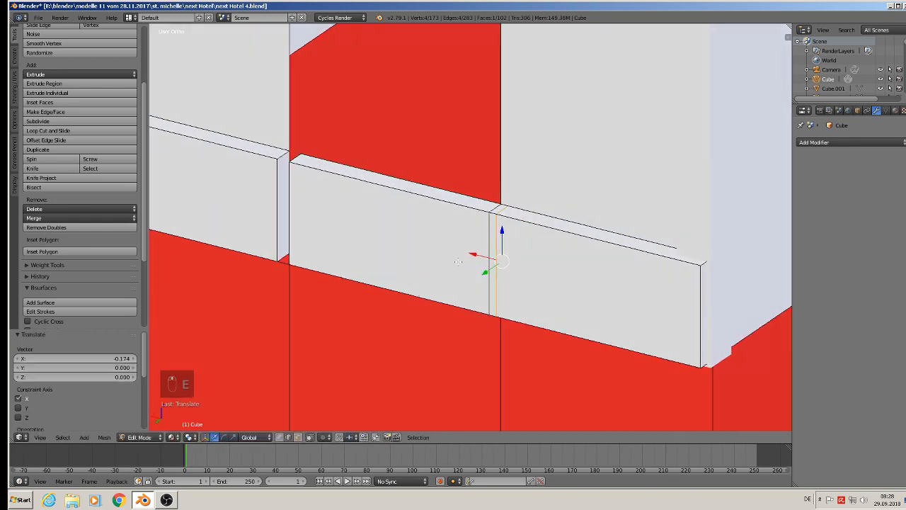
Step: Shift the block's far end 0.001 in negative X and move the whole block 0.007 in X to fit the gap
{"action": "mouse_move", "coordinate": [482, 257]}
{"action": "left_mouse_down"}
{"action": "mouse_move", "coordinate": [467, 253]}
{"action": "mouse_move", "coordinate": [504, 259]}
{"action": "mouse_move", "coordinate": [481, 260]}
{"action": "left_mouse_up"}
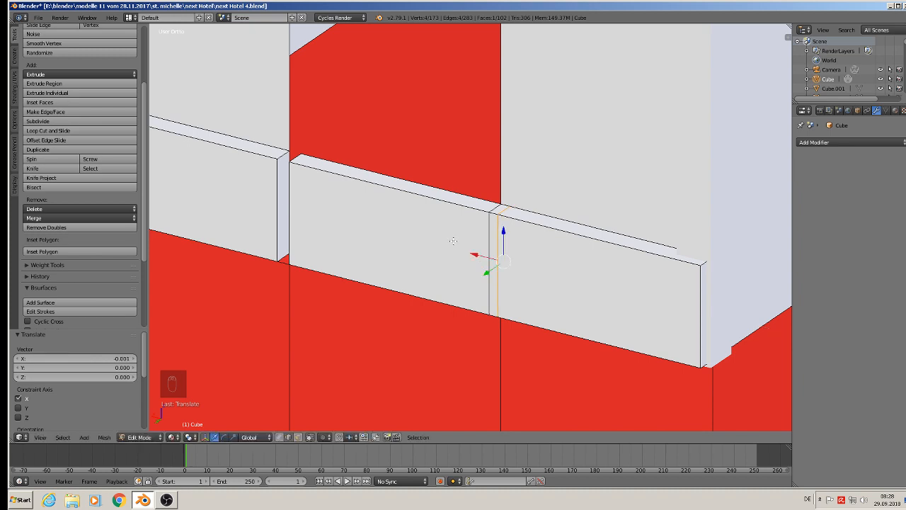
{"action": "key", "text": "l"}
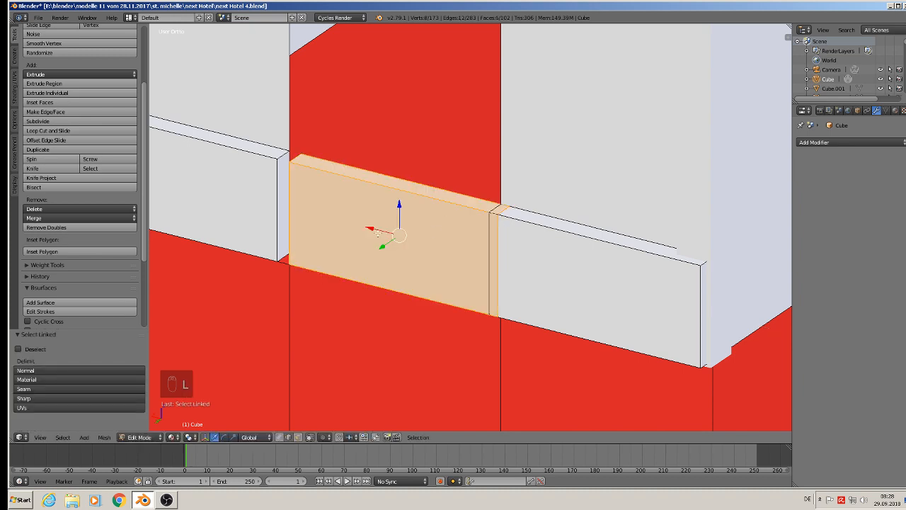
{"action": "left_click_drag", "start_coordinate": [377, 233], "coordinate": [366, 230]}
{"action": "middle_click_drag", "start_coordinate": [402, 242], "coordinate": [406, 236]}
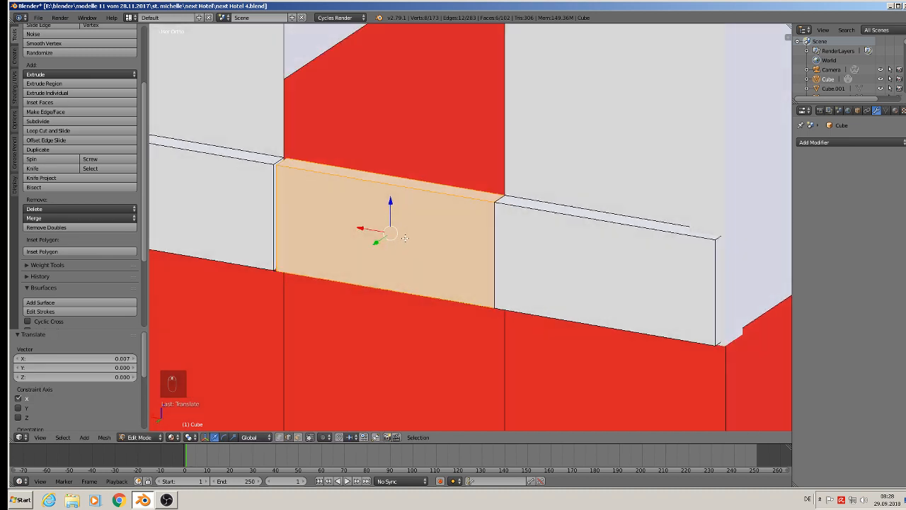
Step: Divide the middle block with two horizontal loop cuts and select the central strip of its outer face
{"action": "key", "text": "ctrl+r"}
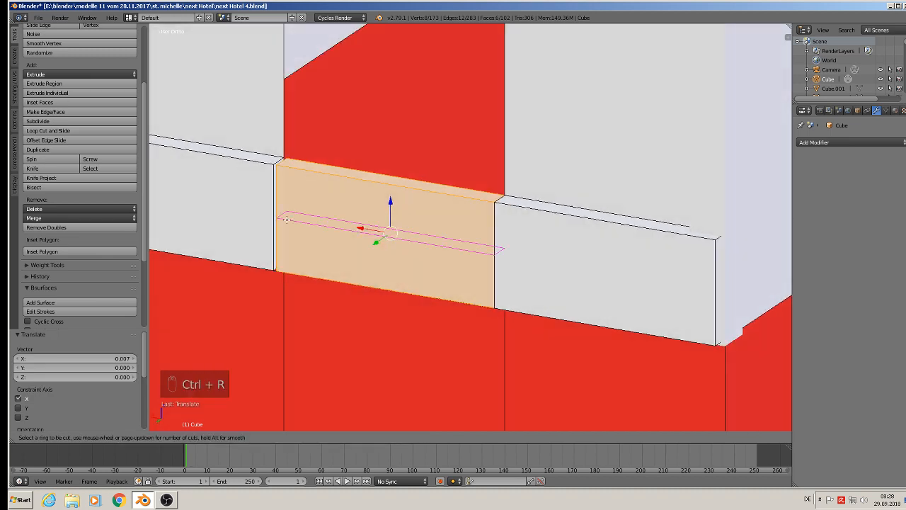
{"action": "scroll", "coordinate": [286, 220], "scroll_direction": "up", "scroll_amount": 1}
{"action": "left_click", "coordinate": [287, 220]}
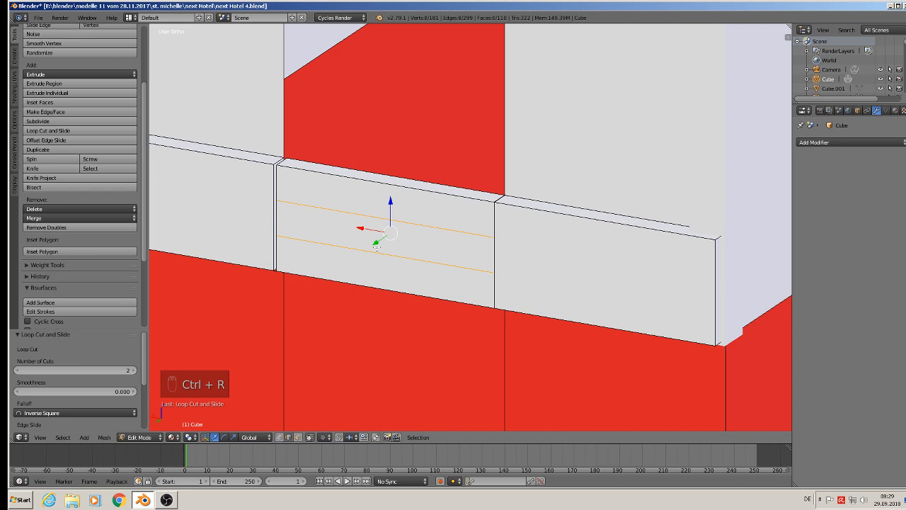
{"action": "middle_click_drag", "start_coordinate": [297, 222], "coordinate": [359, 269]}
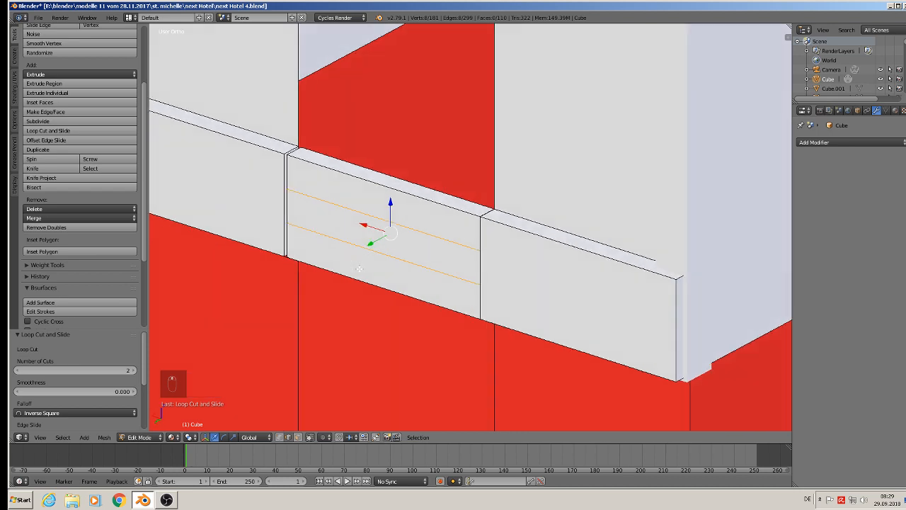
{"action": "left_click", "coordinate": [297, 438]}
{"action": "right_click", "coordinate": [371, 234]}
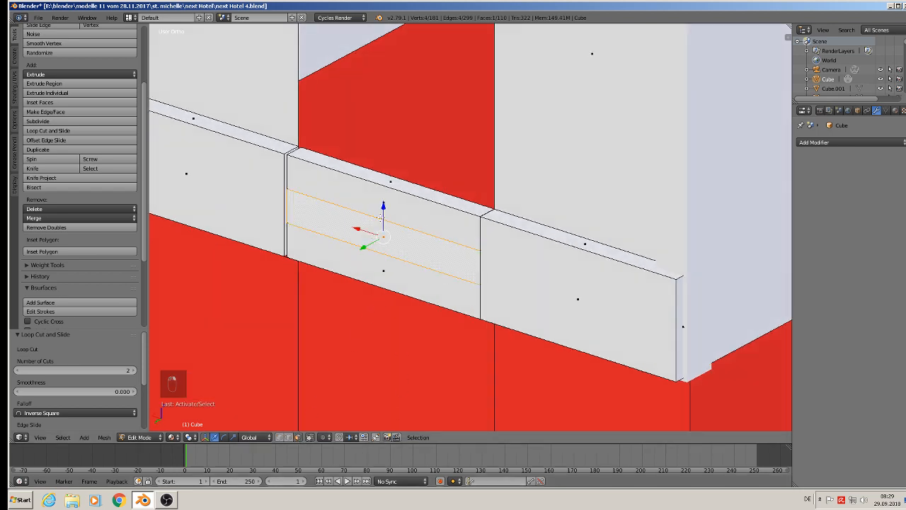
Step: Select the face loops of the middle block's upper two strips and move them 0.025 in negative Y to form a stair step
{"action": "right_click", "coordinate": [383, 200], "text": "shift"}
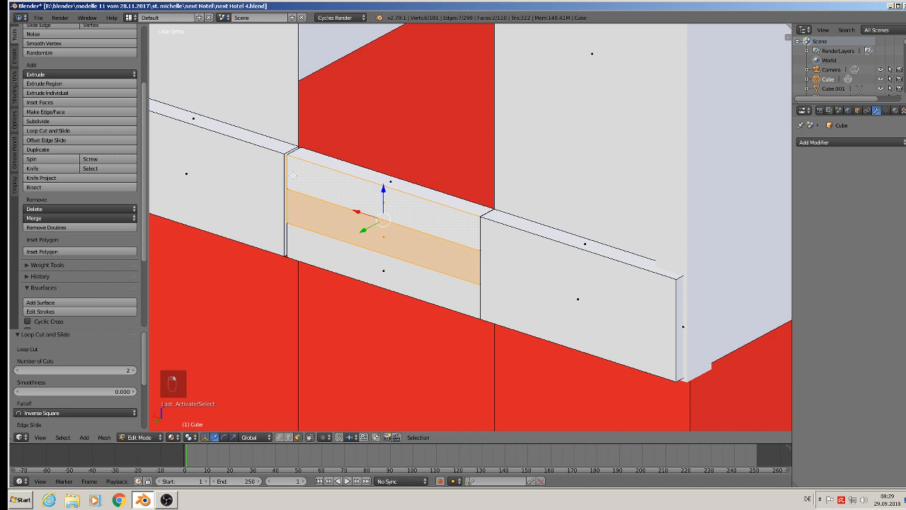
{"action": "right_click", "coordinate": [289, 172], "text": "alt+shift"}
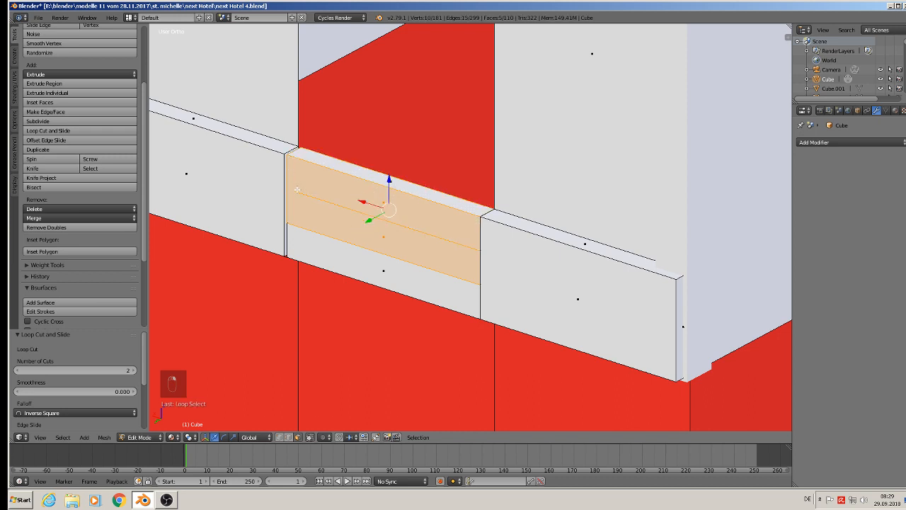
{"action": "right_click", "coordinate": [298, 189], "text": "alt+shift"}
{"action": "right_click", "coordinate": [291, 205]}
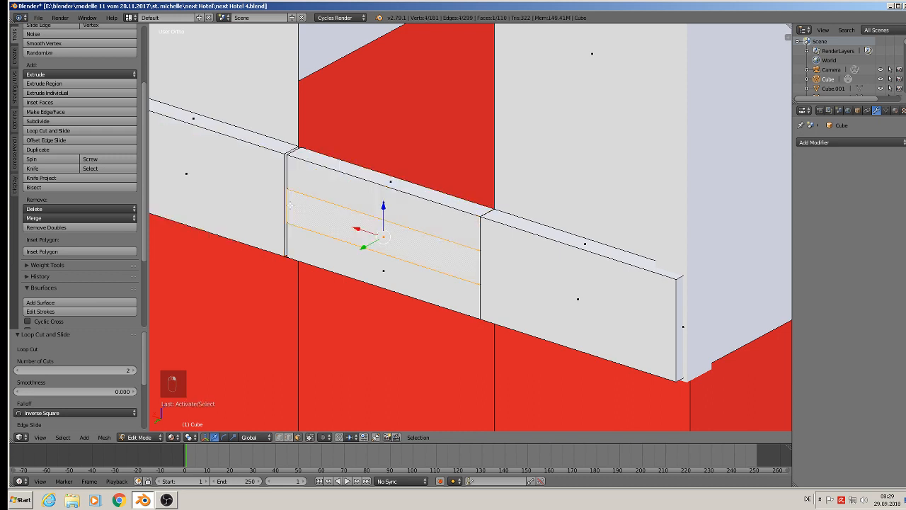
{"action": "right_click", "coordinate": [291, 205], "text": "alt"}
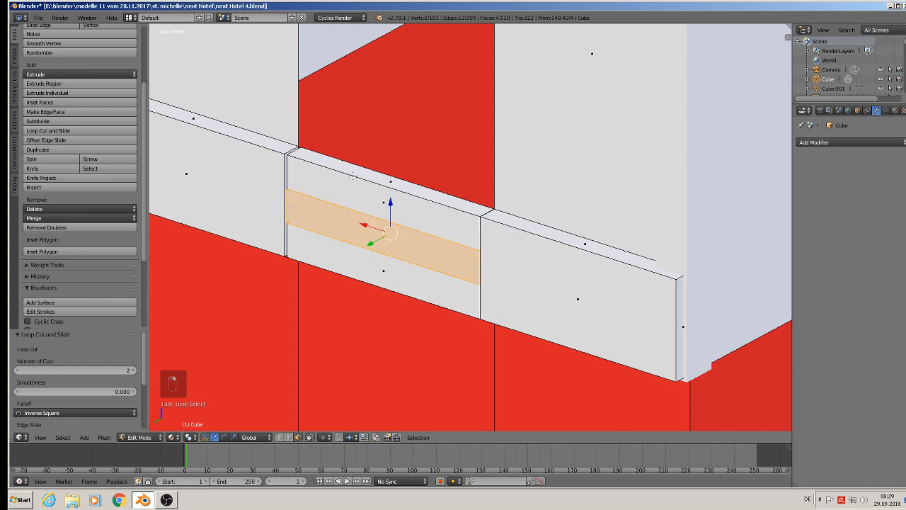
{"action": "right_click", "coordinate": [290, 174], "text": "shift"}
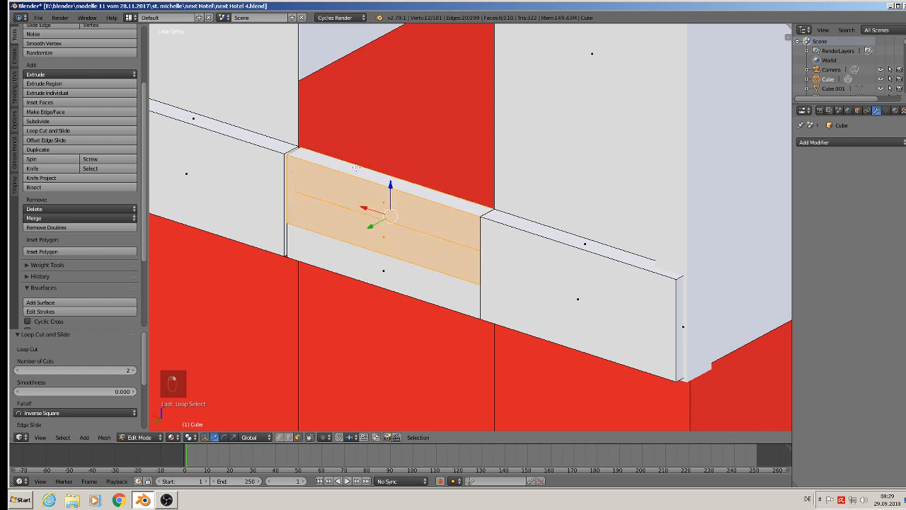
{"action": "middle_click_drag", "start_coordinate": [400, 182], "coordinate": [395, 253]}
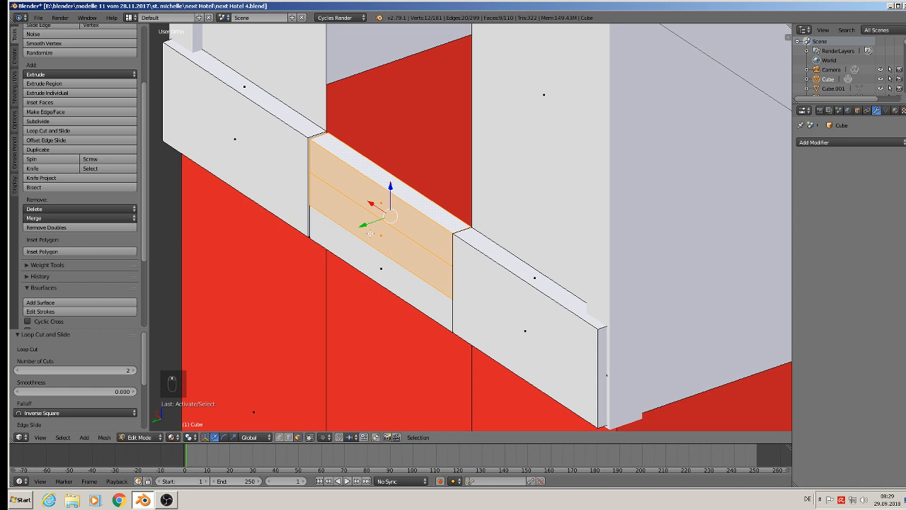
{"action": "key", "text": "e"}
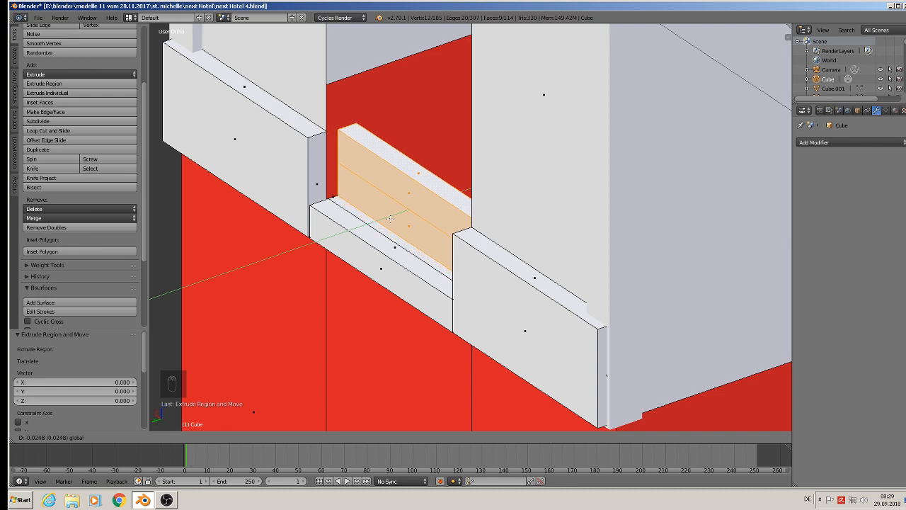
{"action": "left_click", "coordinate": [390, 219]}
Step: Select the middle block's top strip with its upper face and extrude it 0.028 in negative Y as a third step
{"action": "right_click", "coordinate": [341, 149], "text": "alt"}
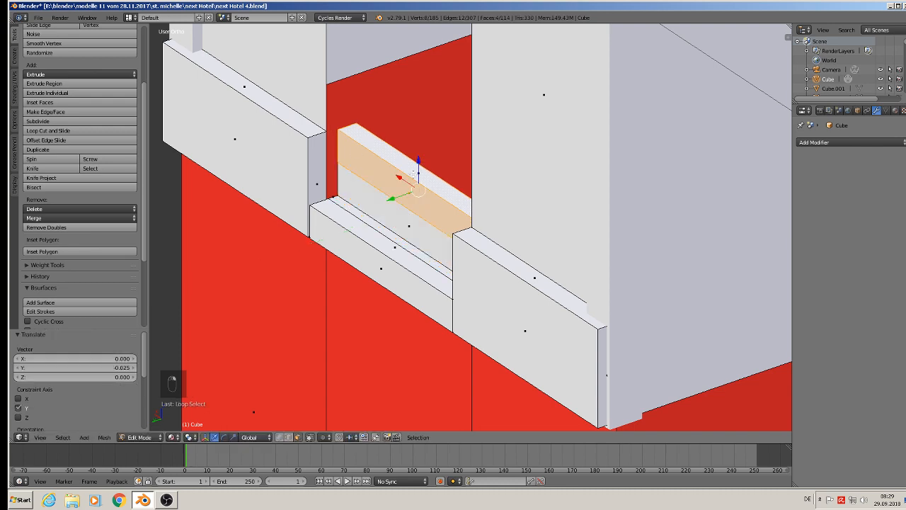
{"action": "right_click", "coordinate": [429, 181], "text": "shift"}
{"action": "key", "text": "e"}
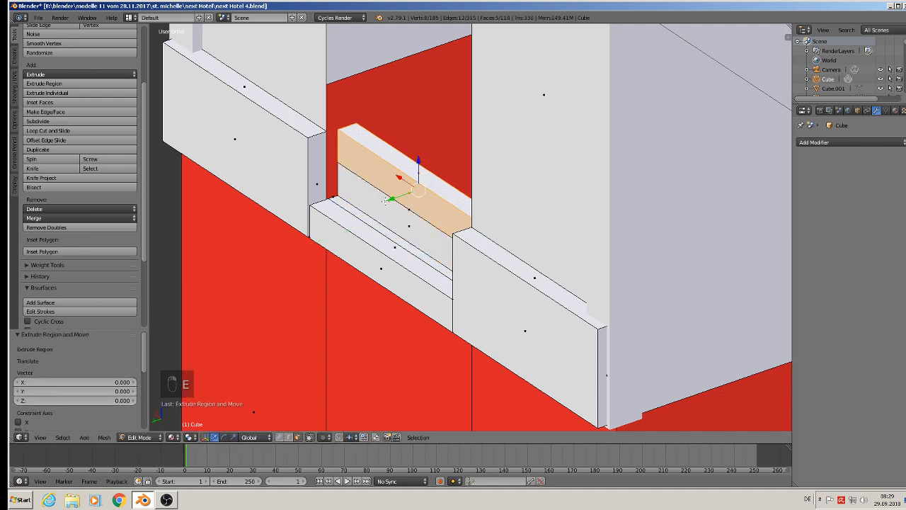
{"action": "left_click_drag", "start_coordinate": [388, 200], "coordinate": [420, 193]}
Step: Move the third step's inner back face 0.011 in negative Y to deepen the step, using wireframe shading to reach it
{"action": "middle_click_drag", "start_coordinate": [422, 194], "coordinate": [643, 173]}
{"action": "key", "text": "z"}
{"action": "middle_click_drag", "start_coordinate": [497, 164], "coordinate": [468, 180]}
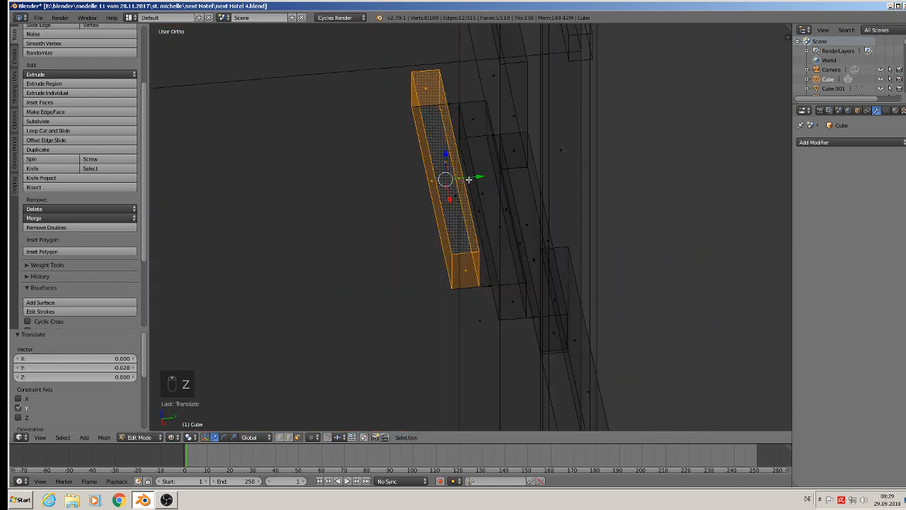
{"action": "right_click", "coordinate": [432, 178]}
{"action": "left_click_drag", "start_coordinate": [463, 181], "coordinate": [446, 185]}
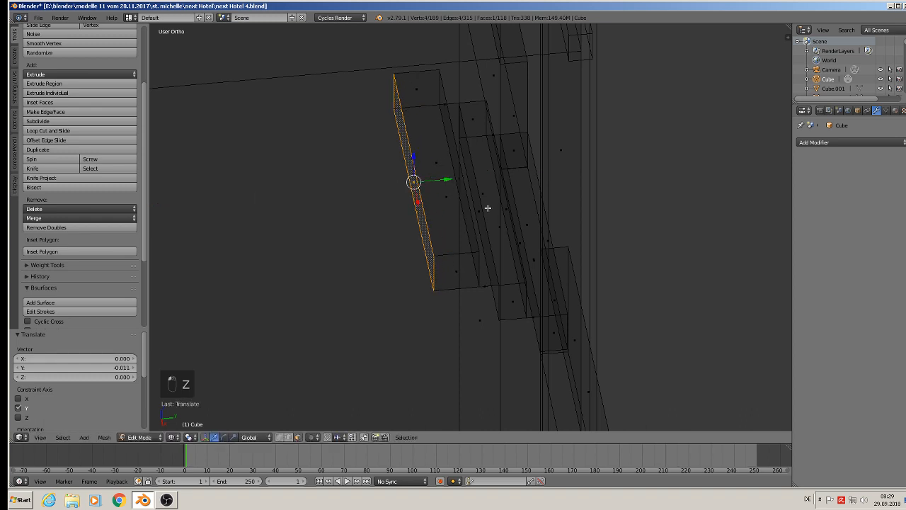
{"action": "left_click", "coordinate": [171, 437]}
{"action": "left_click", "coordinate": [193, 384]}
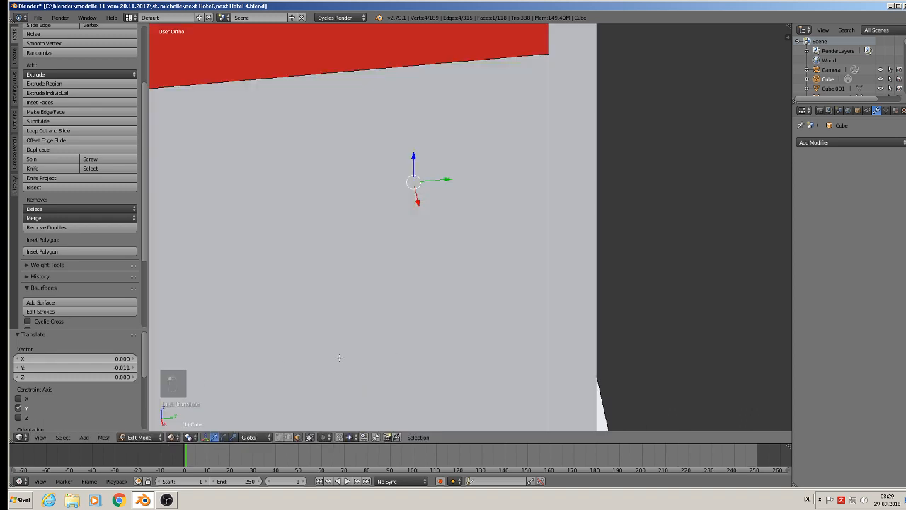
{"action": "mouse_move", "coordinate": [460, 336]}
{"action": "middle_mouse_down"}
{"action": "mouse_move", "coordinate": [369, 326]}
{"action": "mouse_move", "coordinate": [359, 333]}
{"action": "mouse_move", "coordinate": [410, 336]}
{"action": "middle_mouse_up"}
{"action": "left_click_drag", "start_coordinate": [433, 202], "coordinate": [422, 189]}
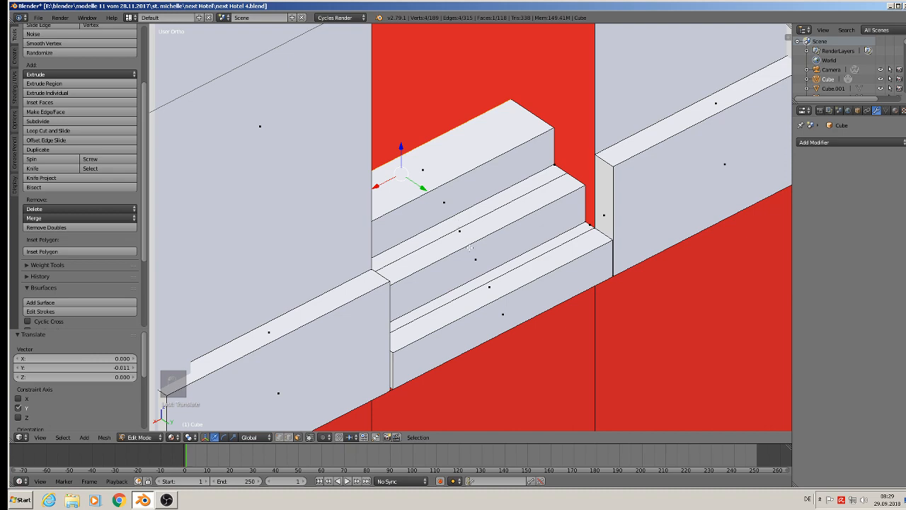
Step: Select the whole third step including its top face and shift it 0.009 in negative Y
{"action": "middle_click_drag", "start_coordinate": [471, 248], "coordinate": [462, 223]}
{"action": "right_click", "coordinate": [553, 137], "text": "alt"}
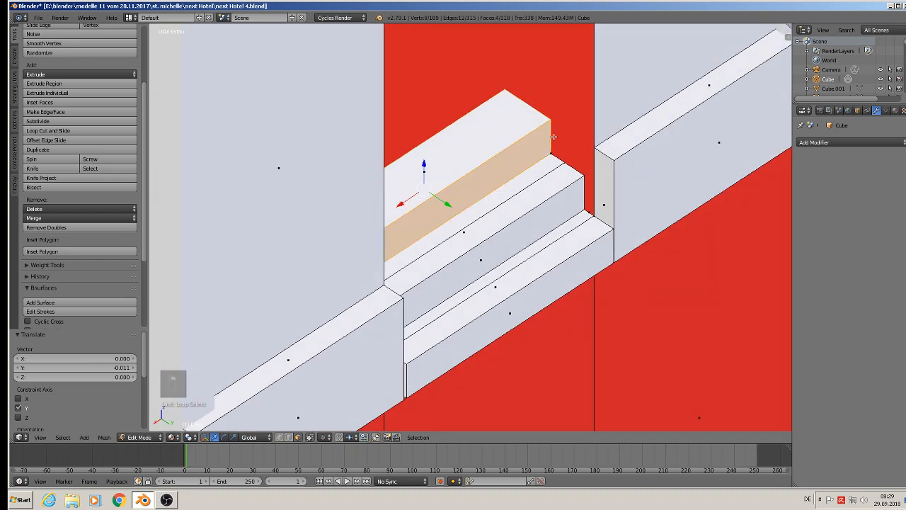
{"action": "right_click", "coordinate": [414, 177], "text": "shift"}
{"action": "left_click_drag", "start_coordinate": [447, 208], "coordinate": [434, 202]}
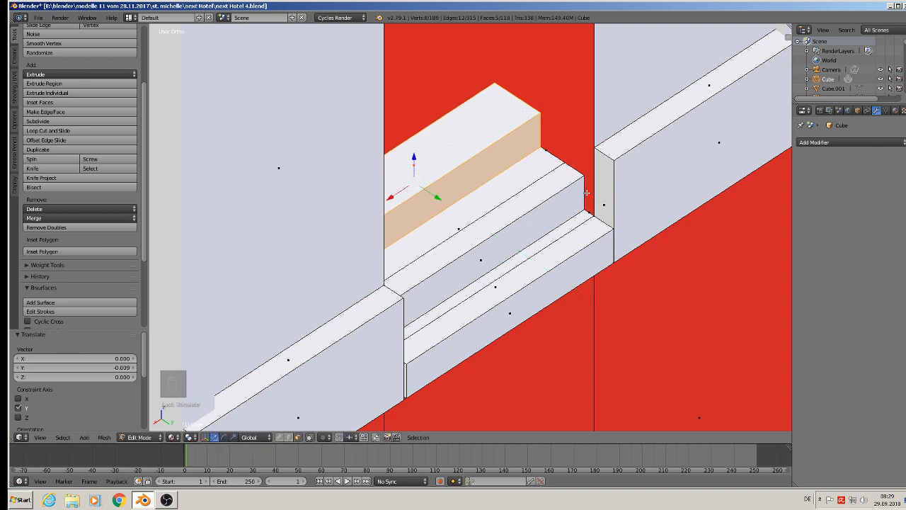
{"action": "right_click", "coordinate": [551, 188], "text": "alt+shift"}
{"action": "right_click", "coordinate": [458, 231], "text": "shift"}
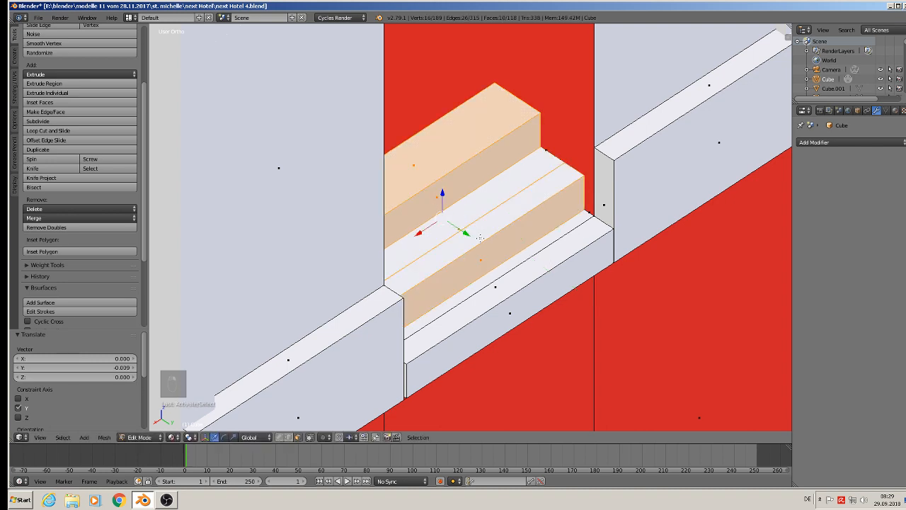
{"action": "key", "text": "a"}
{"action": "right_click", "coordinate": [494, 233], "text": "alt"}
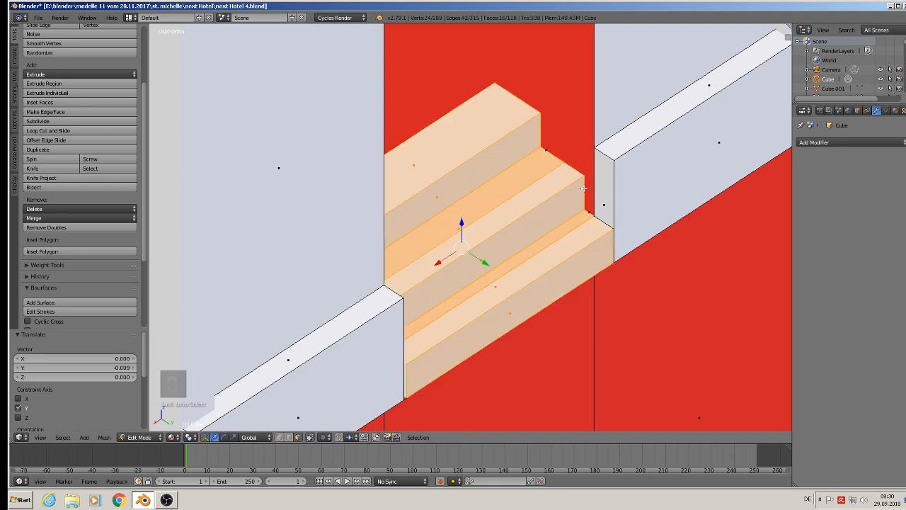
{"action": "right_click", "coordinate": [585, 187], "text": "alt+shift"}
{"action": "key", "text": "a"}
Step: Select the face loops of the upper two steps plus the third step's top face and move them further in negative Y
{"action": "right_click", "coordinate": [582, 190], "text": "alt"}
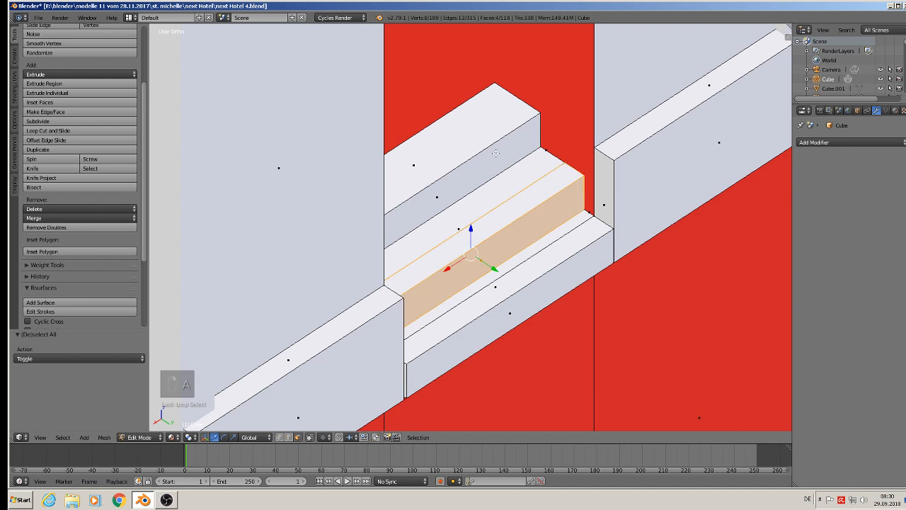
{"action": "right_click", "coordinate": [541, 129], "text": "alt+shift"}
{"action": "right_click", "coordinate": [462, 147], "text": "alt+shift"}
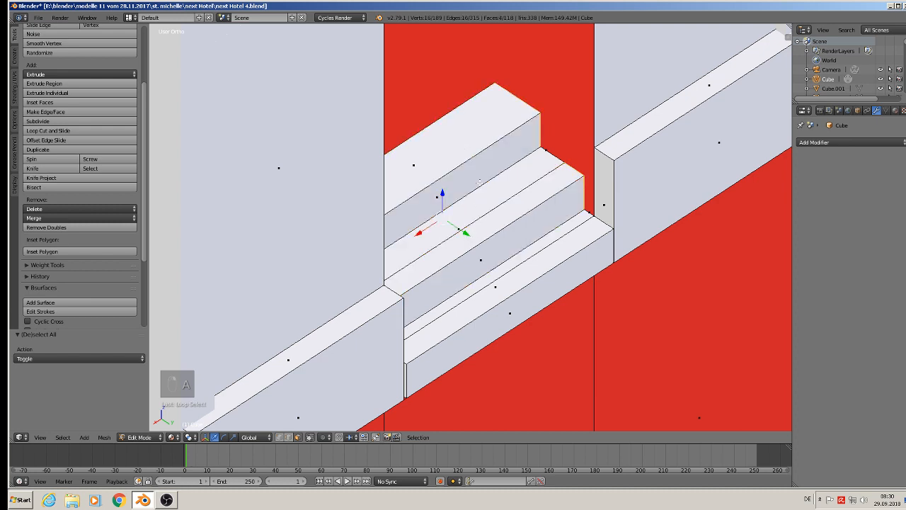
{"action": "right_click", "coordinate": [580, 192], "text": "alt+shift"}
{"action": "right_click", "coordinate": [584, 191], "text": "alt+shift"}
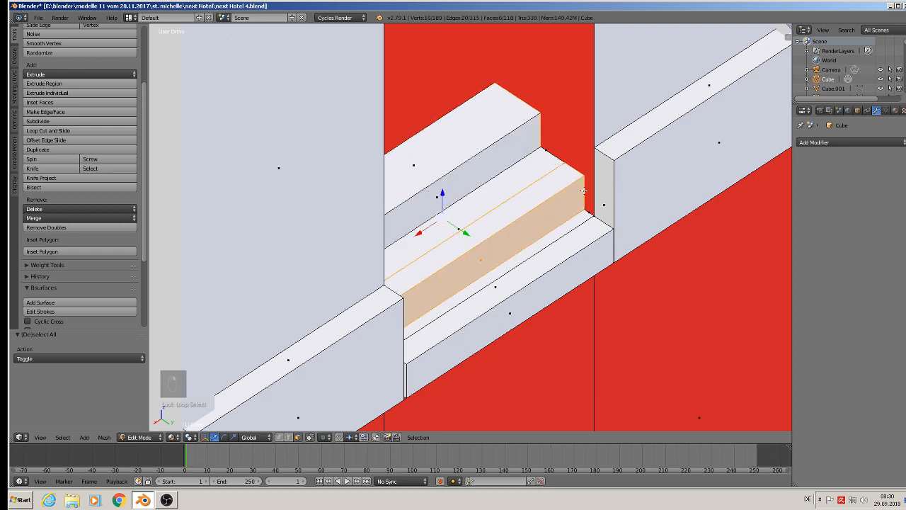
{"action": "right_click", "coordinate": [540, 126], "text": "alt+shift"}
{"action": "right_click", "coordinate": [538, 126], "text": "alt+shift"}
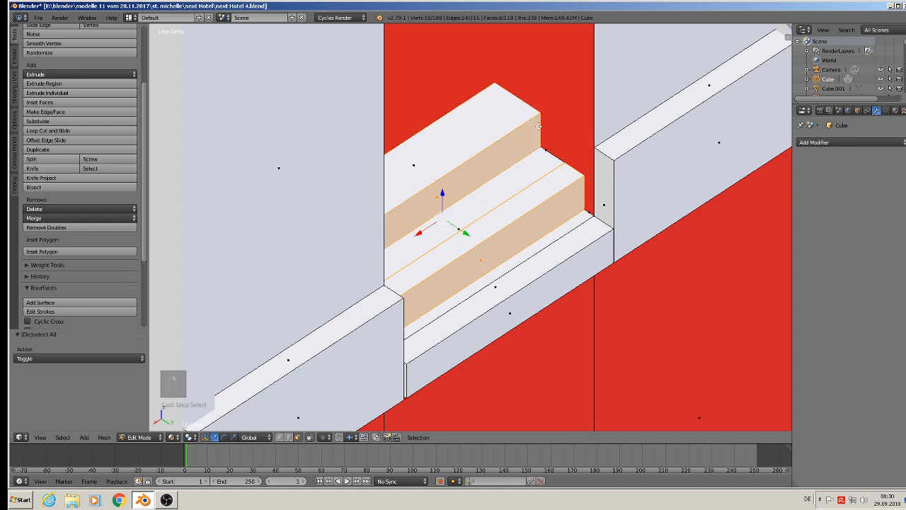
{"action": "right_click", "coordinate": [415, 166], "text": "shift"}
{"action": "key", "text": "e"}
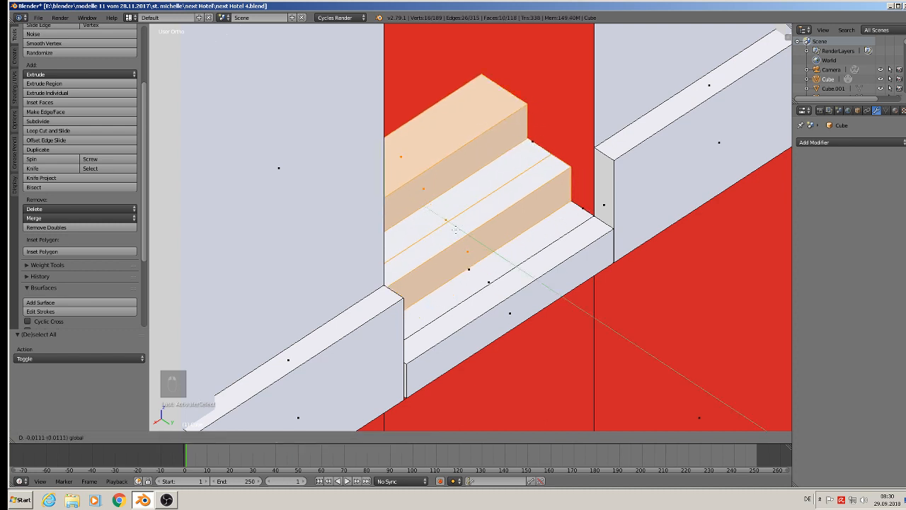
{"action": "left_click", "coordinate": [451, 226]}
{"action": "key", "text": "a"}
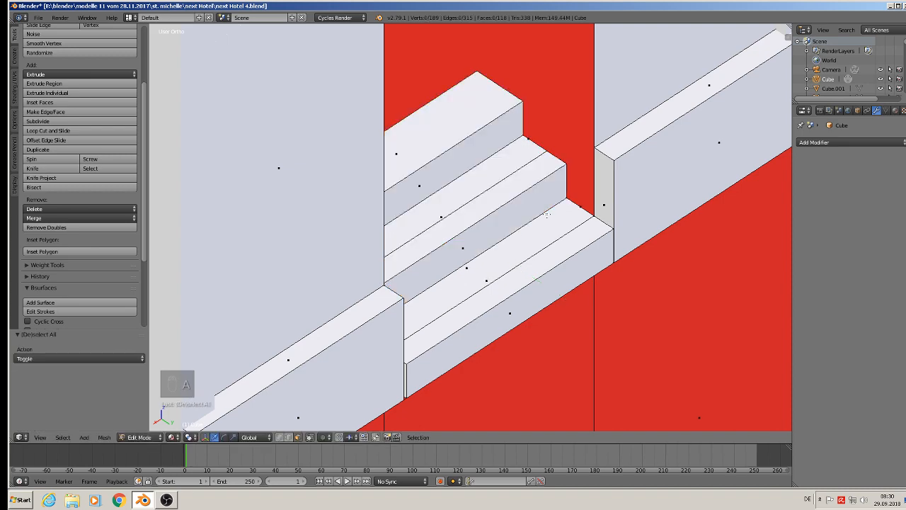
Step: Extrude the opening's two vertical edges and its top edge 0.098 in negative Y to form the inner reveal walls
{"action": "scroll", "coordinate": [561, 202], "scroll_direction": "down", "scroll_amount": 3}
{"action": "scroll", "coordinate": [582, 152], "scroll_direction": "down", "scroll_amount": 4}
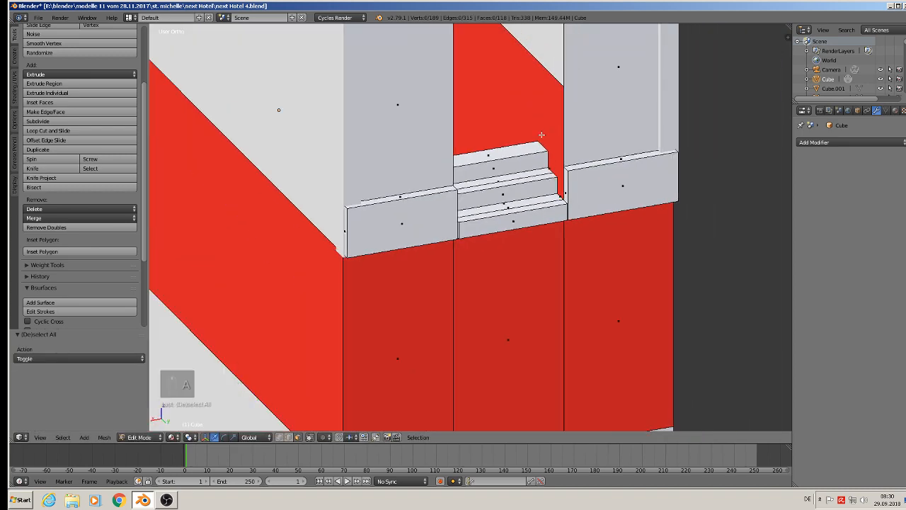
{"action": "middle_click_drag", "start_coordinate": [576, 130], "coordinate": [594, 158]}
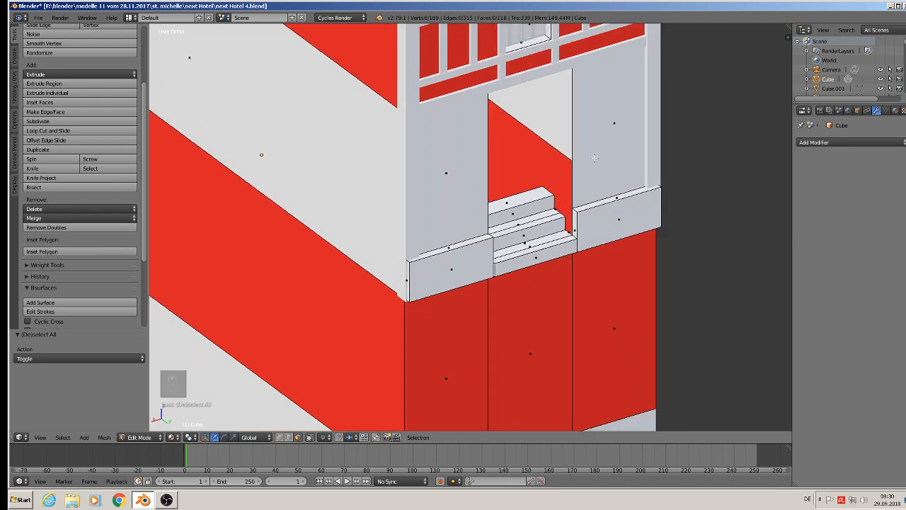
{"action": "left_click", "coordinate": [288, 437]}
{"action": "middle_click_drag", "start_coordinate": [449, 217], "coordinate": [448, 245]}
{"action": "scroll", "coordinate": [533, 183], "scroll_direction": "up", "scroll_amount": 1}
{"action": "right_click", "coordinate": [518, 180]}
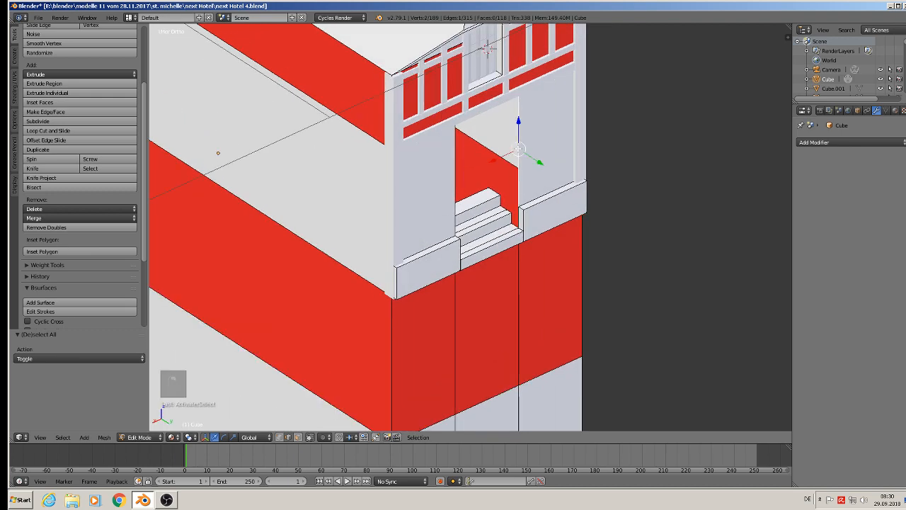
{"action": "middle_click_drag", "start_coordinate": [518, 180], "coordinate": [464, 129]}
{"action": "right_click", "coordinate": [466, 80], "text": "shift"}
{"action": "right_click", "coordinate": [438, 129], "text": "shift"}
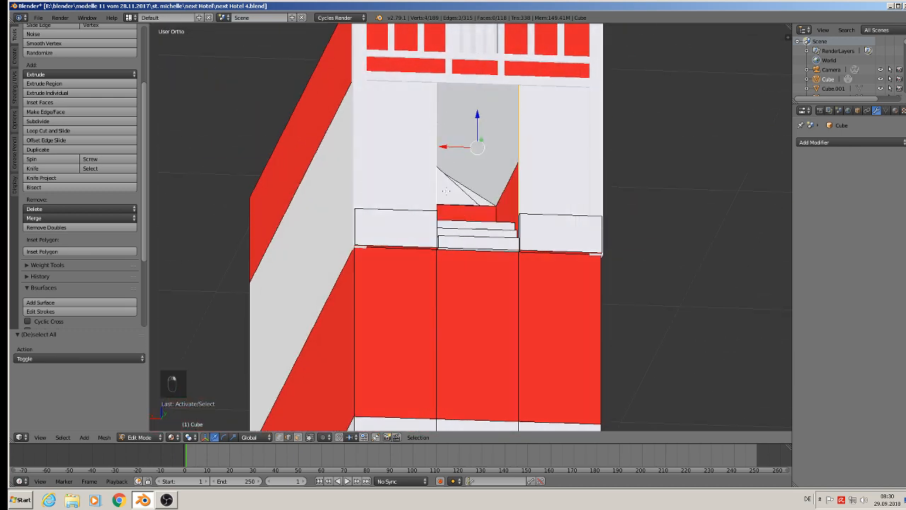
{"action": "middle_click_drag", "start_coordinate": [446, 191], "coordinate": [482, 250]}
{"action": "key", "text": "e"}
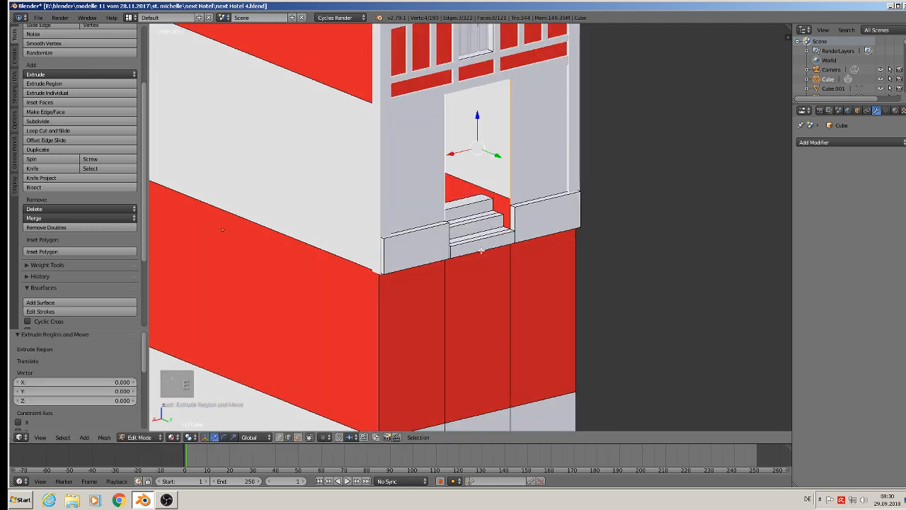
{"action": "left_click_drag", "start_coordinate": [498, 155], "coordinate": [472, 146]}
Step: Extrude the lower edges of both reveal side walls about 0.076 in negative Z to close the gaps beside the steps
{"action": "middle_click_drag", "start_coordinate": [477, 183], "coordinate": [453, 186]}
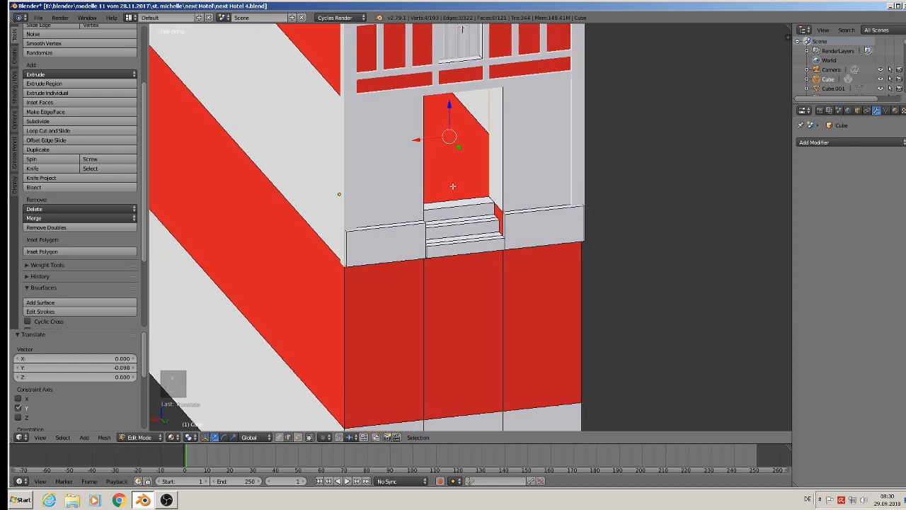
{"action": "scroll", "coordinate": [488, 208], "scroll_direction": "up", "scroll_amount": 2}
{"action": "right_click", "coordinate": [505, 208]}
{"action": "middle_click_drag", "start_coordinate": [505, 208], "coordinate": [442, 223]}
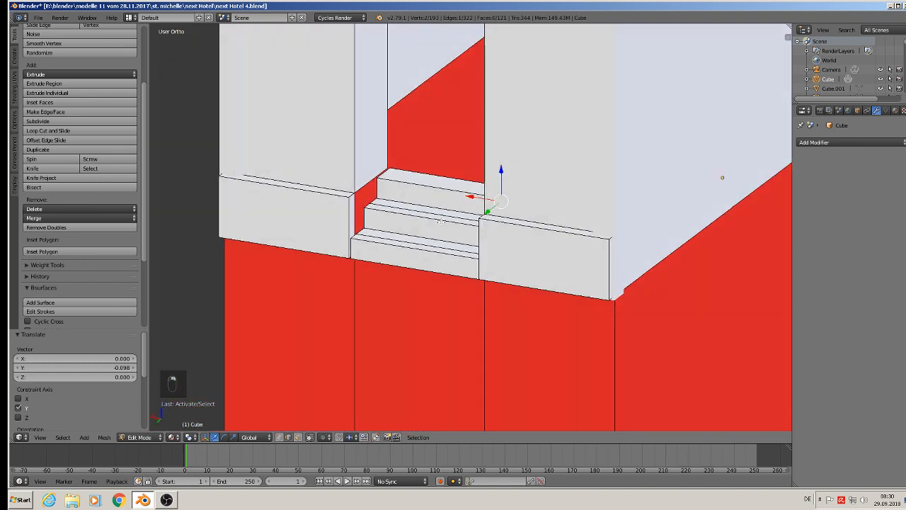
{"action": "right_click", "coordinate": [368, 185], "text": "shift"}
{"action": "key", "text": "e"}
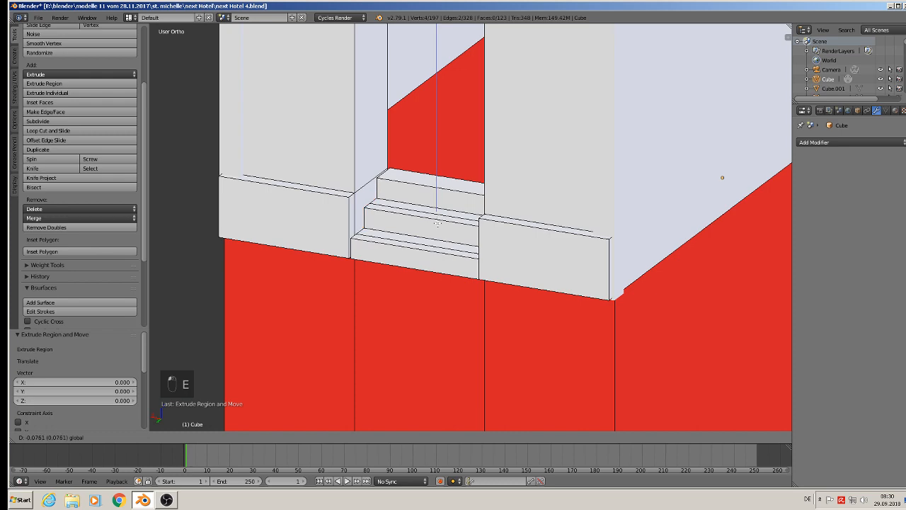
{"action": "left_click_drag", "start_coordinate": [438, 224], "coordinate": [437, 225]}
{"action": "key", "text": "a"}
Step: Leave Edit Mode, check the finished stair opening on the rear wall, and save the file
{"action": "key", "text": "Tab"}
{"action": "middle_click_drag", "start_coordinate": [437, 222], "coordinate": [582, 226]}
{"action": "scroll", "coordinate": [486, 228], "scroll_direction": "down", "scroll_amount": 6}
{"action": "middle_click_drag", "start_coordinate": [620, 201], "coordinate": [466, 259], "text": "shift"}
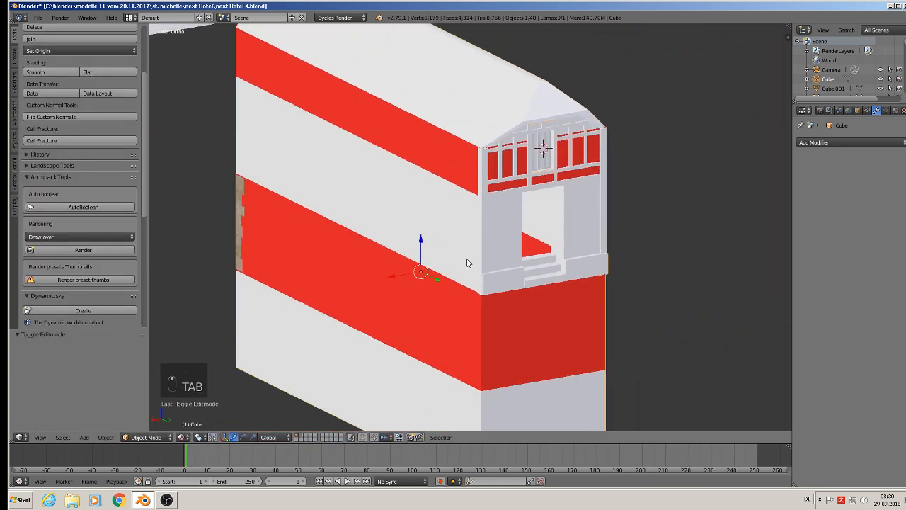
{"action": "scroll", "coordinate": [464, 257], "scroll_direction": "up", "scroll_amount": 2}
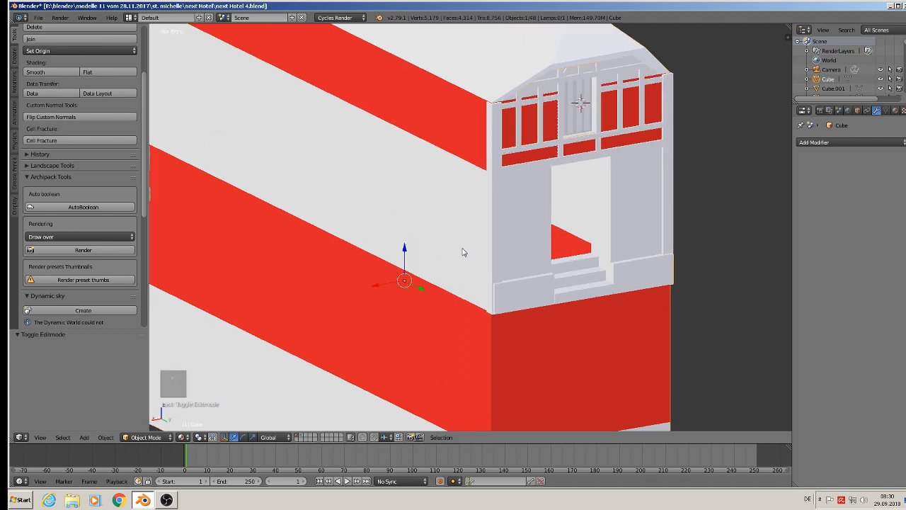
{"action": "scroll", "coordinate": [464, 252], "scroll_direction": "down", "scroll_amount": 3}
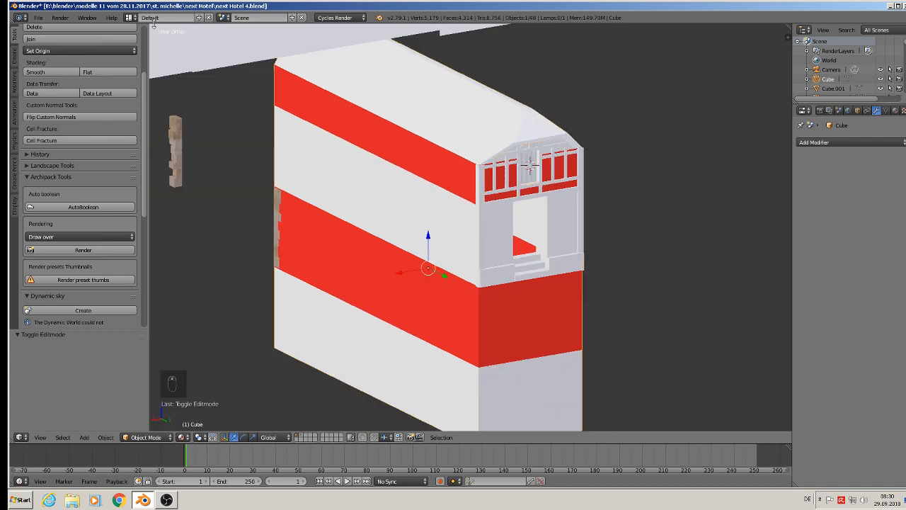
{"action": "left_click", "coordinate": [38, 17]}
{"action": "left_click", "coordinate": [51, 90]}
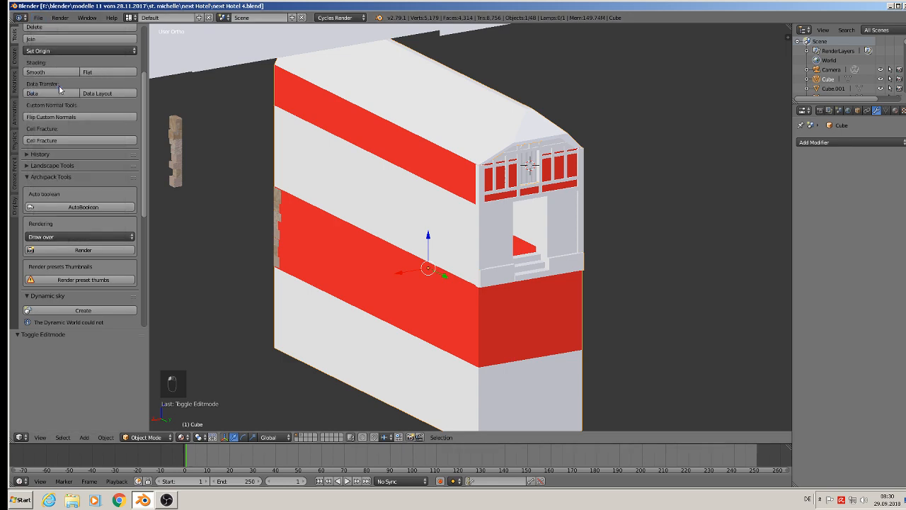
Step: Examine the shop entrance with its timber posts and steps in the street-view reference photo
{"action": "key", "text": "KP_1"}
{"action": "scroll", "coordinate": [436, 165], "scroll_direction": "up", "scroll_amount": 8}
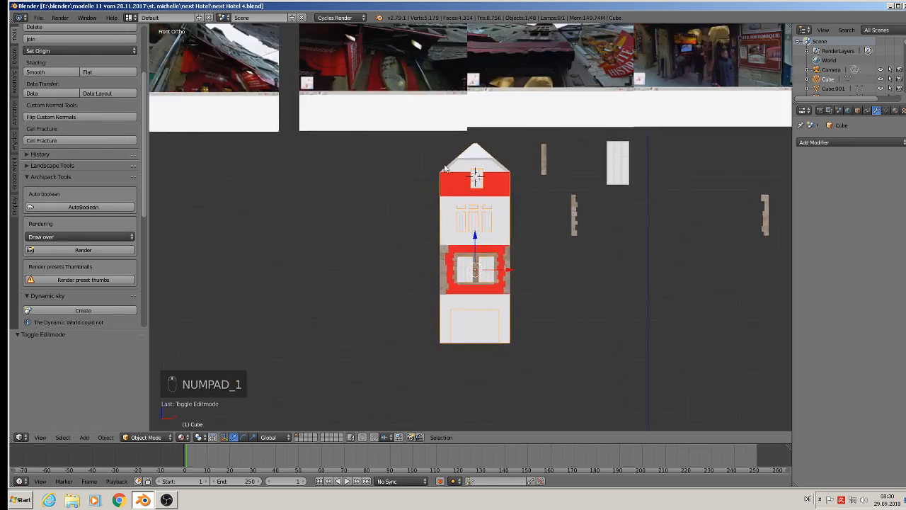
{"action": "scroll", "coordinate": [384, 187], "scroll_direction": "up", "scroll_amount": 6}
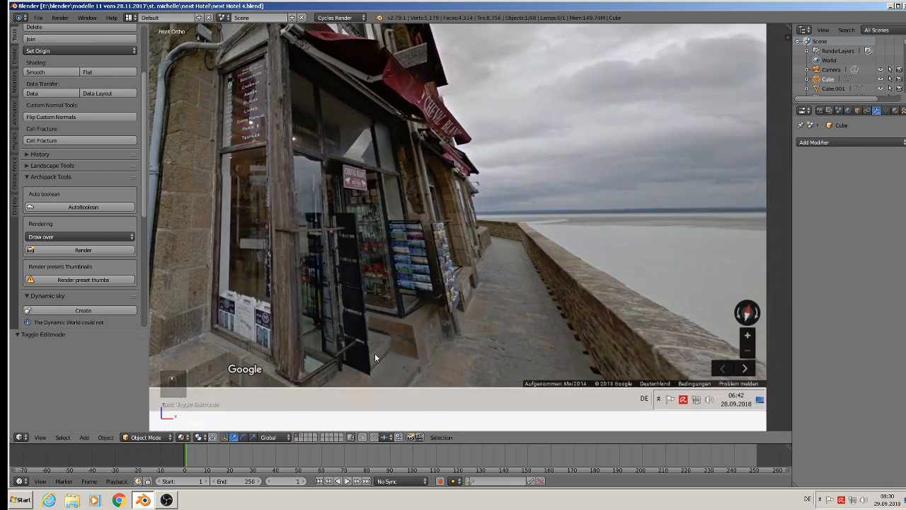
{"action": "middle_click_drag", "start_coordinate": [389, 338], "coordinate": [402, 256], "text": "shift"}
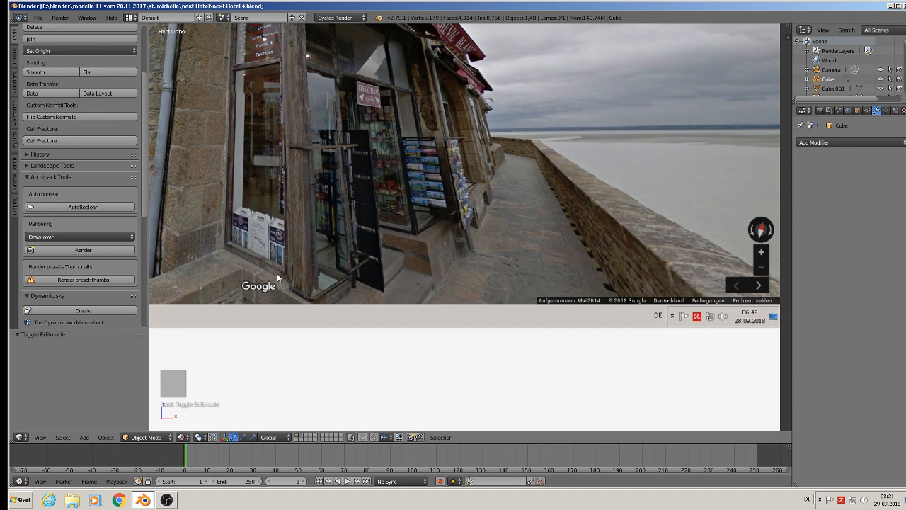
{"action": "scroll", "coordinate": [453, 267], "scroll_direction": "down", "scroll_amount": 3}
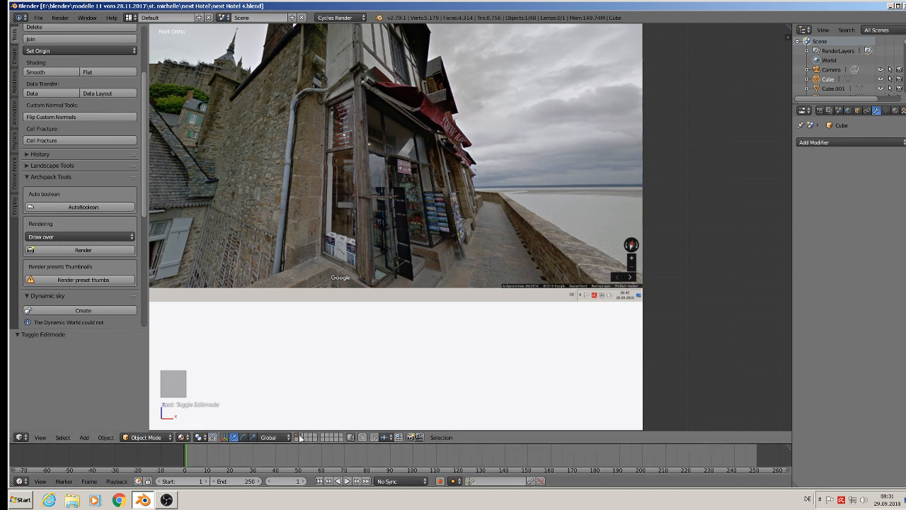
{"action": "scroll", "coordinate": [528, 325], "scroll_direction": "down", "scroll_amount": 8}
{"action": "middle_click_drag", "start_coordinate": [555, 272], "coordinate": [453, 269], "text": "shift"}
{"action": "middle_click_drag", "start_coordinate": [787, 294], "coordinate": [466, 241], "text": "shift"}
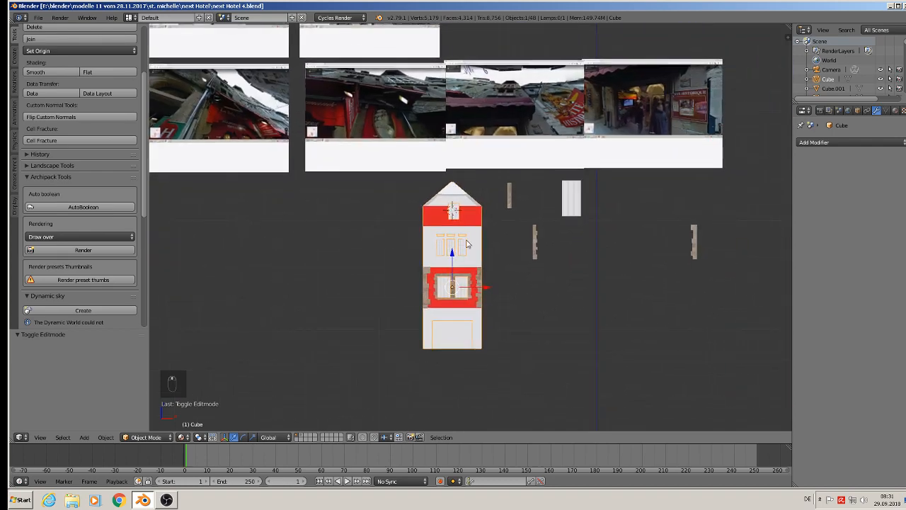
Step: Duplicate the vertical beam beside the gable window, move the copy 0.297 in negative Z, and shift it 0.031 in X to the opening's edge
{"action": "key", "text": "ctrl+KP_1"}
{"action": "scroll", "coordinate": [495, 250], "scroll_direction": "up", "scroll_amount": 5}
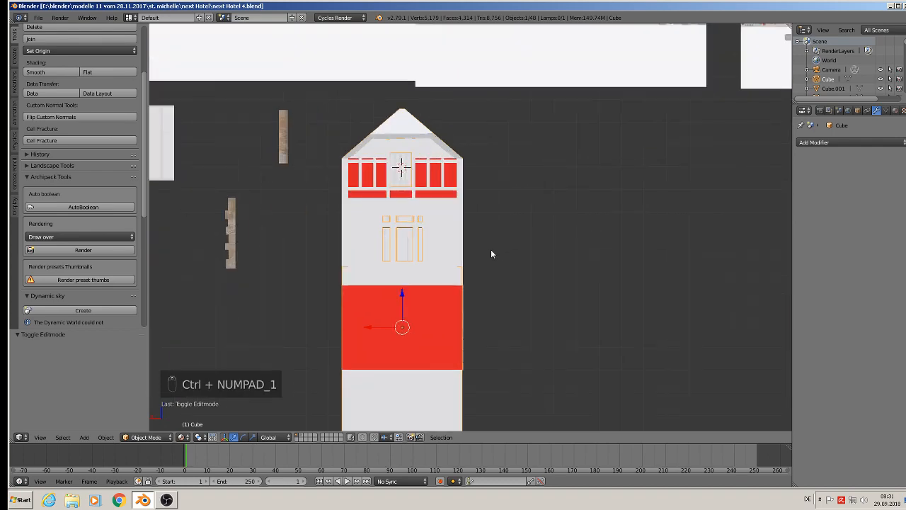
{"action": "scroll", "coordinate": [384, 203], "scroll_direction": "up", "scroll_amount": 2}
{"action": "middle_click_drag", "start_coordinate": [385, 203], "coordinate": [390, 212]}
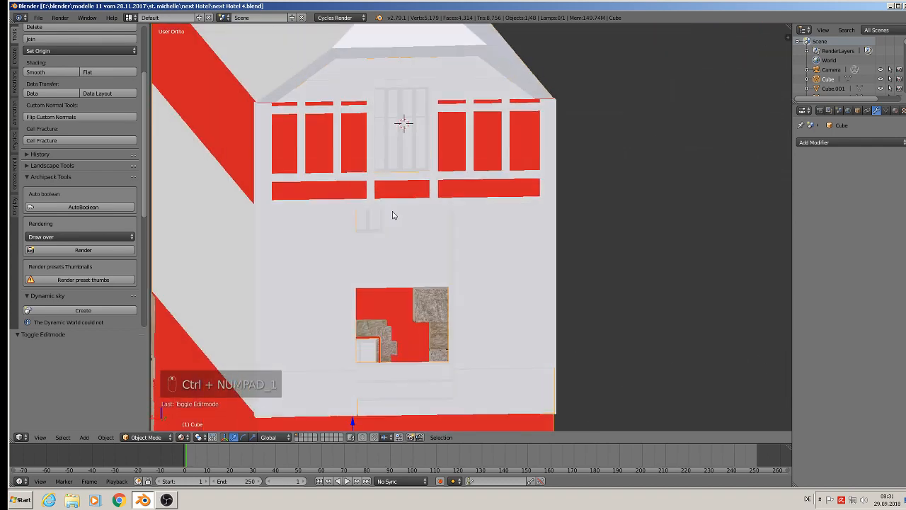
{"action": "scroll", "coordinate": [399, 239], "scroll_direction": "down", "scroll_amount": 2}
{"action": "scroll", "coordinate": [417, 248], "scroll_direction": "up", "scroll_amount": 6}
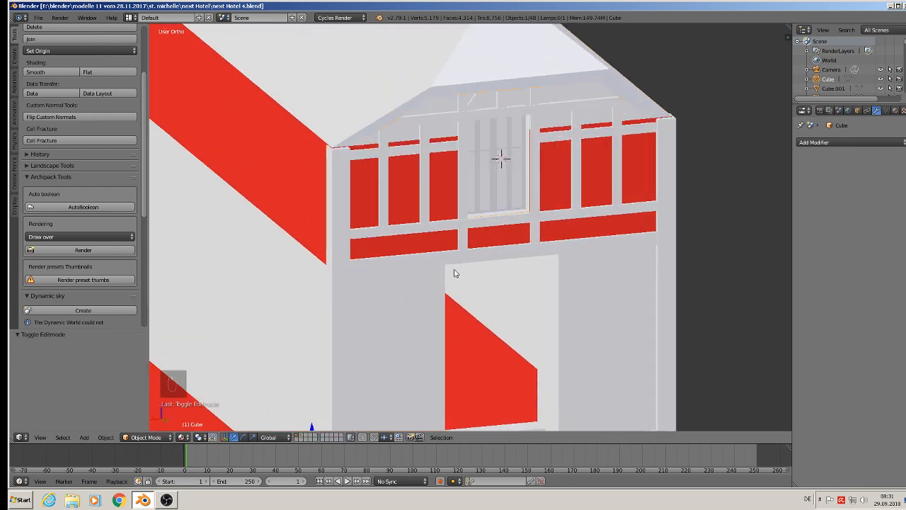
{"action": "middle_click_drag", "start_coordinate": [469, 251], "coordinate": [467, 275]}
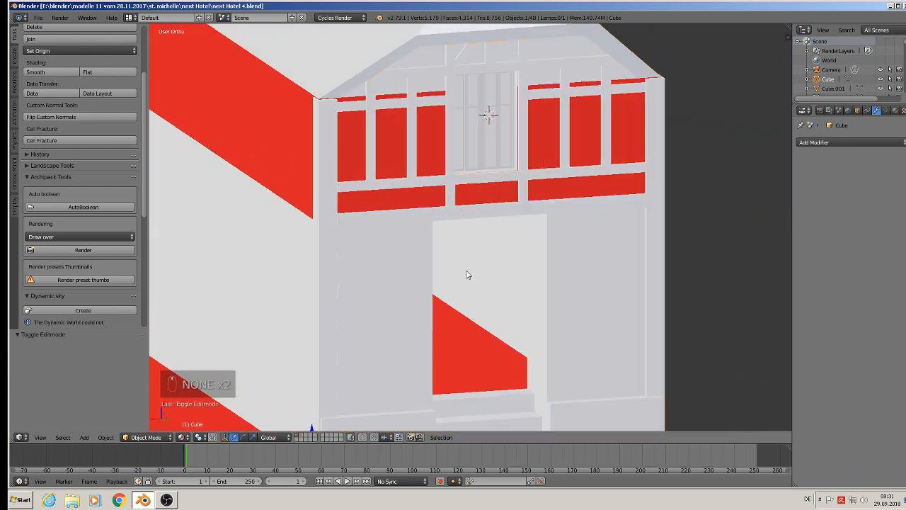
{"action": "right_click", "coordinate": [454, 173]}
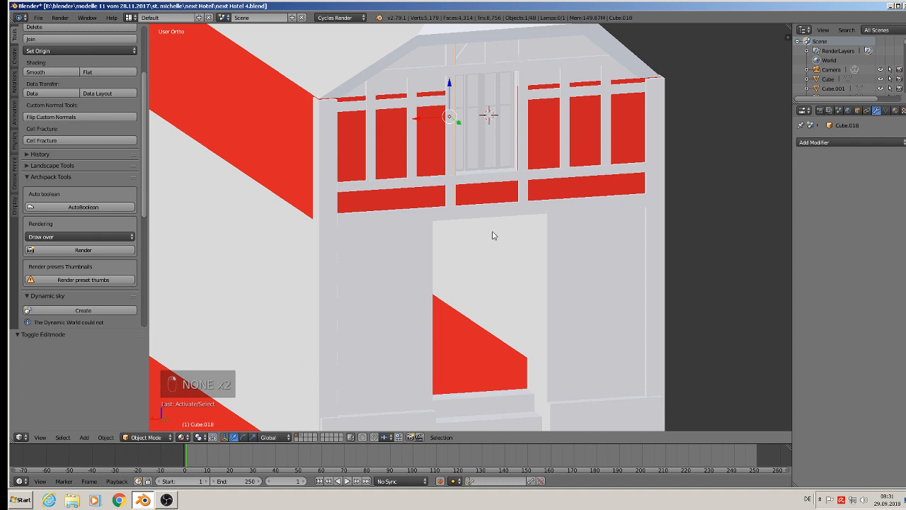
{"action": "middle_click_drag", "start_coordinate": [493, 235], "coordinate": [504, 205]}
{"action": "key", "text": "shift+d"}
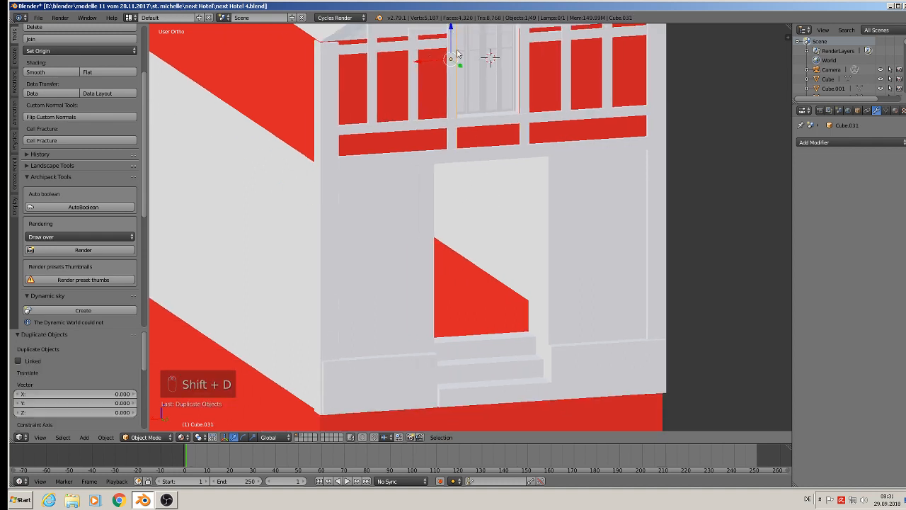
{"action": "key", "text": "z"}
{"action": "left_click", "coordinate": [463, 248]}
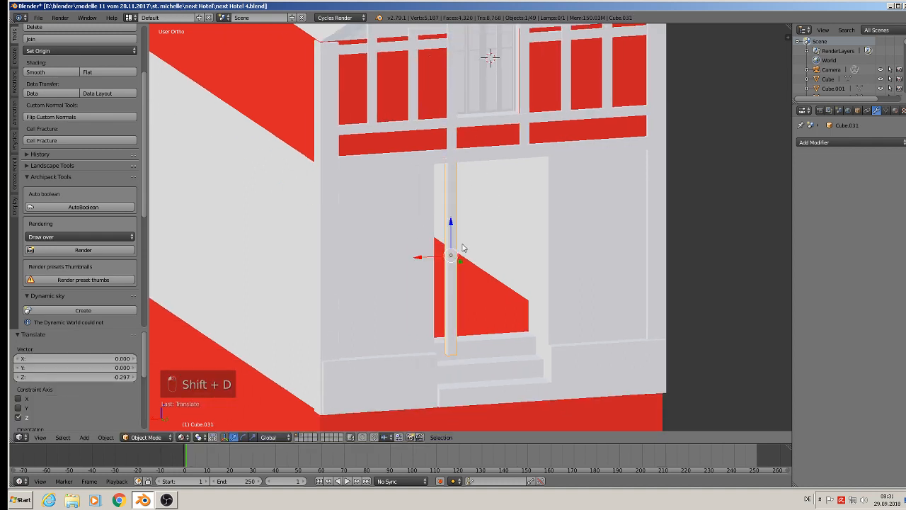
{"action": "left_click_drag", "start_coordinate": [442, 255], "coordinate": [420, 256]}
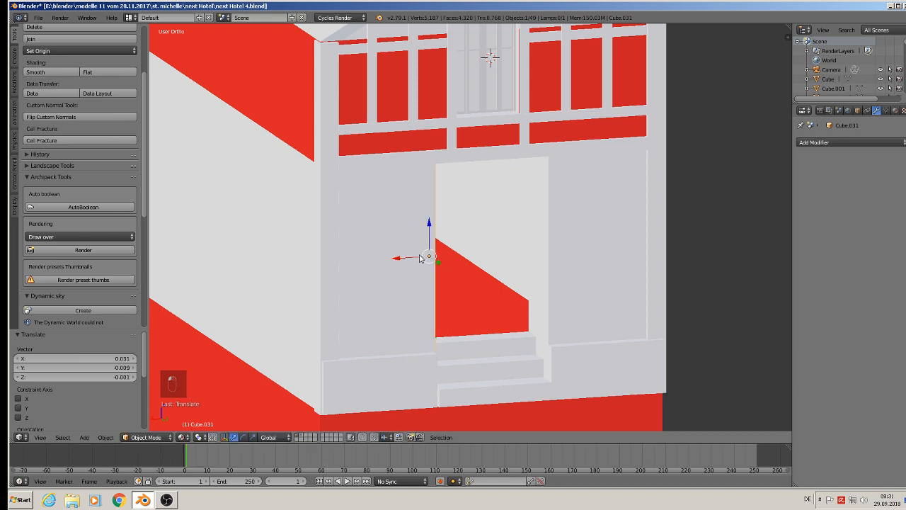
Step: Assign the existing red Material.001 to the duplicated post beside the opening
{"action": "middle_click_drag", "start_coordinate": [419, 256], "coordinate": [339, 268]}
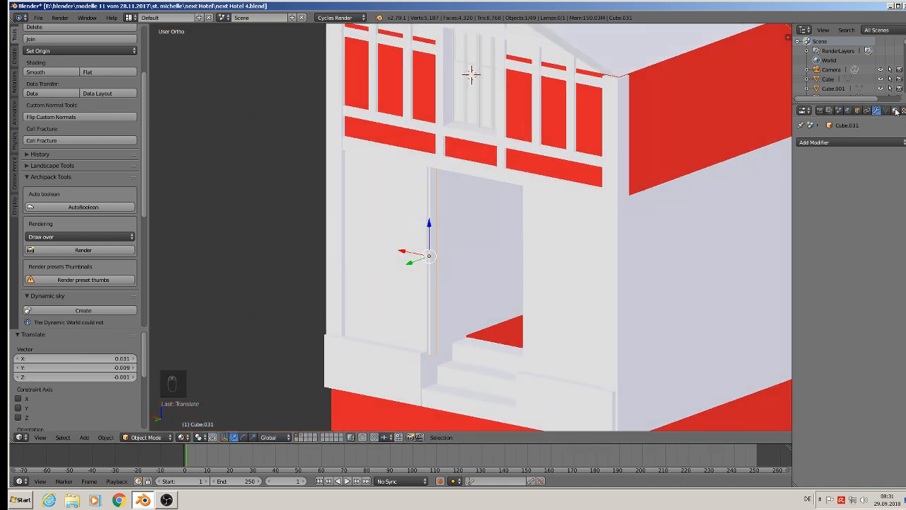
{"action": "left_click", "coordinate": [896, 111]}
{"action": "left_click", "coordinate": [804, 172]}
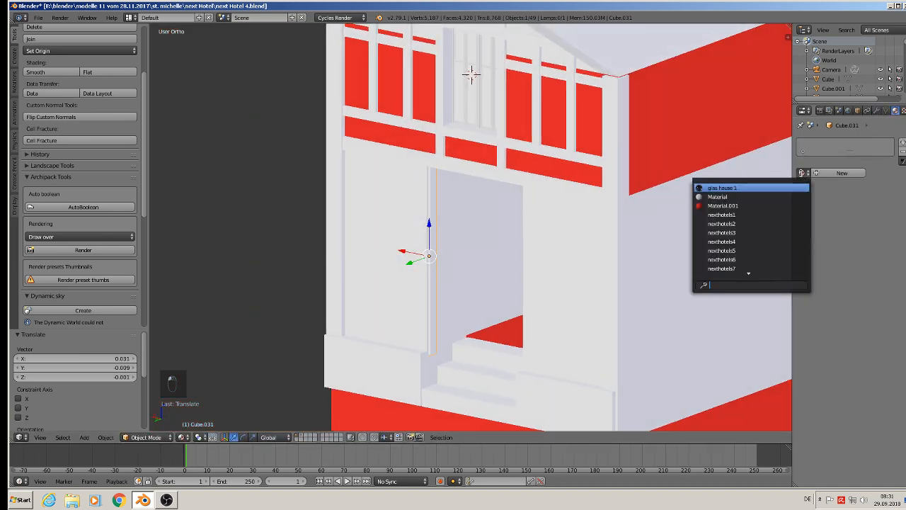
{"action": "left_click", "coordinate": [771, 206]}
{"action": "scroll", "coordinate": [424, 271], "scroll_direction": "up", "scroll_amount": 1}
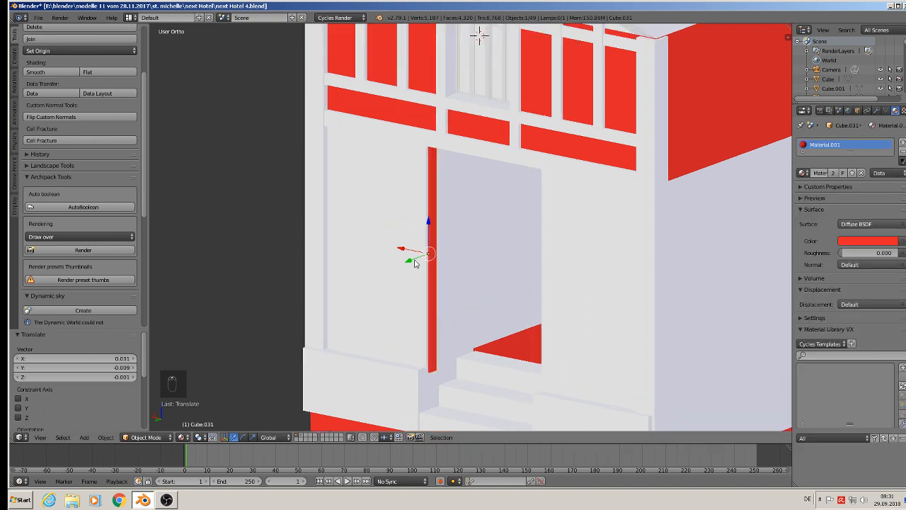
Step: Move the red post 0.010 in Y out of the wall, adjust its height, and nudge it 0.002 in X along the opening's edge
{"action": "left_click_drag", "start_coordinate": [415, 264], "coordinate": [409, 265]}
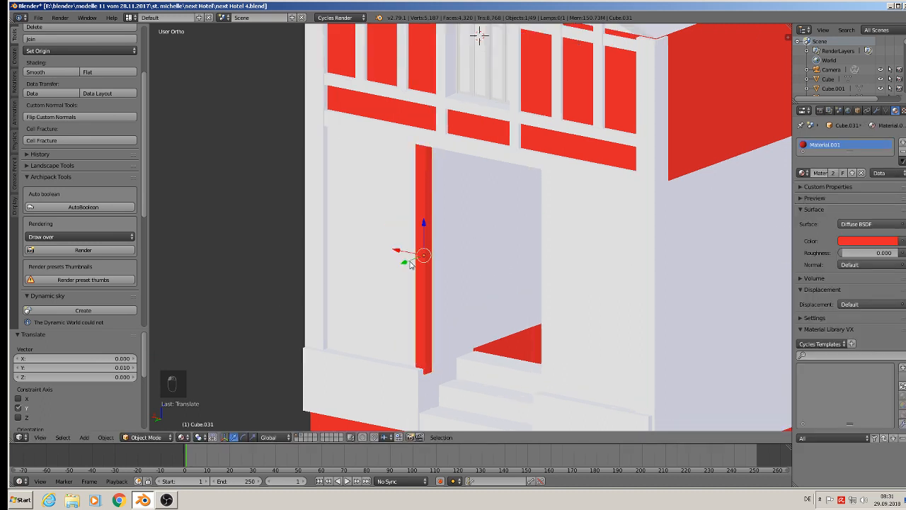
{"action": "left_click_drag", "start_coordinate": [423, 234], "coordinate": [418, 224]}
{"action": "middle_click_drag", "start_coordinate": [419, 224], "coordinate": [457, 234]}
{"action": "left_click_drag", "start_coordinate": [391, 248], "coordinate": [392, 249]}
{"action": "middle_click_drag", "start_coordinate": [392, 249], "coordinate": [436, 222]}
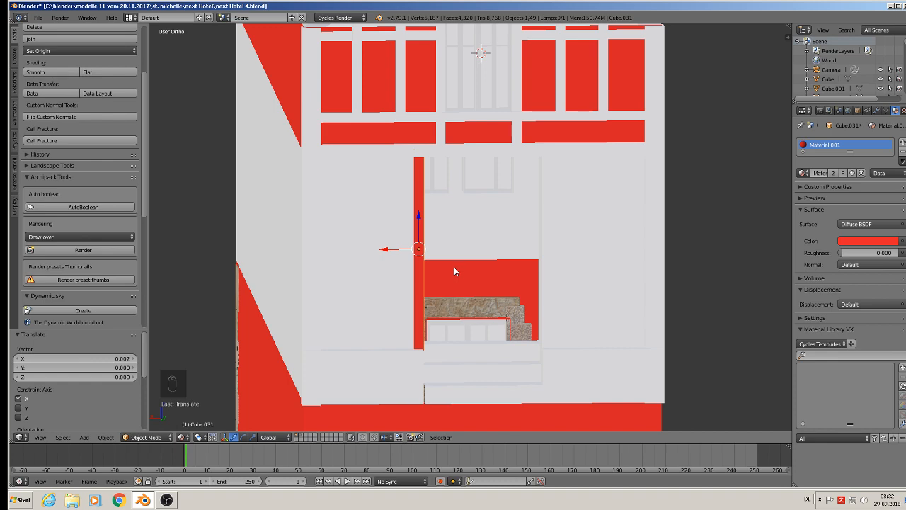
Step: Compare the rear opening and its red post with the shop-front reference photo
{"action": "middle_click_drag", "start_coordinate": [454, 271], "coordinate": [477, 249]}
{"action": "scroll", "coordinate": [527, 201], "scroll_direction": "up", "scroll_amount": 2}
{"action": "middle_click_drag", "start_coordinate": [524, 206], "coordinate": [536, 246]}
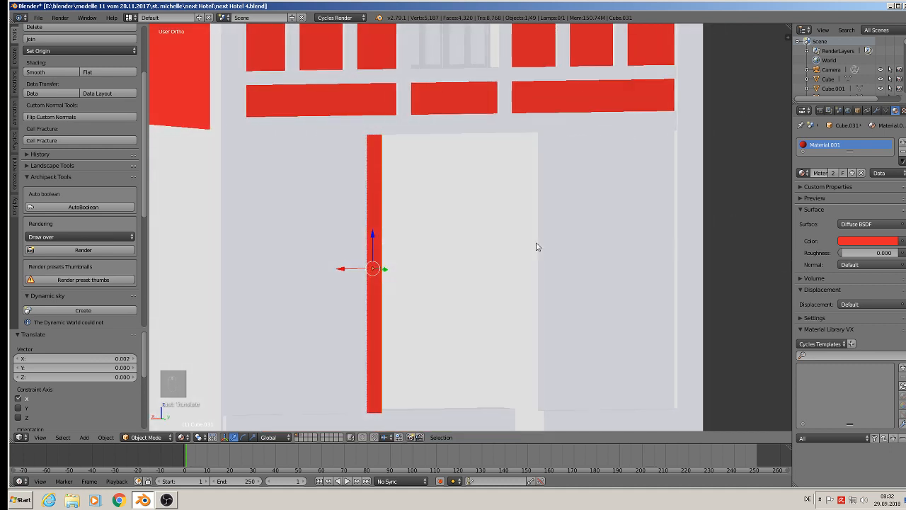
{"action": "right_click", "coordinate": [527, 184]}
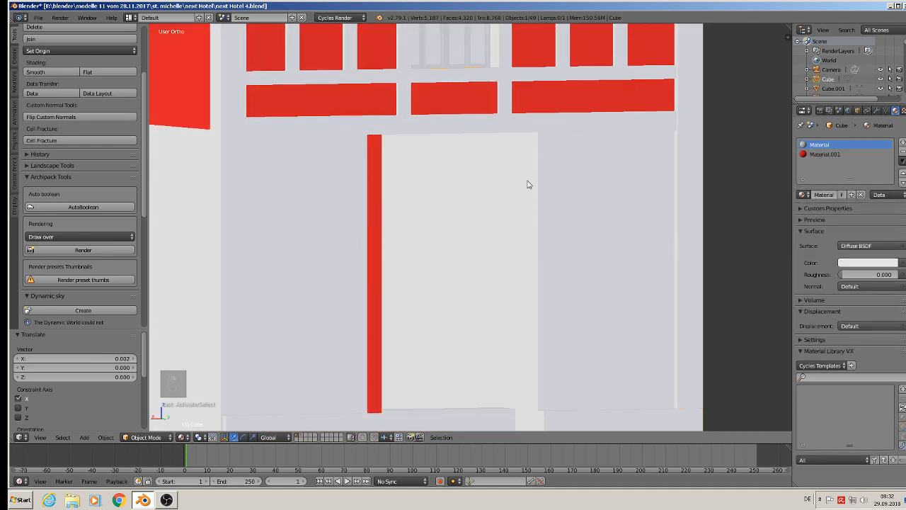
{"action": "scroll", "coordinate": [482, 222], "scroll_direction": "down", "scroll_amount": 8}
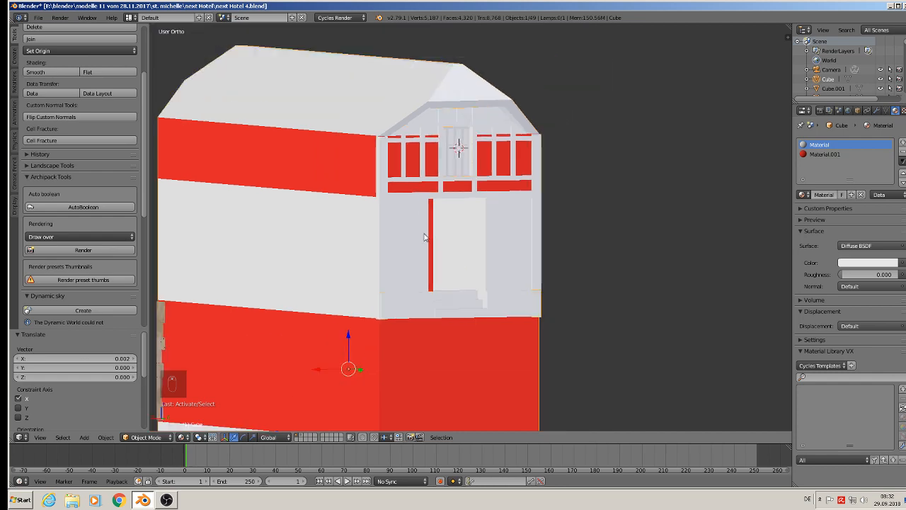
{"action": "key", "text": "KP_1"}
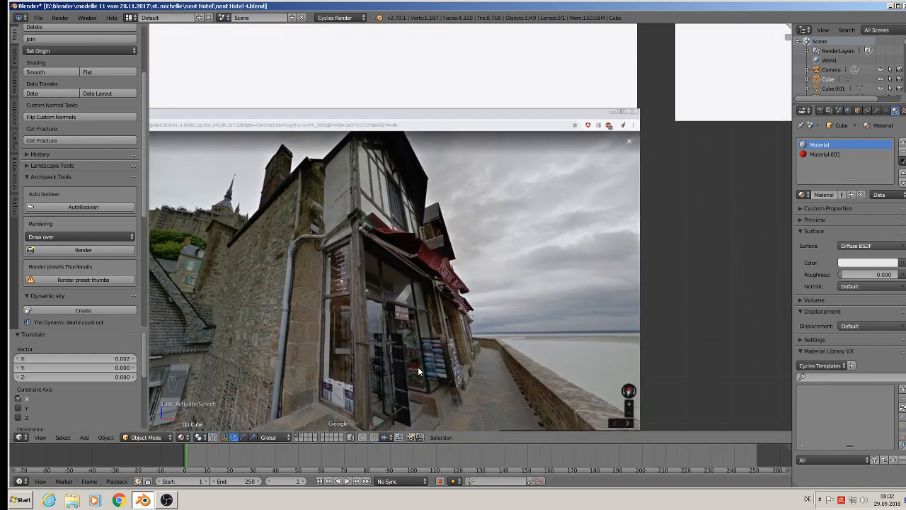
{"action": "key", "text": "ctrl+KP_1"}
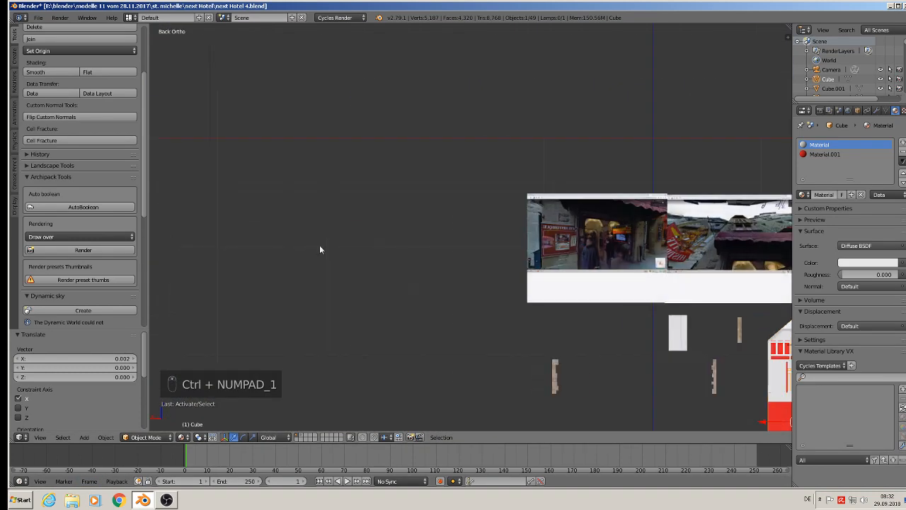
{"action": "middle_click_drag", "start_coordinate": [509, 242], "coordinate": [264, 85], "text": "shift"}
{"action": "scroll", "coordinate": [499, 201], "scroll_direction": "up", "scroll_amount": 7}
{"action": "middle_click_drag", "start_coordinate": [638, 272], "coordinate": [461, 201], "text": "shift"}
{"action": "scroll", "coordinate": [506, 184], "scroll_direction": "up", "scroll_amount": 3}
{"action": "middle_click_drag", "start_coordinate": [521, 178], "coordinate": [535, 184]}
{"action": "middle_click_drag", "start_coordinate": [576, 204], "coordinate": [376, 158], "text": "shift"}
{"action": "scroll", "coordinate": [527, 173], "scroll_direction": "up", "scroll_amount": 2}
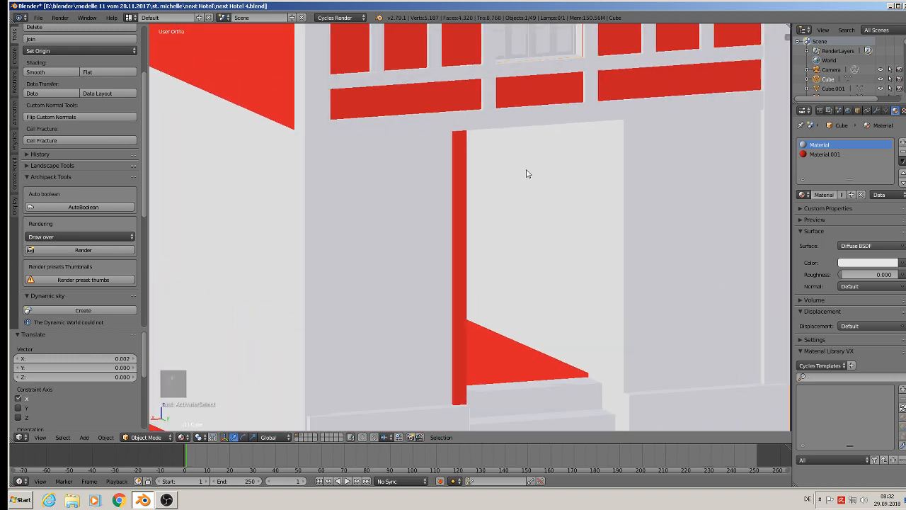
Step: Extrude the ceiling face of the wall opening 0.076 in negative Z to form a lintel block
{"action": "key", "text": "Tab"}
{"action": "middle_click_drag", "start_coordinate": [597, 148], "coordinate": [629, 335]}
{"action": "middle_click_drag", "start_coordinate": [629, 335], "coordinate": [525, 250]}
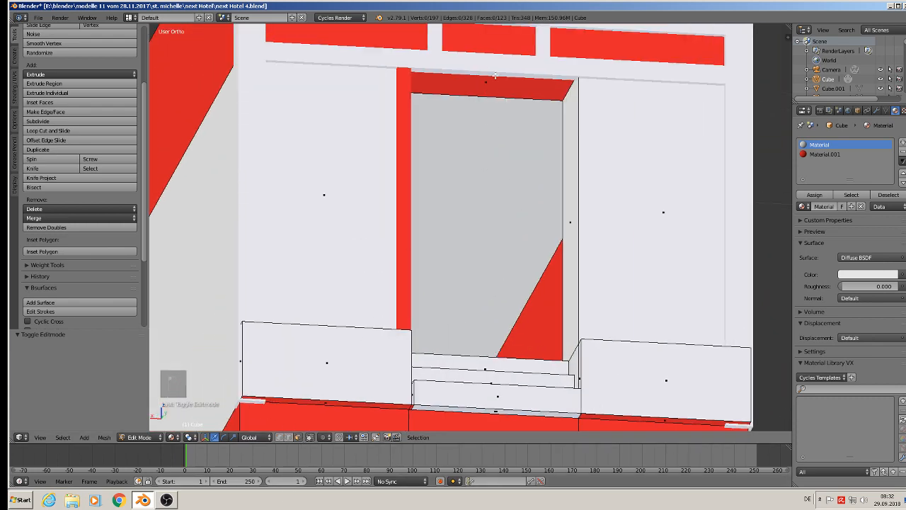
{"action": "right_click", "coordinate": [496, 78]}
{"action": "middle_click_drag", "start_coordinate": [500, 88], "coordinate": [518, 95]}
{"action": "left_click_drag", "start_coordinate": [486, 52], "coordinate": [493, 68]}
{"action": "key", "text": "ctrl+z"}
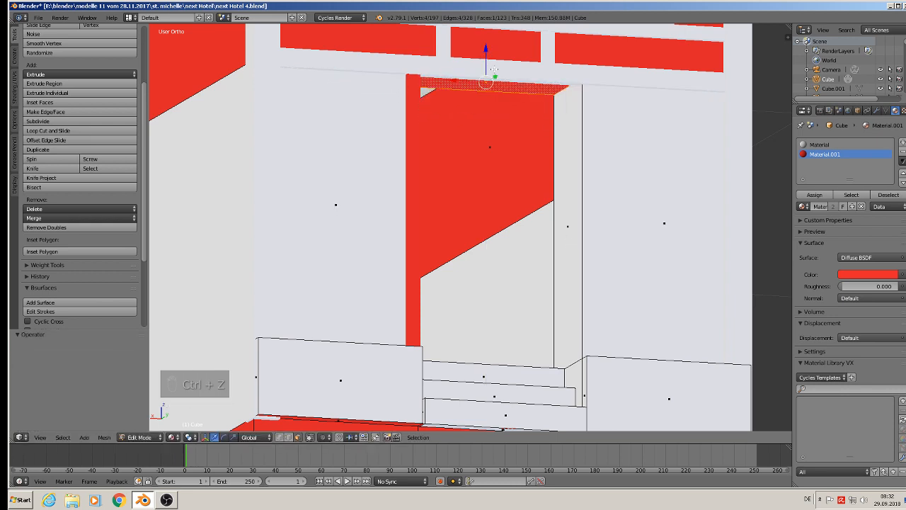
{"action": "key", "text": "e"}
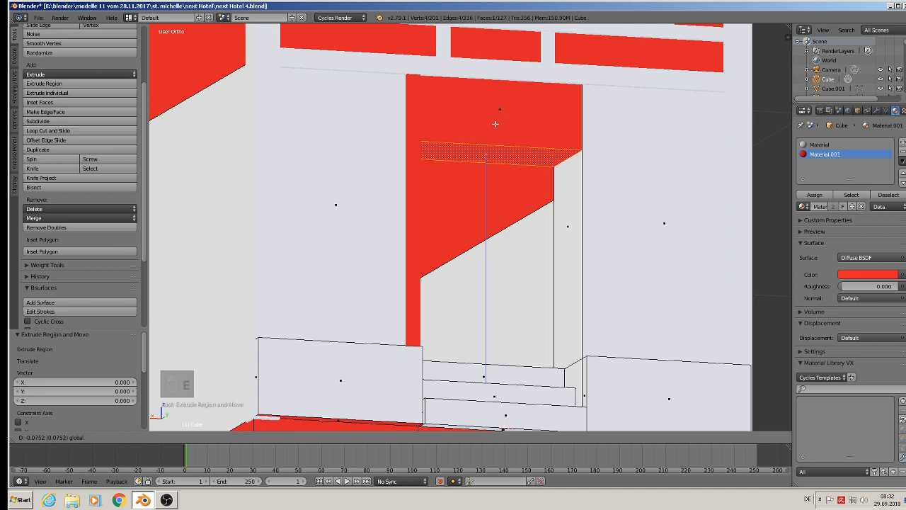
{"action": "left_click", "coordinate": [495, 125]}
{"action": "middle_click_drag", "start_coordinate": [495, 124], "coordinate": [476, 156]}
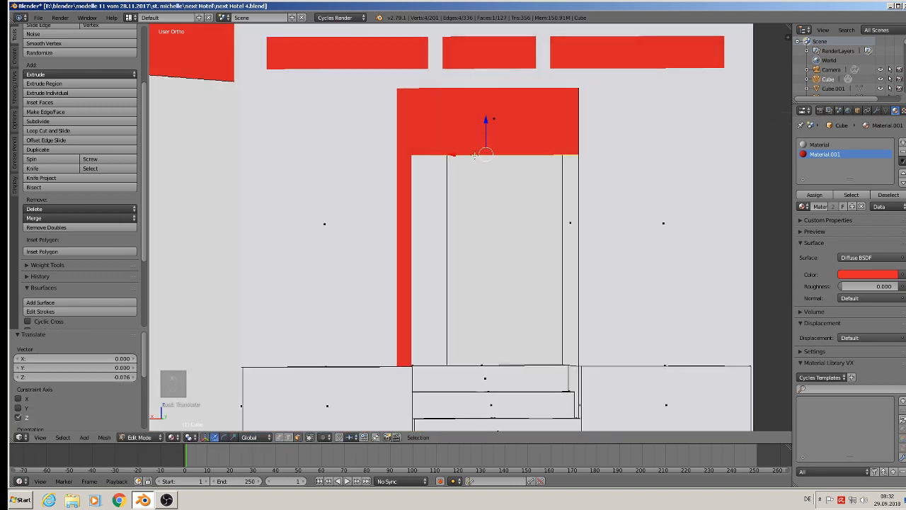
Step: Duplicate the red post along negative X and place the copy at the opening's opposite vertical edge
{"action": "key", "text": "Tab"}
{"action": "scroll", "coordinate": [415, 226], "scroll_direction": "up", "scroll_amount": 1}
{"action": "right_click", "coordinate": [414, 227]}
{"action": "scroll", "coordinate": [414, 230], "scroll_direction": "down", "scroll_amount": 1}
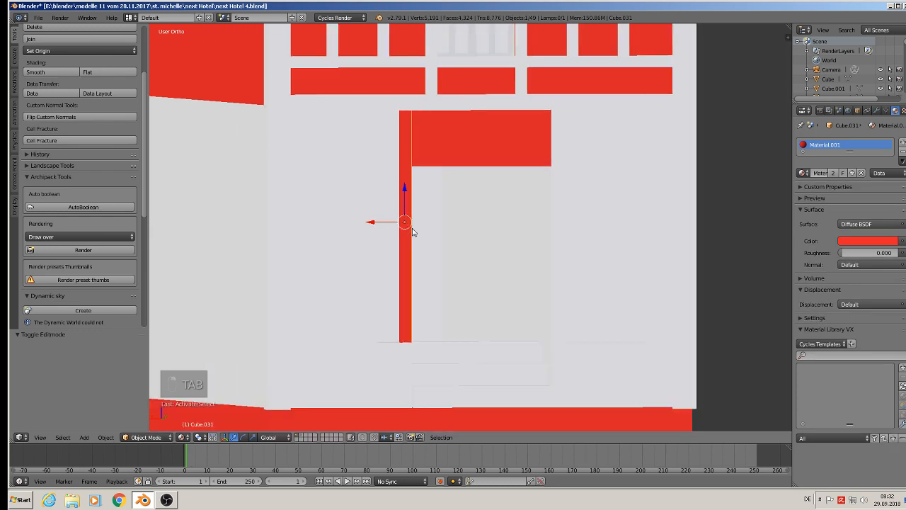
{"action": "key", "text": "shift+d"}
{"action": "key", "text": "x"}
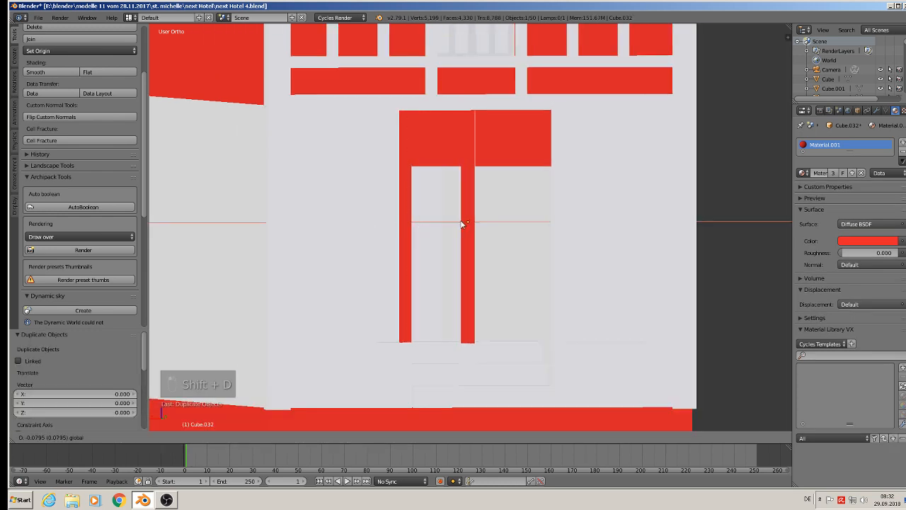
{"action": "left_click", "coordinate": [540, 233]}
{"action": "scroll", "coordinate": [531, 212], "scroll_direction": "up", "scroll_amount": 1}
{"action": "key", "text": "Tab"}
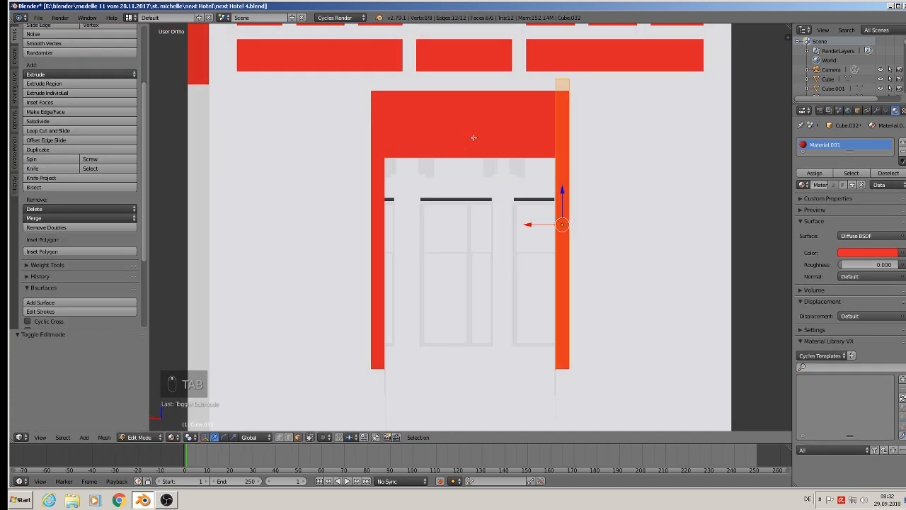
{"action": "key", "text": "Tab"}
Step: Assign the white Material to the faces of the lintel block above the entrance opening
{"action": "right_click", "coordinate": [474, 132]}
{"action": "key", "text": "Tab"}
{"action": "key", "text": "Tab"}
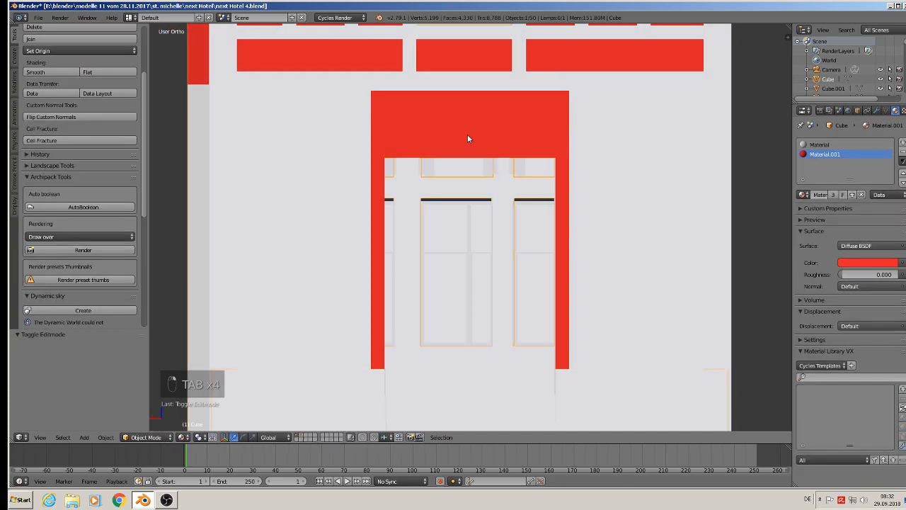
{"action": "key", "text": "Tab"}
{"action": "key", "text": "Tab"}
{"action": "key", "text": "Tab"}
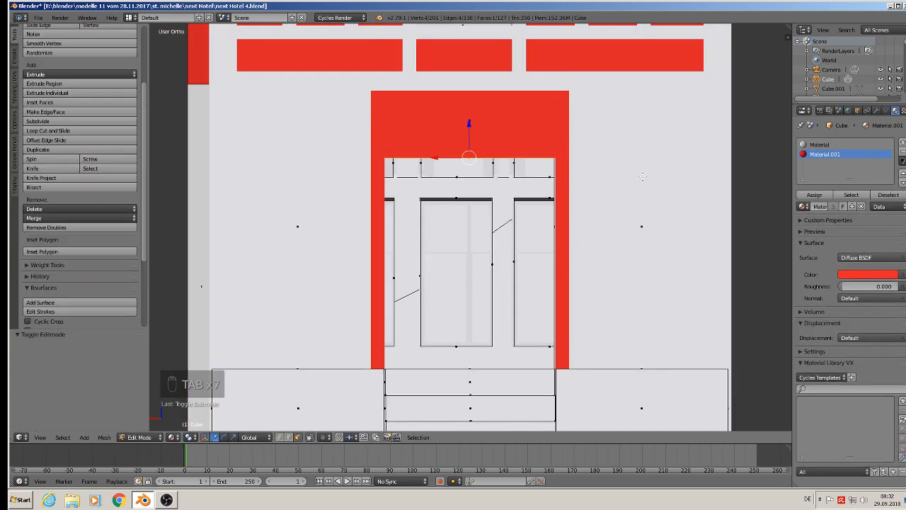
{"action": "middle_click_drag", "start_coordinate": [486, 134], "coordinate": [440, 119]}
{"action": "right_click", "coordinate": [450, 143], "text": "alt"}
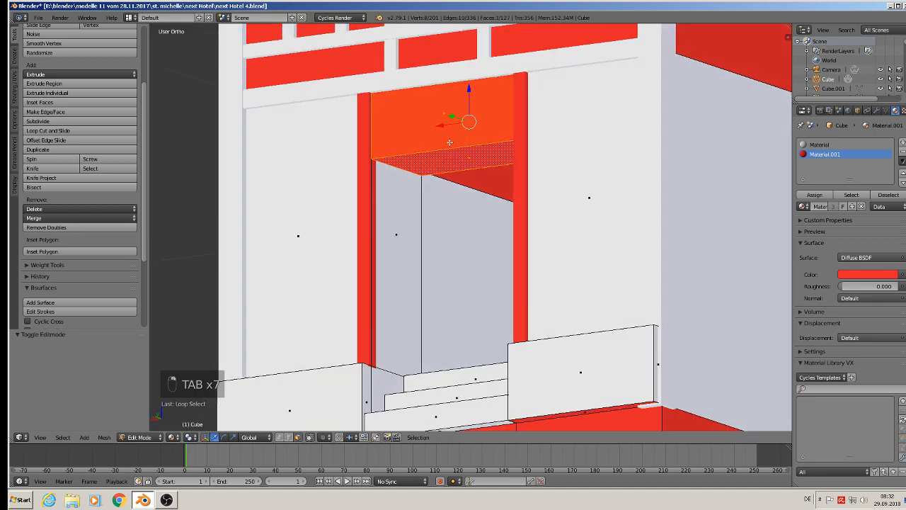
{"action": "left_click", "coordinate": [819, 145]}
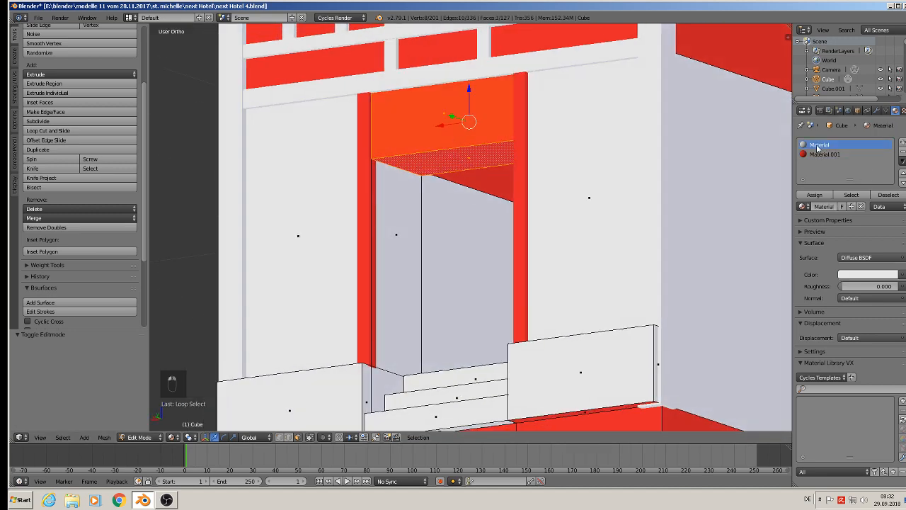
{"action": "left_click", "coordinate": [816, 195]}
{"action": "key", "text": "Tab"}
Step: Duplicate the red post at the entrance opening's edge, keeping the copy in place
{"action": "middle_click_drag", "start_coordinate": [544, 190], "coordinate": [450, 157]}
{"action": "scroll", "coordinate": [566, 202], "scroll_direction": "down", "scroll_amount": 2}
{"action": "middle_click_drag", "start_coordinate": [540, 217], "coordinate": [541, 228]}
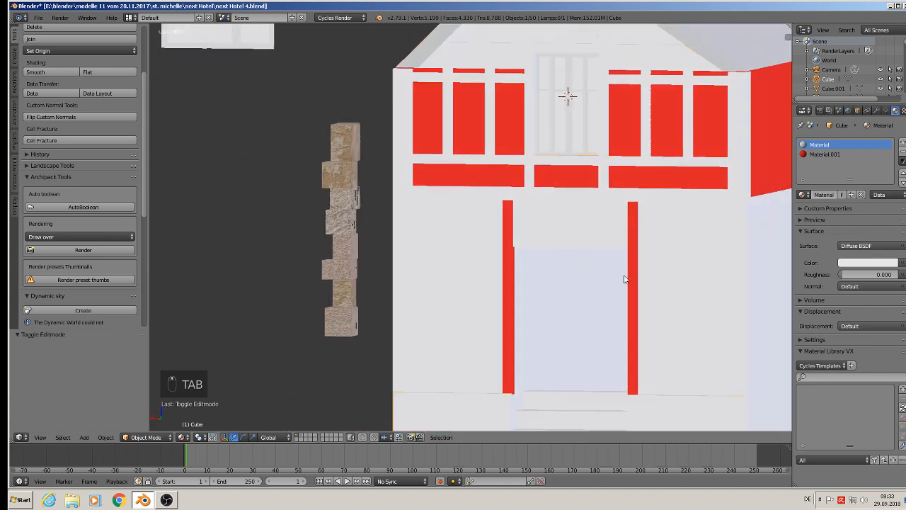
{"action": "right_click", "coordinate": [629, 274]}
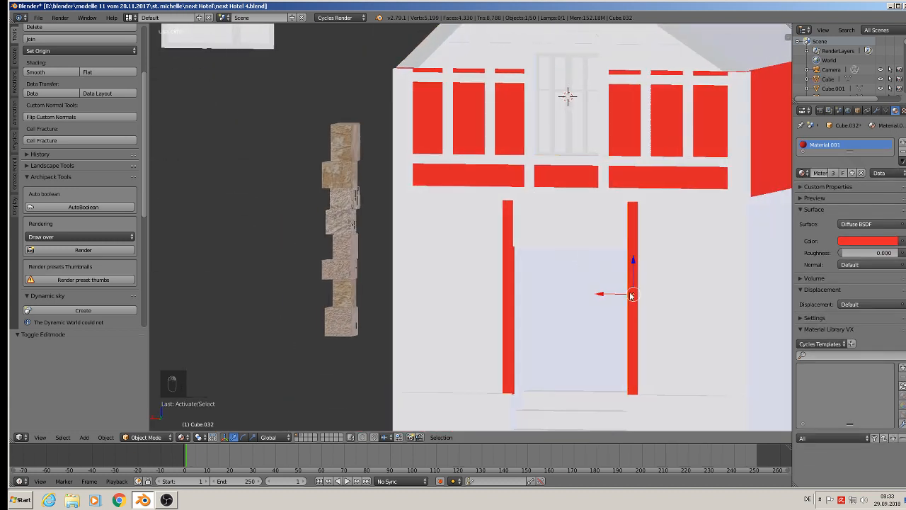
{"action": "key", "text": "shift+d"}
{"action": "key", "text": "r"}
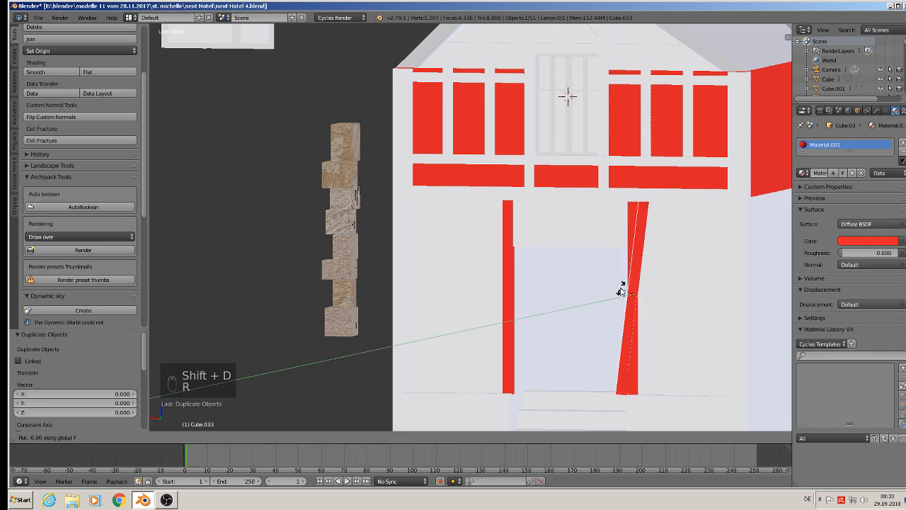
{"action": "right_click", "coordinate": [616, 280]}
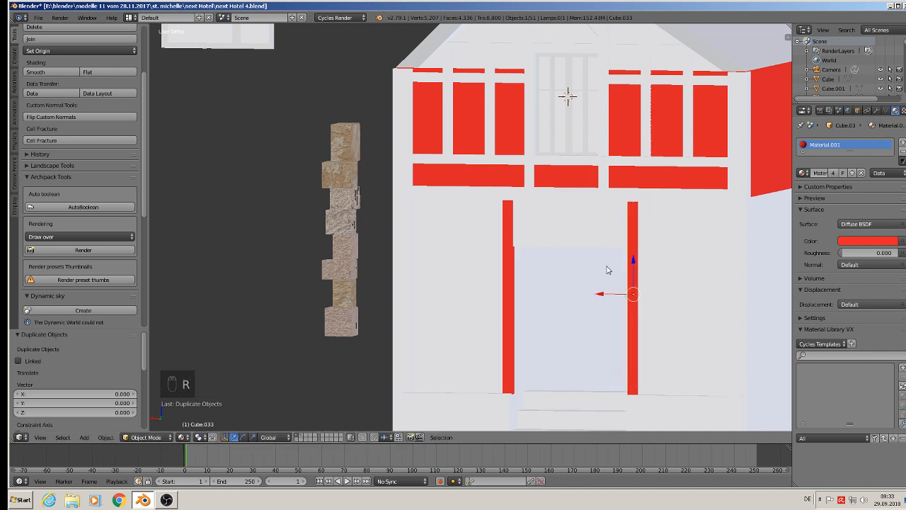
{"action": "key", "text": "r"}
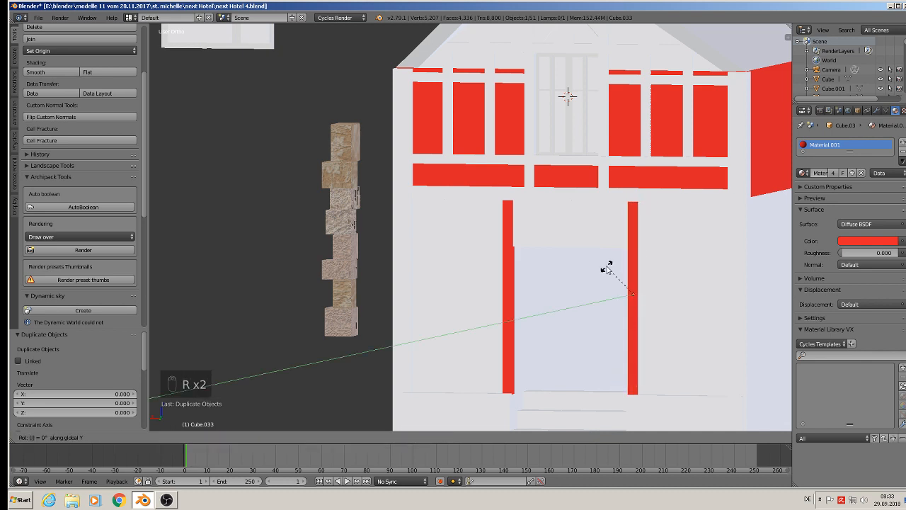
{"action": "type", "text": "/y90"}
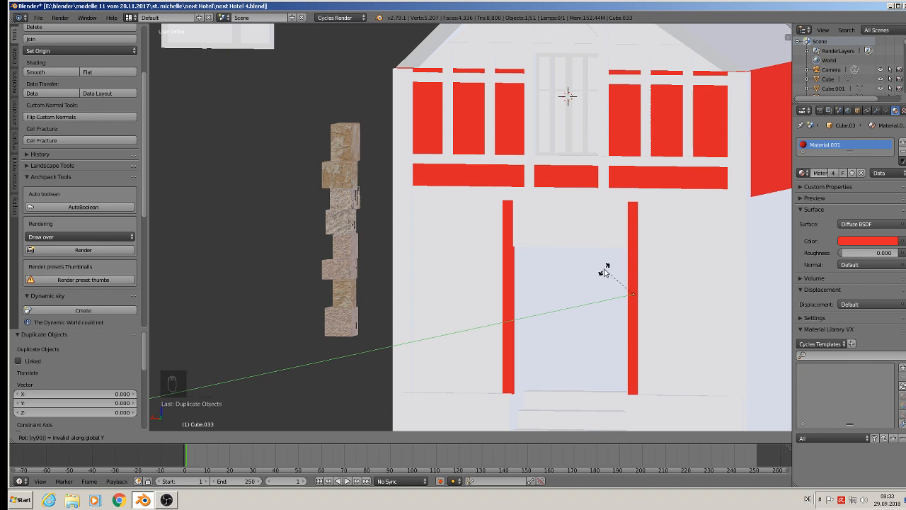
{"action": "right_click", "coordinate": [604, 271]}
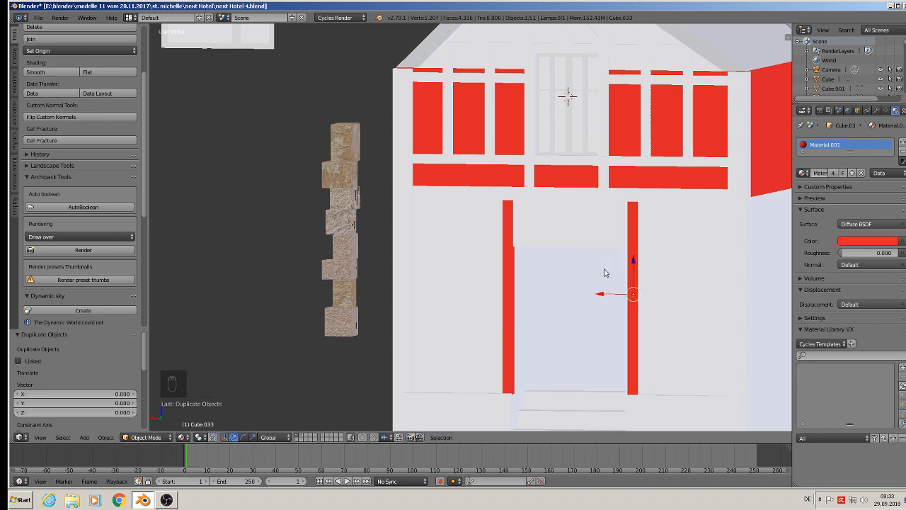
Step: Rotate the copied post 90° about Y, then raise it to the opening's head and center it with a 0.101 shift in X
{"action": "type", "text": "ry90"}
{"action": "key", "text": "Return"}
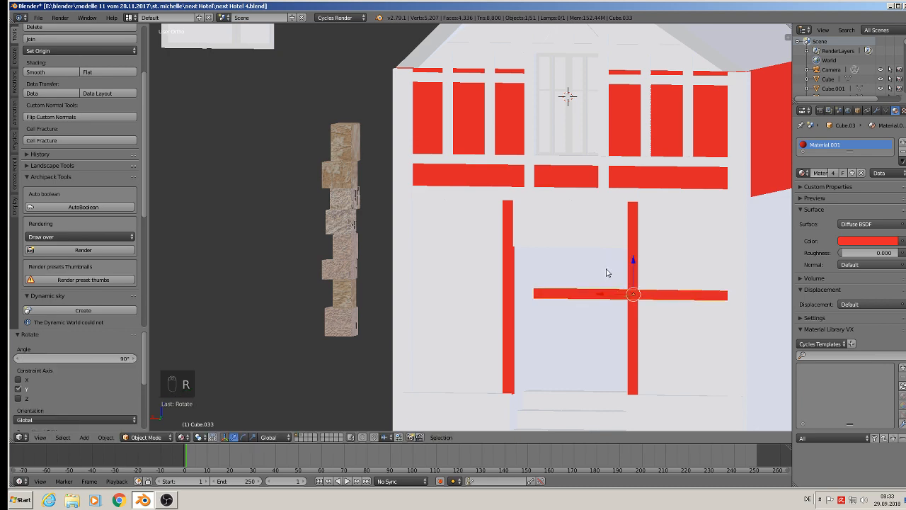
{"action": "left_click_drag", "start_coordinate": [635, 276], "coordinate": [554, 239]}
{"action": "scroll", "coordinate": [545, 255], "scroll_direction": "up", "scroll_amount": 2}
{"action": "middle_click_drag", "start_coordinate": [542, 269], "coordinate": [538, 231]}
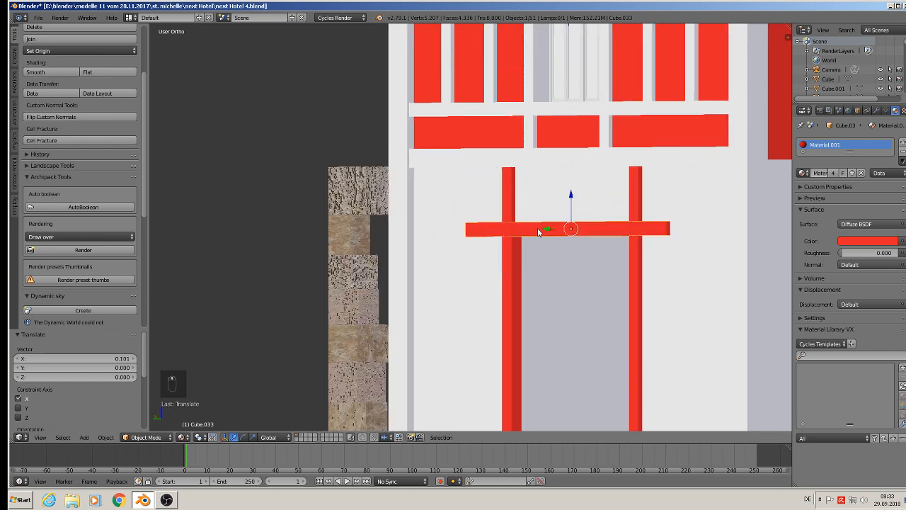
{"action": "left_click_drag", "start_coordinate": [566, 204], "coordinate": [568, 204]}
Step: Scale the red crossbar by 1.724 along X so it spans the width of the timber panels above
{"action": "middle_click_drag", "start_coordinate": [568, 204], "coordinate": [630, 287]}
{"action": "scroll", "coordinate": [630, 287], "scroll_direction": "down", "scroll_amount": 3}
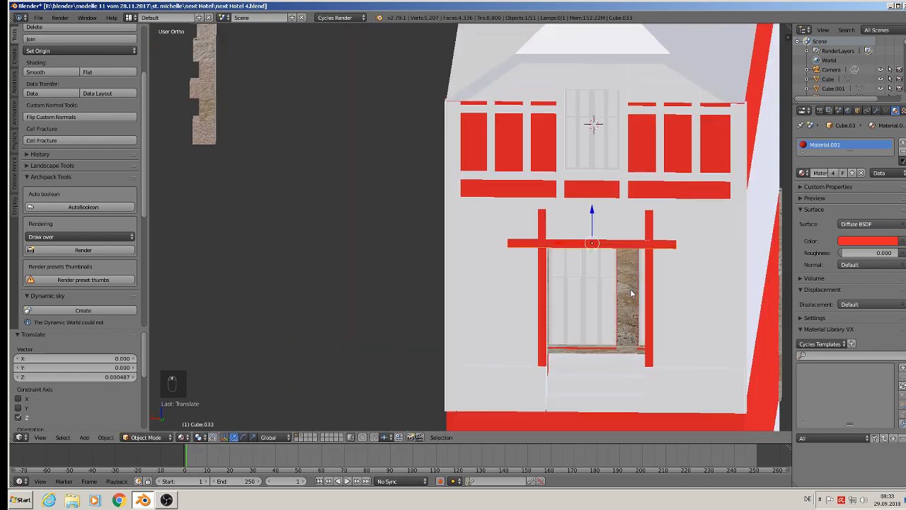
{"action": "key", "text": "s"}
{"action": "key", "text": "x"}
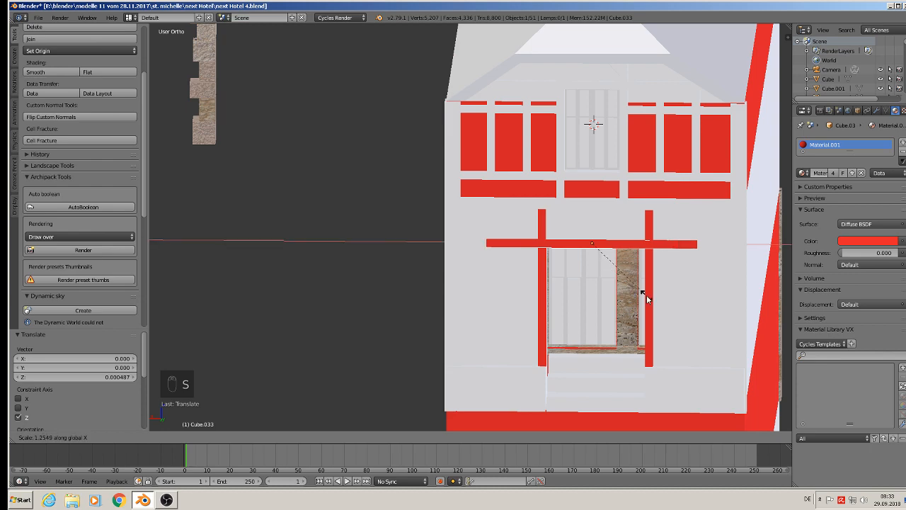
{"action": "left_click", "coordinate": [676, 309]}
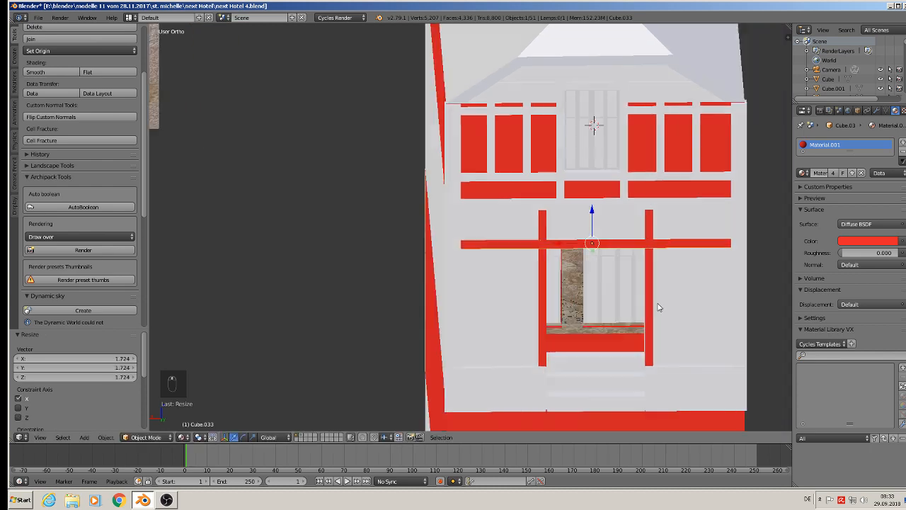
Step: Add one vertical loop cut to the side wall's upper red band and slide it toward the gable-end corner
{"action": "middle_click_drag", "start_coordinate": [658, 309], "coordinate": [558, 221]}
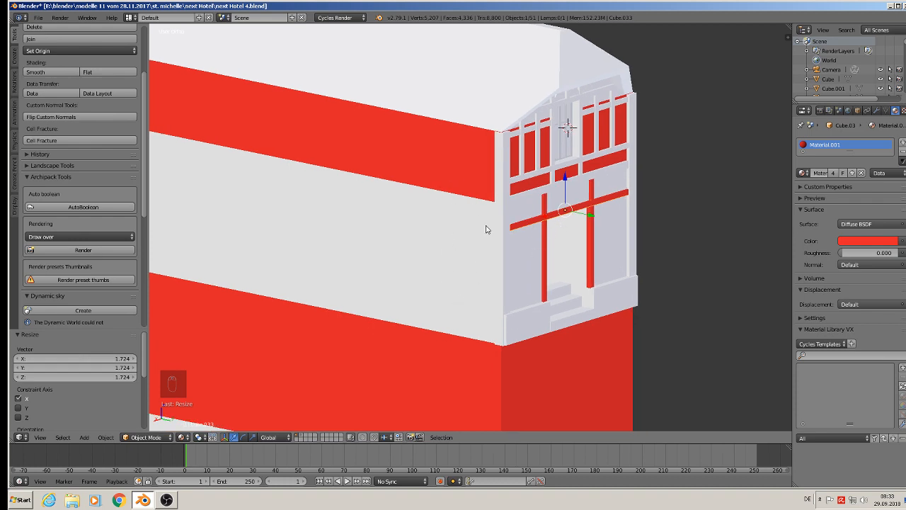
{"action": "middle_click_drag", "start_coordinate": [458, 248], "coordinate": [511, 212], "text": "shift"}
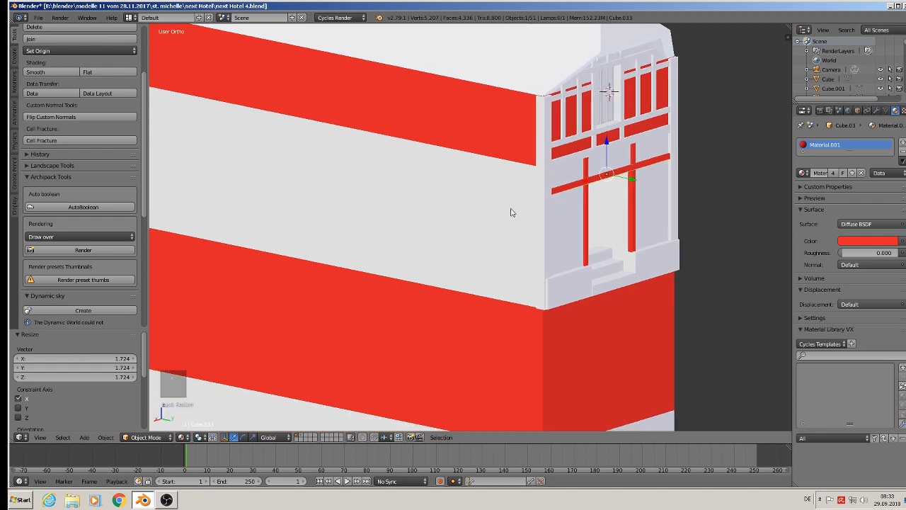
{"action": "key", "text": "Tab"}
{"action": "key", "text": "Tab"}
{"action": "right_click", "coordinate": [489, 162]}
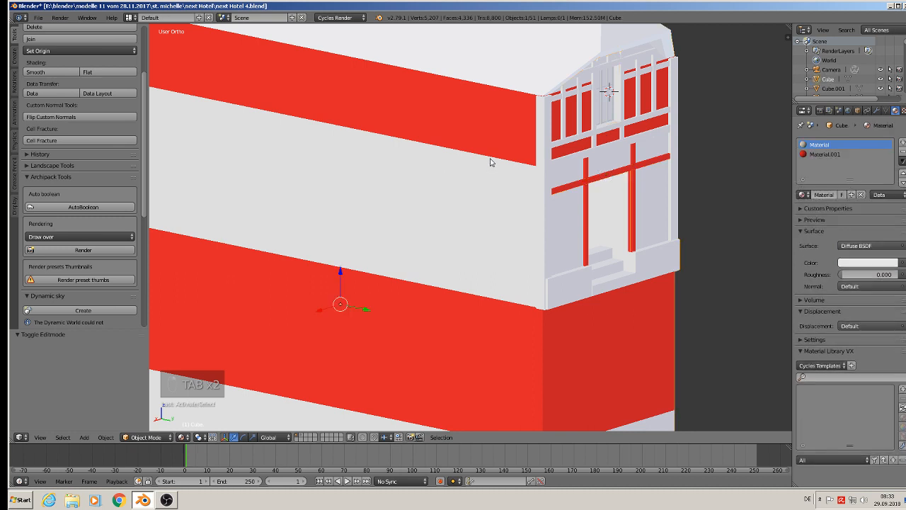
{"action": "key", "text": "Tab"}
{"action": "key", "text": "ctrl+r"}
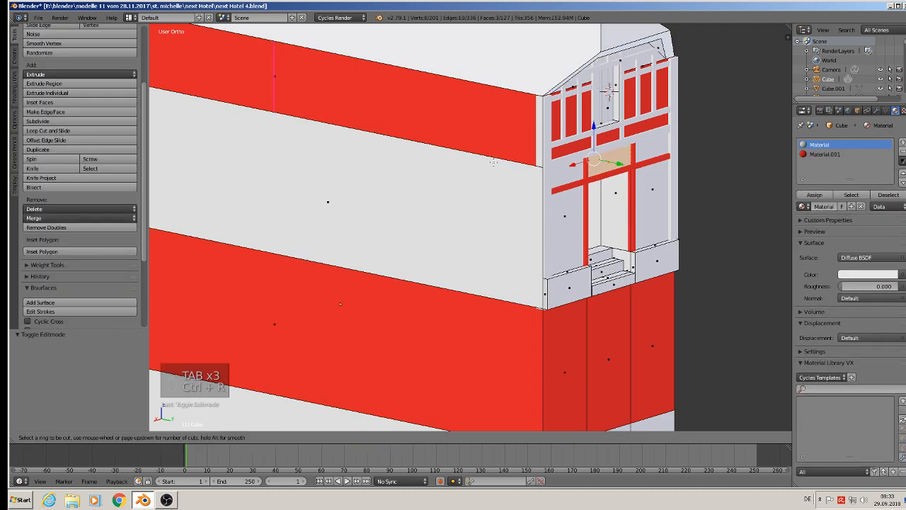
{"action": "left_click", "coordinate": [493, 162]}
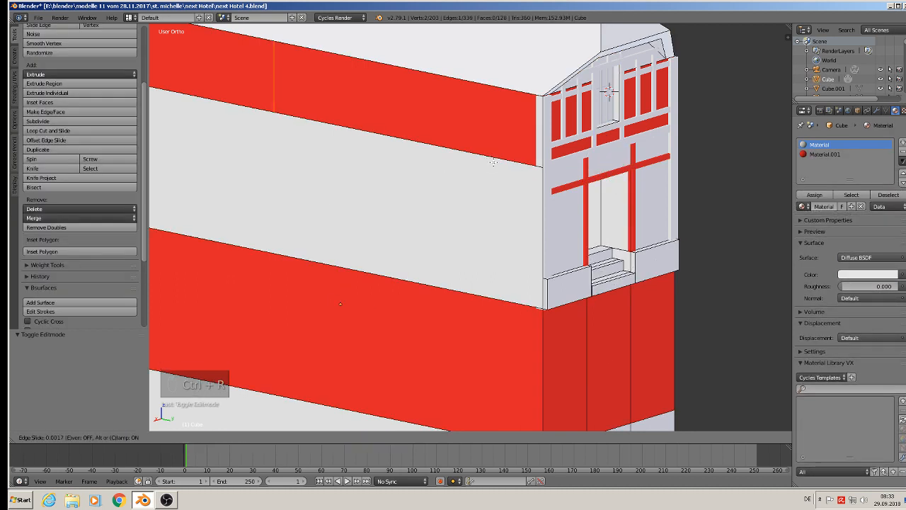
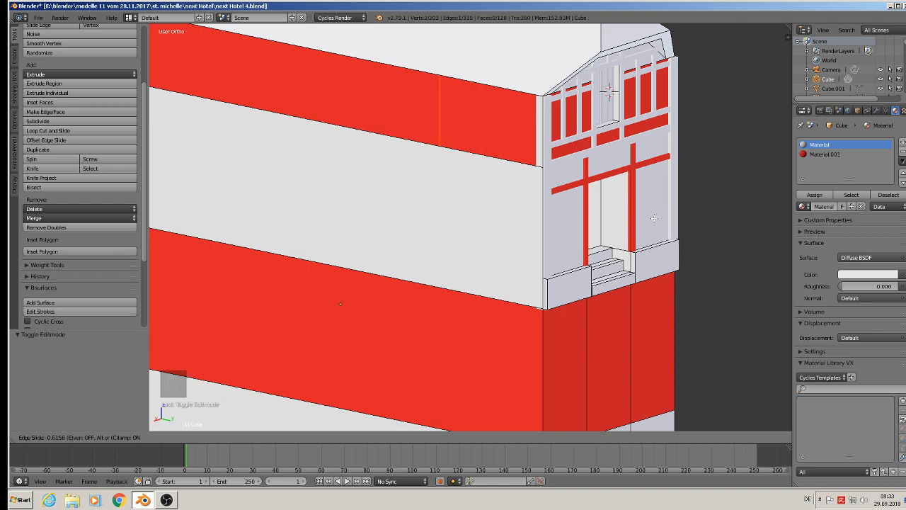
{"action": "left_click", "coordinate": [697, 238]}
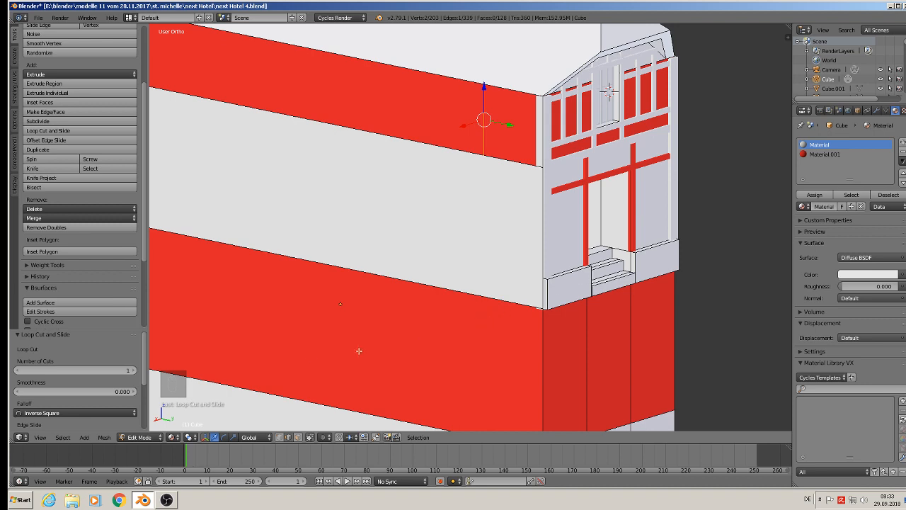
Step: Knife-cut the white side wall vertically from the loop cut's lower end down to the lower red band
{"action": "left_click", "coordinate": [35, 168]}
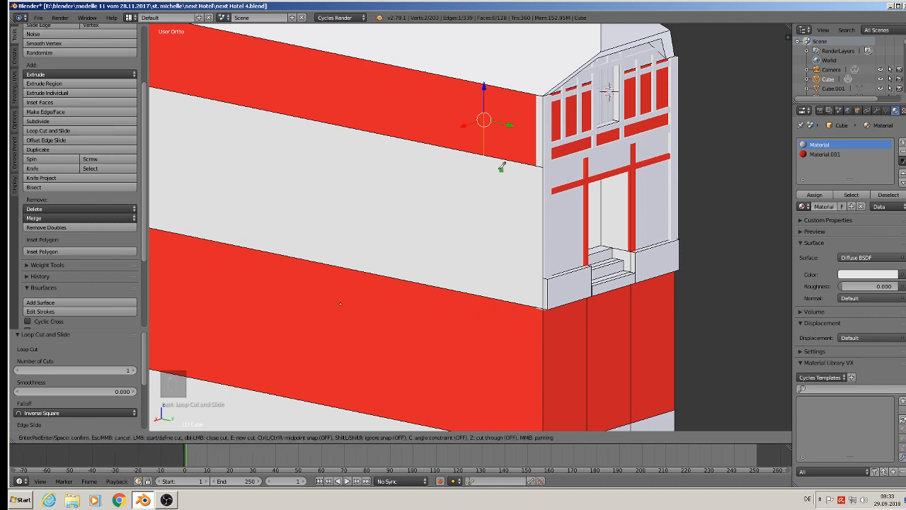
{"action": "left_click", "coordinate": [483, 155]}
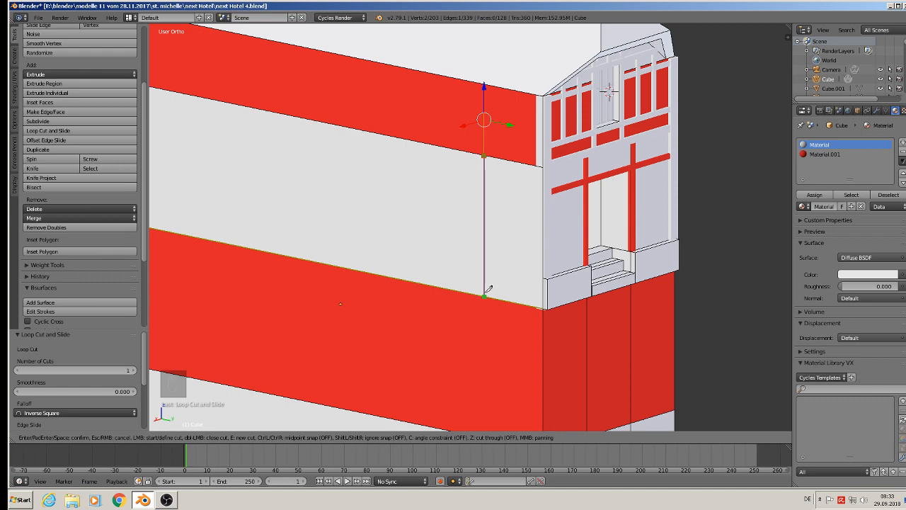
{"action": "left_click", "coordinate": [484, 294]}
{"action": "key", "text": "Return"}
{"action": "middle_click_drag", "start_coordinate": [488, 290], "coordinate": [515, 272]}
{"action": "scroll", "coordinate": [606, 185], "scroll_direction": "up", "scroll_amount": 1}
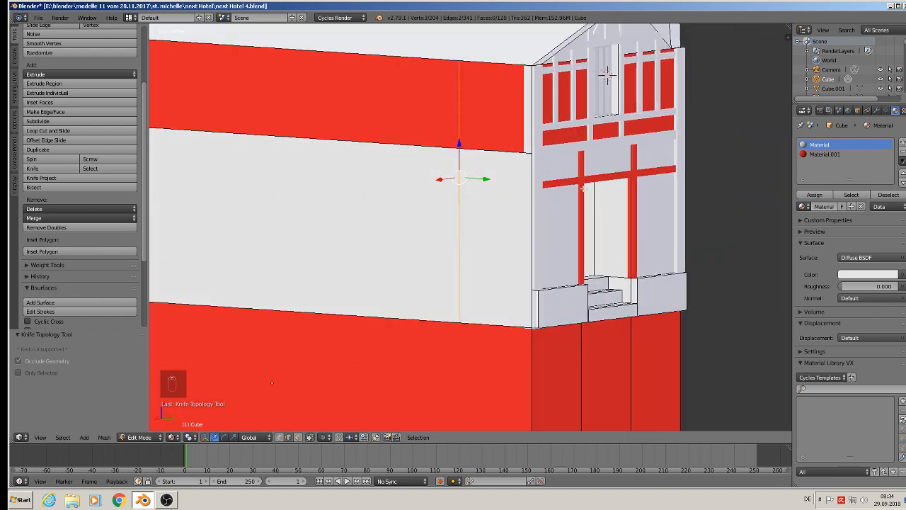
{"action": "key", "text": "Tab"}
Step: Duplicate the red crossbar, move the copy 0.430 in X beyond the side wall, and rotate it 90° about Y
{"action": "right_click", "coordinate": [575, 184]}
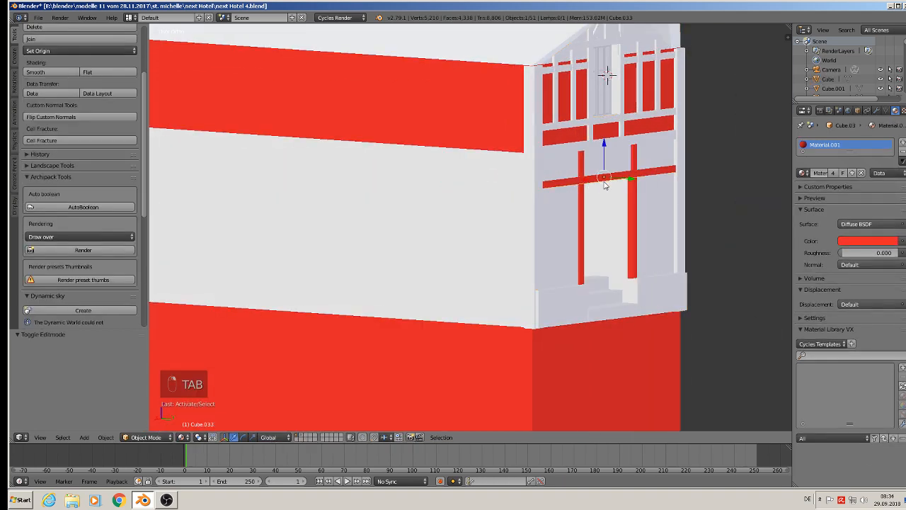
{"action": "key", "text": "shift+d"}
{"action": "right_click", "coordinate": [607, 185]}
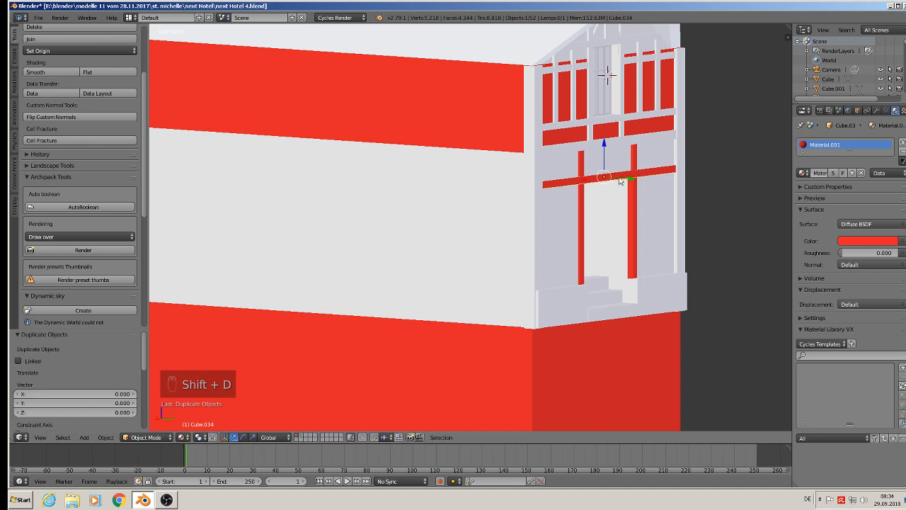
{"action": "middle_click_drag", "start_coordinate": [606, 186], "coordinate": [570, 188]}
{"action": "left_click_drag", "start_coordinate": [571, 186], "coordinate": [387, 209]}
{"action": "key", "text": "r"}
{"action": "key", "text": "y"}
{"action": "key", "text": "9"}
{"action": "key", "text": "0"}
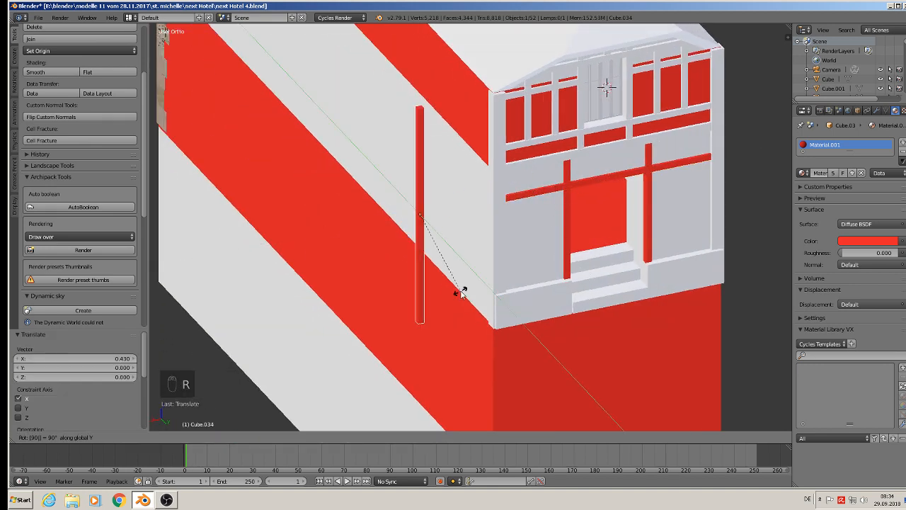
{"action": "left_click", "coordinate": [462, 294]}
Step: Move the new upright post -0.138 in Y and position it against the side wall at the vertical cut
{"action": "middle_click_drag", "start_coordinate": [465, 295], "coordinate": [541, 258]}
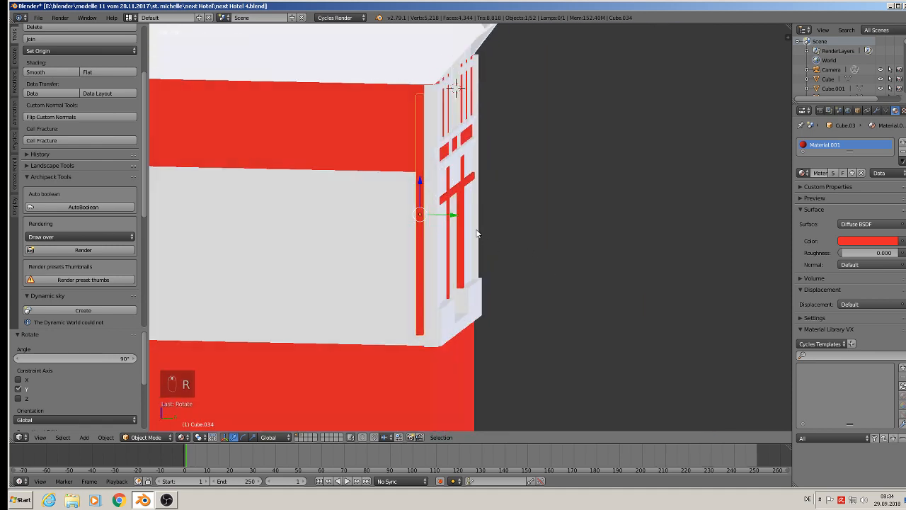
{"action": "left_click_drag", "start_coordinate": [455, 215], "coordinate": [390, 210]}
{"action": "middle_click_drag", "start_coordinate": [390, 210], "coordinate": [345, 223]}
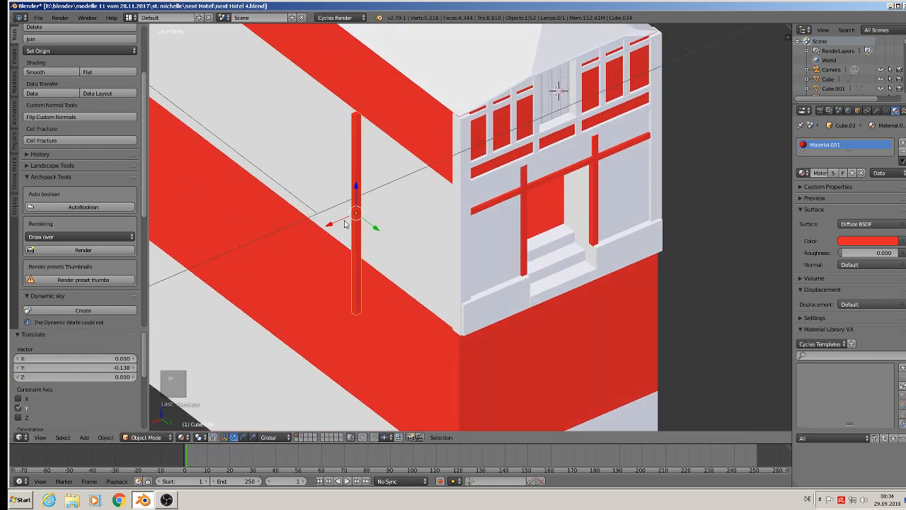
{"action": "left_click_drag", "start_coordinate": [356, 195], "coordinate": [400, 212]}
{"action": "middle_click_drag", "start_coordinate": [400, 212], "coordinate": [441, 207]}
{"action": "left_click_drag", "start_coordinate": [452, 211], "coordinate": [439, 224]}
Step: Assign the white Material to the side wall's upper face between the vertical cut and the gable-end corner
{"action": "right_click", "coordinate": [443, 205]}
{"action": "key", "text": "Tab"}
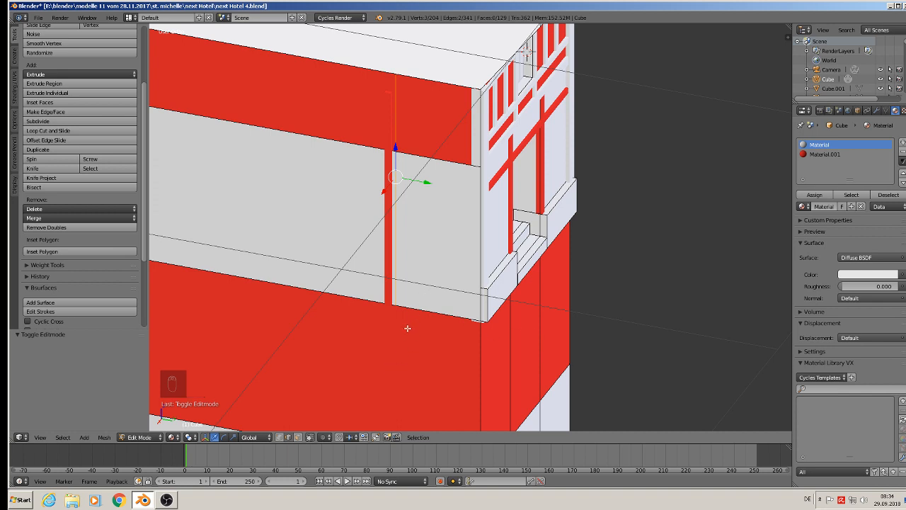
{"action": "left_click", "coordinate": [298, 437]}
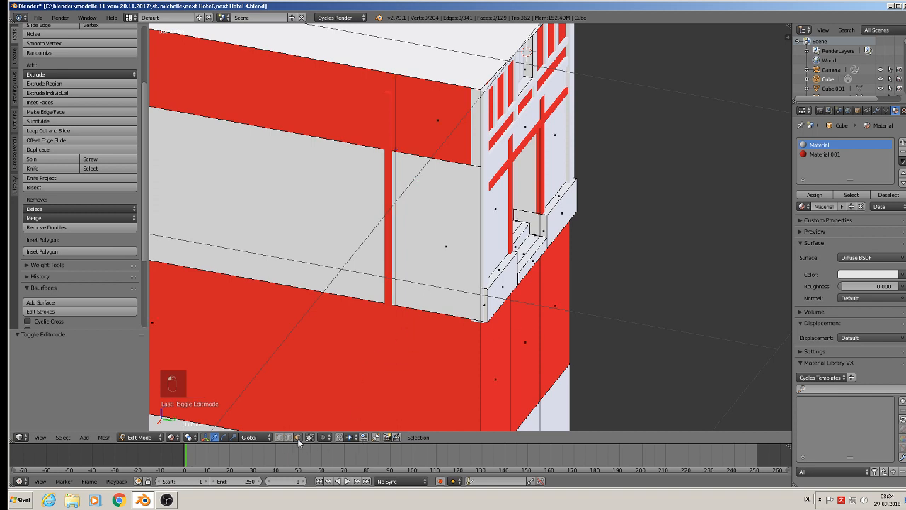
{"action": "right_click", "coordinate": [459, 123]}
{"action": "left_click", "coordinate": [818, 145]}
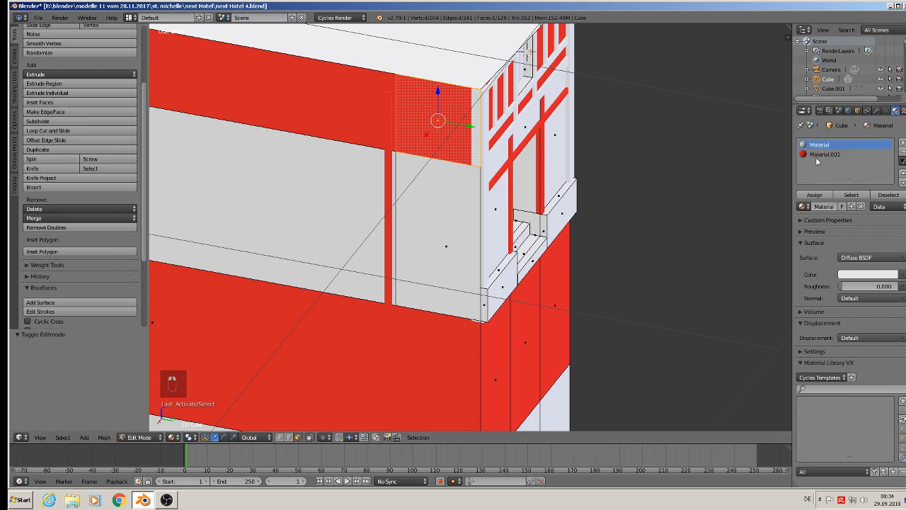
{"action": "left_click", "coordinate": [815, 196]}
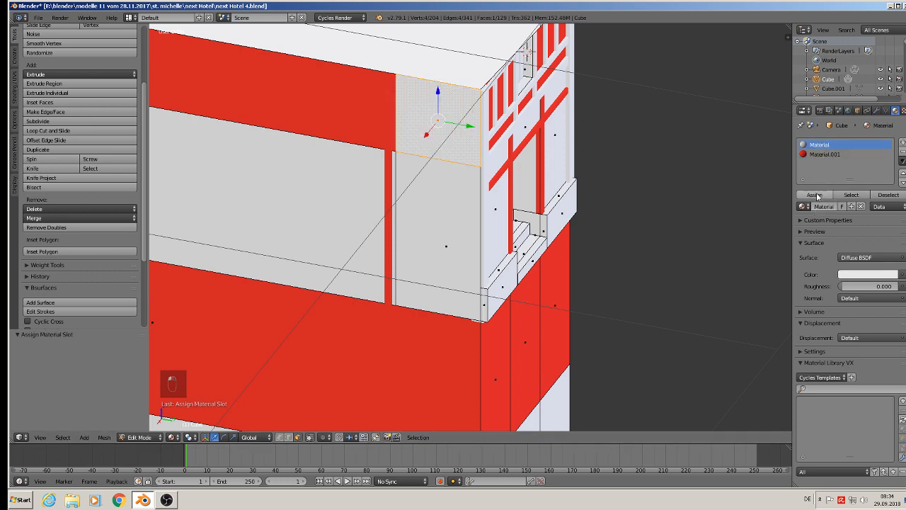
Step: Move the side wall's red post 0.014 in Y and shorten it along Z
{"action": "middle_click_drag", "start_coordinate": [547, 232], "coordinate": [565, 221]}
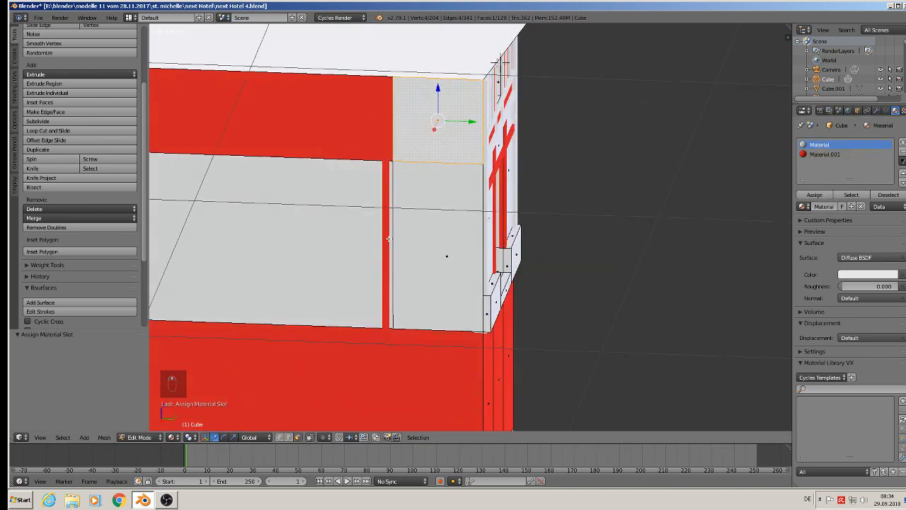
{"action": "key", "text": "Tab"}
{"action": "right_click", "coordinate": [415, 219]}
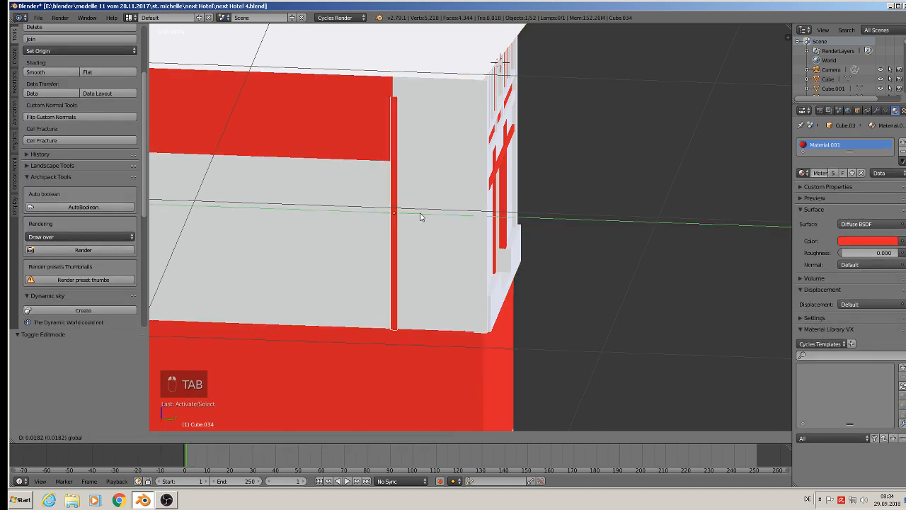
{"action": "left_click", "coordinate": [419, 217]}
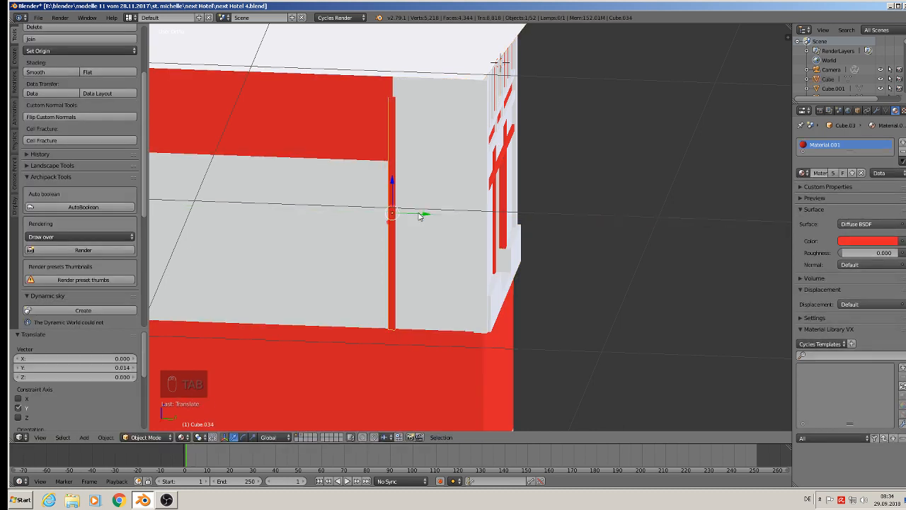
{"action": "key", "text": "s"}
{"action": "key", "text": "z"}
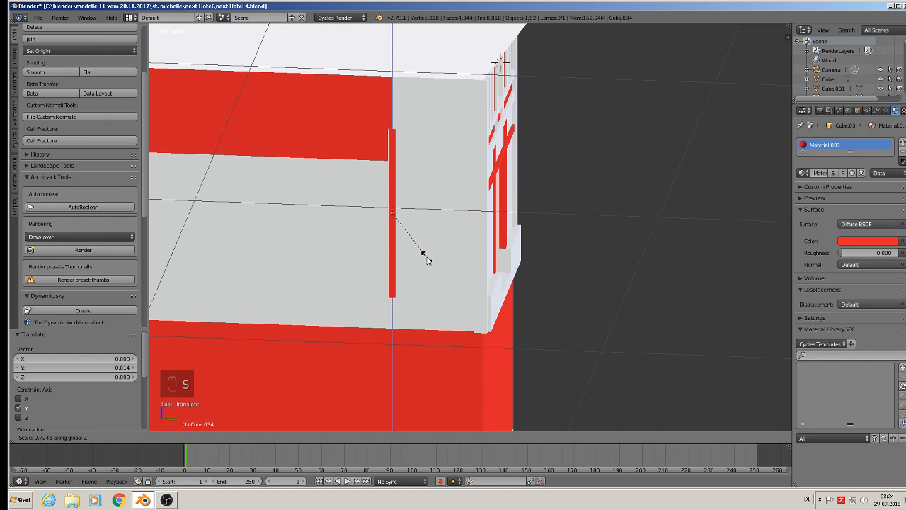
{"action": "left_click", "coordinate": [429, 264]}
Step: Lower the red post 0.068 in Z and fine-tune its height and position to fit between the upper and lower red bands
{"action": "left_click_drag", "start_coordinate": [397, 191], "coordinate": [396, 215]}
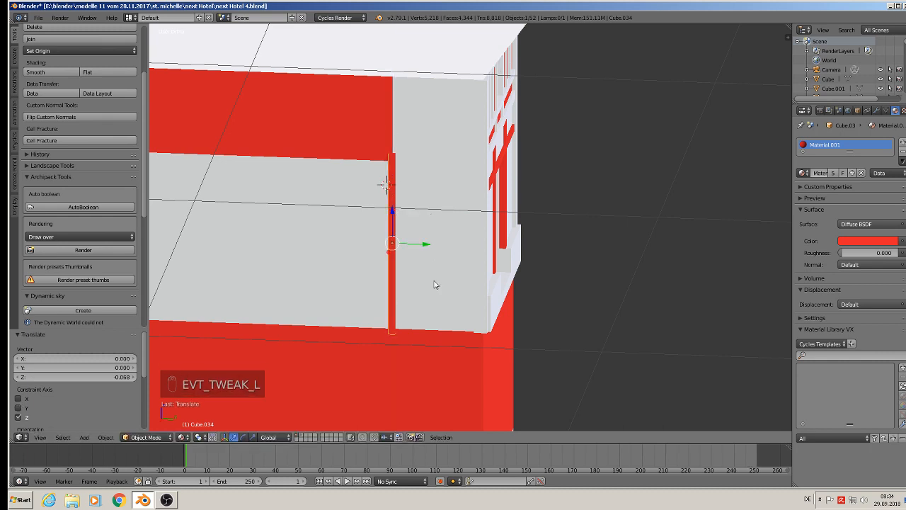
{"action": "key", "text": "s"}
{"action": "key", "text": "z"}
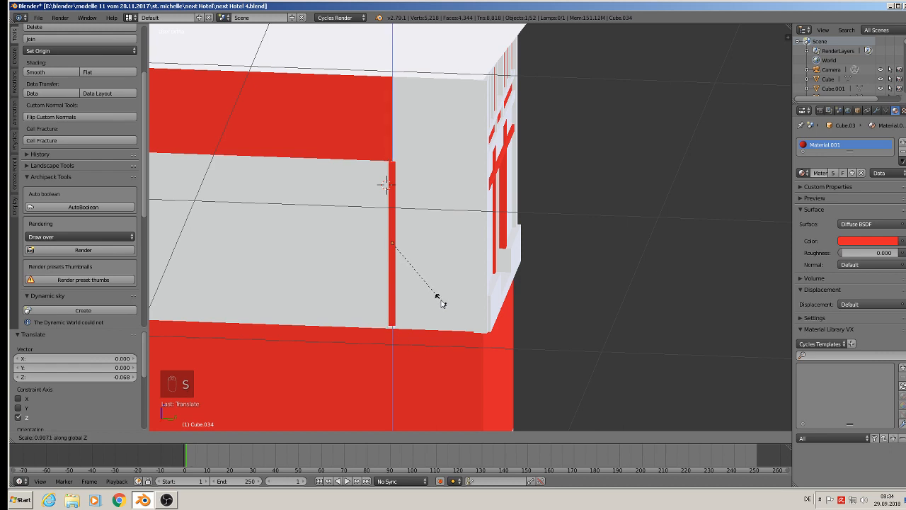
{"action": "left_click", "coordinate": [441, 303]}
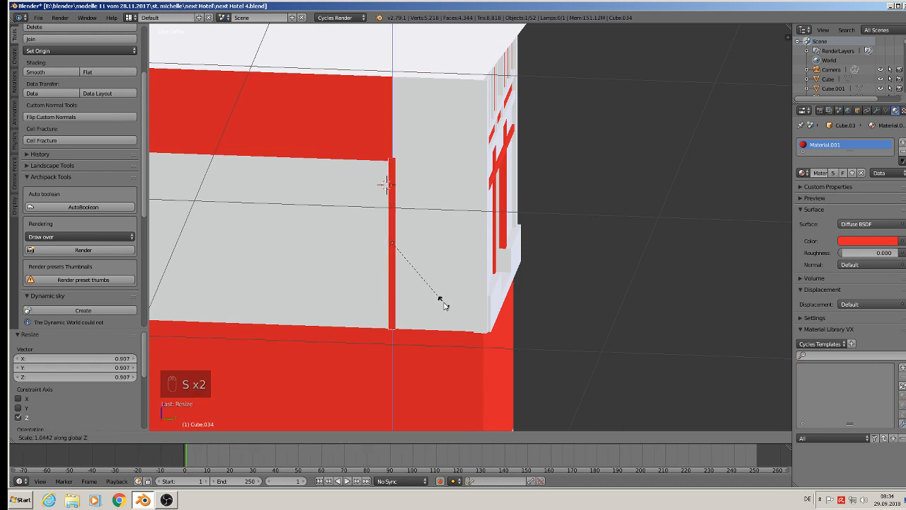
{"action": "left_click", "coordinate": [445, 308]}
{"action": "left_click_drag", "start_coordinate": [397, 223], "coordinate": [398, 225]}
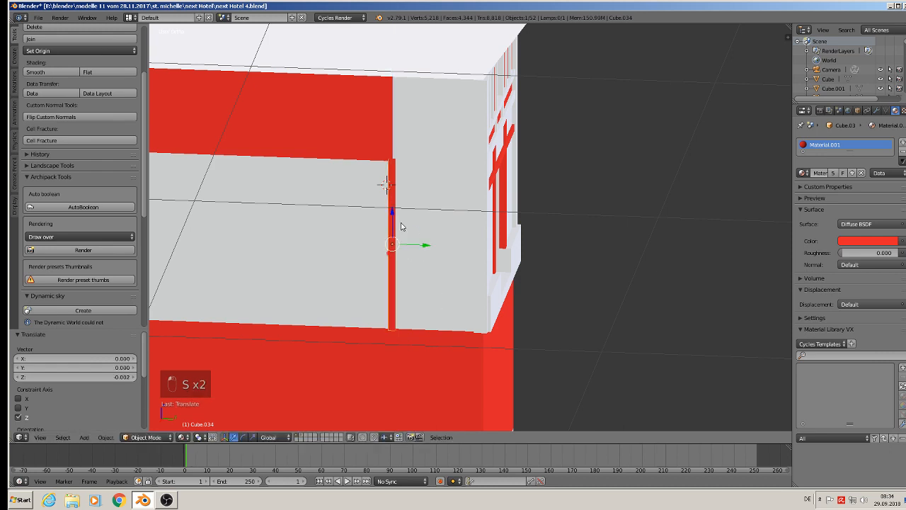
Step: Examine the street-view reference photo of the building corner and compare it with the model's rear corner and entrance
{"action": "middle_click_drag", "start_coordinate": [402, 227], "coordinate": [484, 339]}
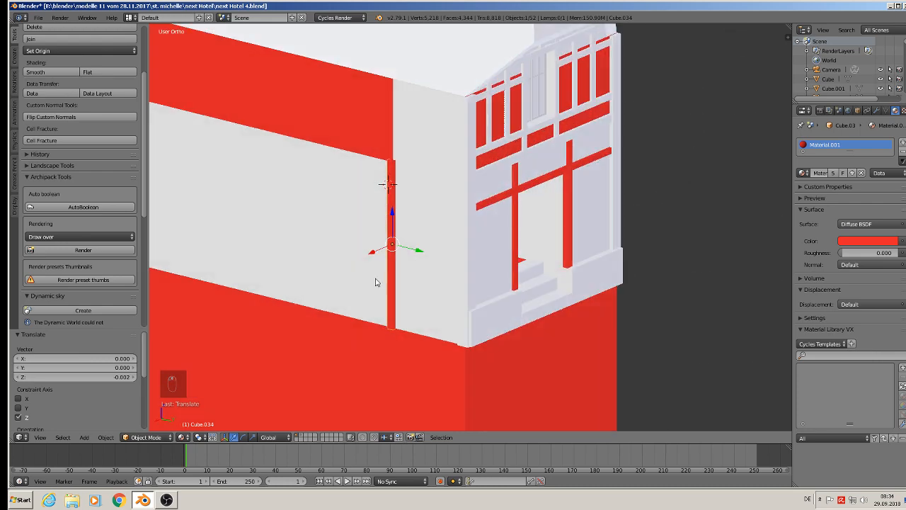
{"action": "scroll", "coordinate": [478, 318], "scroll_direction": "down", "scroll_amount": 7}
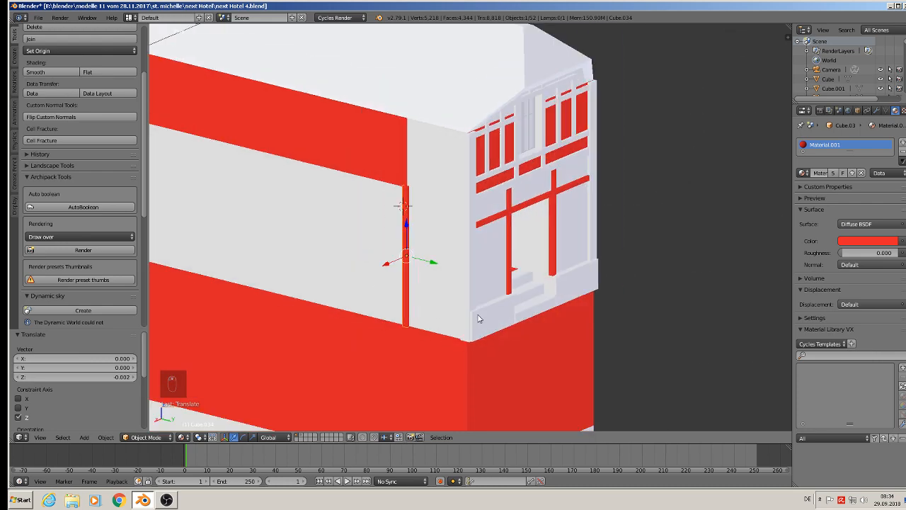
{"action": "key", "text": "KP_1"}
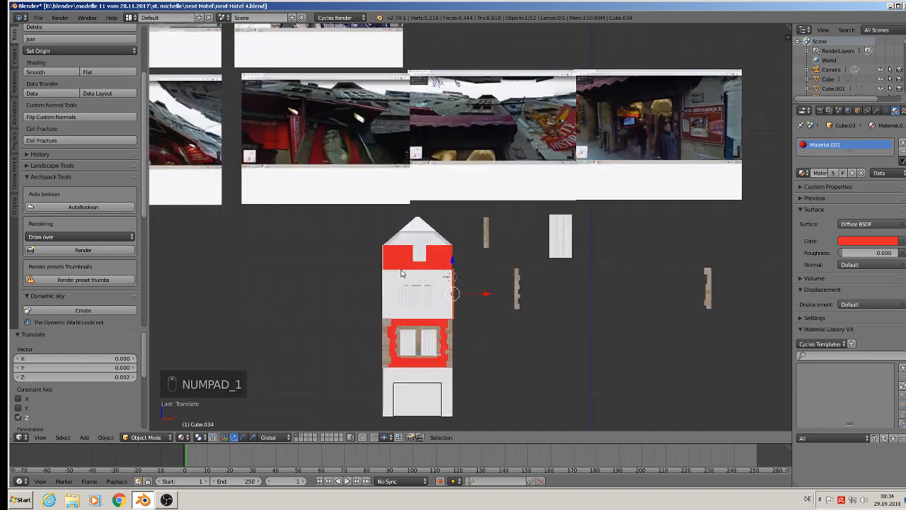
{"action": "middle_click_drag", "start_coordinate": [259, 238], "coordinate": [226, 311], "text": "shift"}
{"action": "scroll", "coordinate": [602, 375], "scroll_direction": "up", "scroll_amount": 6}
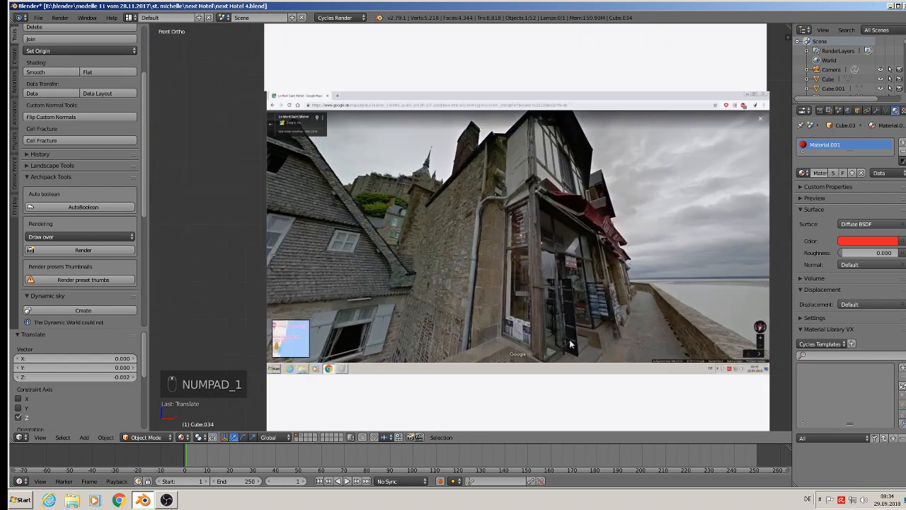
{"action": "middle_click_drag", "start_coordinate": [551, 367], "coordinate": [525, 304], "text": "shift"}
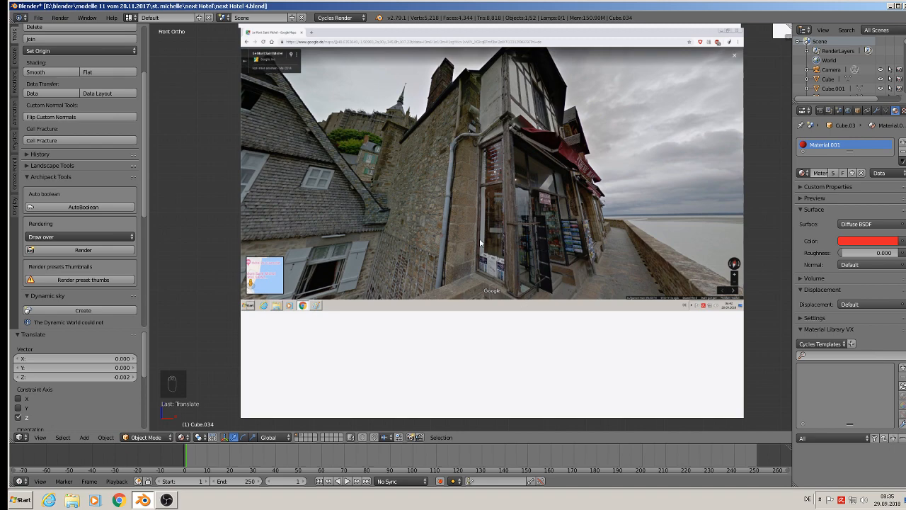
{"action": "scroll", "coordinate": [480, 243], "scroll_direction": "down", "scroll_amount": 6}
{"action": "key", "text": "ctrl+KP_1"}
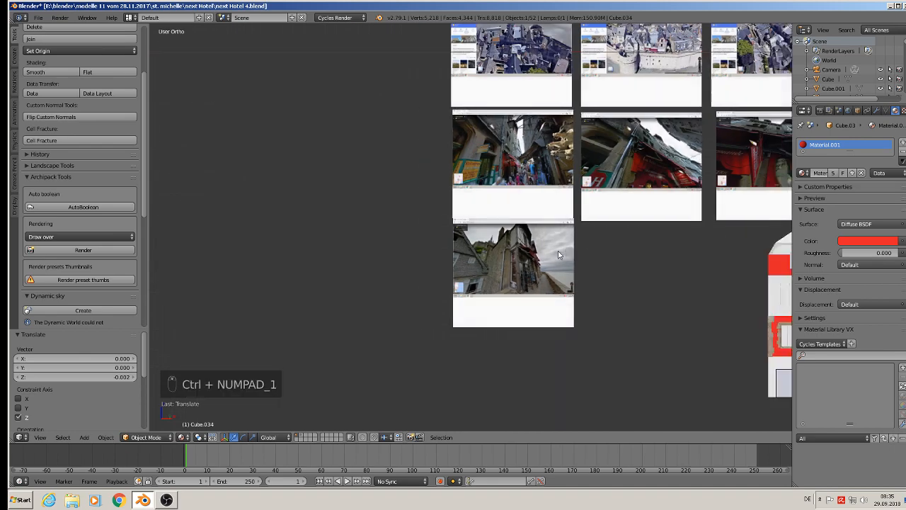
{"action": "scroll", "coordinate": [554, 201], "scroll_direction": "up", "scroll_amount": 6}
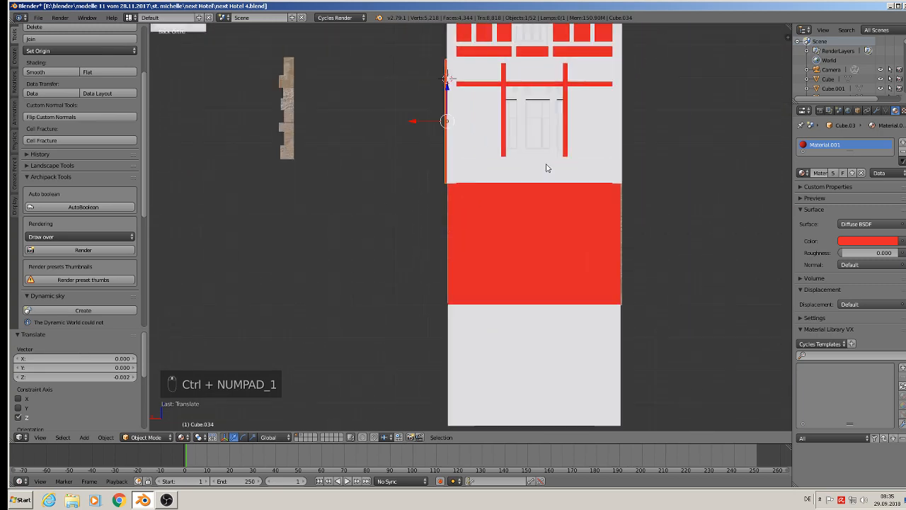
{"action": "middle_click_drag", "start_coordinate": [546, 167], "coordinate": [605, 173]}
{"action": "scroll", "coordinate": [551, 120], "scroll_direction": "up", "scroll_amount": 5}
{"action": "middle_click_drag", "start_coordinate": [444, 281], "coordinate": [469, 223], "text": "shift"}
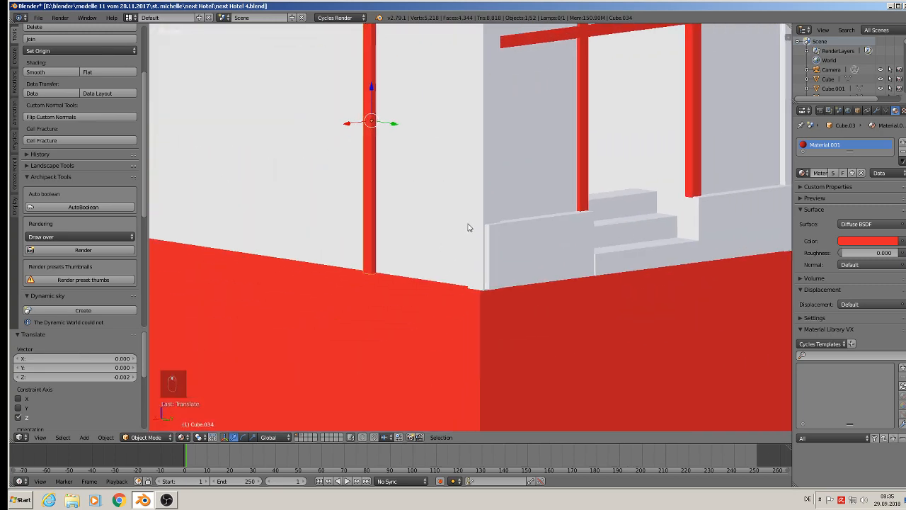
Step: Add a horizontal loop cut to the building's white side wall and slide it down near the lower red band
{"action": "scroll", "coordinate": [447, 225], "scroll_direction": "up", "scroll_amount": 2}
{"action": "key", "text": "Tab"}
{"action": "scroll", "coordinate": [364, 233], "scroll_direction": "down", "scroll_amount": 2}
{"action": "middle_click_drag", "start_coordinate": [364, 234], "coordinate": [384, 226]}
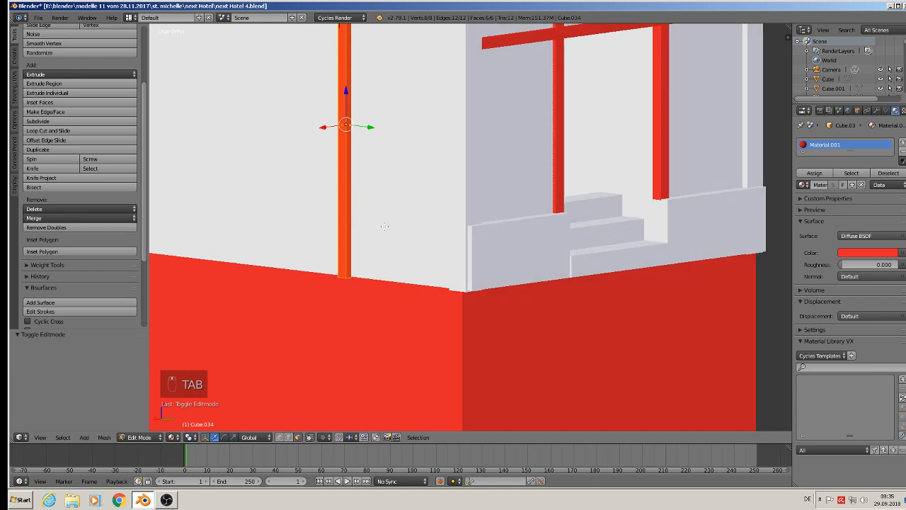
{"action": "key", "text": "Tab"}
{"action": "right_click", "coordinate": [404, 206]}
{"action": "key", "text": "Tab"}
{"action": "scroll", "coordinate": [404, 213], "scroll_direction": "down", "scroll_amount": 2}
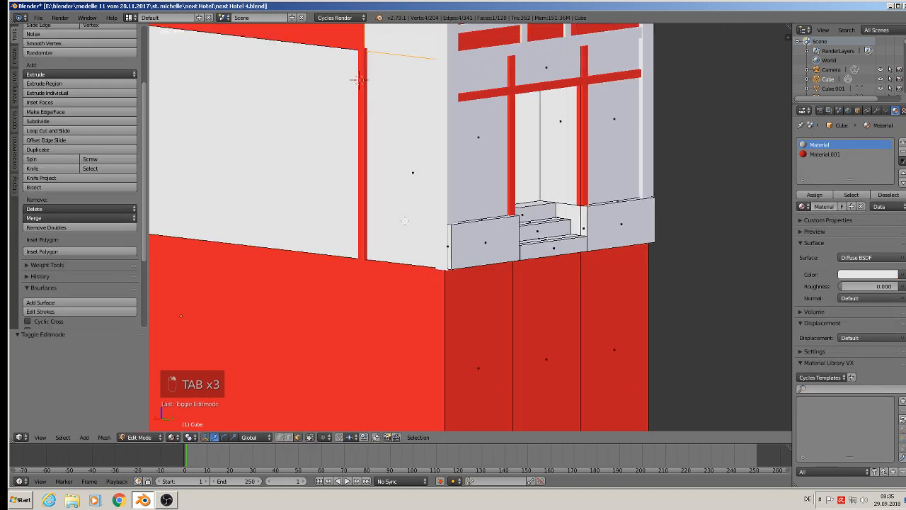
{"action": "key", "text": "ctrl+r"}
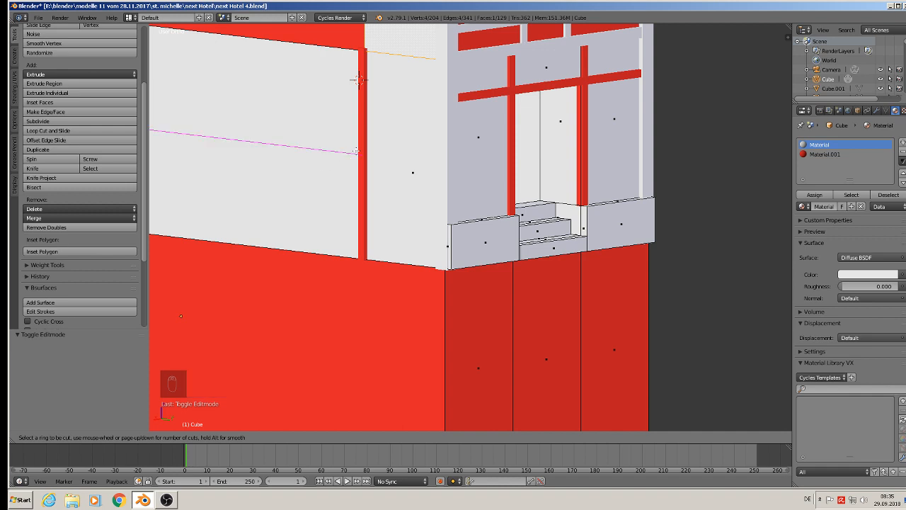
{"action": "left_click", "coordinate": [356, 151]}
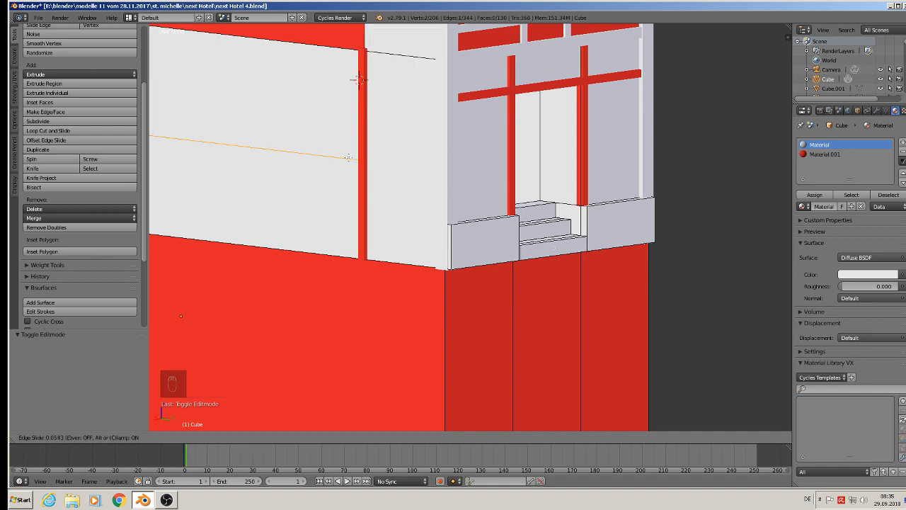
{"action": "left_click", "coordinate": [344, 215]}
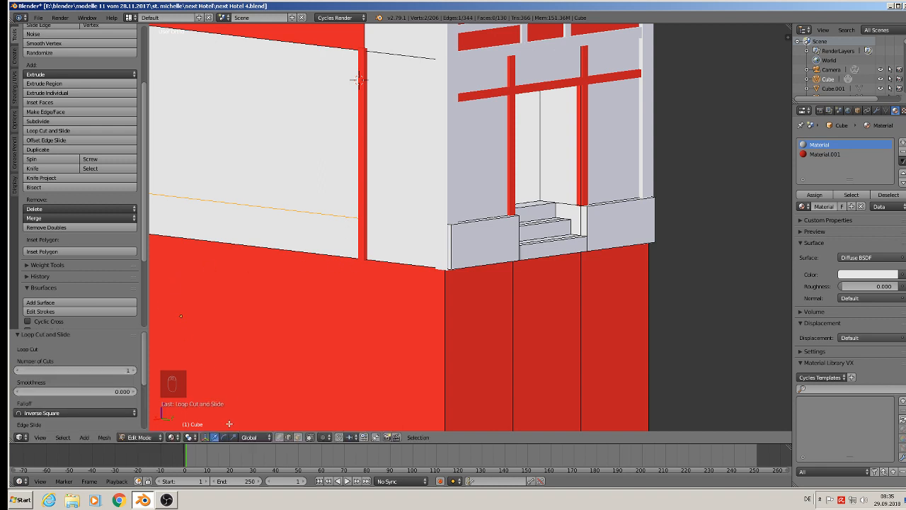
Step: Knife-cut the side wall from the loop cut's end at the red post across to the building corner
{"action": "left_click", "coordinate": [32, 168]}
{"action": "left_click", "coordinate": [364, 219]}
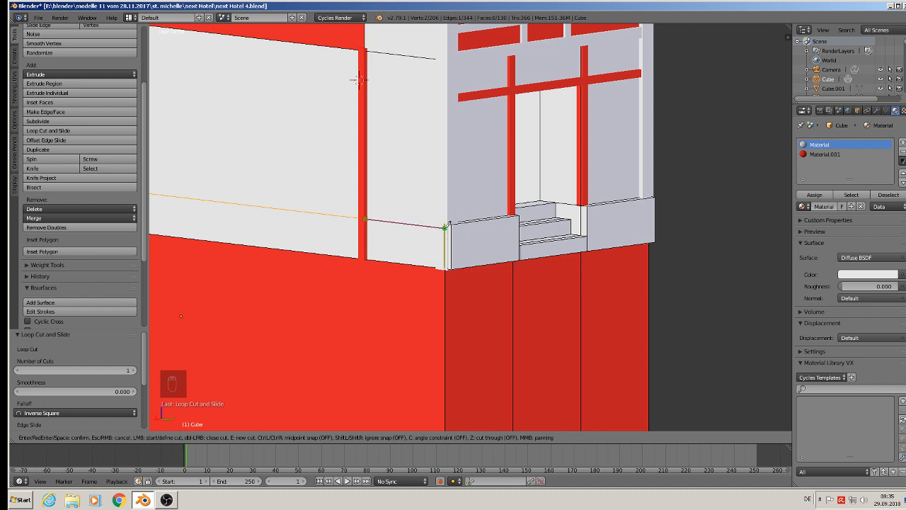
{"action": "left_click", "coordinate": [445, 227]}
{"action": "key", "text": "Return"}
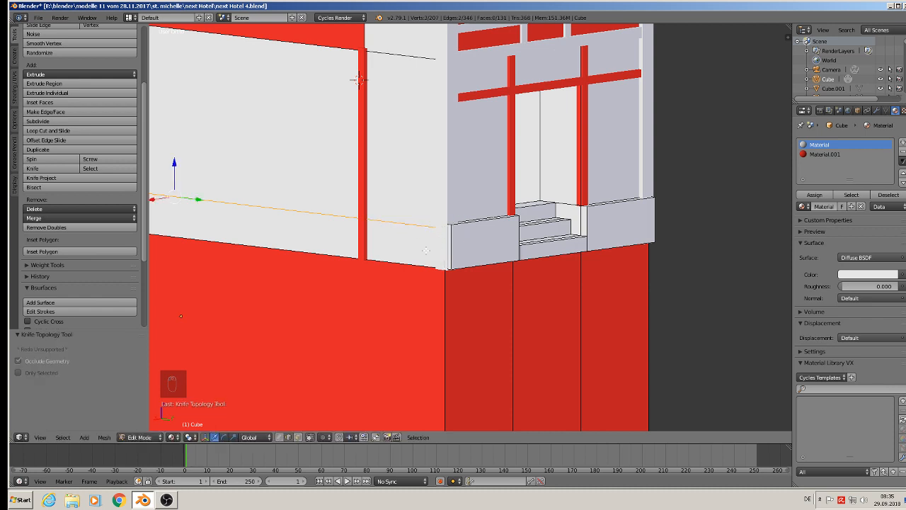
Step: Extrude the side wall's lower face between post and corner slightly outward along X as a plinth
{"action": "left_click", "coordinate": [298, 437]}
{"action": "right_click", "coordinate": [392, 248]}
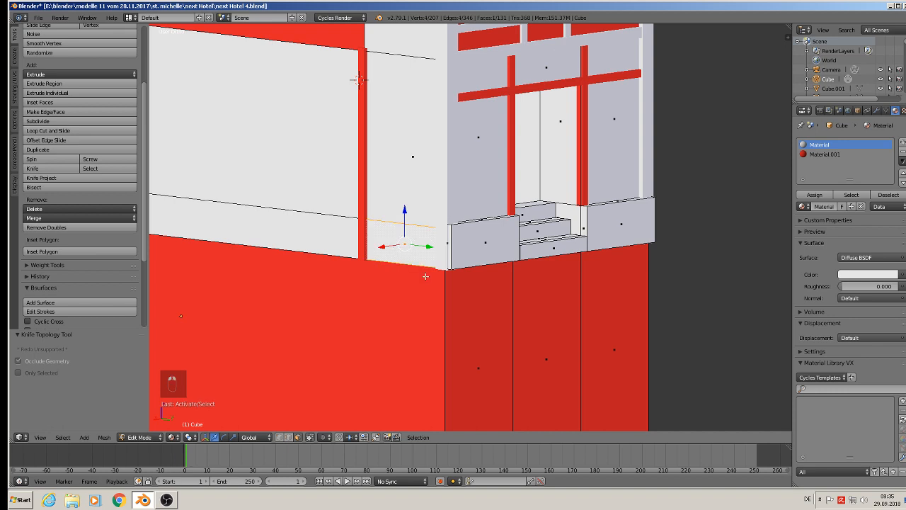
{"action": "key", "text": "e"}
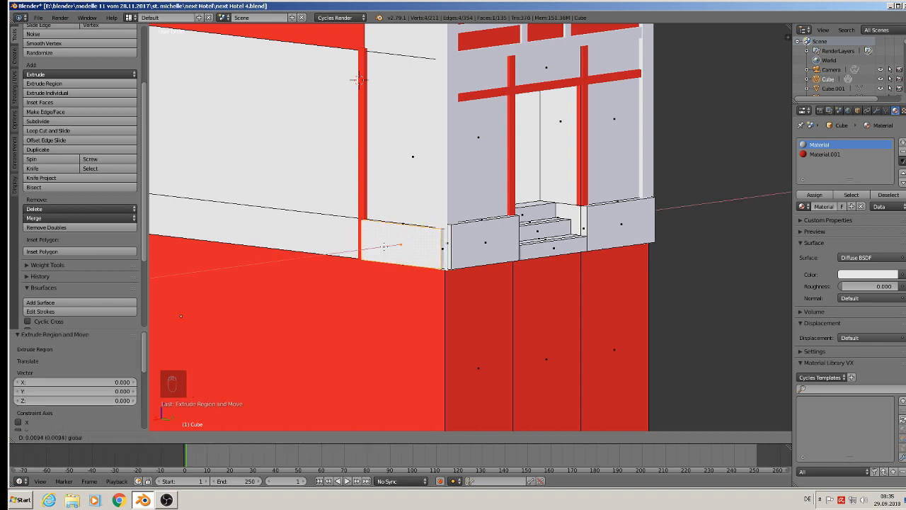
{"action": "left_click", "coordinate": [381, 242]}
Step: Move the side wall's red post 0.007 in X so it stands out from the extruded plinth
{"action": "key", "text": "Tab"}
{"action": "right_click", "coordinate": [363, 165]}
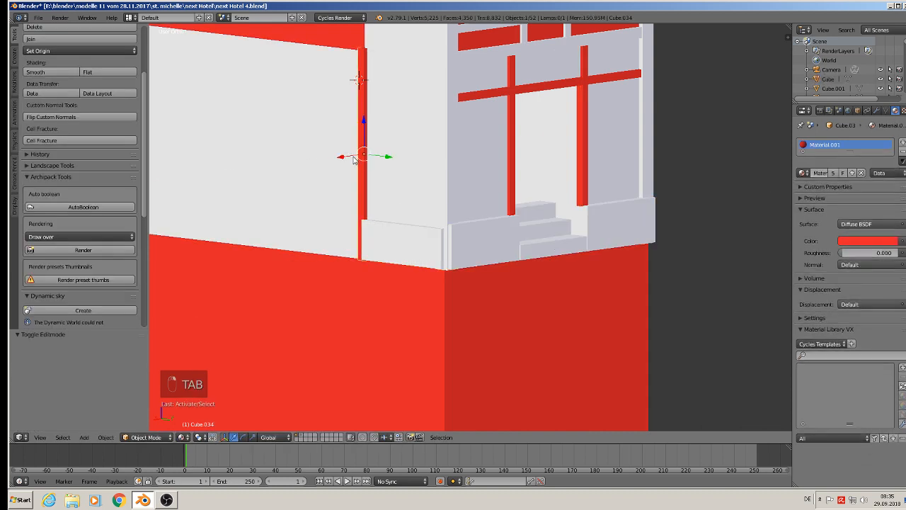
{"action": "left_click_drag", "start_coordinate": [354, 158], "coordinate": [353, 158]}
{"action": "middle_click_drag", "start_coordinate": [401, 194], "coordinate": [405, 237]}
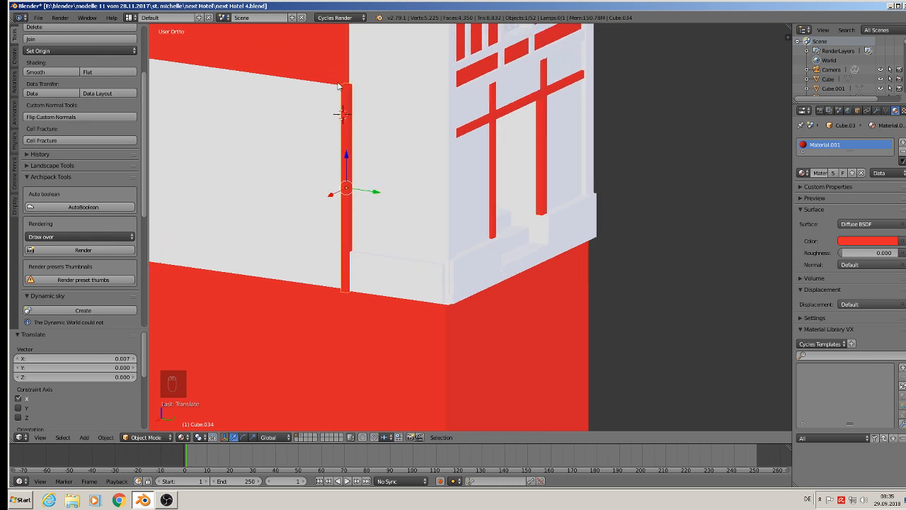
Step: Duplicate the side wall's red post and raise the copy 0.171 in Z
{"action": "key", "text": "shift+d"}
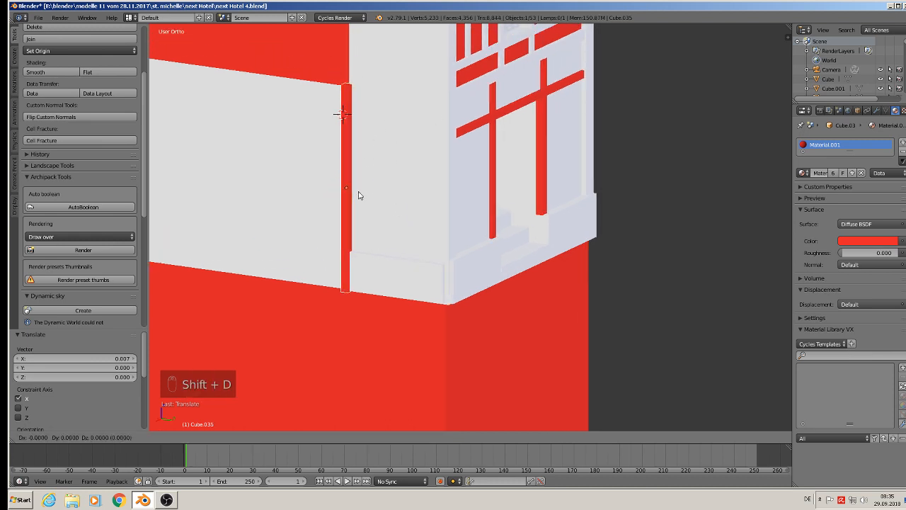
{"action": "right_click", "coordinate": [359, 195]}
{"action": "left_click_drag", "start_coordinate": [345, 159], "coordinate": [370, 68]}
{"action": "type", "text": "ry"}
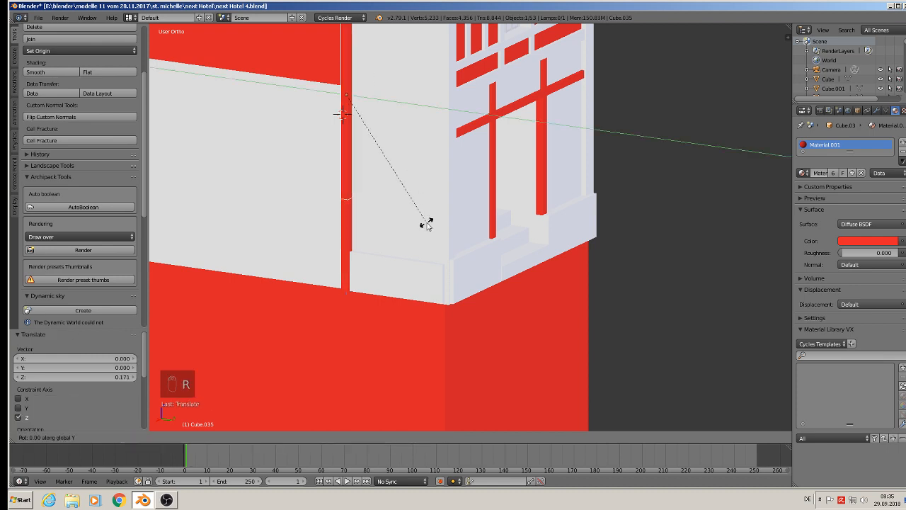
{"action": "type", "text": "90"}
{"action": "left_click", "coordinate": [426, 223]}
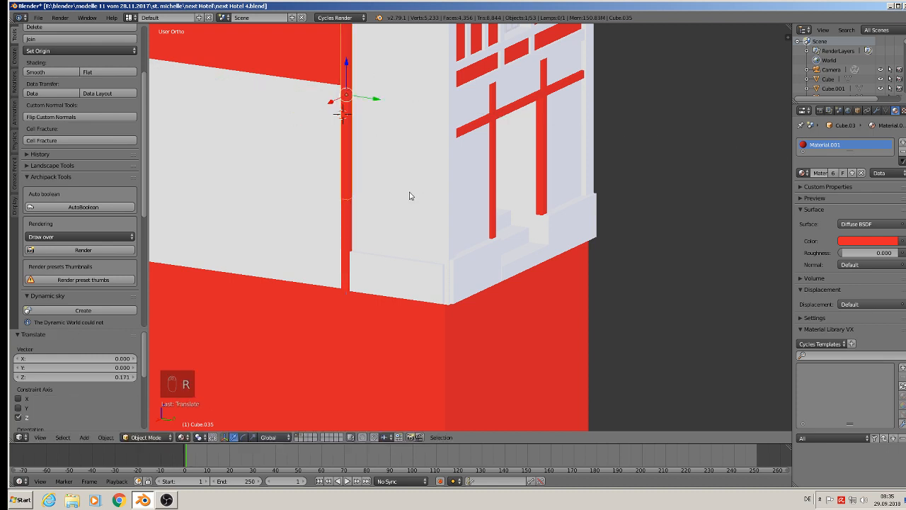
Step: Rotate the duplicated red post 90° about X to make a horizontal crossbar
{"action": "middle_click_drag", "start_coordinate": [410, 196], "coordinate": [438, 184]}
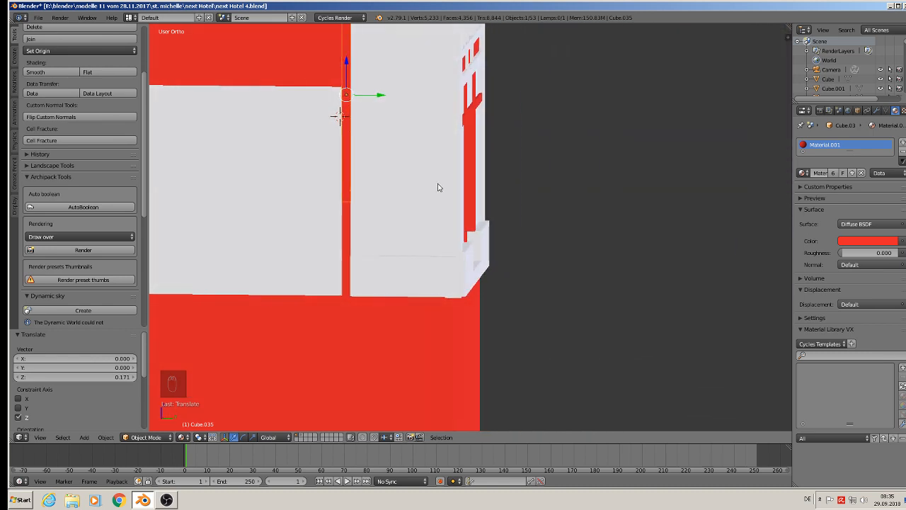
{"action": "key", "text": "r"}
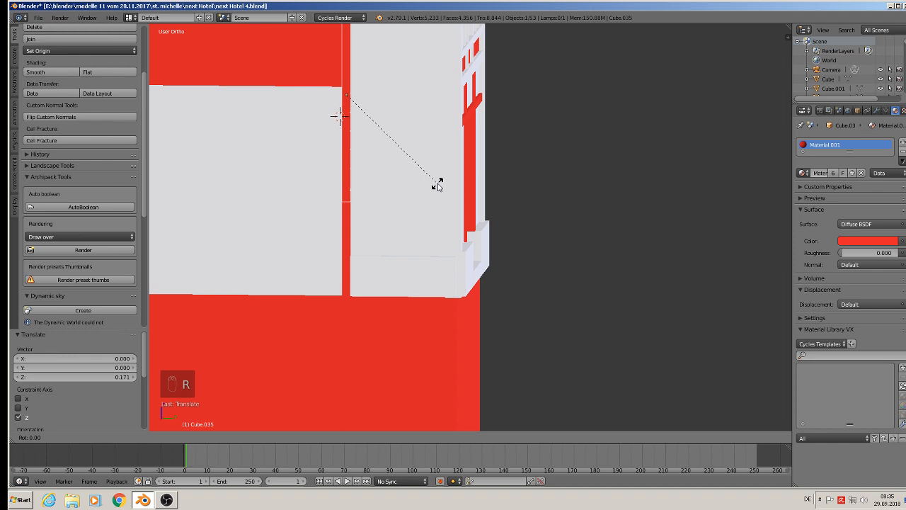
{"action": "type", "text": "x90"}
{"action": "key", "text": "Return"}
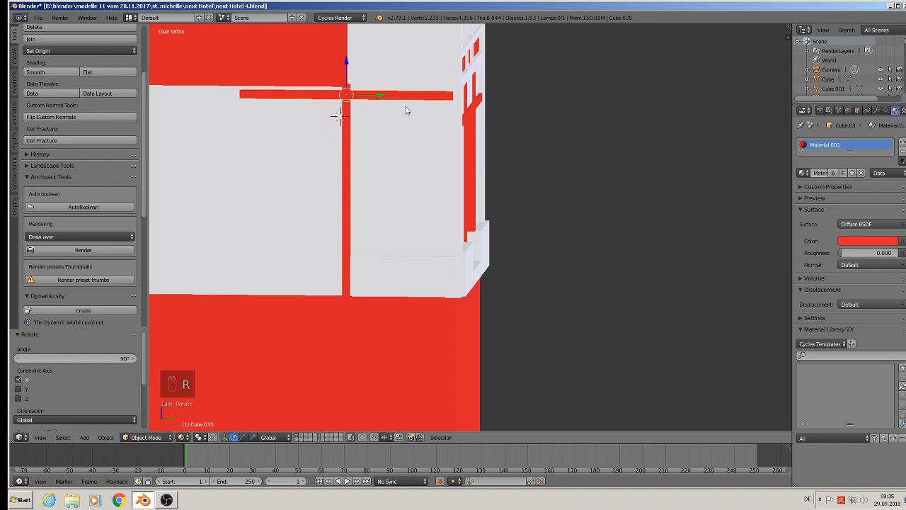
Step: Scale the side wall crossbar to 0.622 along Y and move it 0.099 in Y to span from the post to the corner
{"action": "key", "text": "s"}
{"action": "key", "text": "y"}
{"action": "left_click", "coordinate": [363, 106]}
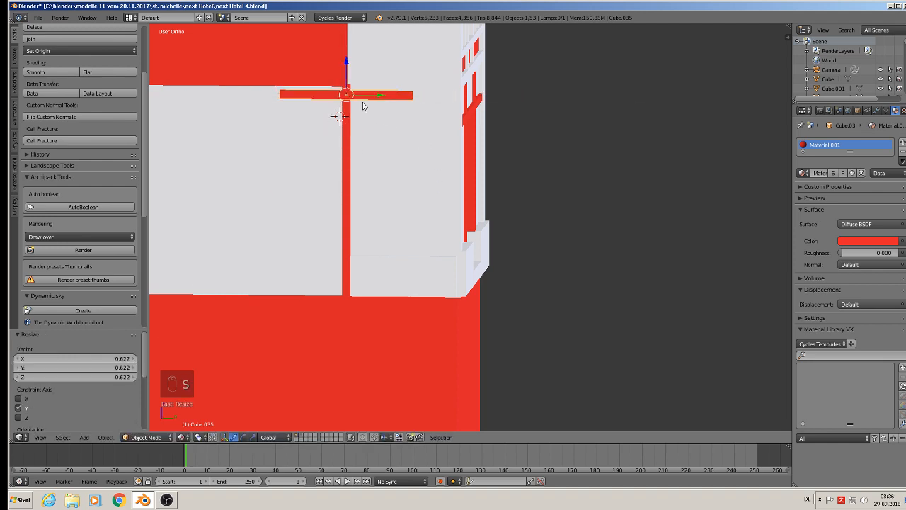
{"action": "key", "text": "g"}
{"action": "key", "text": "y"}
{"action": "left_click", "coordinate": [429, 102]}
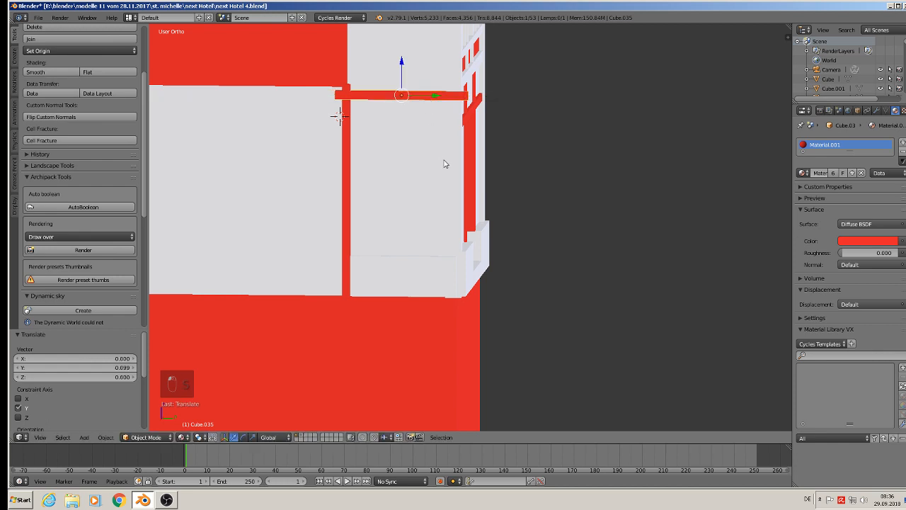
Step: Scale the side wall crossbar to 0.887 along Y and shift it 0.013 up, then 0.002 down in Z, to meet the post's top
{"action": "key", "text": "s"}
{"action": "left_click", "coordinate": [420, 124]}
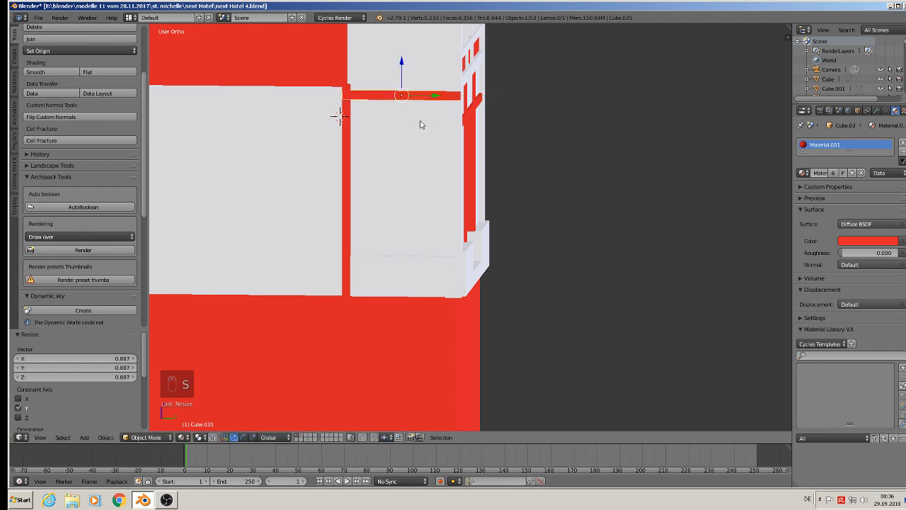
{"action": "key", "text": "g"}
{"action": "key", "text": "z"}
{"action": "left_click", "coordinate": [409, 72]}
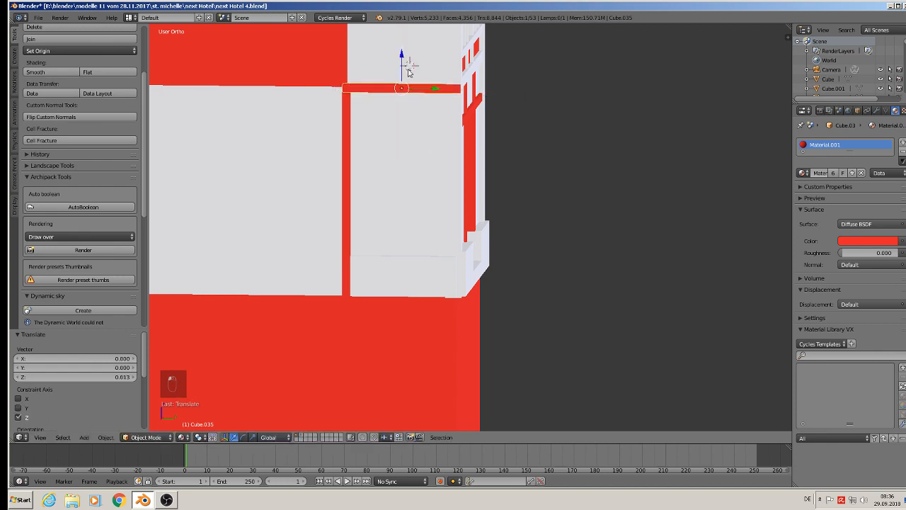
{"action": "key", "text": "g"}
{"action": "key", "text": "z"}
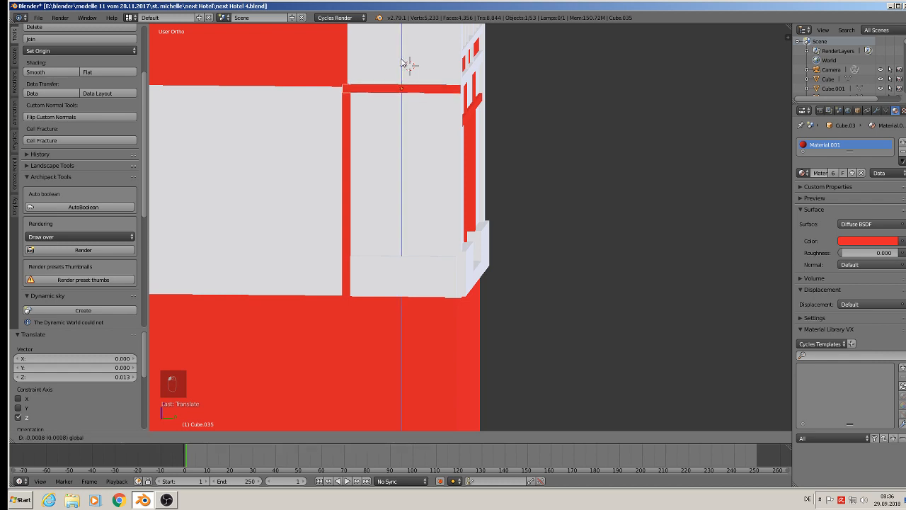
{"action": "left_click_drag", "start_coordinate": [401, 59], "coordinate": [401, 62]}
Step: Move the side wall's crossbar -0.010 and its red post -0.007 in X to set them back against the wall
{"action": "middle_click_drag", "start_coordinate": [374, 106], "coordinate": [284, 132]}
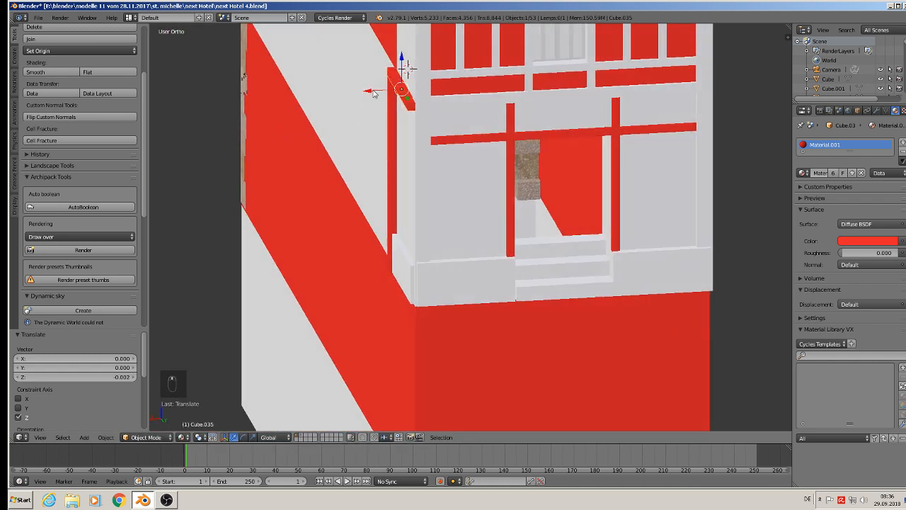
{"action": "left_click_drag", "start_coordinate": [373, 93], "coordinate": [380, 92]}
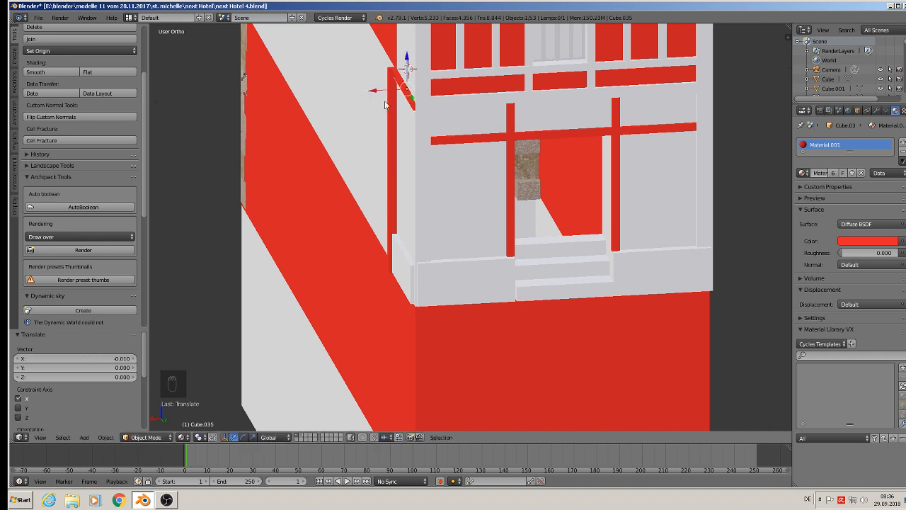
{"action": "right_click", "coordinate": [389, 160]}
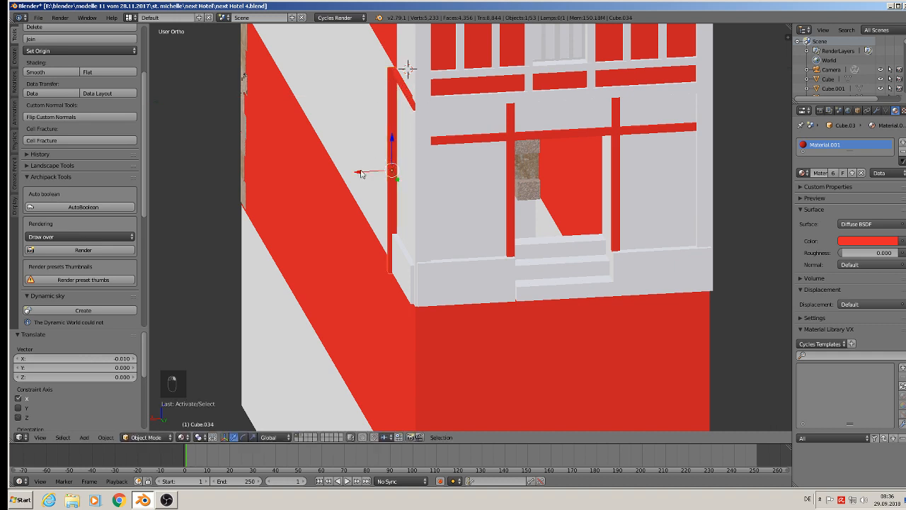
{"action": "left_click_drag", "start_coordinate": [361, 173], "coordinate": [366, 172]}
Step: Duplicate the side wall's top crossbar and lower the copy about 0.29 in Z to the plinth's upper edge
{"action": "middle_click_drag", "start_coordinate": [390, 181], "coordinate": [441, 184]}
{"action": "right_click", "coordinate": [456, 95]}
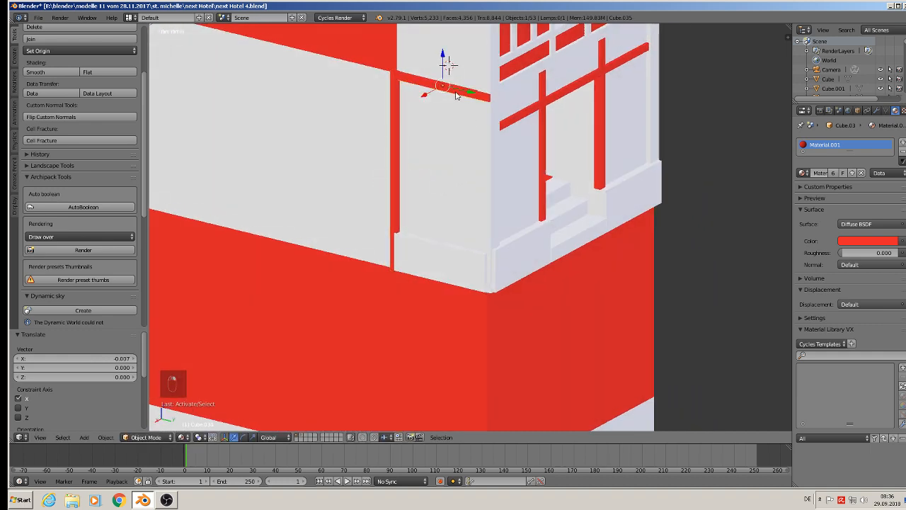
{"action": "key", "text": "shift+d"}
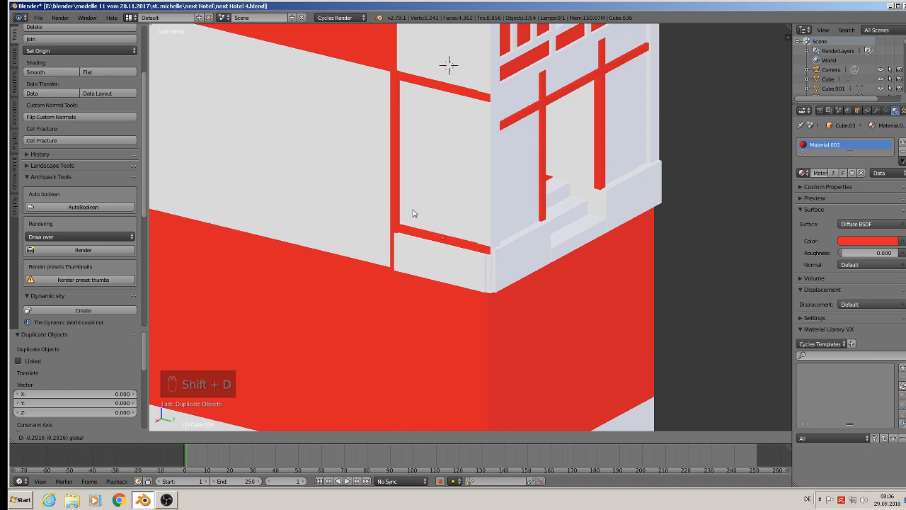
{"action": "left_click", "coordinate": [412, 212]}
Step: Duplicate the lower crossbar, raise the copy 0.230 in Z and fine-tune its height just below the top crossbar
{"action": "key", "text": "shift+d"}
{"action": "left_click_drag", "start_coordinate": [436, 211], "coordinate": [454, 118]}
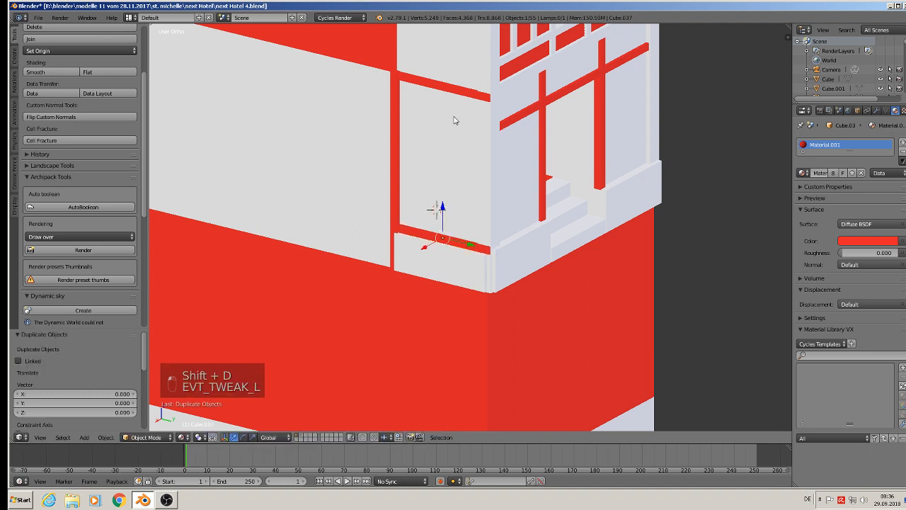
{"action": "left_click_drag", "start_coordinate": [441, 210], "coordinate": [459, 95]}
{"action": "middle_click_drag", "start_coordinate": [459, 95], "coordinate": [424, 121]}
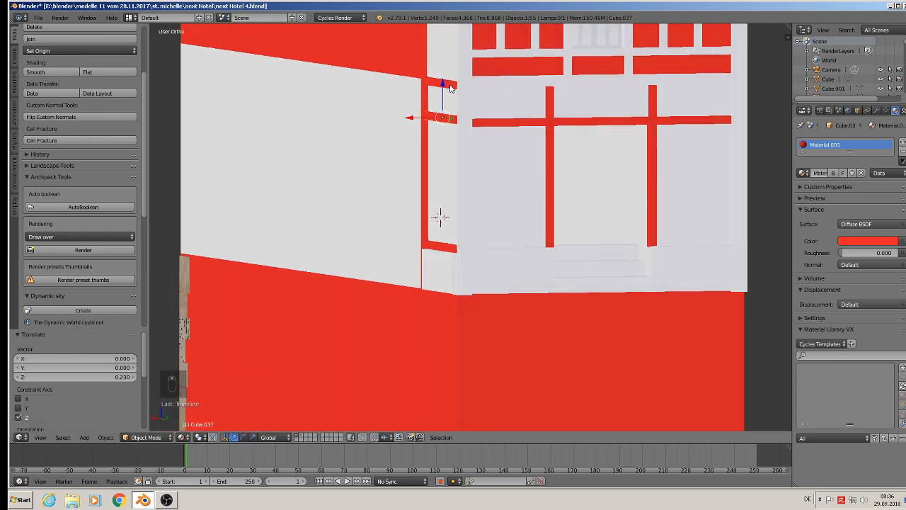
{"action": "left_click_drag", "start_coordinate": [445, 85], "coordinate": [449, 93]}
{"action": "middle_click_drag", "start_coordinate": [448, 93], "coordinate": [606, 225]}
{"action": "key", "text": "a"}
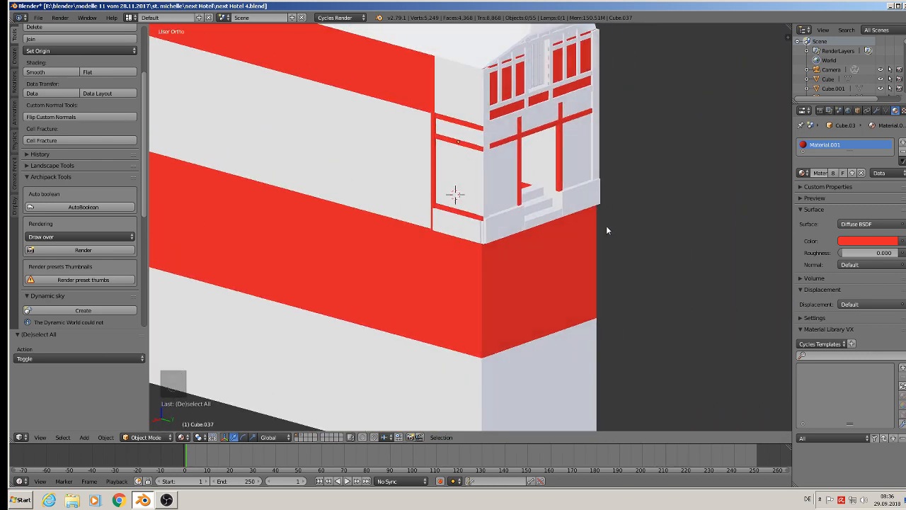
Step: Duplicate the side wall's red post and three crossbars together and move the copies -0.529 in X onto the opposite side wall
{"action": "scroll", "coordinate": [466, 126], "scroll_direction": "up", "scroll_amount": 1}
{"action": "right_click", "coordinate": [458, 123]}
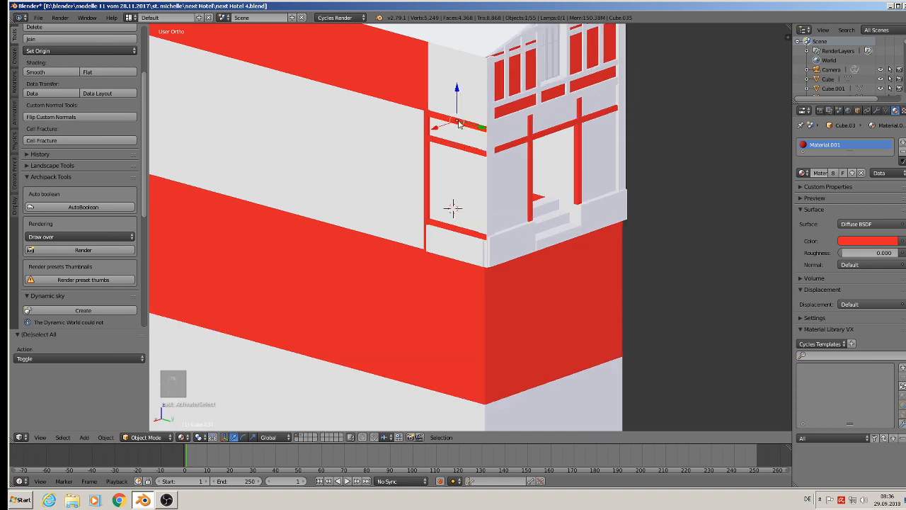
{"action": "right_click", "coordinate": [427, 142], "text": "shift"}
{"action": "right_click", "coordinate": [426, 162], "text": "shift"}
{"action": "right_click", "coordinate": [449, 225], "text": "shift"}
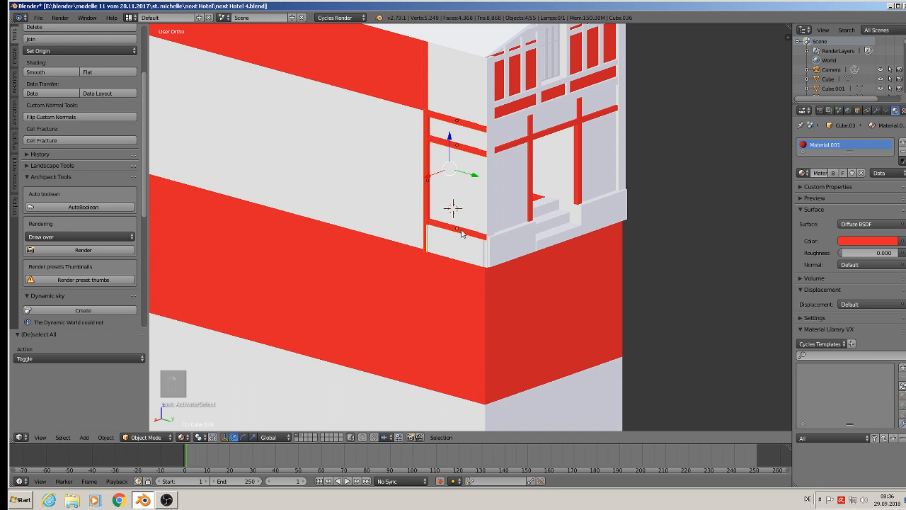
{"action": "scroll", "coordinate": [463, 233], "scroll_direction": "down", "scroll_amount": 1}
{"action": "middle_click_drag", "start_coordinate": [473, 237], "coordinate": [455, 255]}
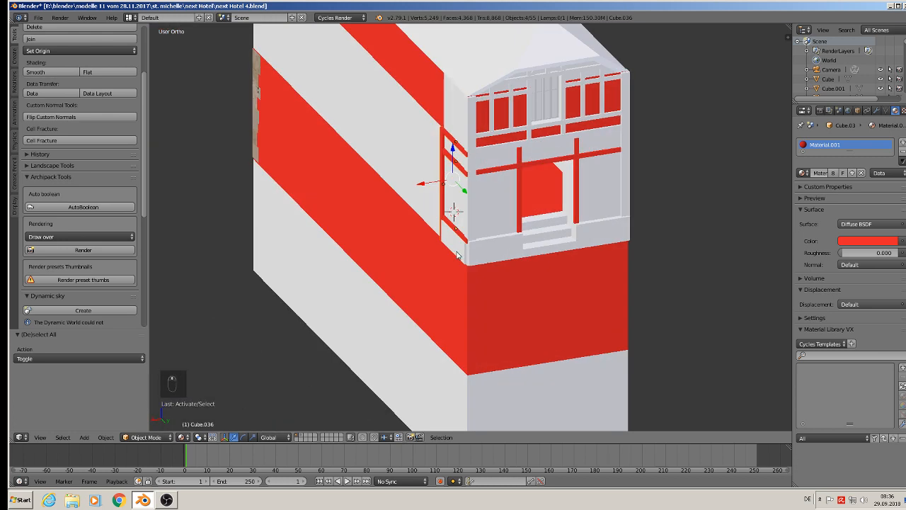
{"action": "key", "text": "shift+d"}
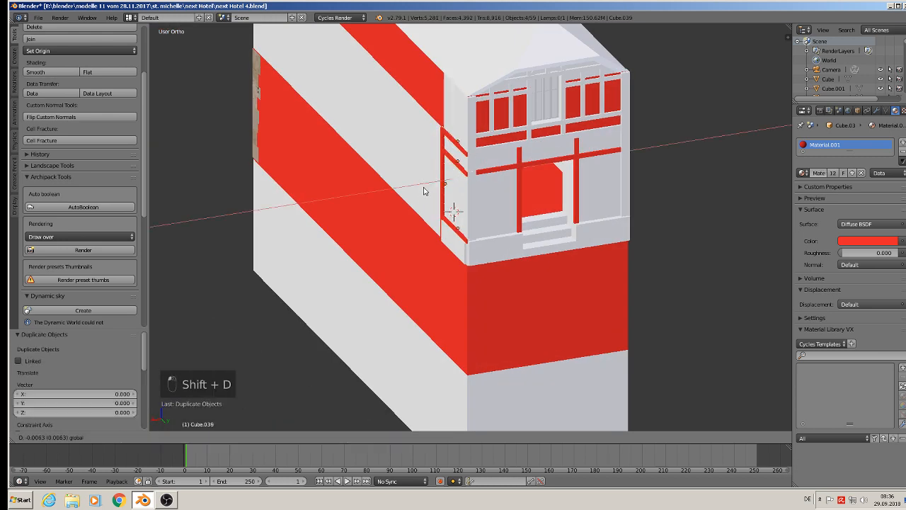
{"action": "left_click", "coordinate": [582, 158]}
{"action": "middle_click_drag", "start_coordinate": [582, 158], "coordinate": [588, 189]}
{"action": "scroll", "coordinate": [590, 182], "scroll_direction": "up", "scroll_amount": 2}
{"action": "key", "text": "g"}
{"action": "key", "text": "x"}
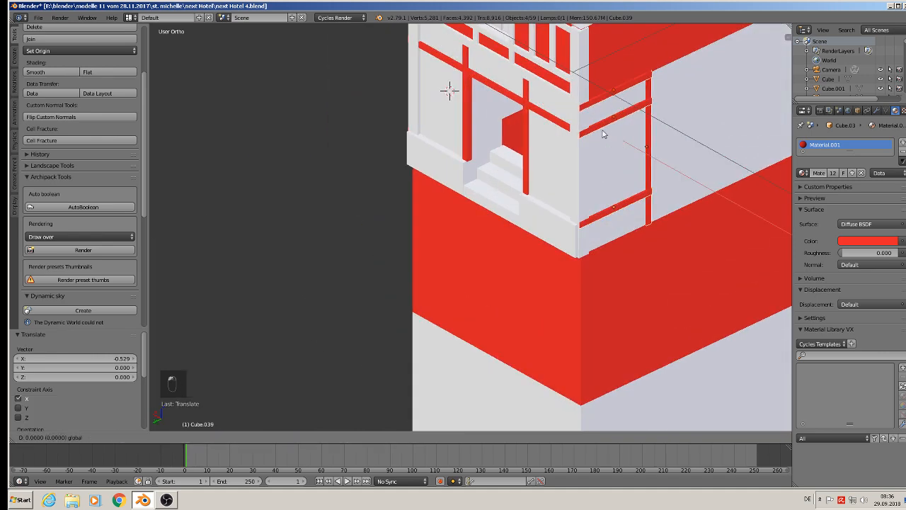
{"action": "right_click", "coordinate": [603, 134]}
Step: Add one vertical loop cut to the opposite side wall's upper red band, slid in line with the red post
{"action": "scroll", "coordinate": [567, 188], "scroll_direction": "up", "scroll_amount": 3}
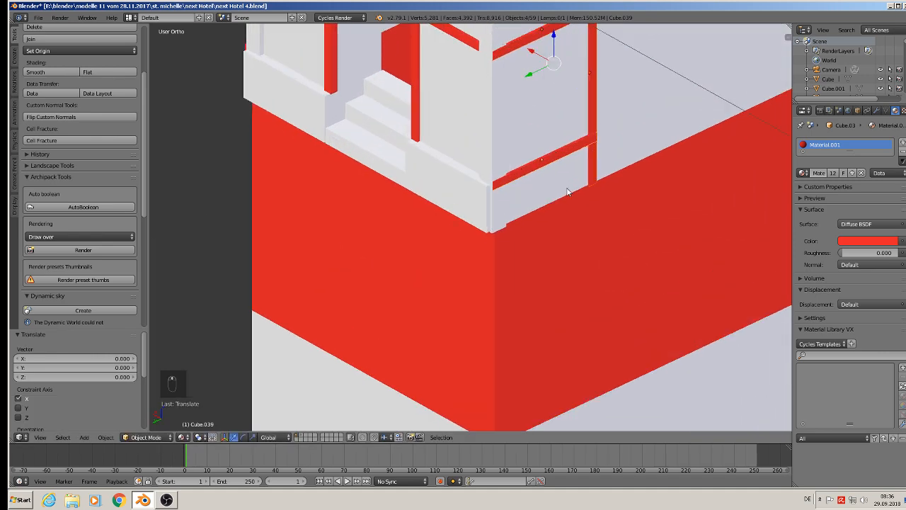
{"action": "key", "text": "Tab"}
{"action": "key", "text": "Tab"}
{"action": "right_click", "coordinate": [623, 123]}
{"action": "key", "text": "Tab"}
{"action": "middle_click_drag", "start_coordinate": [568, 193], "coordinate": [536, 194]}
{"action": "scroll", "coordinate": [536, 195], "scroll_direction": "down", "scroll_amount": 2}
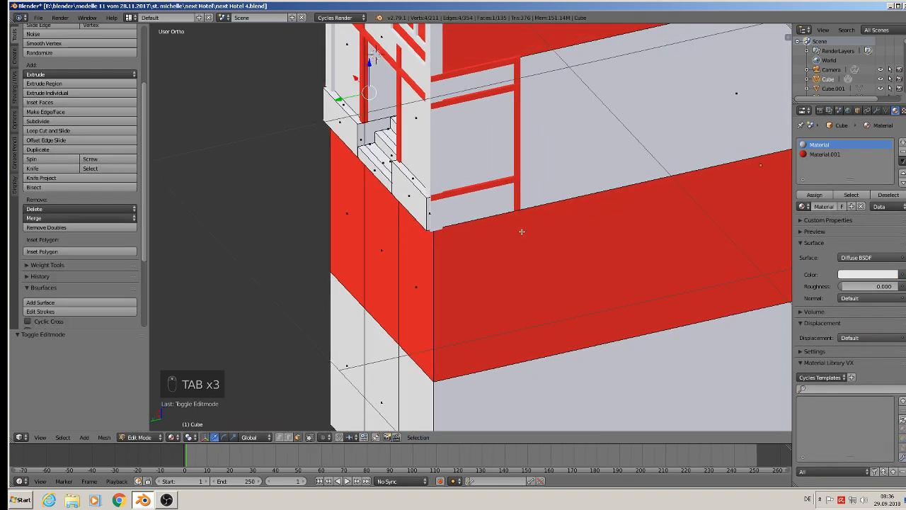
{"action": "key", "text": "ctrl+r"}
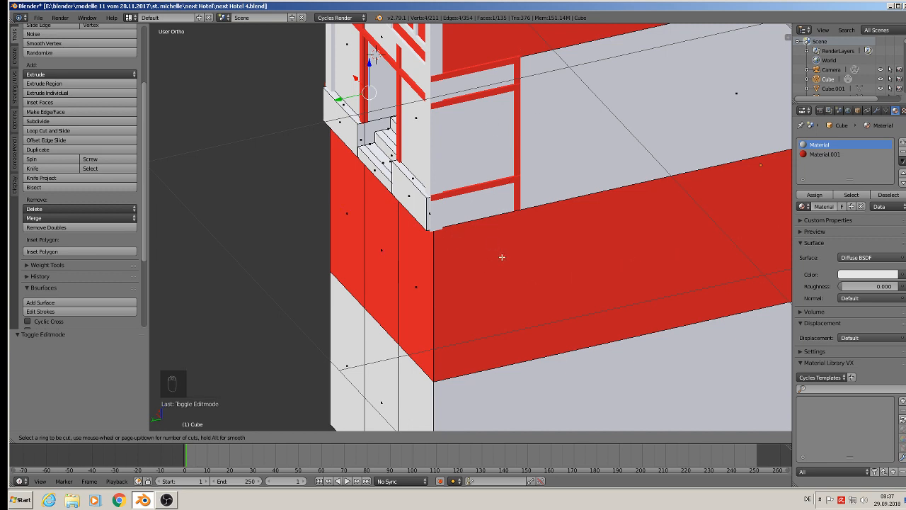
{"action": "key", "text": "Escape"}
{"action": "middle_click_drag", "start_coordinate": [511, 27], "coordinate": [437, 161], "text": "shift"}
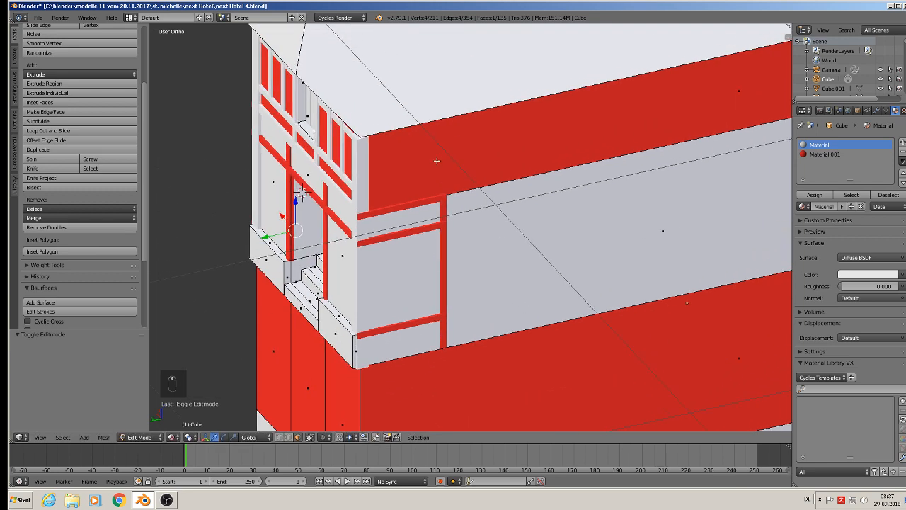
{"action": "key", "text": "ctrl+r"}
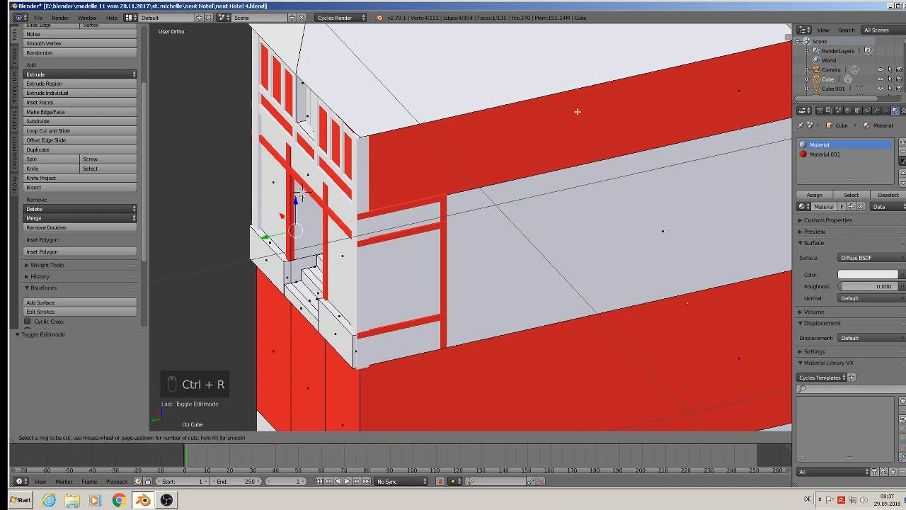
{"action": "left_click", "coordinate": [470, 126]}
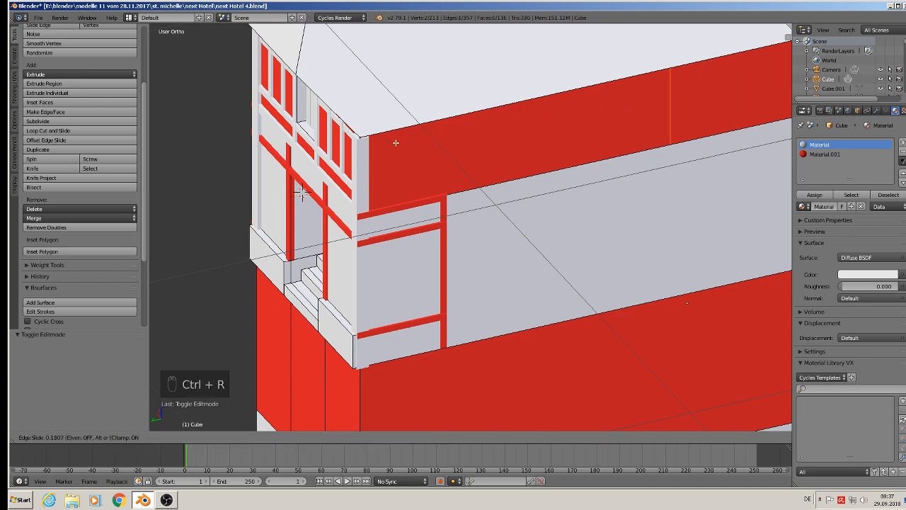
{"action": "left_click", "coordinate": [168, 160]}
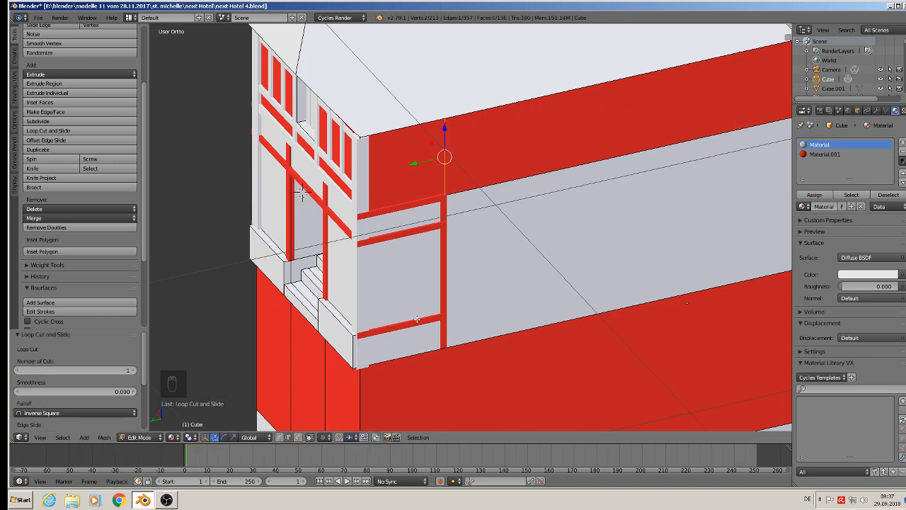
Step: Cut a plinth face below the lower crossbar on the opposite side wall with the Knife tool, from the post to the corner
{"action": "middle_click_drag", "start_coordinate": [417, 319], "coordinate": [461, 250], "text": "shift"}
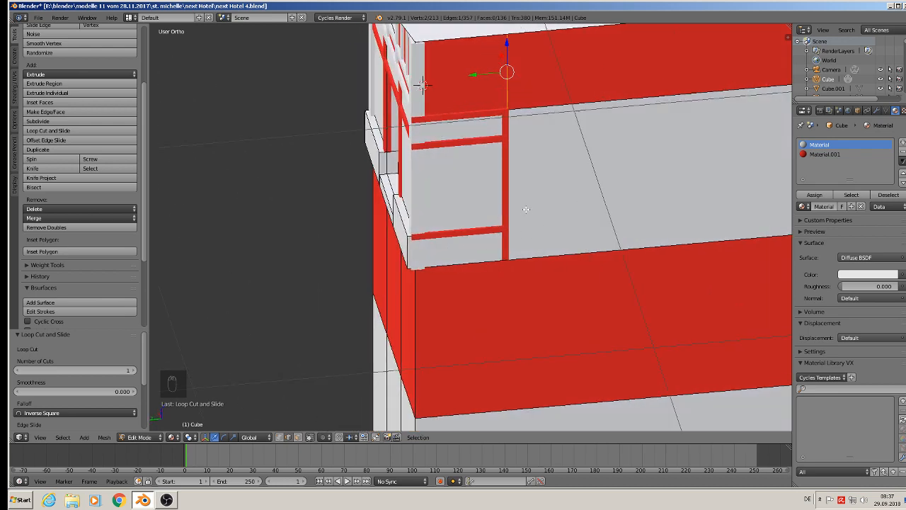
{"action": "key", "text": "ctrl+r"}
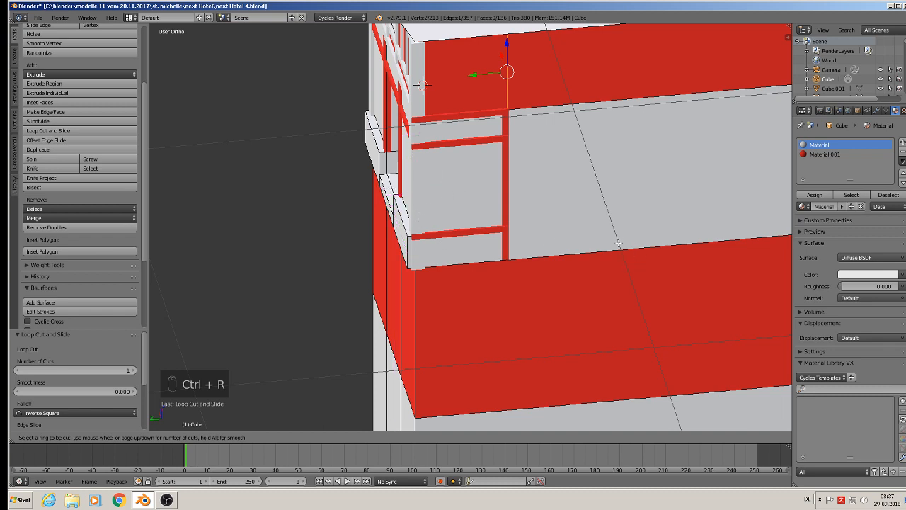
{"action": "right_click", "coordinate": [619, 244]}
{"action": "scroll", "coordinate": [478, 254], "scroll_direction": "up", "scroll_amount": 2}
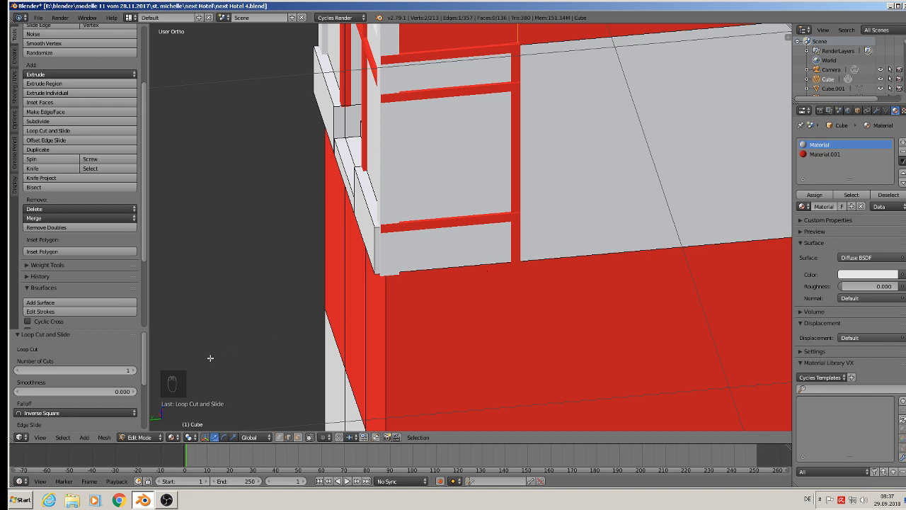
{"action": "left_click", "coordinate": [34, 169]}
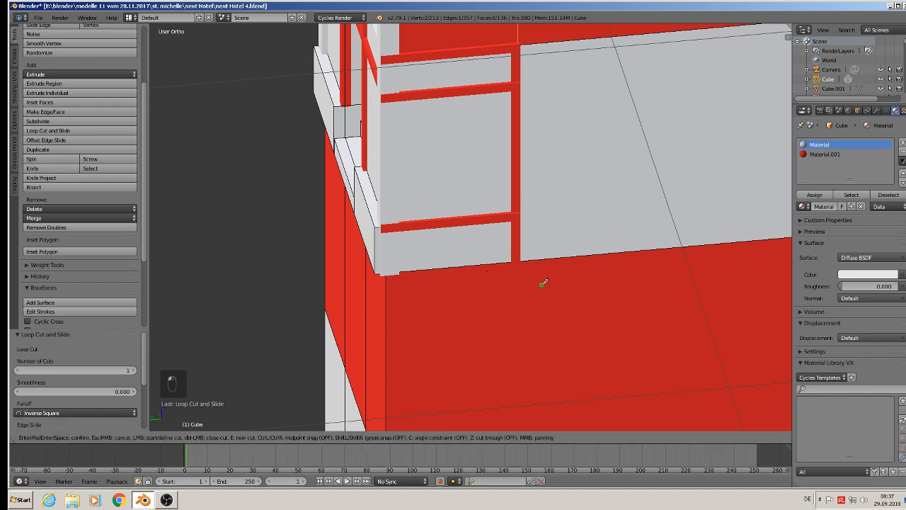
{"action": "left_click", "coordinate": [512, 261]}
{"action": "left_click", "coordinate": [386, 226]}
{"action": "key", "text": "Return"}
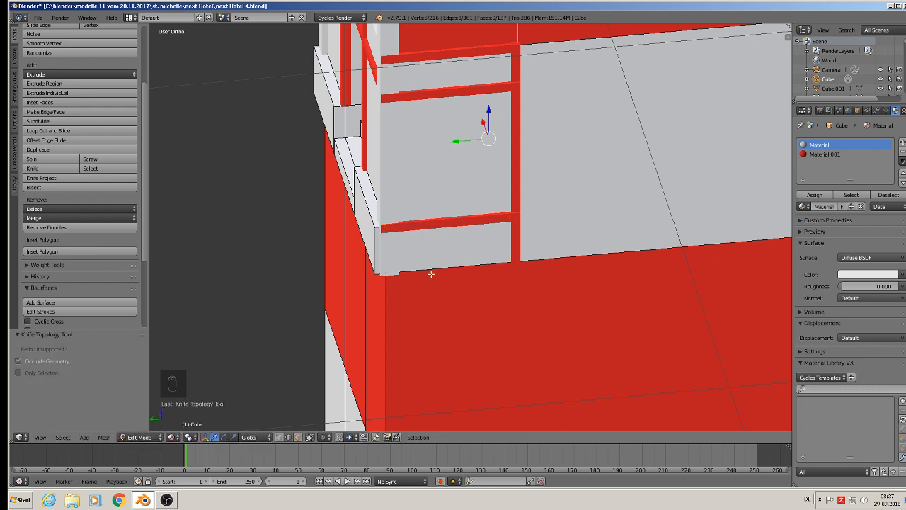
Step: Extrude the newly cut plinth face on the opposite side wall 0.008 outward along X
{"action": "left_click", "coordinate": [297, 437]}
{"action": "right_click", "coordinate": [450, 249]}
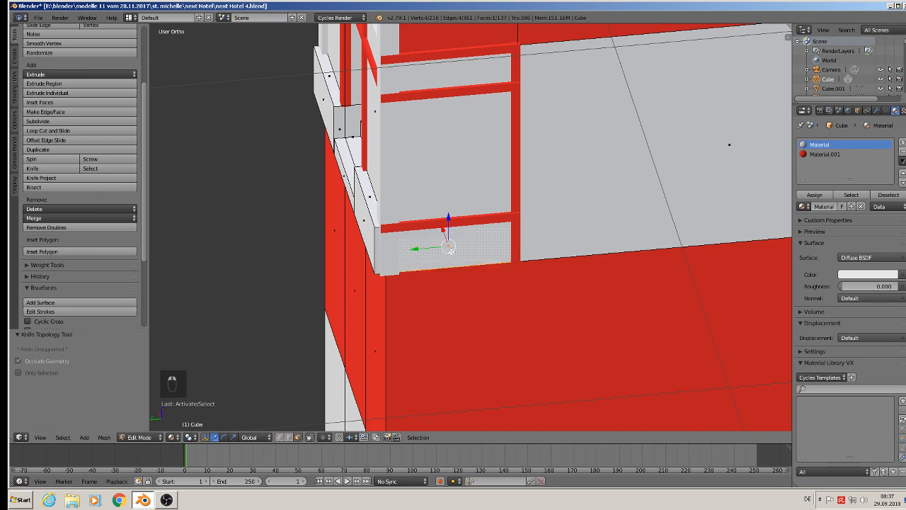
{"action": "middle_click_drag", "start_coordinate": [450, 251], "coordinate": [508, 289]}
{"action": "key", "text": "e"}
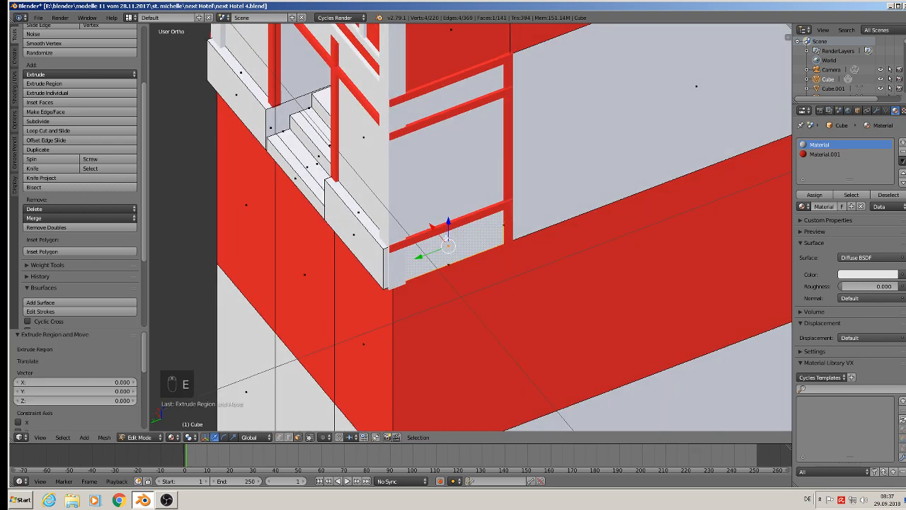
{"action": "left_click", "coordinate": [443, 235]}
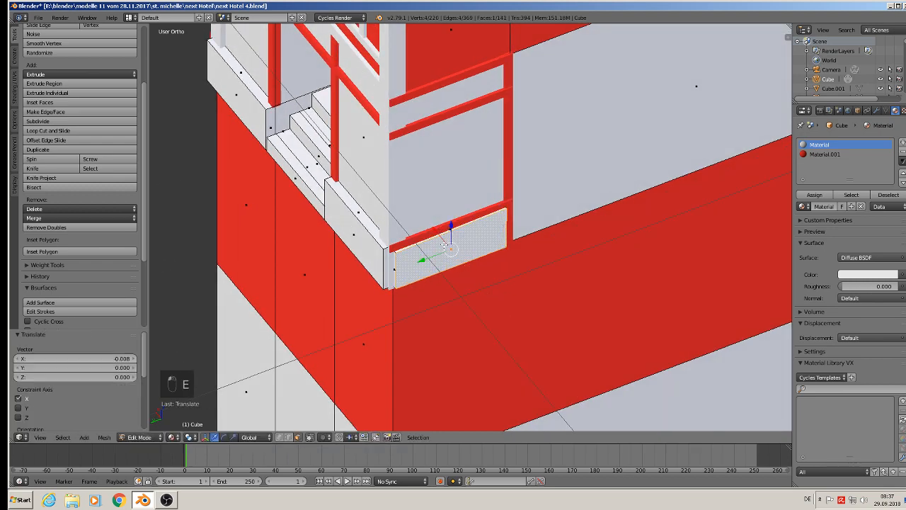
{"action": "key", "text": "Tab"}
Step: Save the hotel model in its existing file, next Hotel 4.blend
{"action": "scroll", "coordinate": [449, 275], "scroll_direction": "down", "scroll_amount": 4}
{"action": "middle_click_drag", "start_coordinate": [434, 276], "coordinate": [479, 293]}
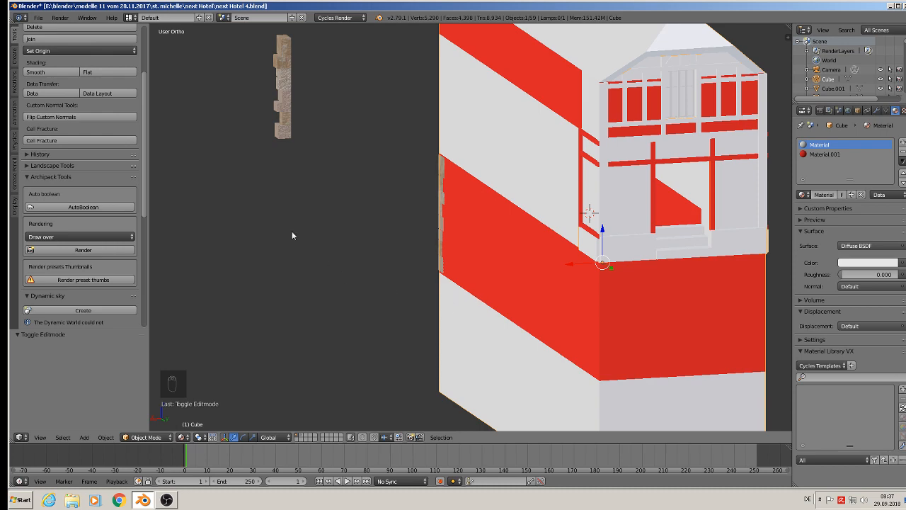
{"action": "left_click", "coordinate": [38, 17]}
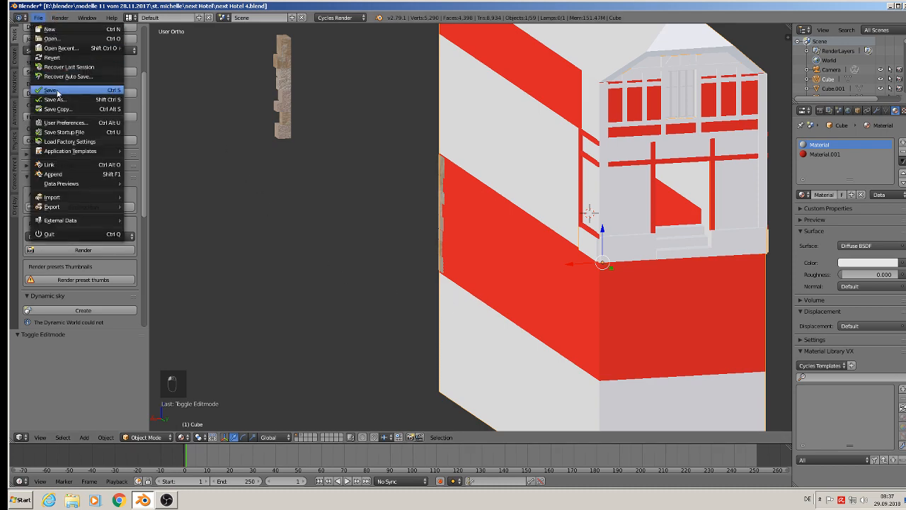
{"action": "left_click", "coordinate": [51, 90]}
Step: Examine the hotel model's front facade and the reference photos of the street-side building front
{"action": "scroll", "coordinate": [518, 207], "scroll_direction": "down", "scroll_amount": 4}
{"action": "middle_click_drag", "start_coordinate": [516, 209], "coordinate": [574, 216]}
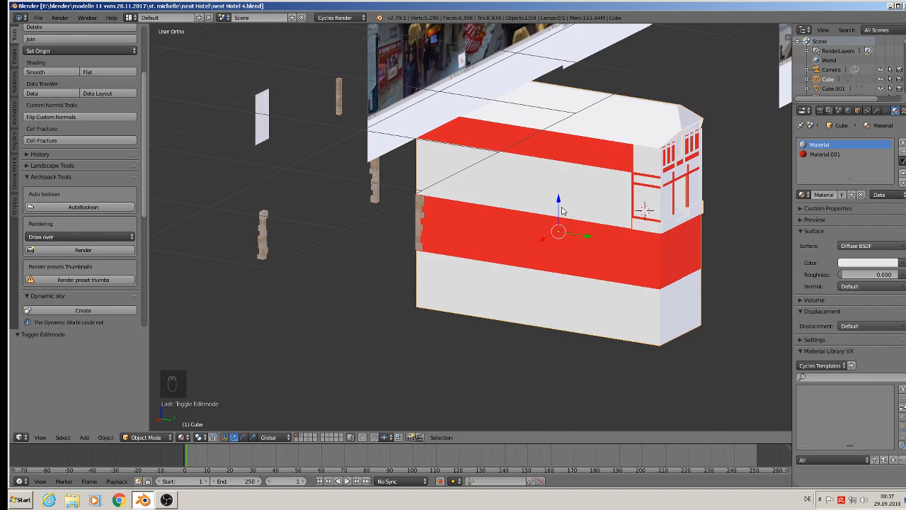
{"action": "middle_click_drag", "start_coordinate": [477, 184], "coordinate": [532, 189]}
{"action": "scroll", "coordinate": [532, 189], "scroll_direction": "up", "scroll_amount": 3}
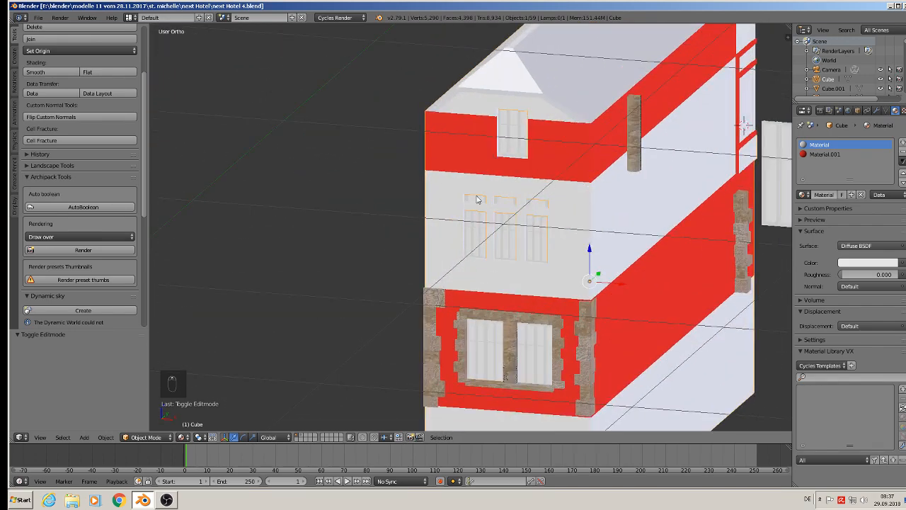
{"action": "scroll", "coordinate": [489, 162], "scroll_direction": "down", "scroll_amount": 3}
{"action": "key", "text": "KP_1"}
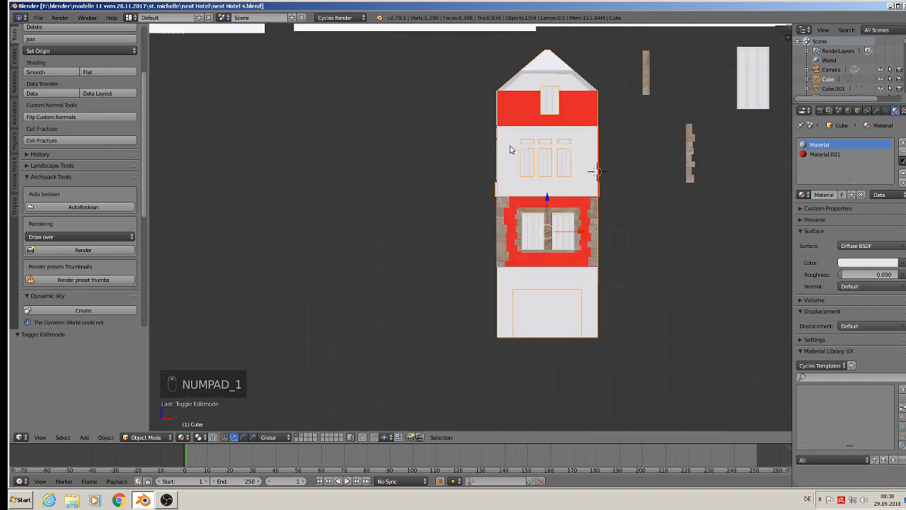
{"action": "scroll", "coordinate": [506, 150], "scroll_direction": "down", "scroll_amount": 3}
{"action": "middle_click_drag", "start_coordinate": [406, 122], "coordinate": [536, 281], "text": "shift"}
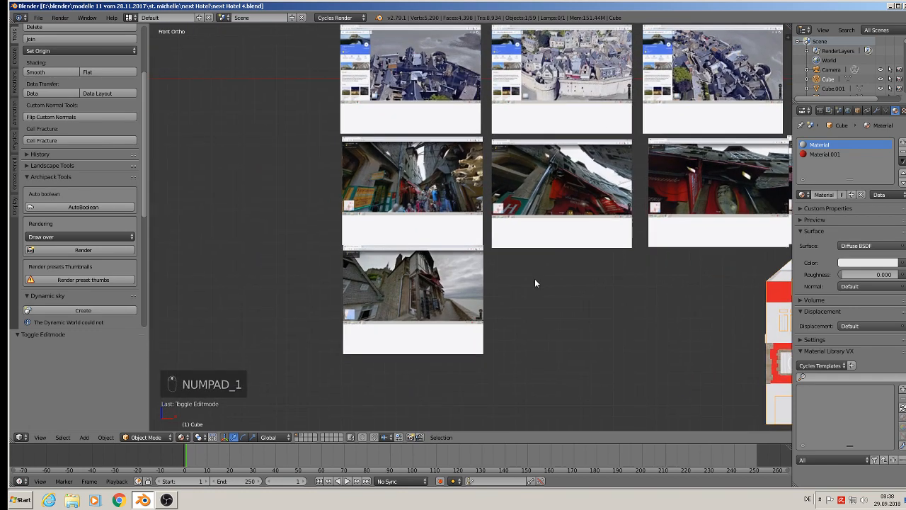
{"action": "middle_click_drag", "start_coordinate": [470, 243], "coordinate": [336, 307], "text": "shift"}
{"action": "scroll", "coordinate": [639, 264], "scroll_direction": "up", "scroll_amount": 6}
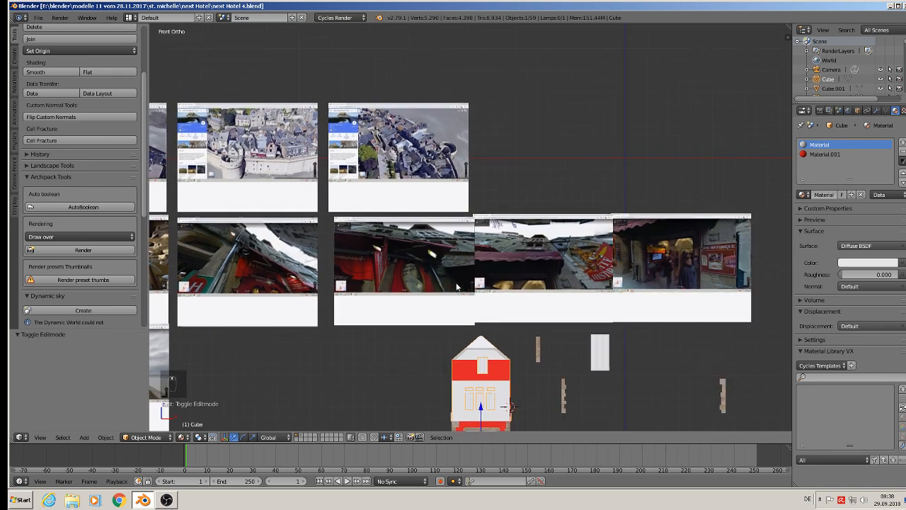
{"action": "scroll", "coordinate": [680, 284], "scroll_direction": "up", "scroll_amount": 3}
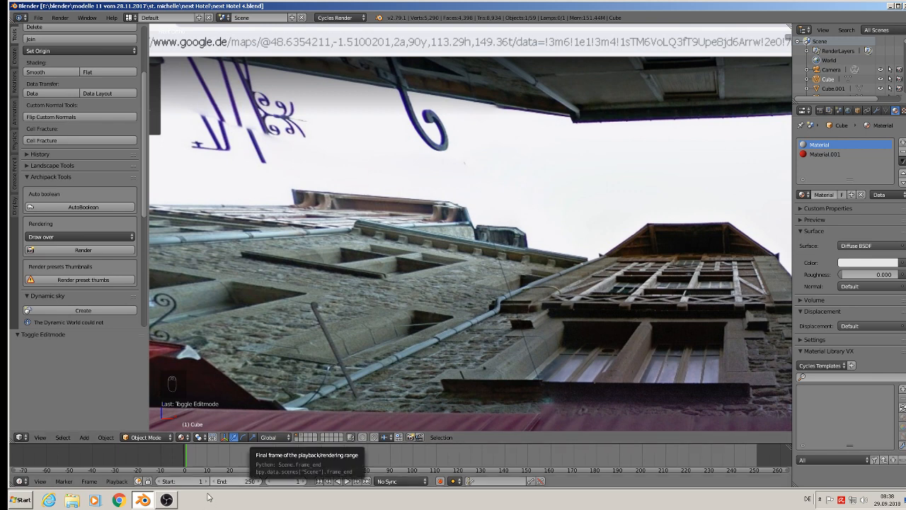
{"action": "left_click", "coordinate": [167, 501]}
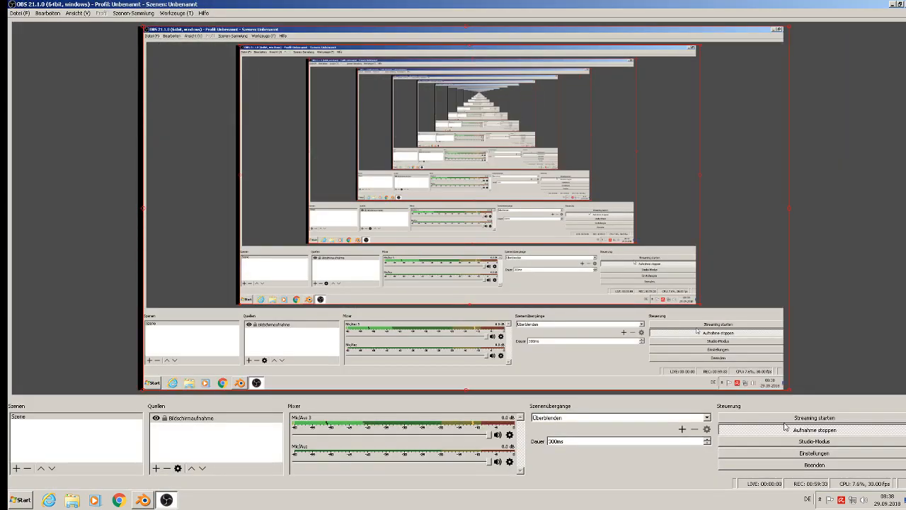